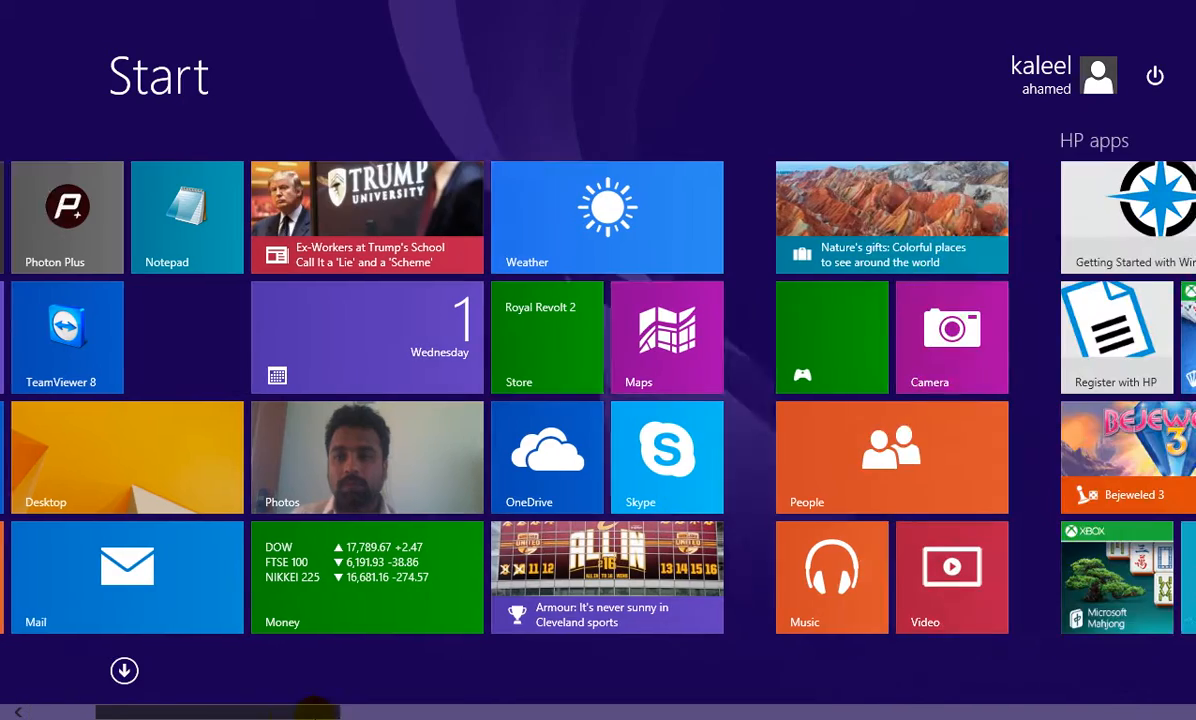
Launch the Camera app's live webcam view, then go back to the desktop with Win+D
click(865, 330)
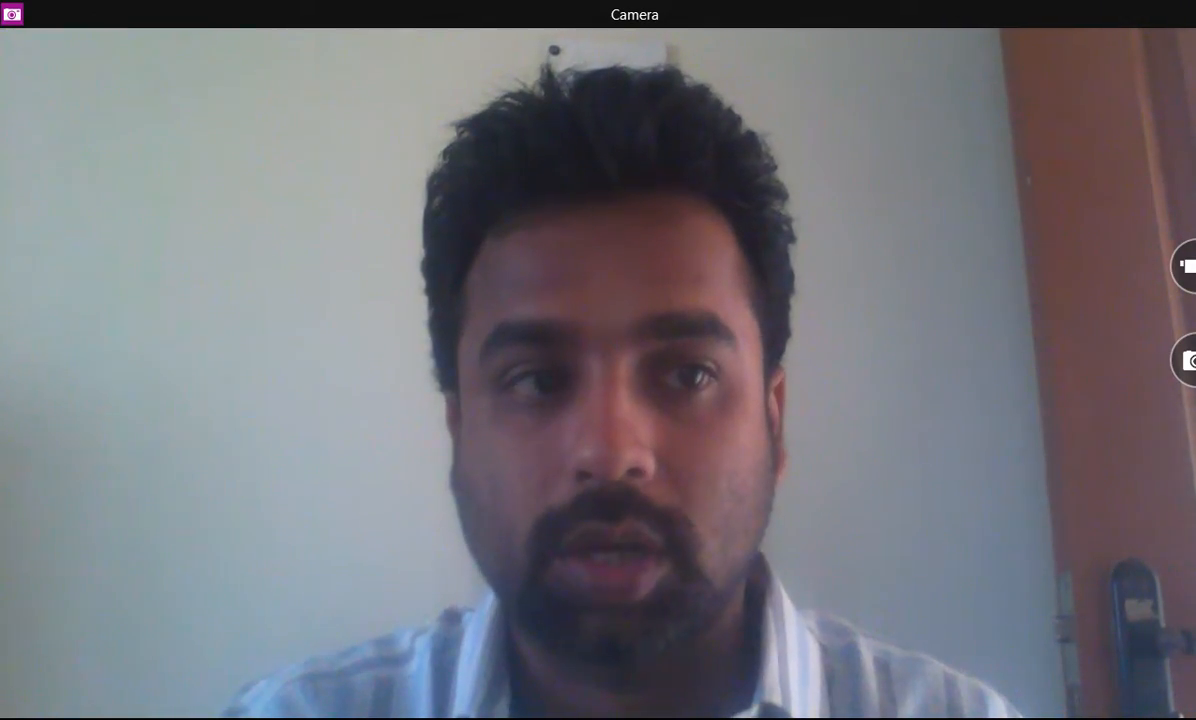
key(super+d)
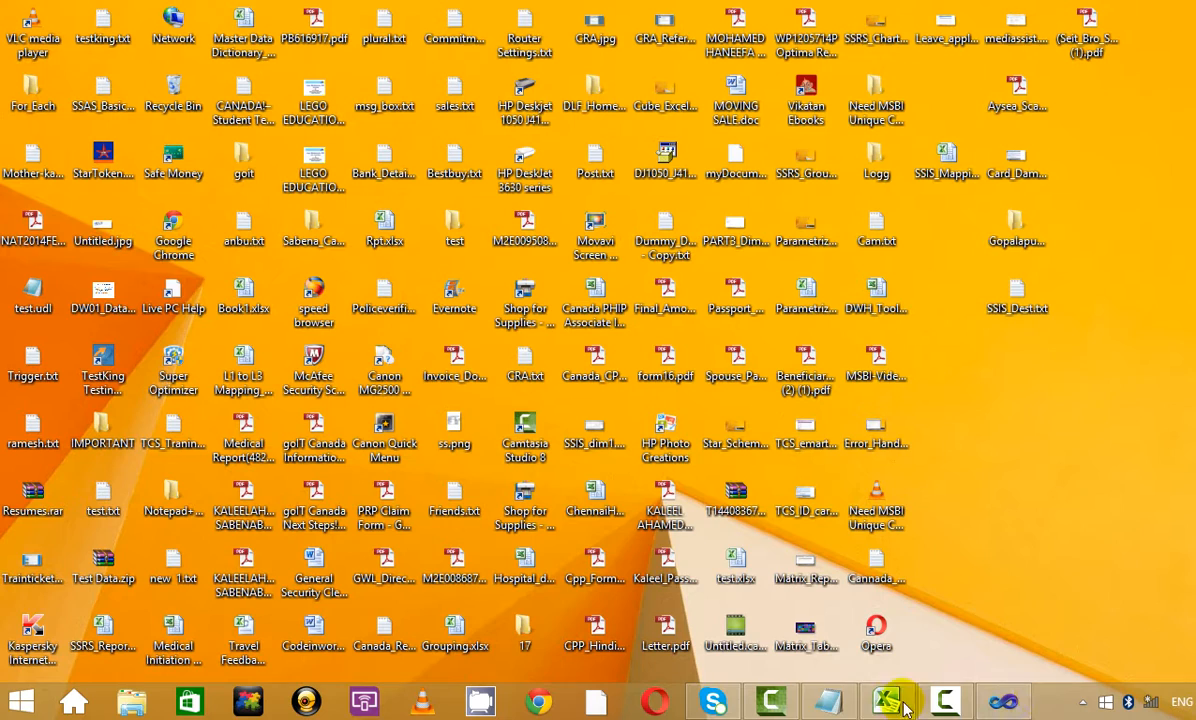
Bring the SSAS notes file in Notepad to the front and look over its opening lines
click(828, 701)
click(111, 102)
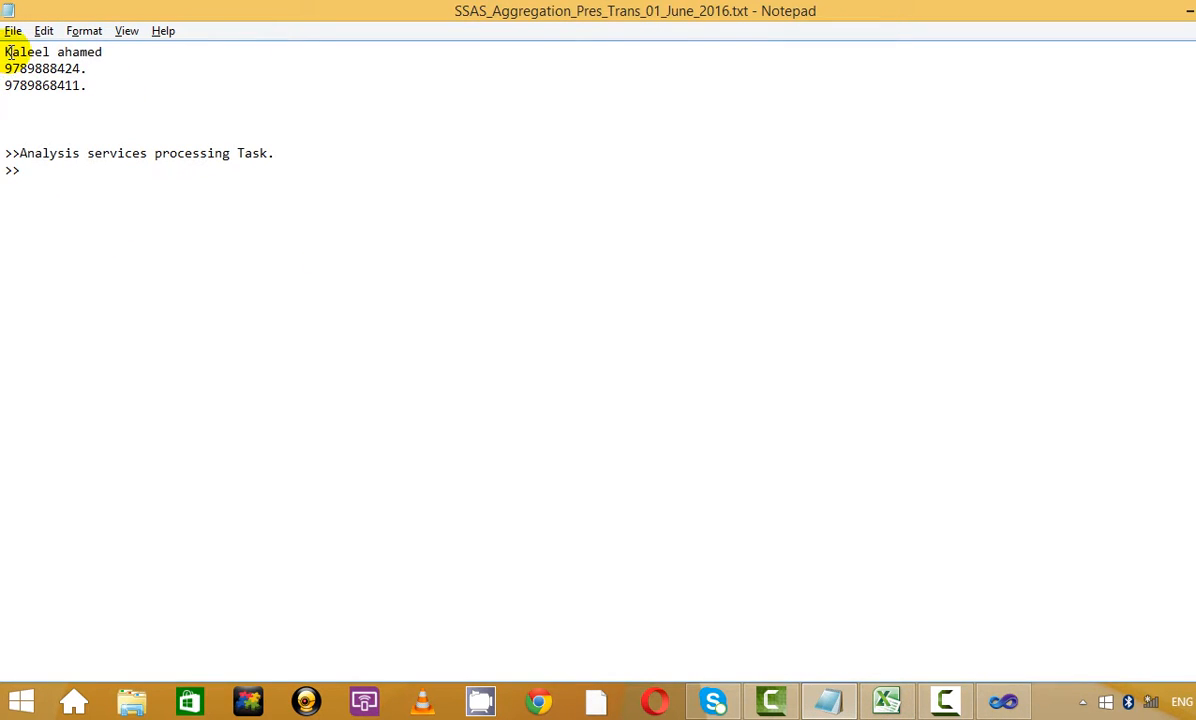
drag(6, 68, 111, 102)
click(111, 102)
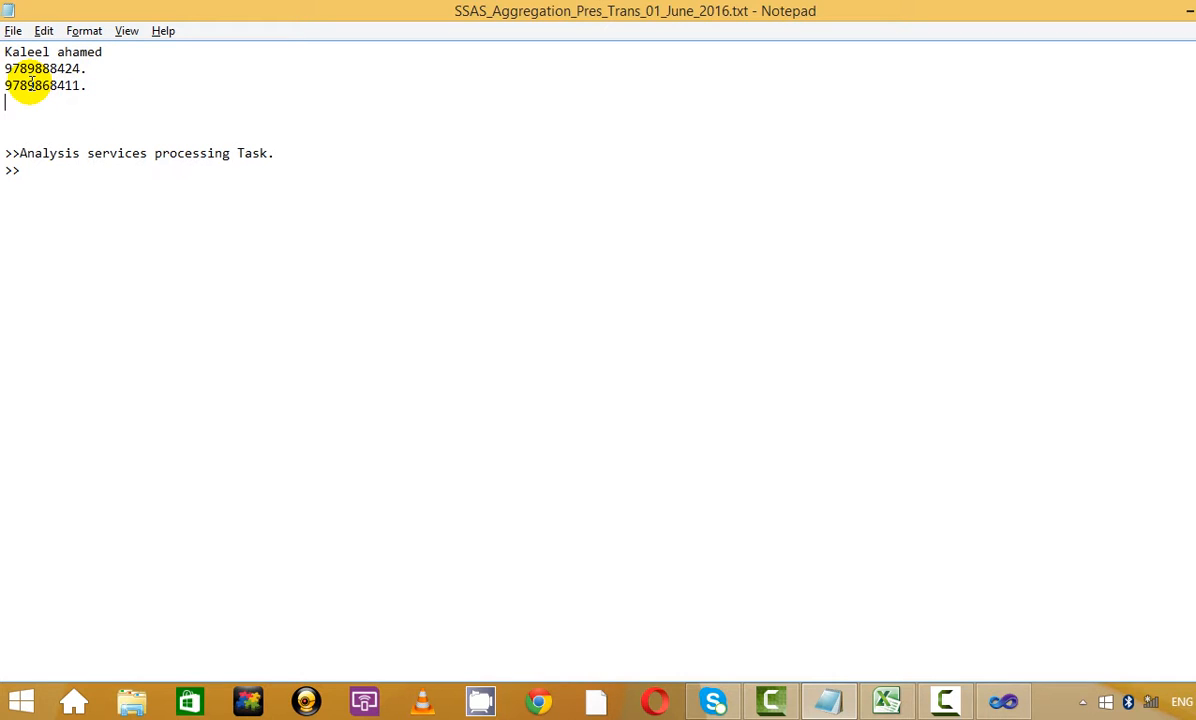
drag(29, 79, 92, 80)
click(102, 85)
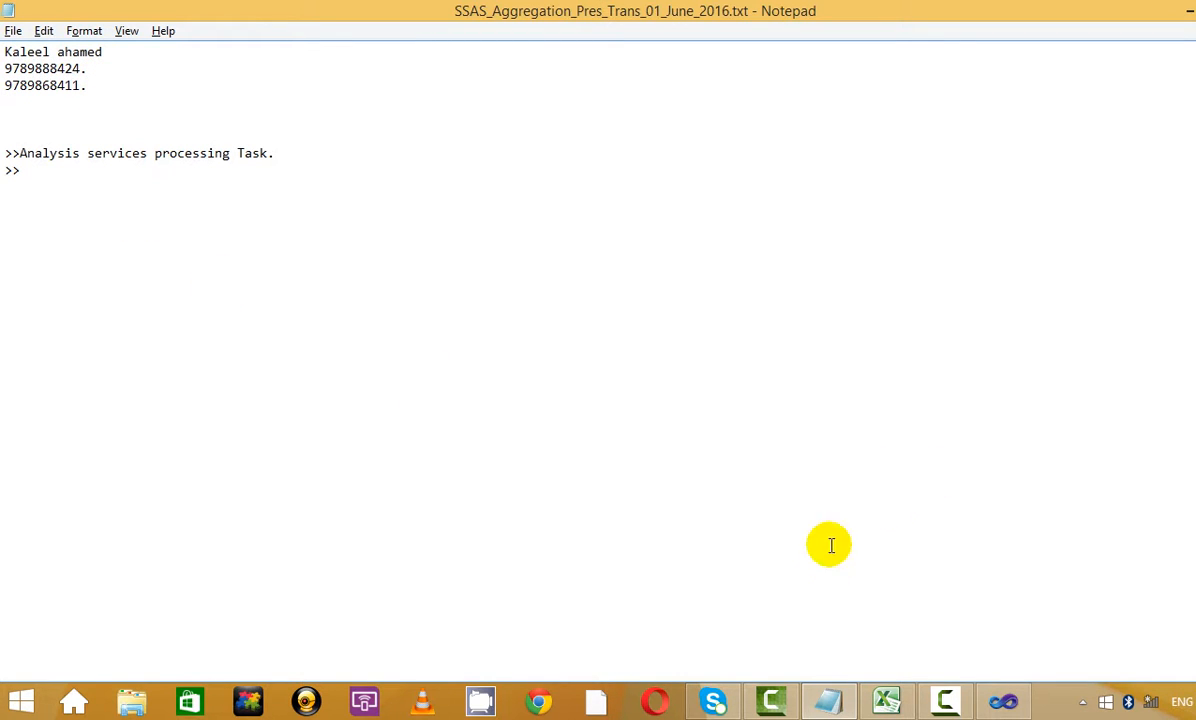
click(944, 700)
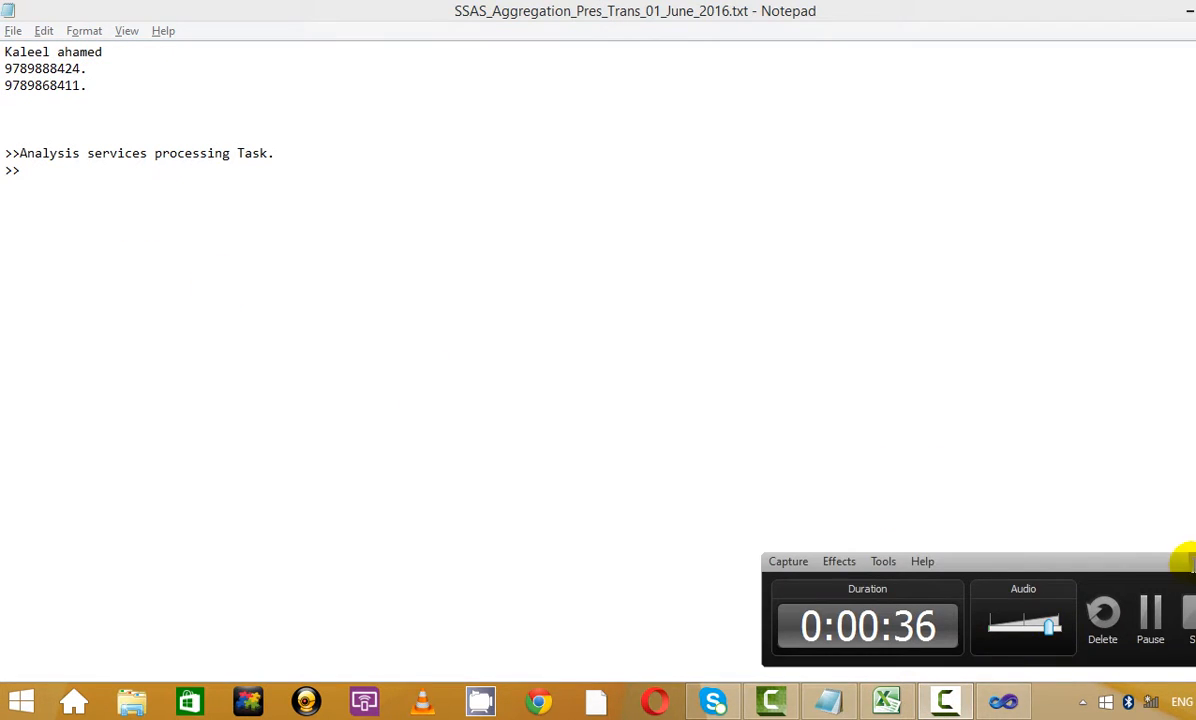
click(1105, 520)
Replace 'Analysis services processing Task.' with the heading 'Topics on SSAS:'
drag(276, 153, 18, 160)
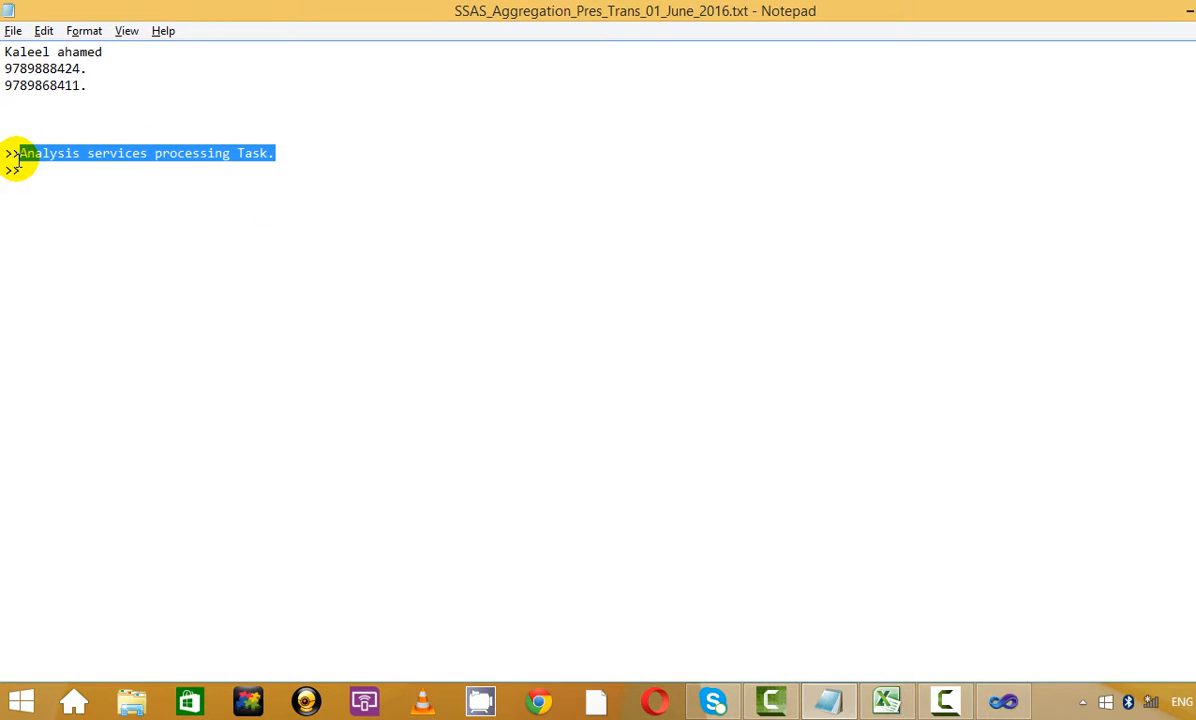
key(Delete)
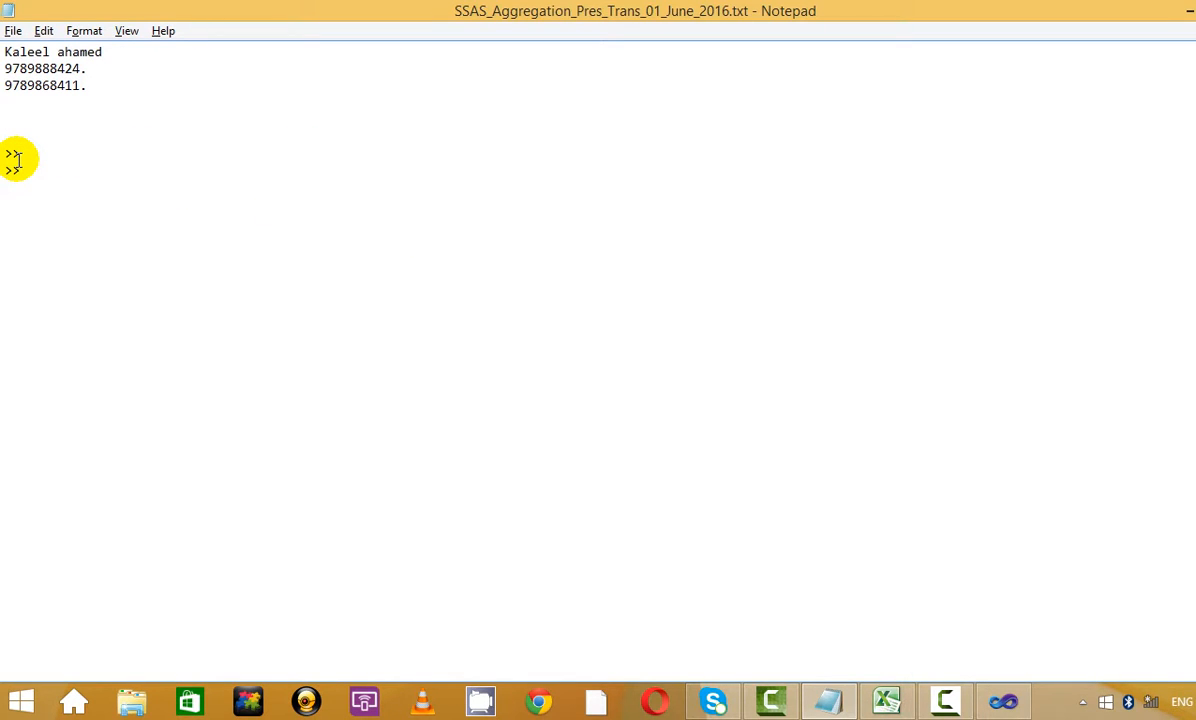
key(BackSpace)
key(BackSpace)
key(Return)
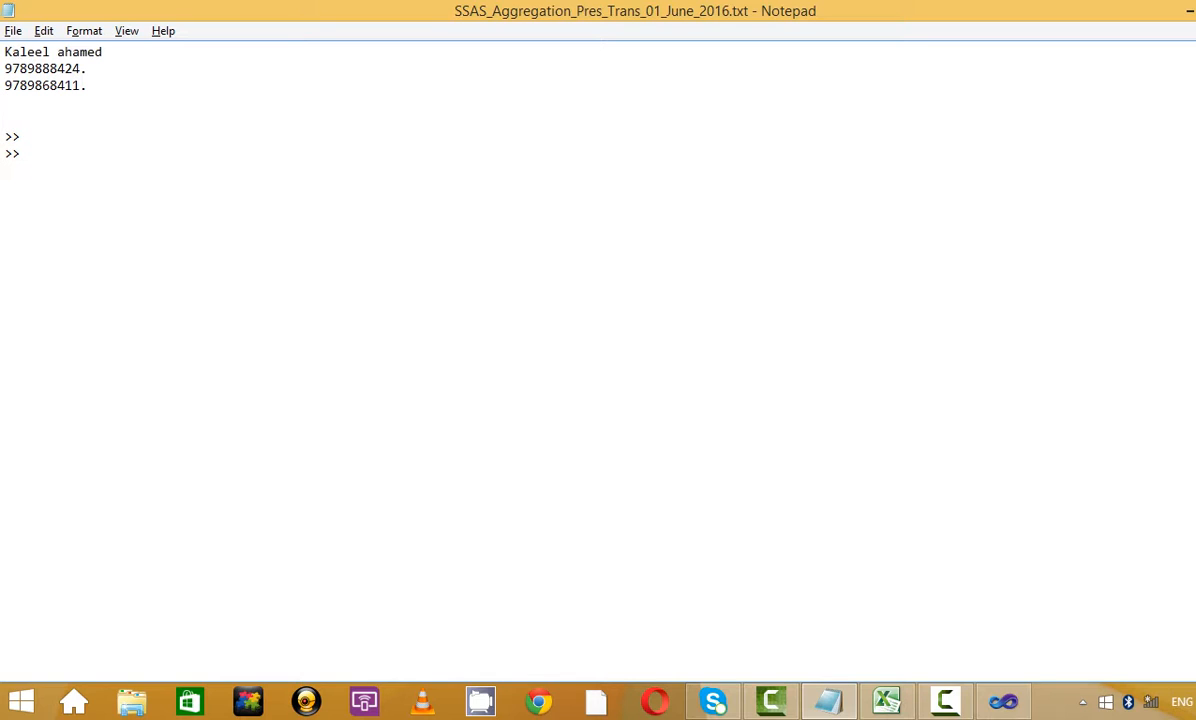
text(Topics on SSAS:)
key(Return)
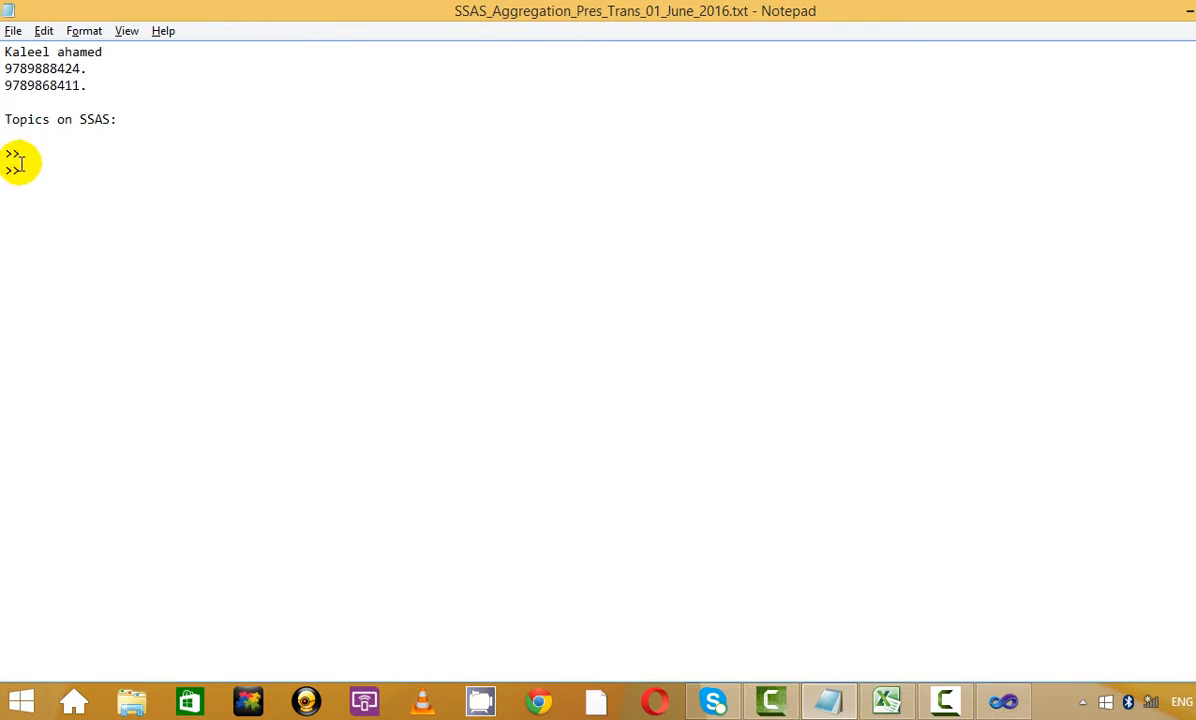
Add Aggregations., Prespectives and Translation after the >> markers, adjusting the blank lines between them
click(70, 151)
text(Agg)
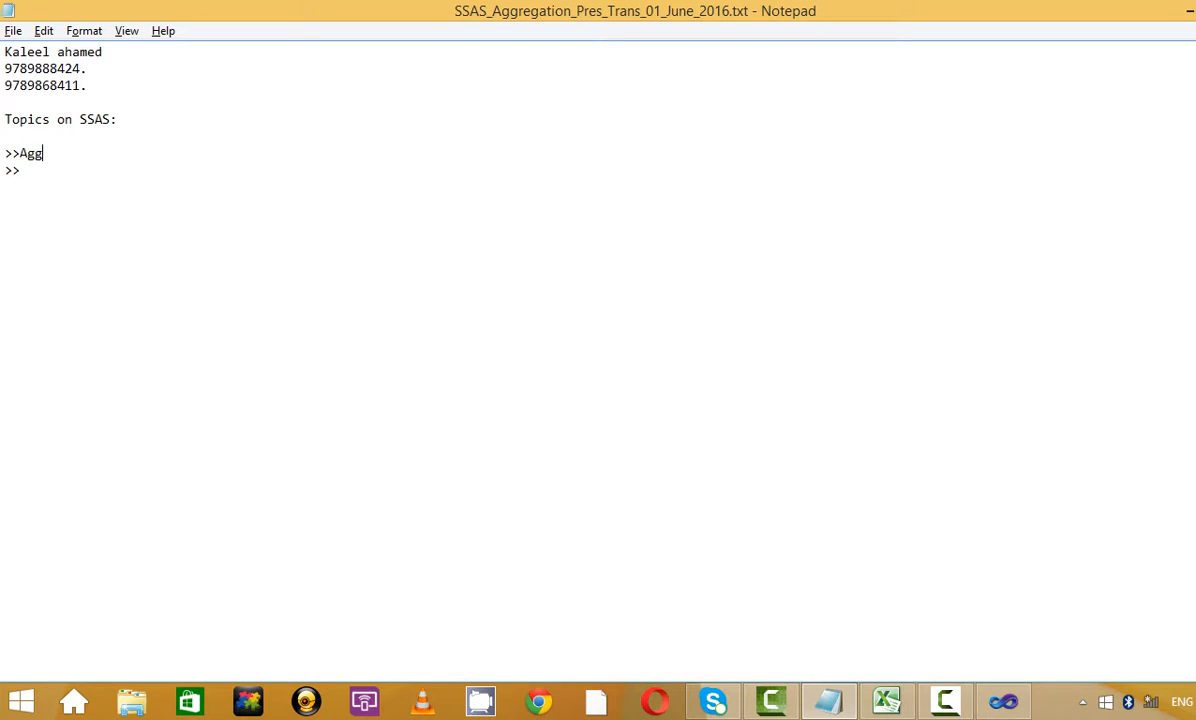
text(regations.)
key(Return)
key(Down)
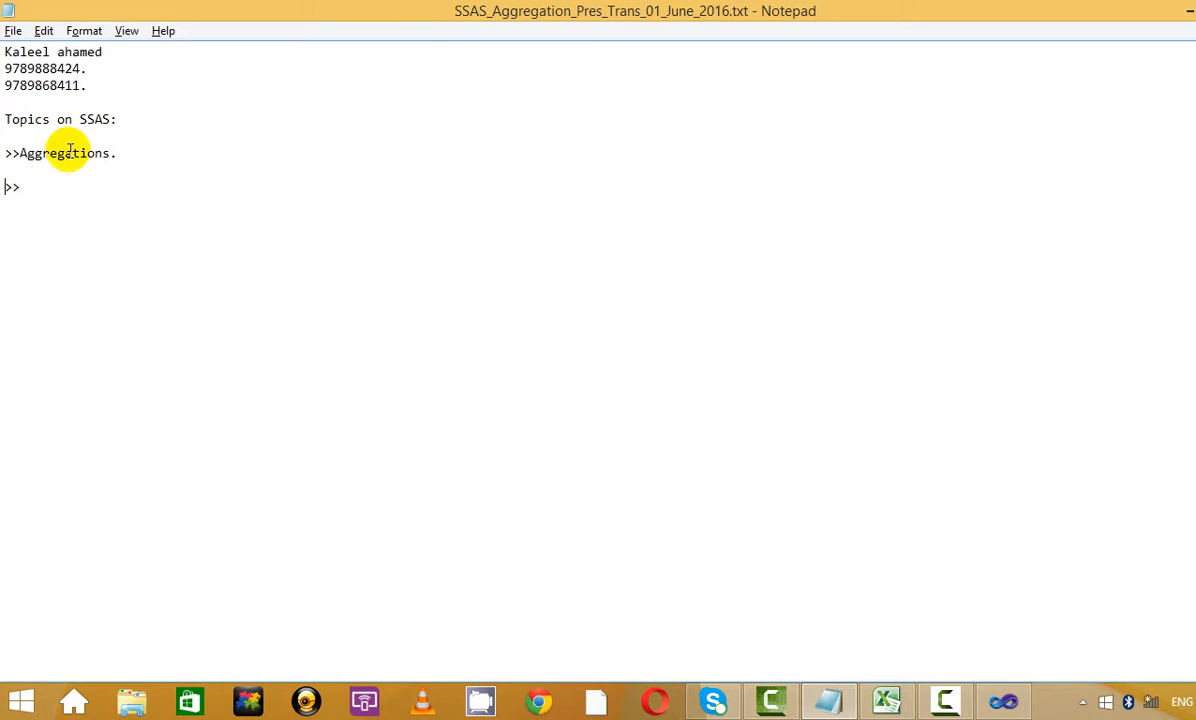
text(Pres)
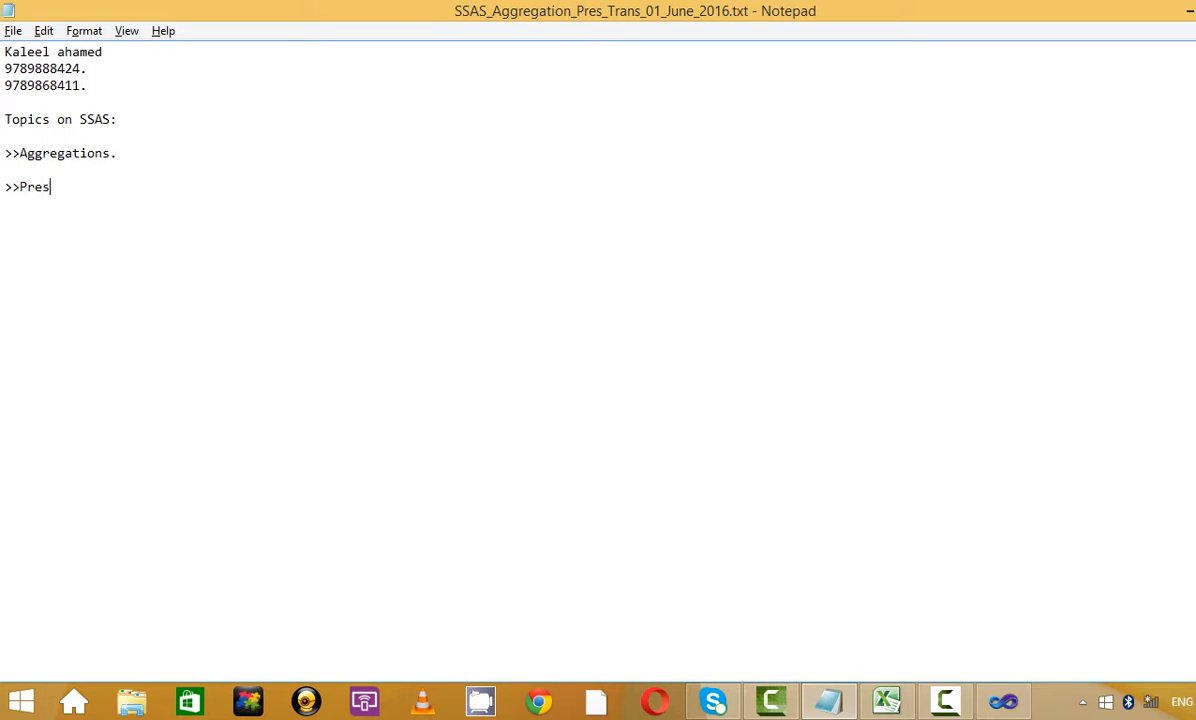
text(pective)
text(Tran)
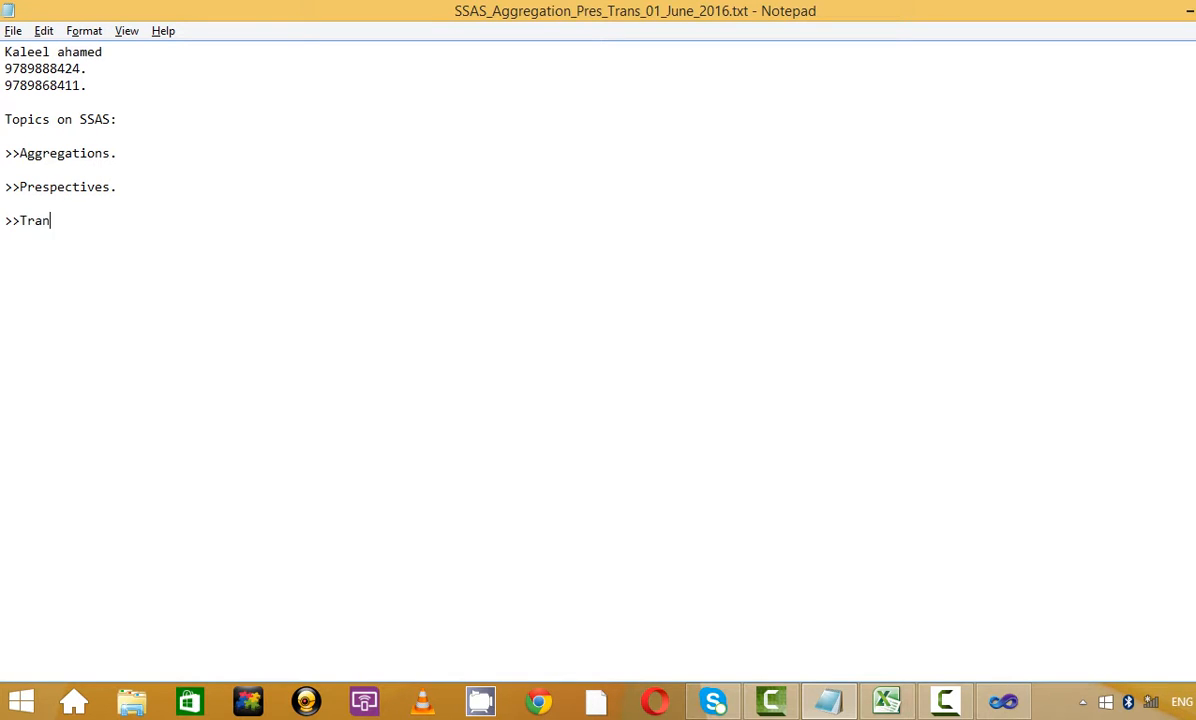
text(su)
text(slation.)
key(Return)
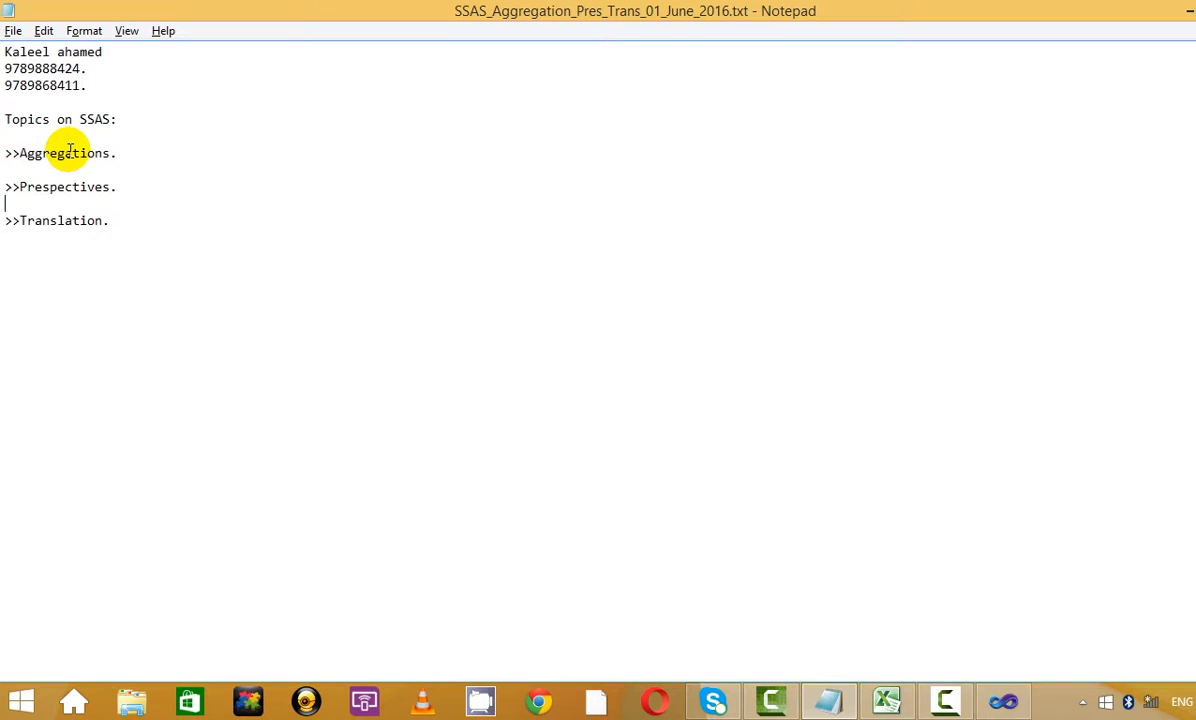
key(BackSpace)
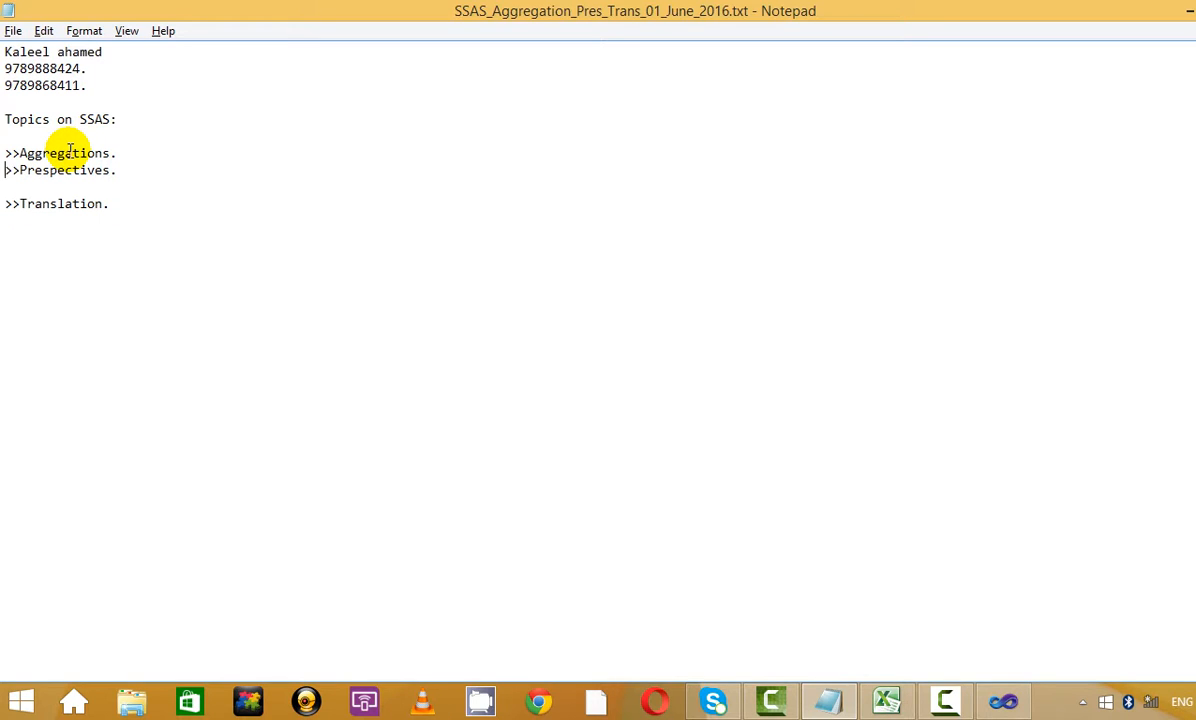
key(BackSpace)
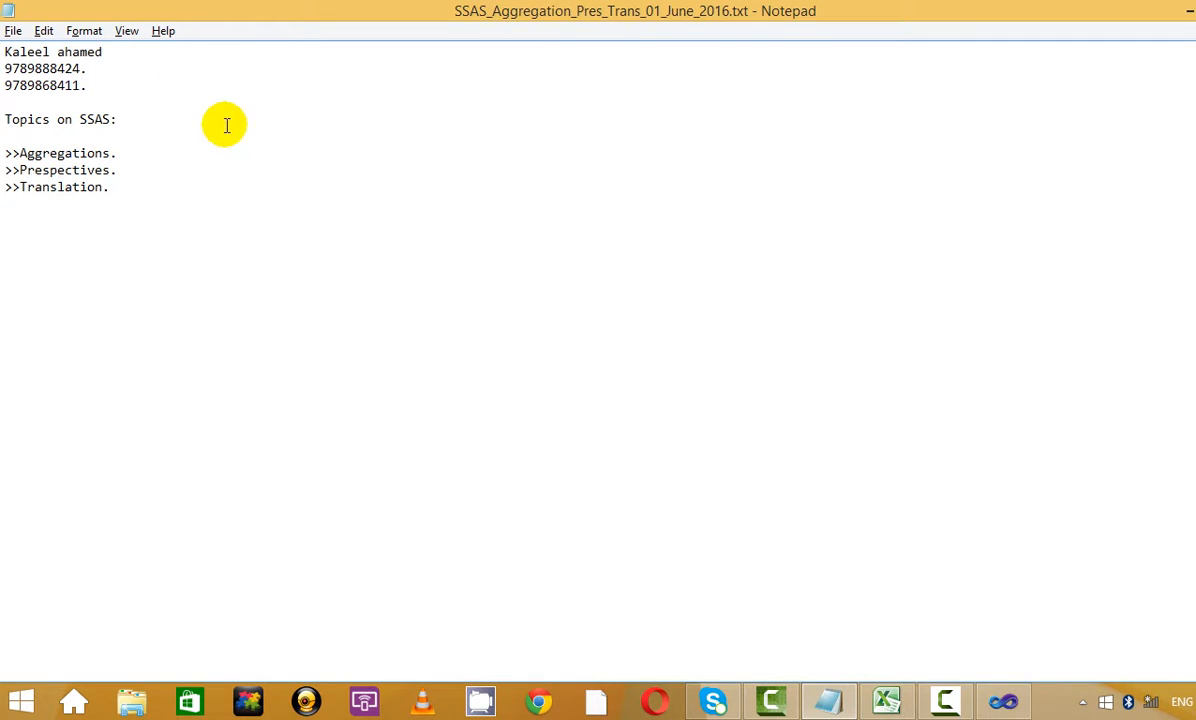
click(177, 151)
key(Return)
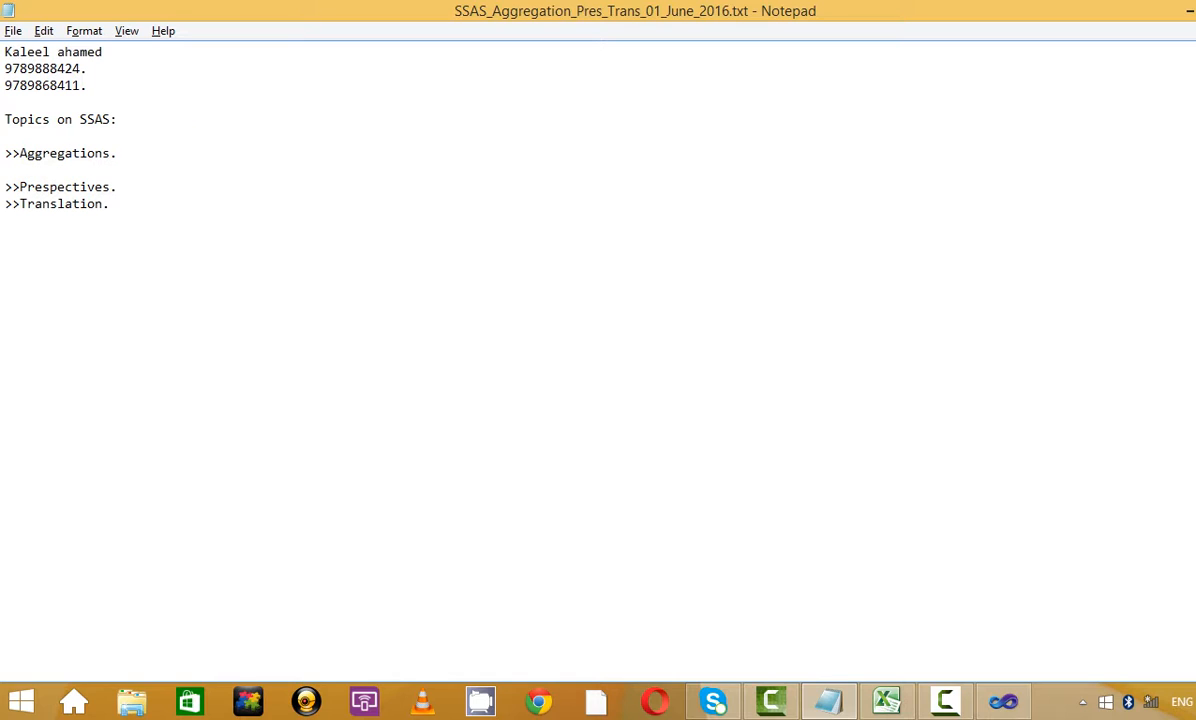
key(Return)
key(Return)
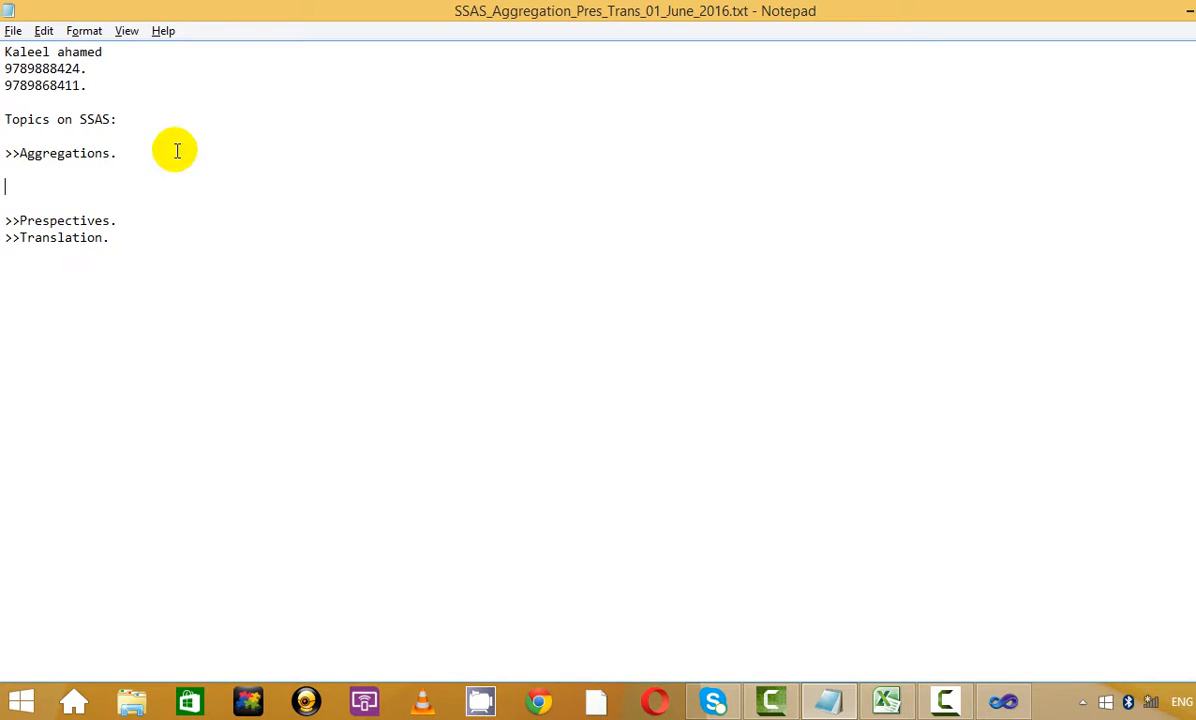
Add sub-point '1]Aggregations.' under Aggregations, pasting the copied word after 1]
text(1)
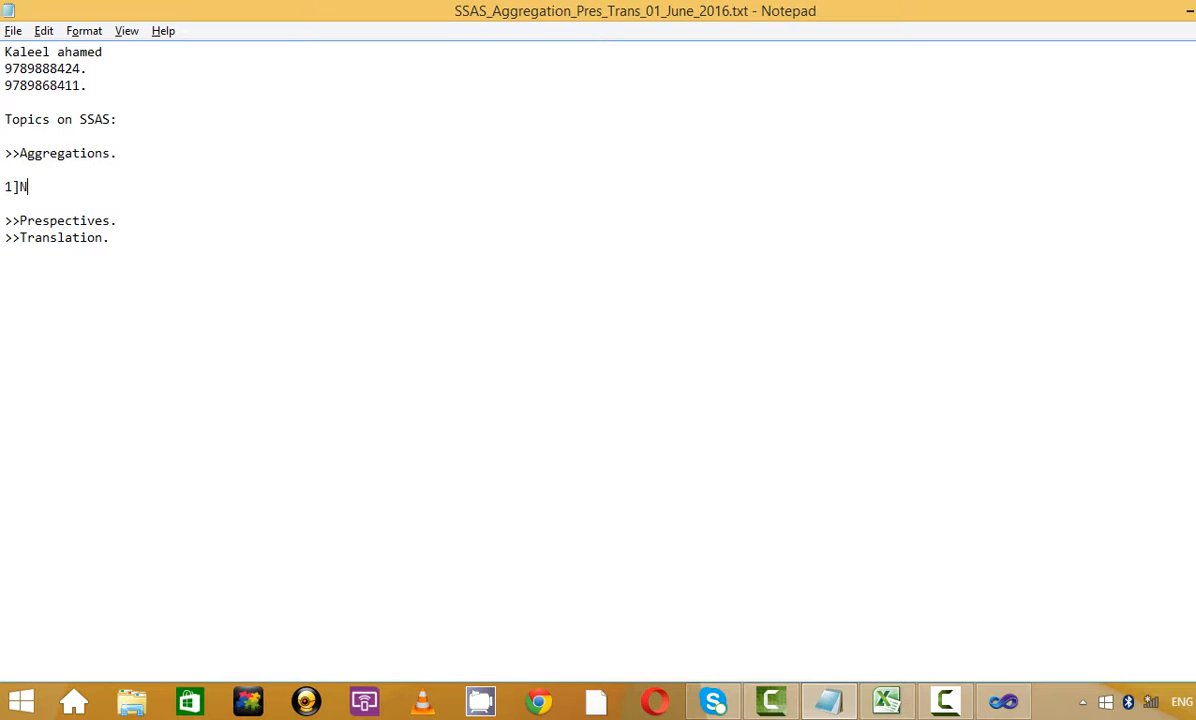
key(BackSpace)
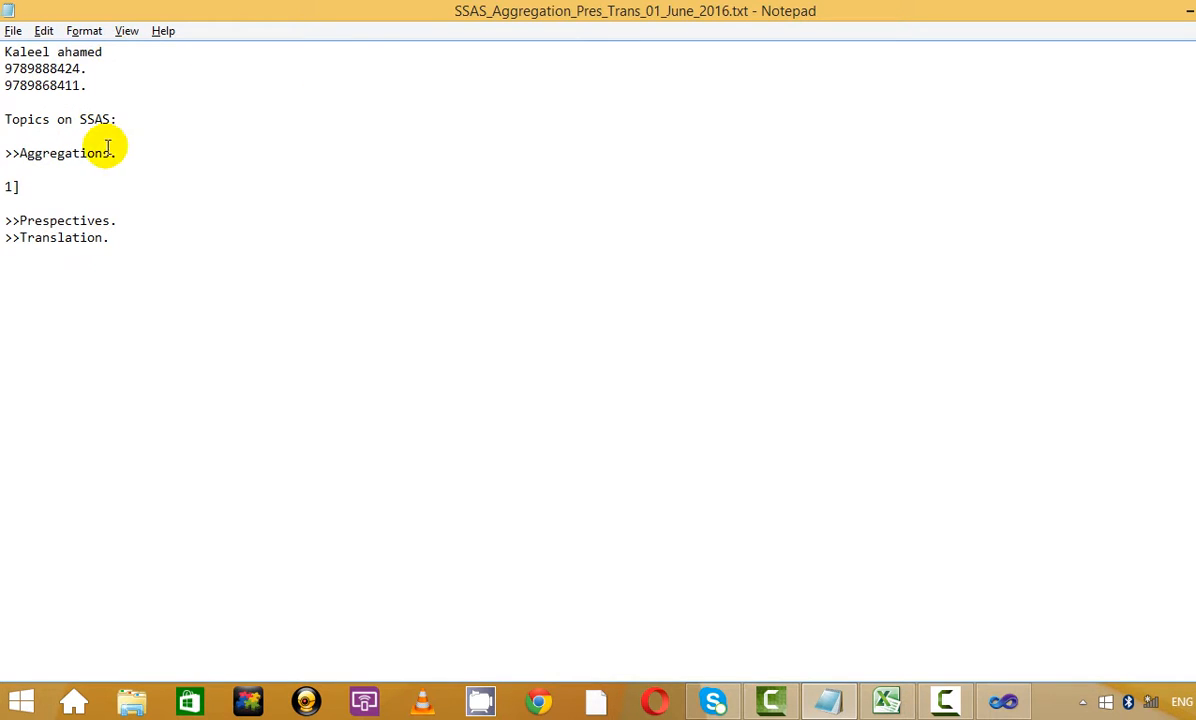
drag(117, 153, 20, 153)
key(ctrl+c)
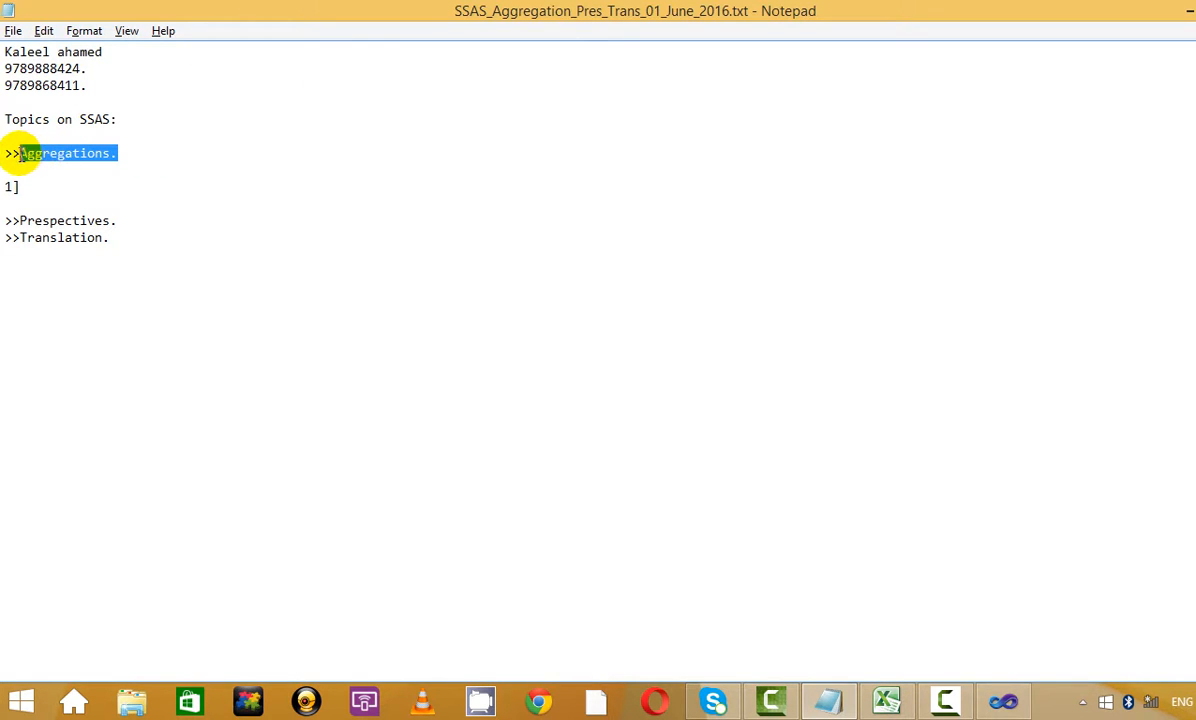
click(66, 184)
key(ctrl+v)
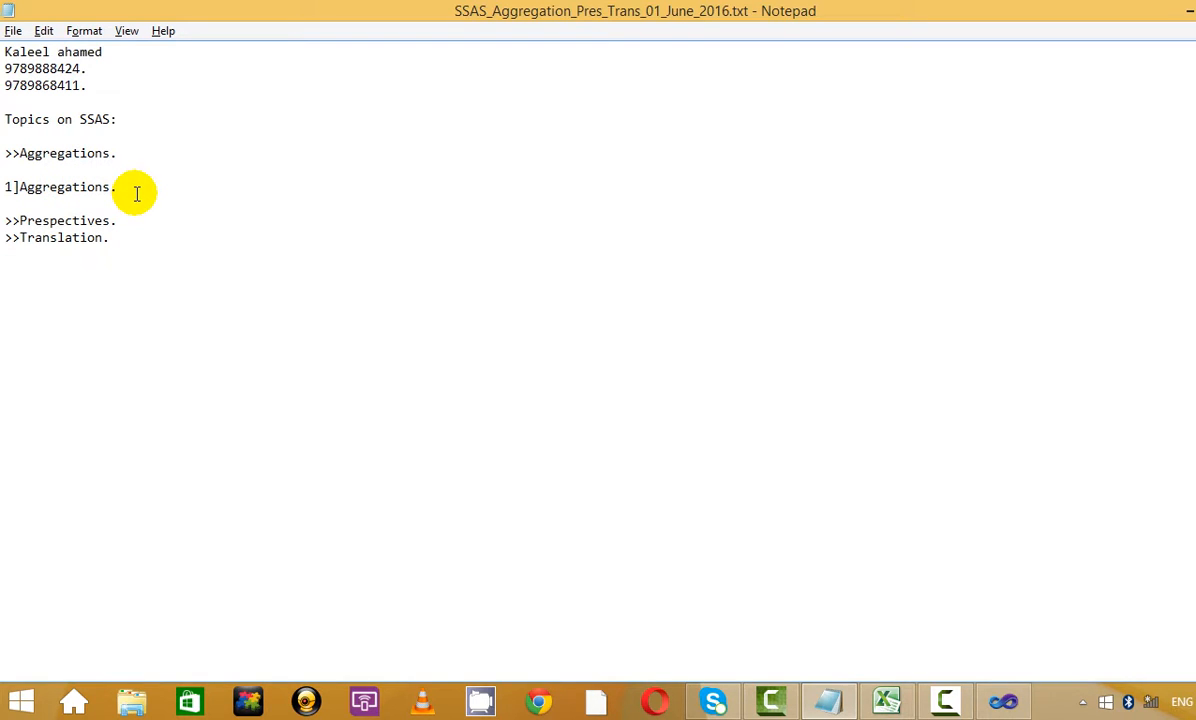
Add '2]Usage based optimization.' on the next line and tidy the topic list
key(Return)
text(2])
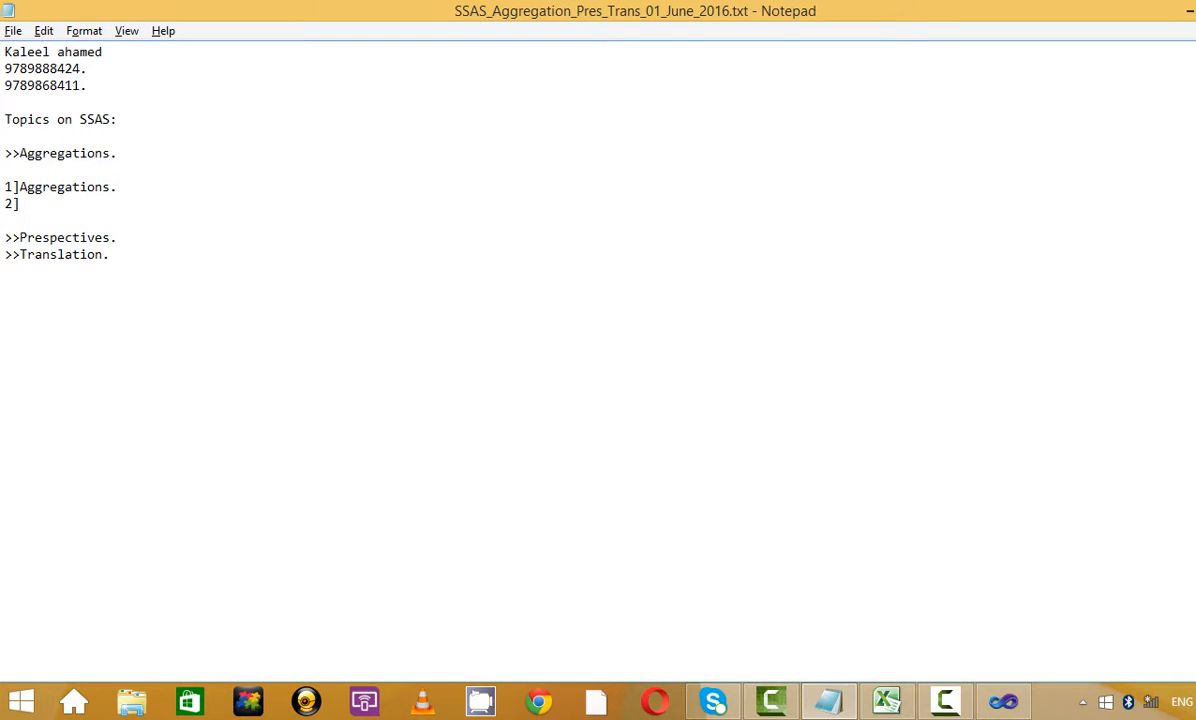
text(Usage based optimi)
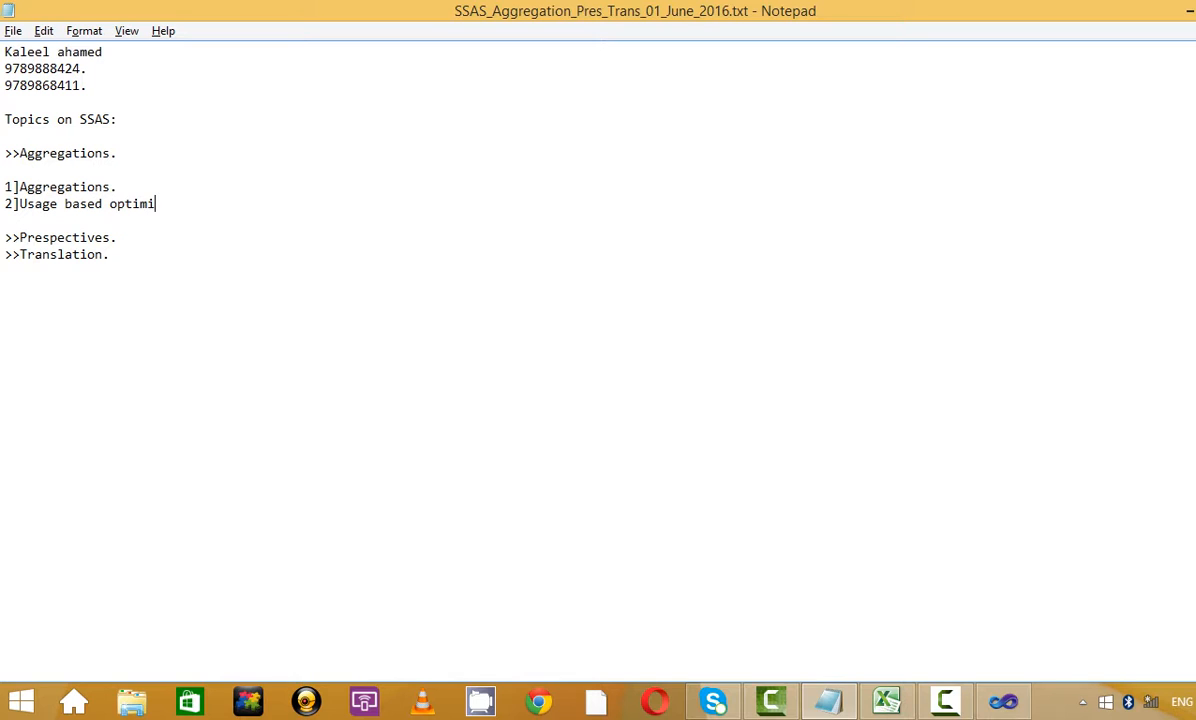
text(zation.)
key(Return)
key(Delete)
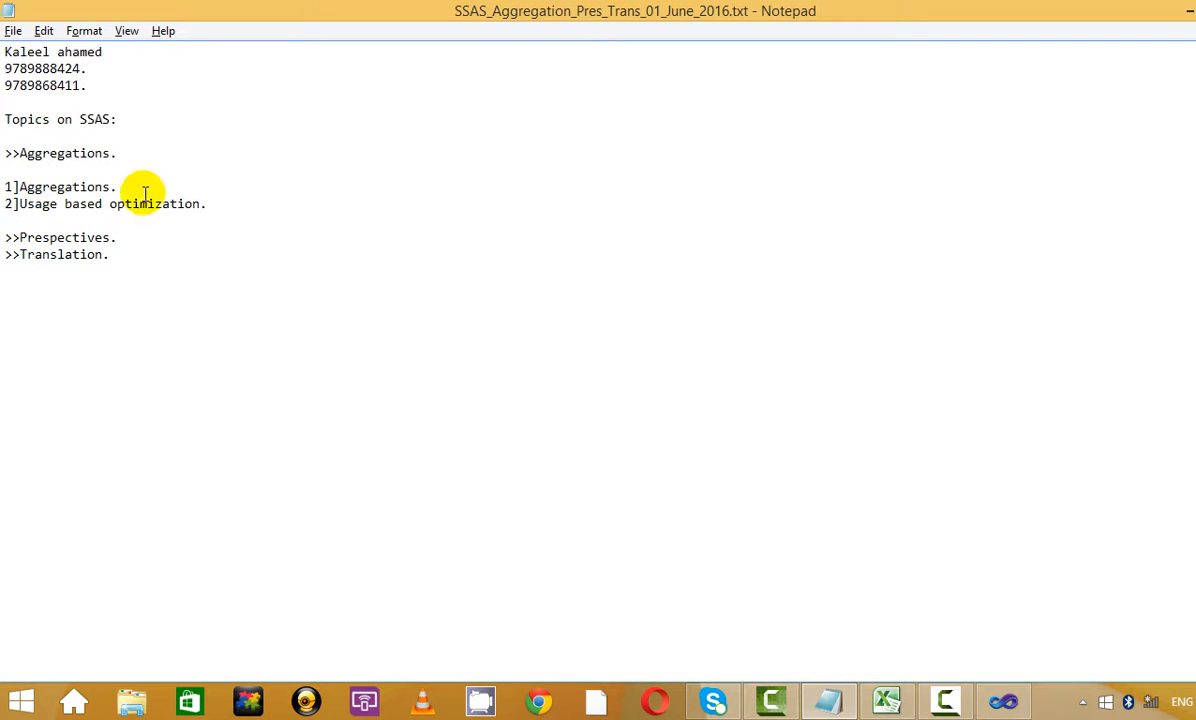
drag(115, 268, 125, 219)
drag(125, 296, 6, 237)
click(470, 366)
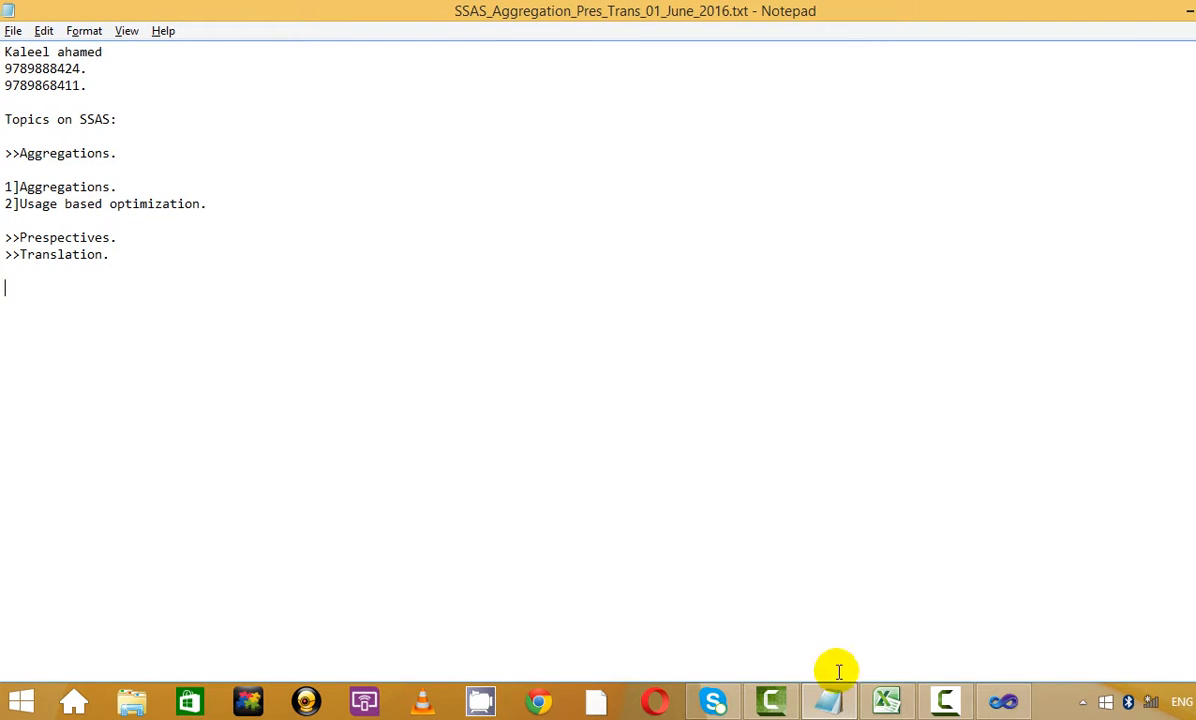
Switch to Visual Studio and bring up the SSAS_basics_23_May_2016 cube designer
click(1005, 703)
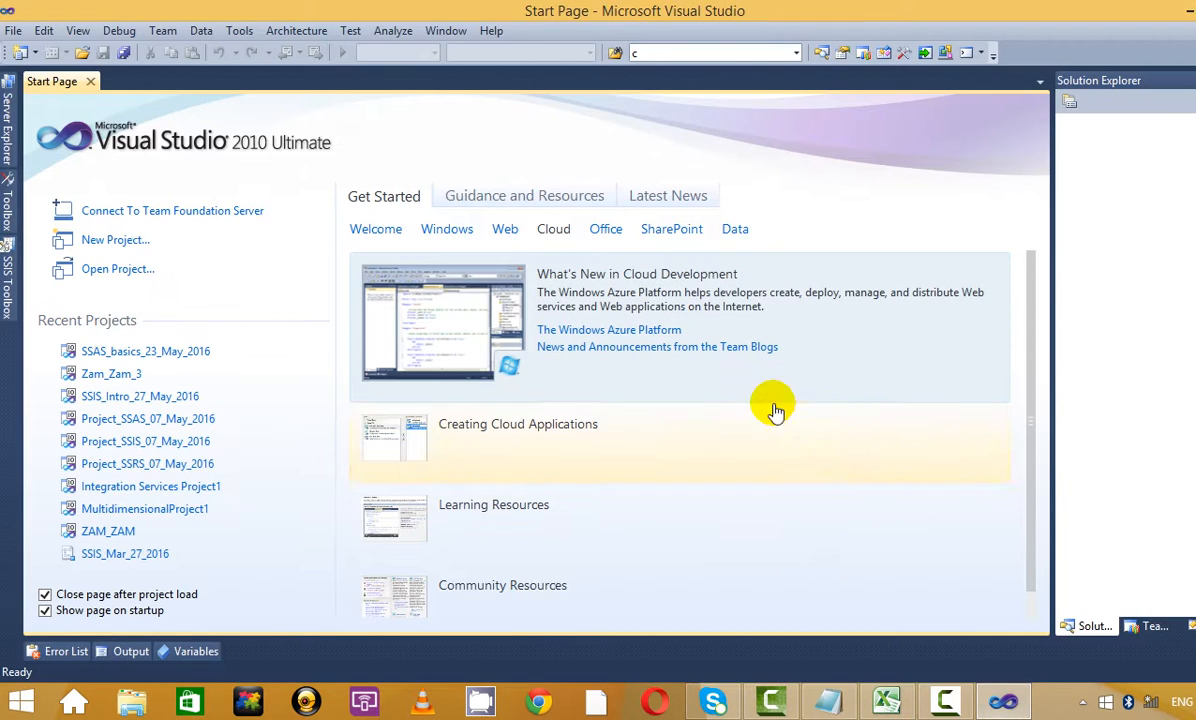
click(117, 355)
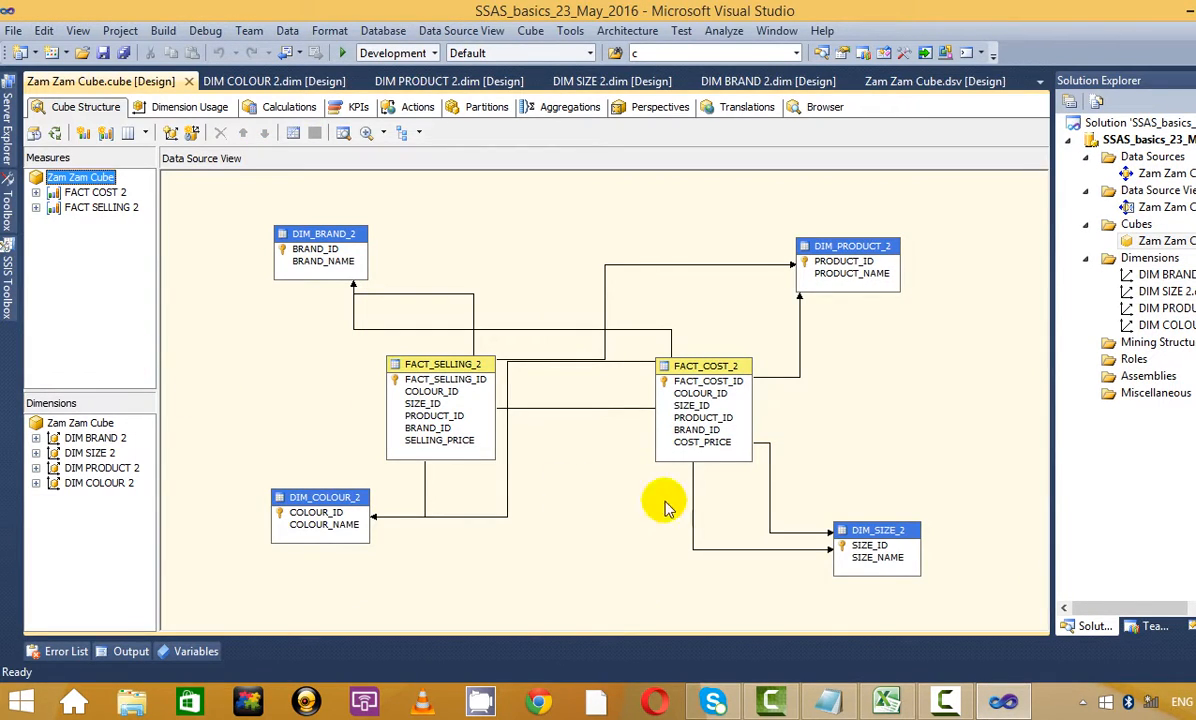
click(837, 332)
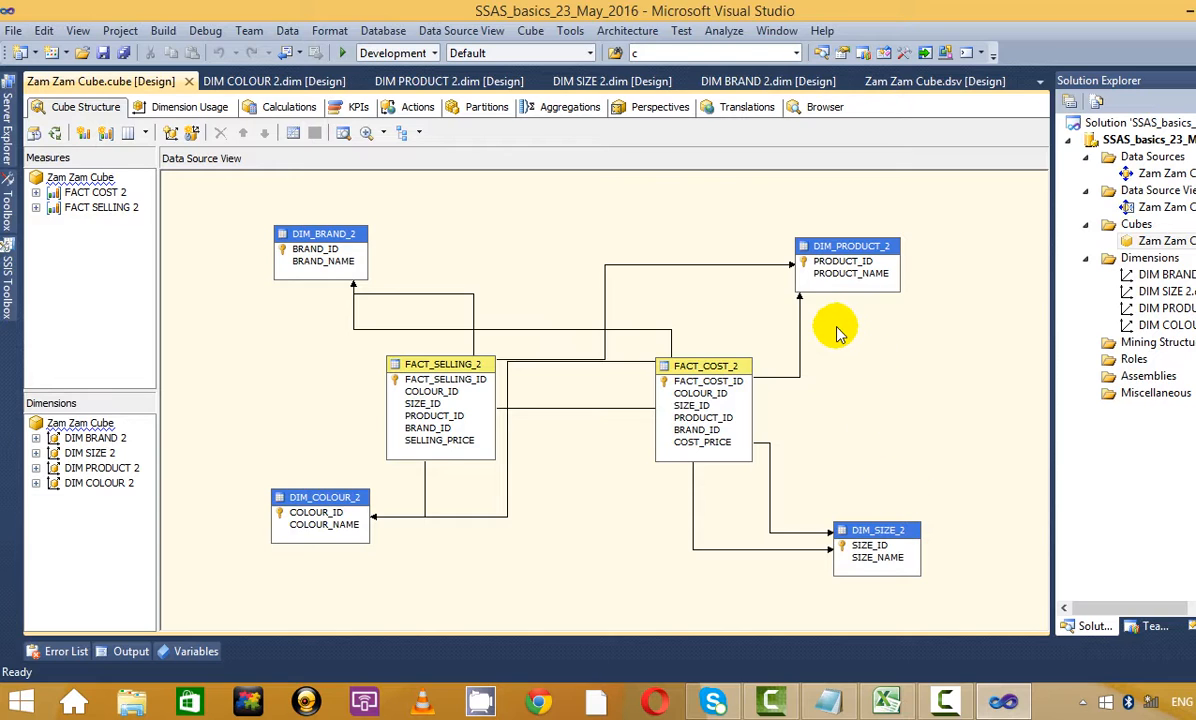
click(944, 702)
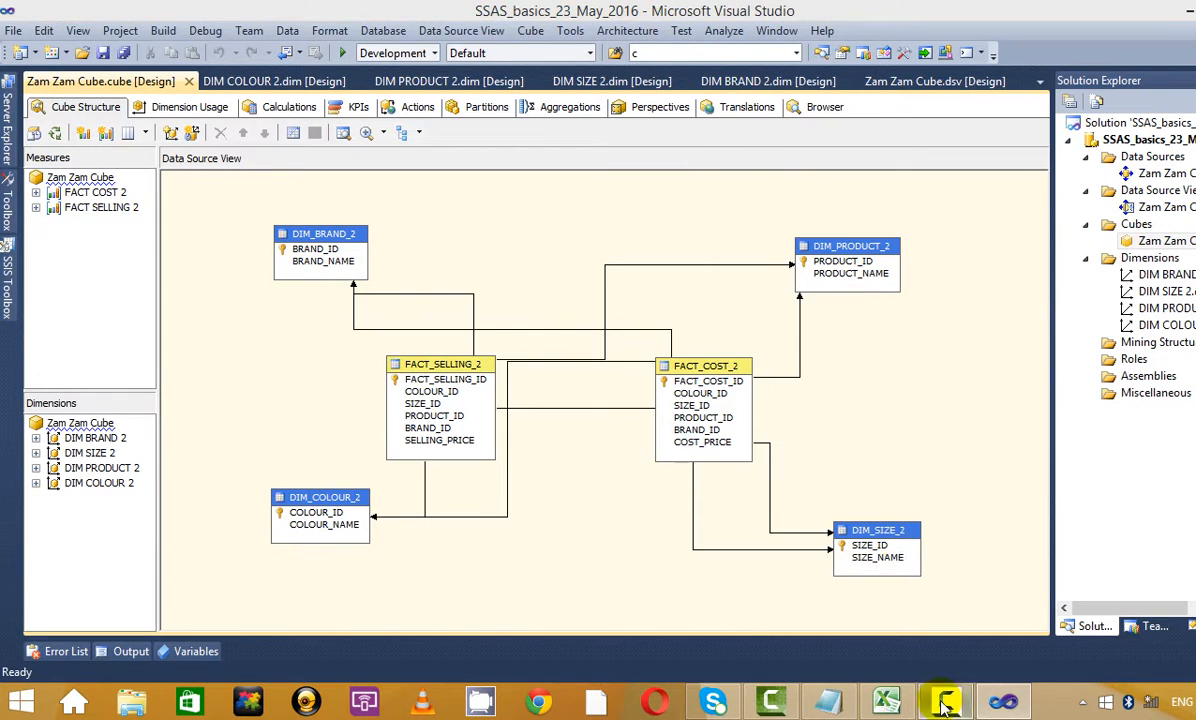
click(1192, 562)
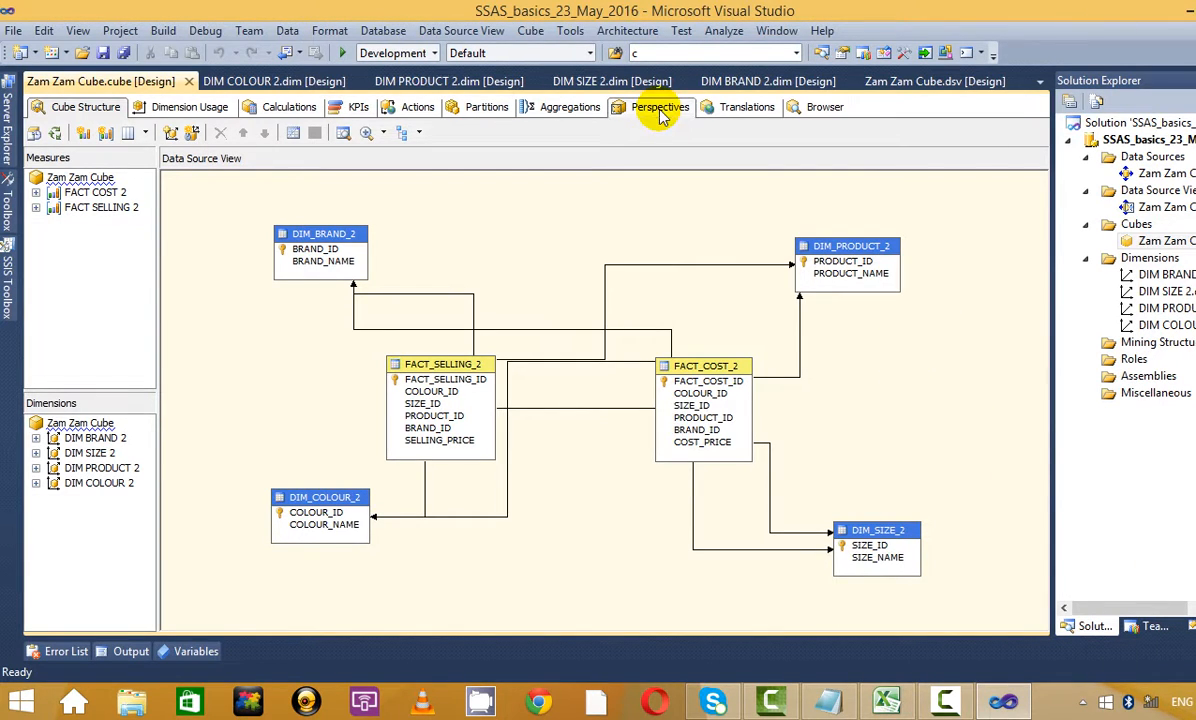
Return to the SSAS notes and place the caret at the end of the >>Prespectives. line
click(823, 704)
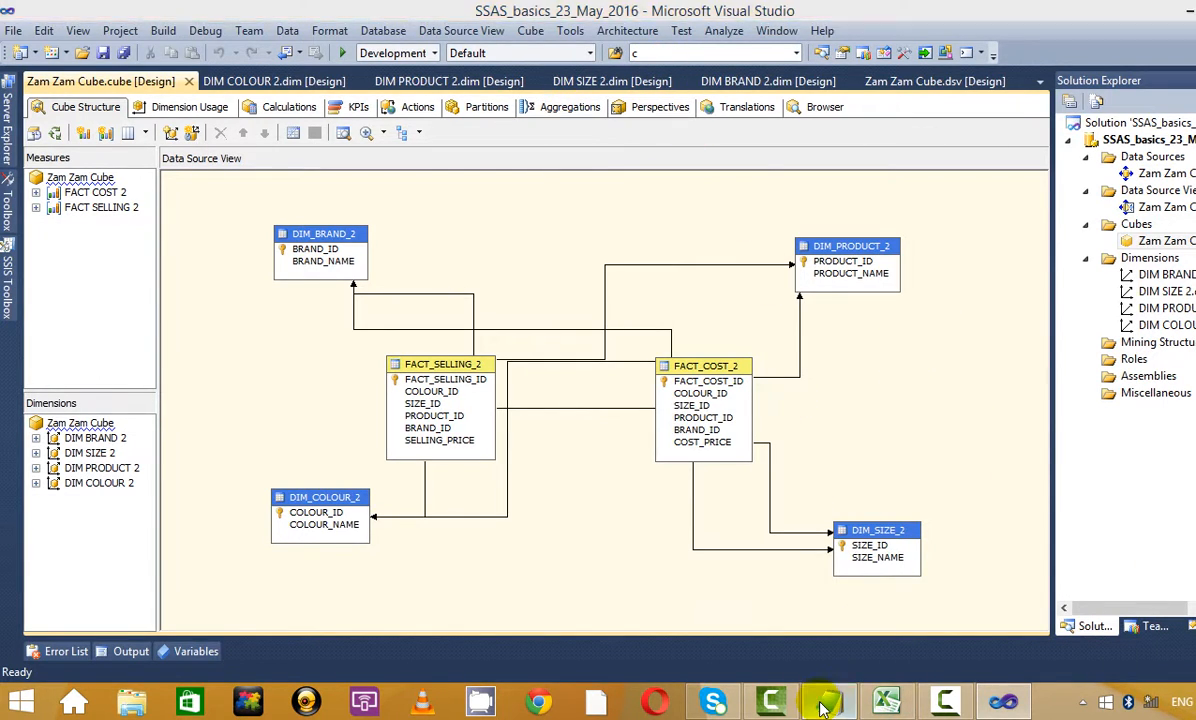
drag(149, 258, 12, 230)
click(328, 282)
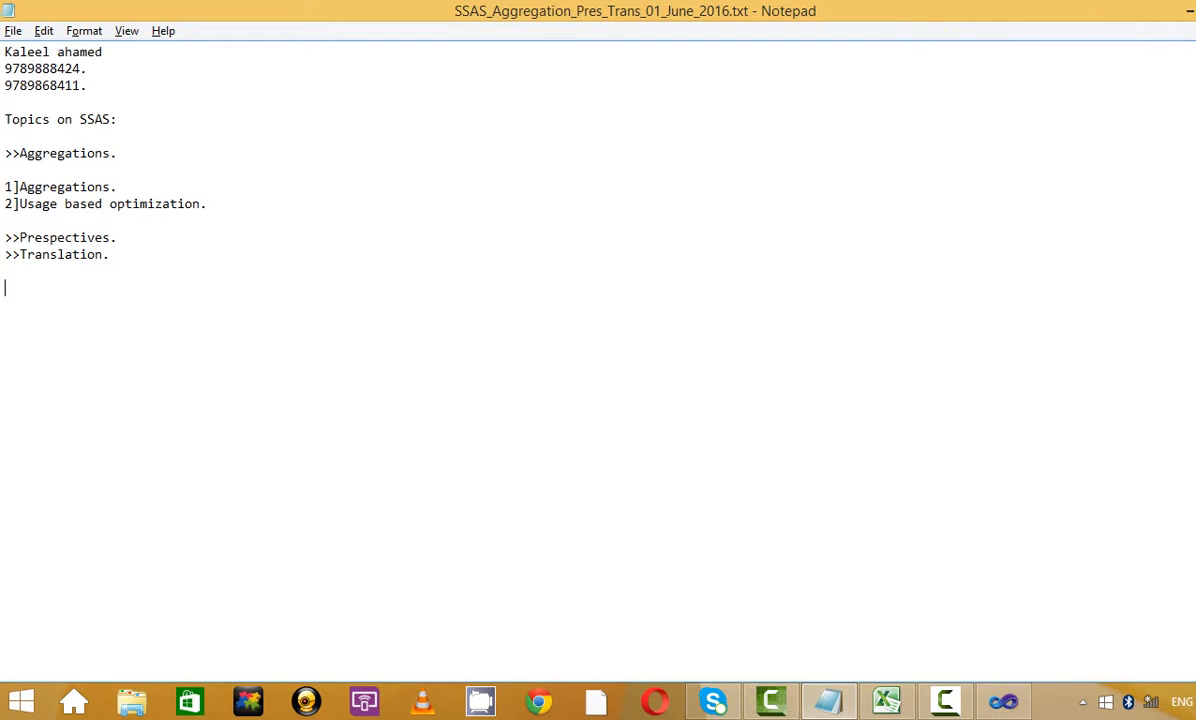
click(1188, 10)
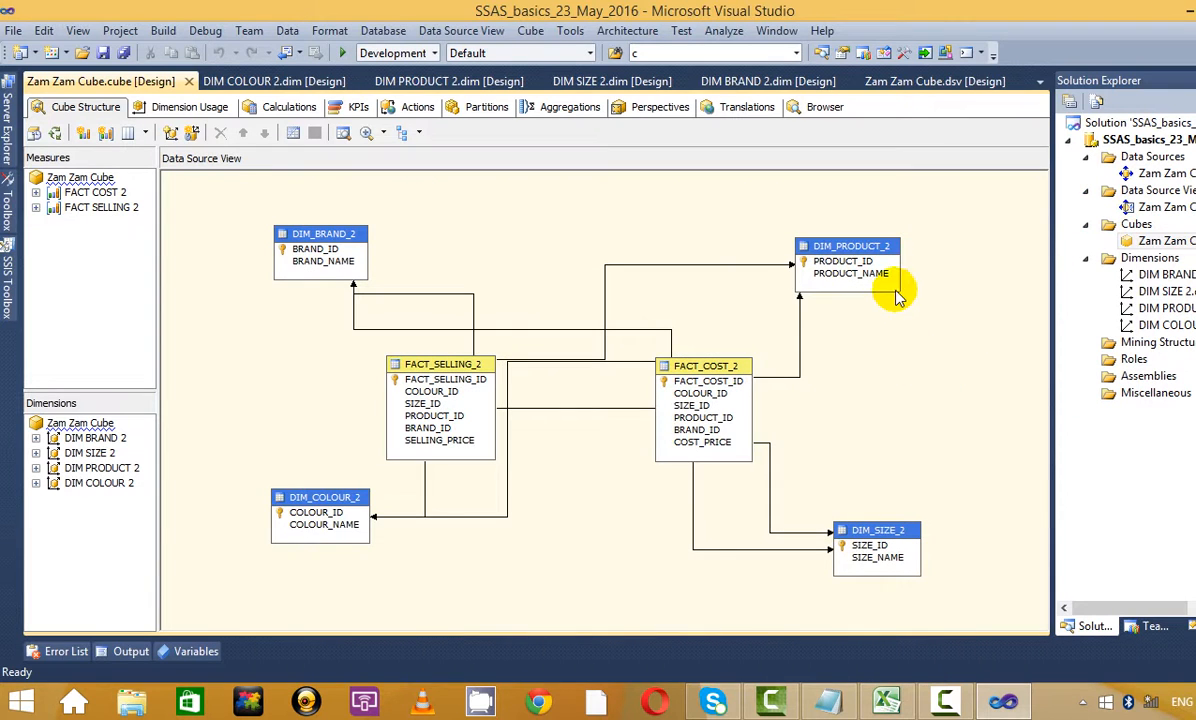
key(alt+Tab)
click(170, 240)
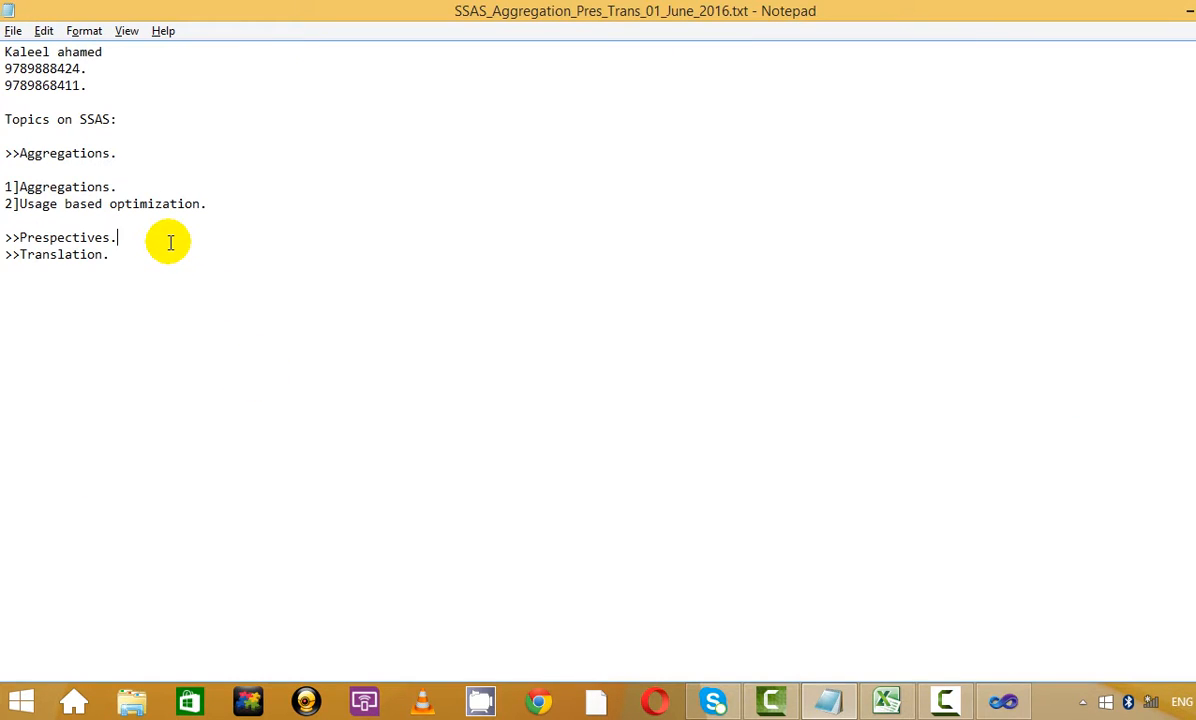
Append '----->Its the subset of the' after >>Prespectives., followed by a blank line
text(-----)
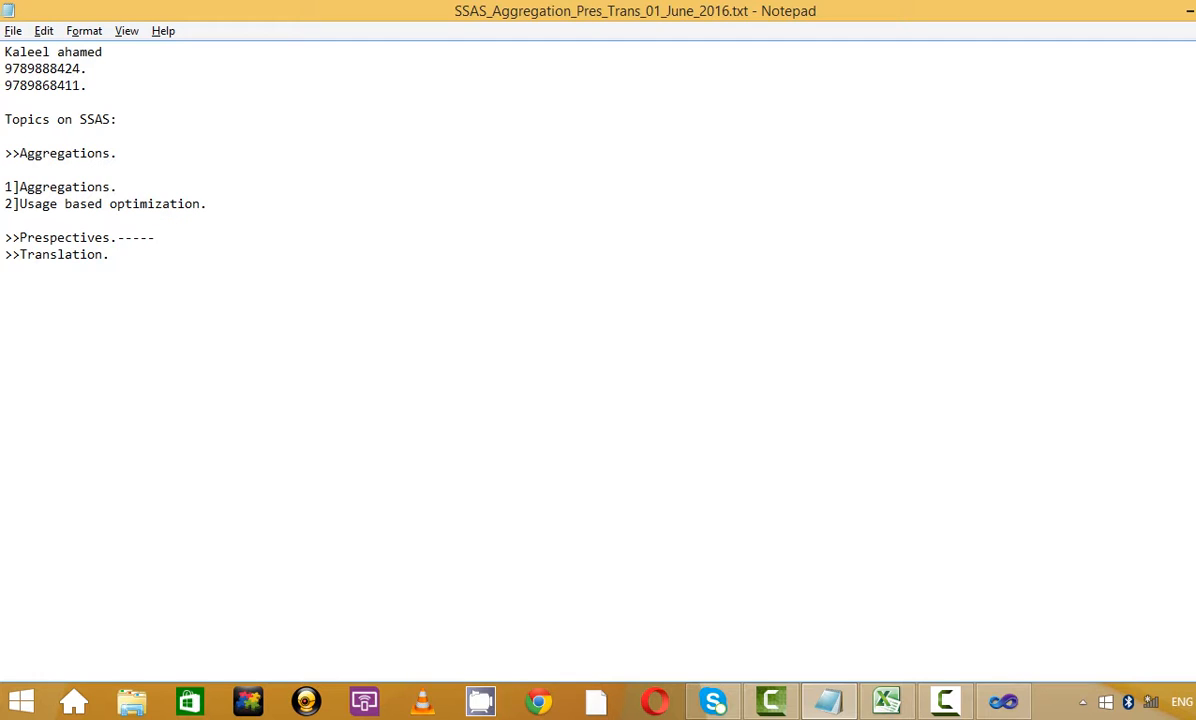
text(>Its the subset of)
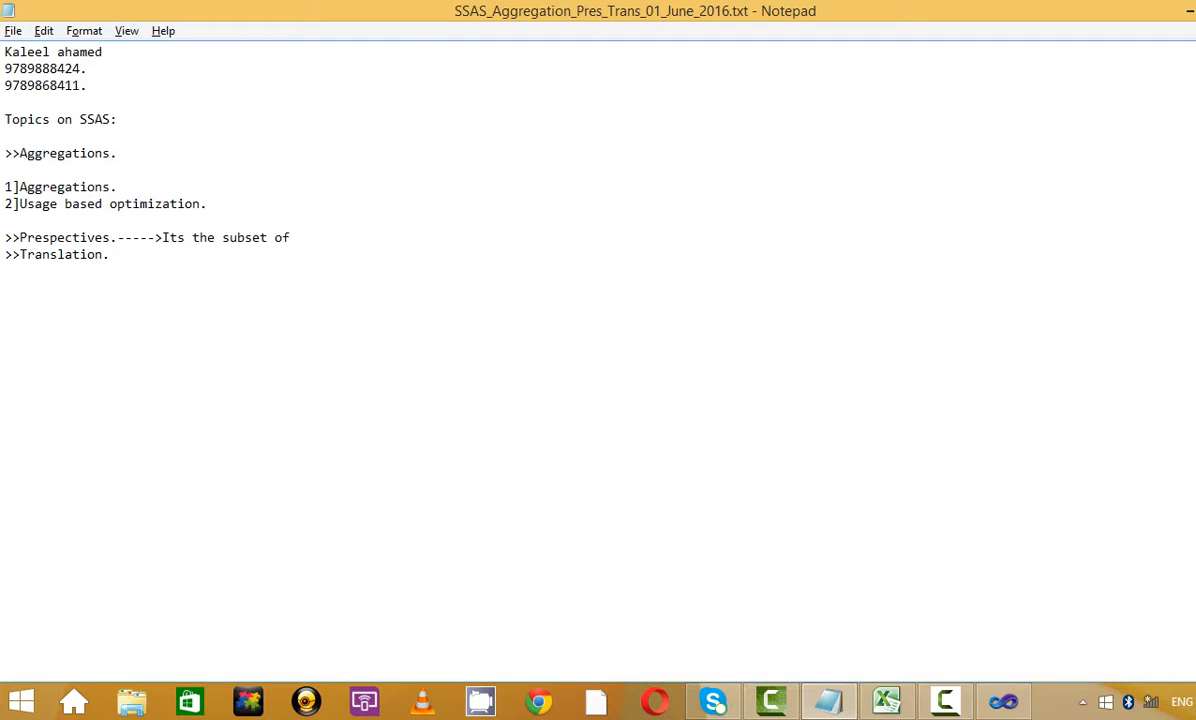
text( the cube.)
key(Return)
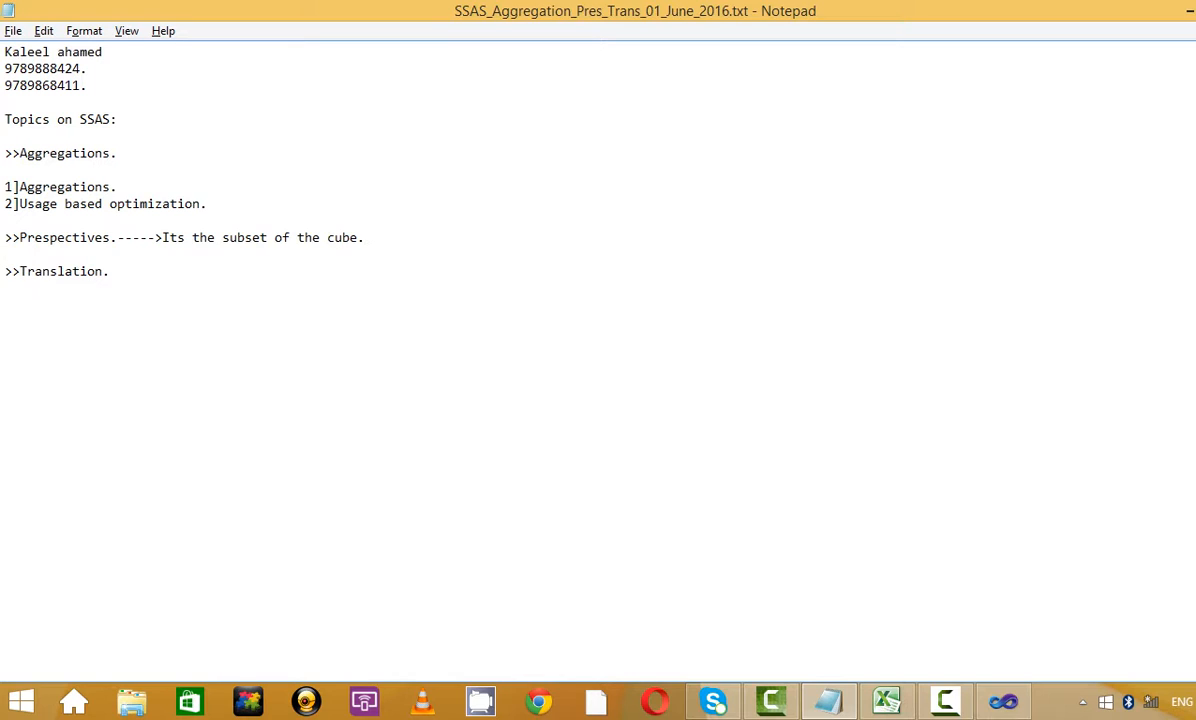
key(Return)
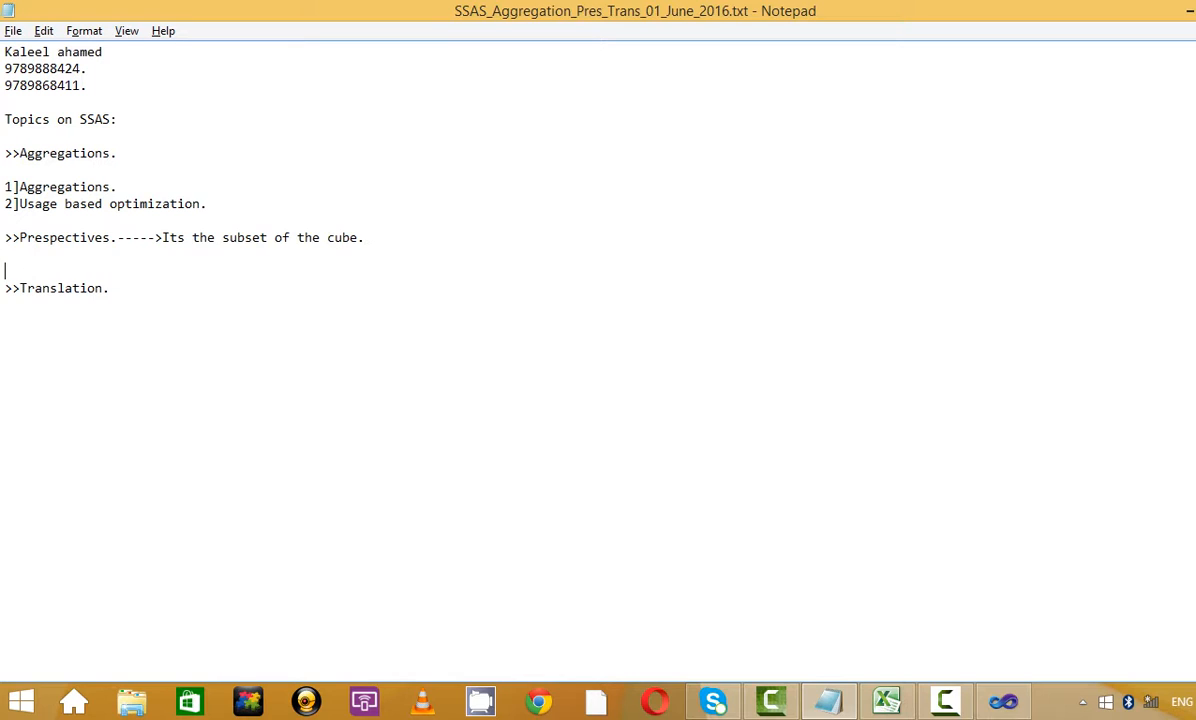
Add the line 'If cube is the super set then prespective would be the subset.'
text(If cube is the c\)
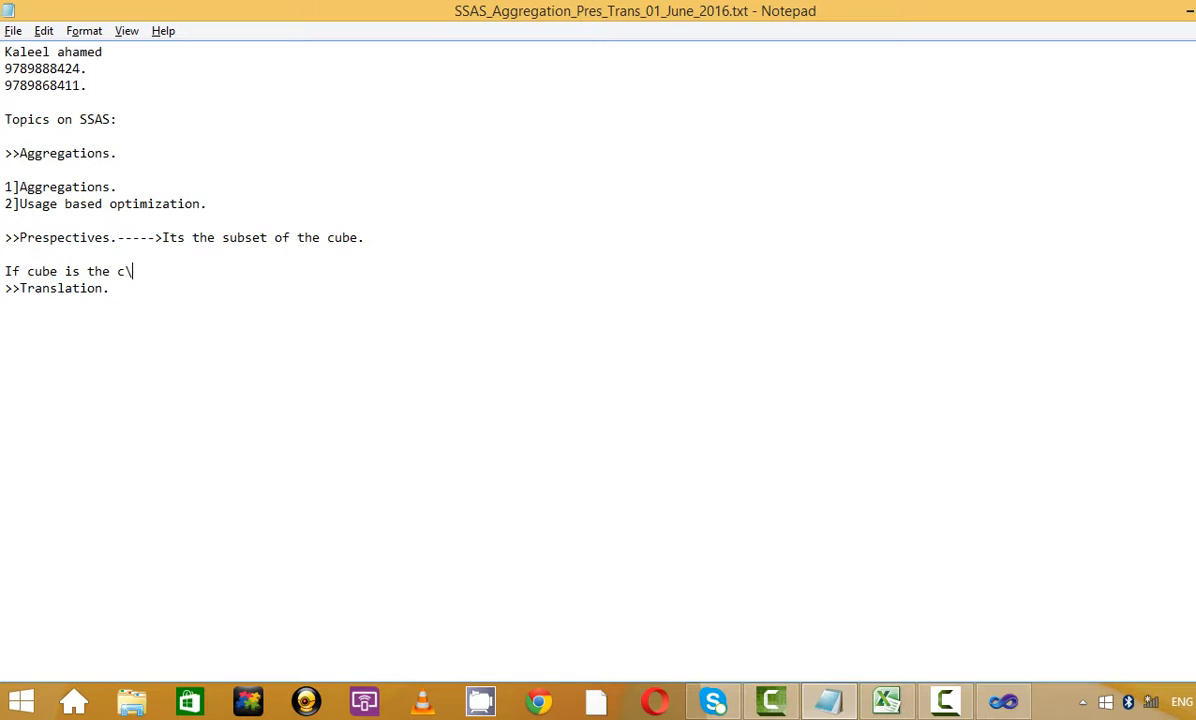
key(BackSpace)
text(super )
text(set then t)
text(he)
key(BackSpace)
key(BackSpace)
key(BackSpace)
key(BackSpace)
text(pr)
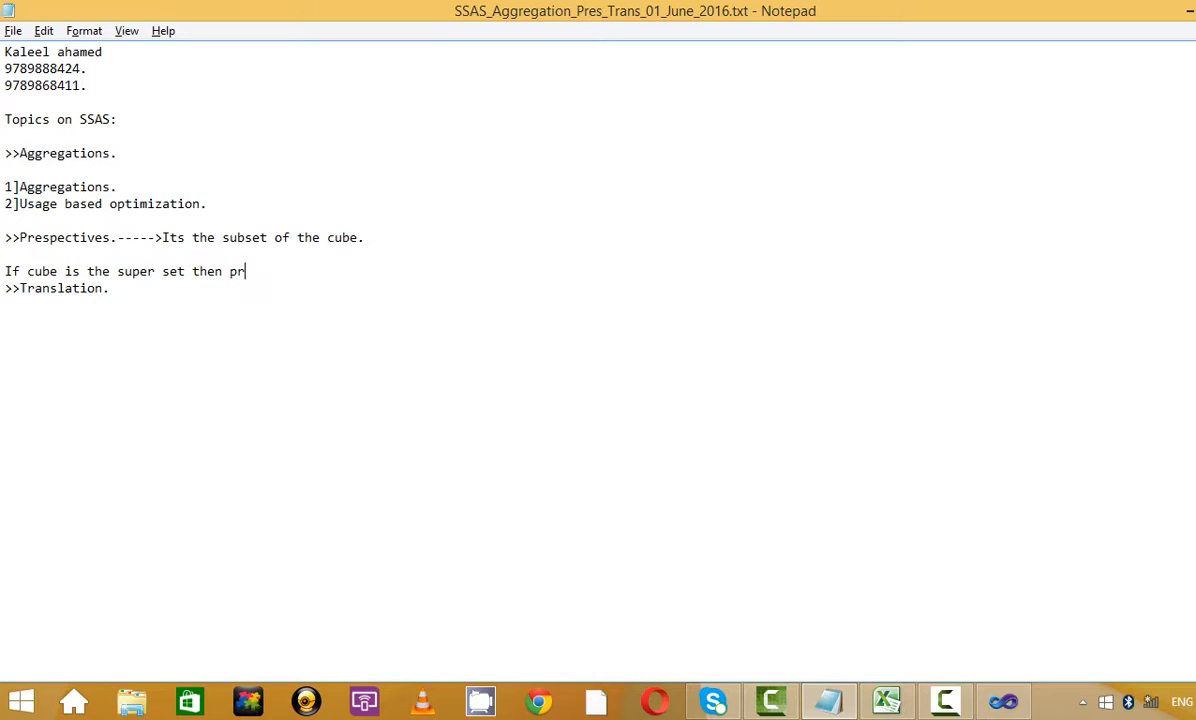
text(espective would be the subset)
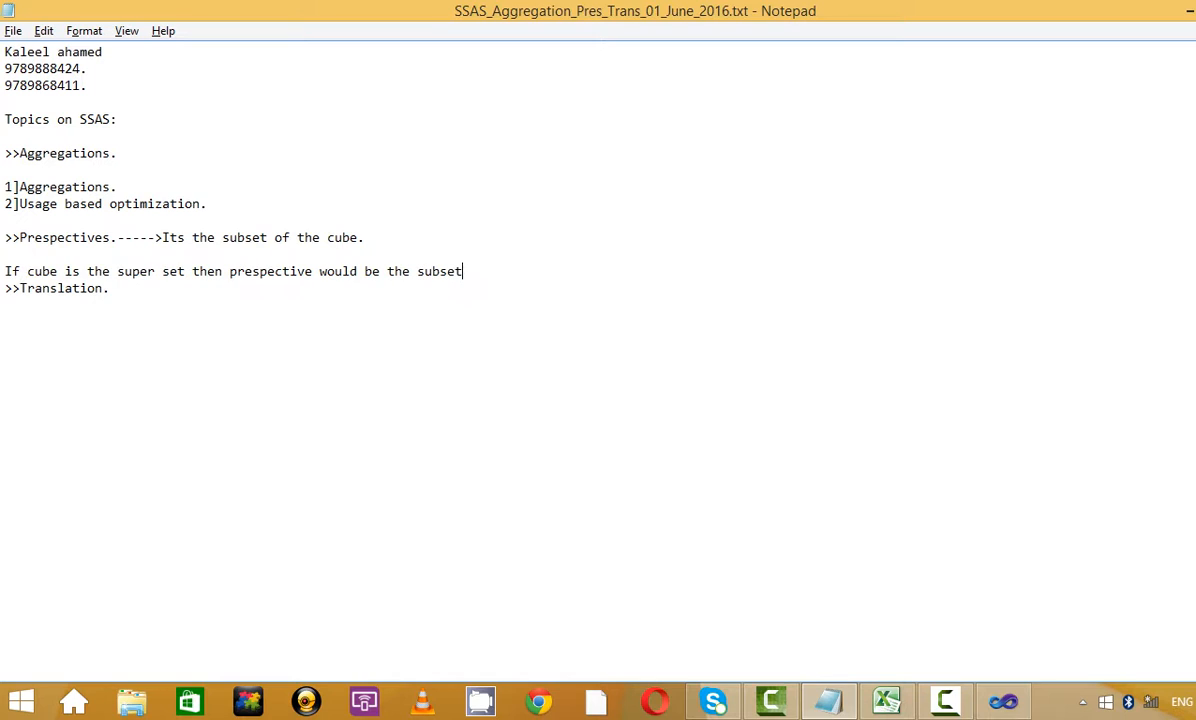
text(.)
key(Return)
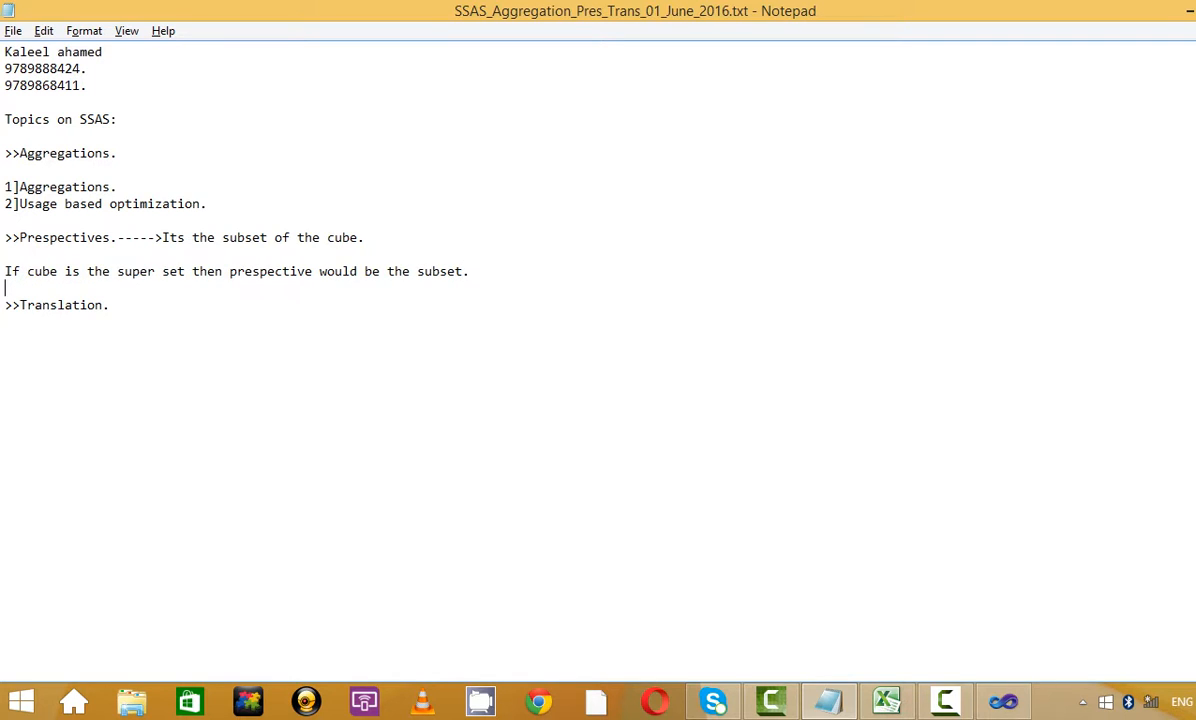
key(Delete)
key(Return)
Return to the Zam Zam Cube designer, then start SQL Server Management Studio from the Start screen
click(1189, 11)
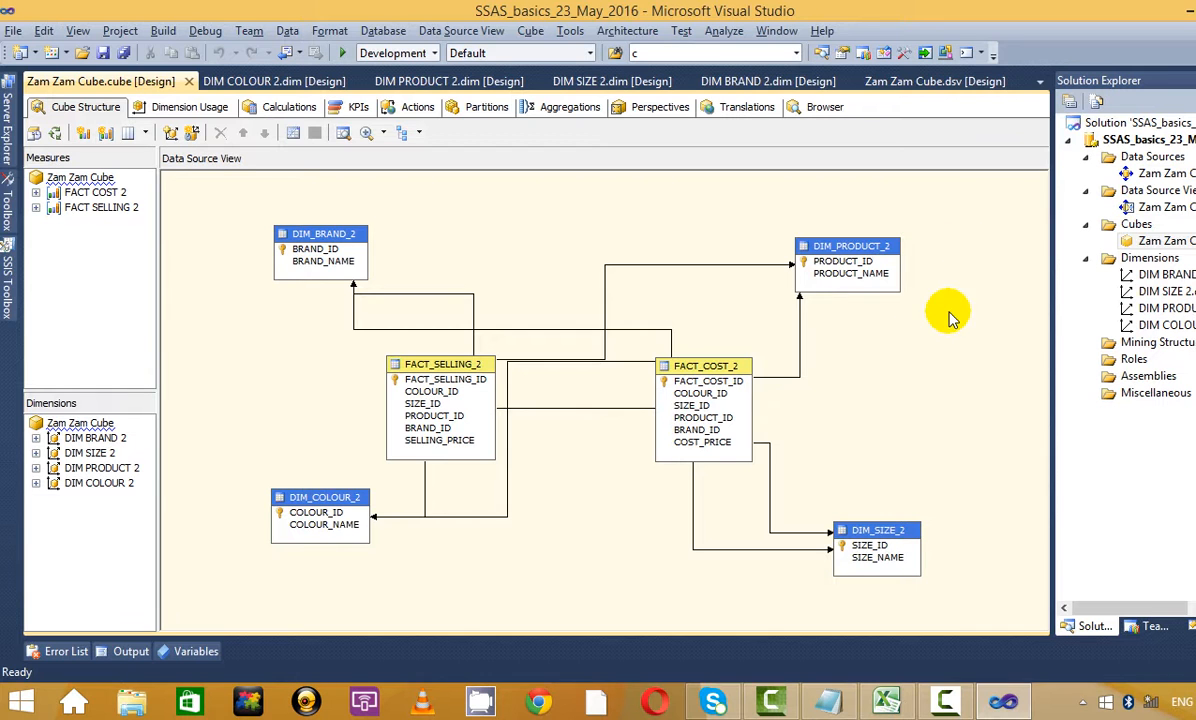
click(1140, 241)
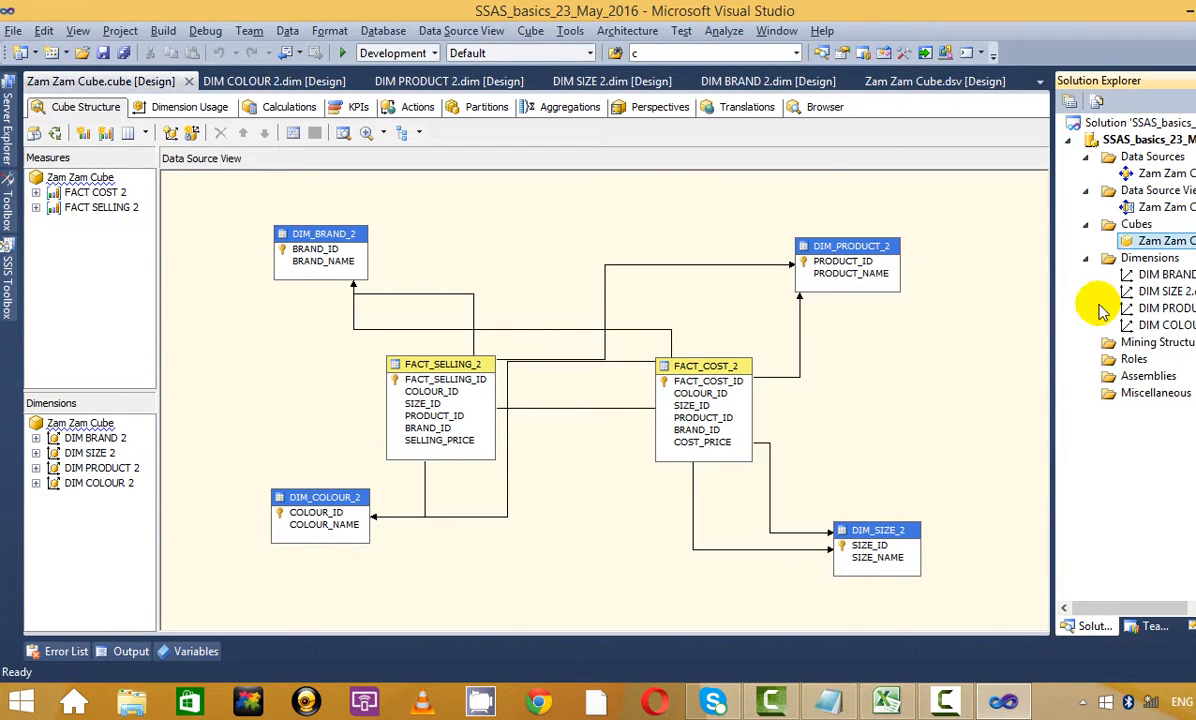
click(940, 350)
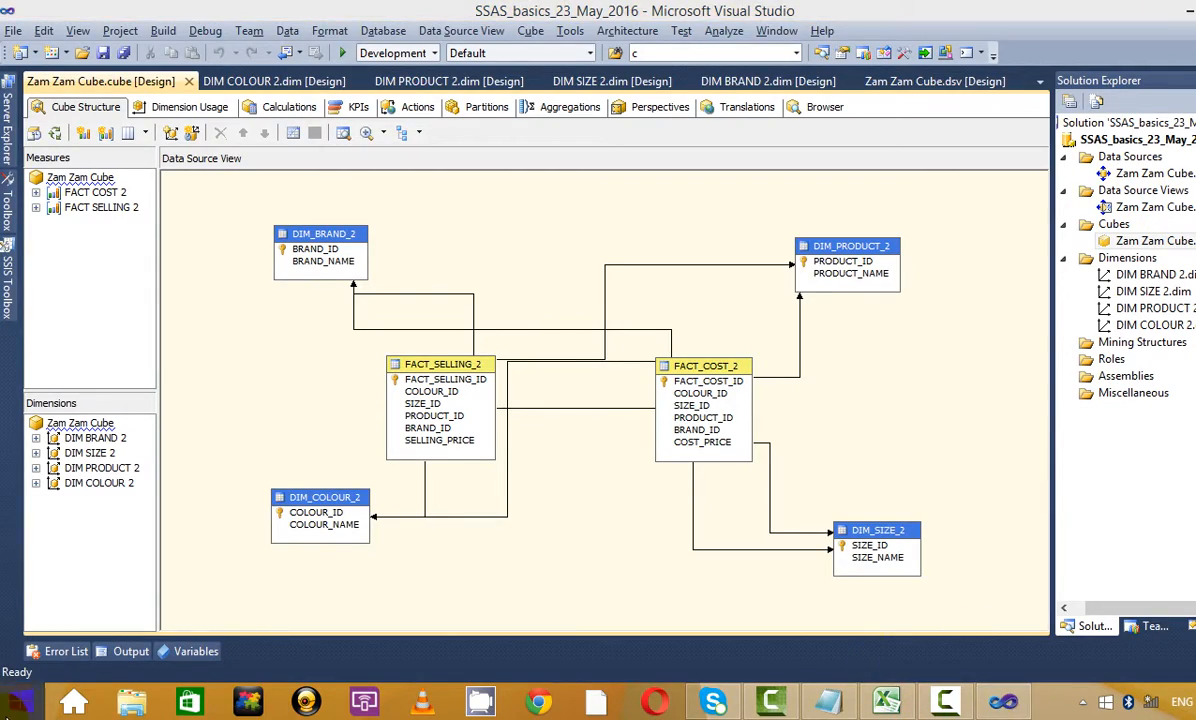
click(20, 703)
click(177, 340)
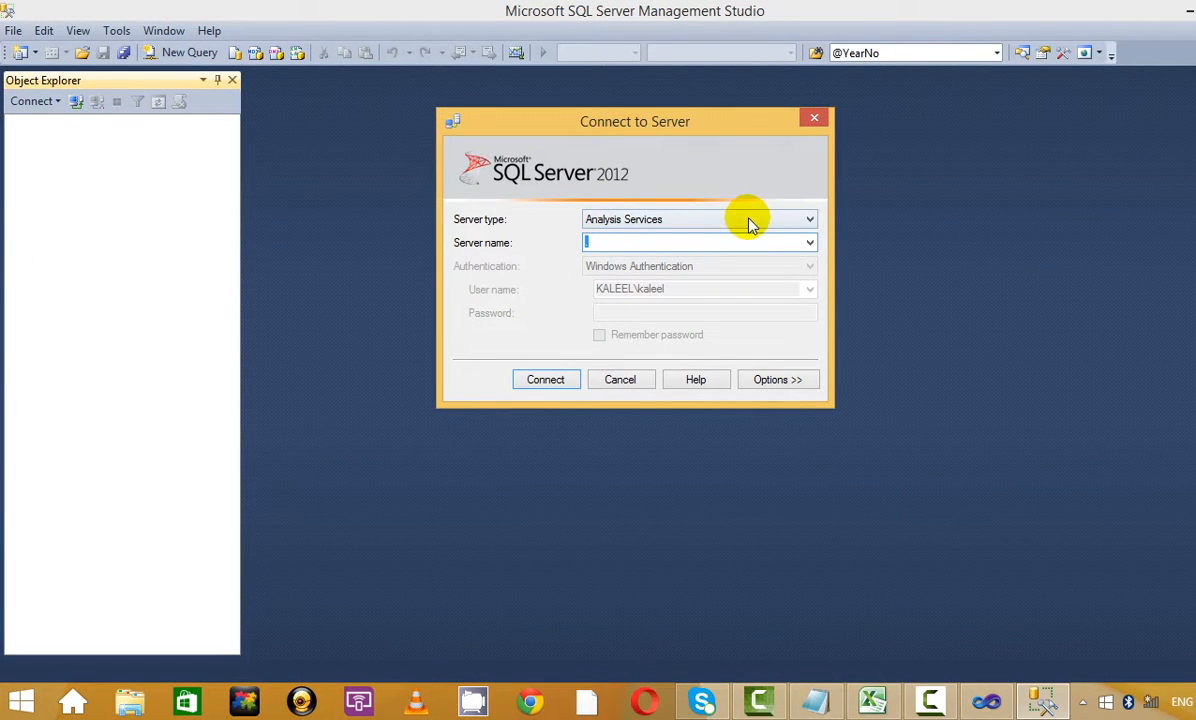
Connect to the local server with Database Engine as server type and open a new SQLQuery1.sql window
click(752, 221)
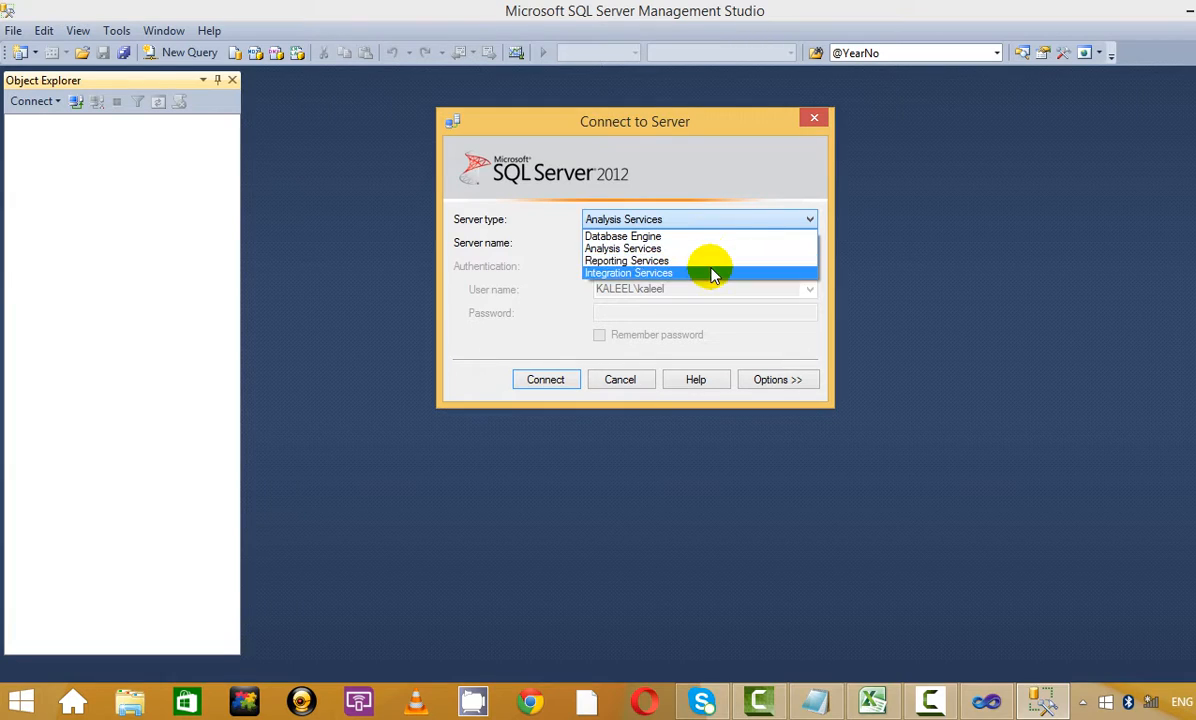
click(712, 274)
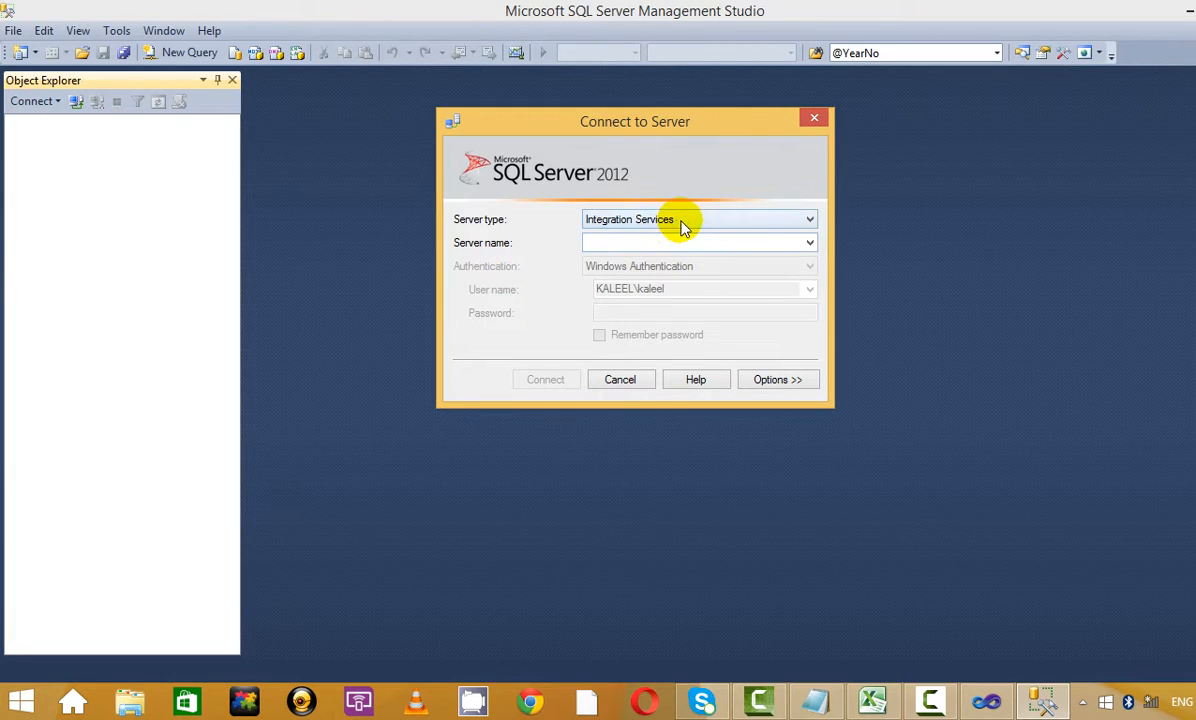
click(683, 228)
click(678, 233)
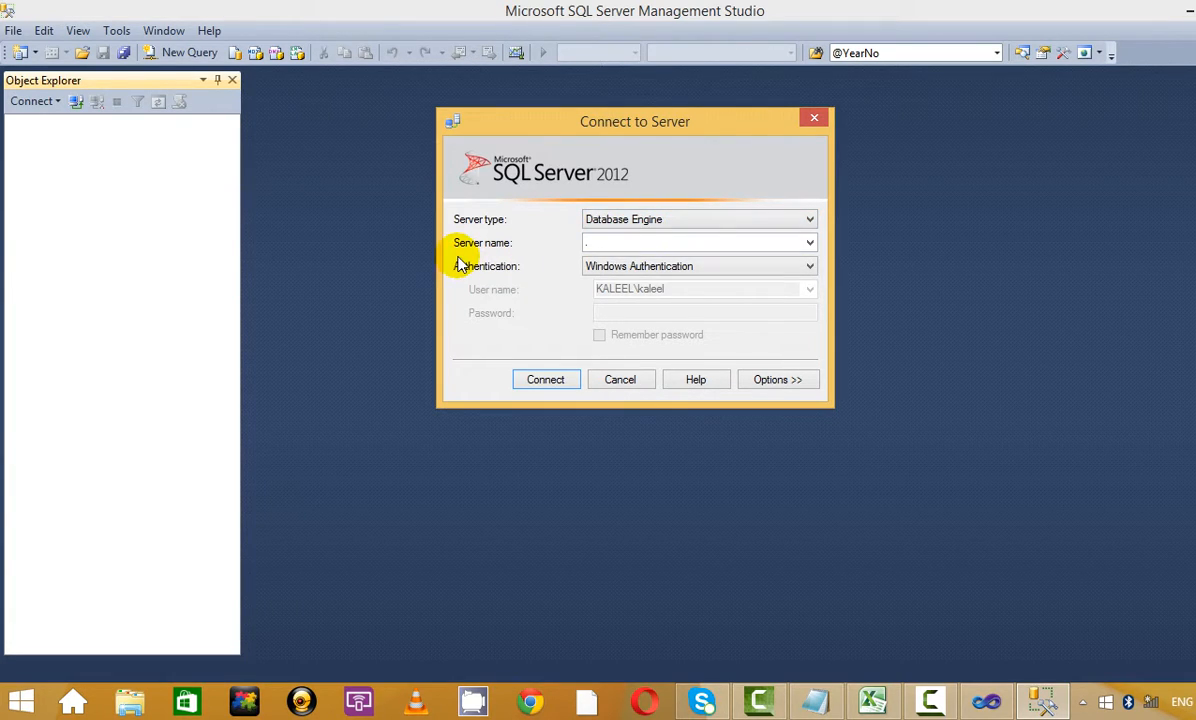
click(545, 391)
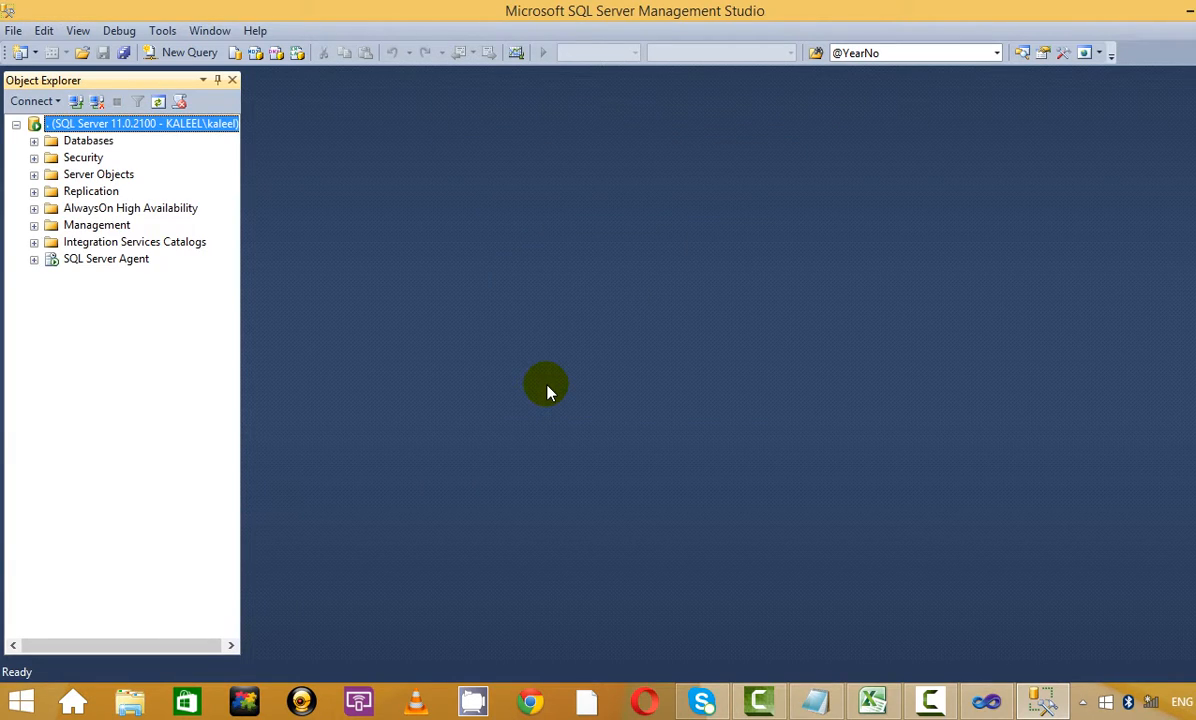
click(200, 52)
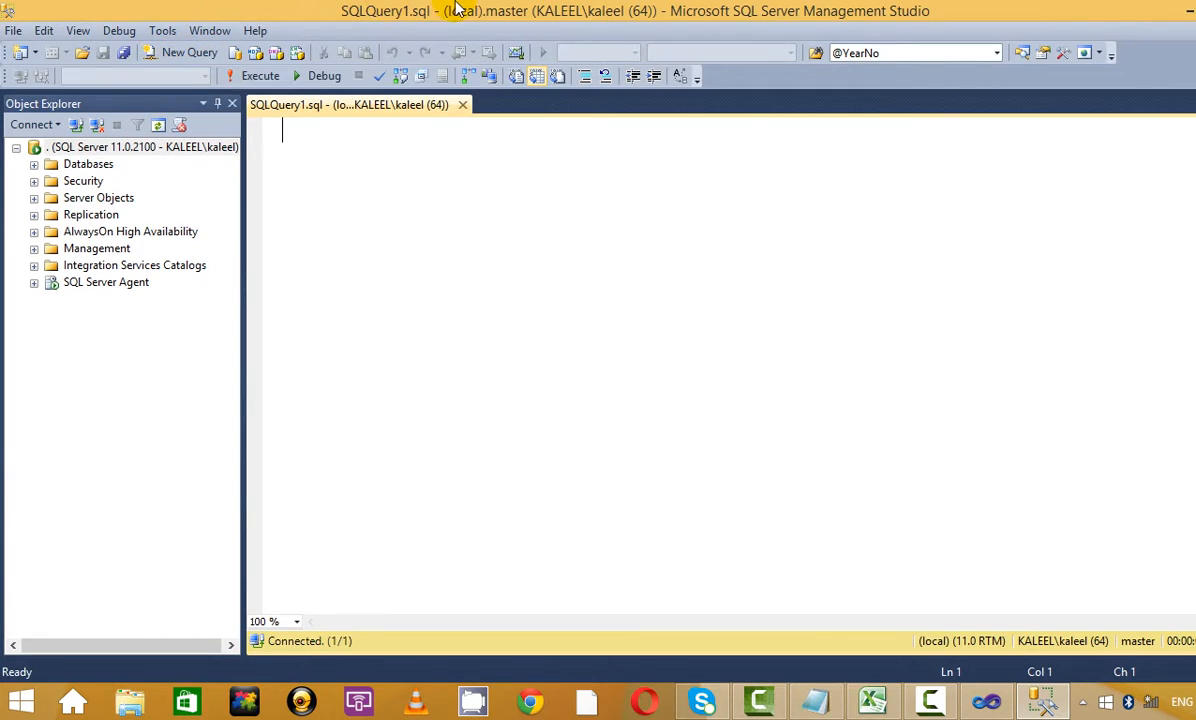
Switch the query's database from master to Materials, browsing the list down to ZamZam_Cube
click(205, 76)
click(150, 116)
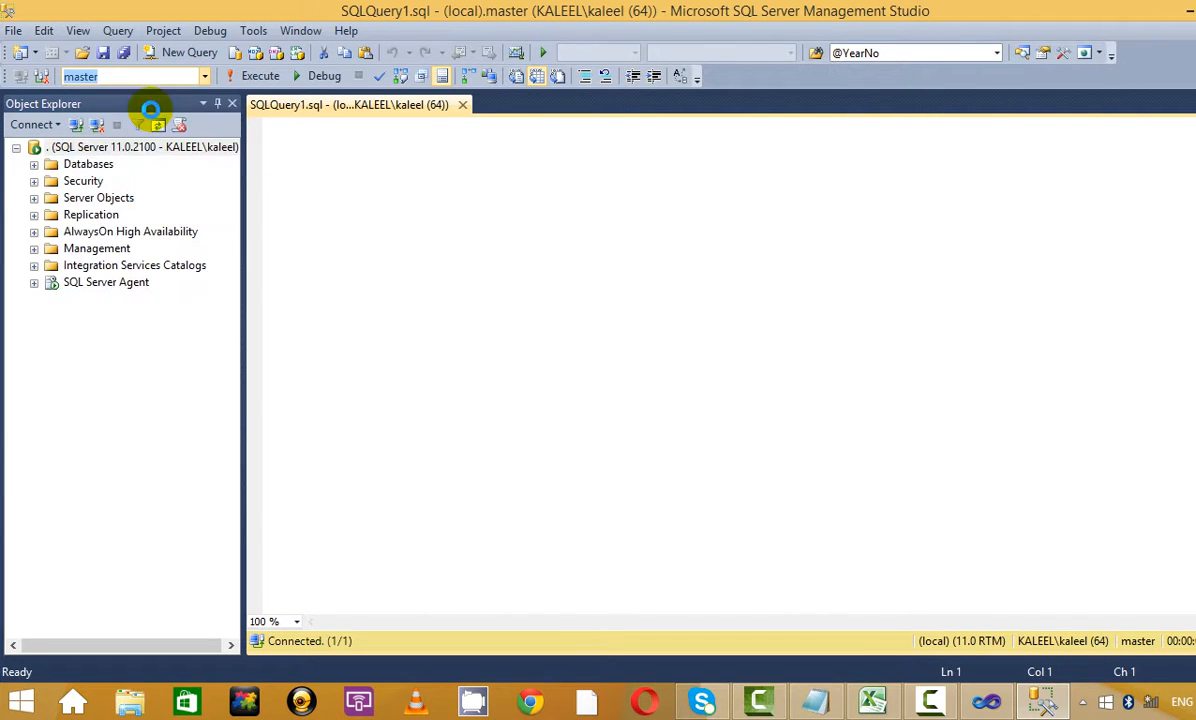
click(204, 75)
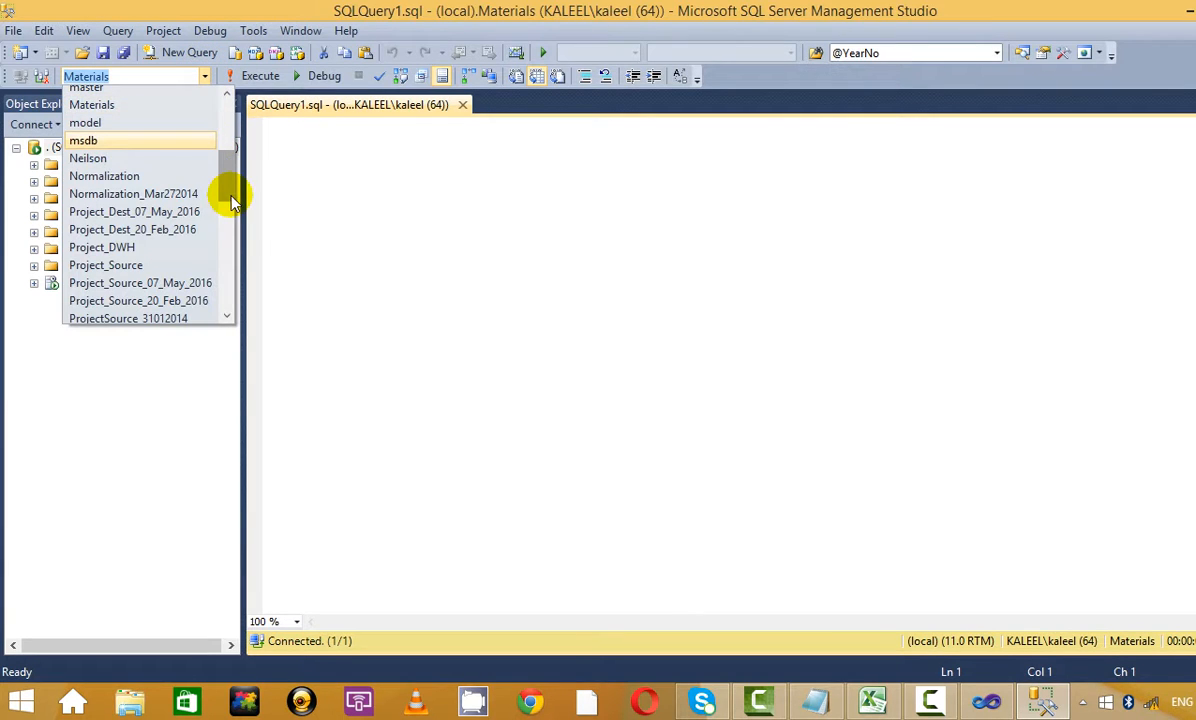
drag(231, 200, 227, 312)
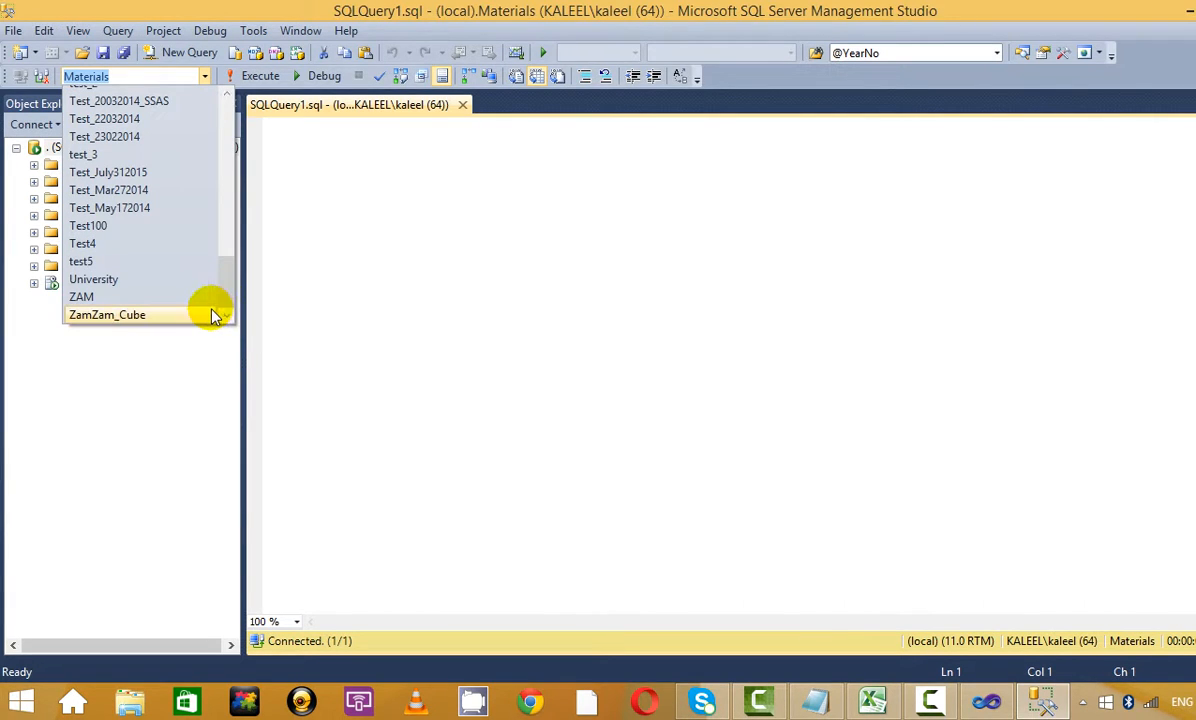
click(417, 244)
key(alt+Tab)
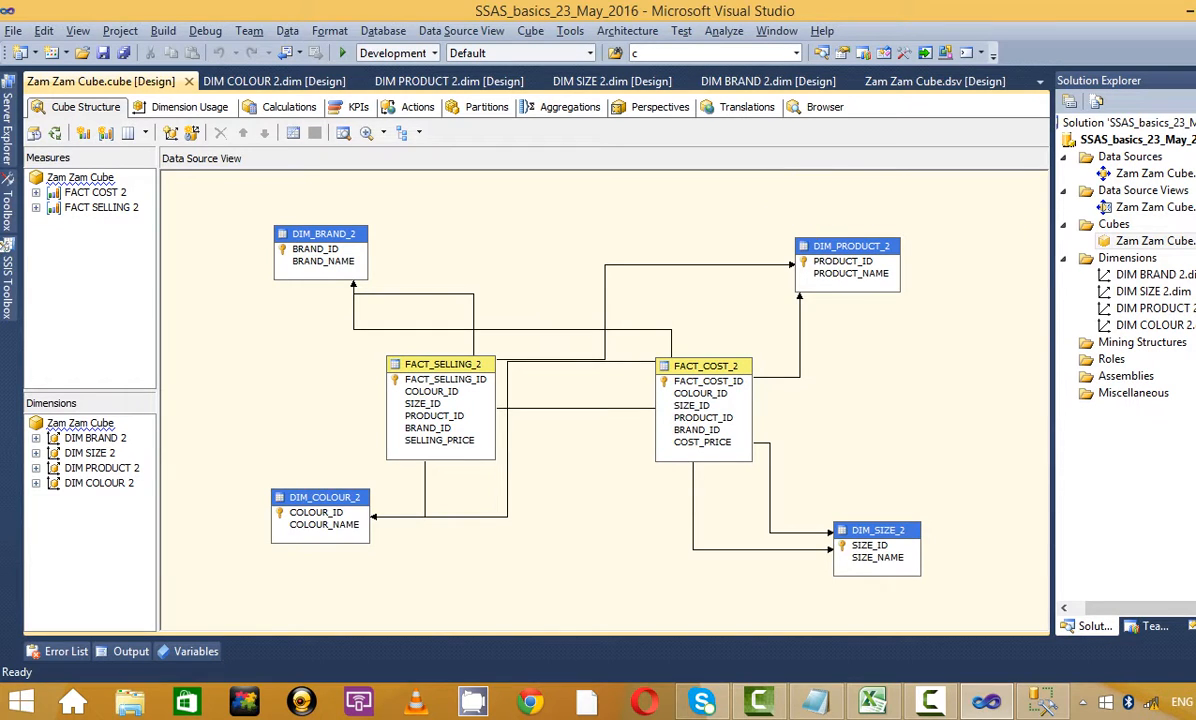
key(alt+Tab)
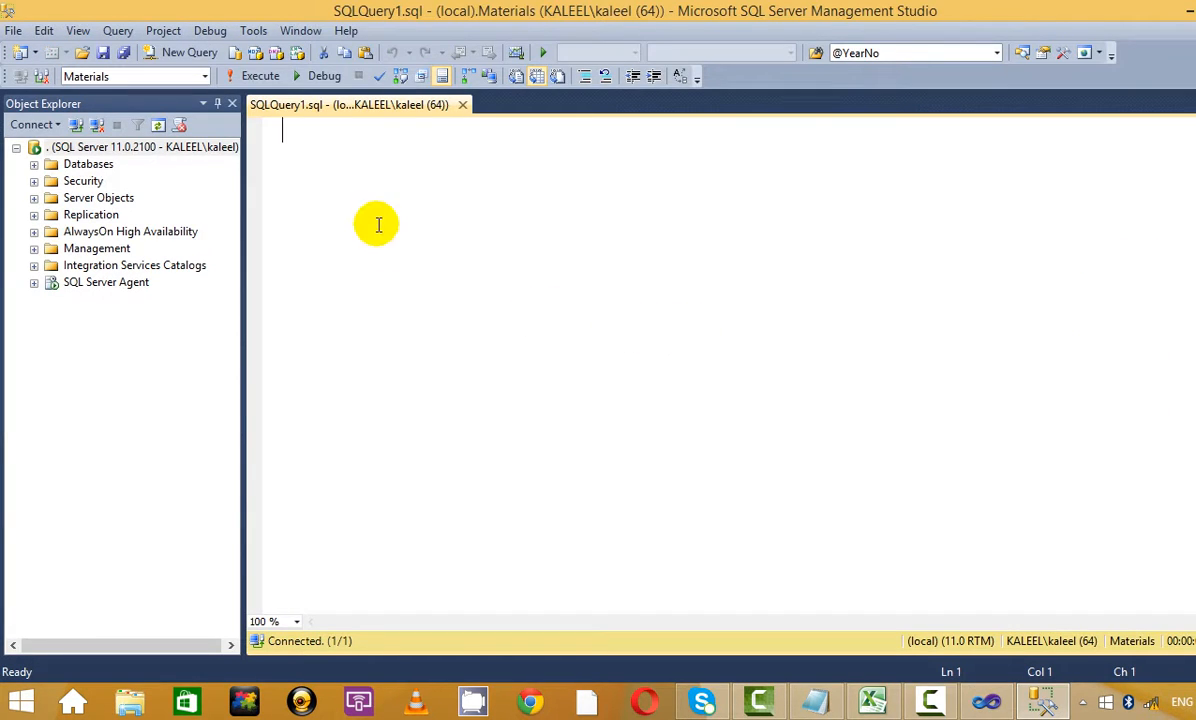
Expand ZamZam_Cube > Tables in Object Explorer and drag dbo.DIM_BRAND_2 into the query editor
click(35, 165)
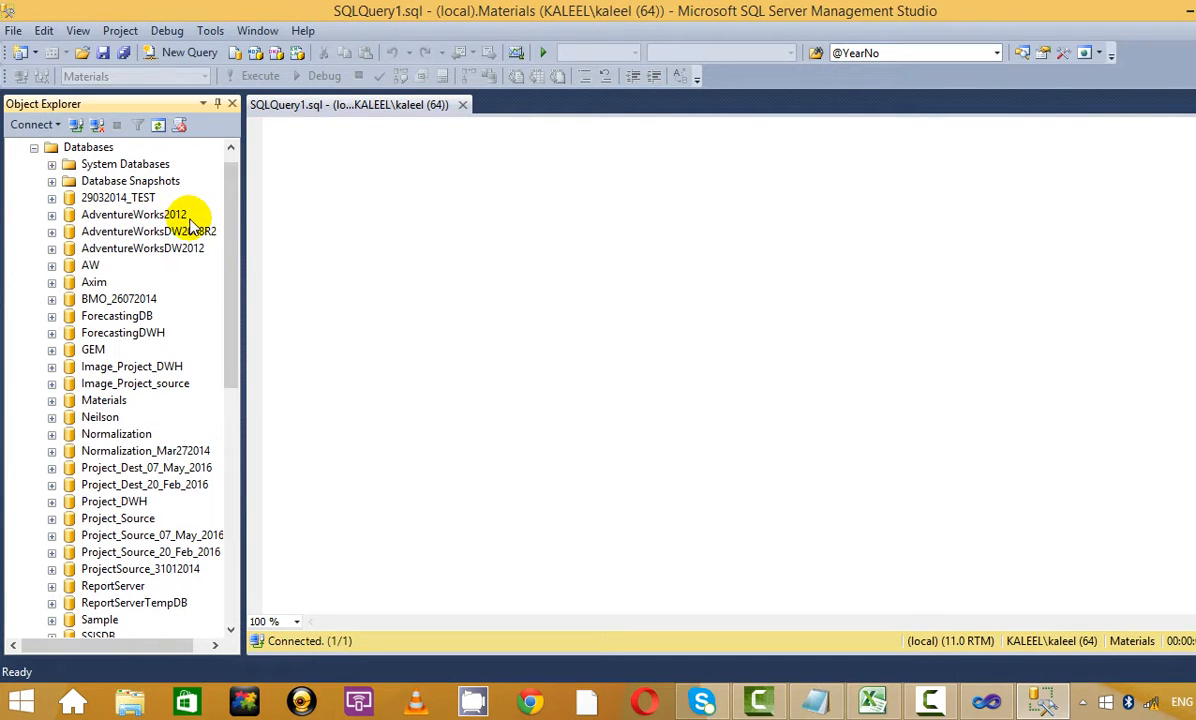
drag(237, 232, 298, 515)
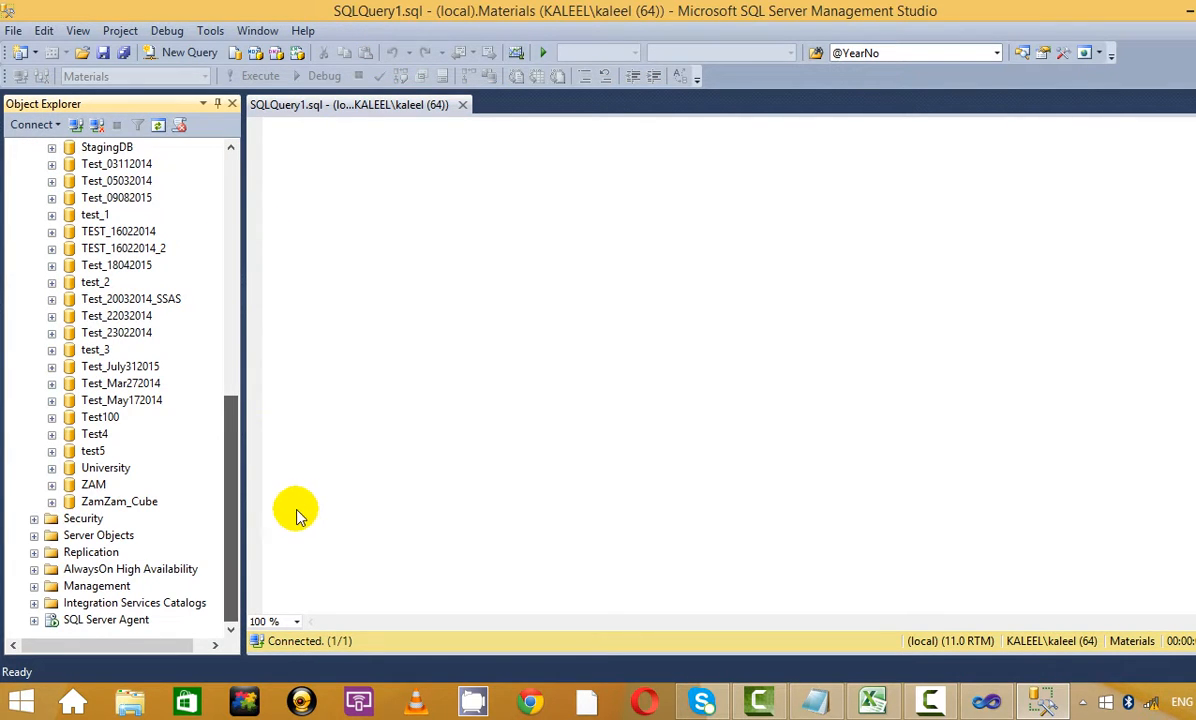
click(53, 501)
click(69, 520)
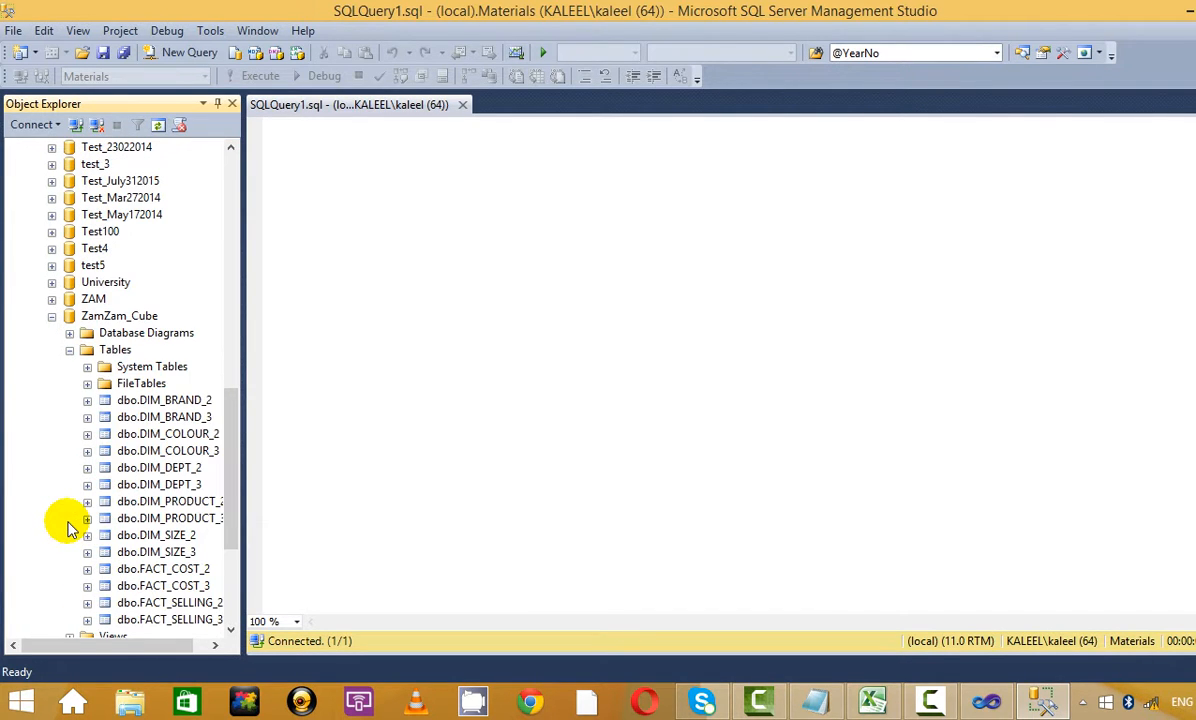
key(alt+Tab)
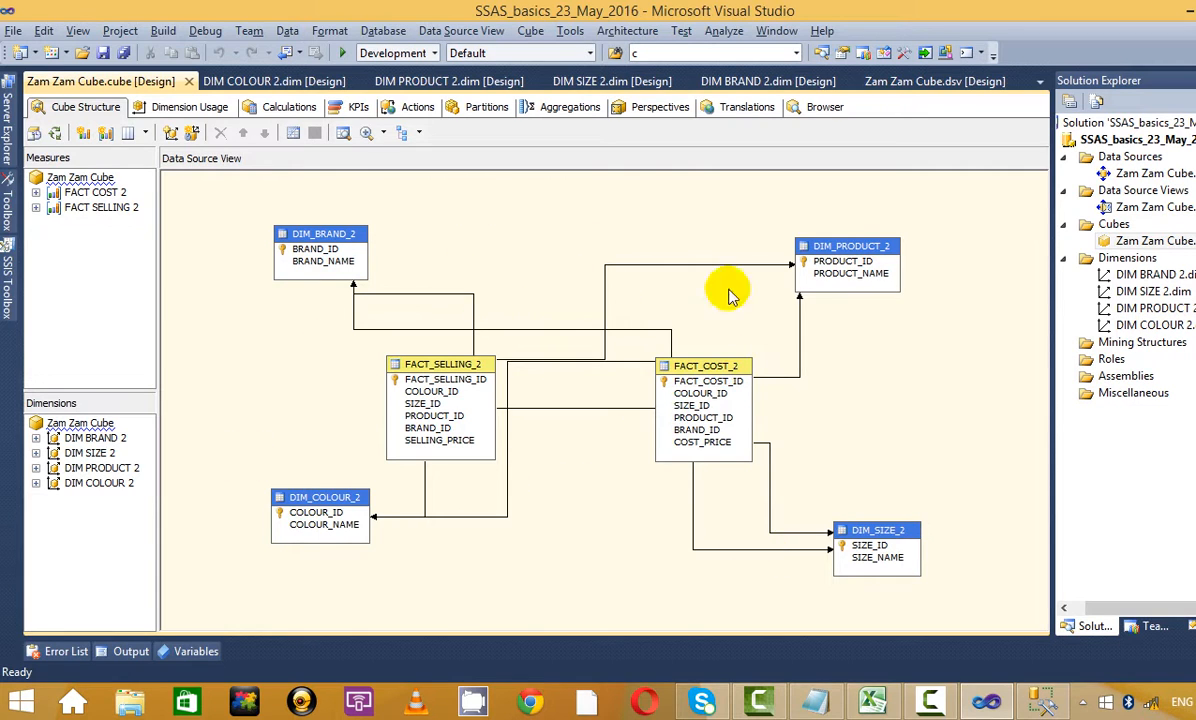
key(alt+Tab)
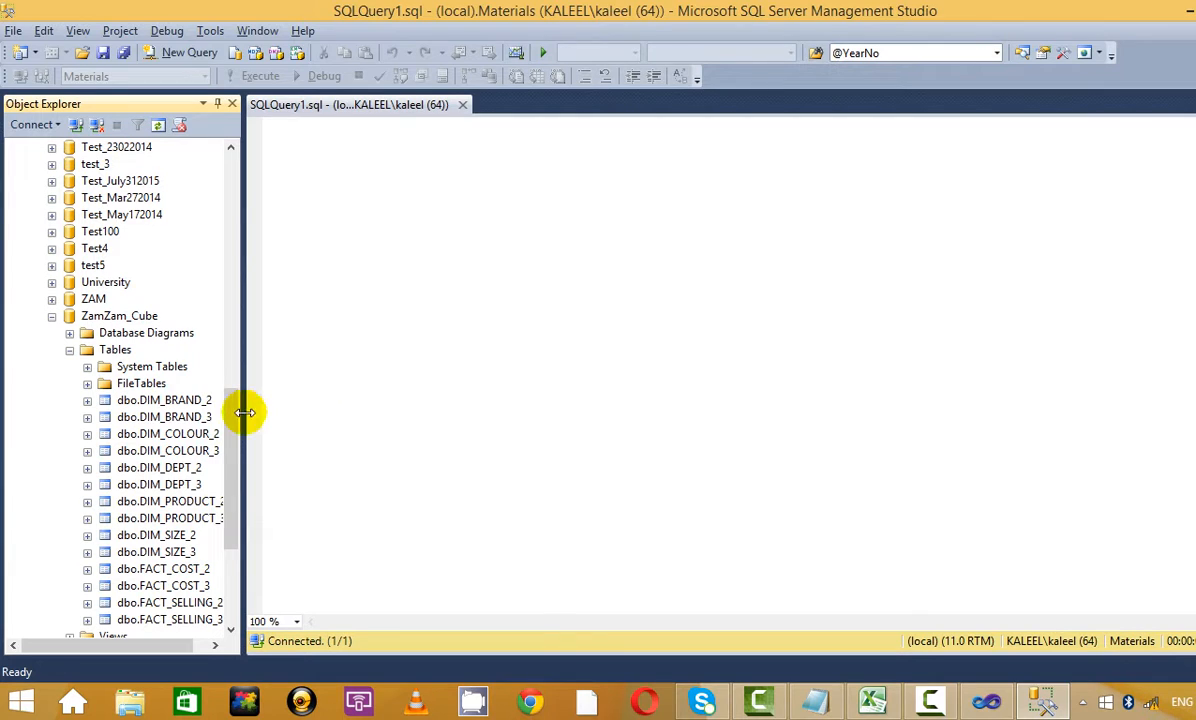
drag(238, 423, 236, 468)
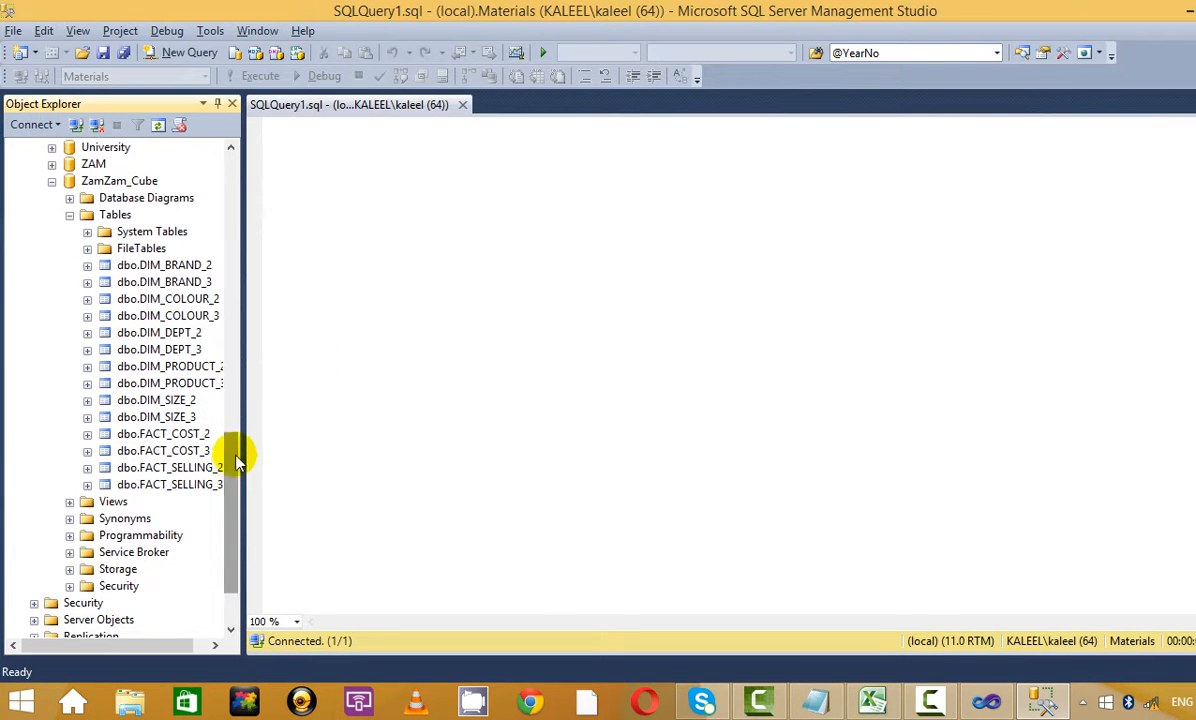
click(162, 266)
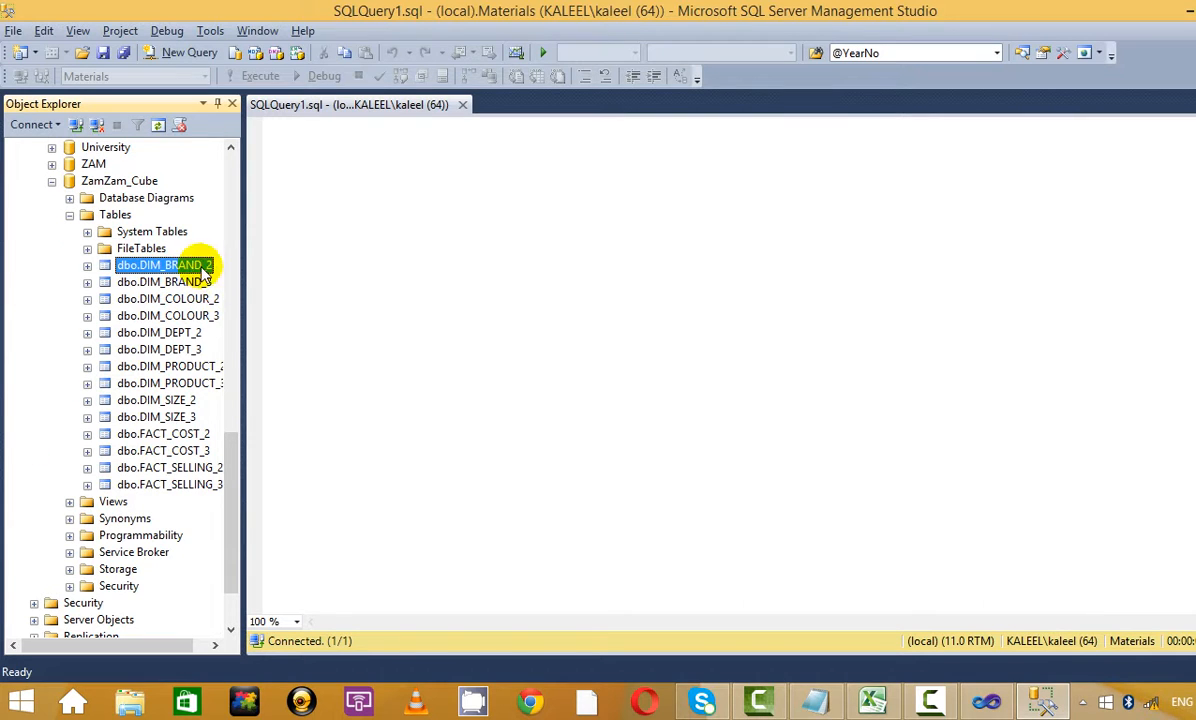
drag(180, 264, 391, 211)
Drag in dbo.DIM_COLOUR_2, DIM_DEPT_2, DIM_PRODUCT_2 and DIM_SIZE_2, each on its own line
click(545, 144)
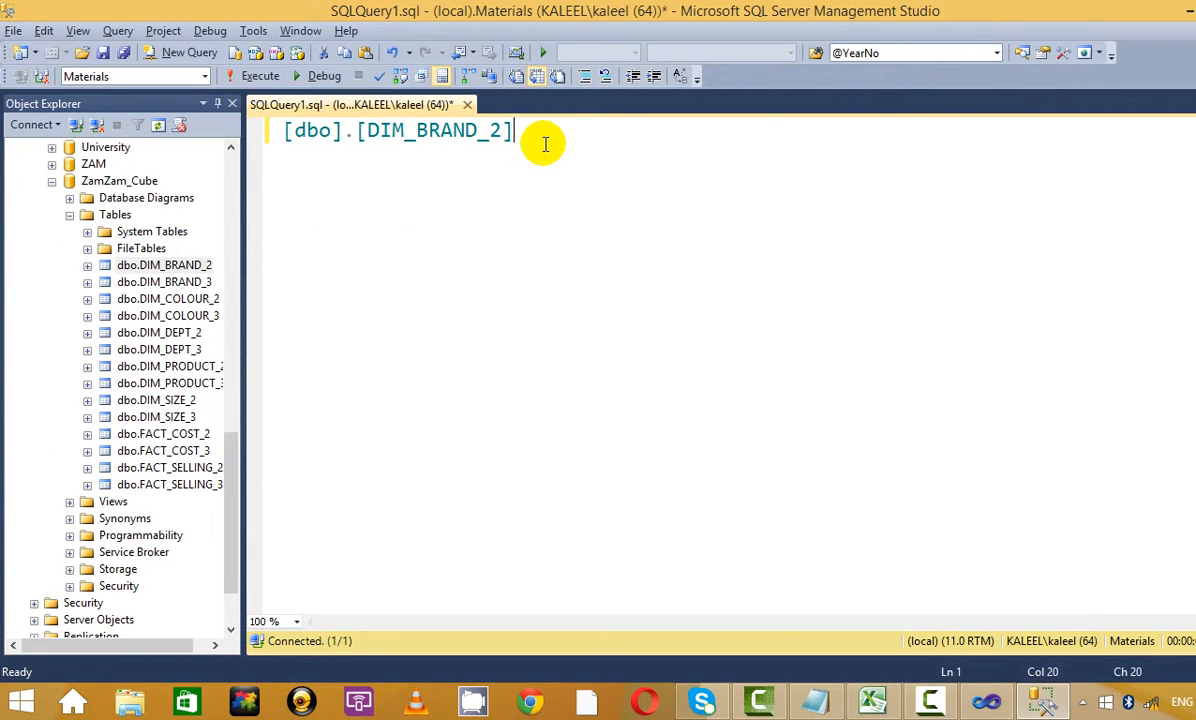
key(Return)
drag(190, 299, 497, 232)
click(205, 315)
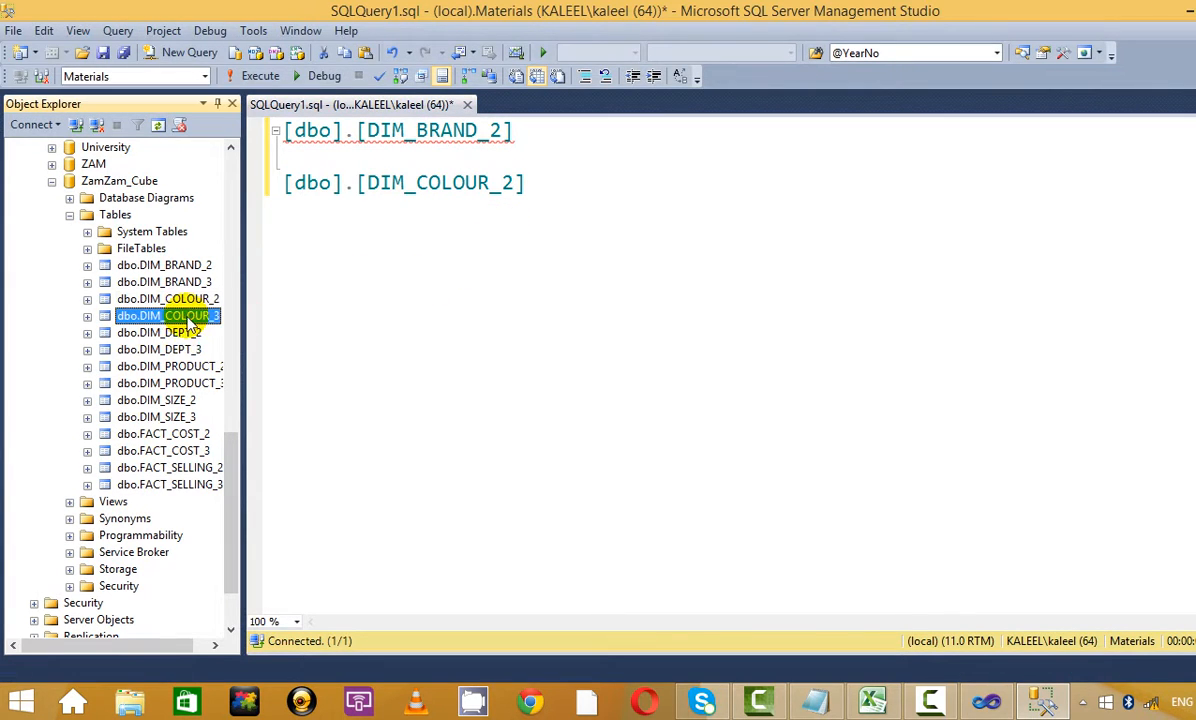
drag(187, 340, 548, 182)
key(Return)
key(Return)
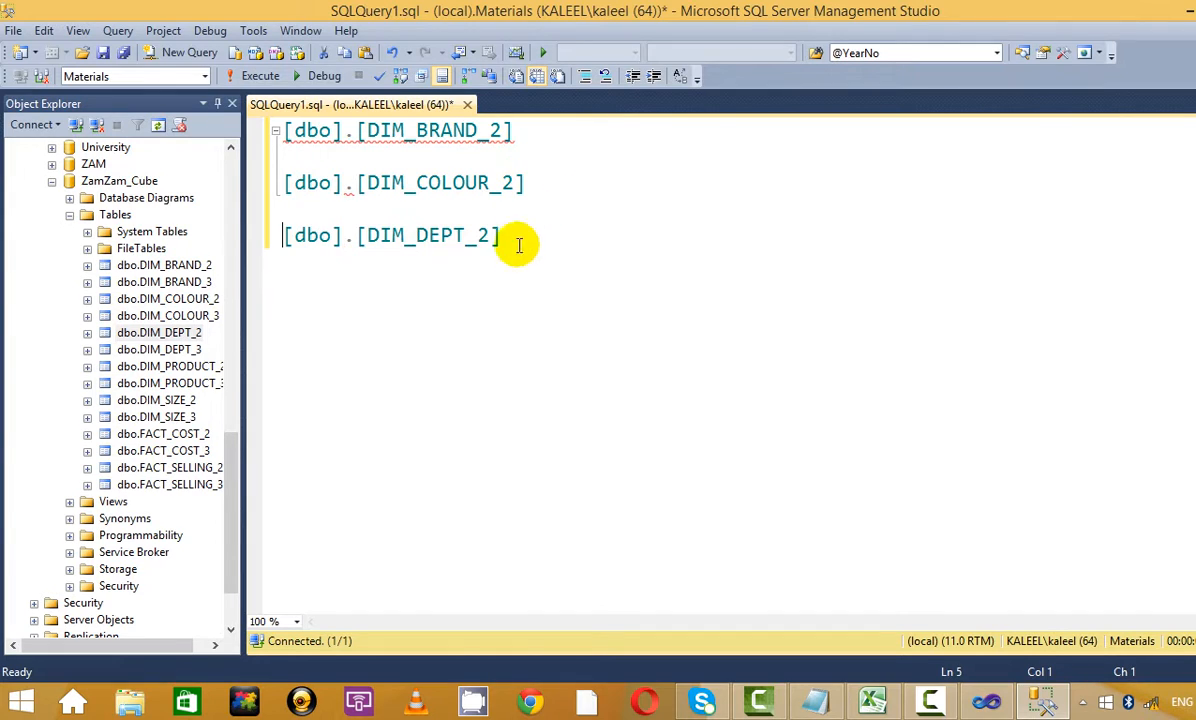
click(515, 240)
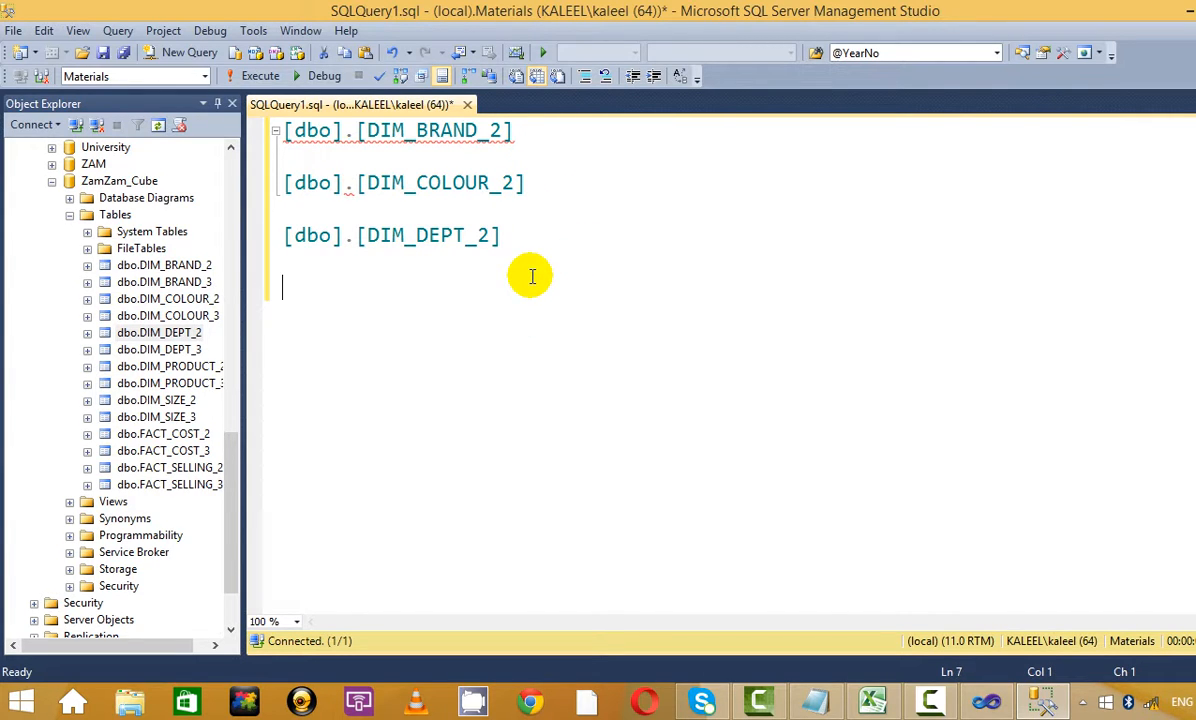
click(172, 367)
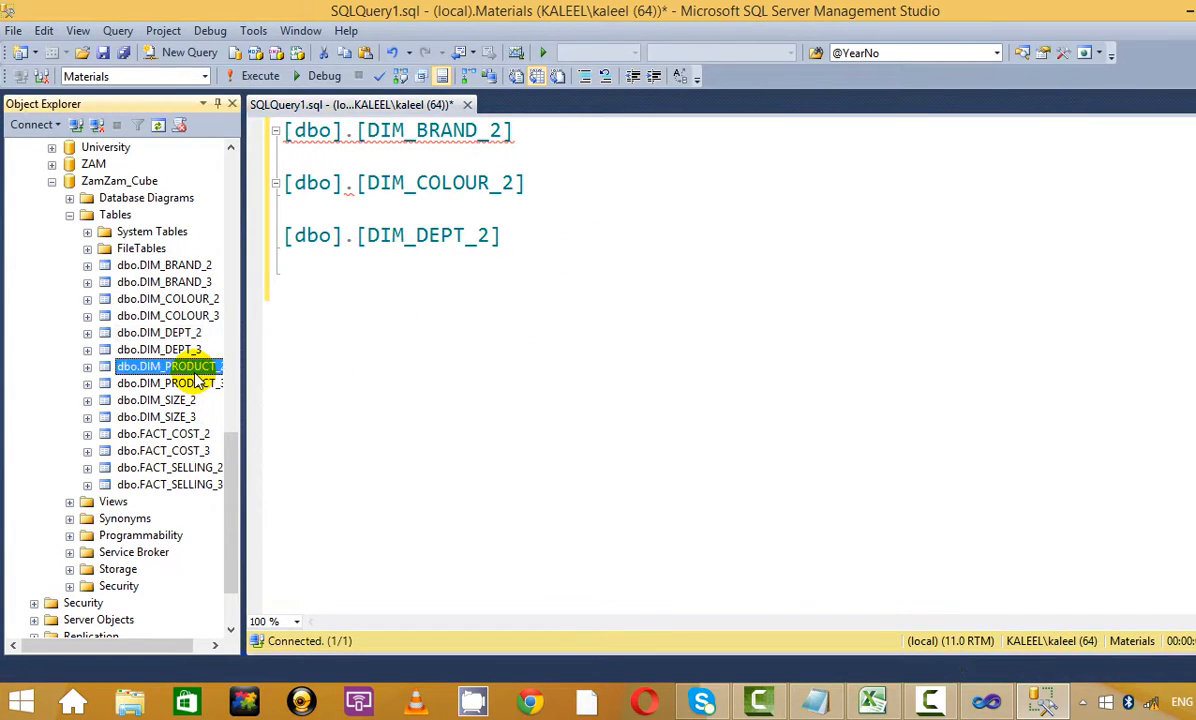
drag(172, 375, 443, 320)
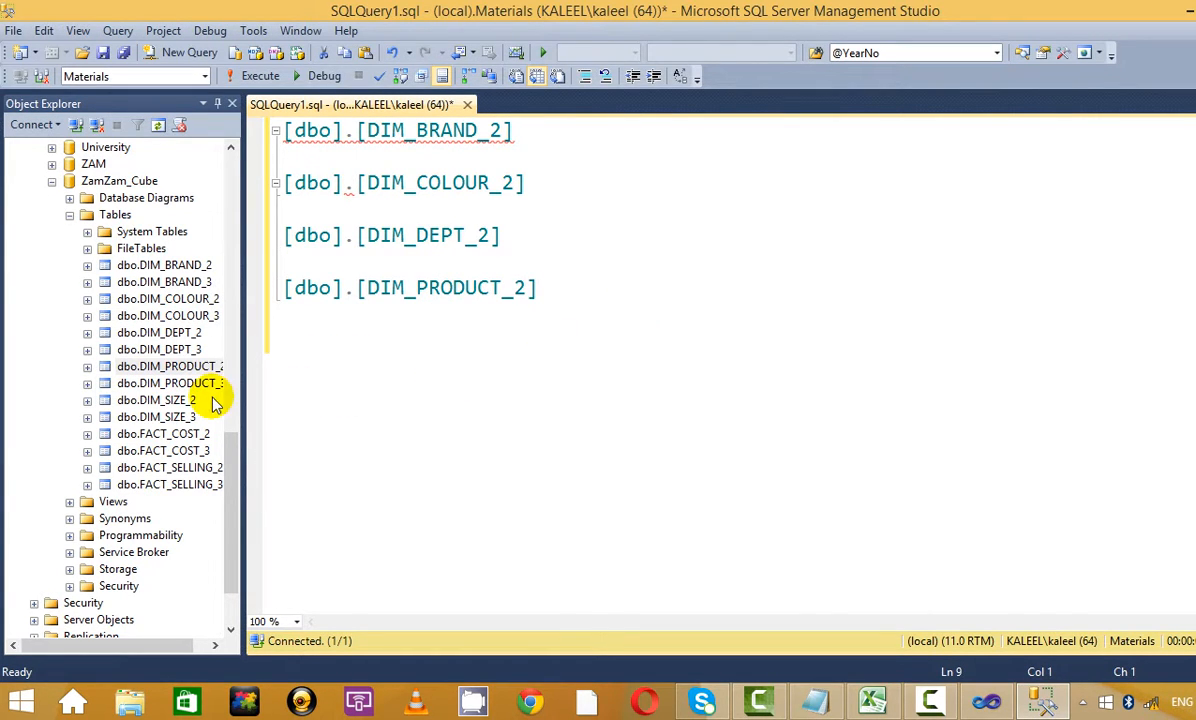
click(130, 400)
drag(130, 400, 488, 357)
click(553, 338)
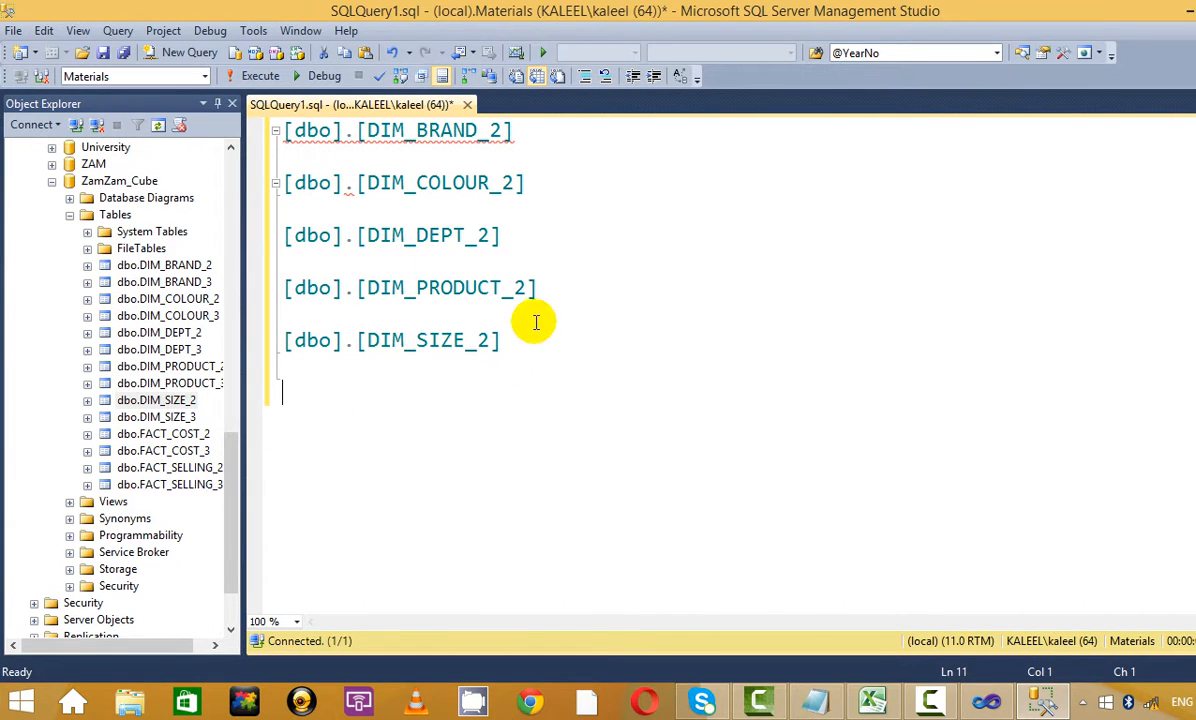
Select the table-name list, then collapse and re-expand its outline block
drag(534, 342, 287, 110)
drag(527, 132, 256, 107)
click(282, 150)
click(276, 131)
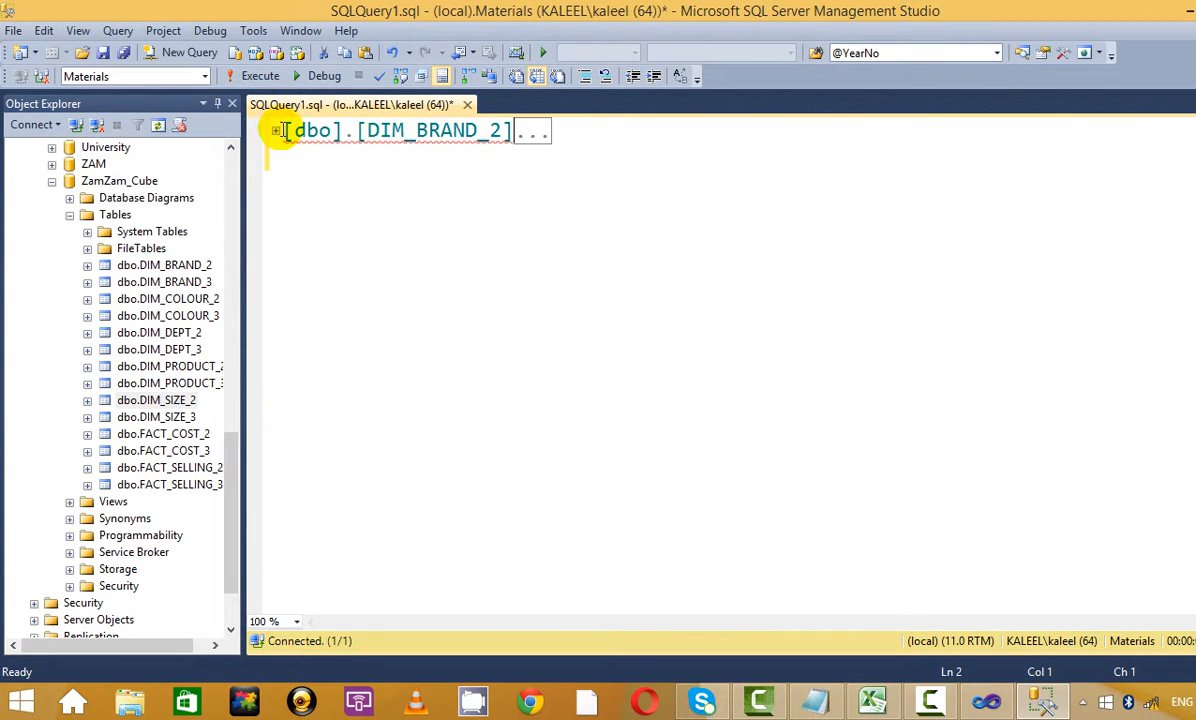
click(276, 131)
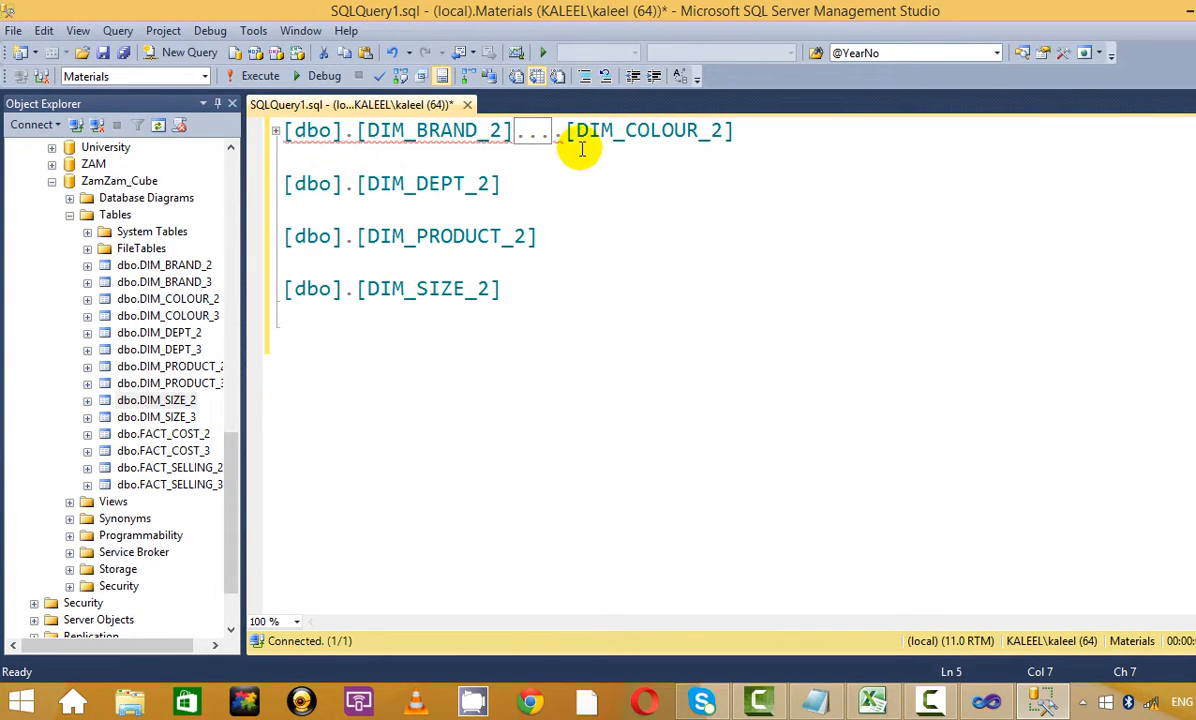
click(276, 131)
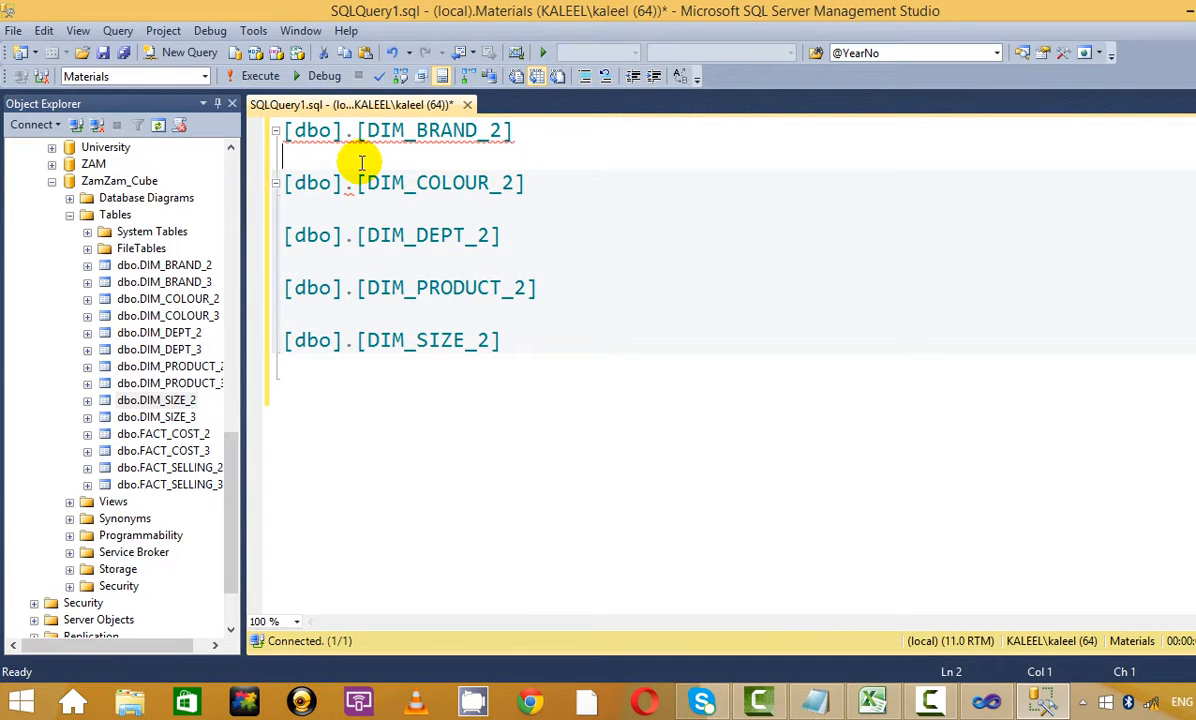
click(286, 133)
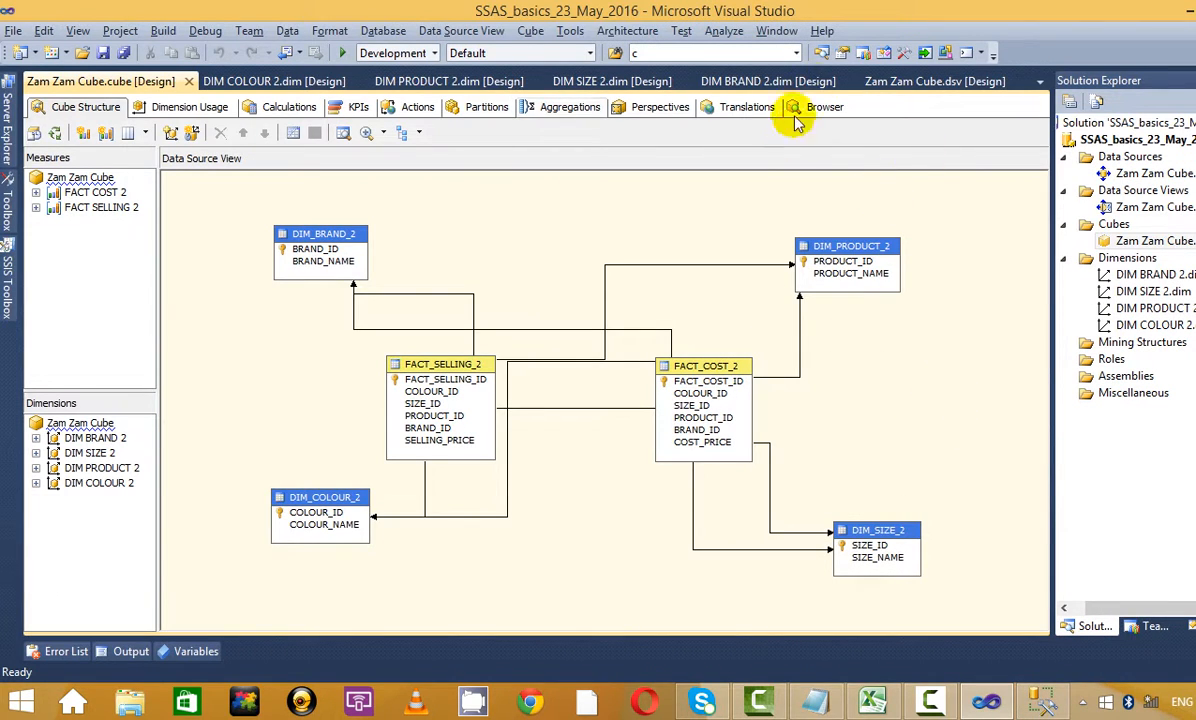
Browse COST PRICE from FACT COST 2 by DIM BRAND 2's BRAND NAME, then view the Zam_1 perspective
click(825, 108)
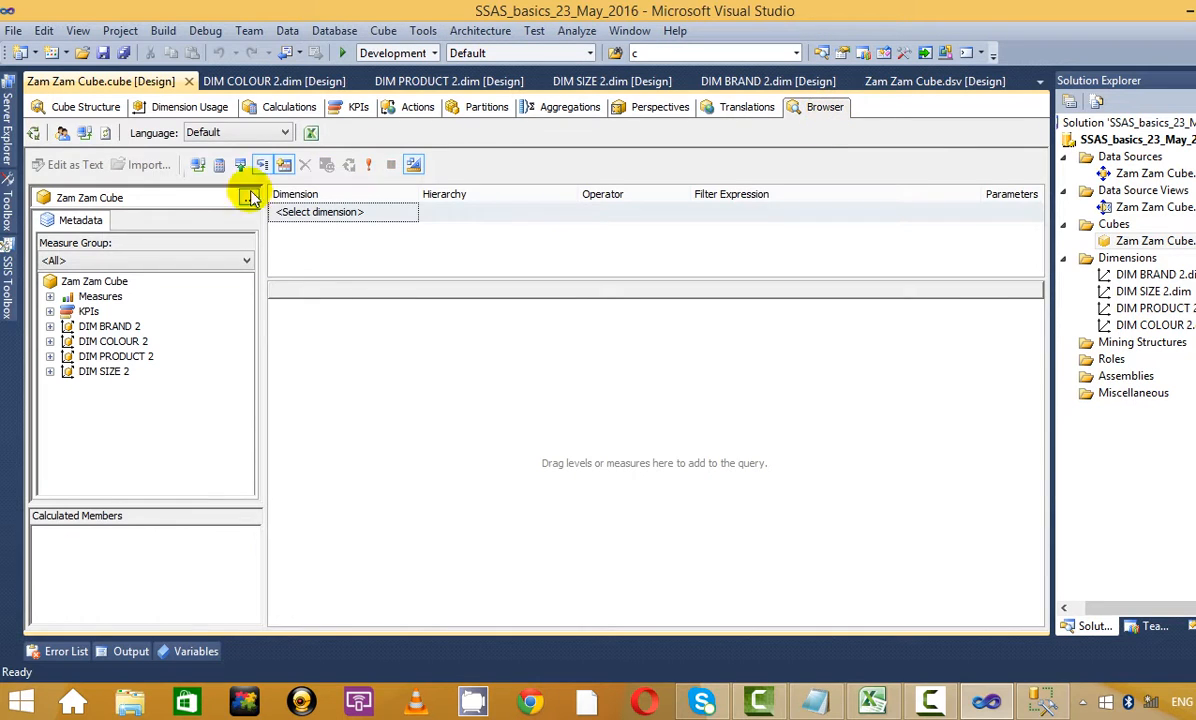
click(50, 297)
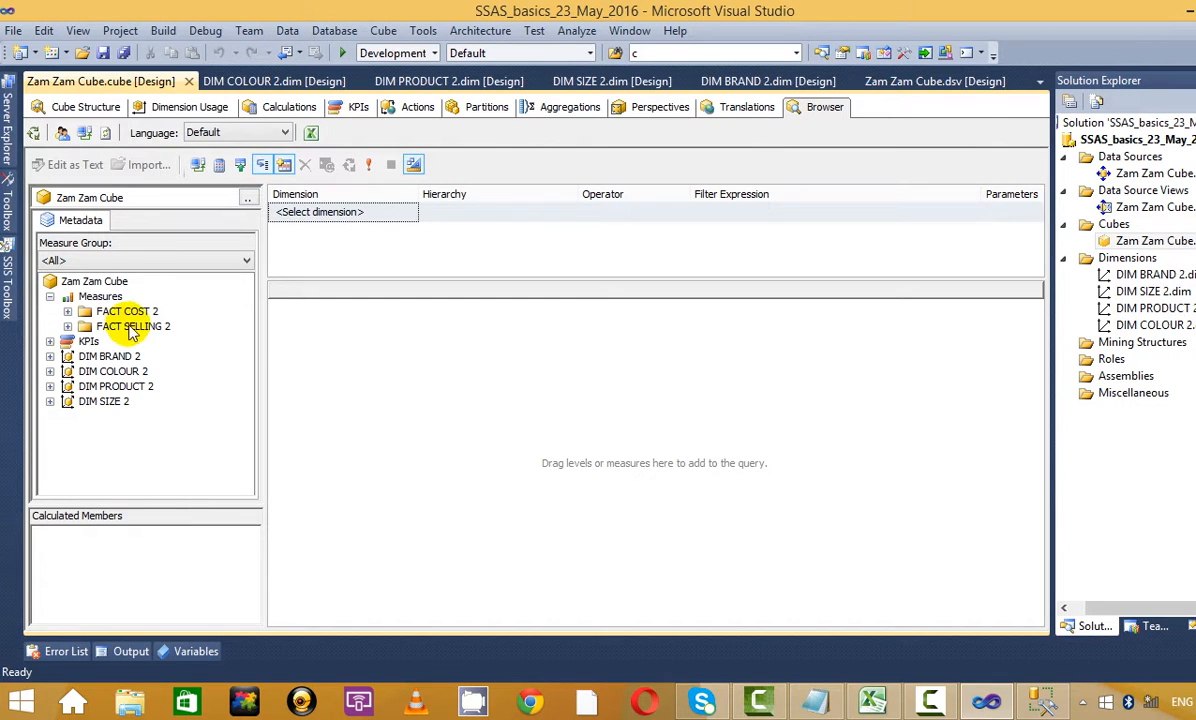
click(68, 311)
drag(142, 326, 460, 372)
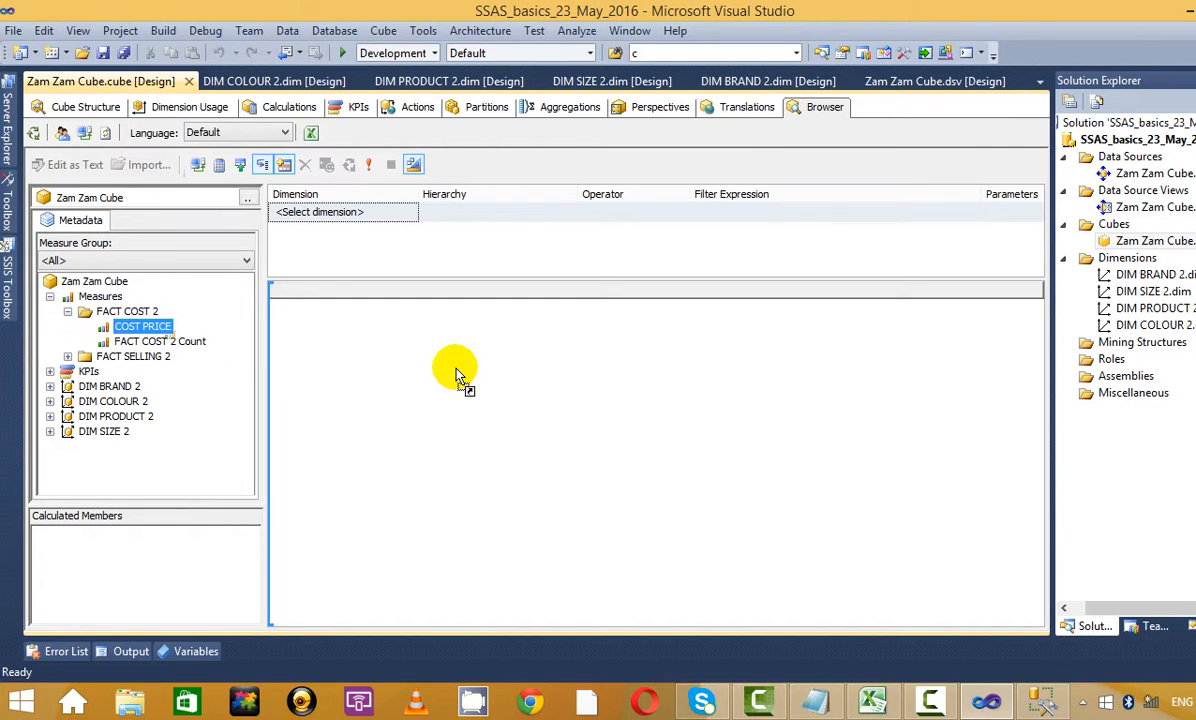
click(50, 386)
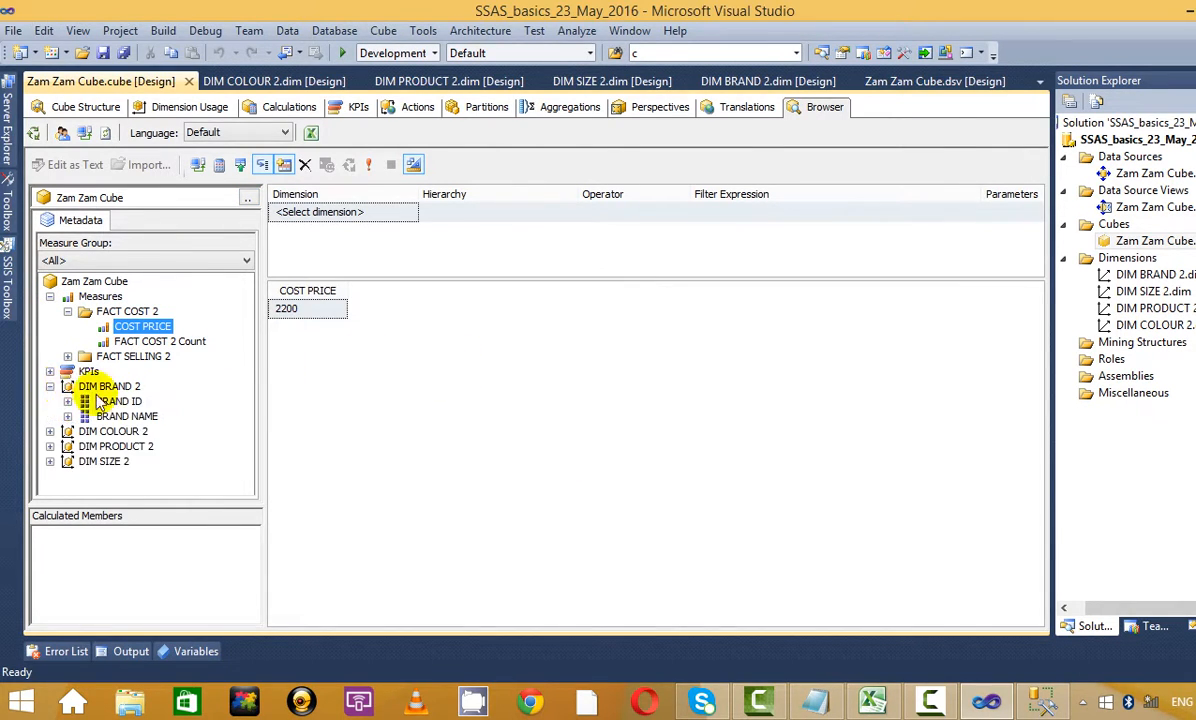
drag(126, 416, 485, 355)
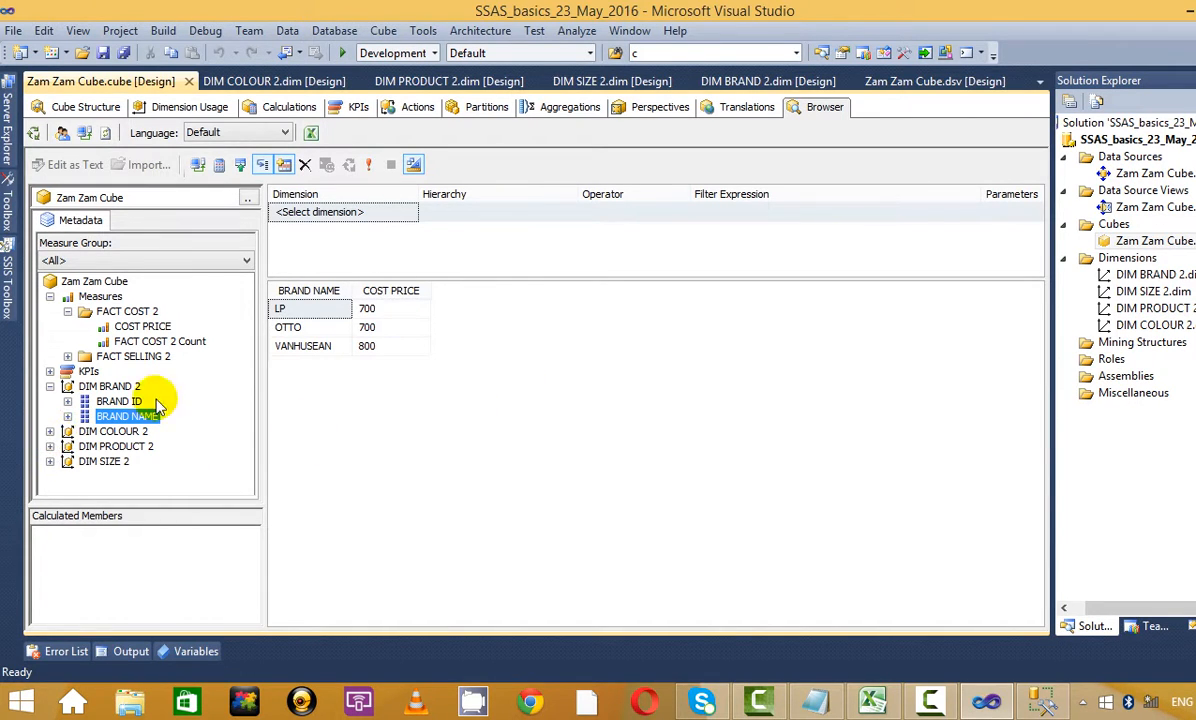
click(638, 110)
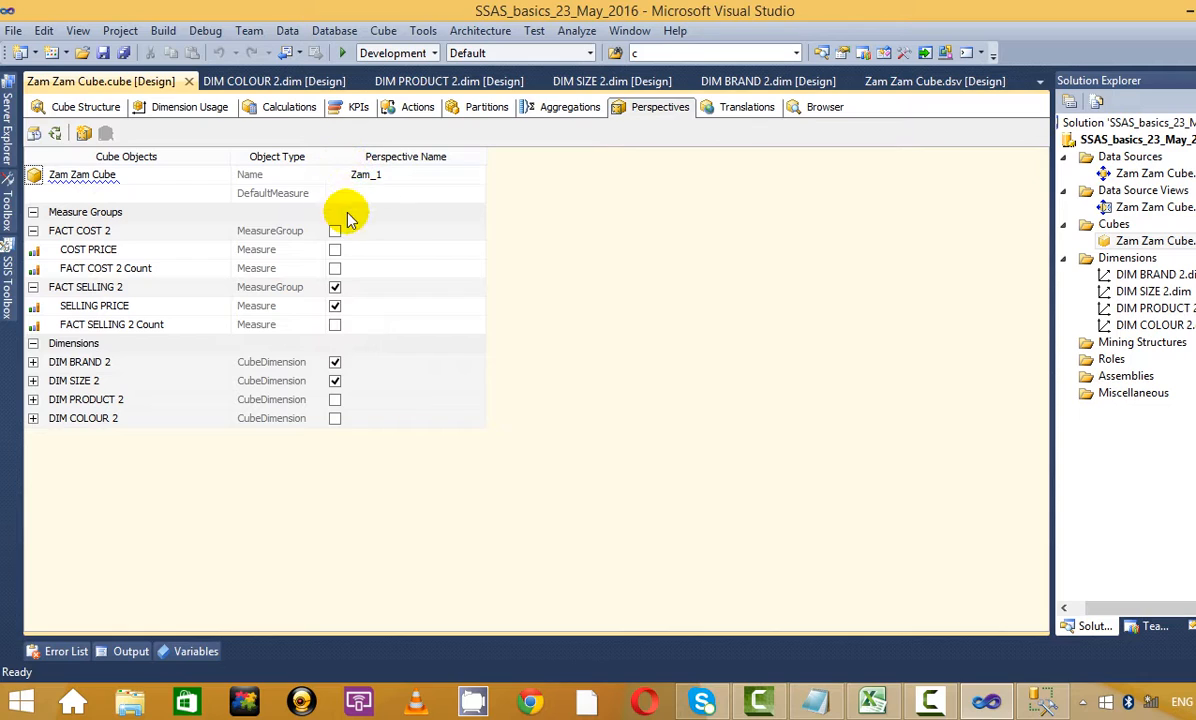
click(360, 175)
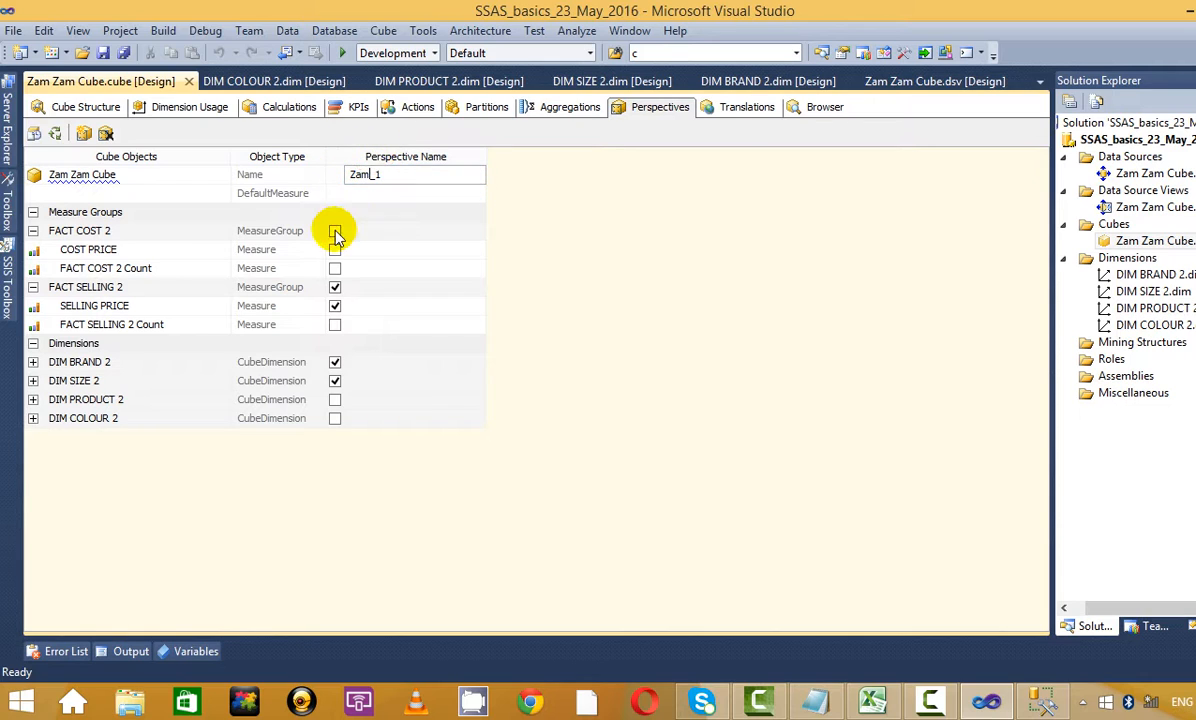
Delete the Zam_1 perspective
right_click(341, 163)
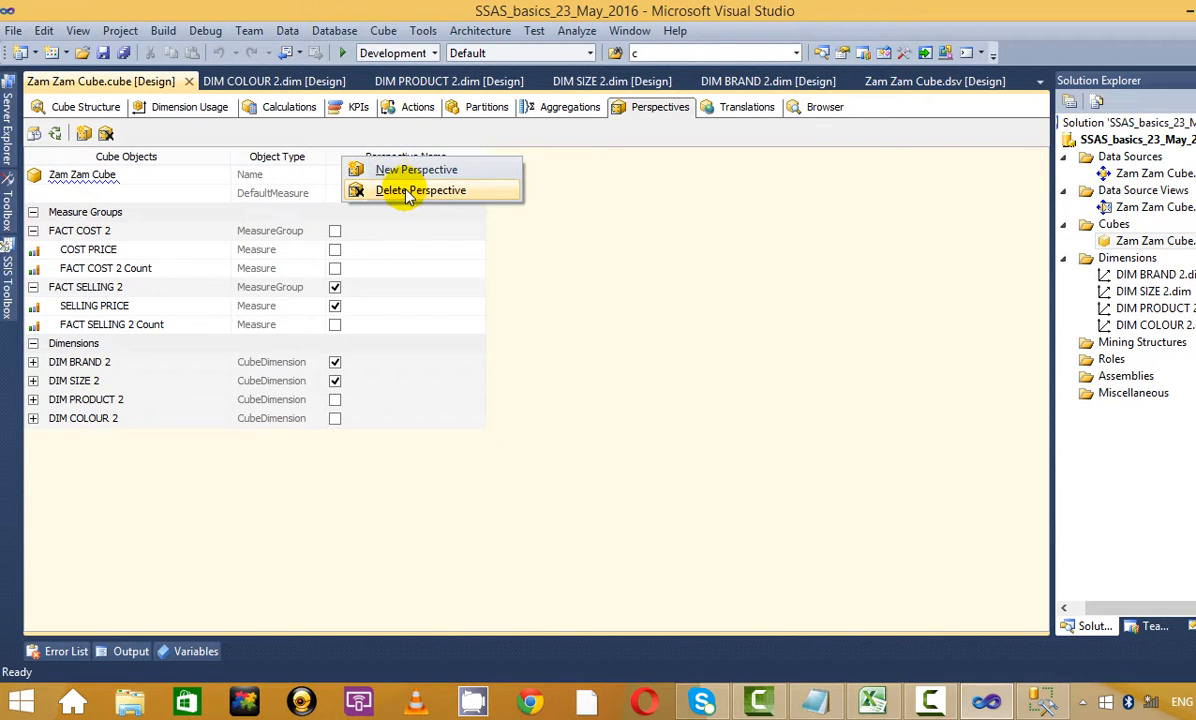
click(400, 193)
click(747, 434)
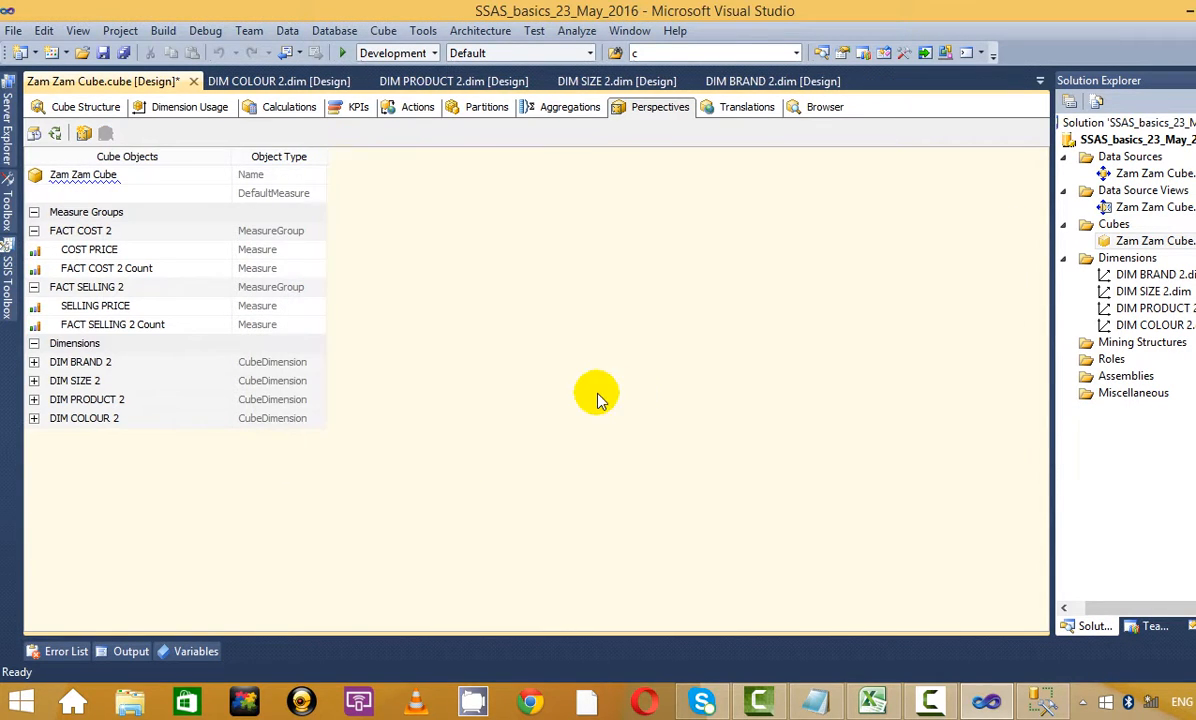
Create a new perspective, select its default name 'Perspective', and bring Notepad's SSAS notes forward
click(85, 107)
click(660, 107)
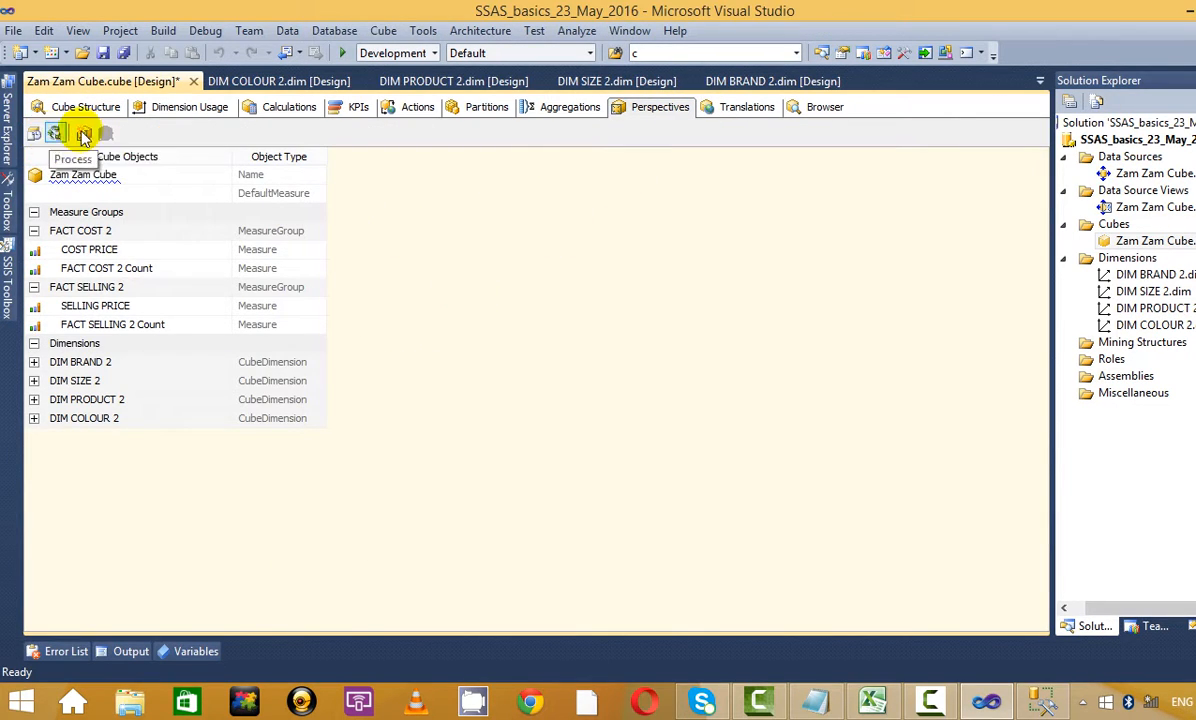
click(34, 133)
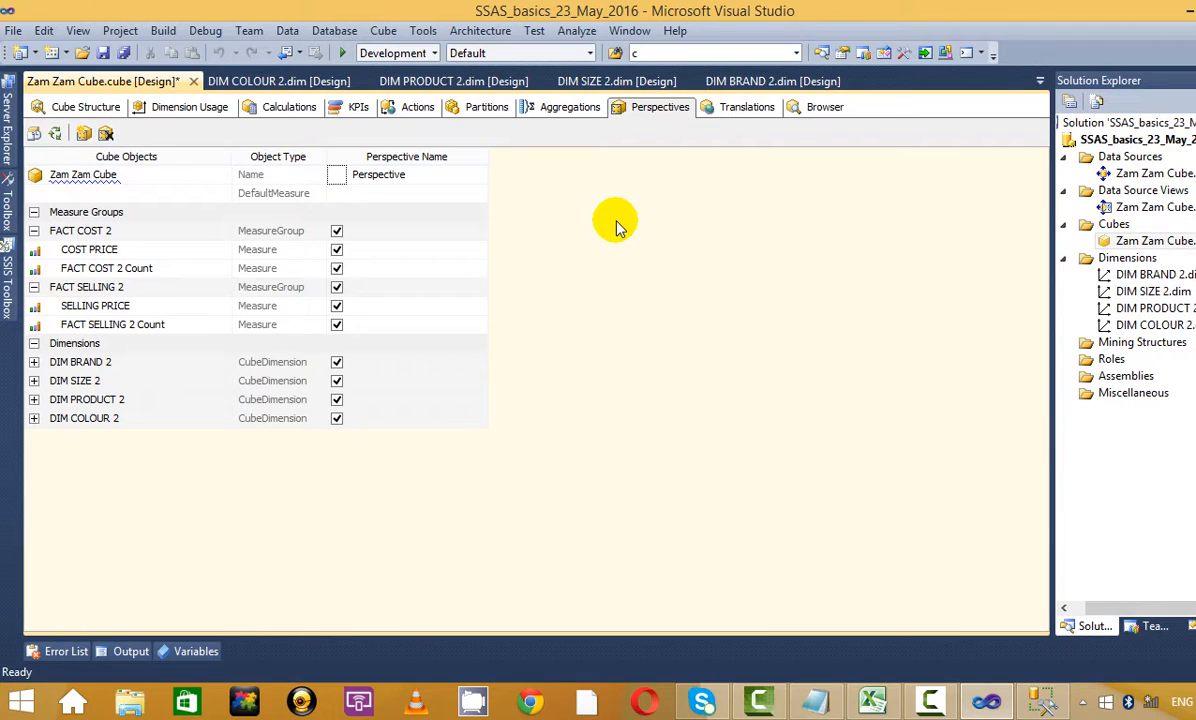
click(445, 176)
drag(445, 176, 326, 172)
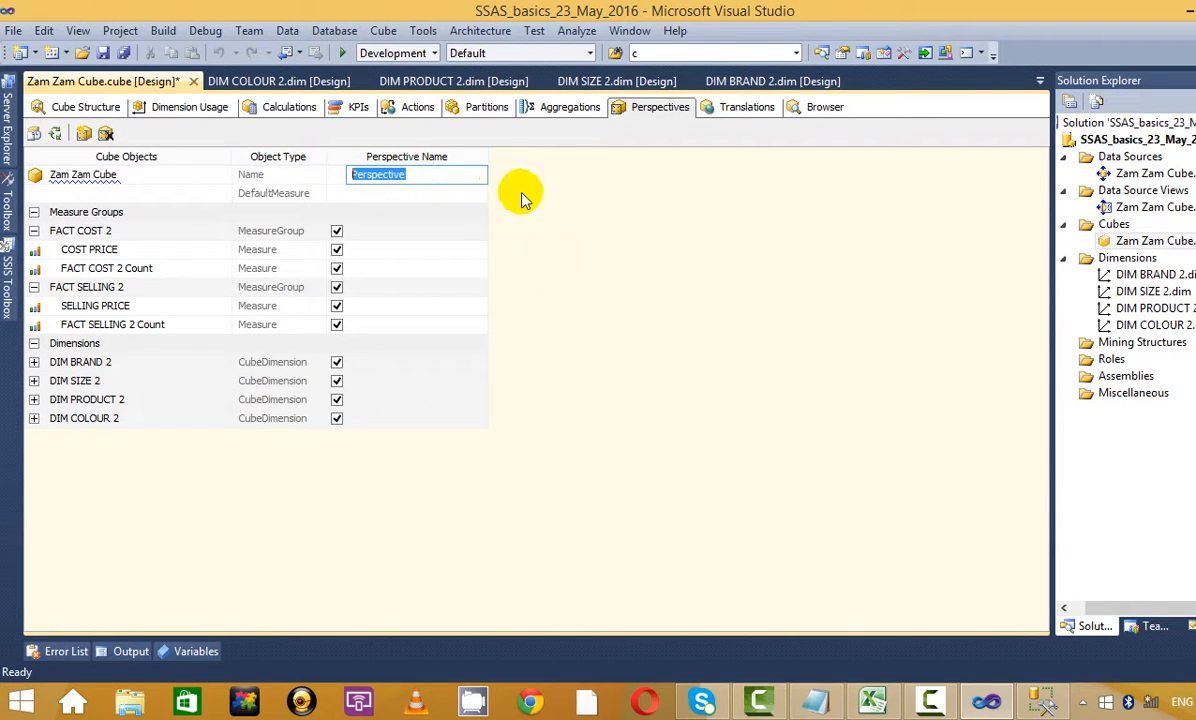
click(818, 697)
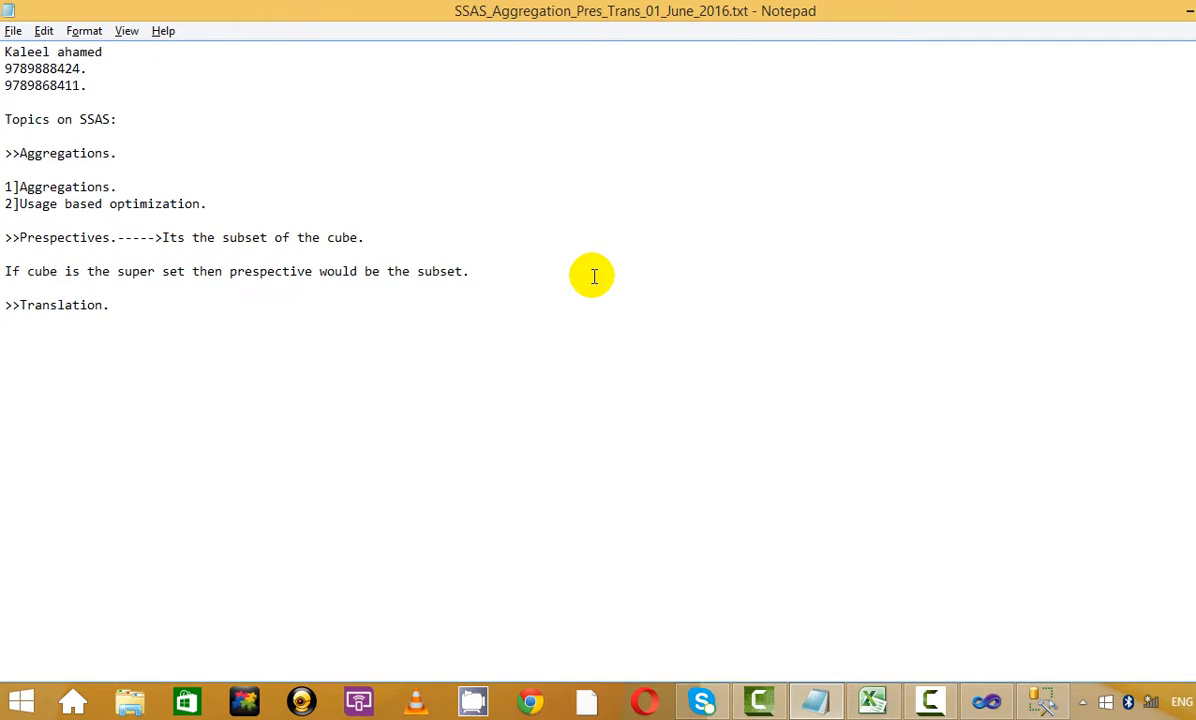
Highlight the aggregations and perspectives notes in Notepad, then return to Visual Studio
drag(297, 237, 42, 140)
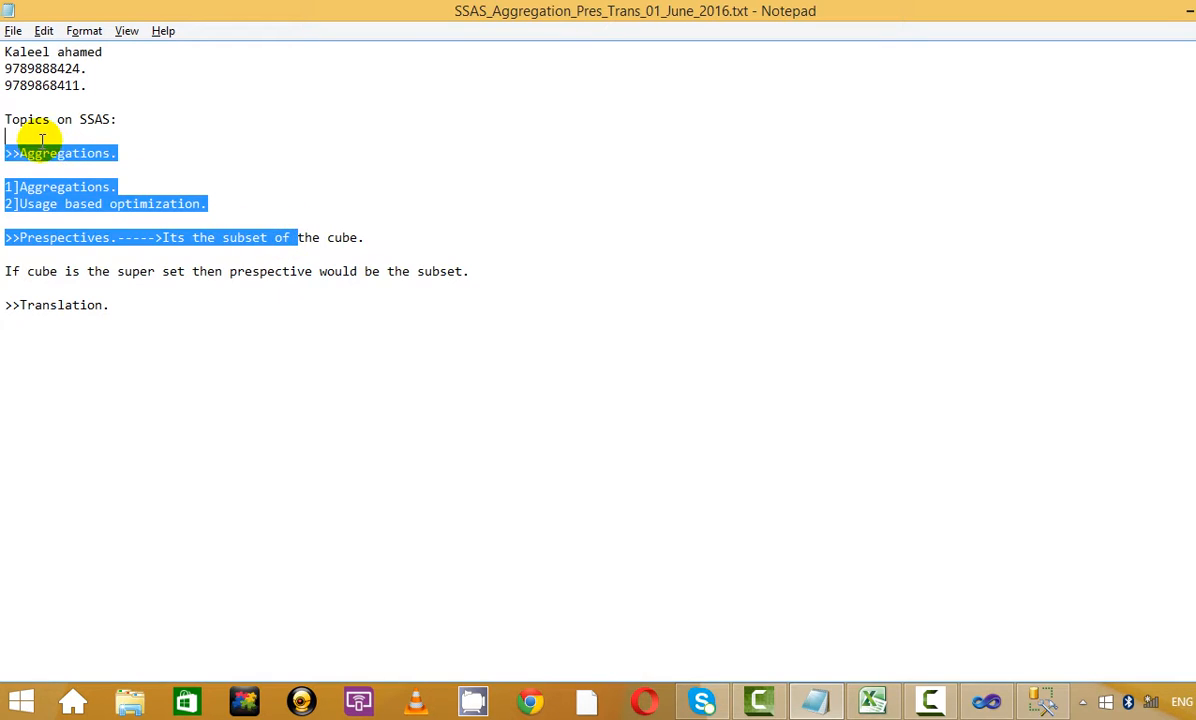
click(405, 200)
drag(421, 241, 267, 196)
click(270, 197)
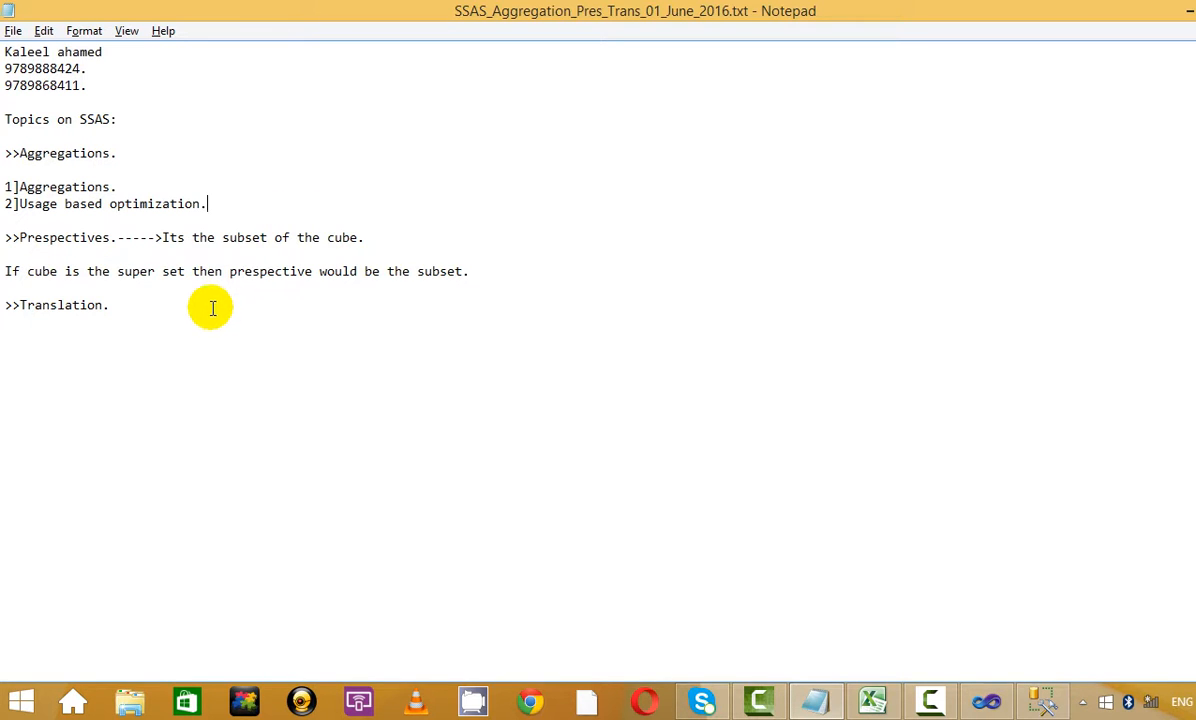
key(alt+Tab)
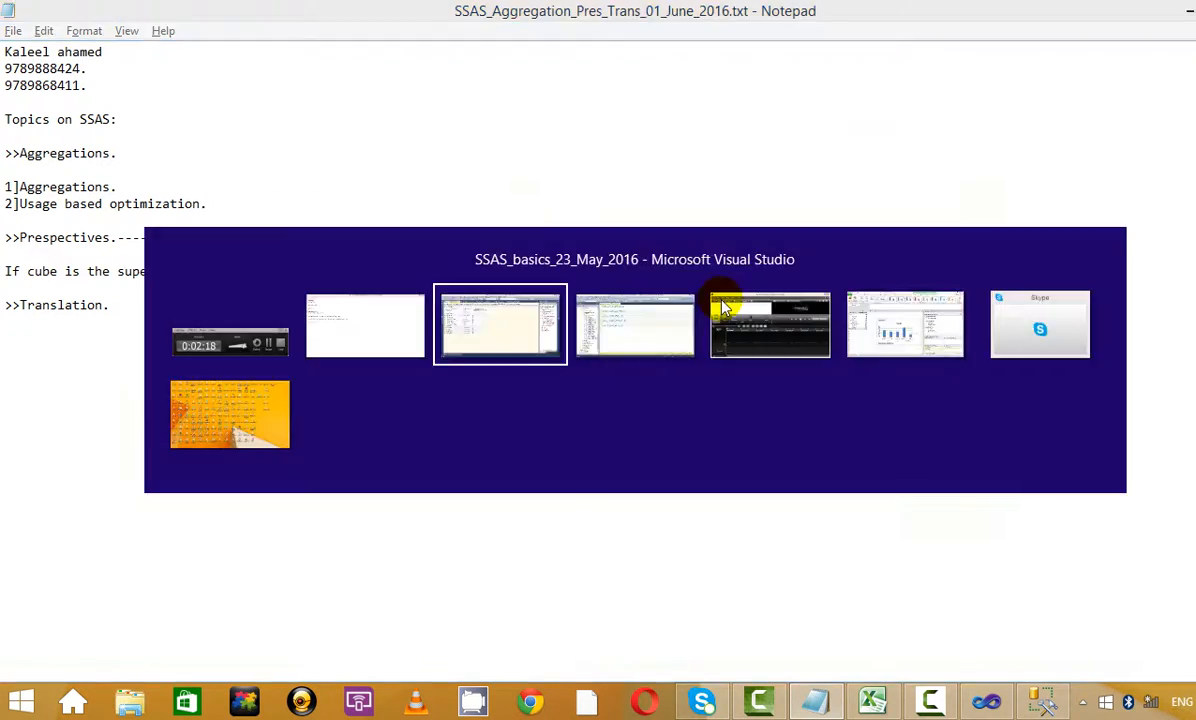
Replace the perspective name 'Perspective' with Zam_Zam_2
click(424, 179)
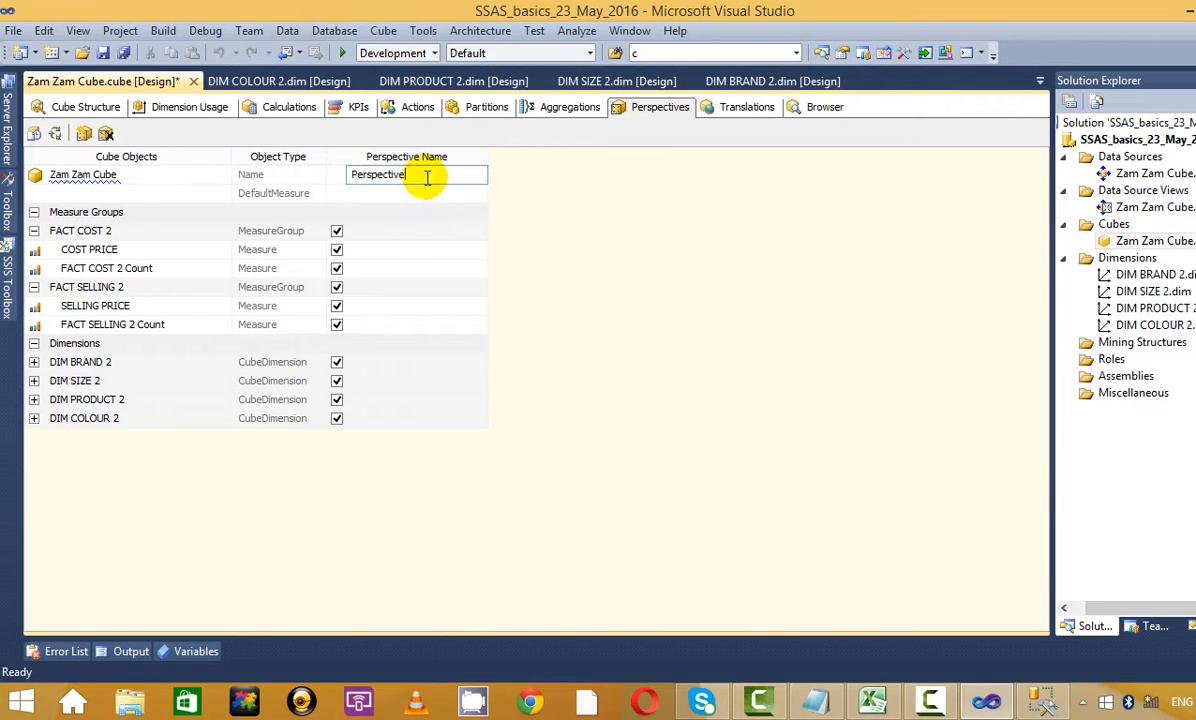
drag(424, 179, 336, 165)
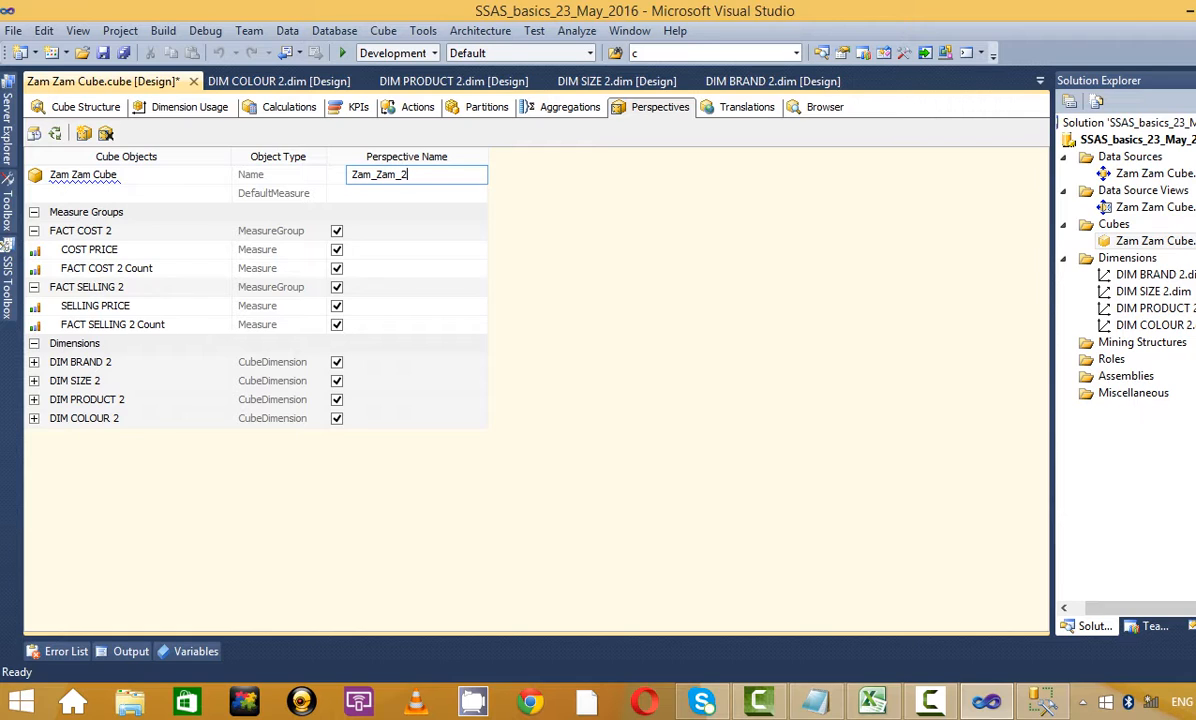
click(416, 214)
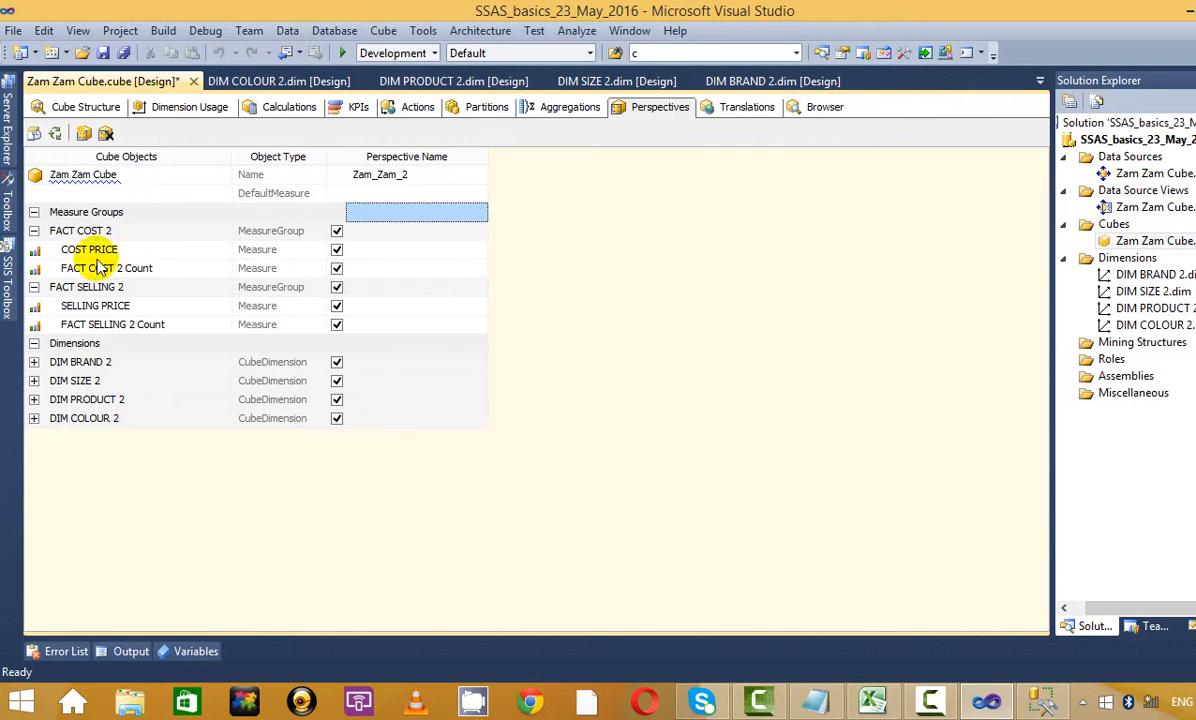
Exclude FACT COST 2 Count, BRAND ID, SIZE ID, PRODUCT ID and DIM COLOUR 2 from Zam_Zam_2
click(336, 268)
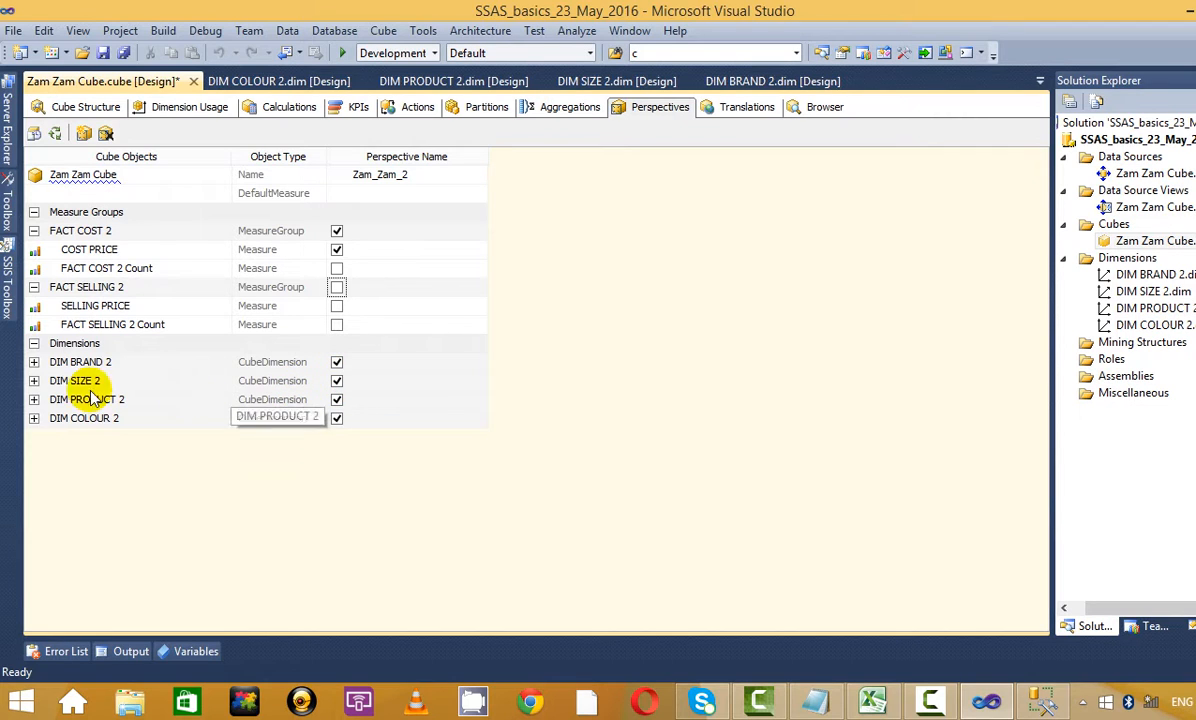
click(34, 381)
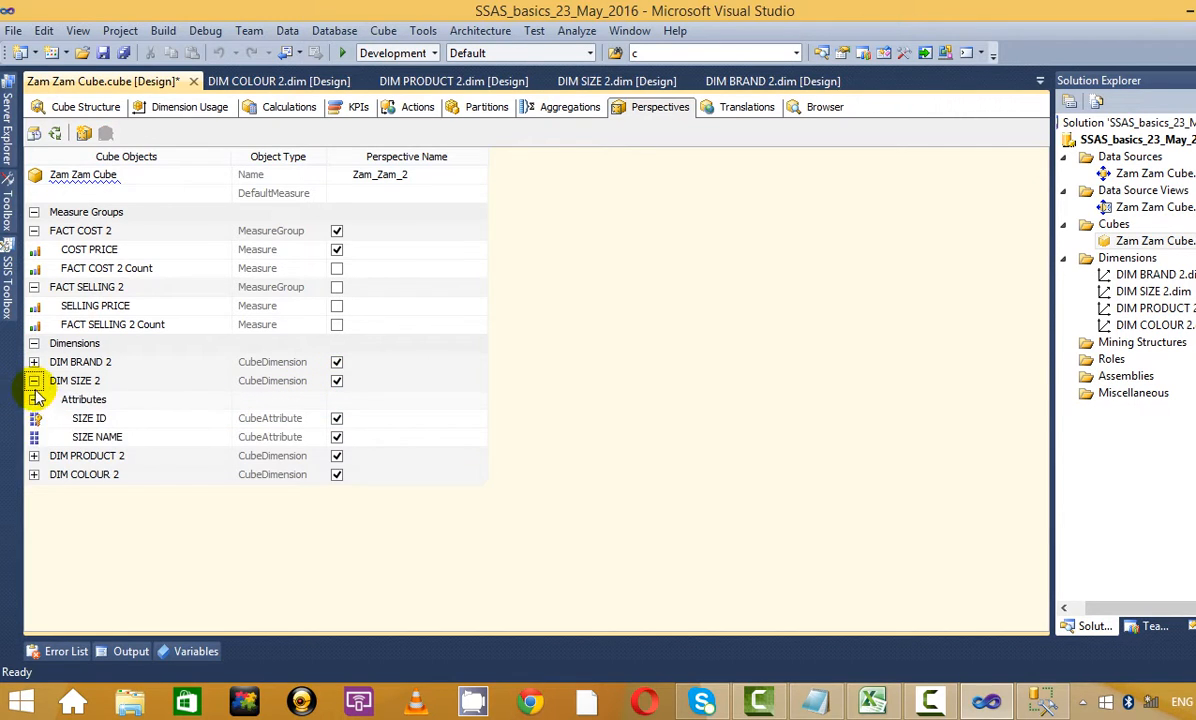
click(34, 456)
click(34, 531)
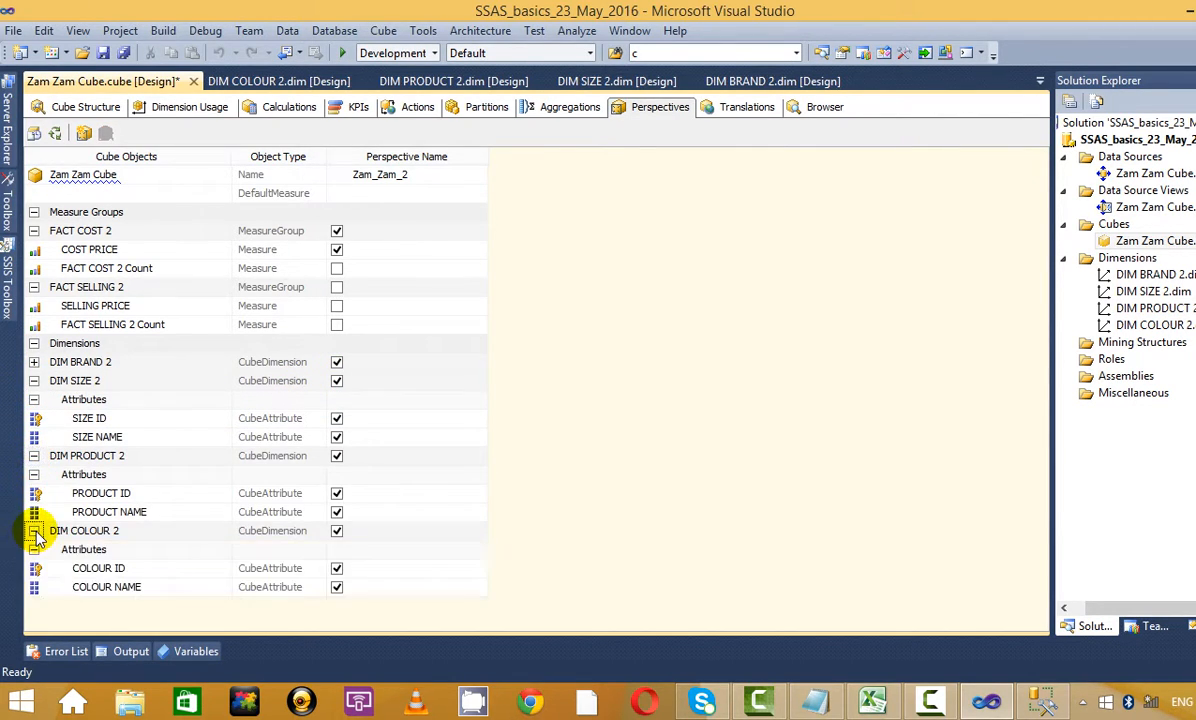
click(34, 362)
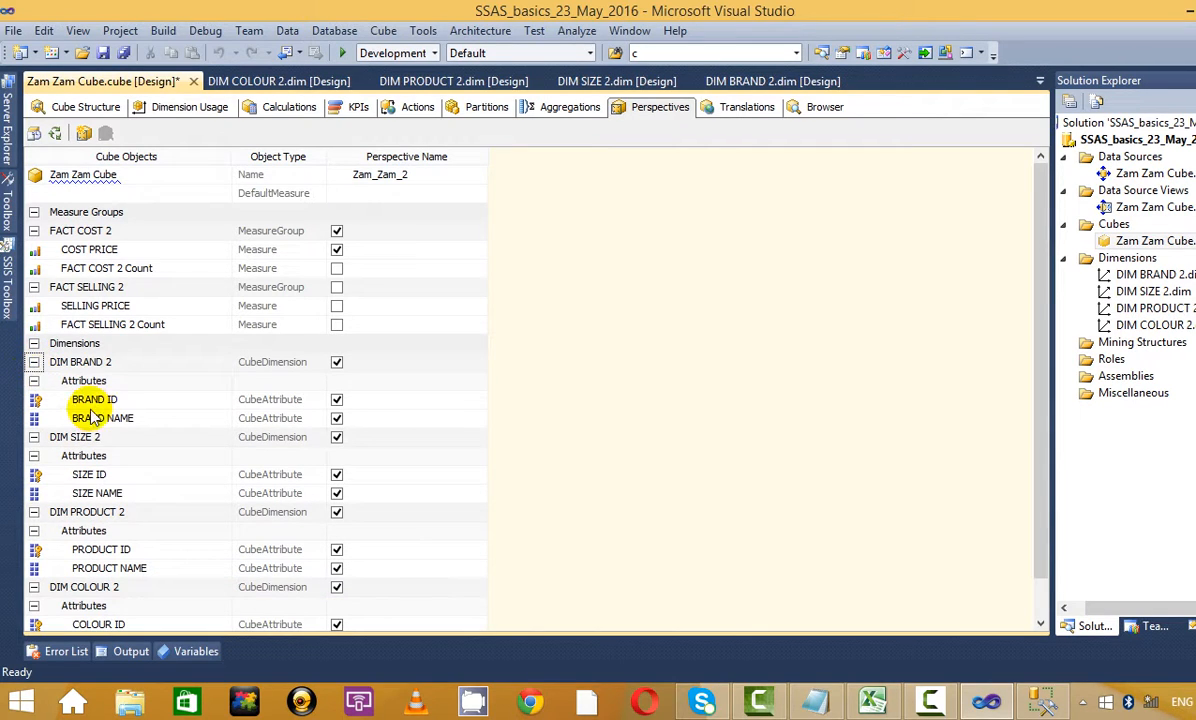
click(337, 400)
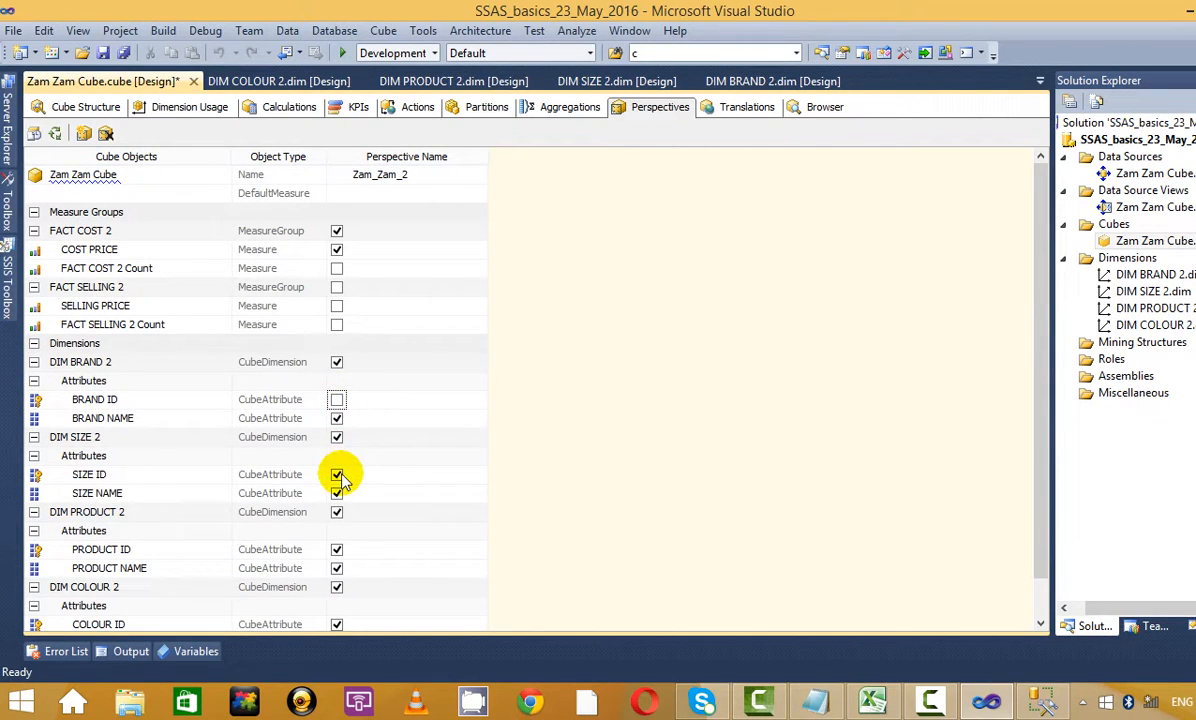
click(337, 475)
scroll(360, 475, down, 1)
click(337, 513)
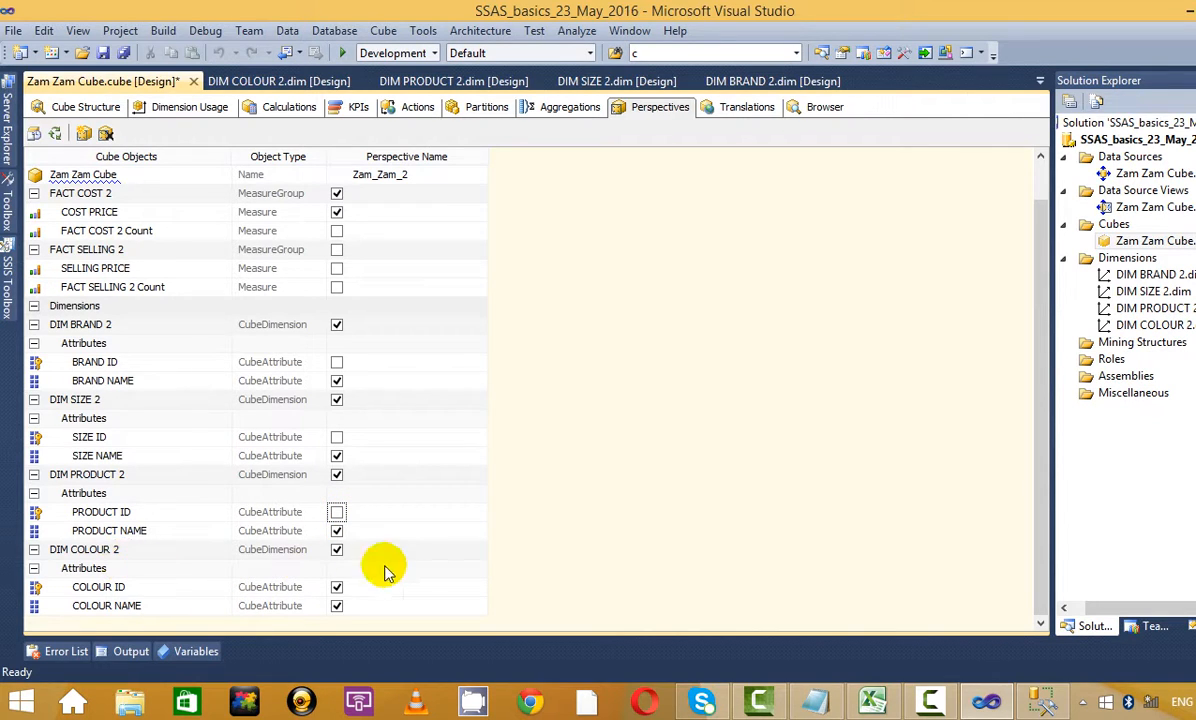
click(337, 550)
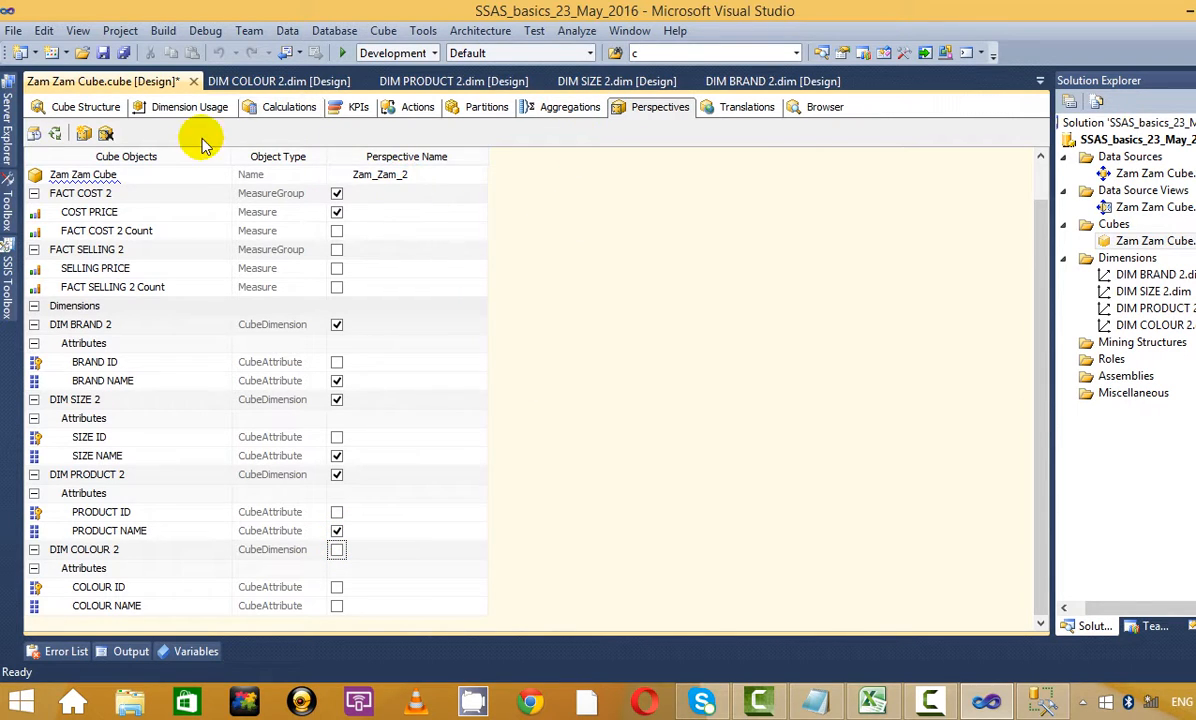
Add a new perspective named Zam_Zam_2 and rename the first one Zam_Zam_1
click(82, 134)
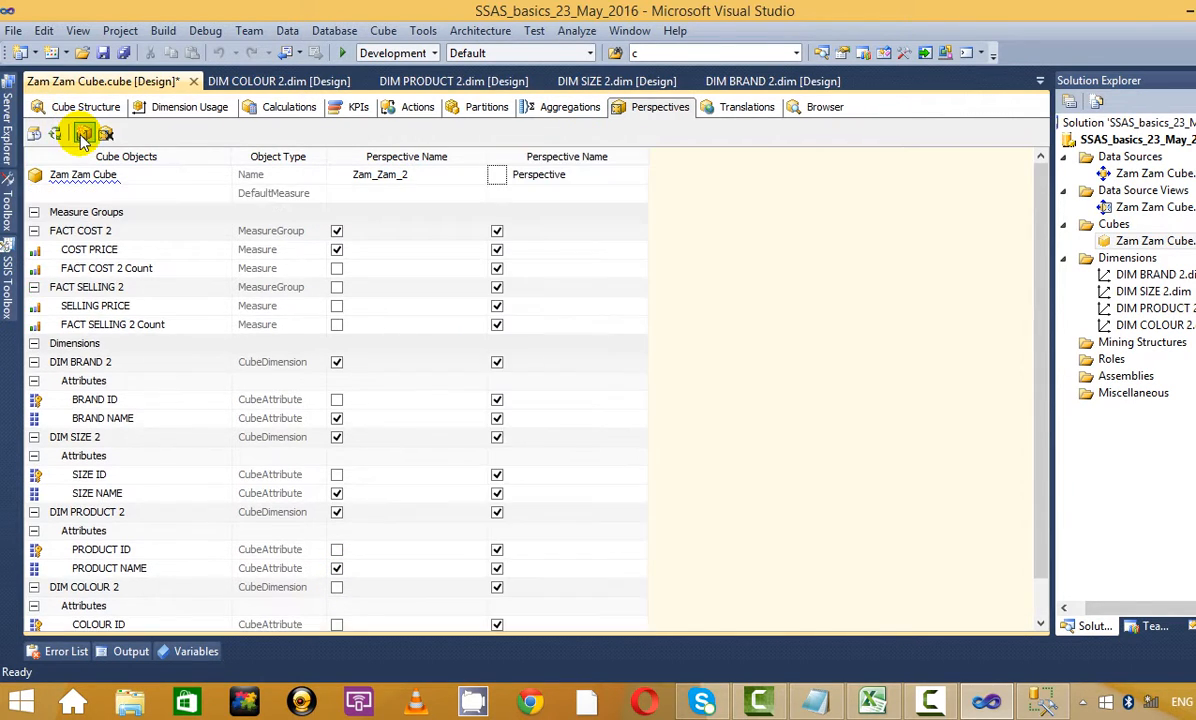
click(535, 174)
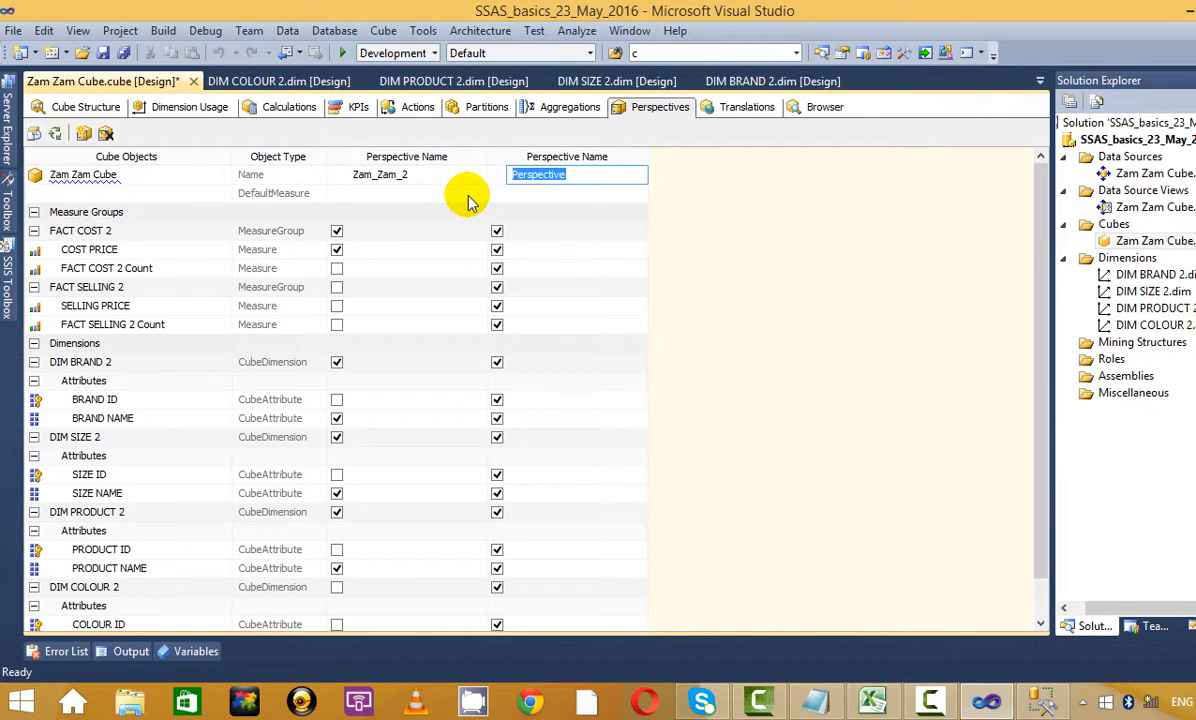
key(BackSpace)
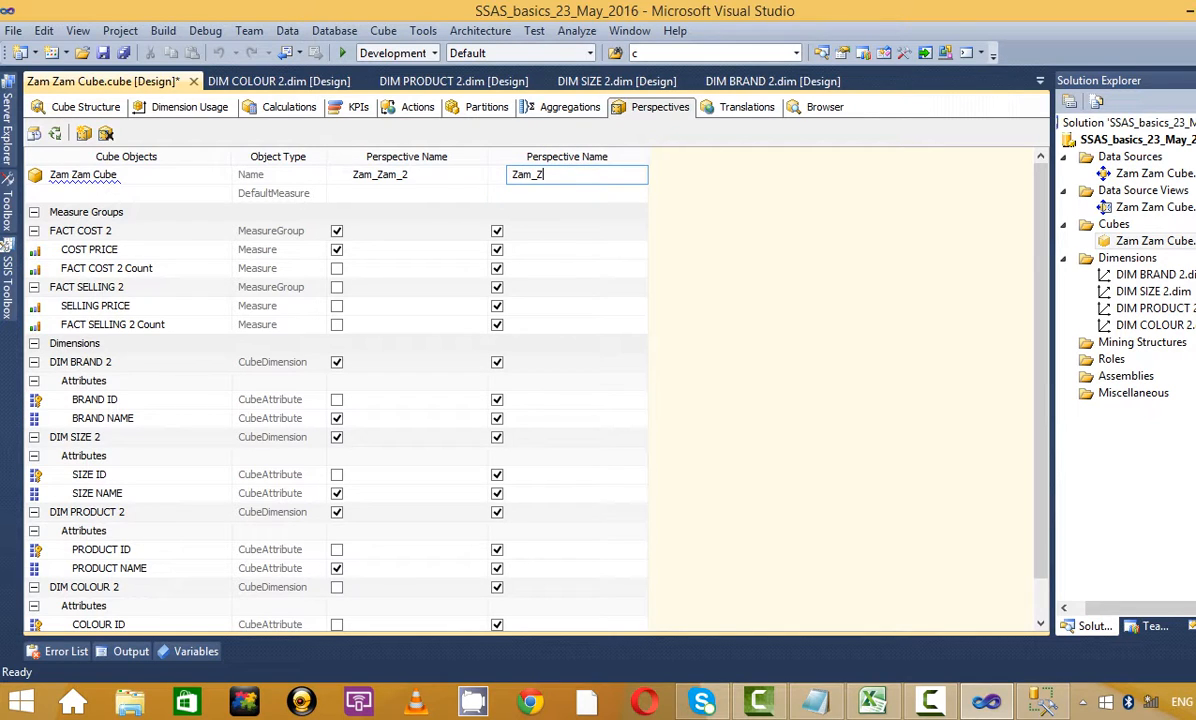
text(Zam_Zam_3)
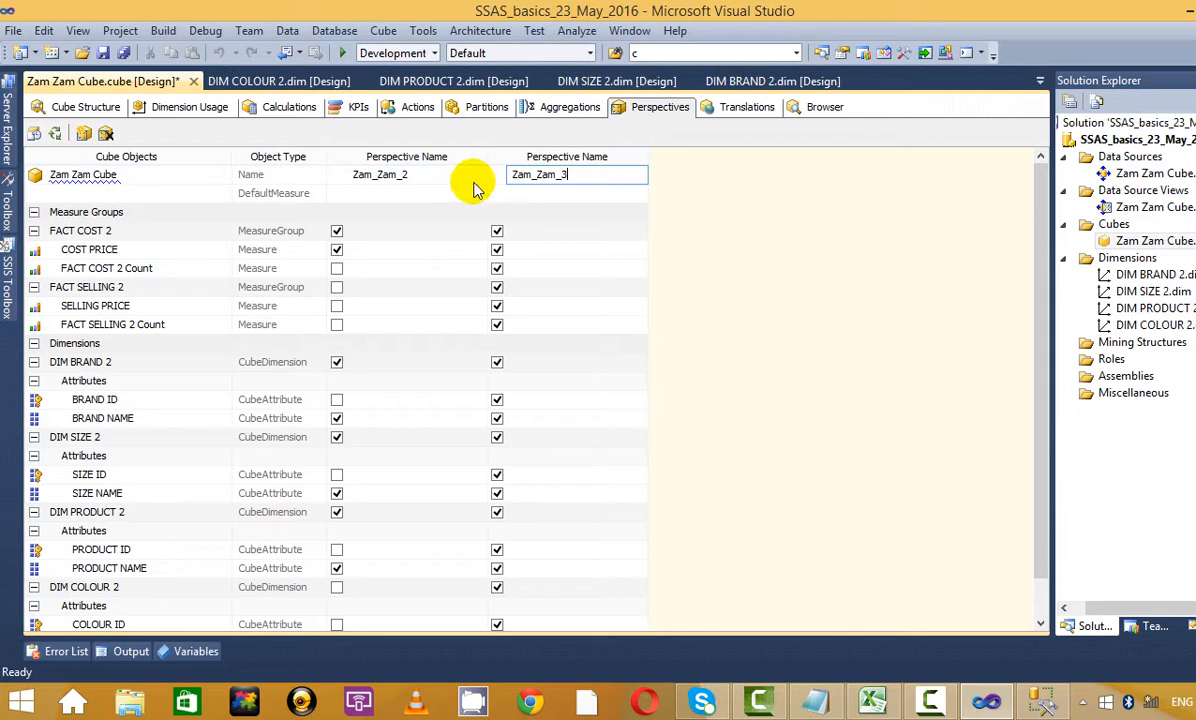
click(435, 174)
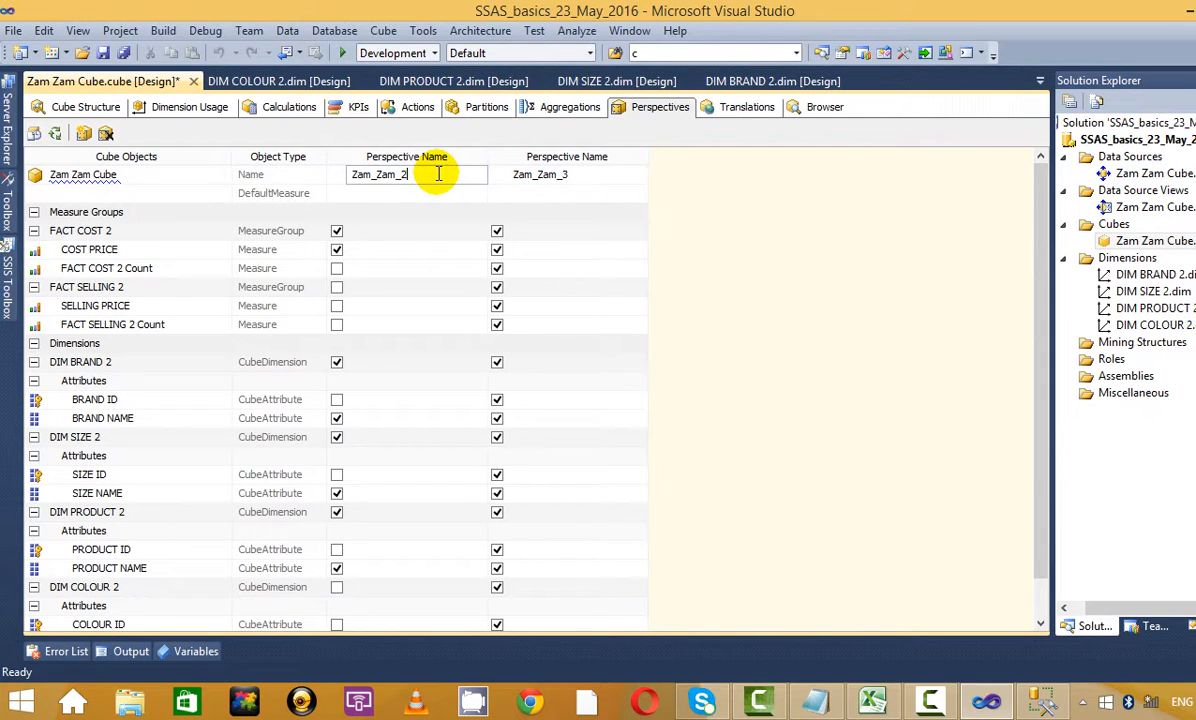
text(1)
click(598, 176)
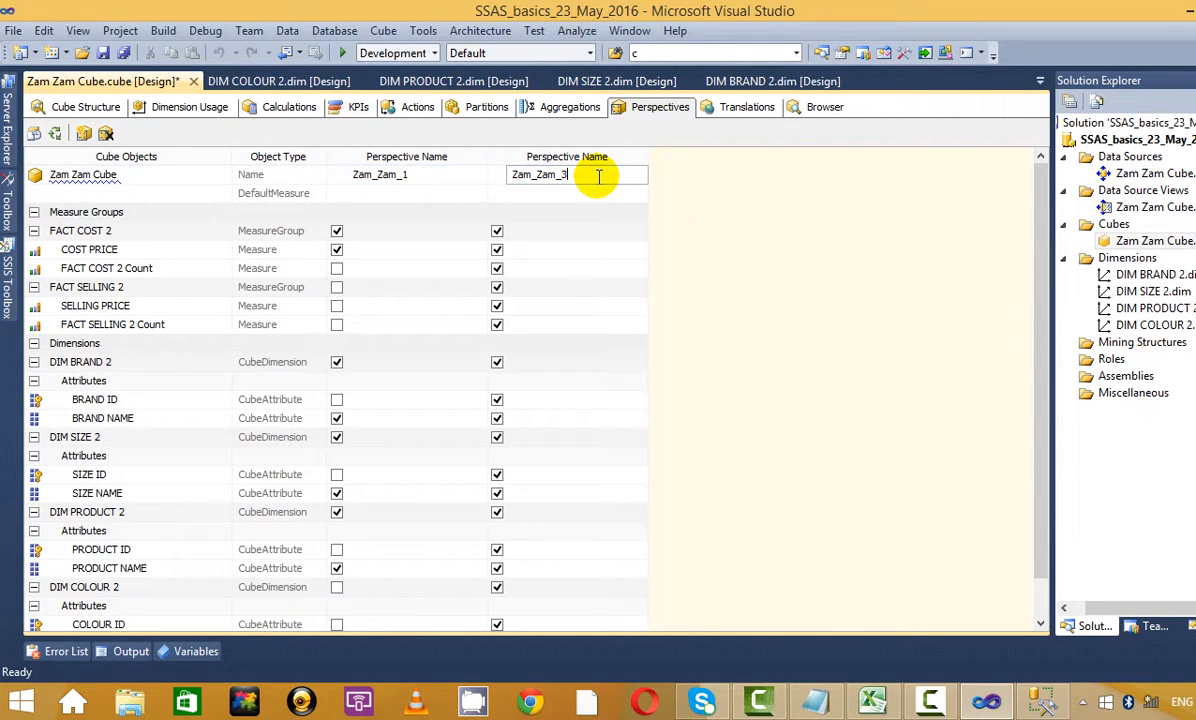
text(1)
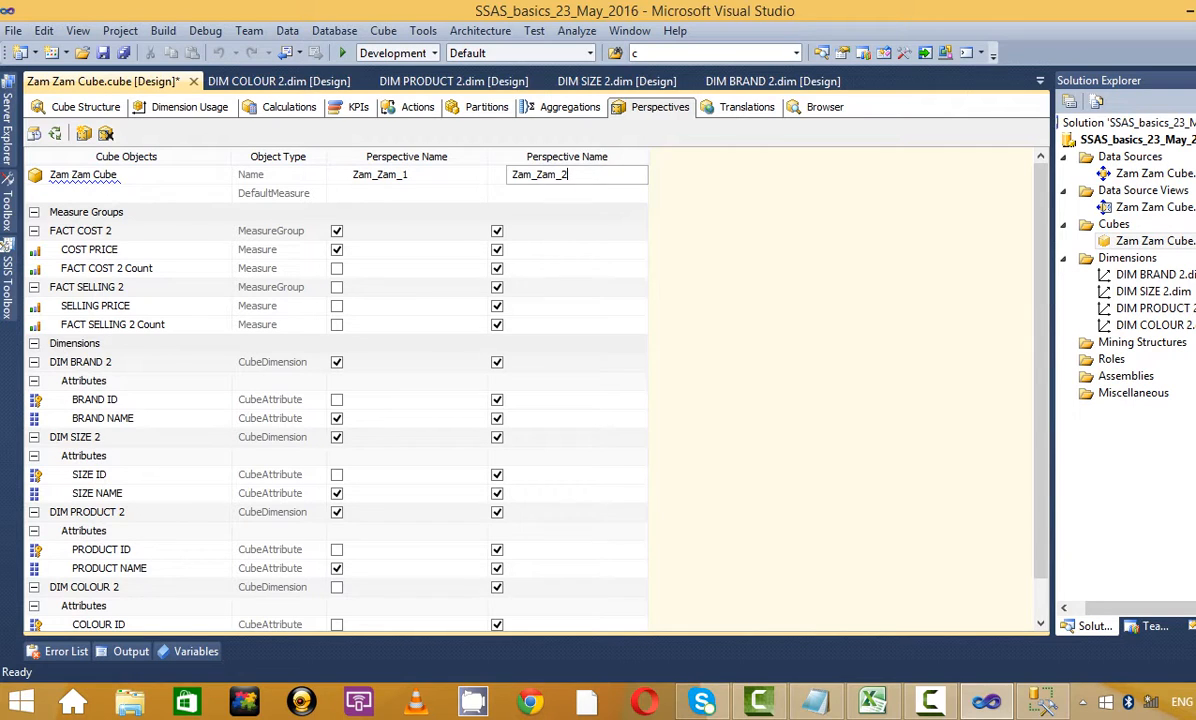
click(574, 240)
Try COST PRICE as the new perspective's default measure, then clear the default measure
click(562, 195)
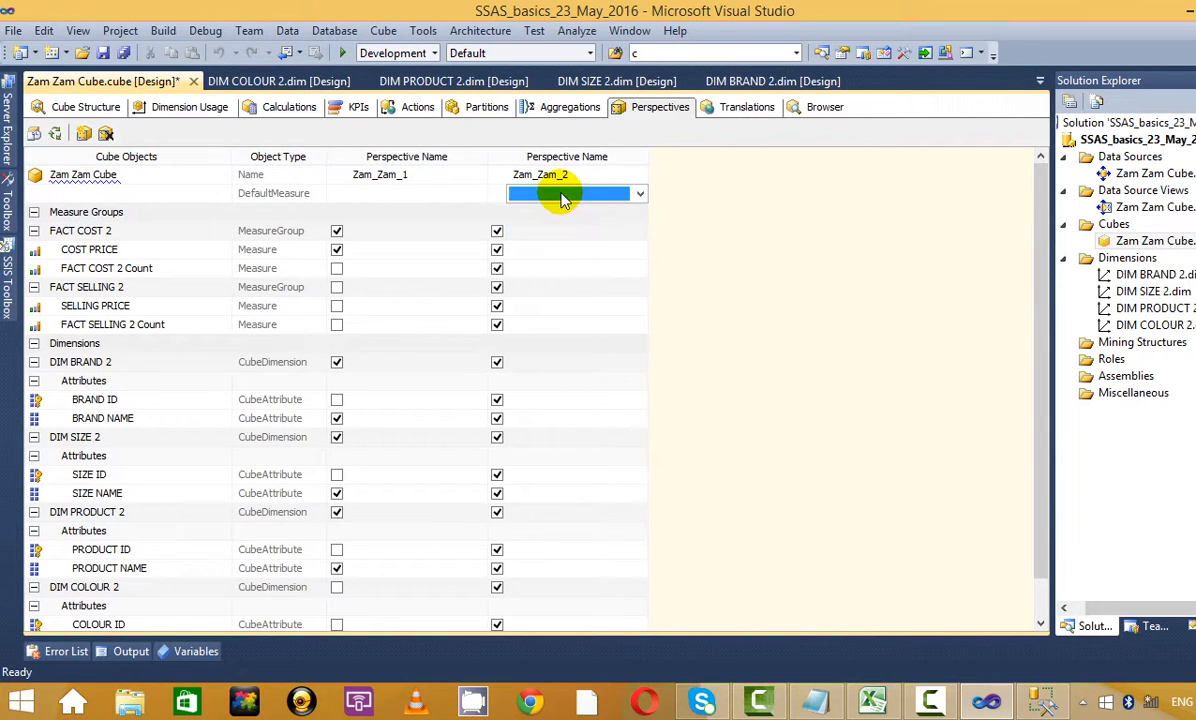
click(553, 236)
click(580, 197)
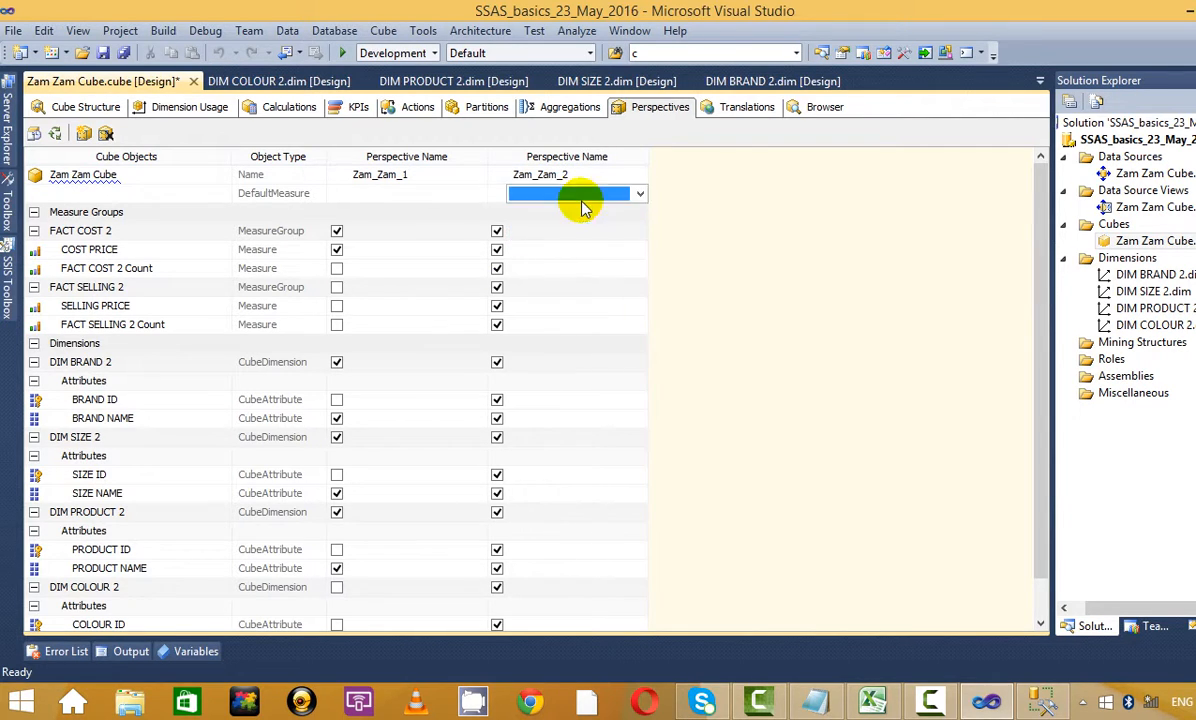
click(640, 194)
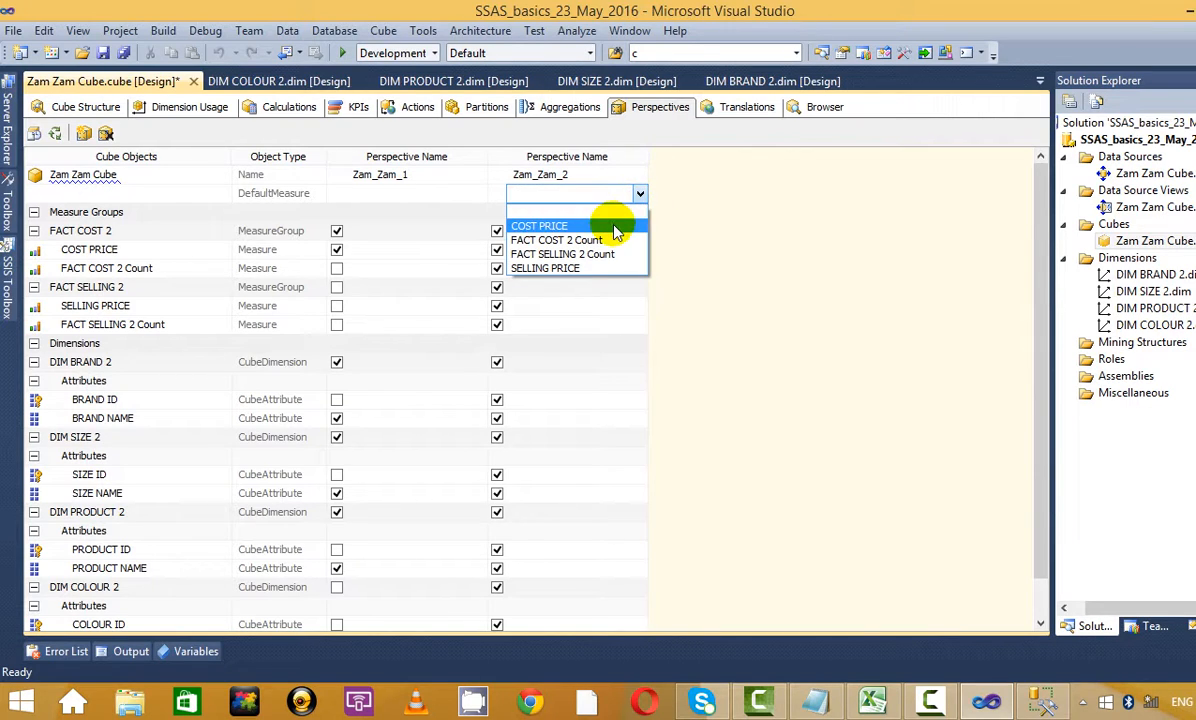
click(575, 226)
click(640, 195)
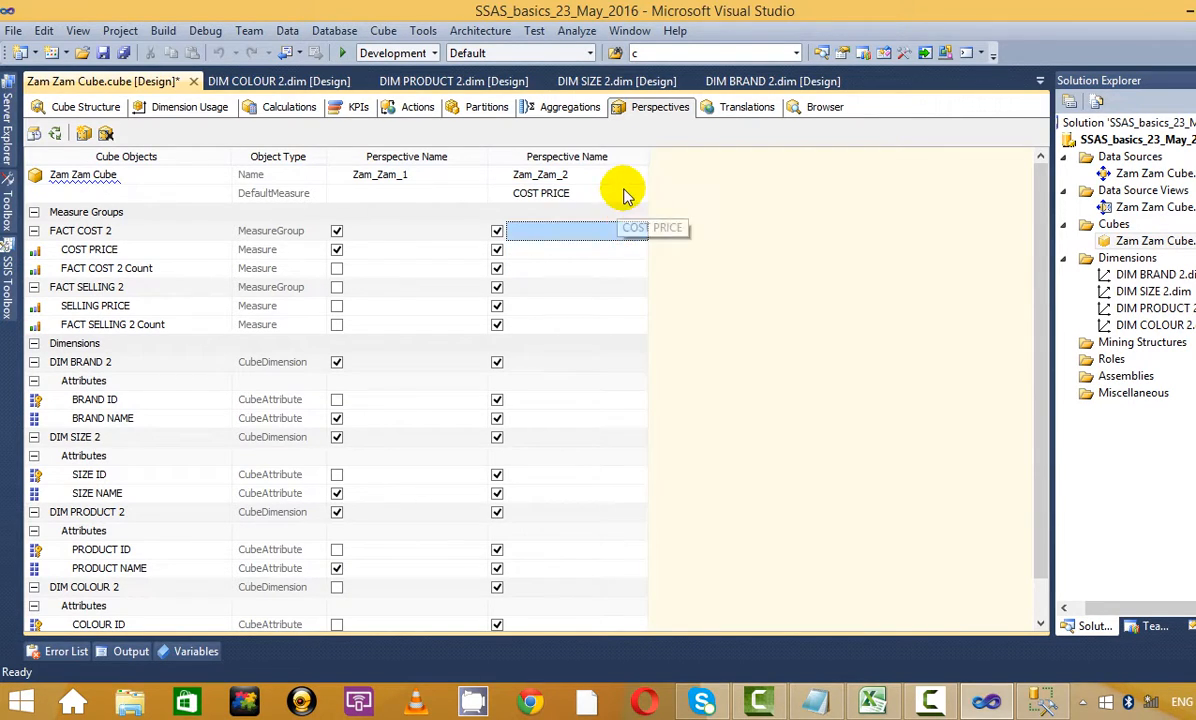
click(638, 197)
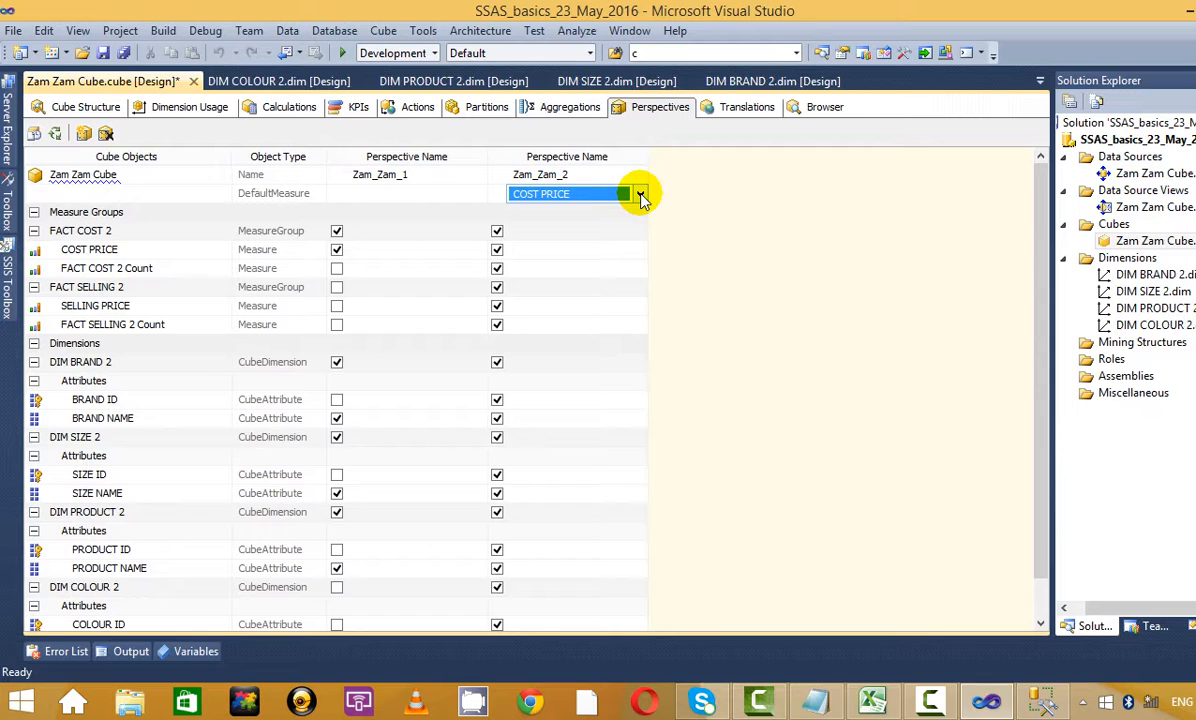
click(640, 195)
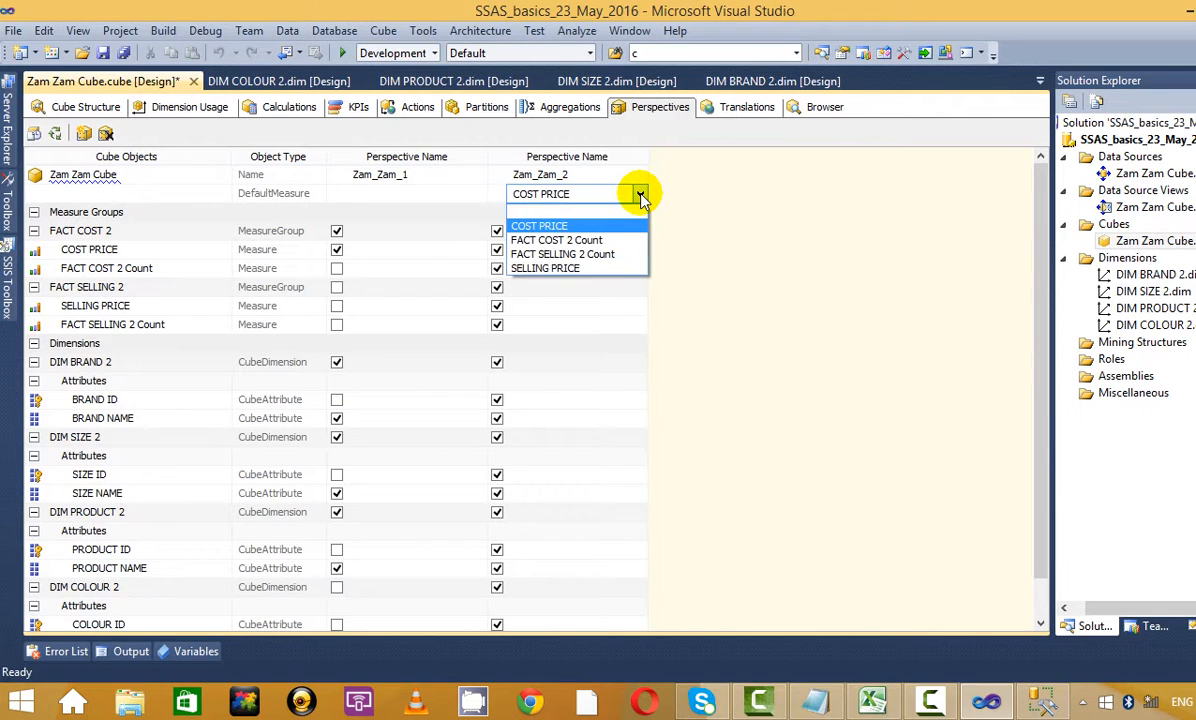
click(603, 223)
click(560, 234)
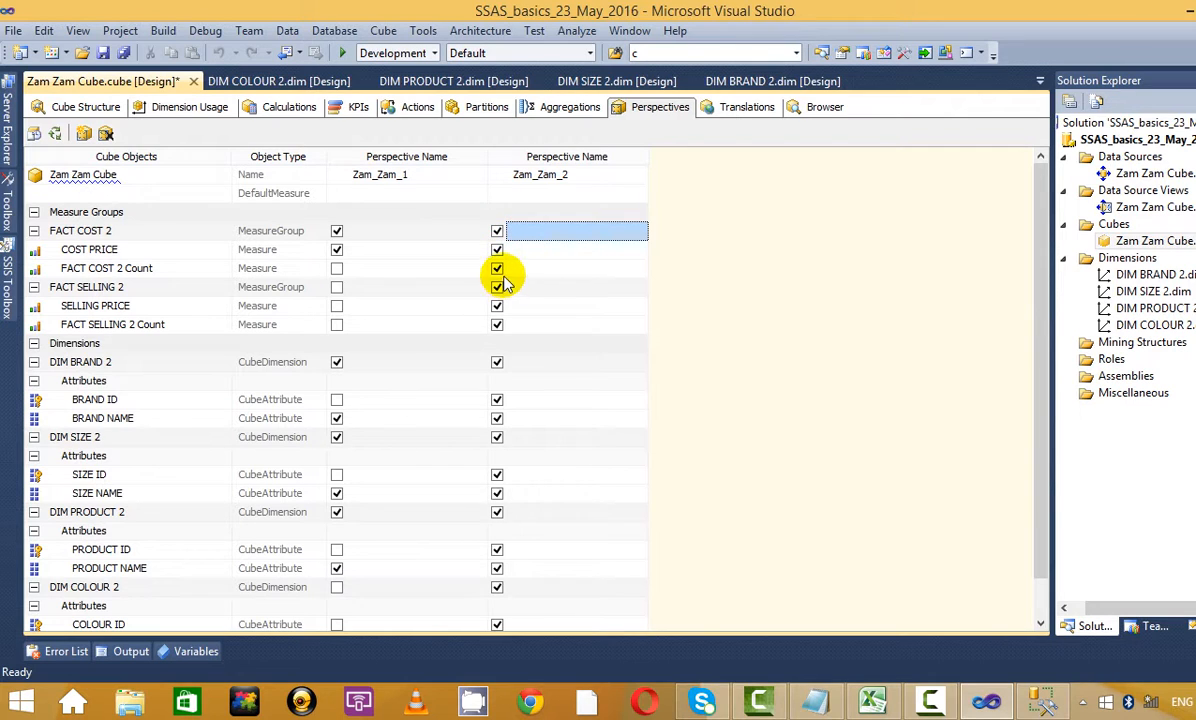
Exclude FACT COST 2, FACT SELLING 2 Count, BRAND ID, PRODUCT ID, SIZE ID and DIM PRODUCT 2 from Zam_Zam_2
click(497, 231)
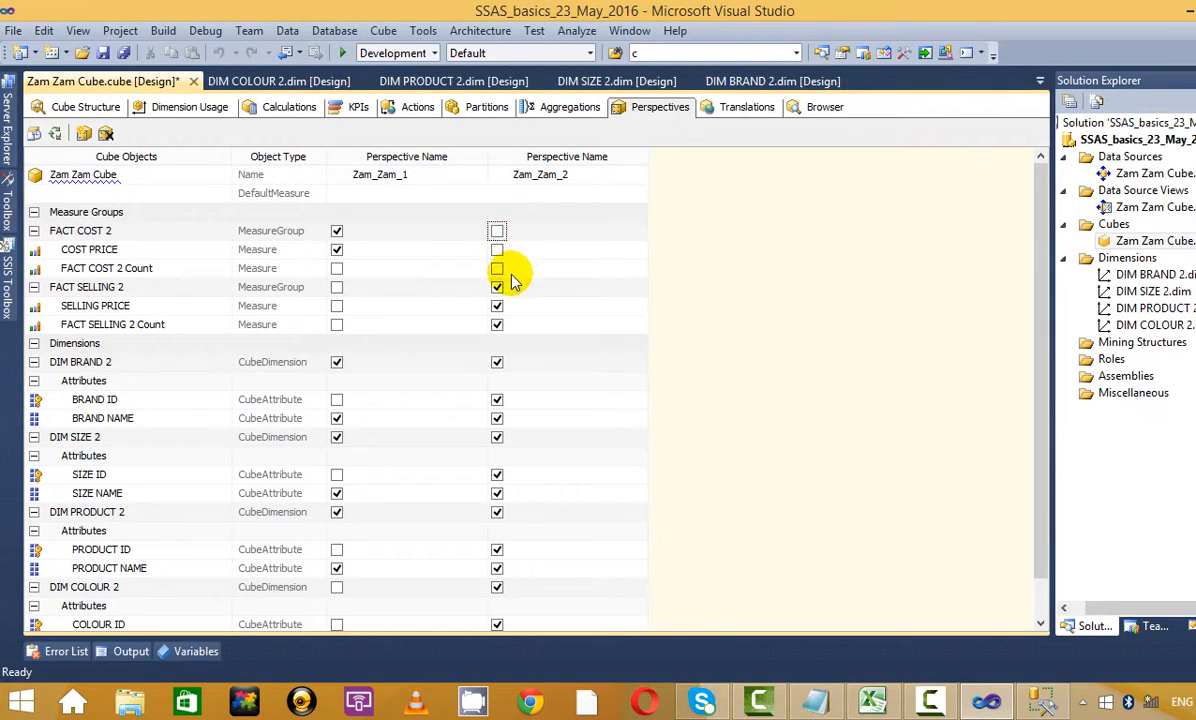
click(497, 324)
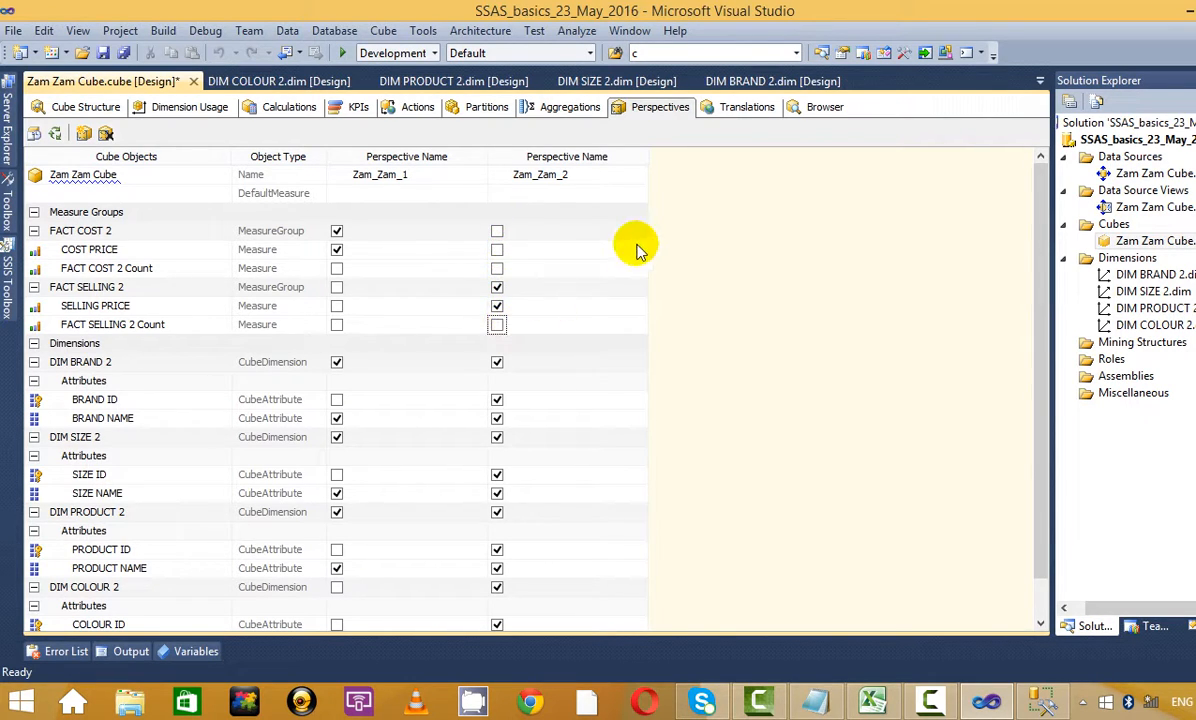
scroll(633, 246, down, 1)
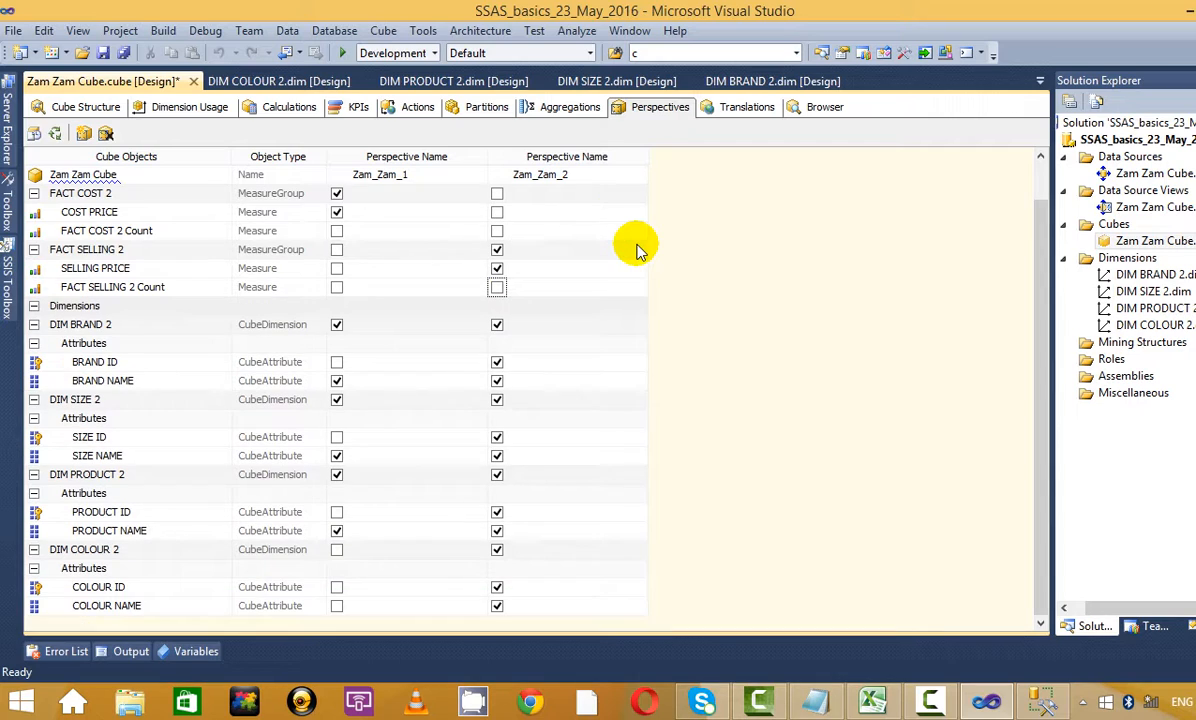
click(497, 362)
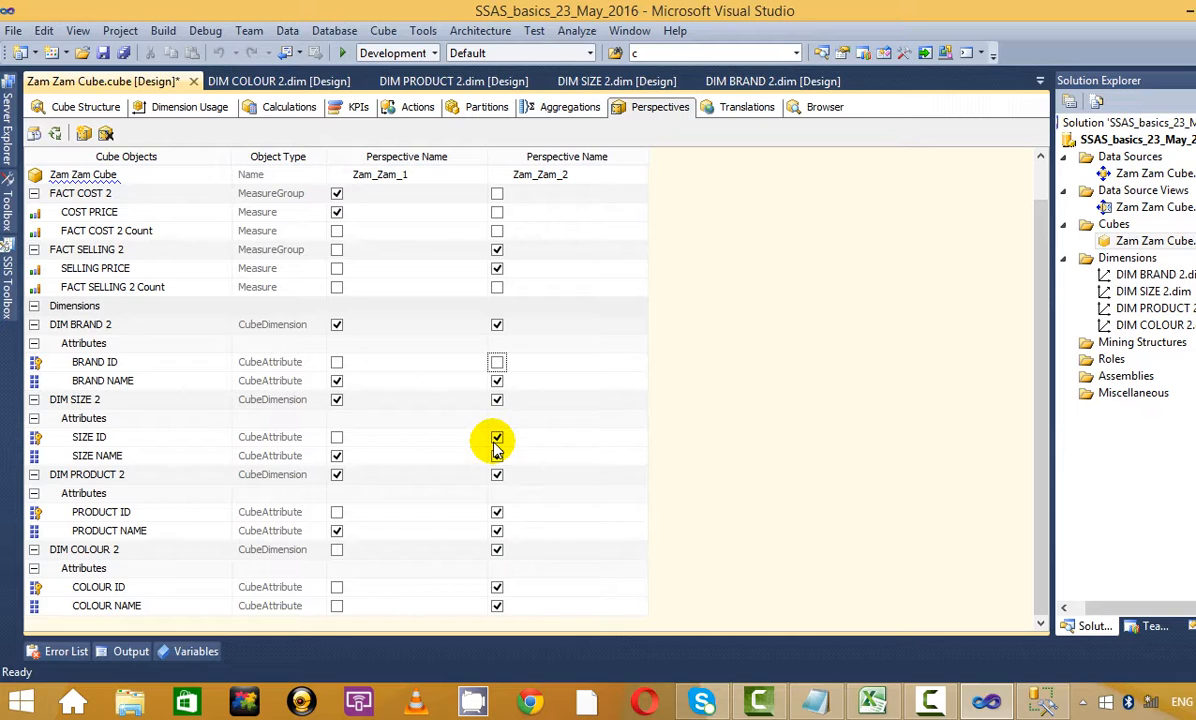
click(497, 512)
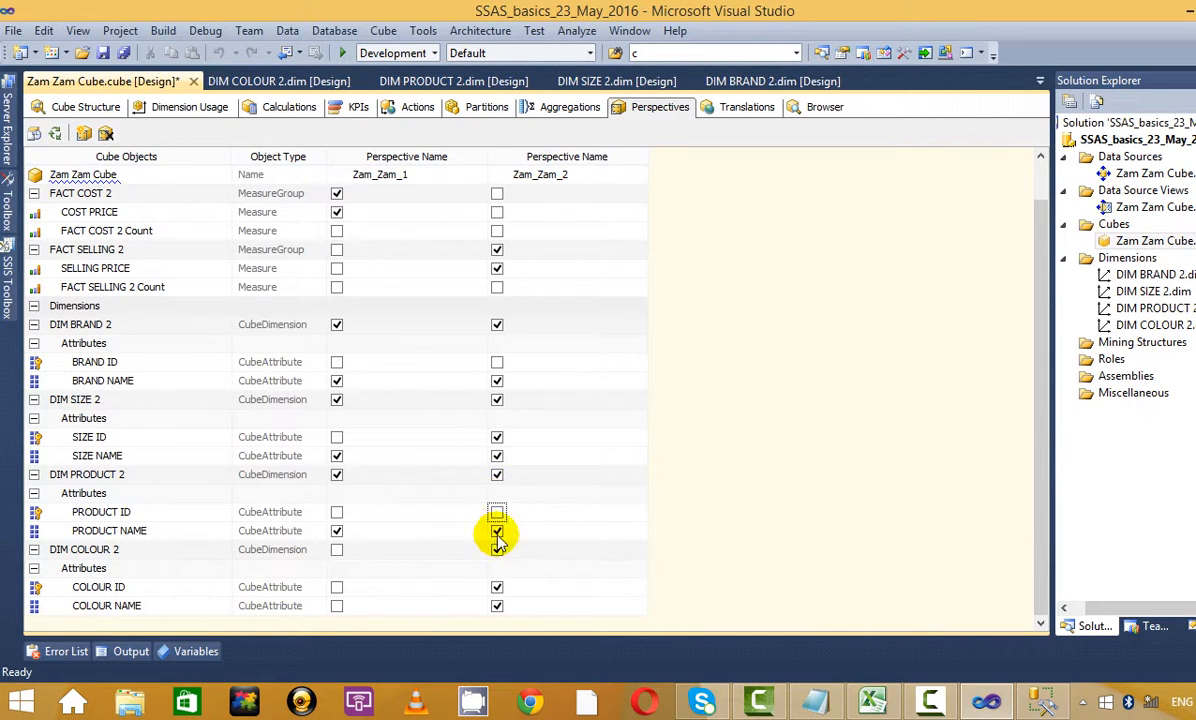
click(496, 440)
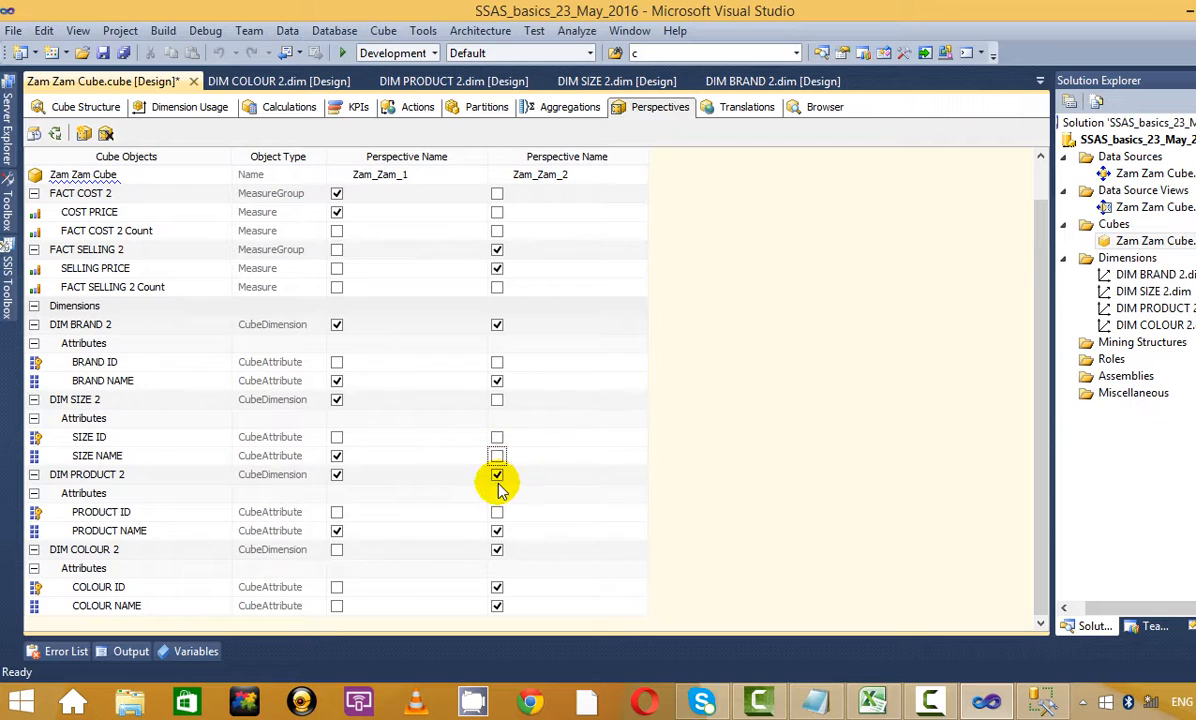
click(497, 476)
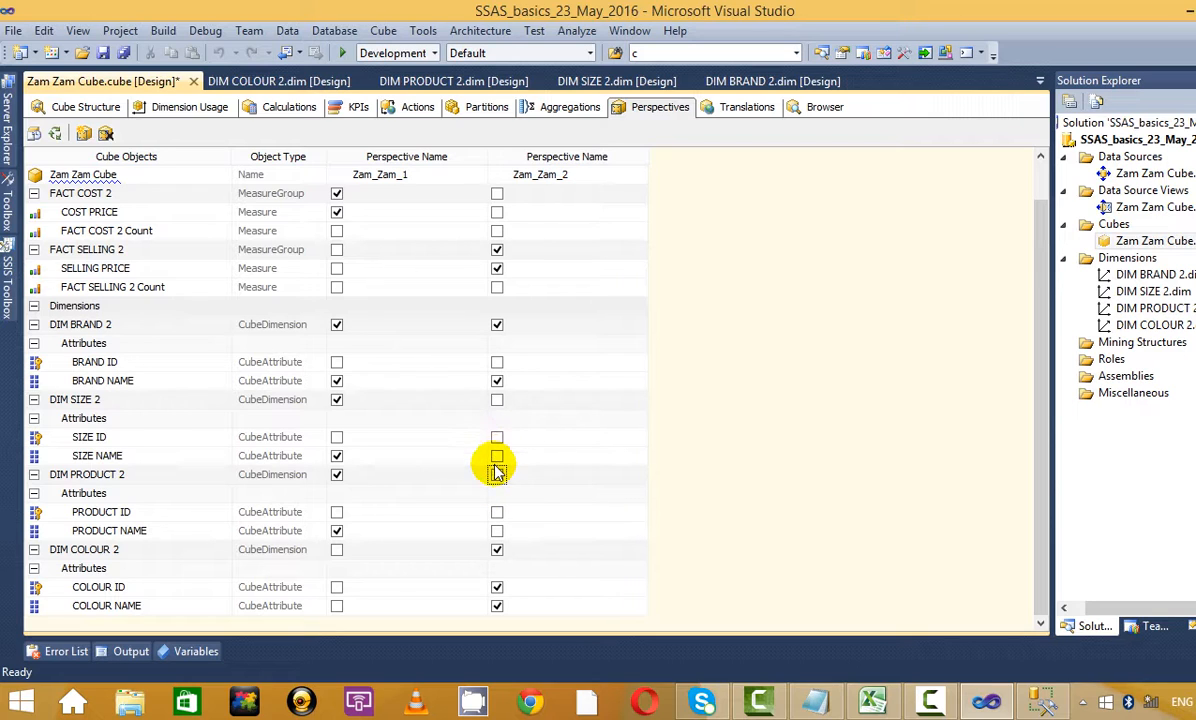
Restore BRAND ID, add PRODUCT NAME to Zam_Zam_2, and save the cube
click(497, 364)
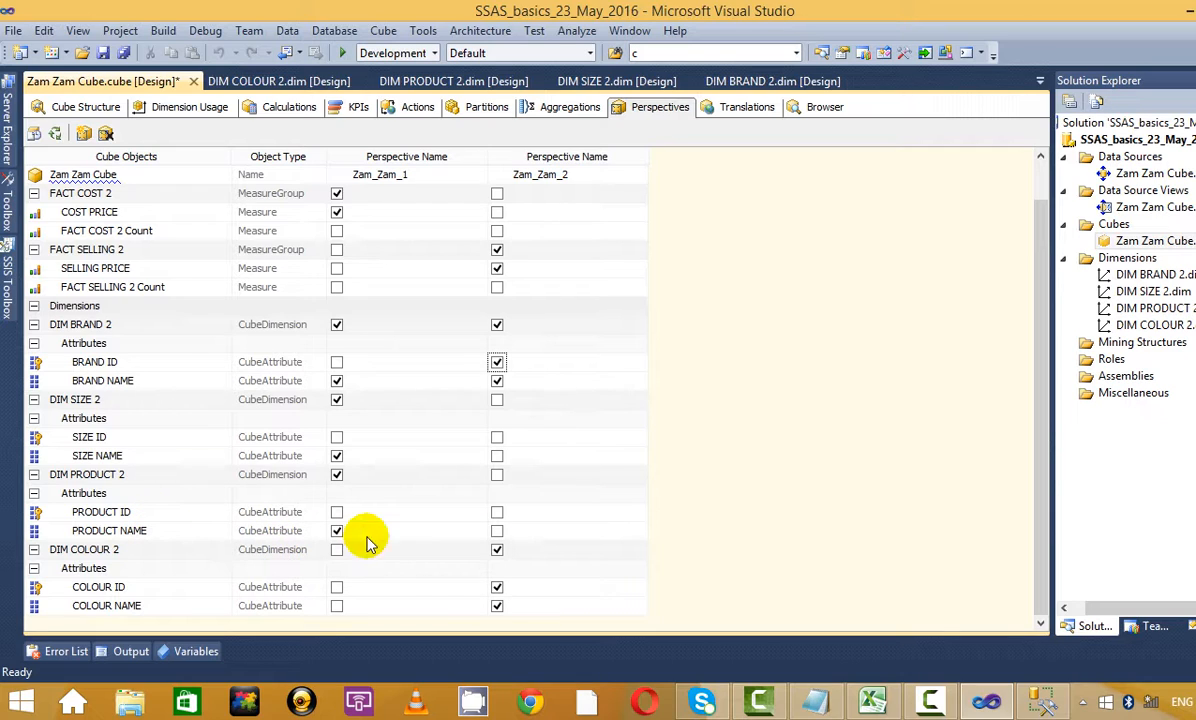
click(497, 532)
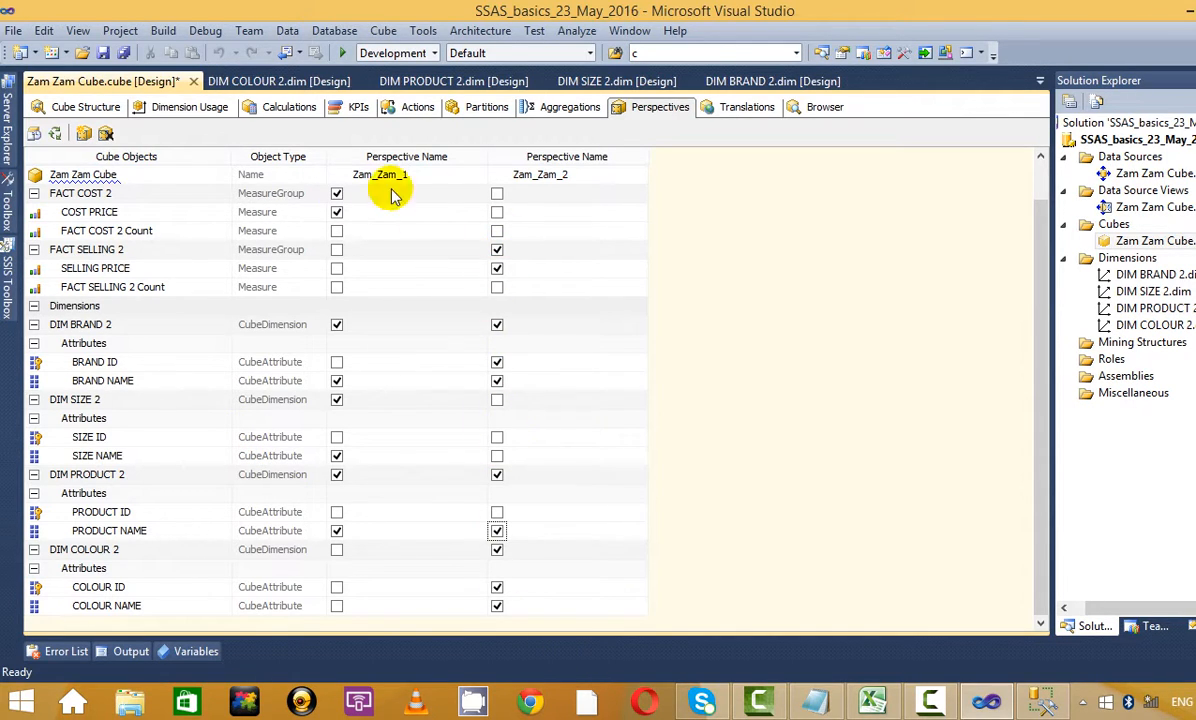
click(104, 53)
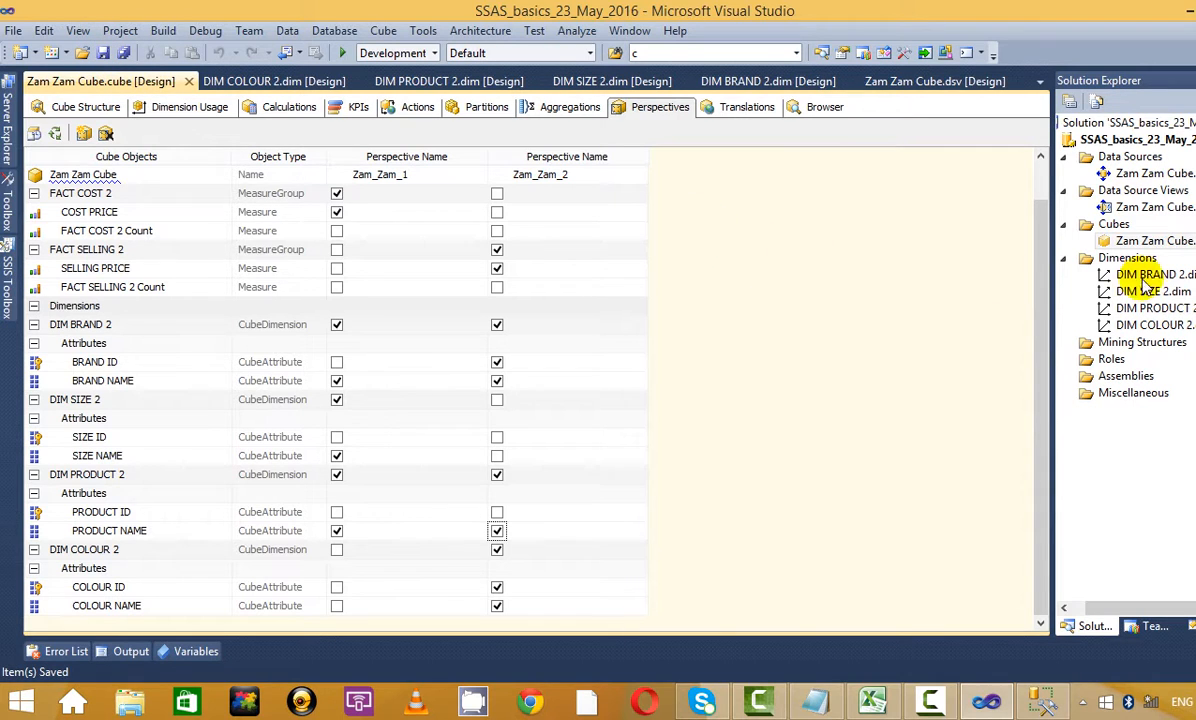
Start processing the project, confirming build and deploy and entering the impersonation account password
right_click(1165, 139)
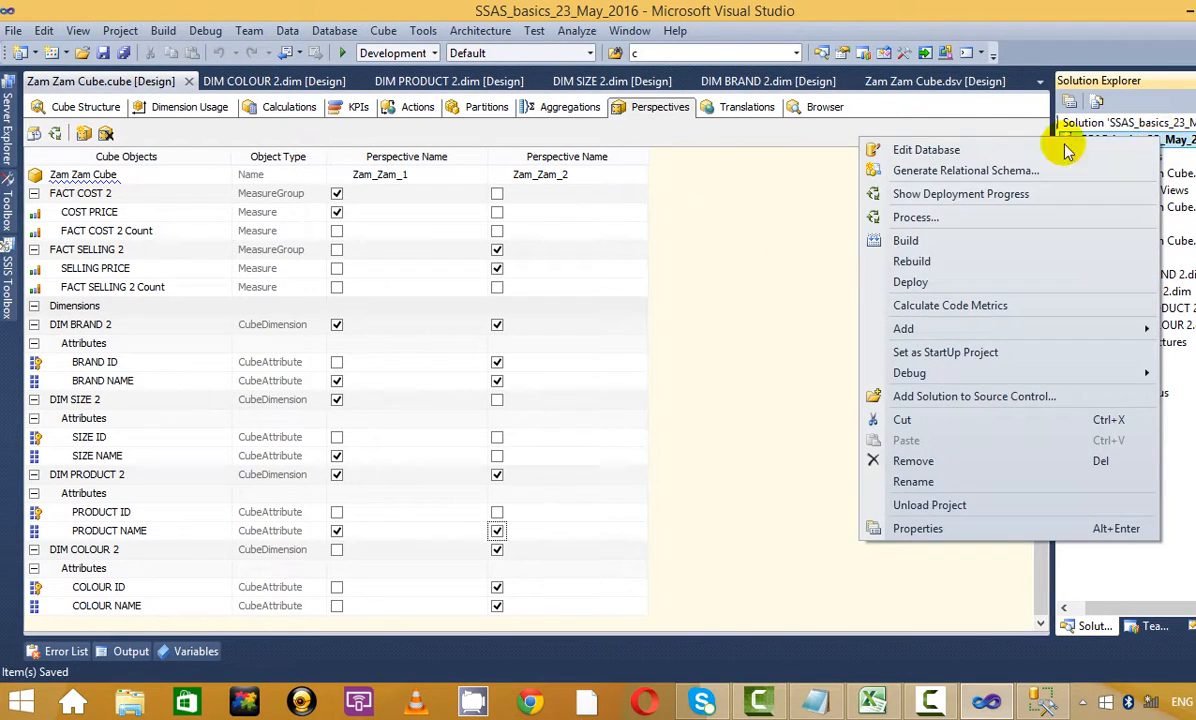
click(868, 215)
click(755, 381)
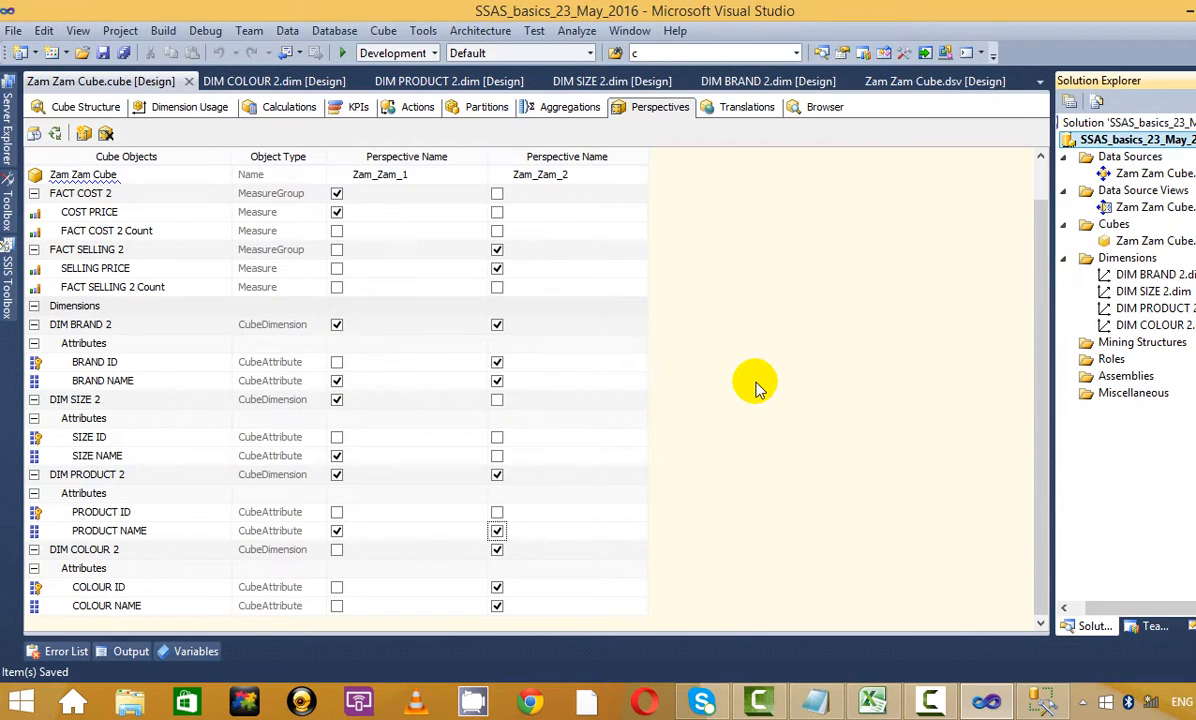
click(822, 388)
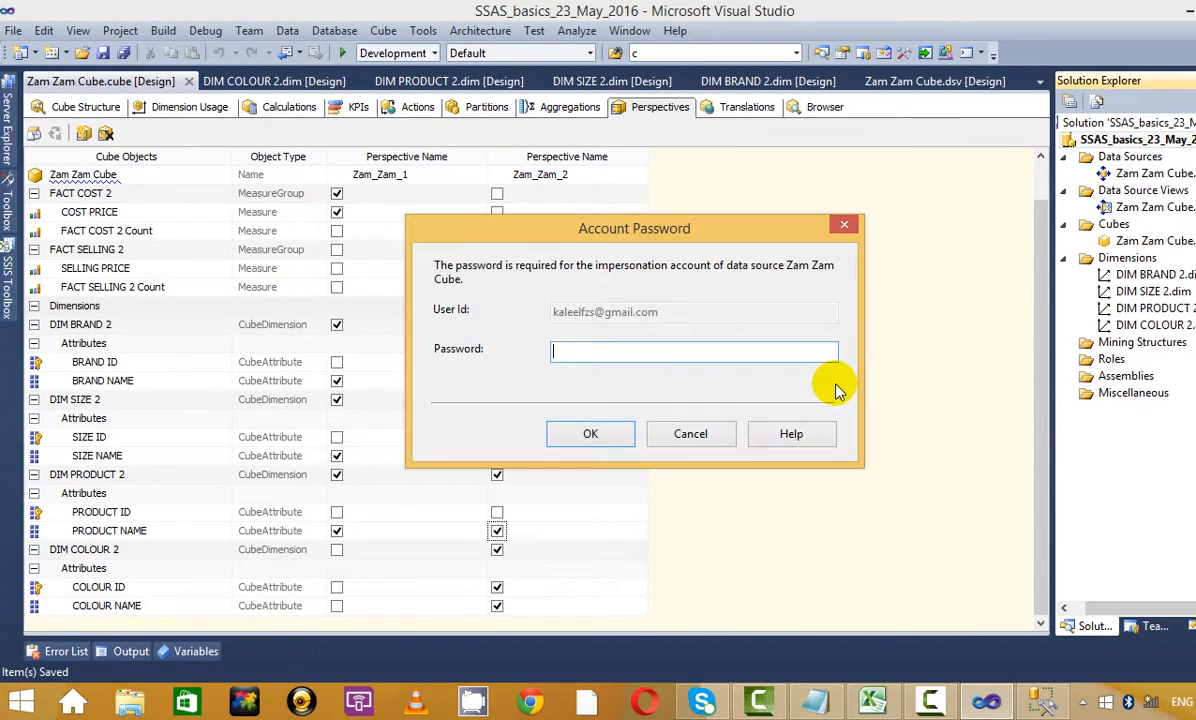
click(654, 349)
text(*)
click(591, 437)
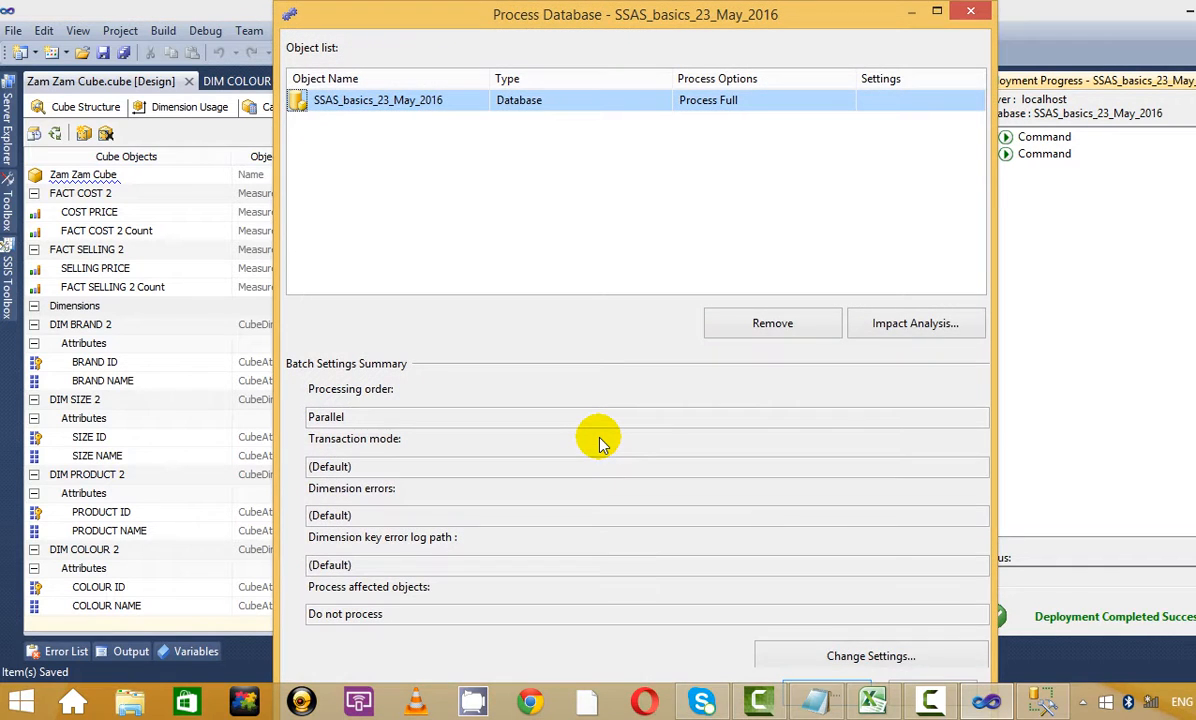
Run full processing of SSAS_basics_23_May_2016 and close the dialogs once it succeeds
double_click(880, 12)
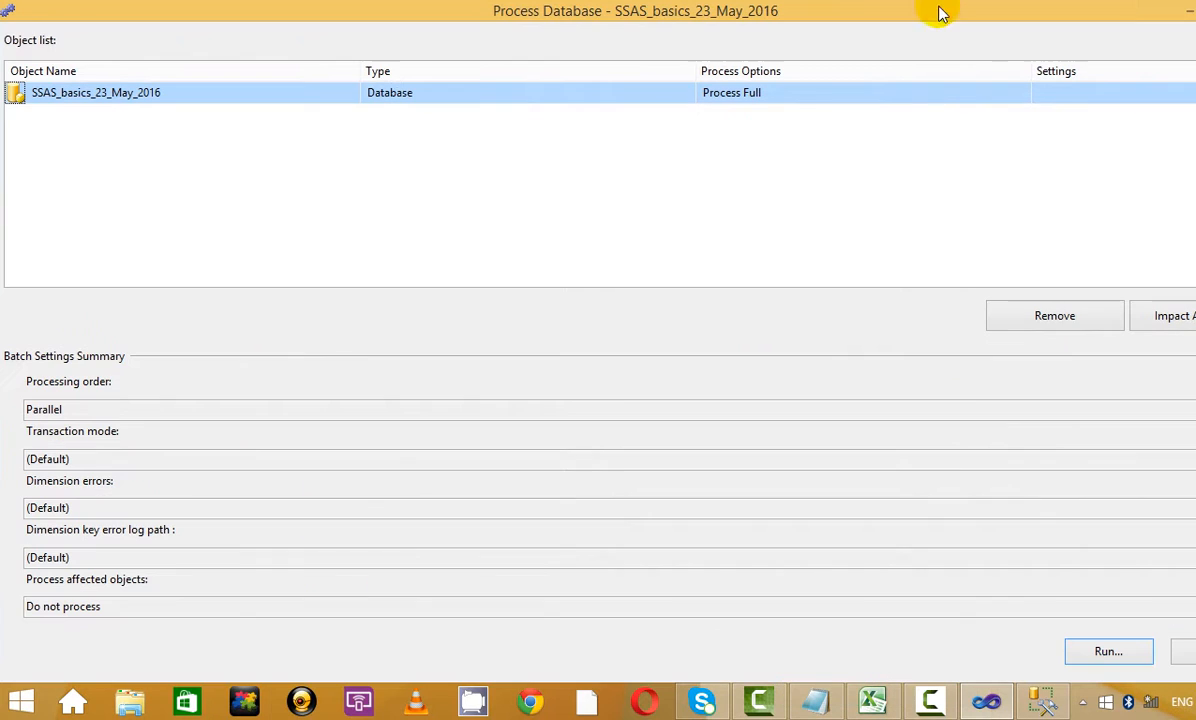
click(1106, 650)
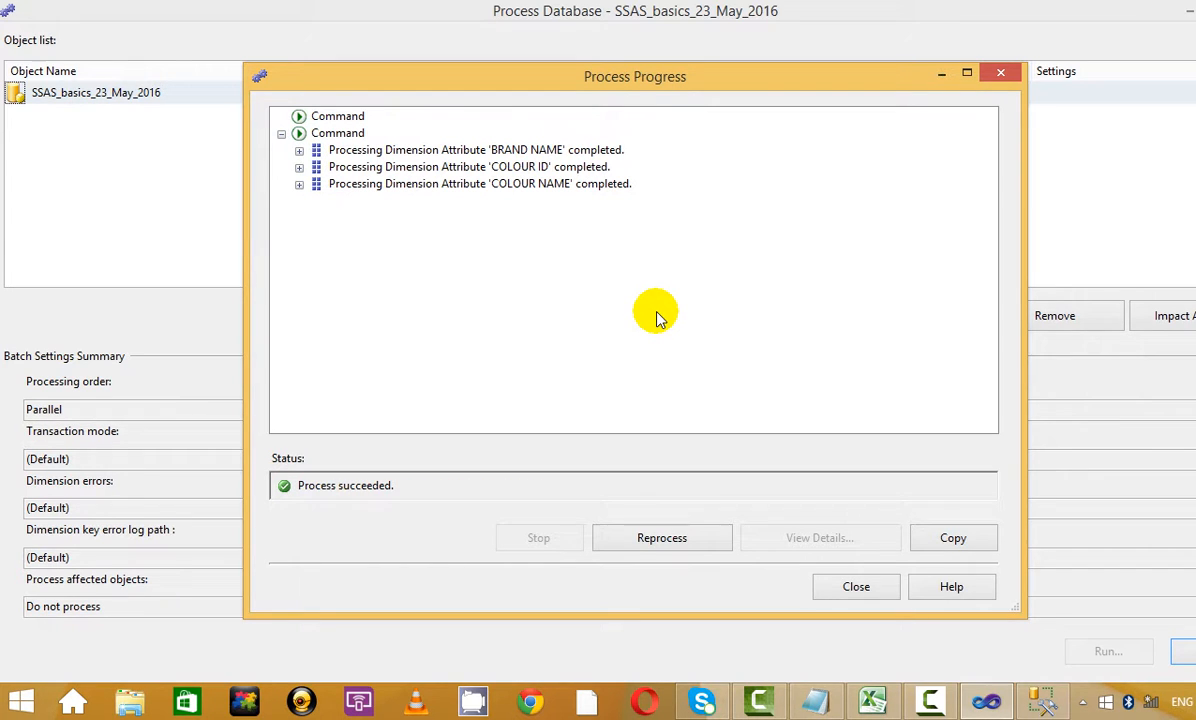
click(852, 587)
click(1183, 651)
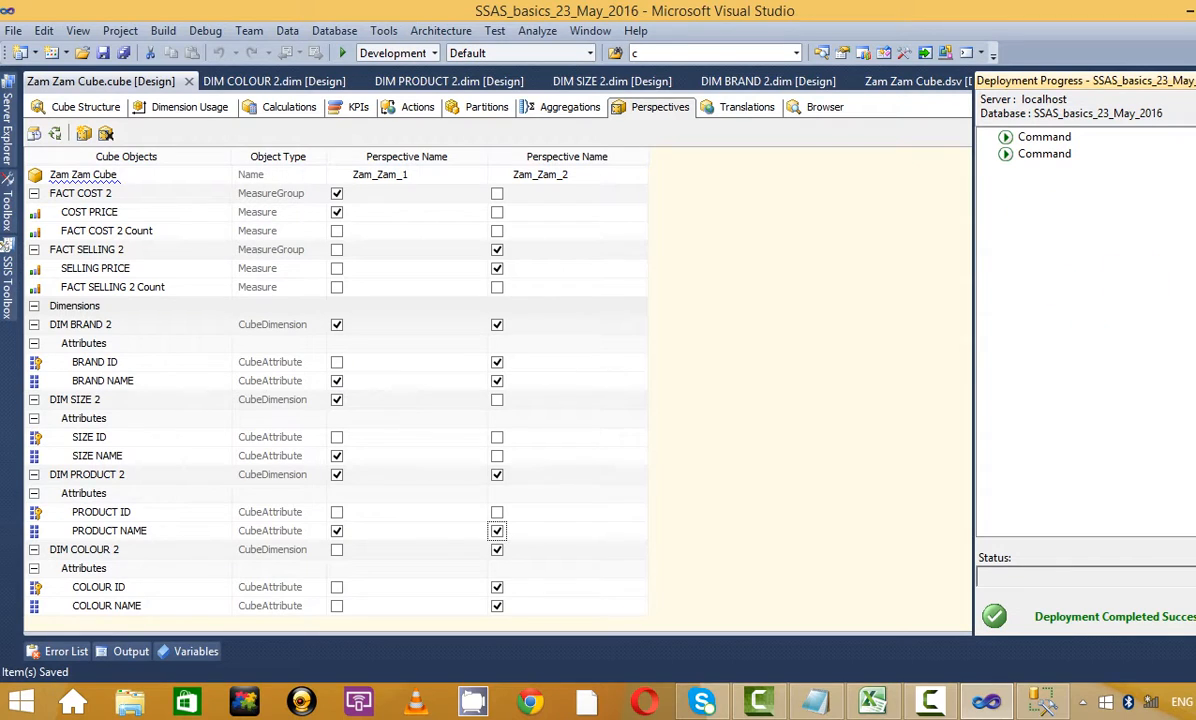
Redeploy the project for processing, confirming the overwrite of the changed server database
click(1194, 81)
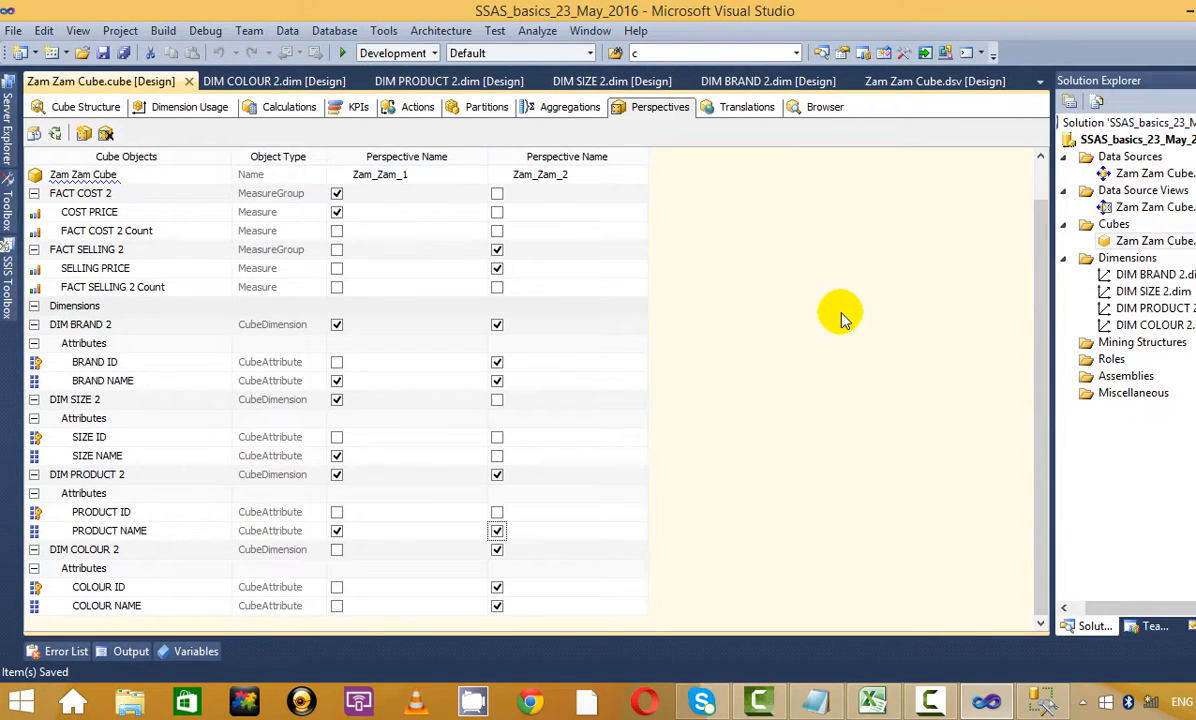
right_click(1096, 139)
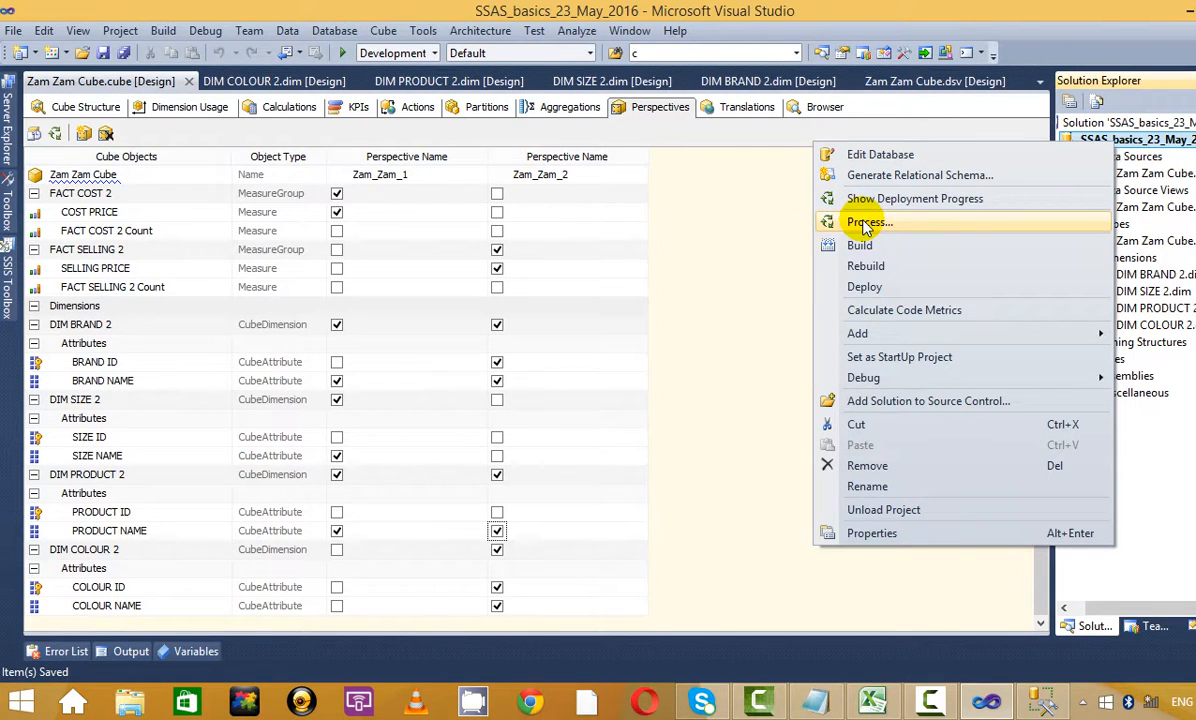
click(865, 224)
click(763, 384)
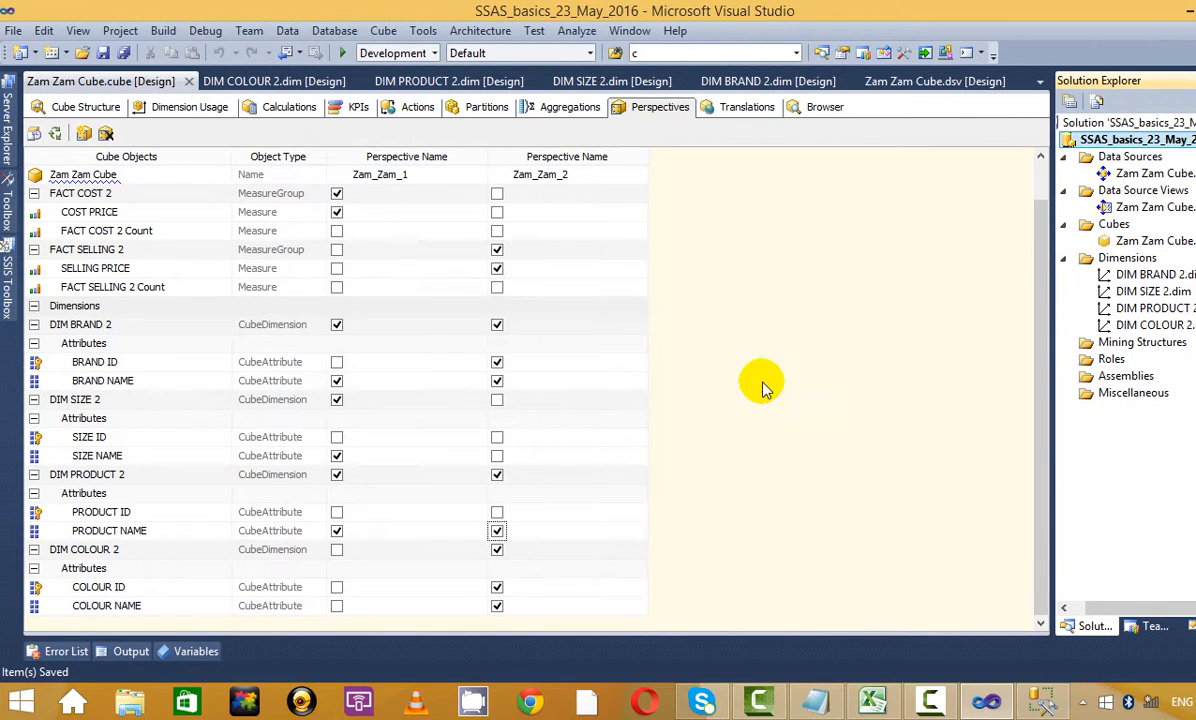
click(855, 387)
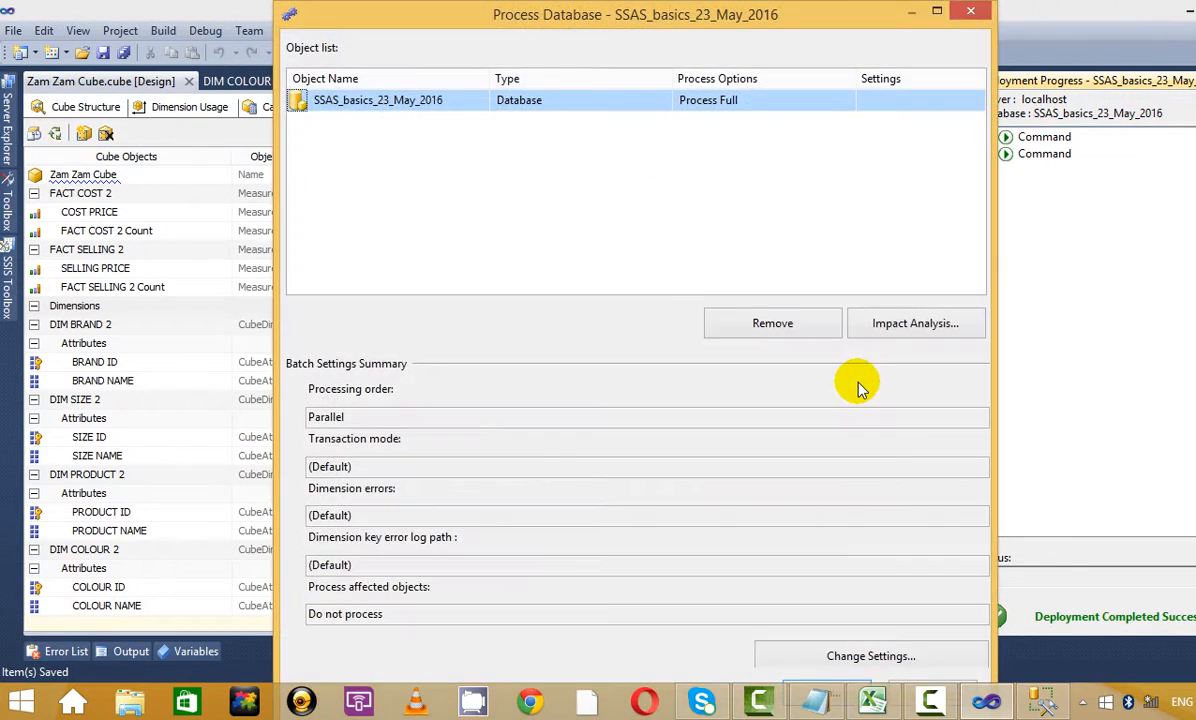
Run full database processing again and close both dialogs after it succeeds
click(936, 11)
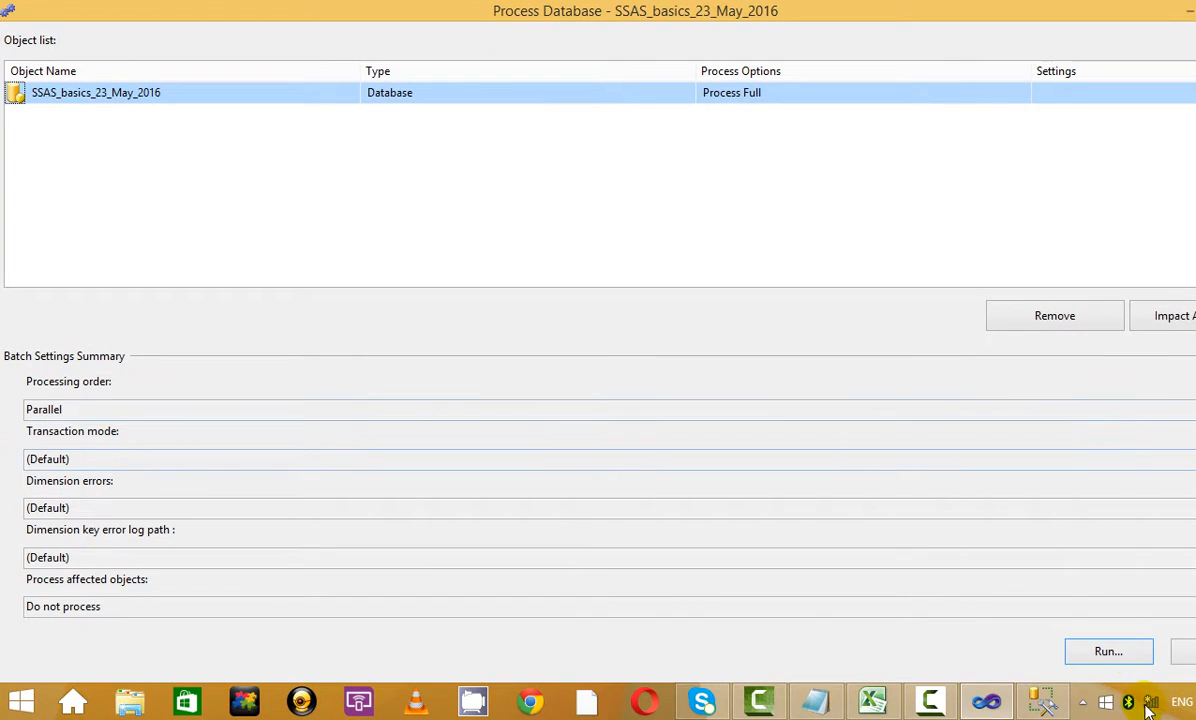
click(1108, 656)
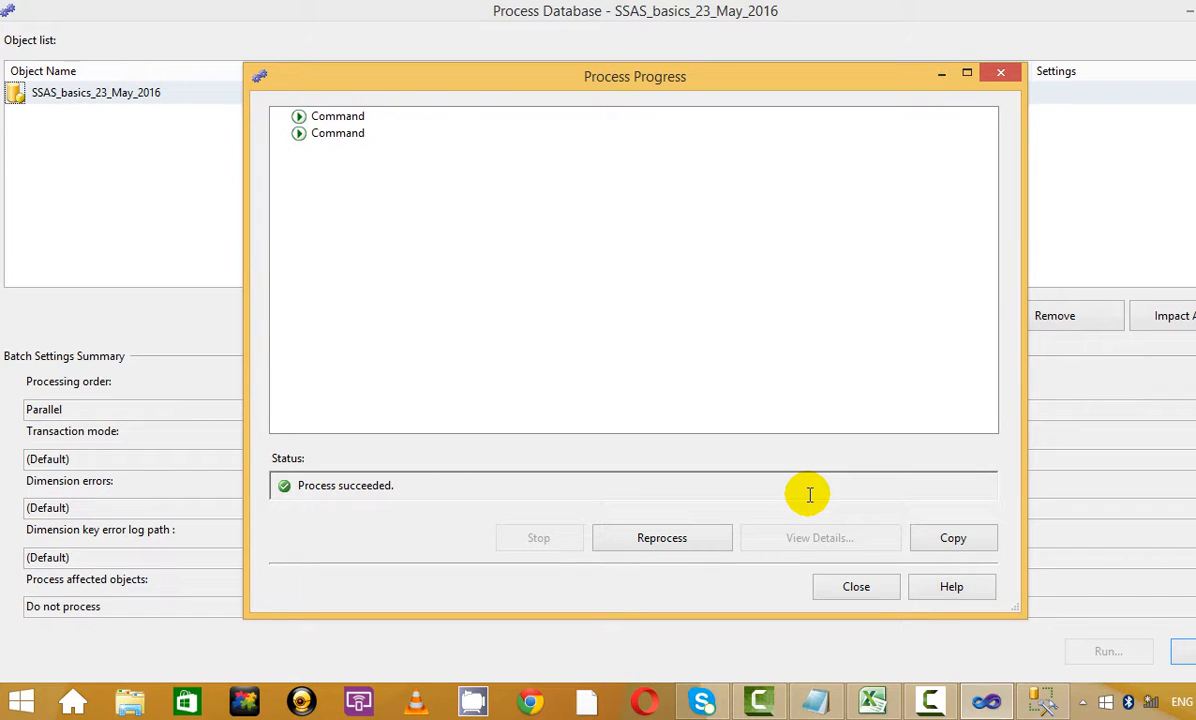
click(860, 590)
click(1184, 652)
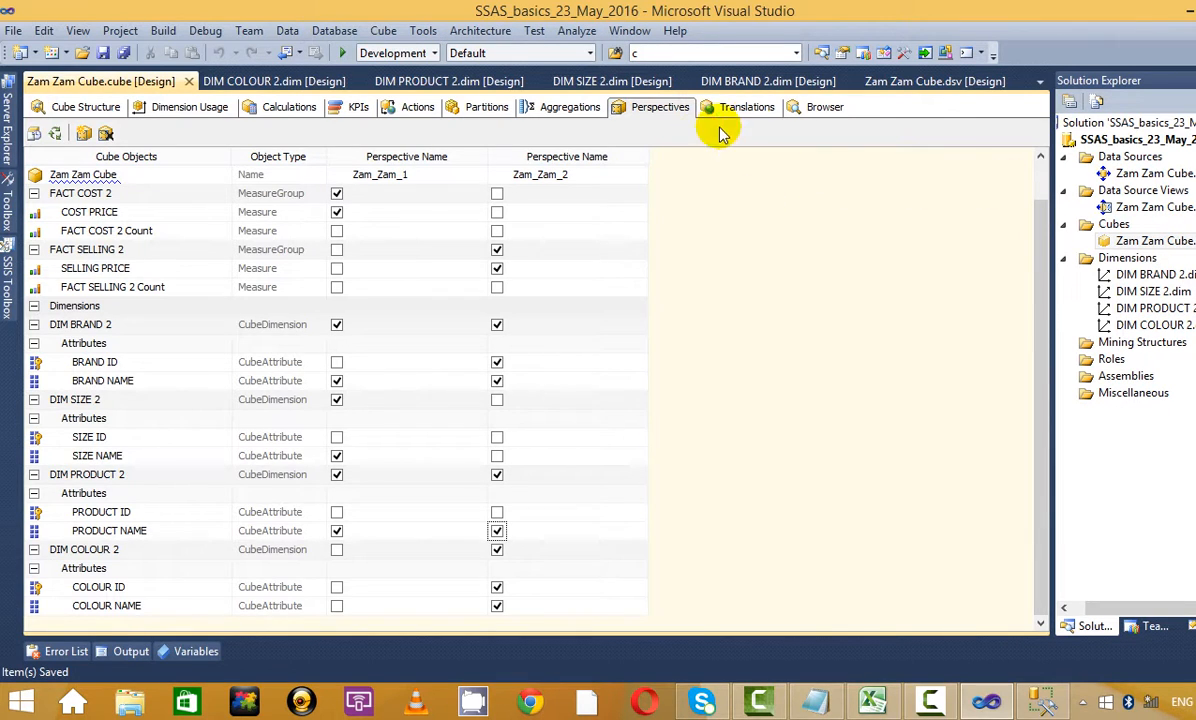
Reconnect the cube browser, dismiss the invalid default measure error, and redeploy over the server database
click(825, 107)
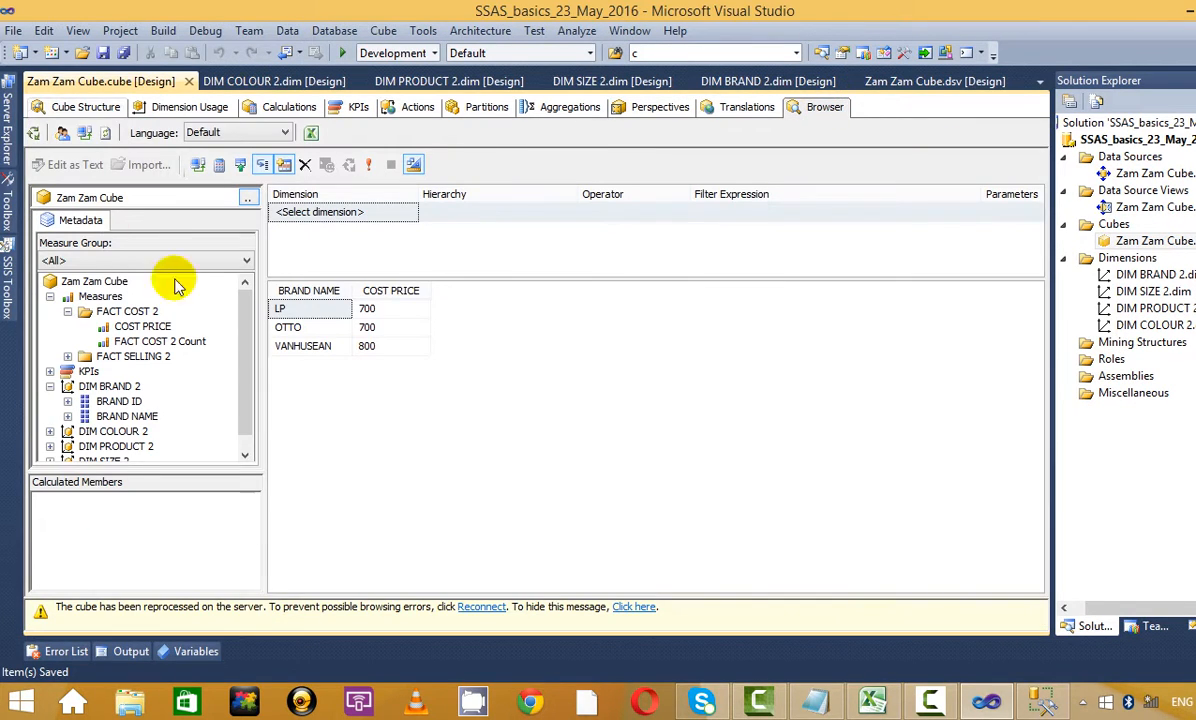
click(482, 606)
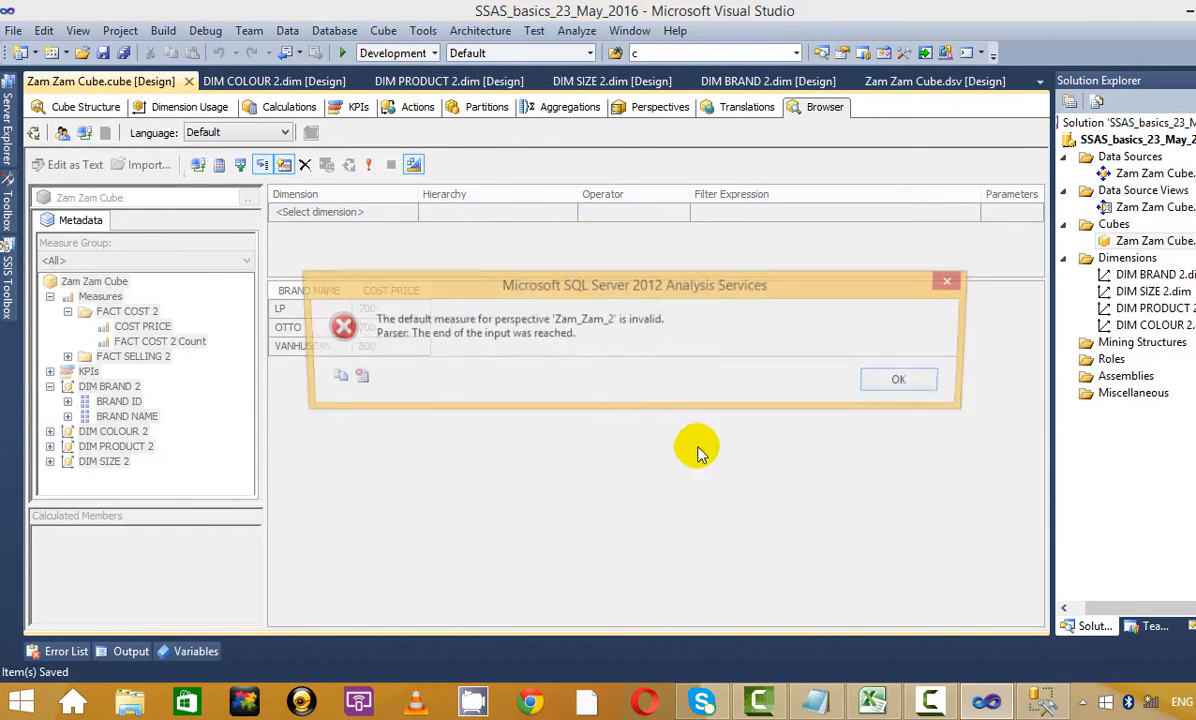
click(907, 382)
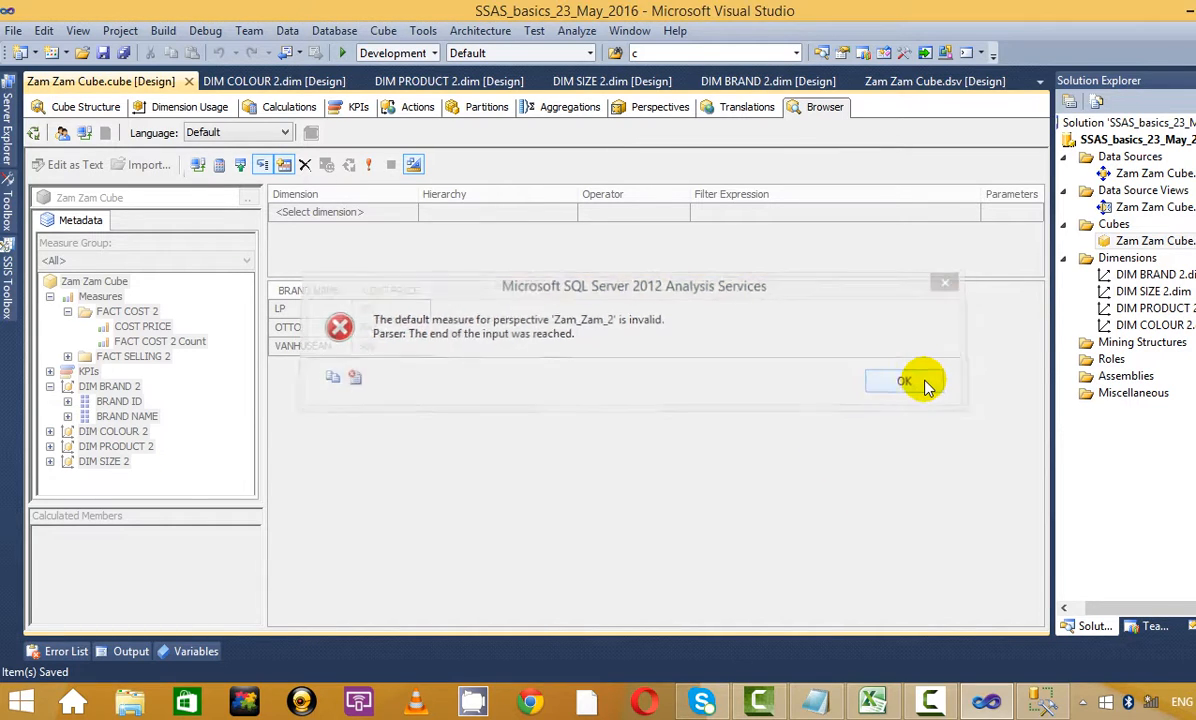
click(34, 134)
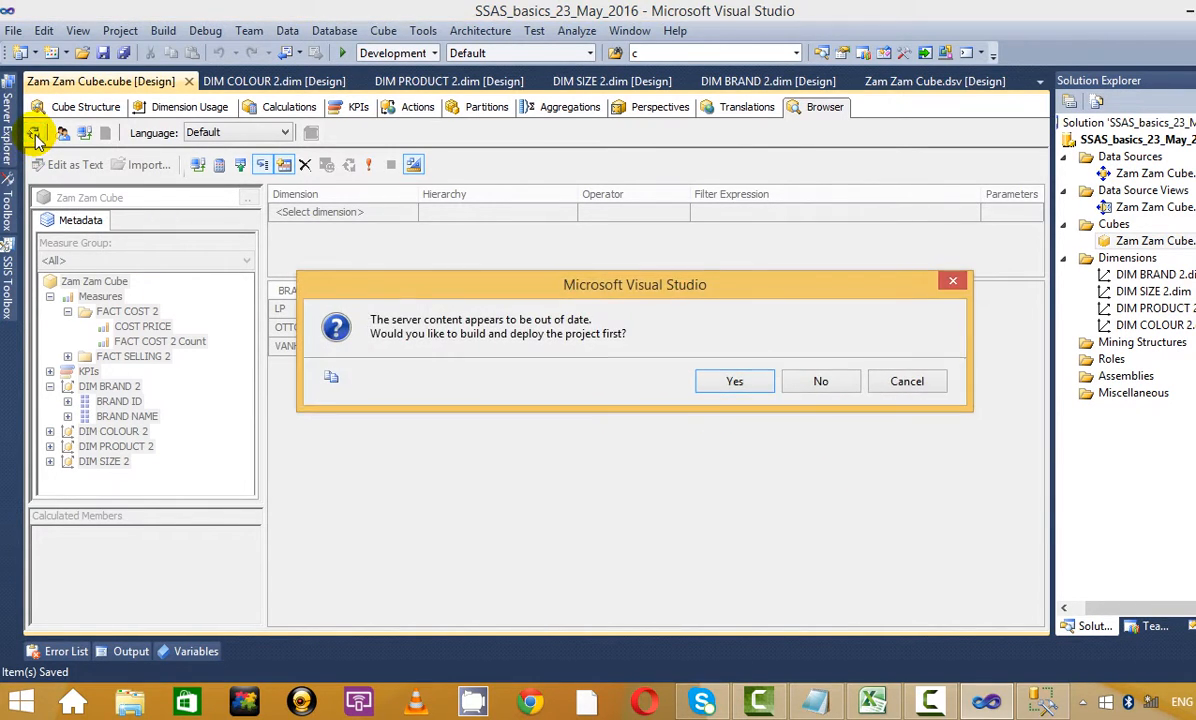
click(739, 382)
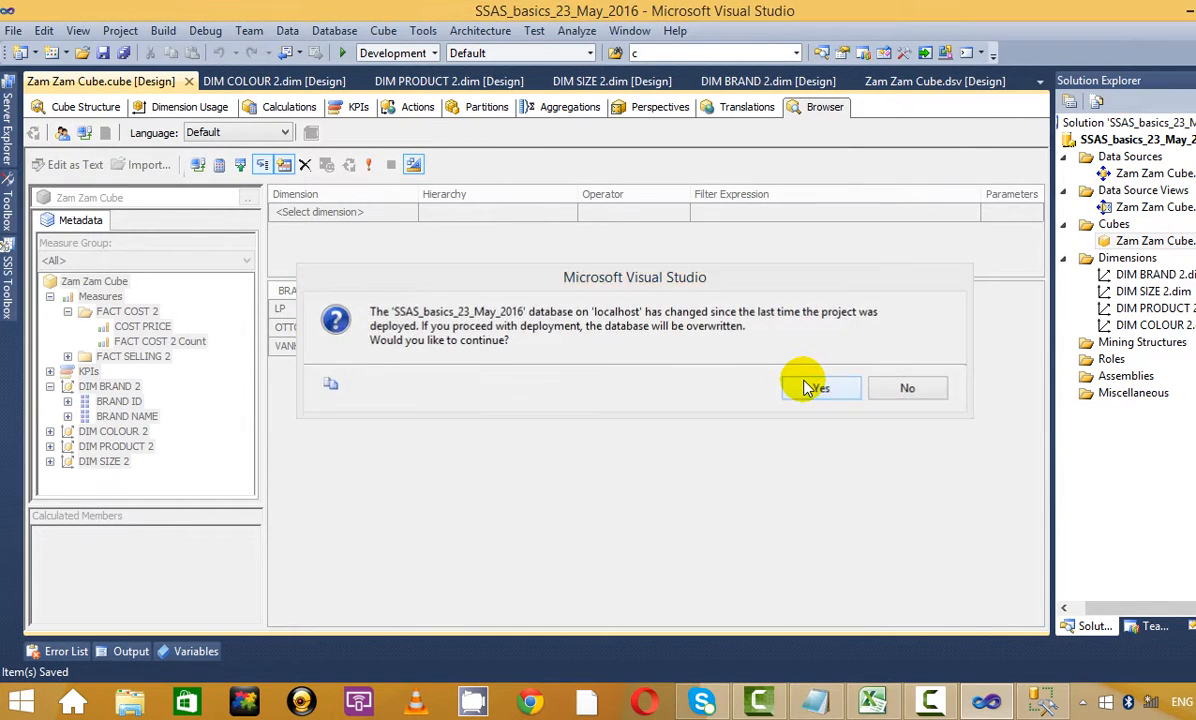
click(806, 386)
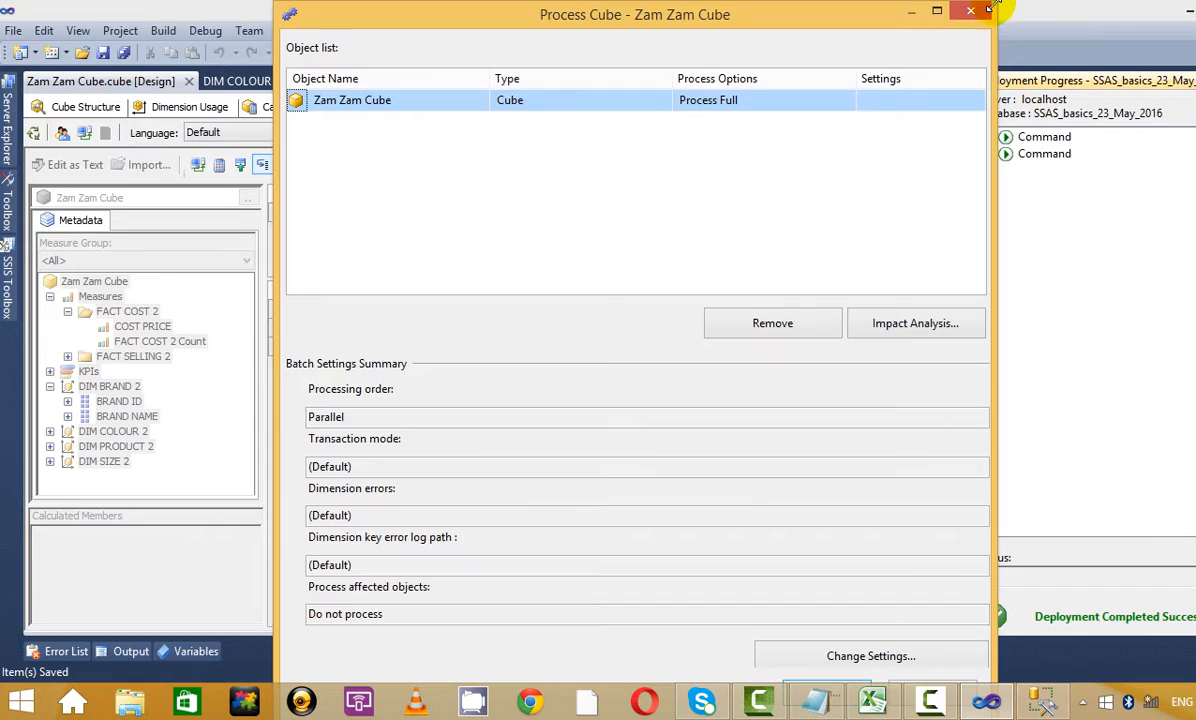
Fully process the Zam Zam Cube and close the dialogs once it succeeds
click(972, 17)
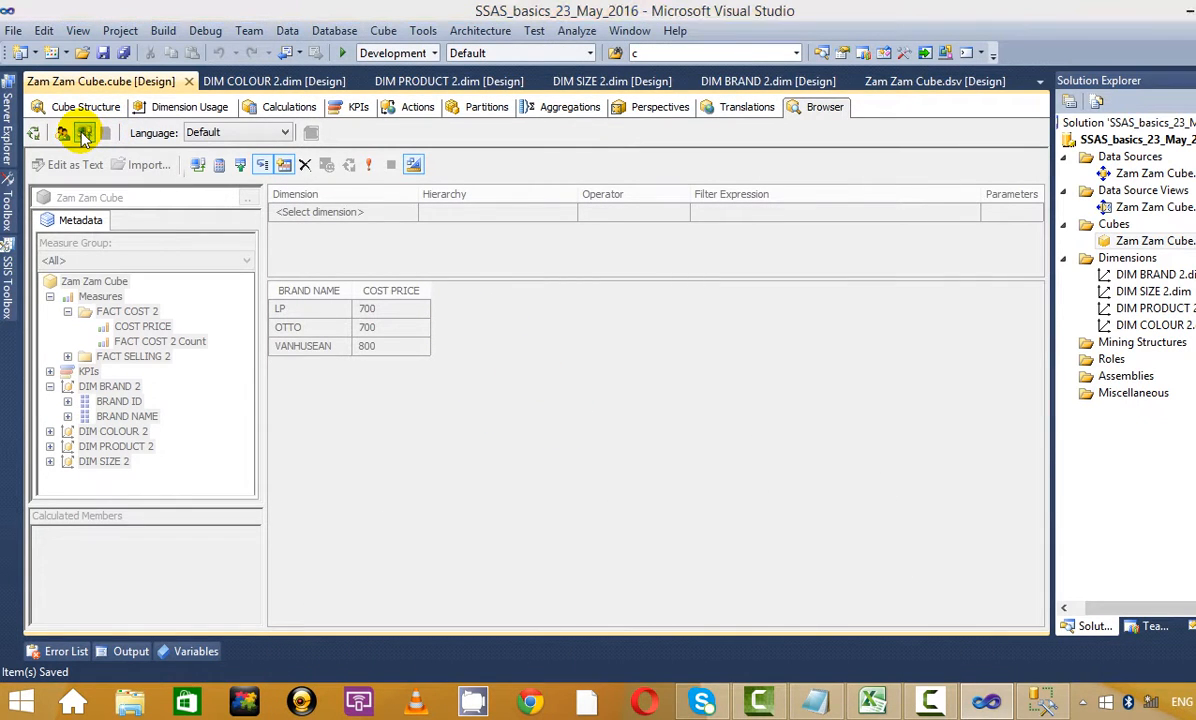
click(84, 134)
click(904, 380)
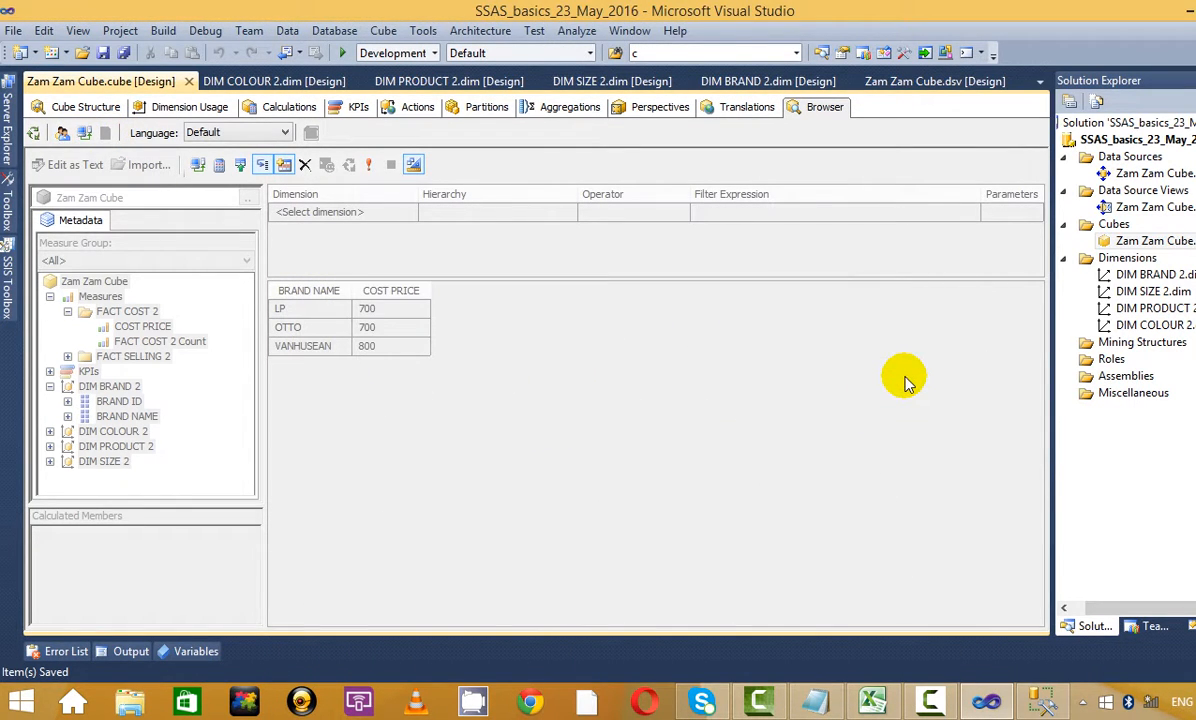
click(33, 132)
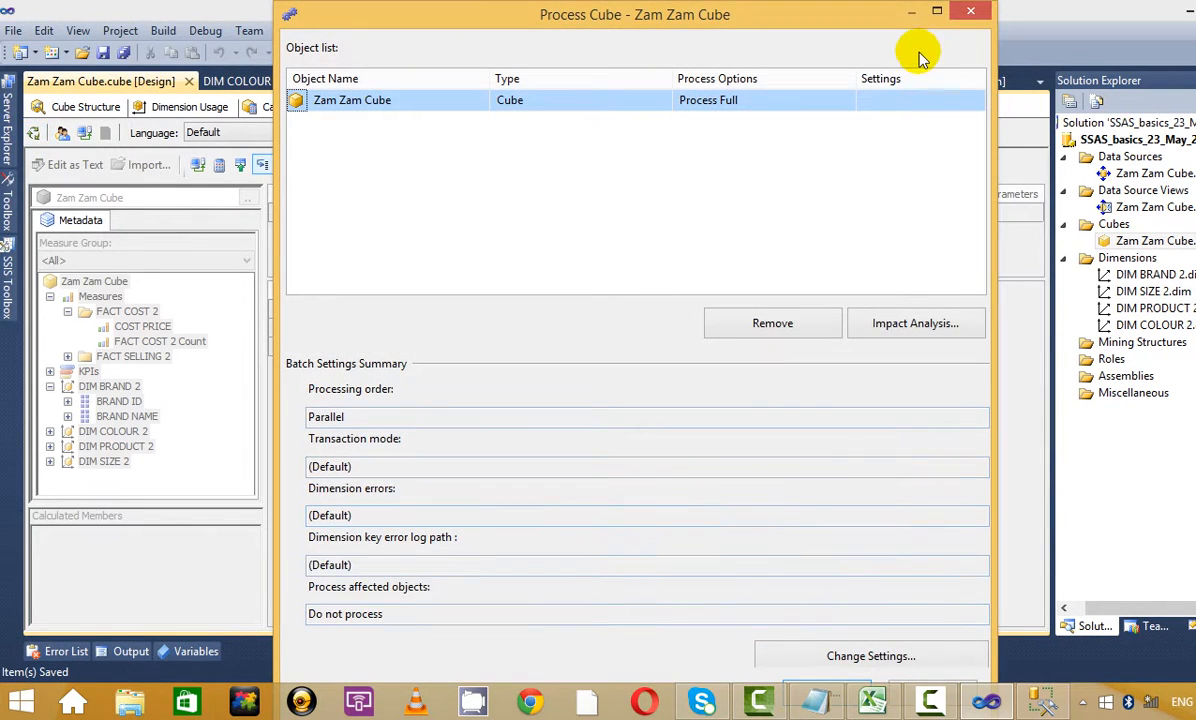
click(936, 10)
click(1106, 652)
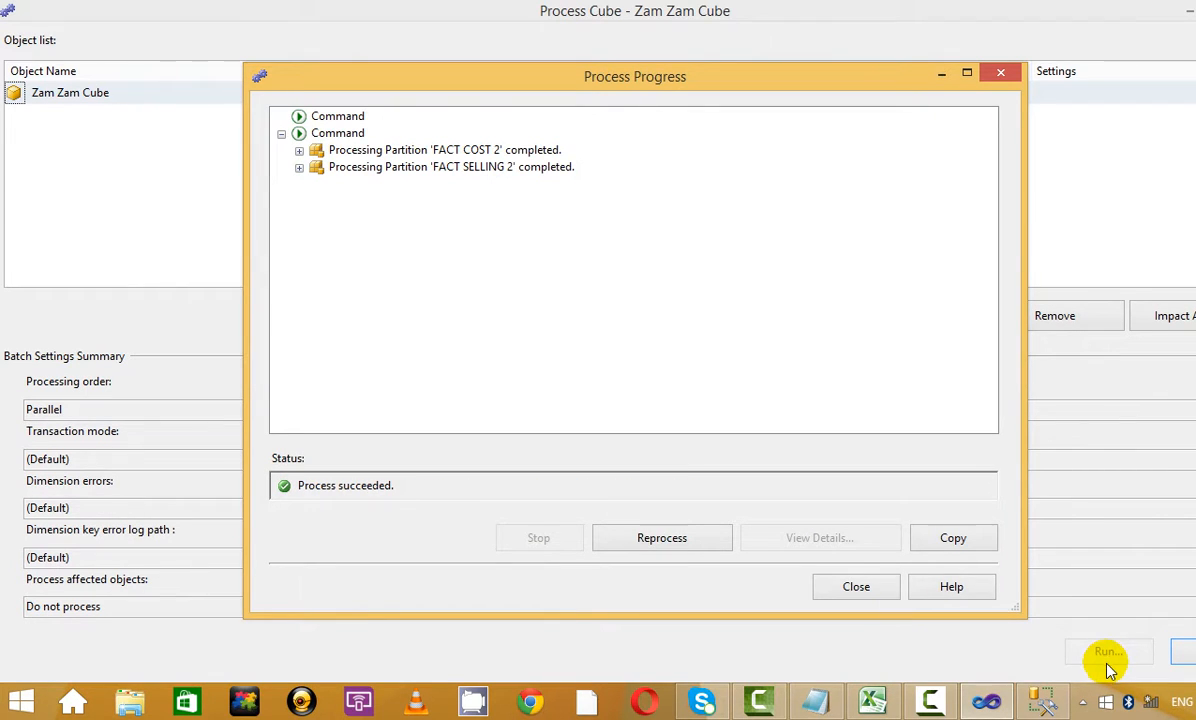
click(850, 585)
click(1183, 652)
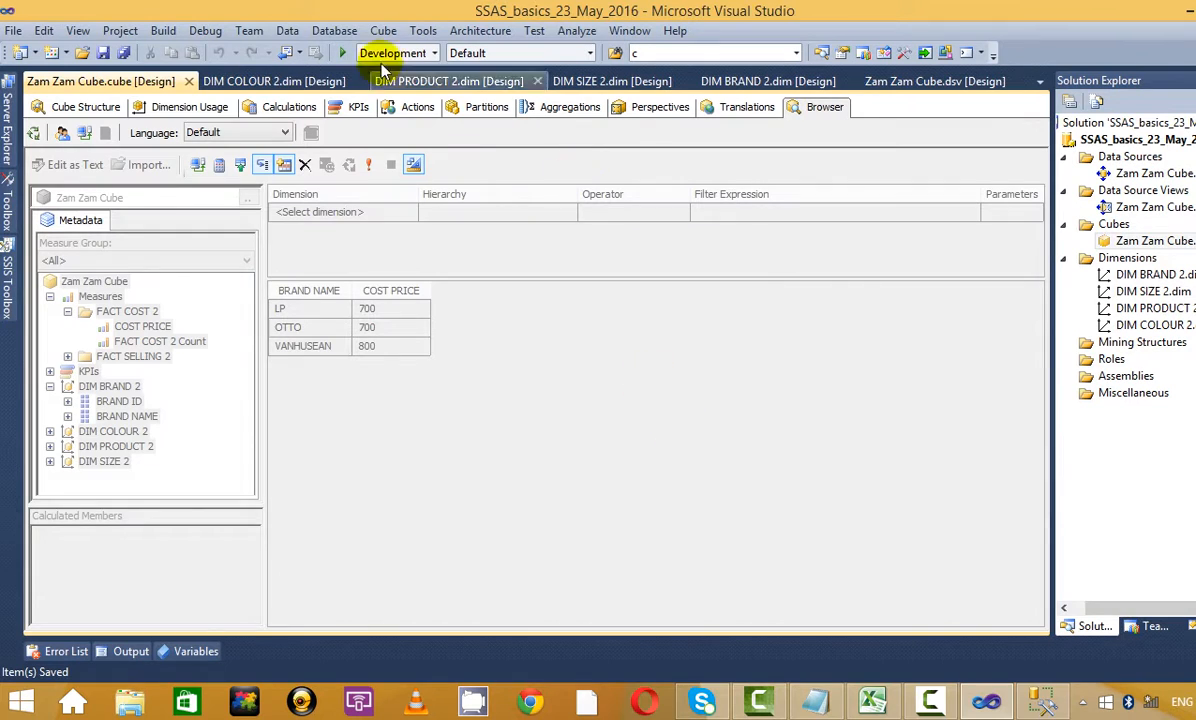
Reconnect the browser to show COST PRICE by BRAND NAME, dismissing the default measure error
click(66, 108)
click(825, 108)
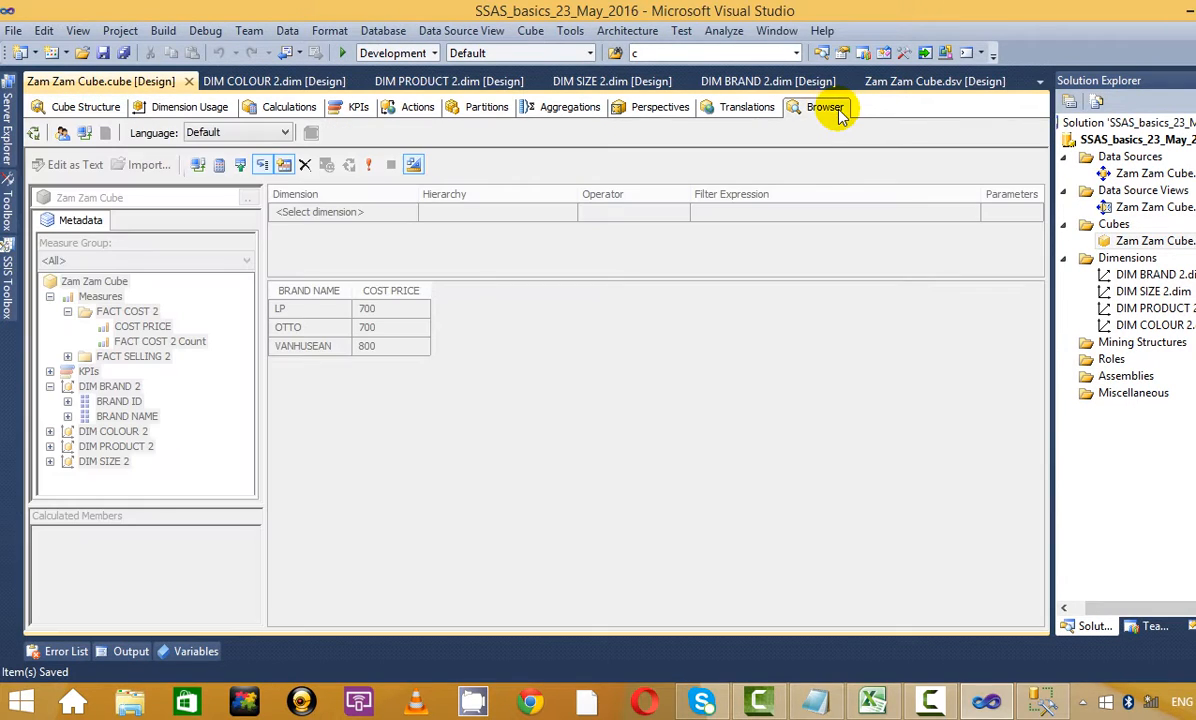
click(84, 133)
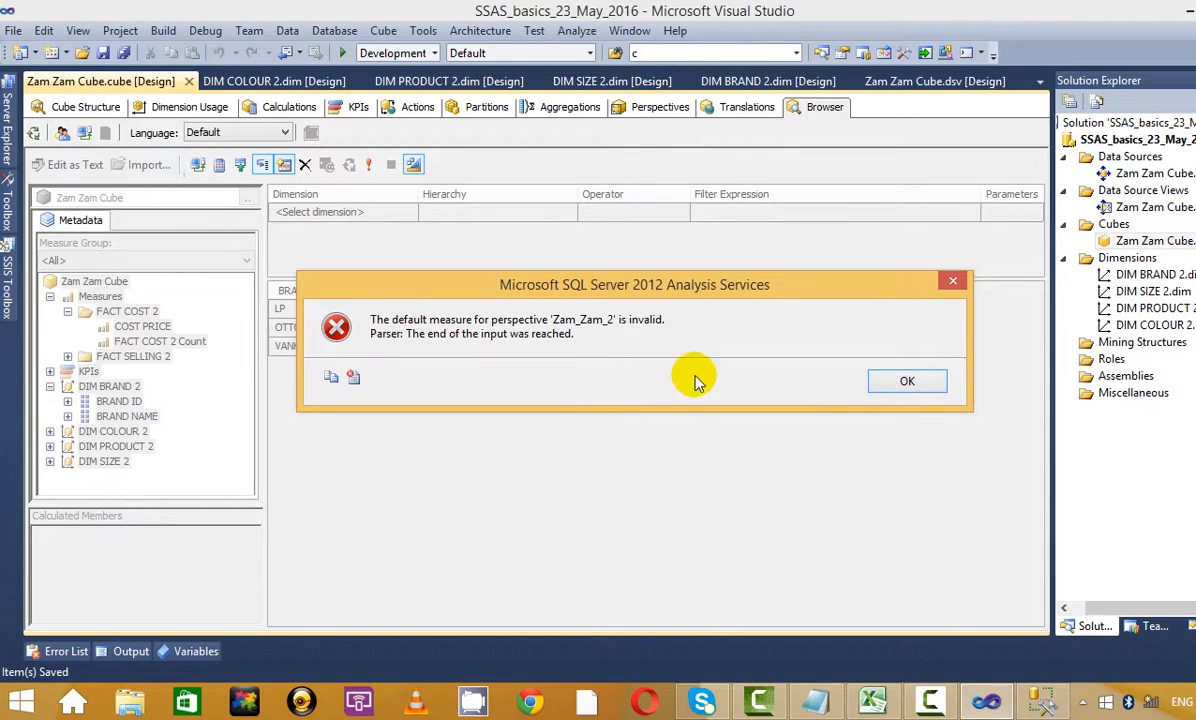
click(908, 384)
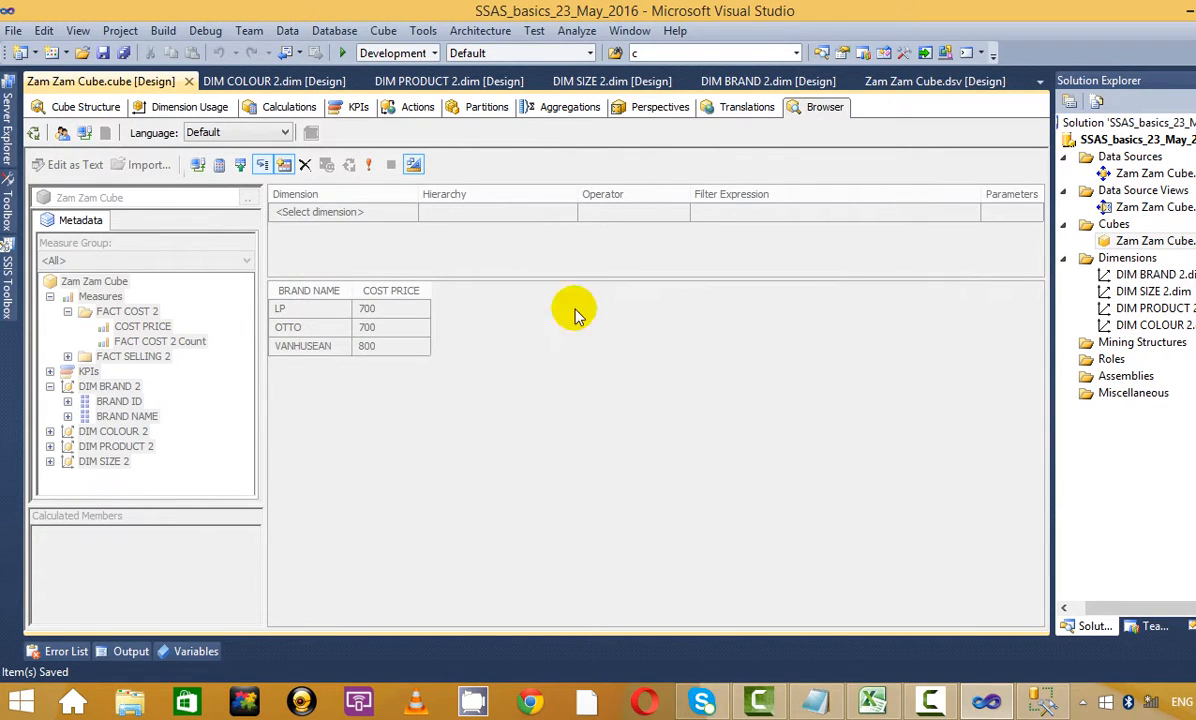
Rename the second perspective to Zam_Zam_5 in the cube's perspectives grid
click(665, 112)
click(588, 174)
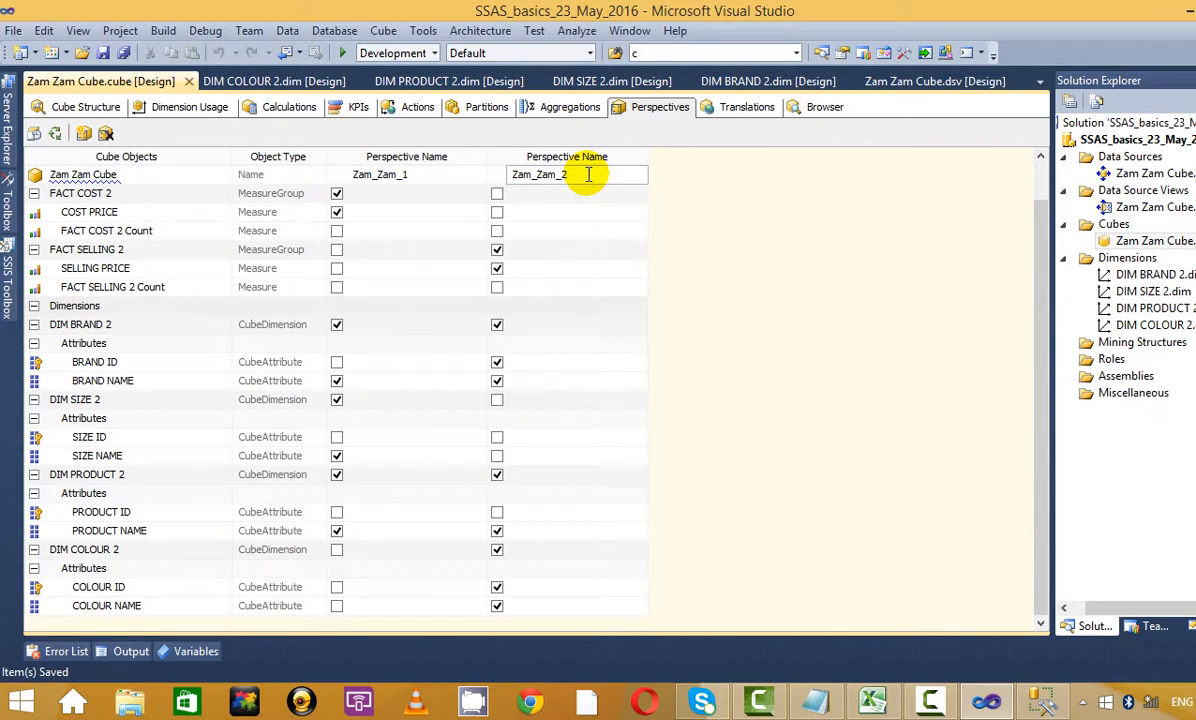
click(588, 308)
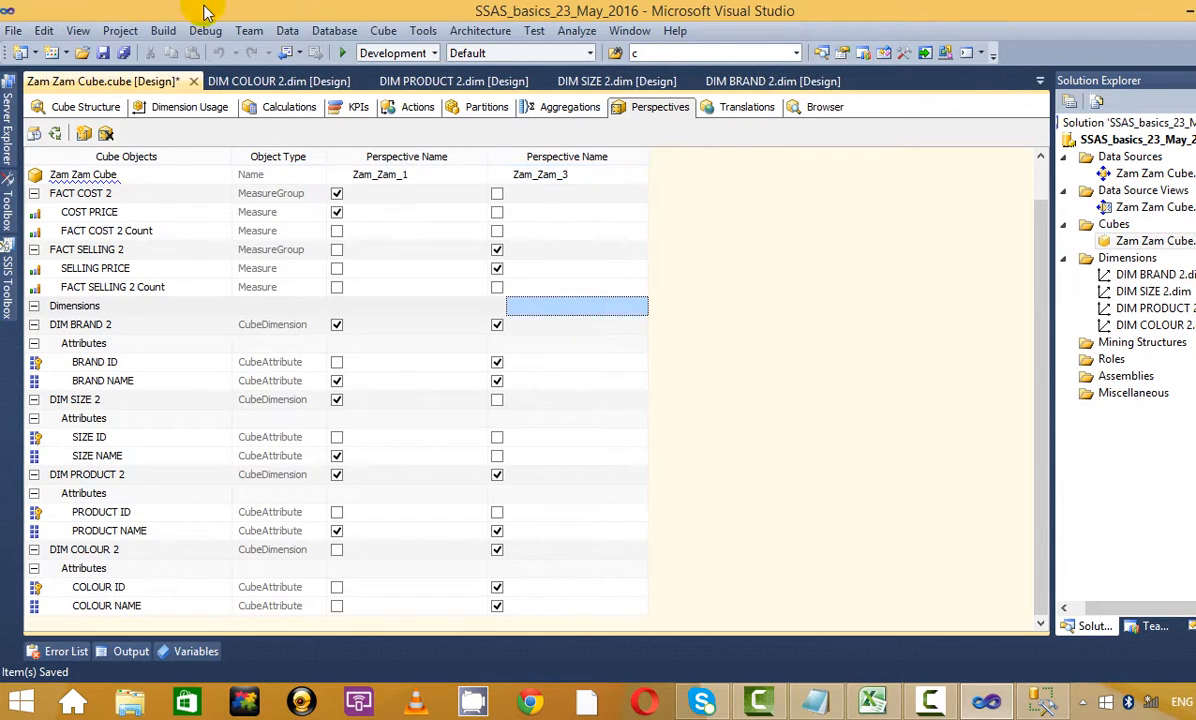
click(593, 174)
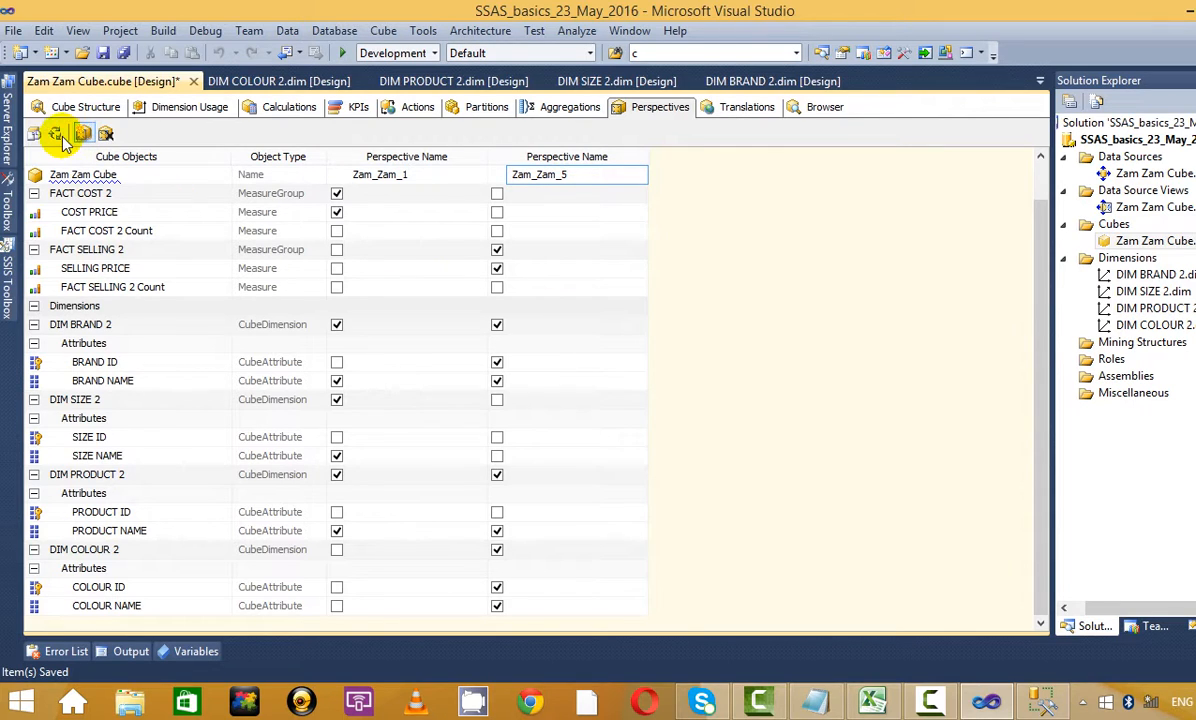
Build, deploy and fully process the project's cube database, overwriting the deployed copy
right_click(1072, 139)
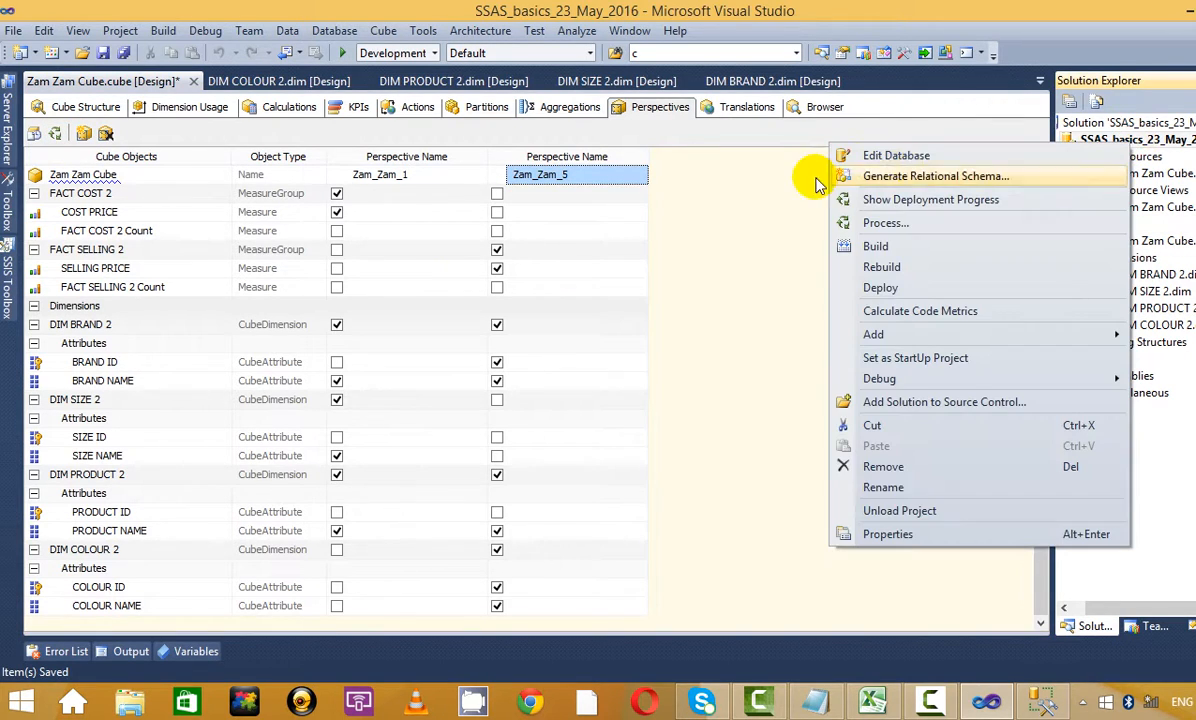
click(820, 224)
click(740, 382)
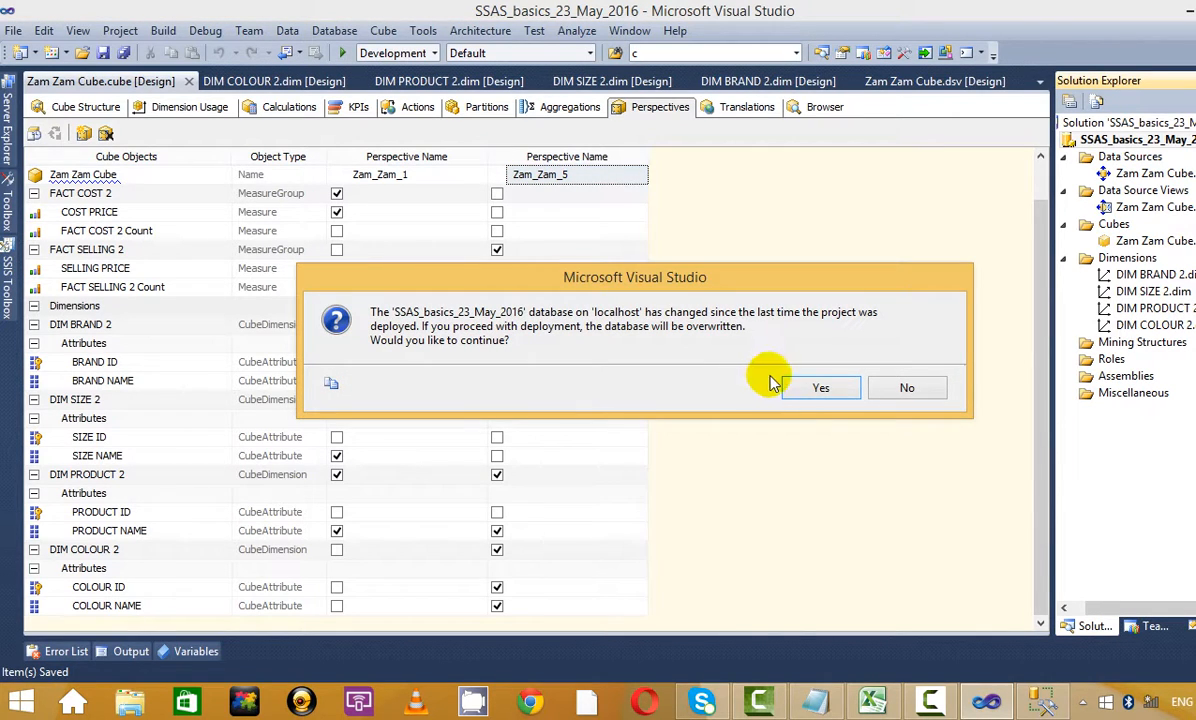
click(815, 388)
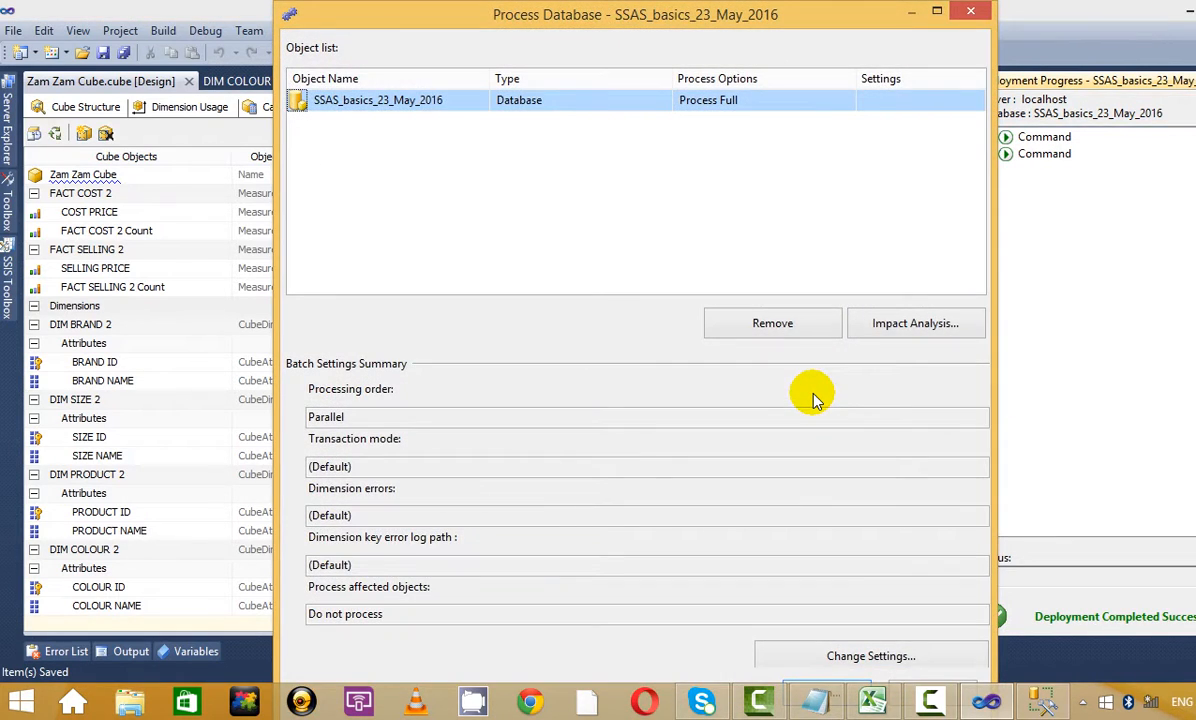
double_click(880, 12)
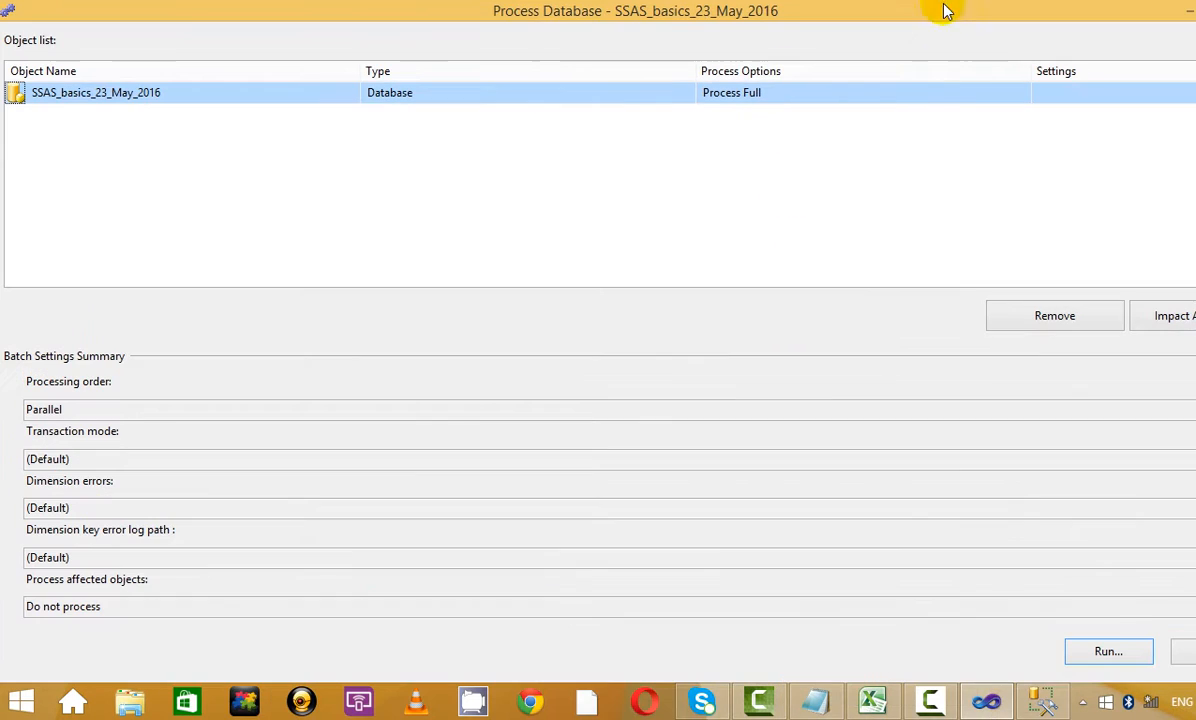
click(1106, 647)
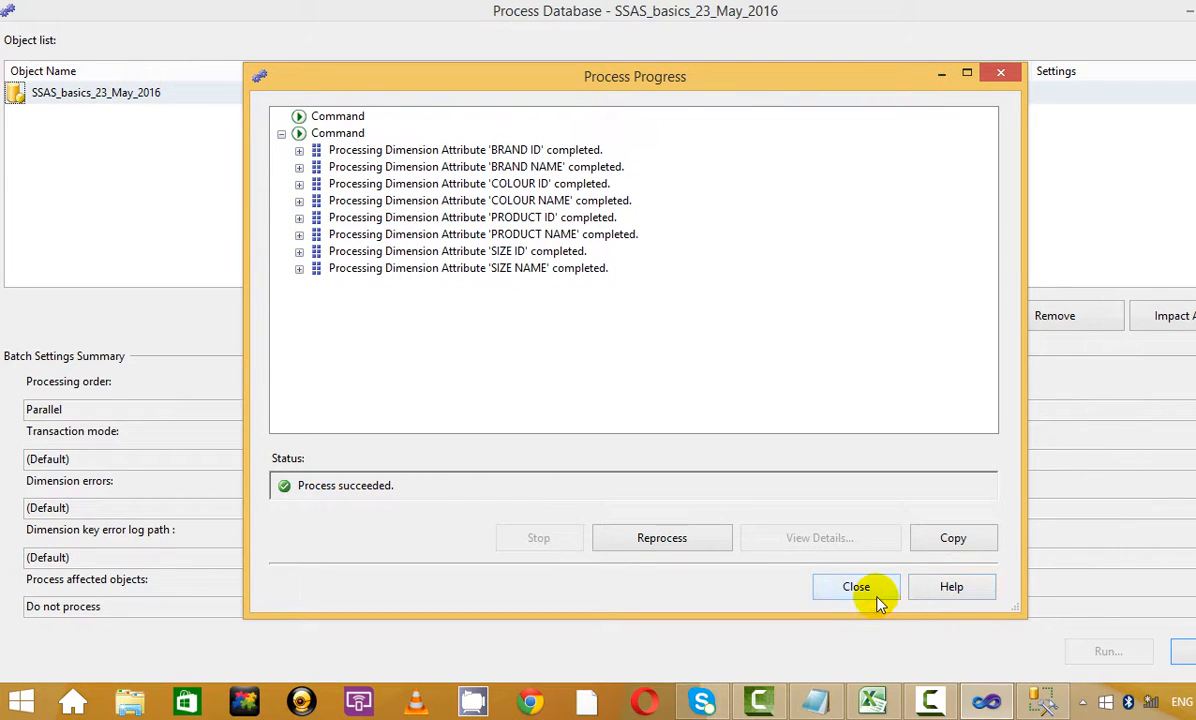
click(860, 589)
key(Return)
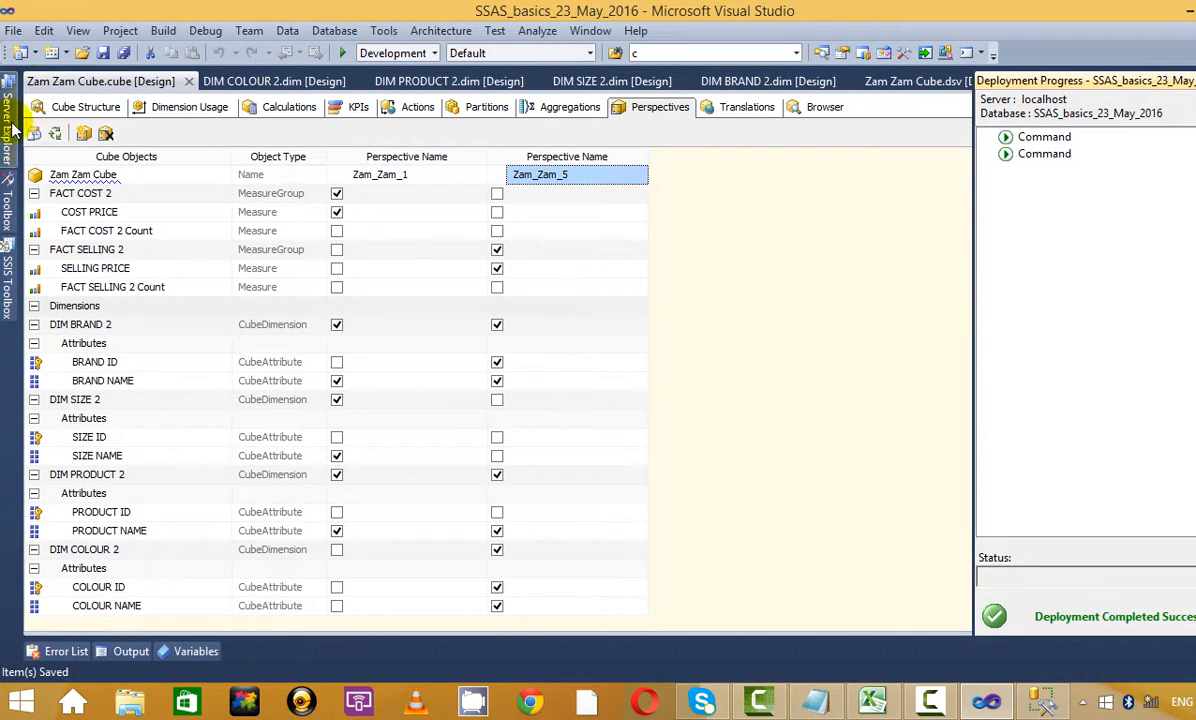
Reconnect the cube browser, dismiss the invalid default measure error, and return to Perspectives
click(82, 110)
click(805, 107)
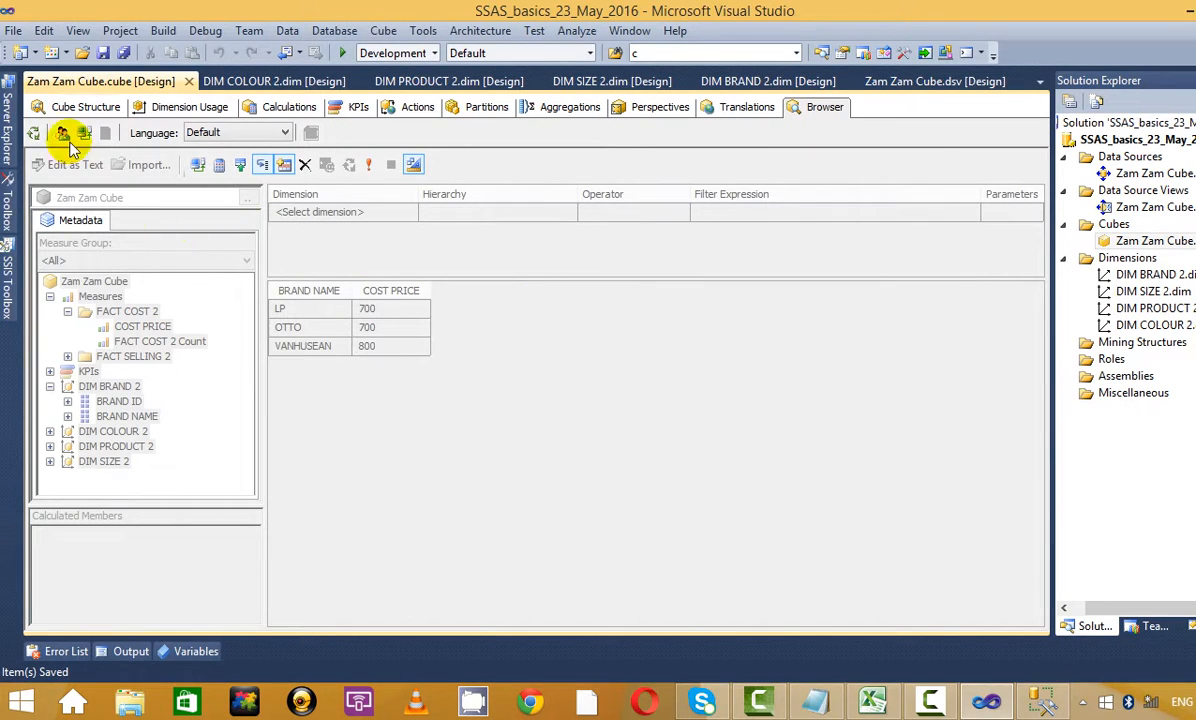
click(35, 134)
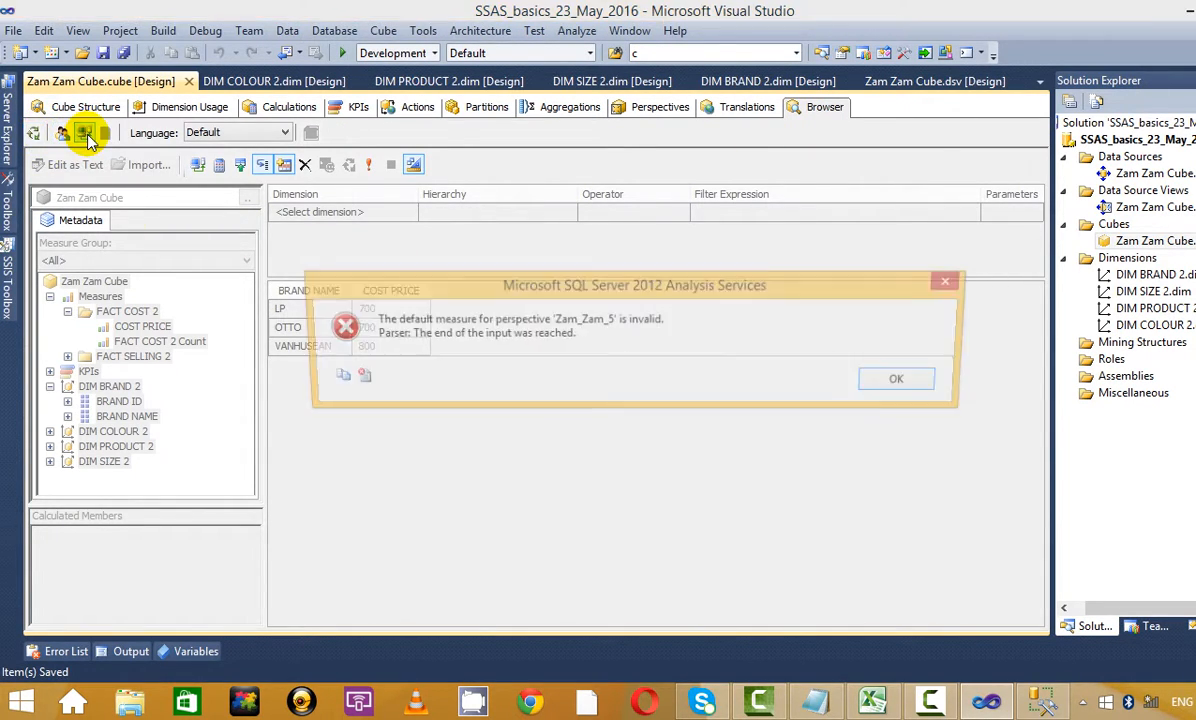
click(890, 383)
click(672, 107)
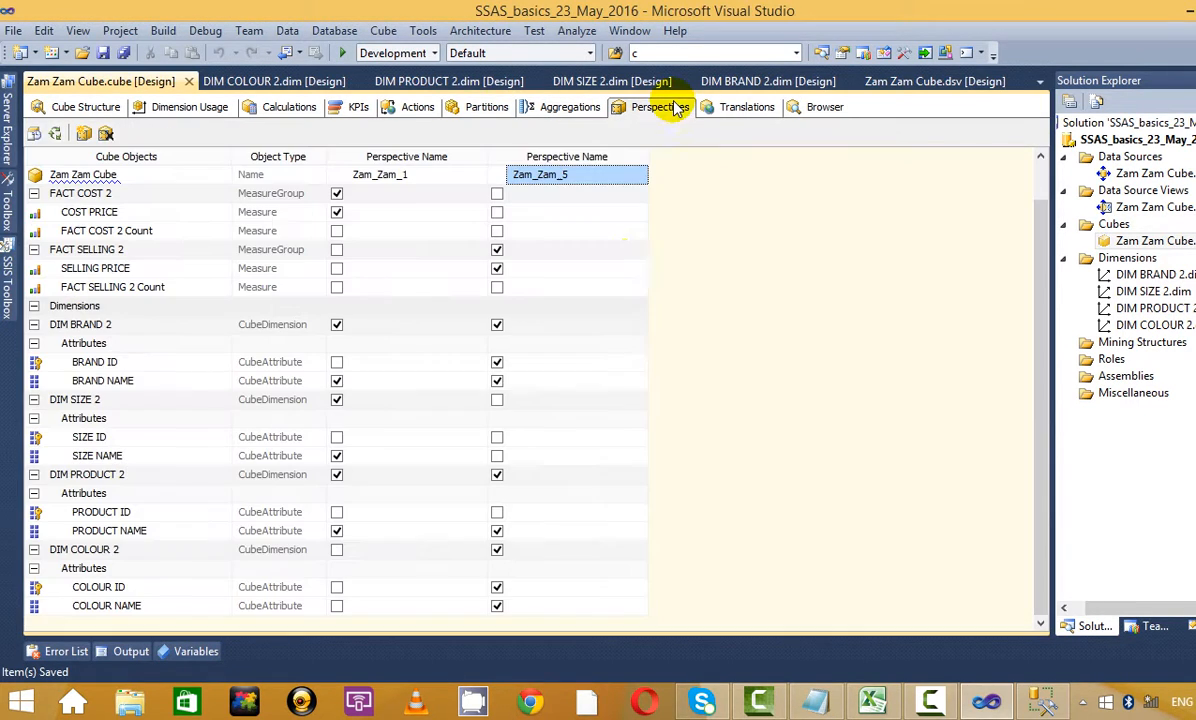
Delete the Zam_Zam_5 perspective from the cube
right_click(588, 158)
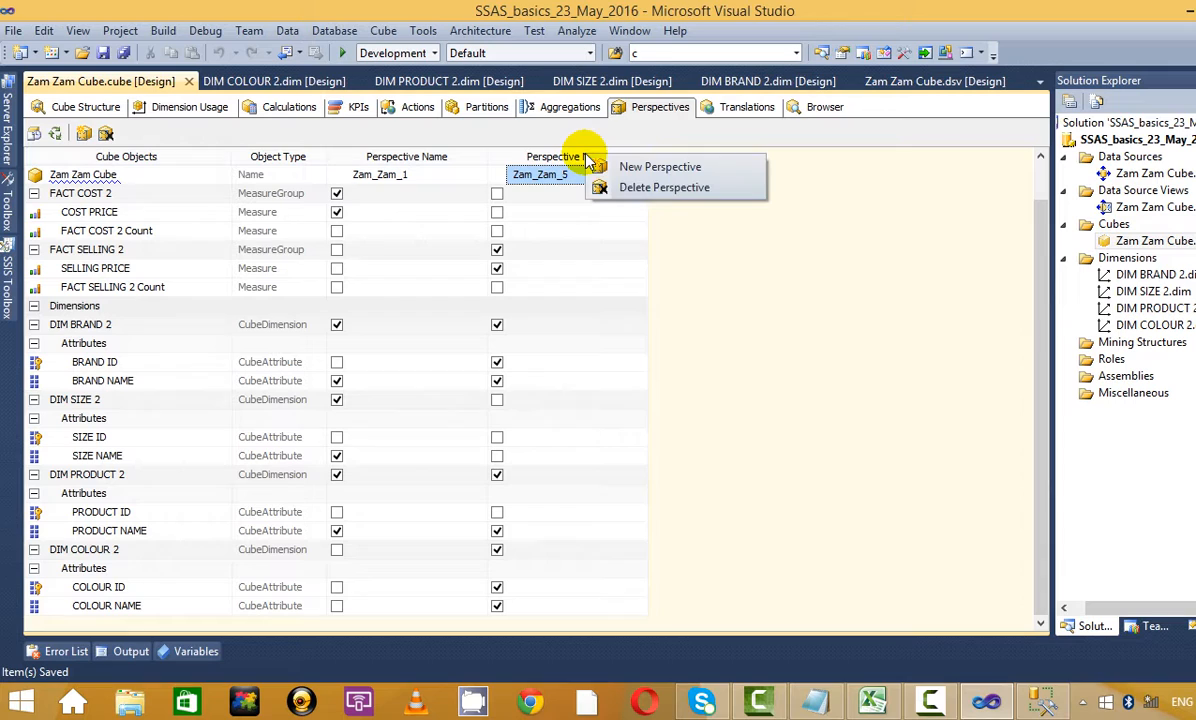
click(645, 188)
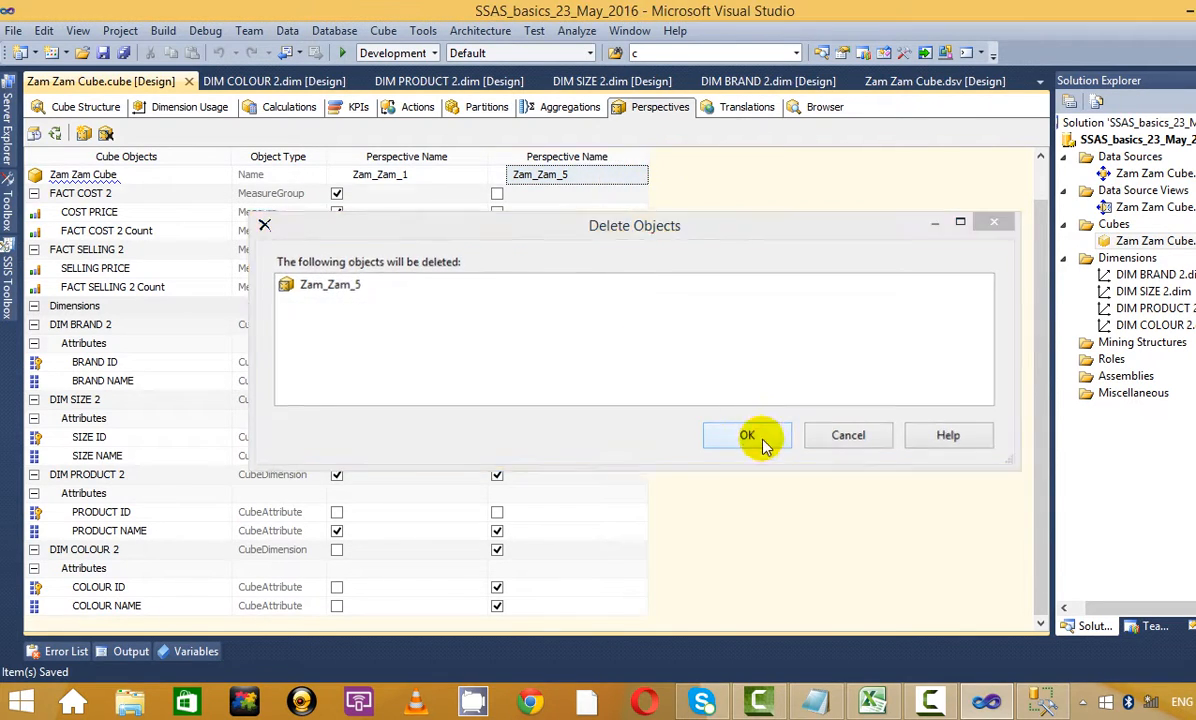
click(760, 440)
click(825, 107)
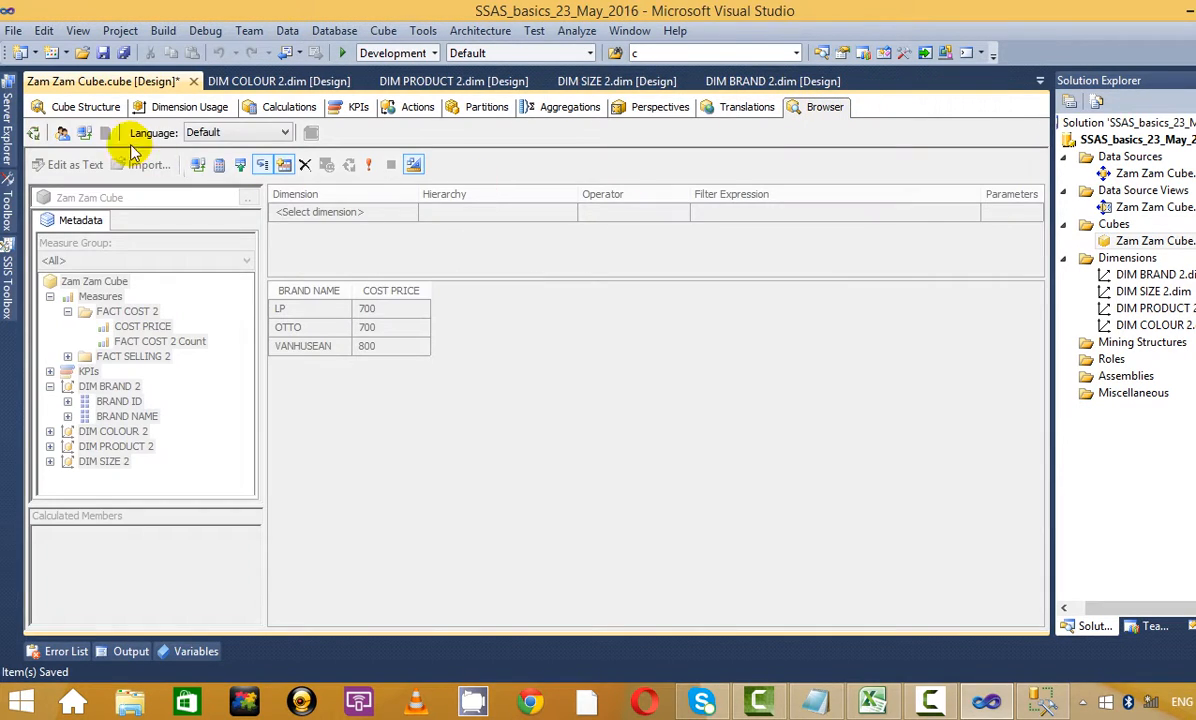
click(68, 106)
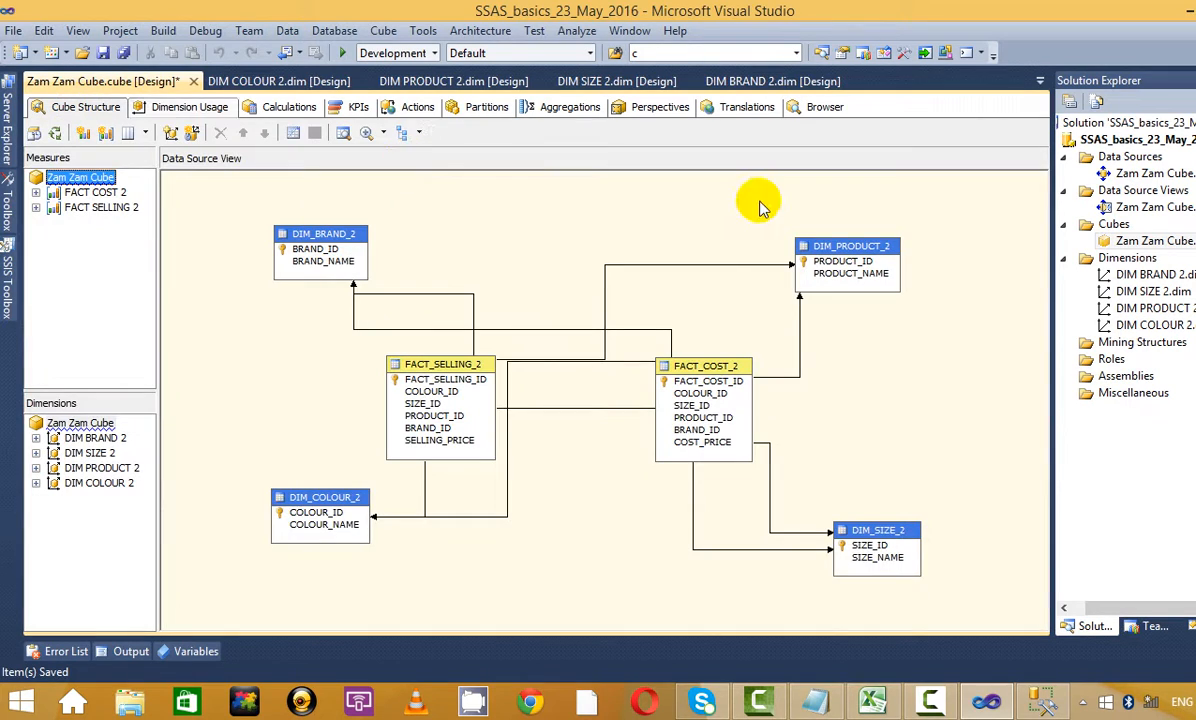
Redeploy and fully process the SSAS project's database, then return to the cube browser
click(1143, 140)
right_click(1143, 140)
click(830, 219)
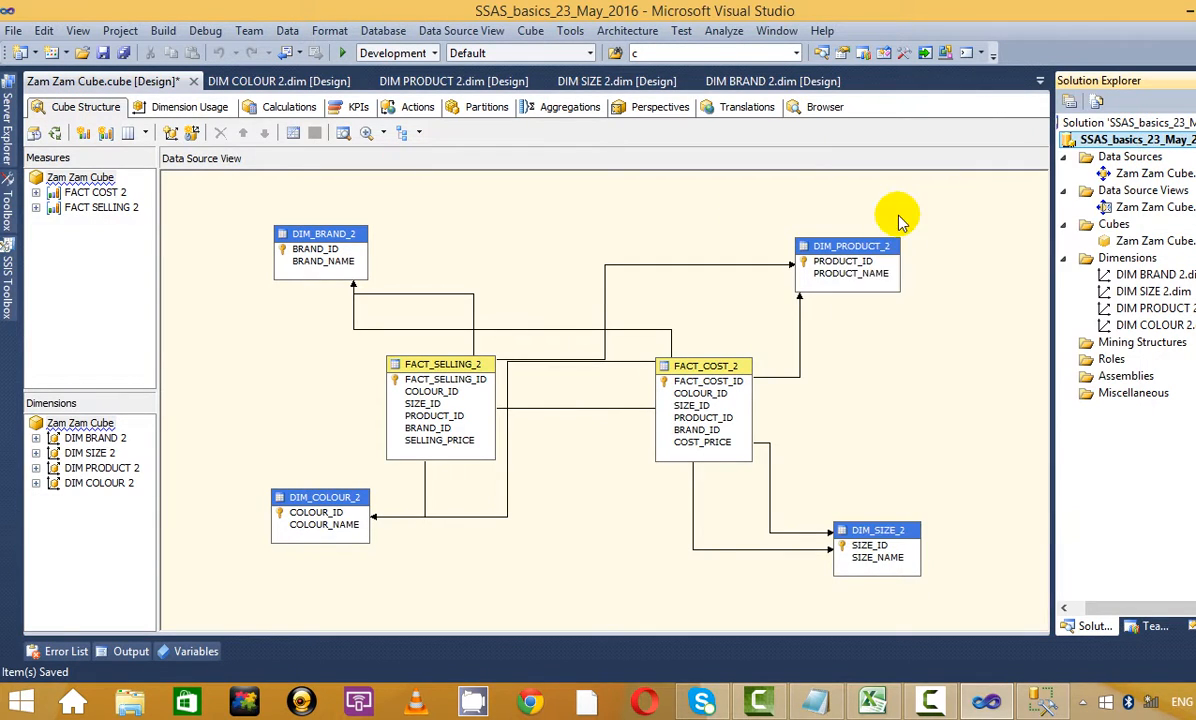
click(737, 384)
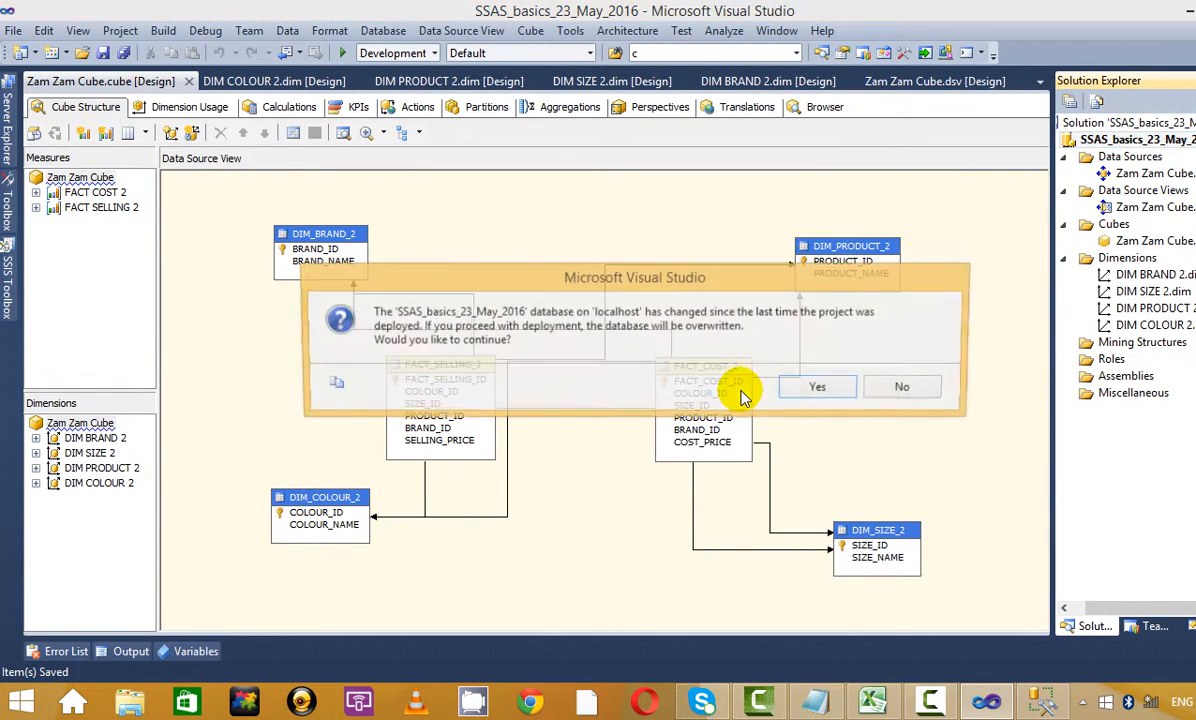
click(808, 391)
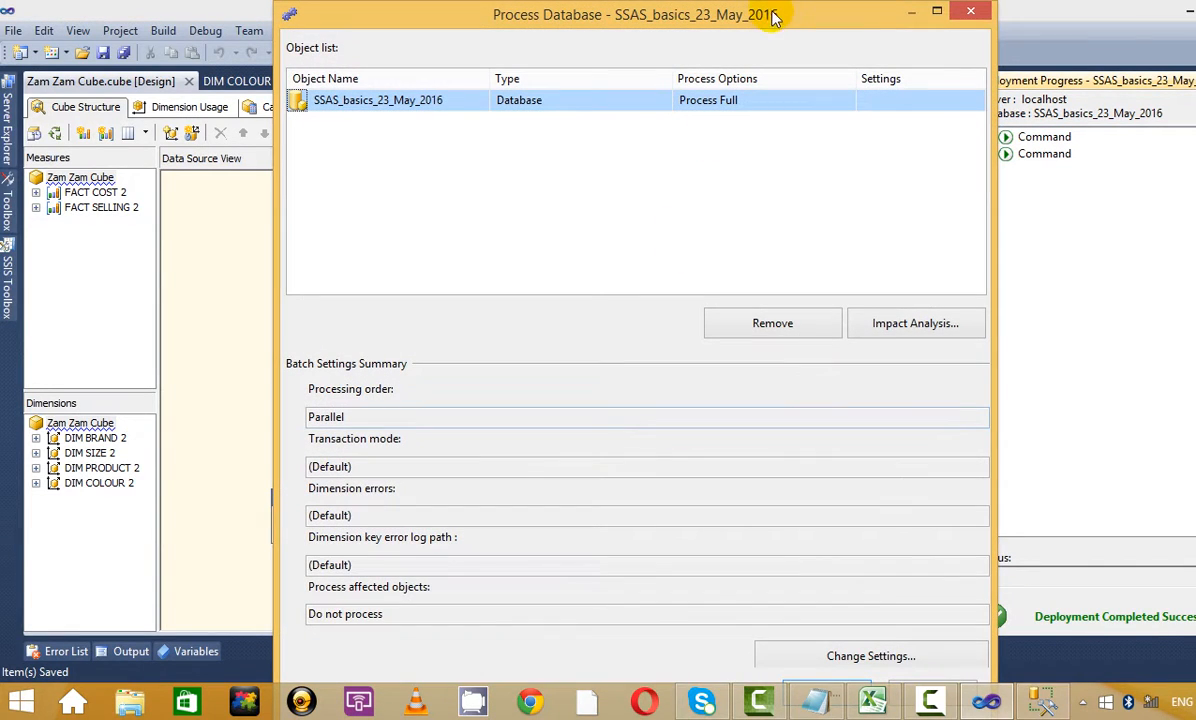
click(933, 14)
click(1127, 660)
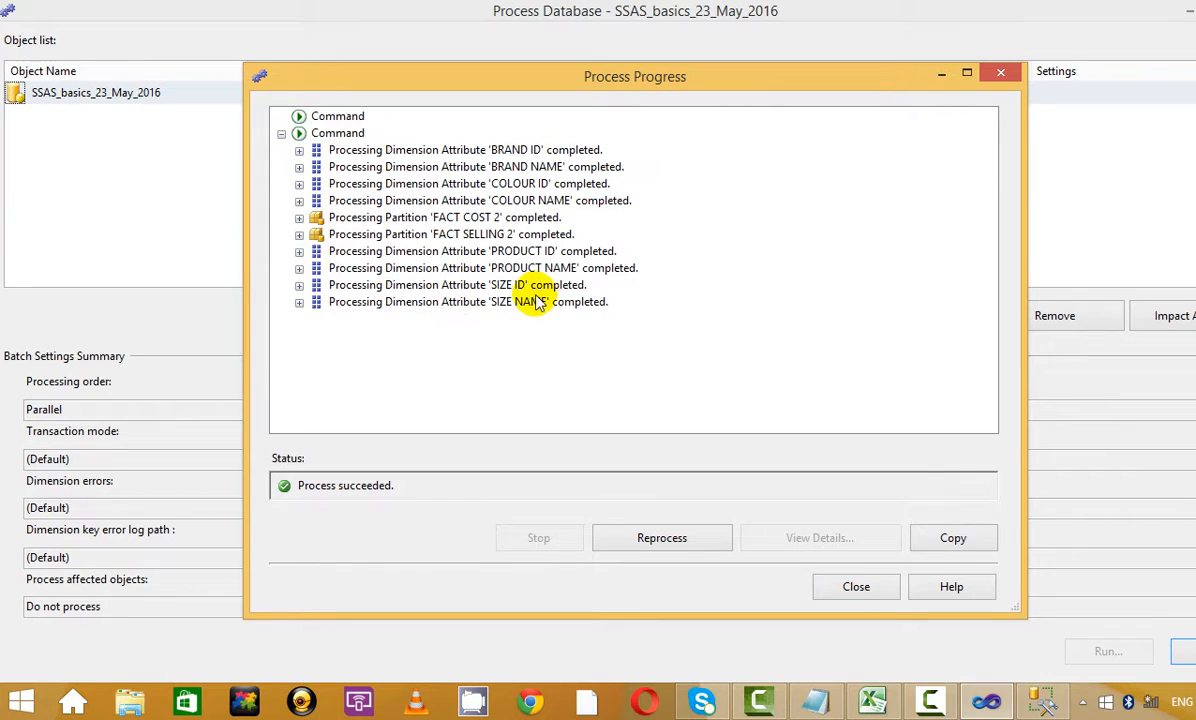
click(826, 584)
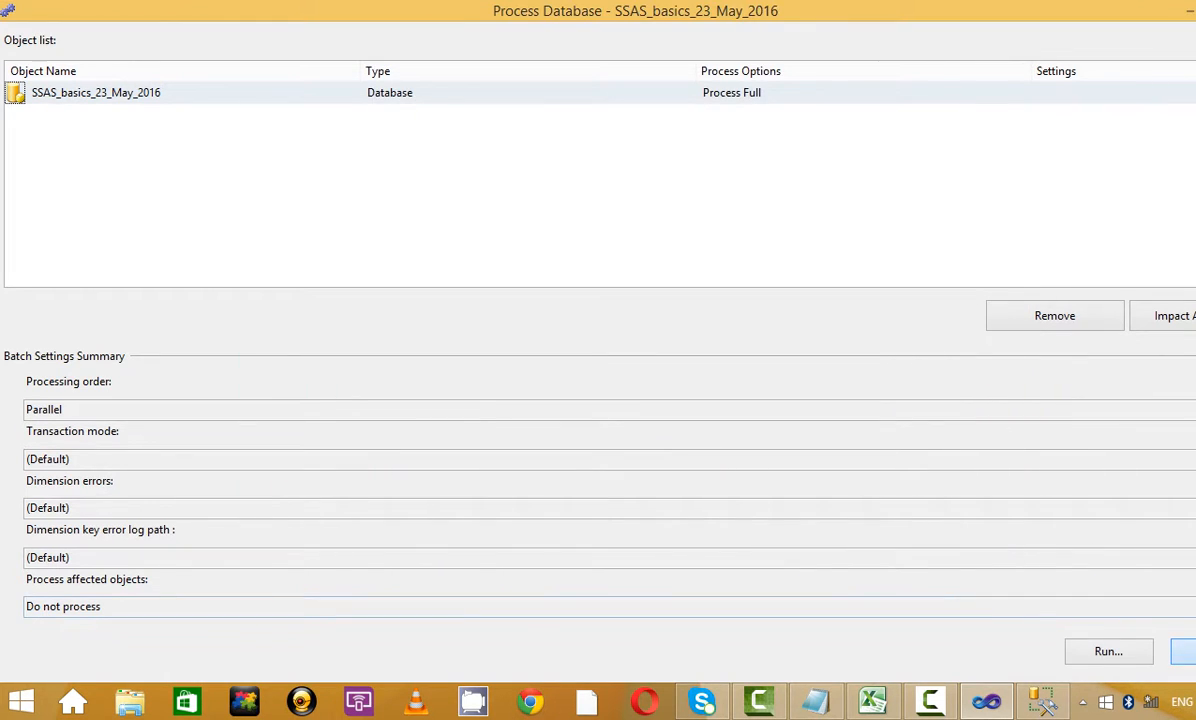
click(1188, 652)
click(820, 109)
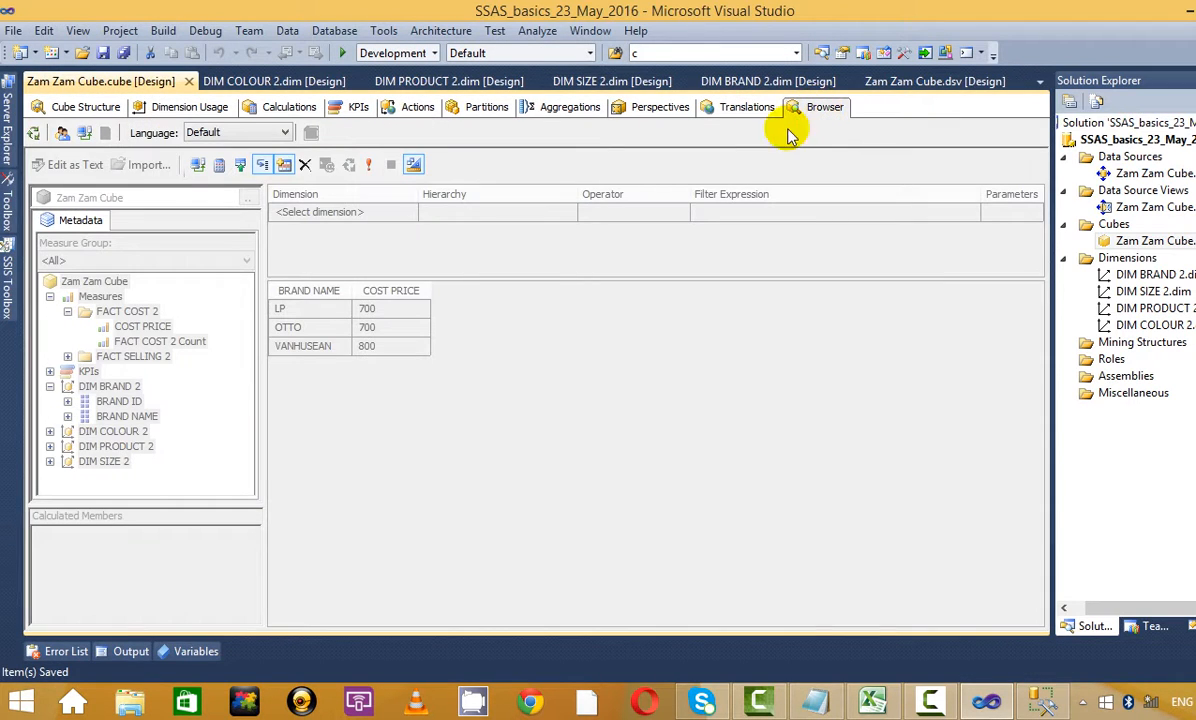
Reconnect the browser and switch it to the Zam_Zam_1 perspective
click(83, 134)
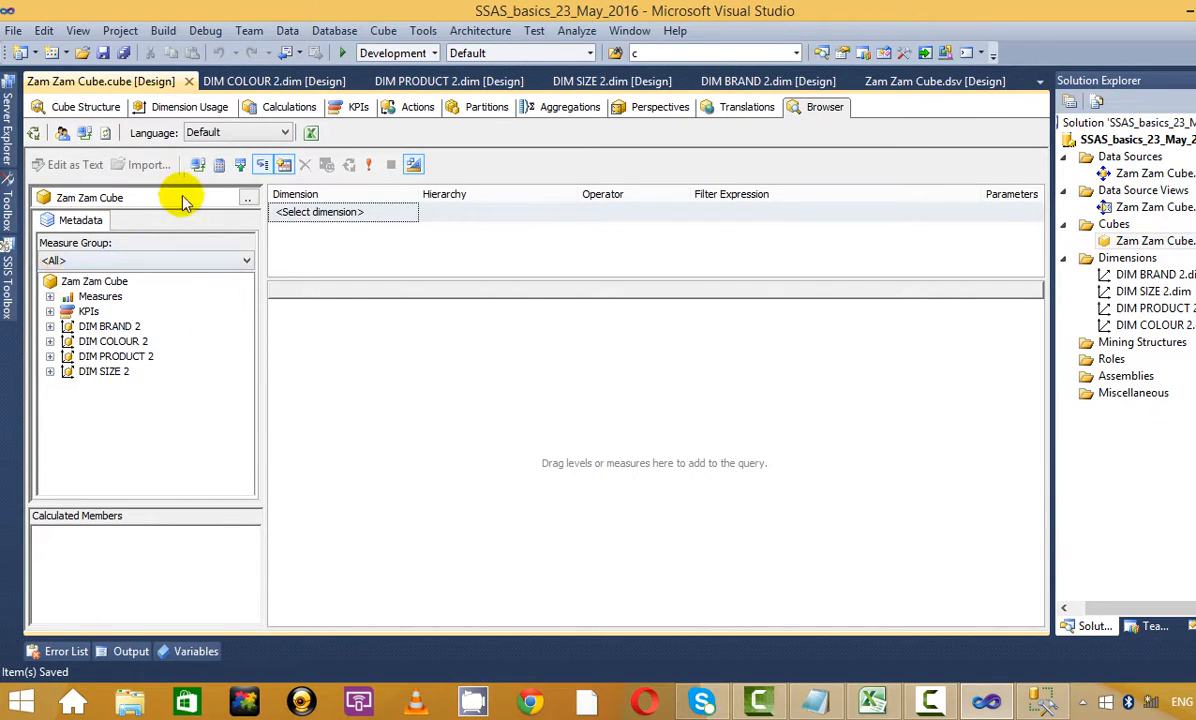
click(246, 199)
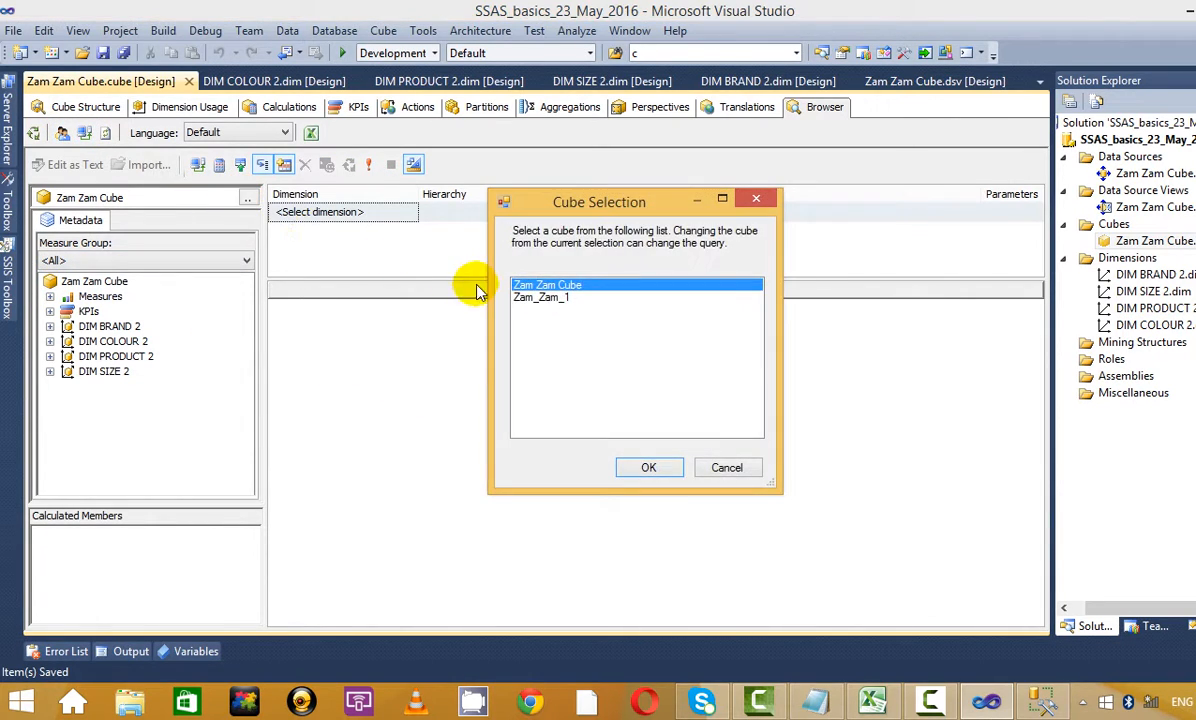
click(550, 298)
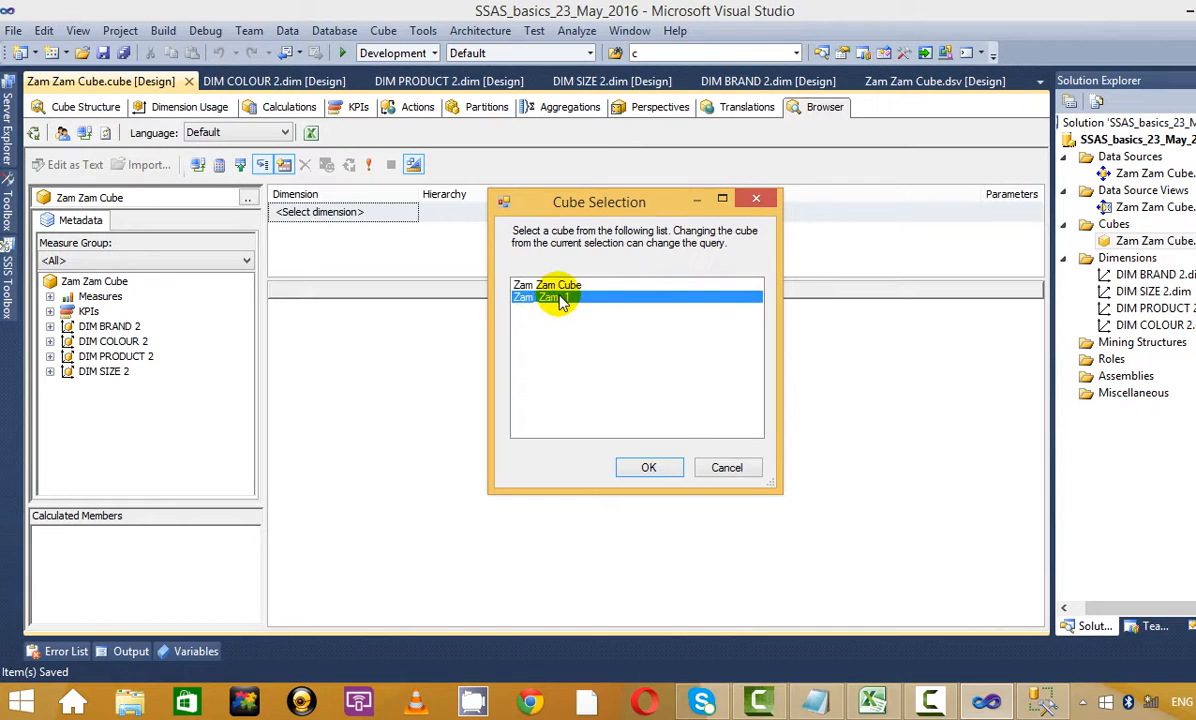
click(650, 467)
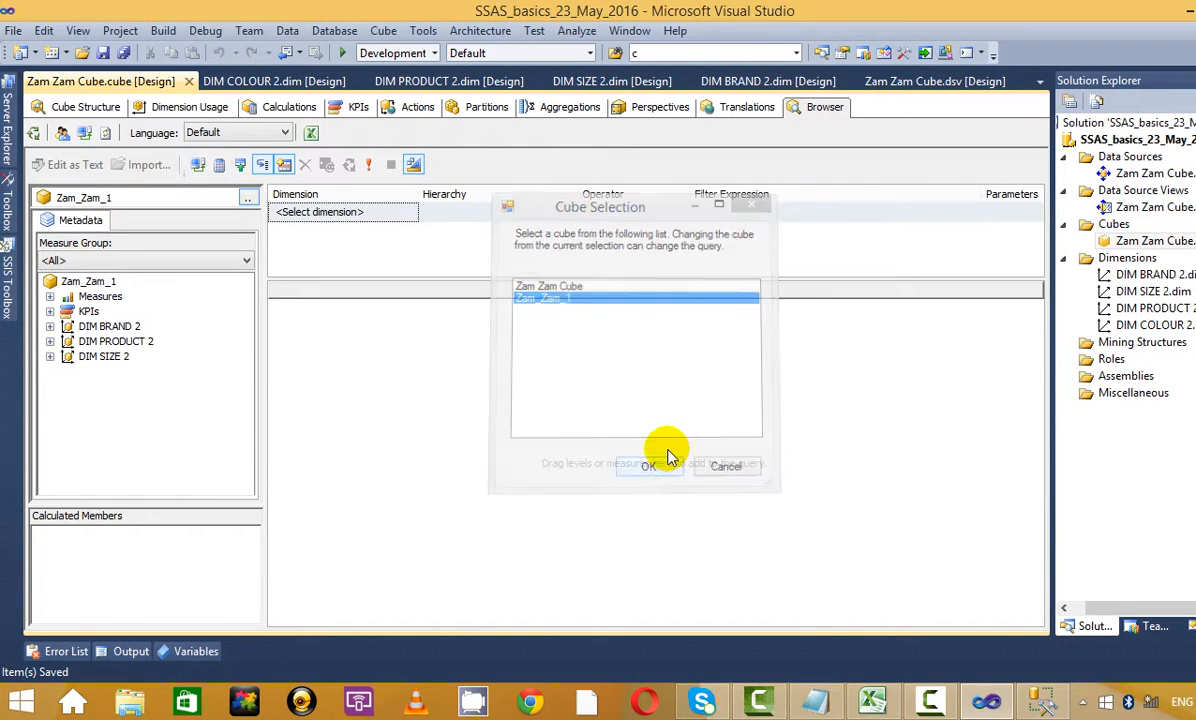
Add COST PRICE, BRAND NAME, PRODUCT NAME and SIZE NAME to the browser query results
click(49, 297)
click(67, 311)
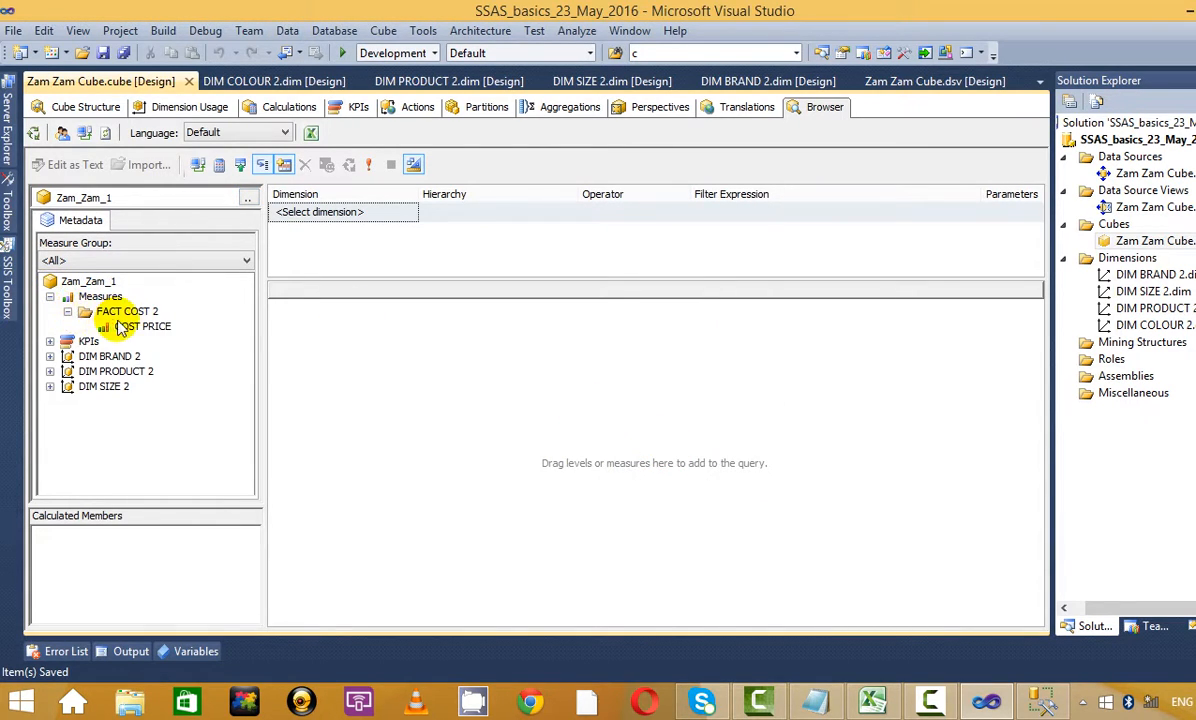
drag(128, 327, 368, 362)
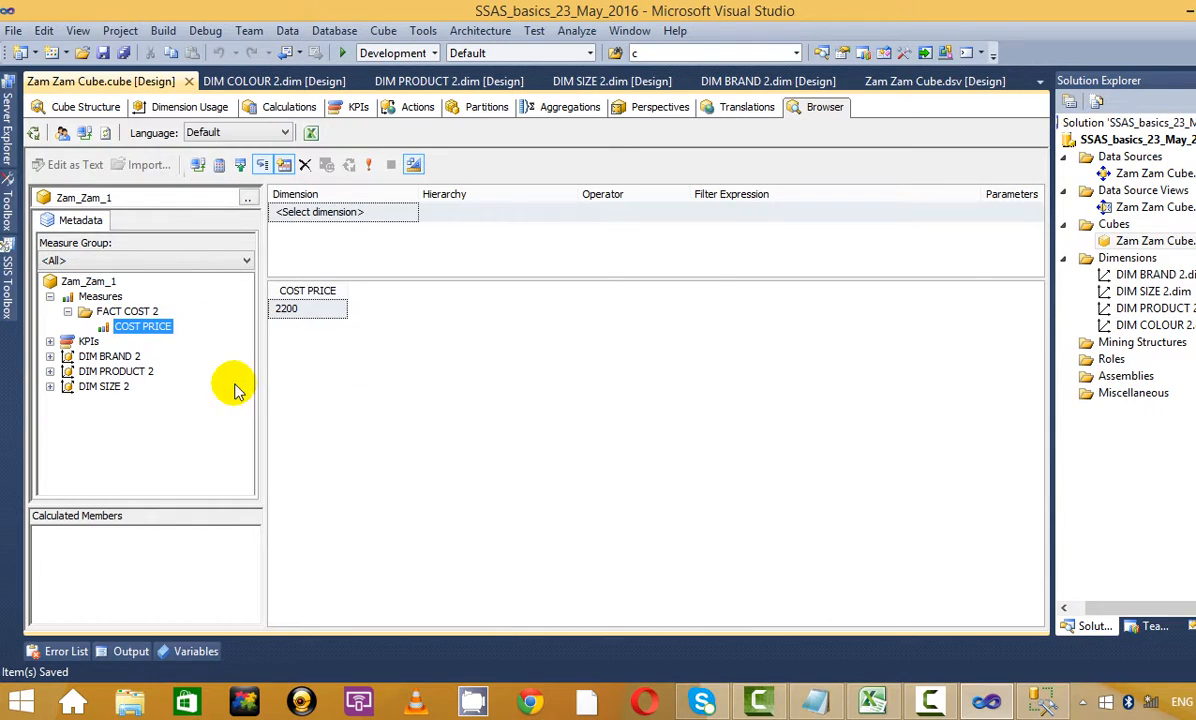
click(50, 357)
drag(120, 371, 480, 370)
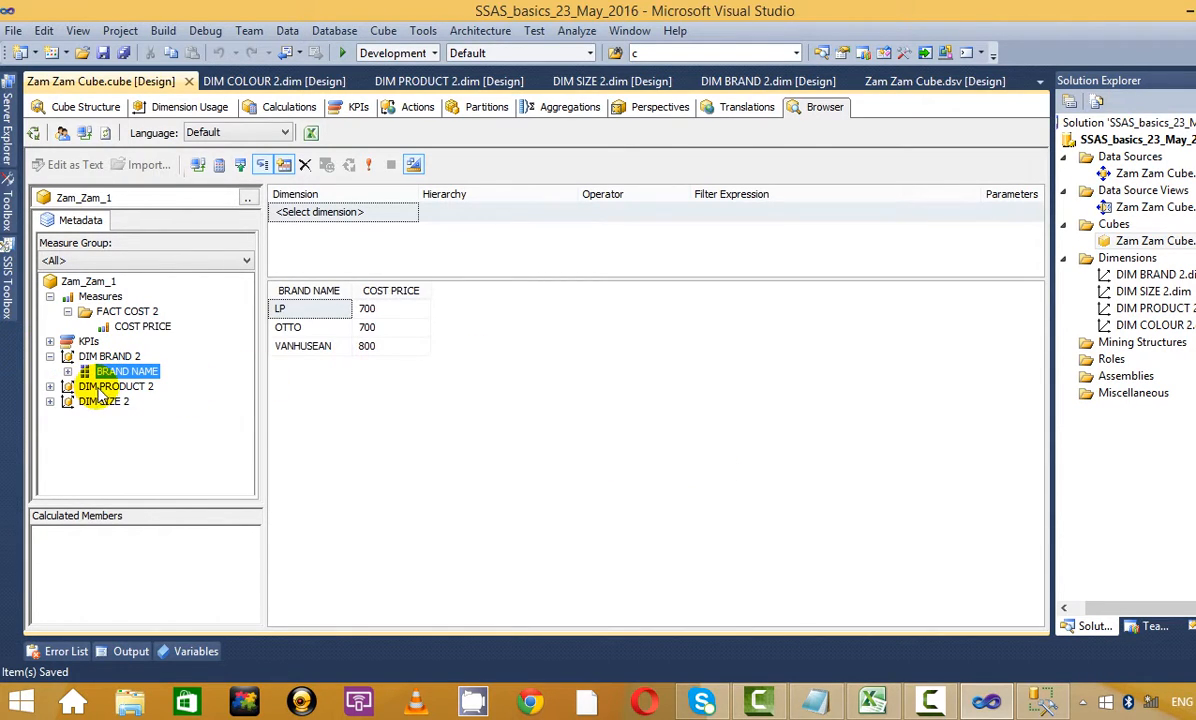
click(50, 386)
drag(130, 401, 500, 395)
drag(121, 431, 678, 419)
Check Zam_Zam_1's included objects, inspect the LP SHIRT MEDIUM and OTTO 700 cells, then show Start
click(655, 107)
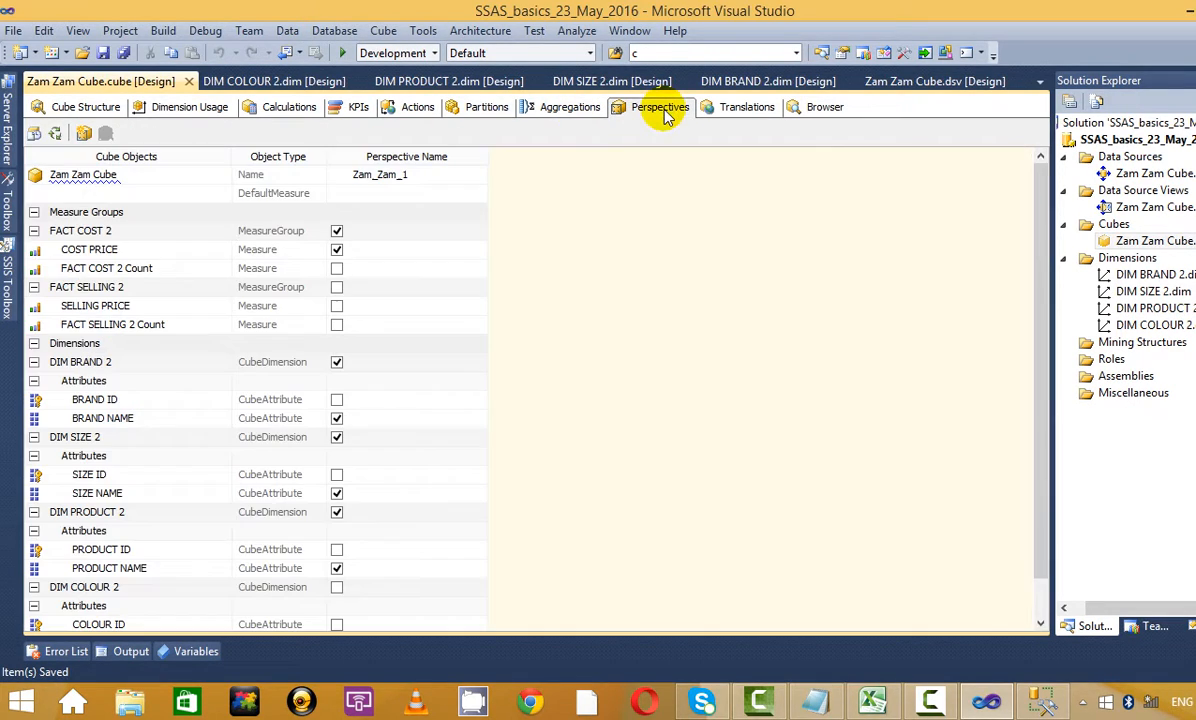
click(830, 109)
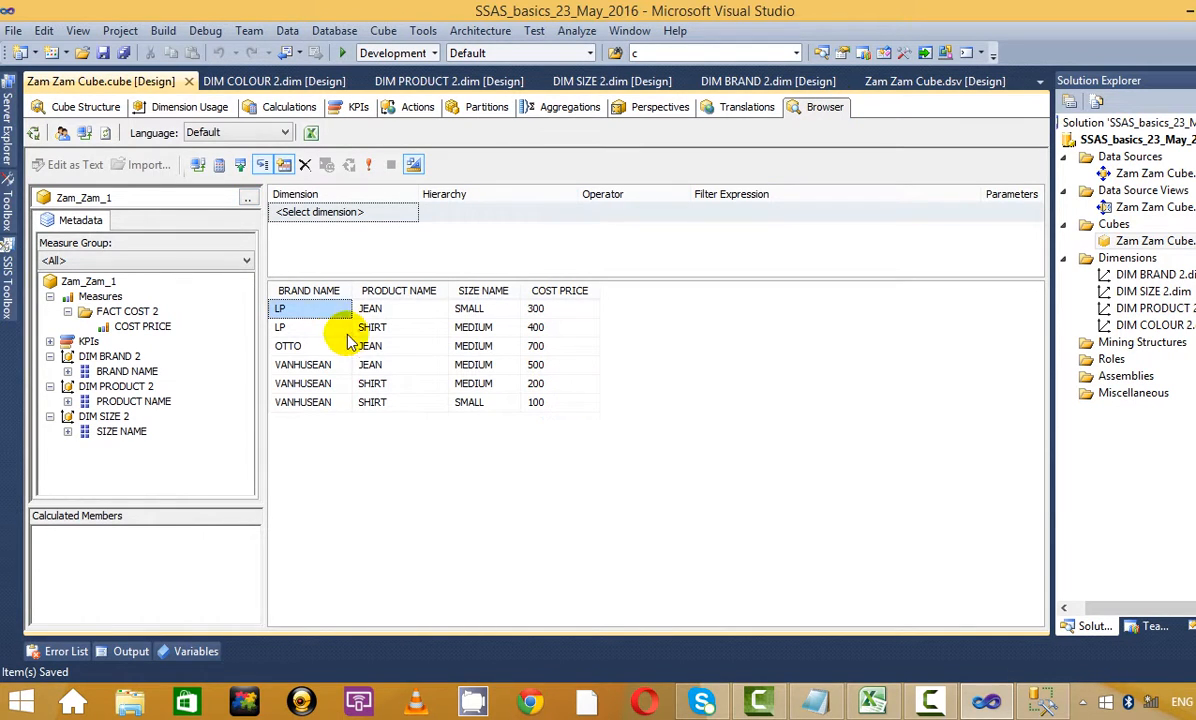
click(390, 327)
click(488, 328)
click(553, 345)
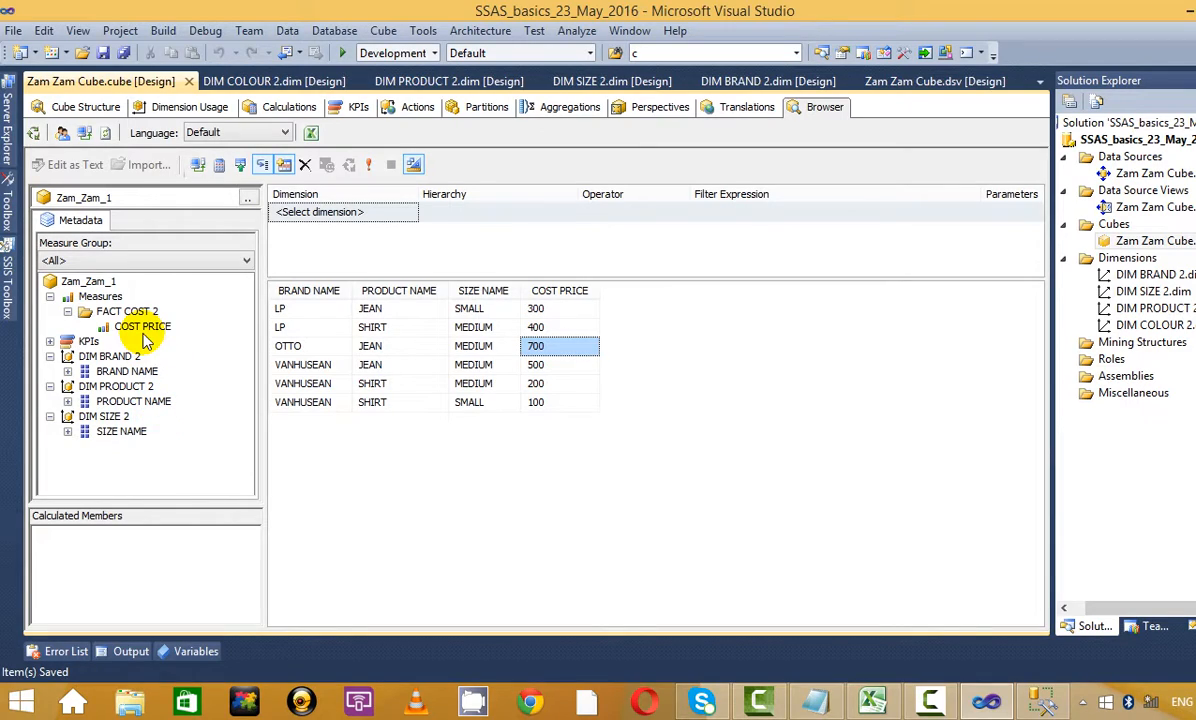
click(15, 707)
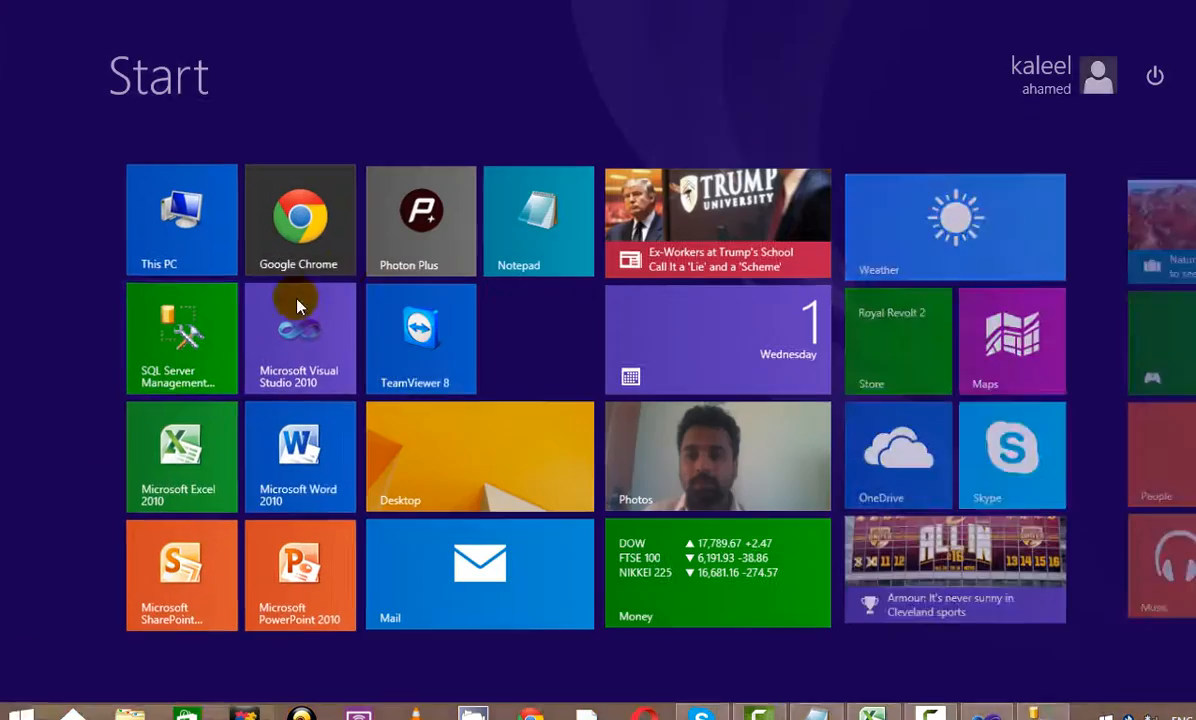
Close the old Excel workbook without saving and launch Excel 2010 maximized with a new workbook
click(187, 484)
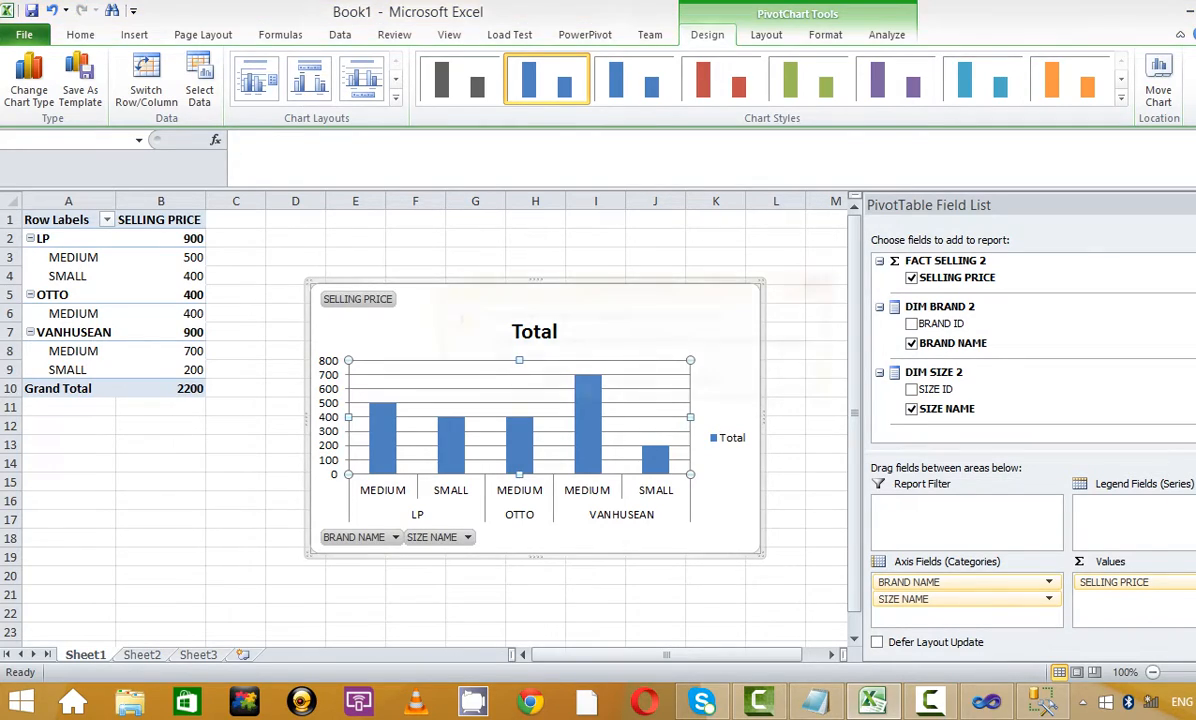
key(alt+F4)
click(633, 384)
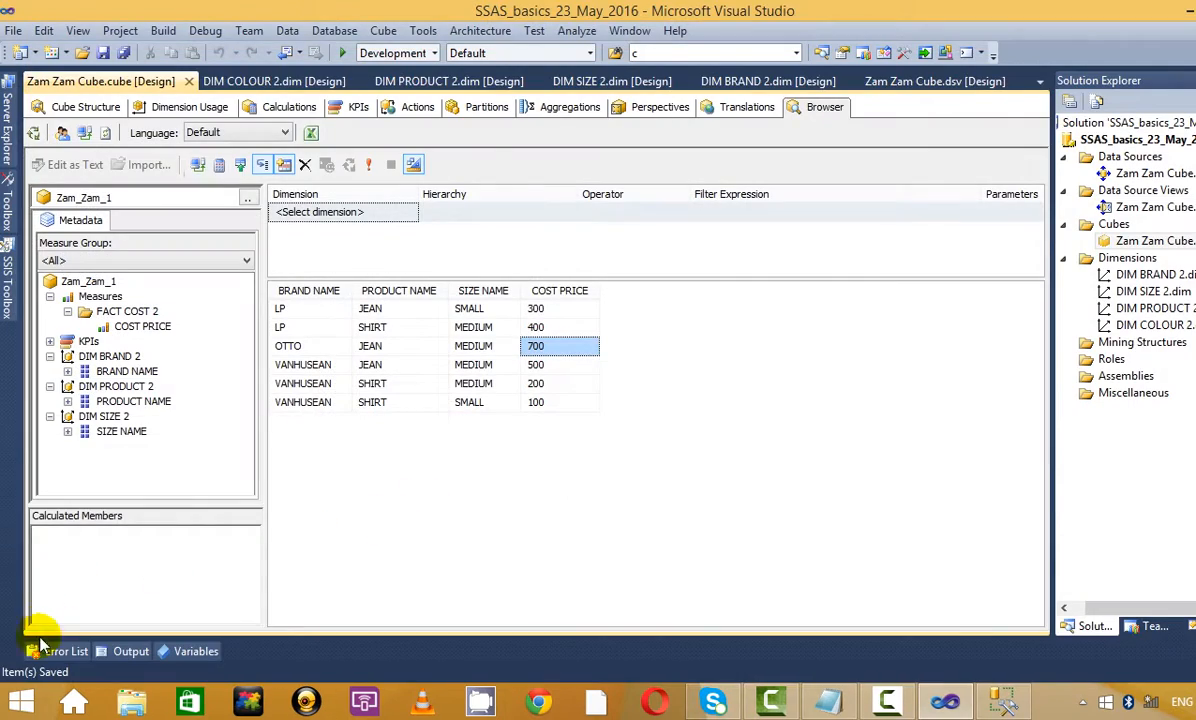
click(15, 705)
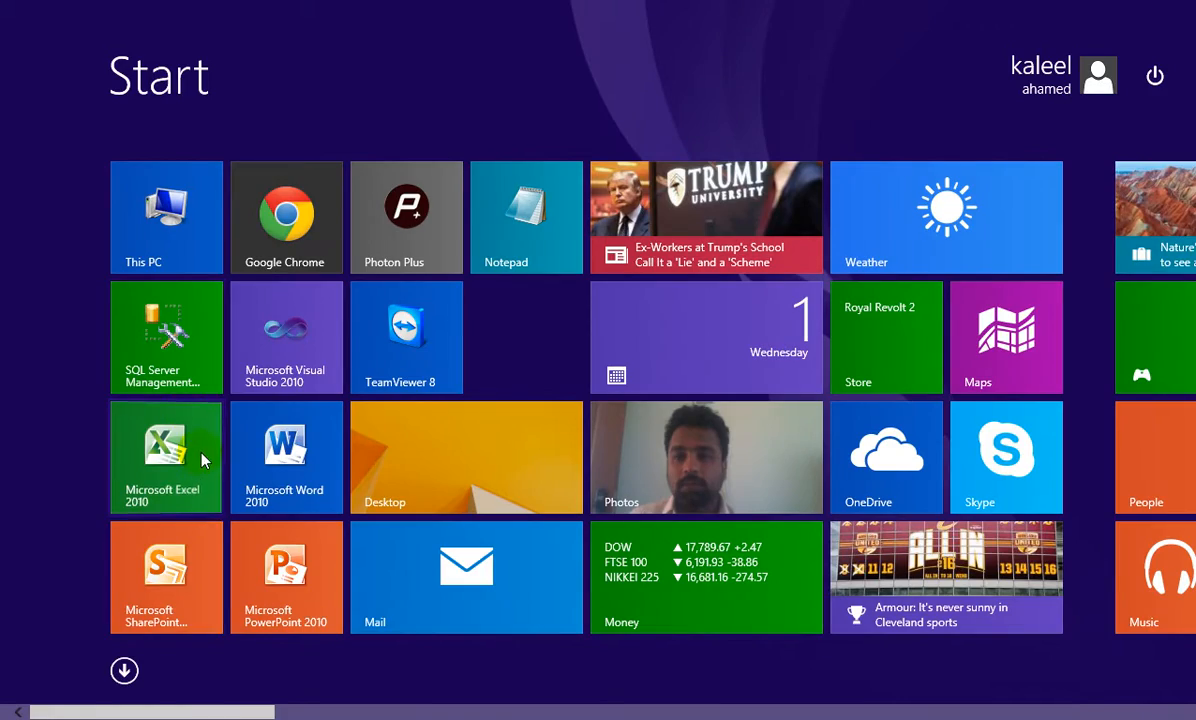
click(201, 459)
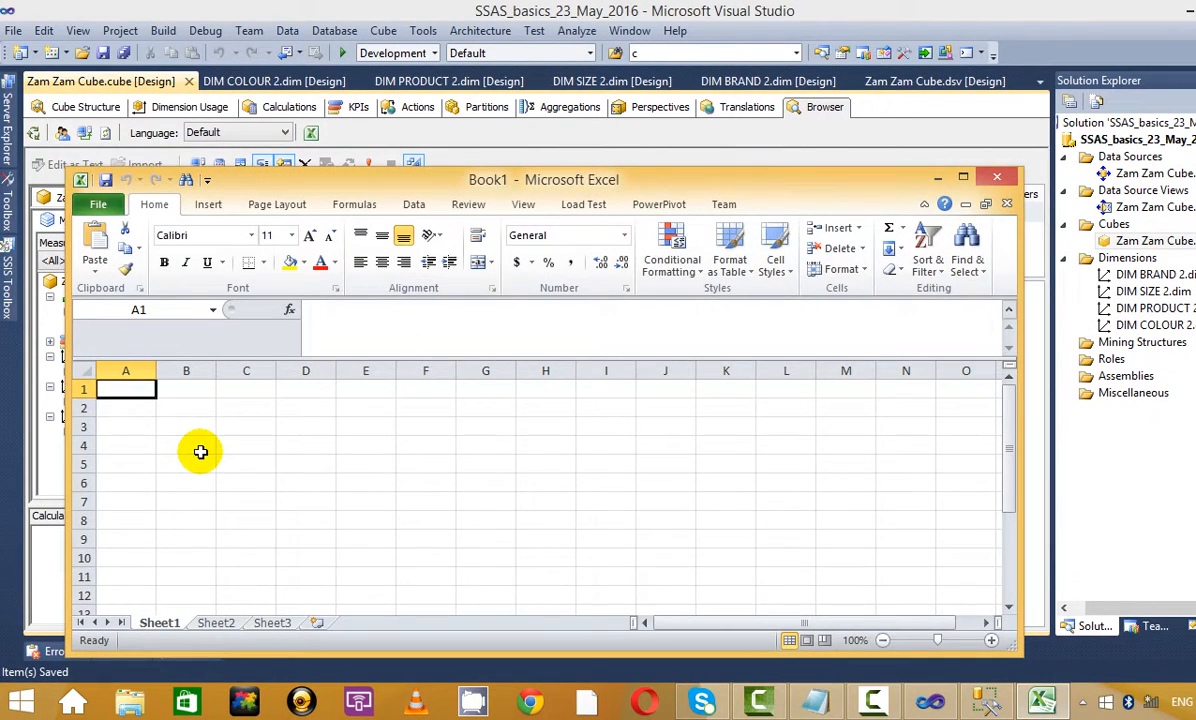
click(962, 177)
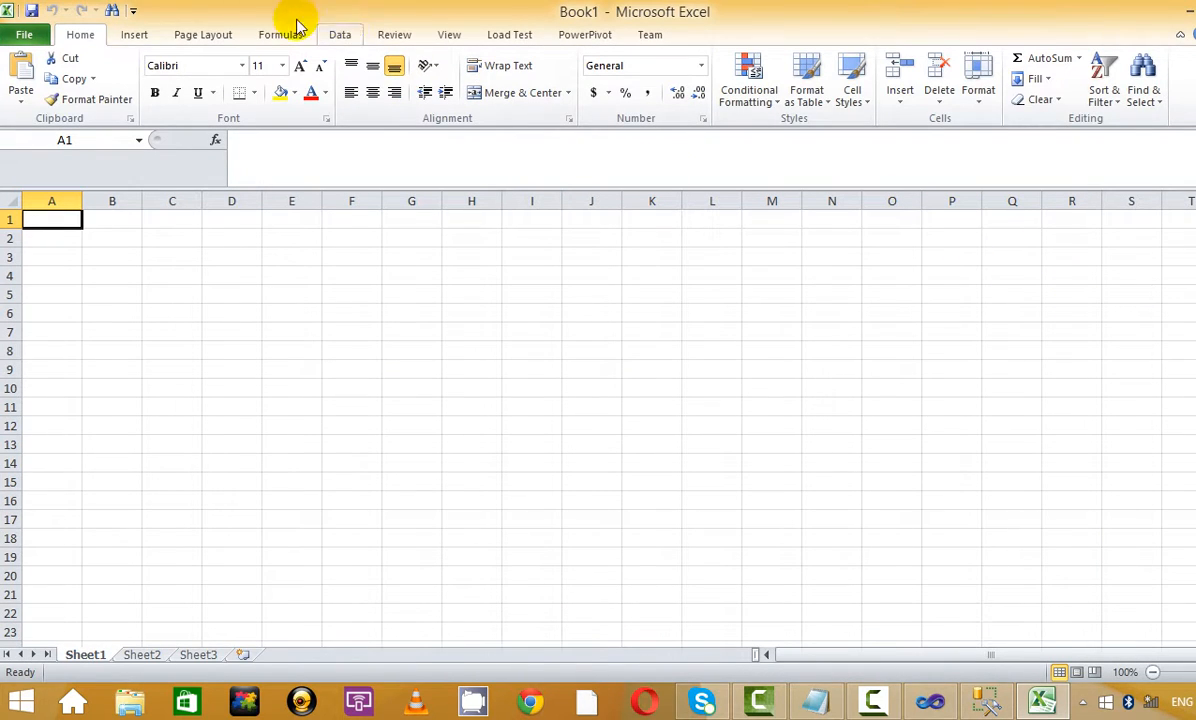
Start an Analysis Services data connection to the local server '.'
click(340, 34)
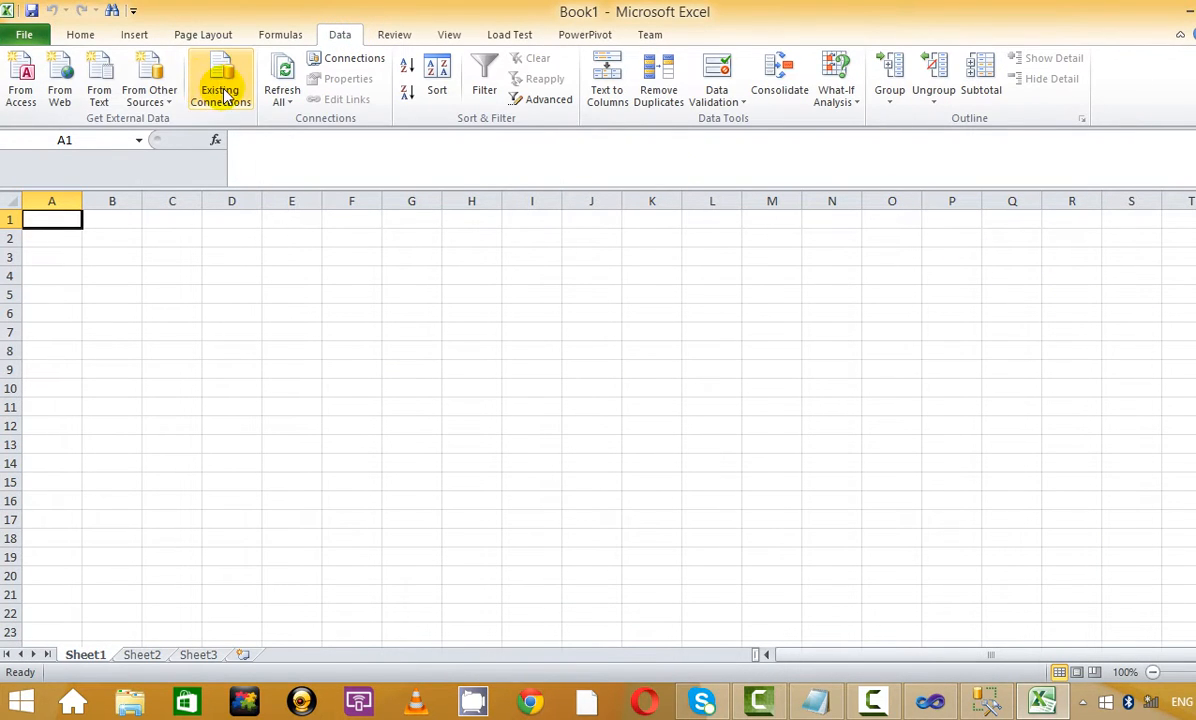
click(149, 90)
click(228, 181)
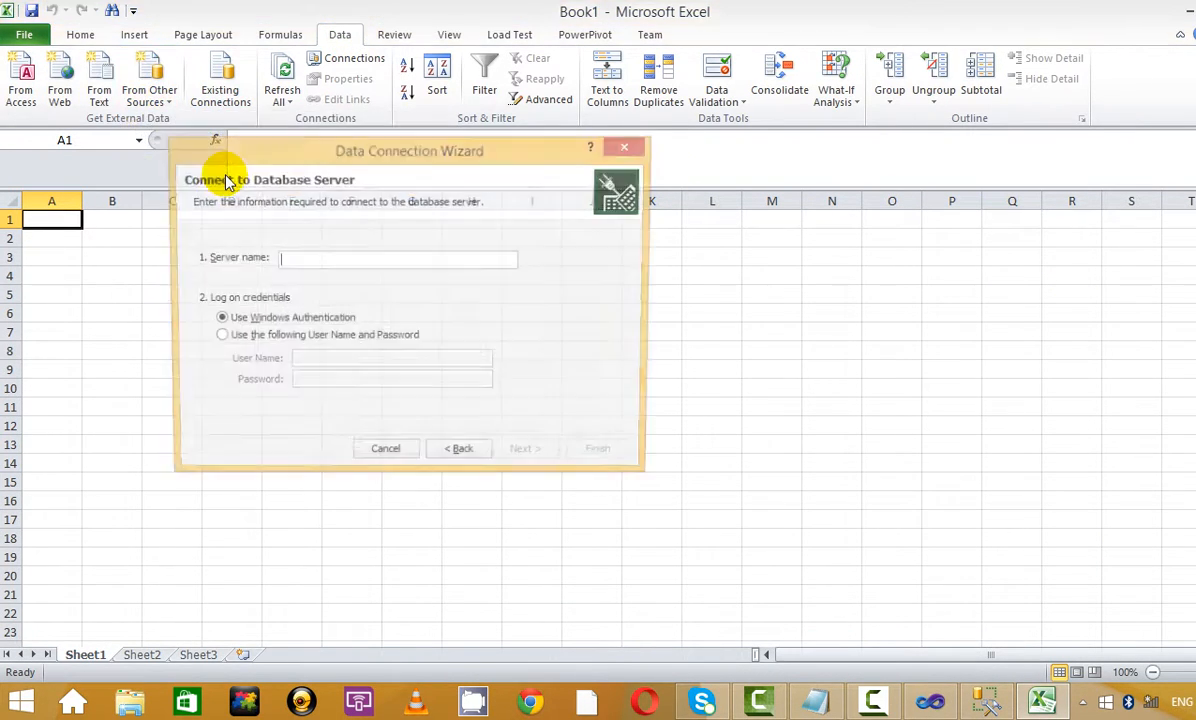
text(.)
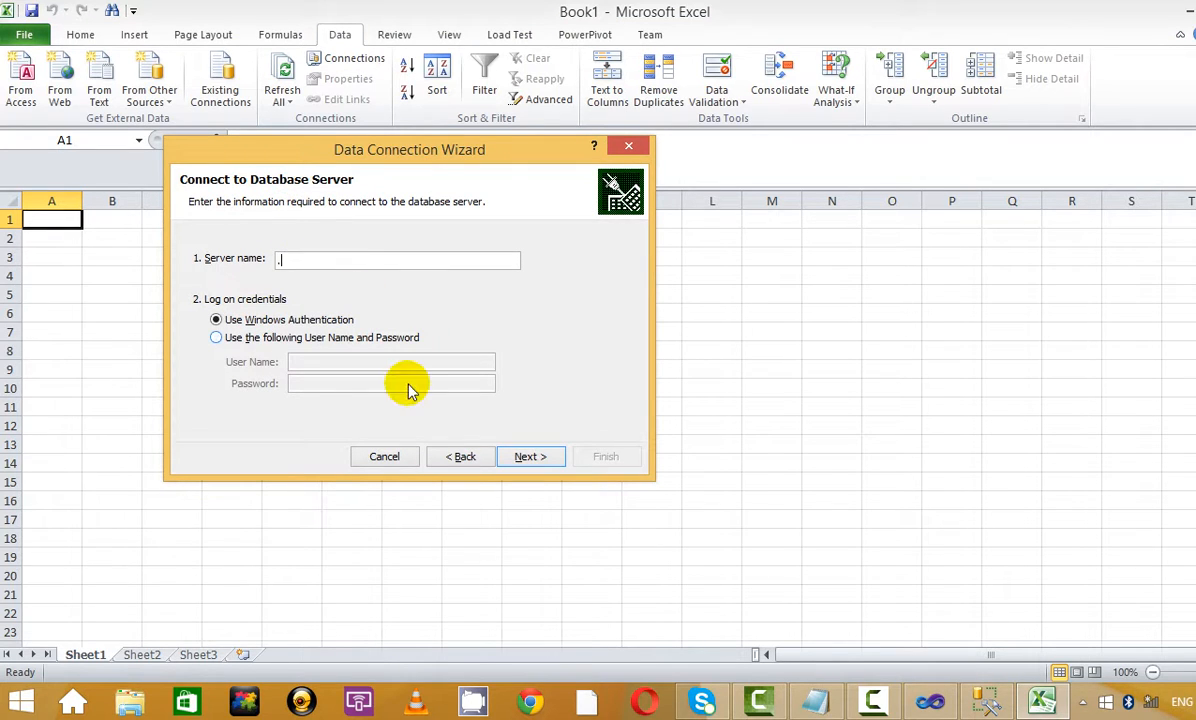
click(518, 456)
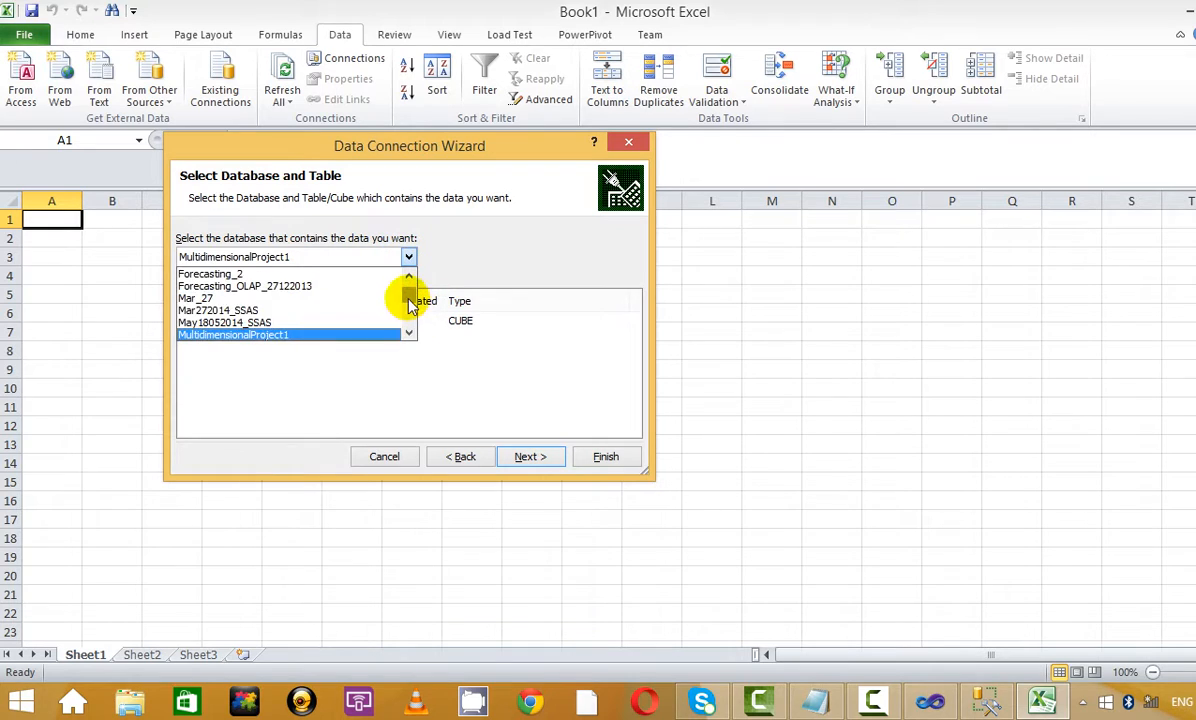
drag(410, 298, 411, 331)
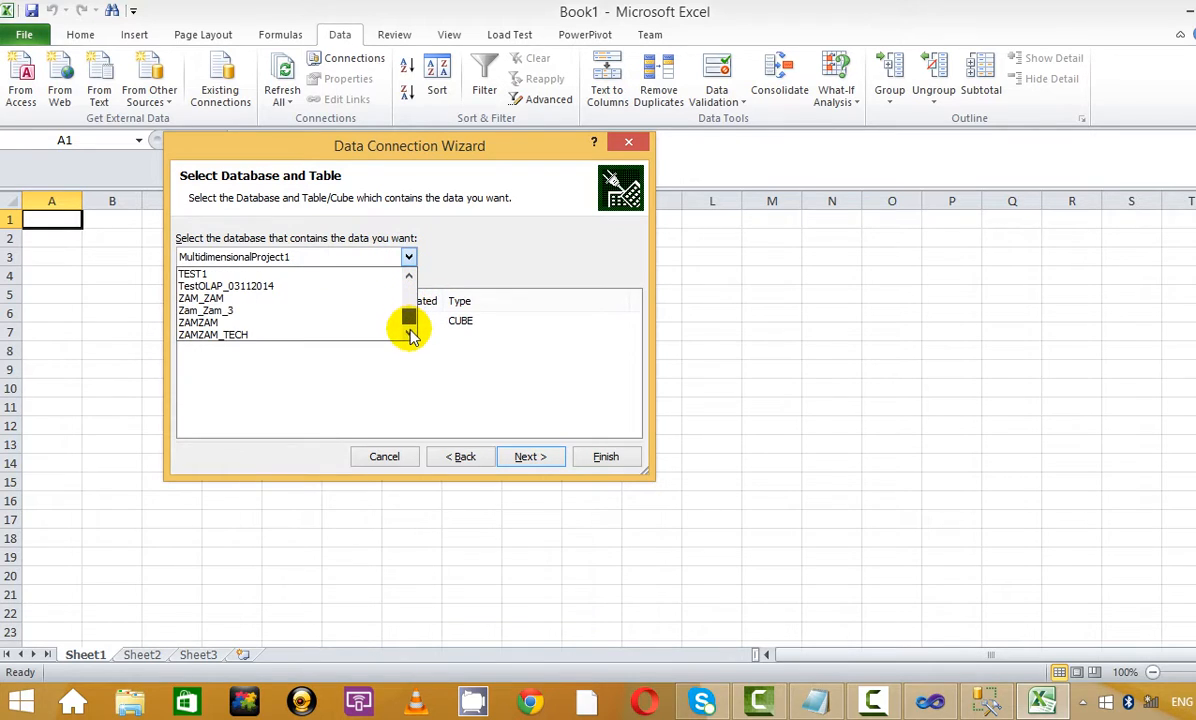
click(409, 275)
click(409, 276)
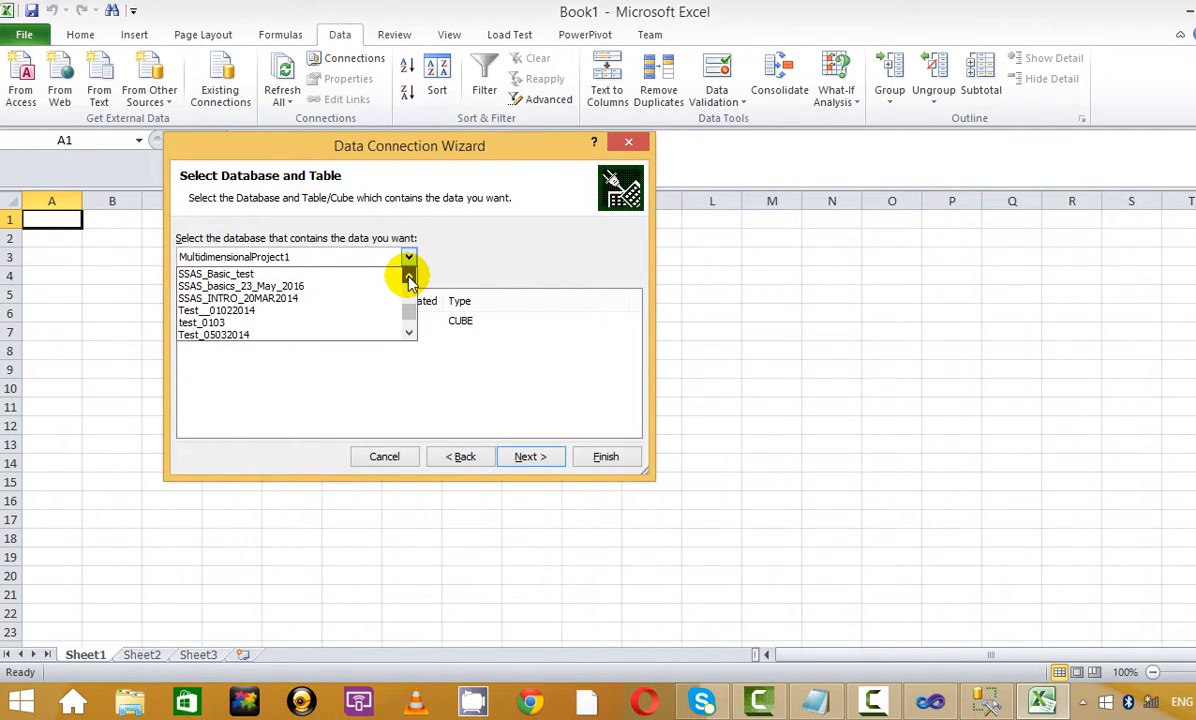
Pick the SSAS_basics_23_May_2016 database and Zam_Zam_1 perspective, and import as a PivotTable report
click(316, 287)
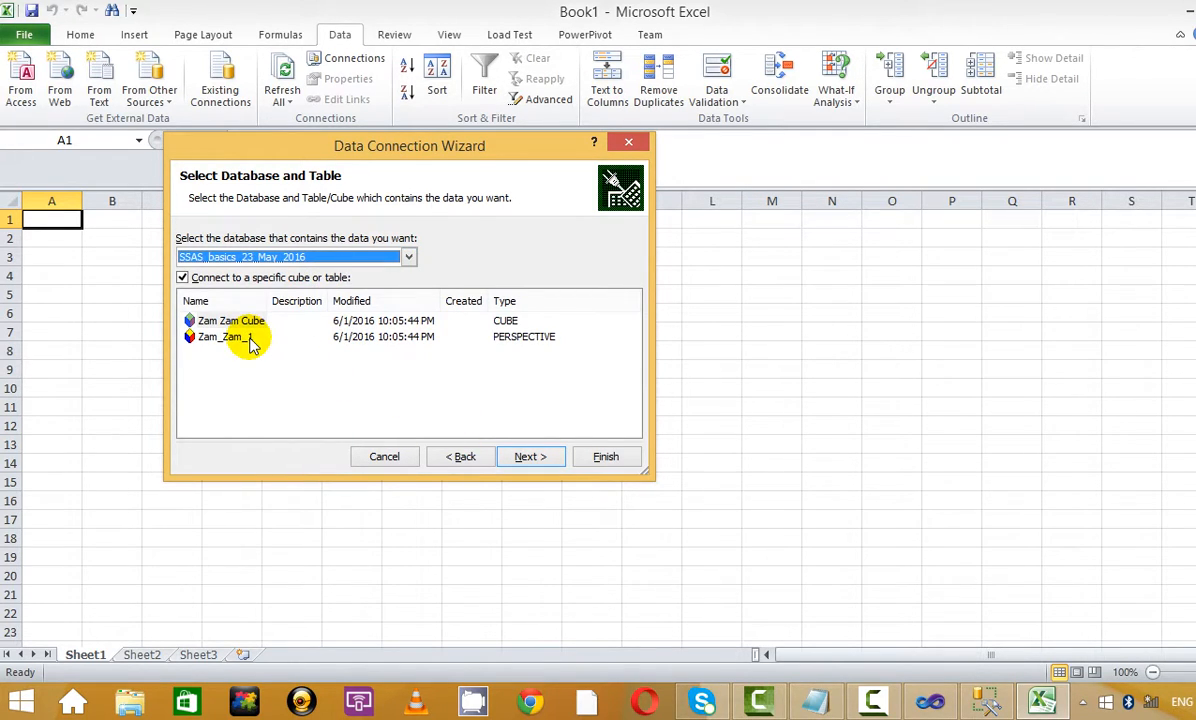
click(509, 324)
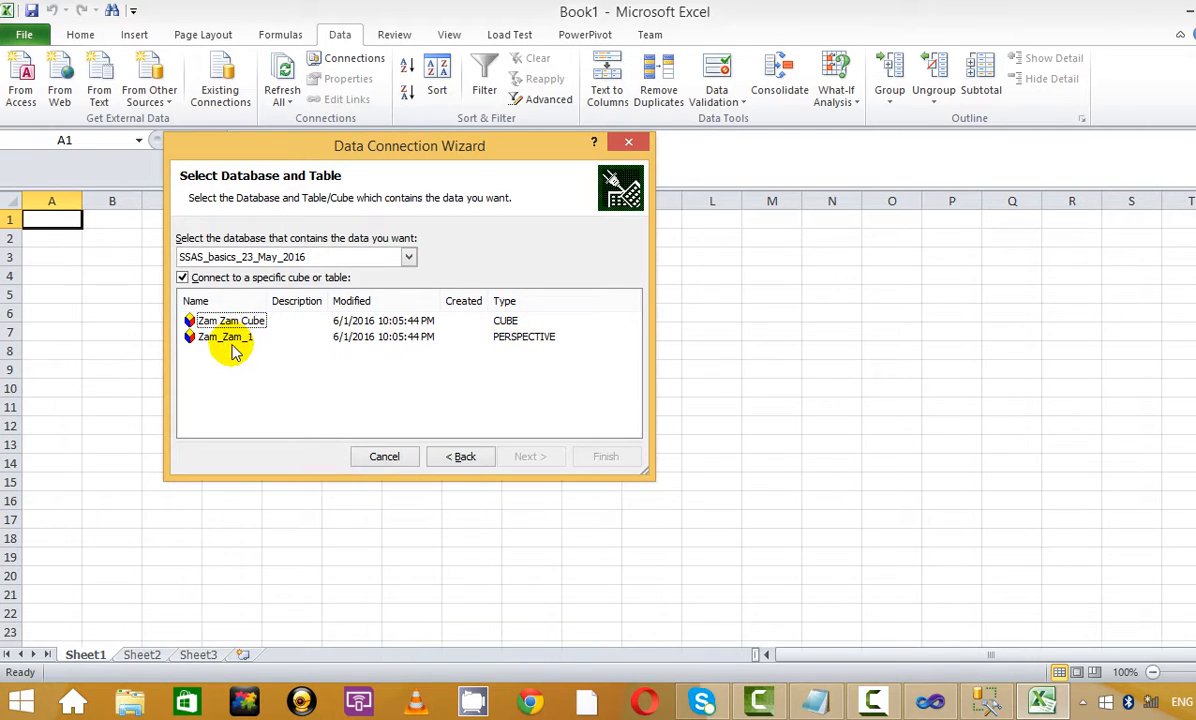
click(226, 338)
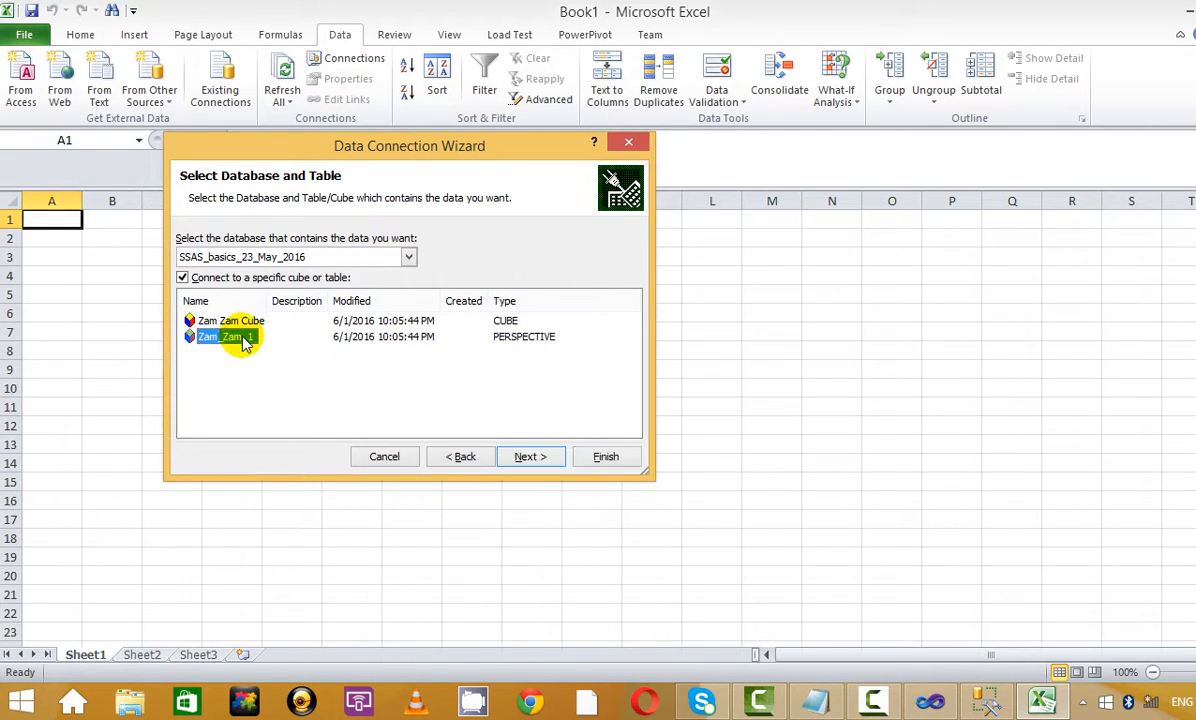
click(533, 462)
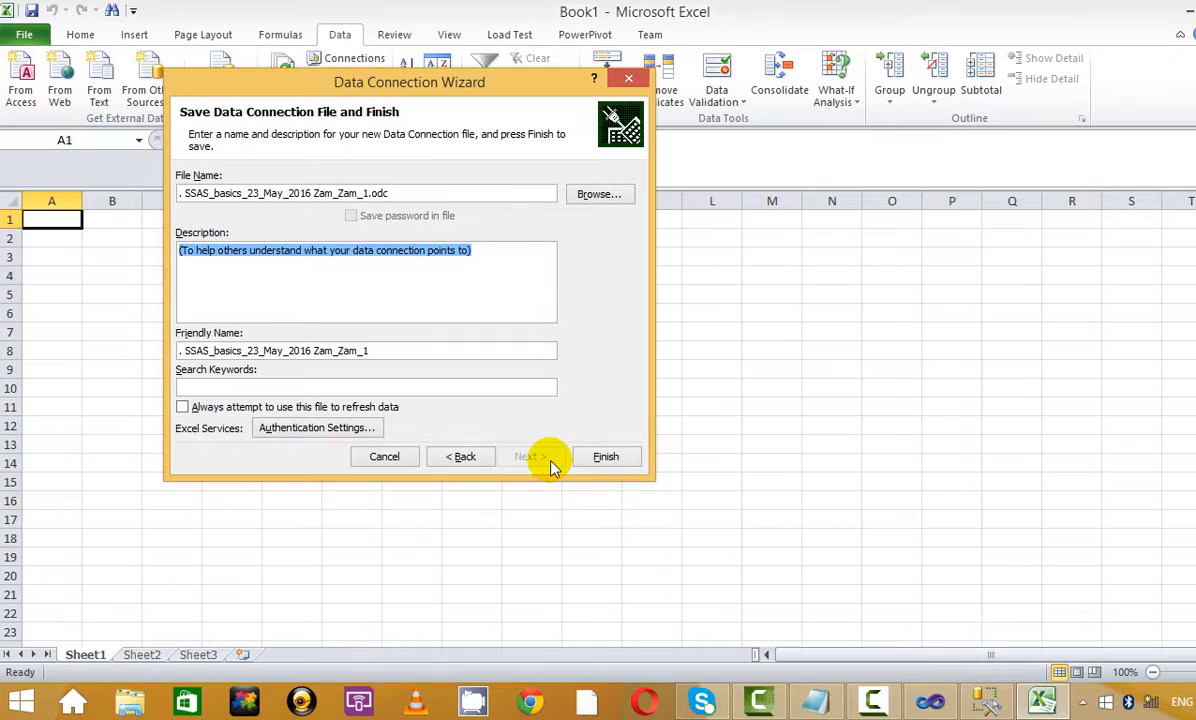
click(606, 458)
click(410, 398)
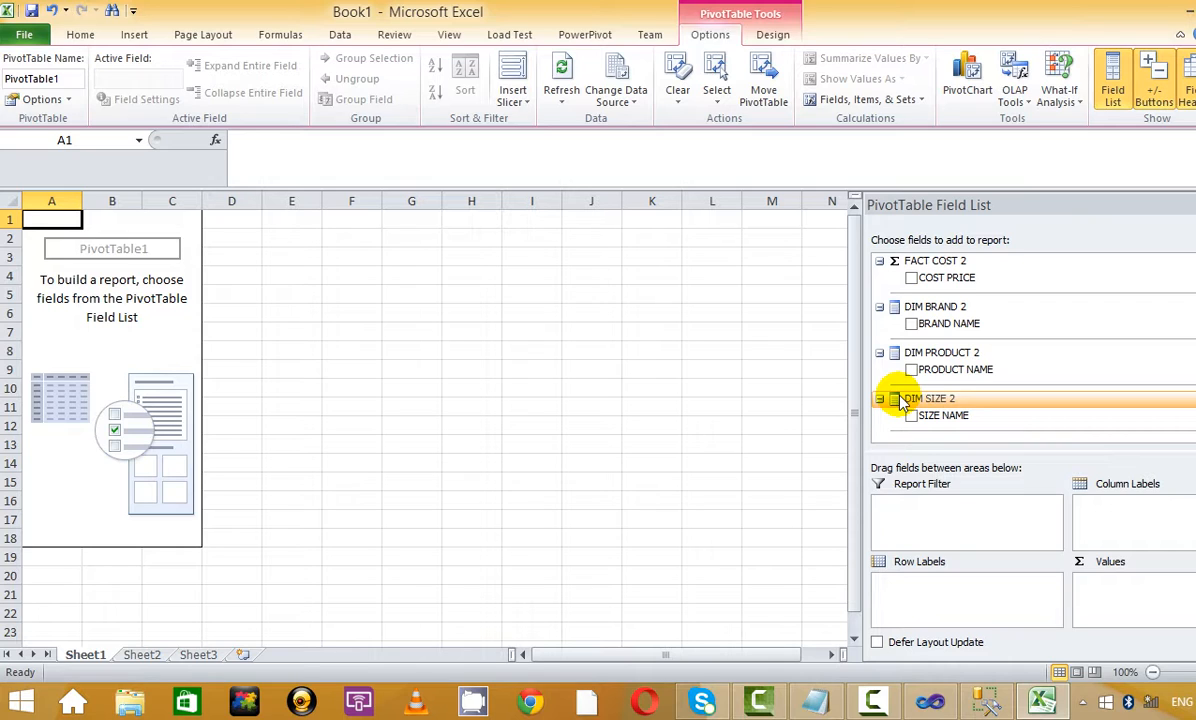
Add COST PRICE, BRAND NAME, PRODUCT NAME and SIZE NAME fields to the PivotTable
click(910, 279)
click(911, 323)
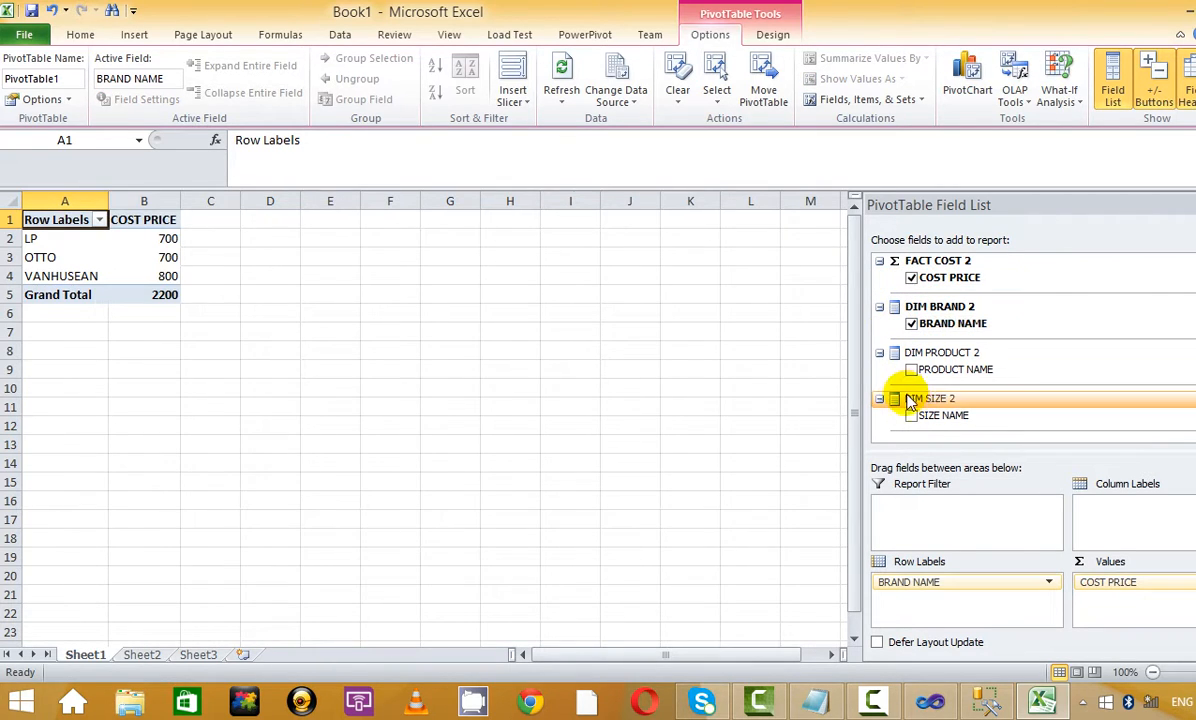
click(911, 369)
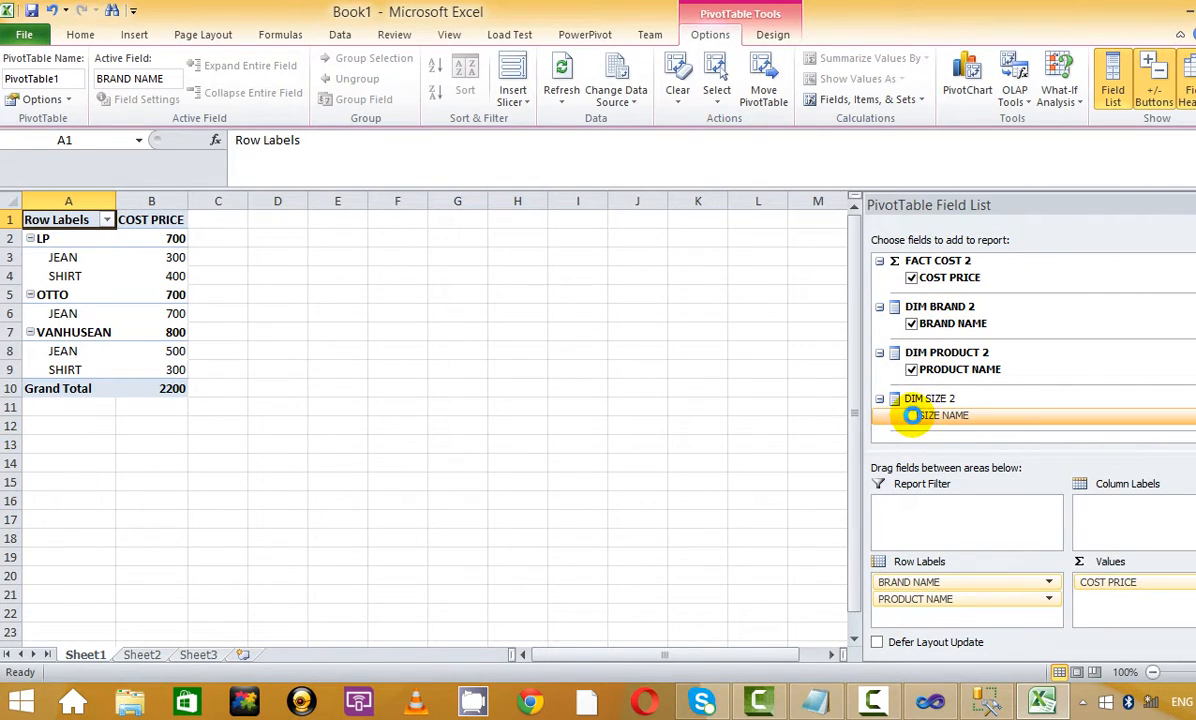
click(911, 415)
Collapse the LP, OTTO and VANHUSEAN brands and make PRODUCT NAME a report filter
click(30, 238)
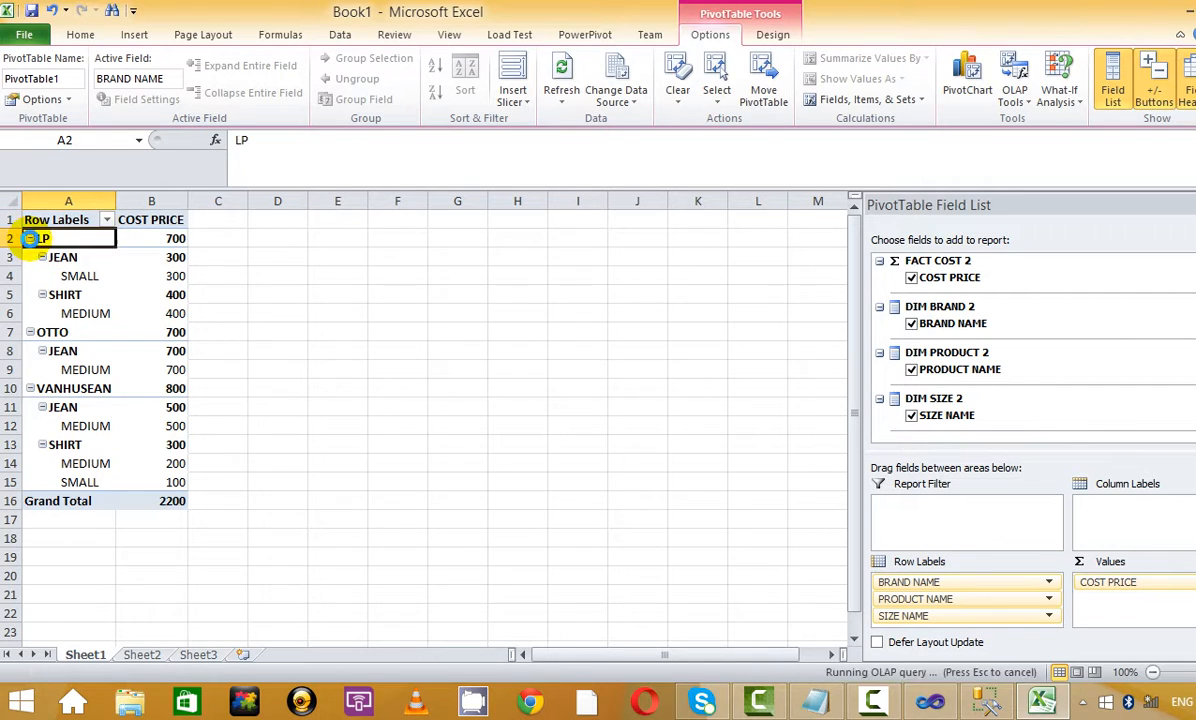
click(30, 257)
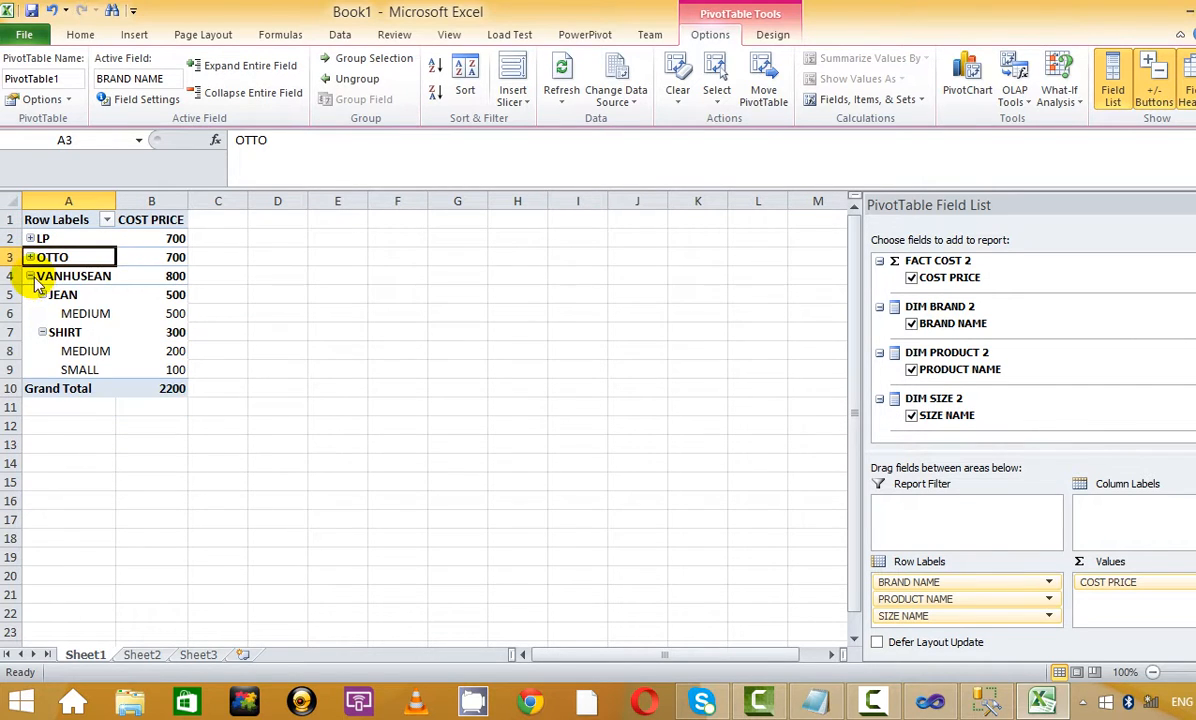
click(31, 277)
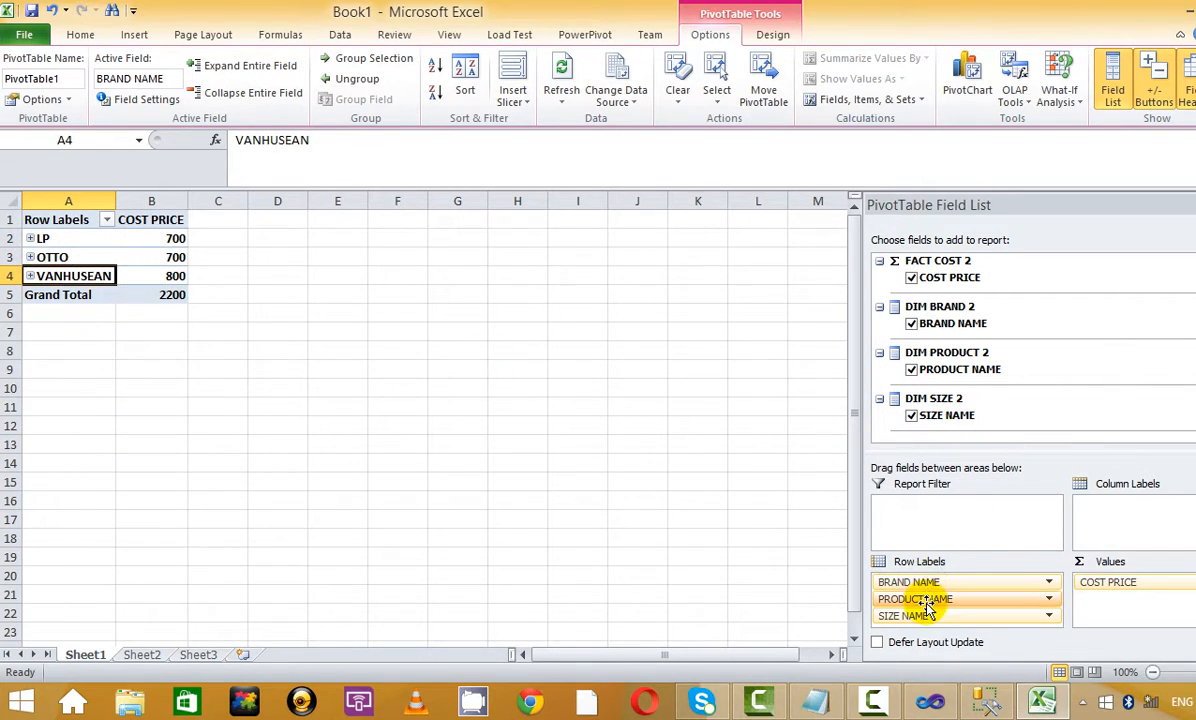
drag(928, 606, 934, 502)
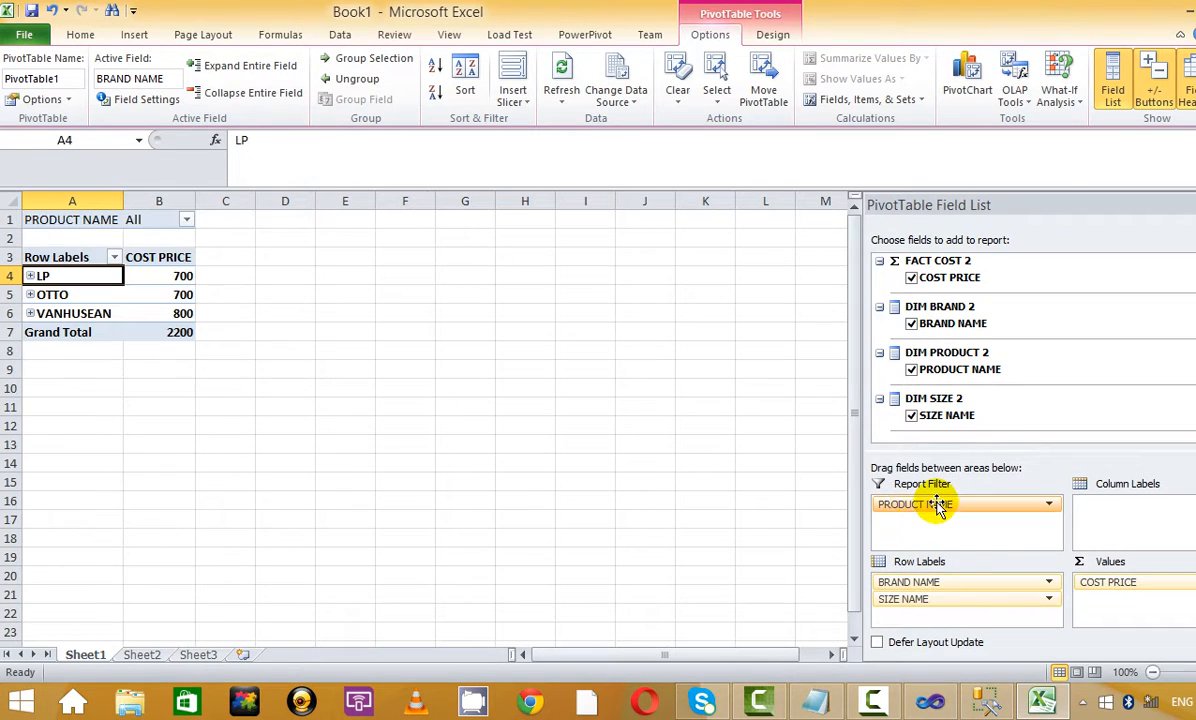
Filter the PivotTable's PRODUCT NAME to PANTS, then to JEAN, PANTS and SAREE together
click(188, 221)
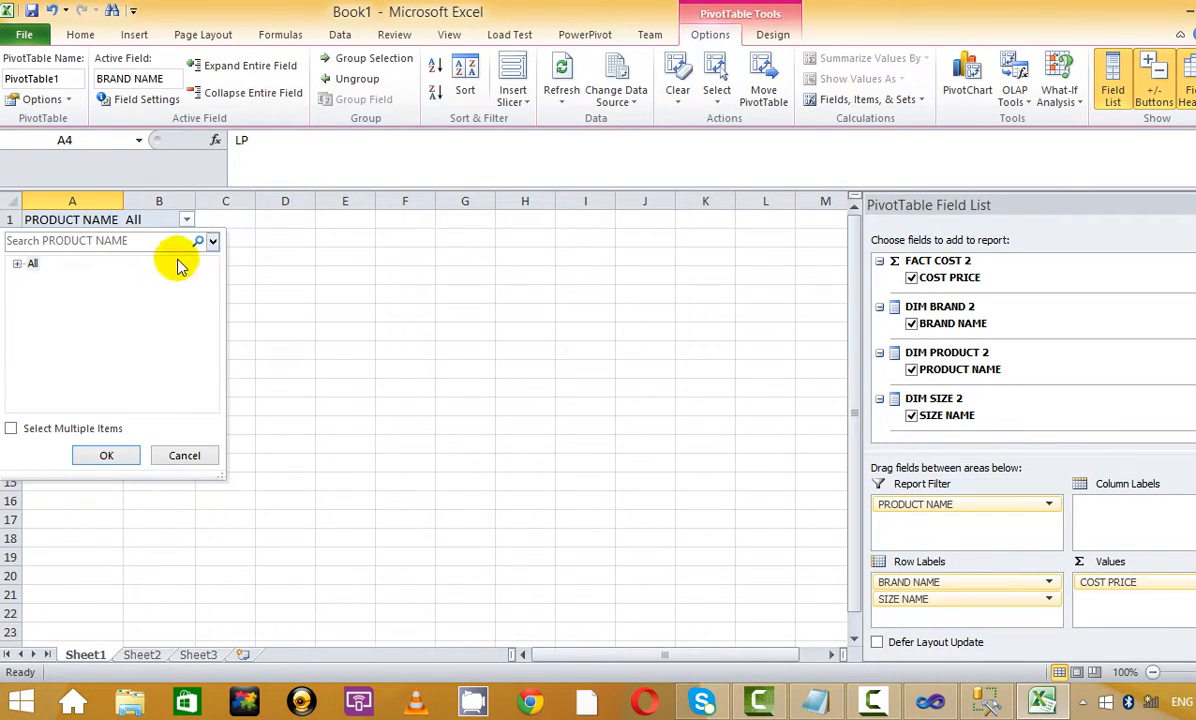
click(17, 264)
click(60, 294)
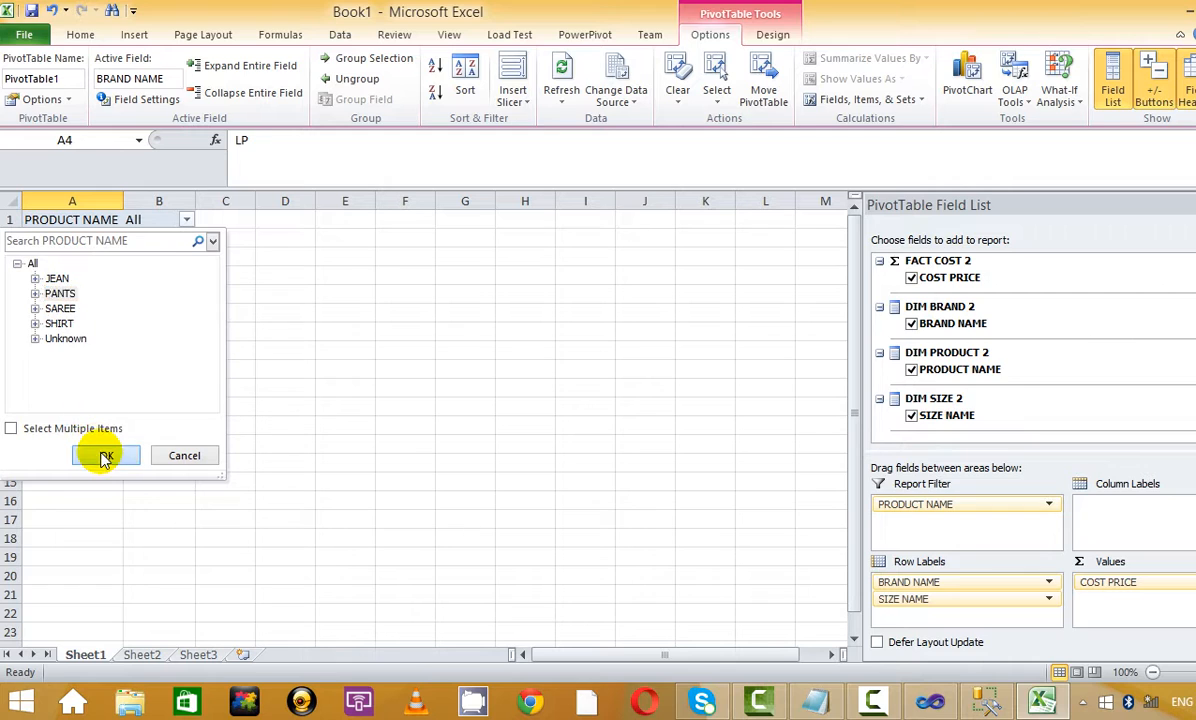
click(105, 457)
click(183, 223)
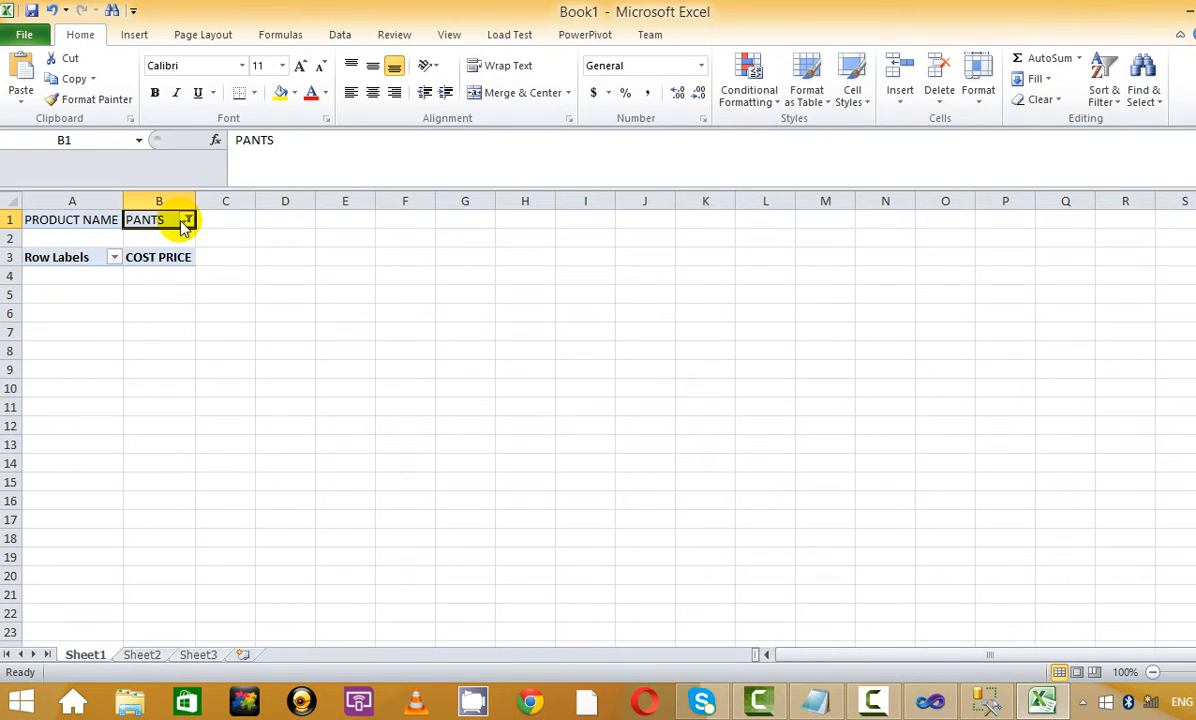
click(187, 220)
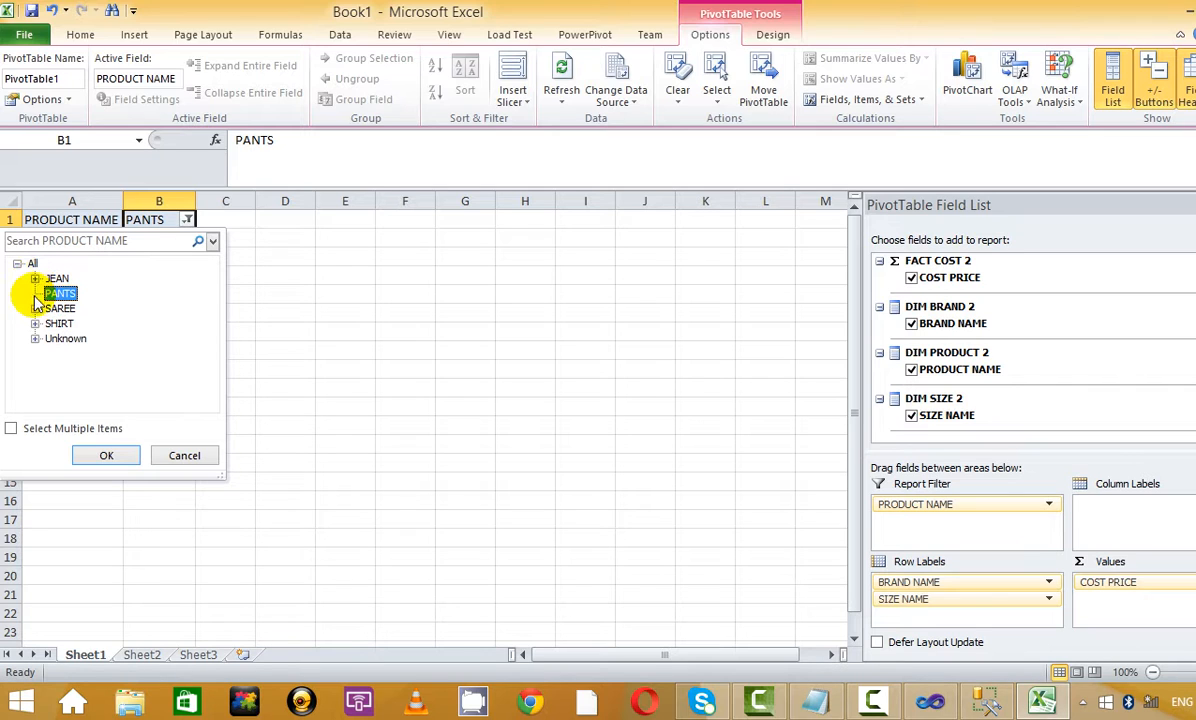
click(11, 428)
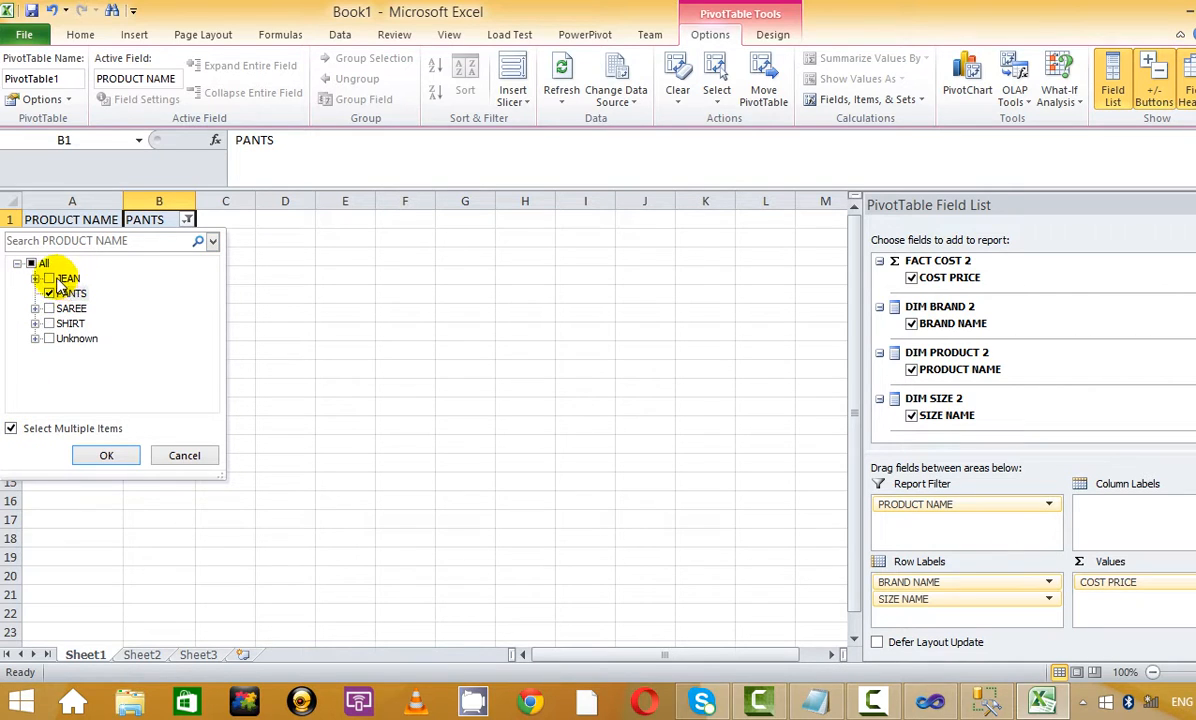
click(57, 279)
click(49, 309)
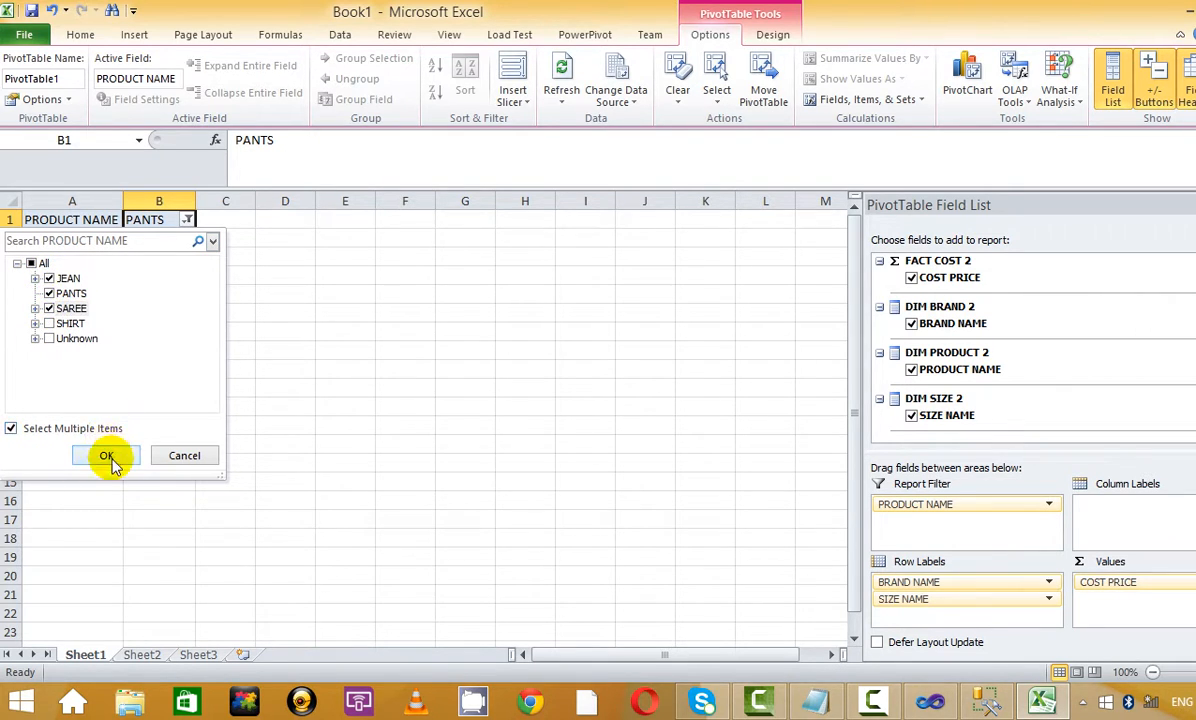
click(106, 455)
click(165, 342)
key(Up)
key(Up)
key(Up)
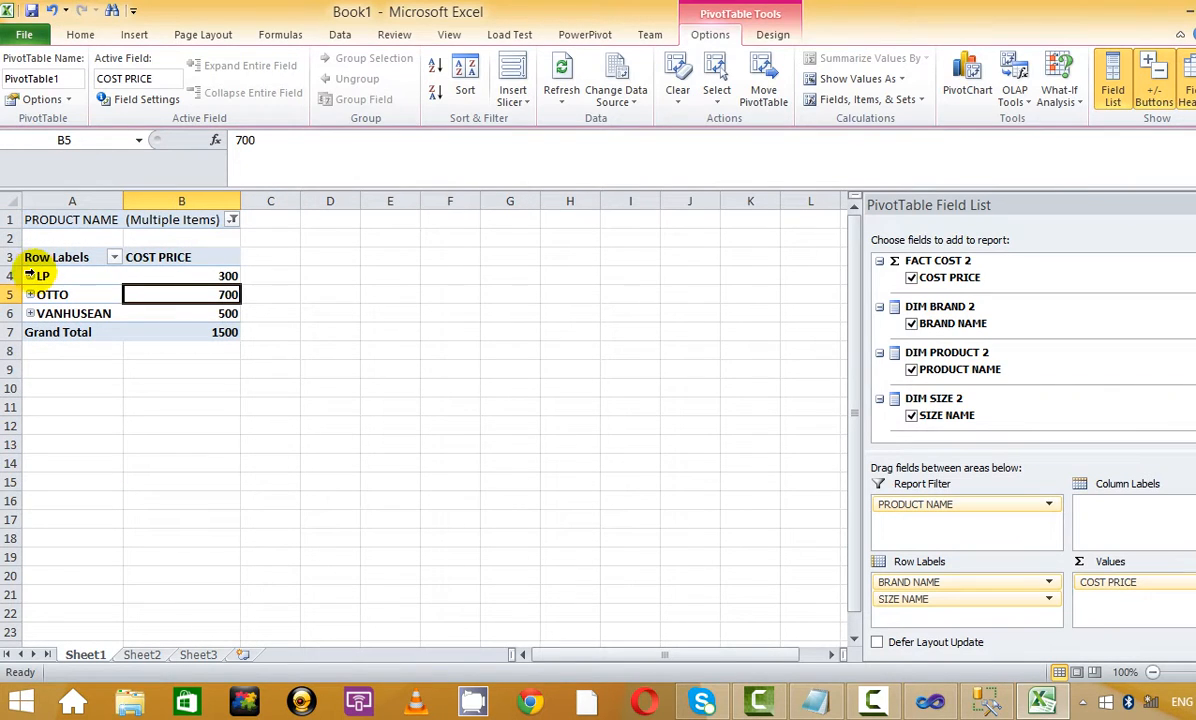
Expand LP, OTTO and VANHUSEAN and group rows by SIZE NAME above BRAND NAME
click(30, 275)
click(30, 313)
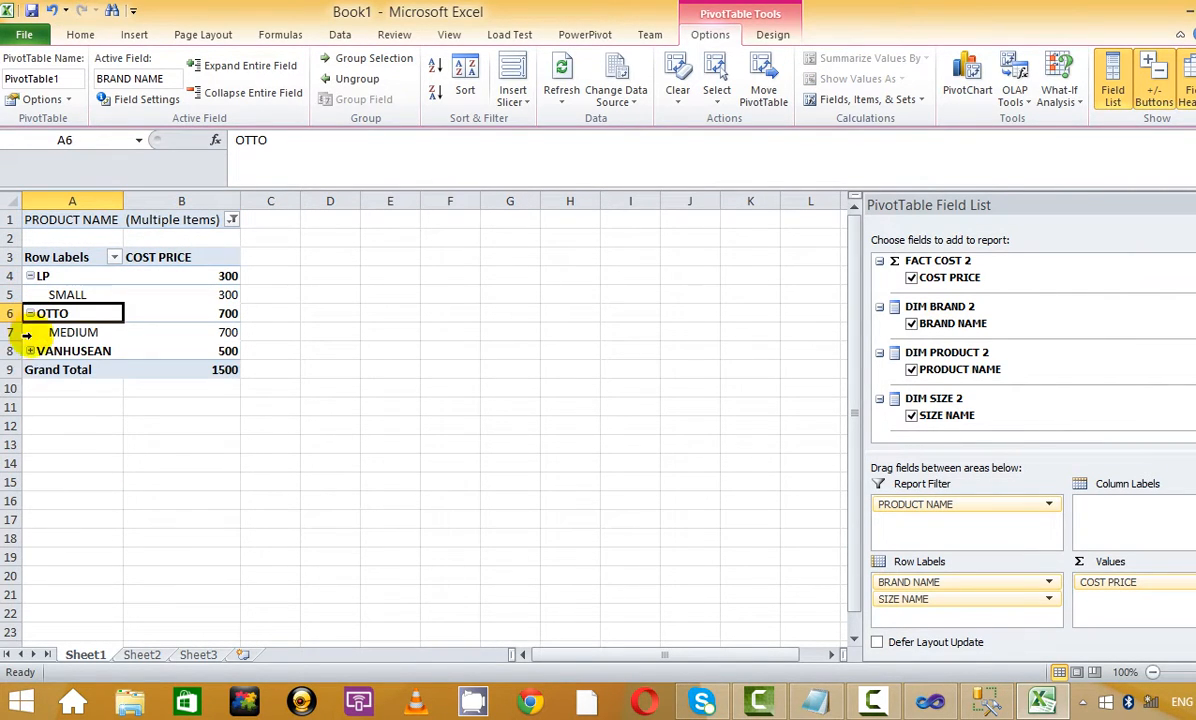
click(30, 351)
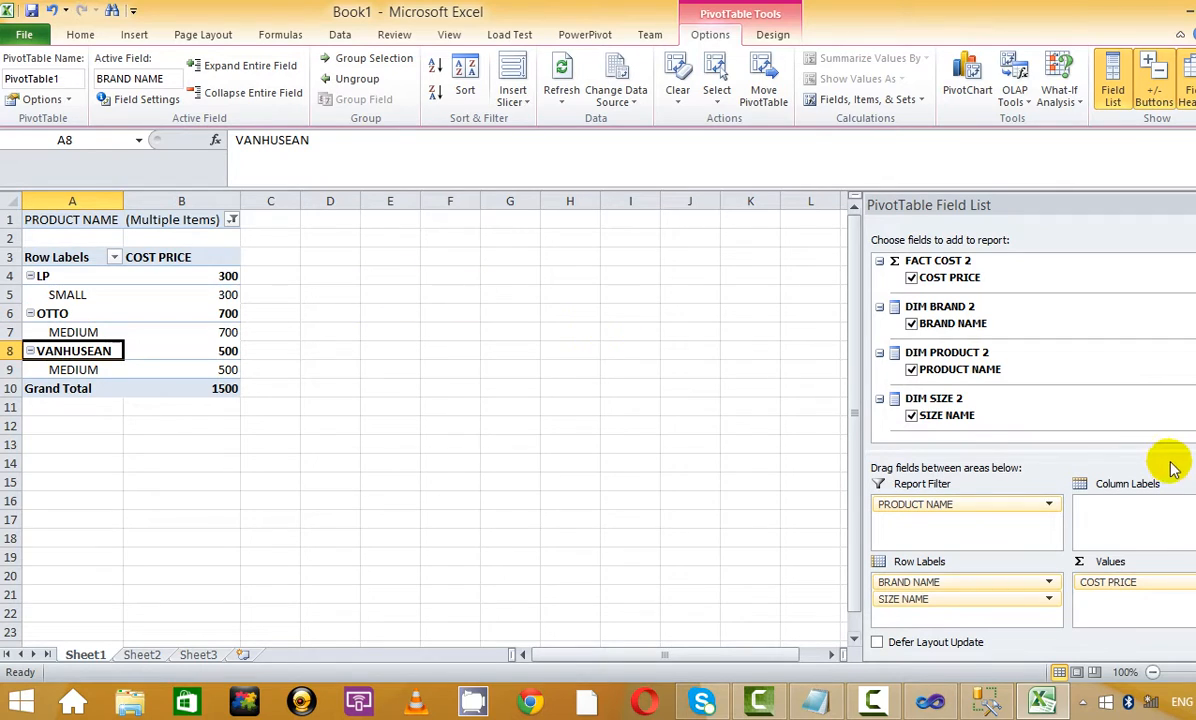
drag(961, 591, 948, 566)
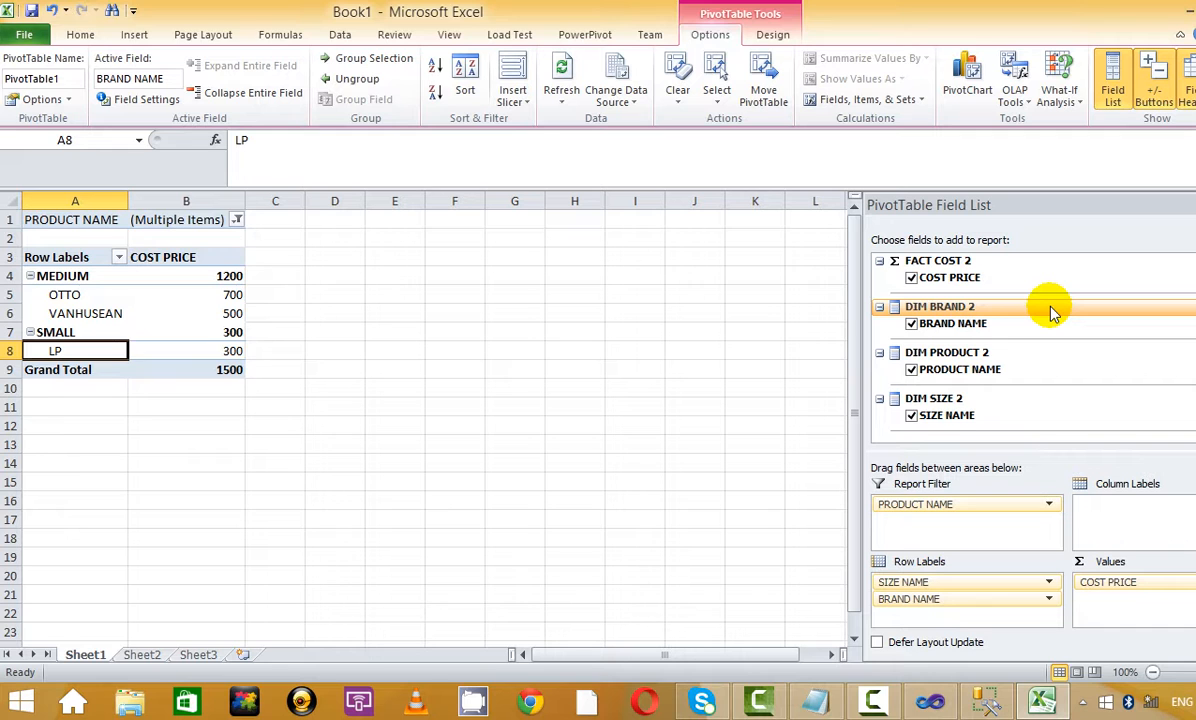
click(1183, 12)
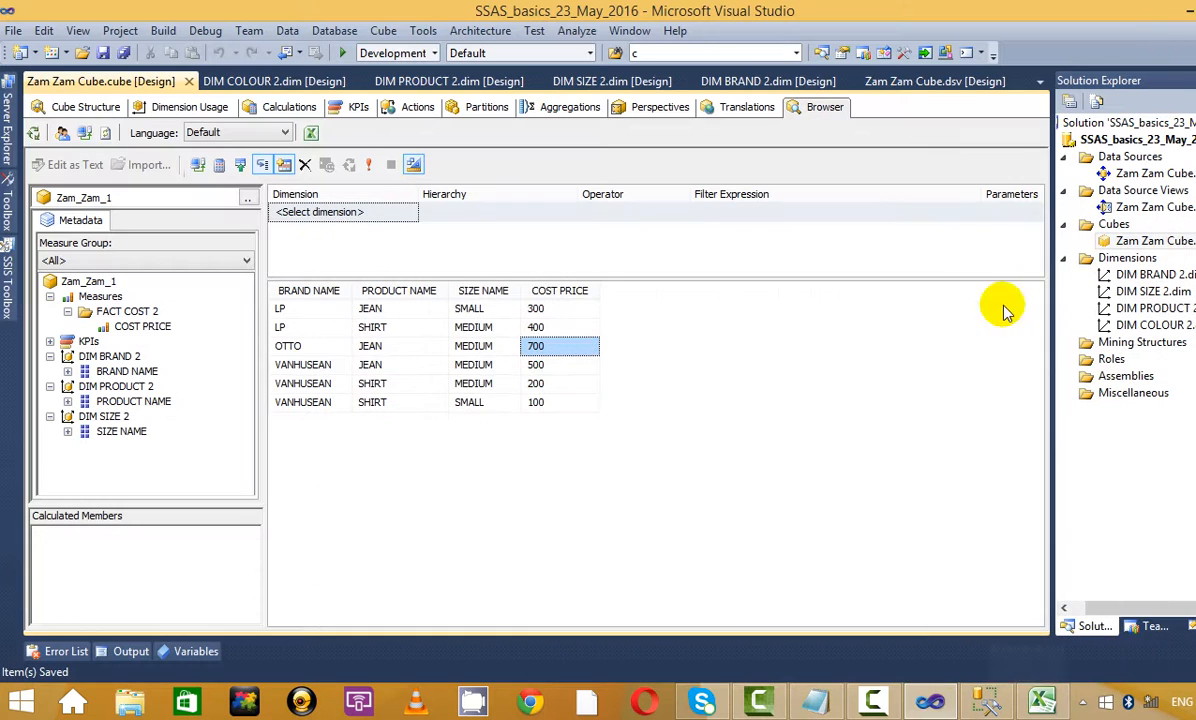
Select the 700 cost price in the cube browser results
click(90, 107)
click(840, 108)
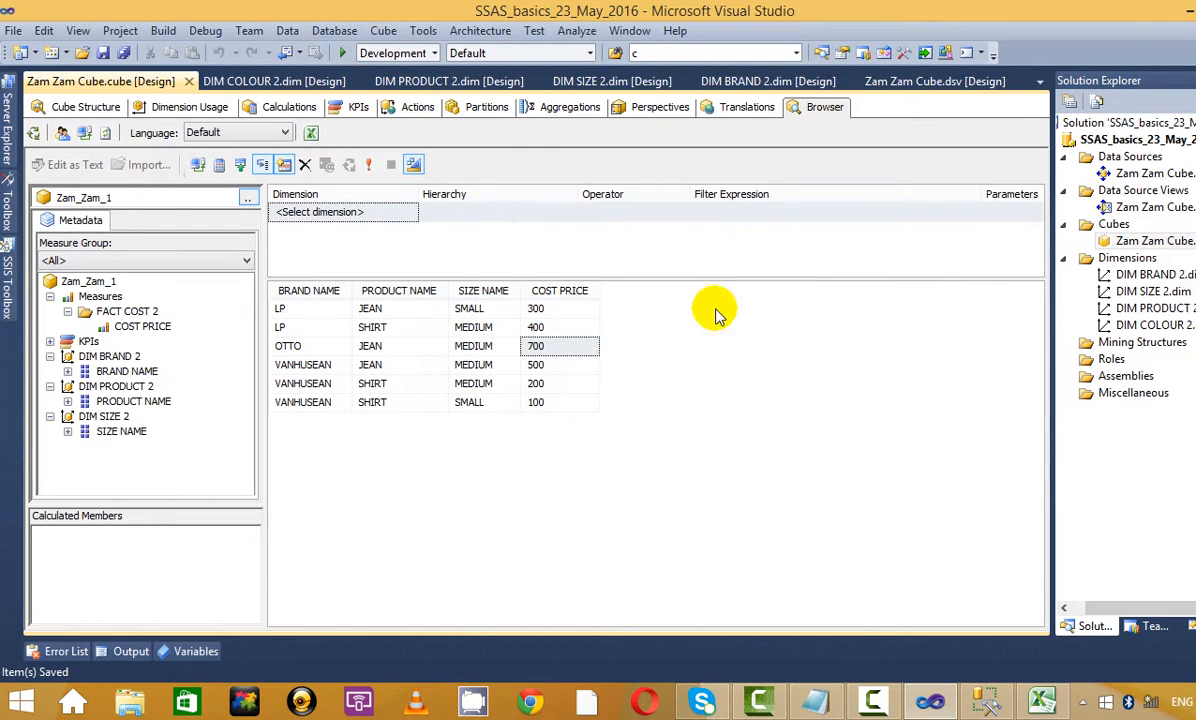
click(647, 474)
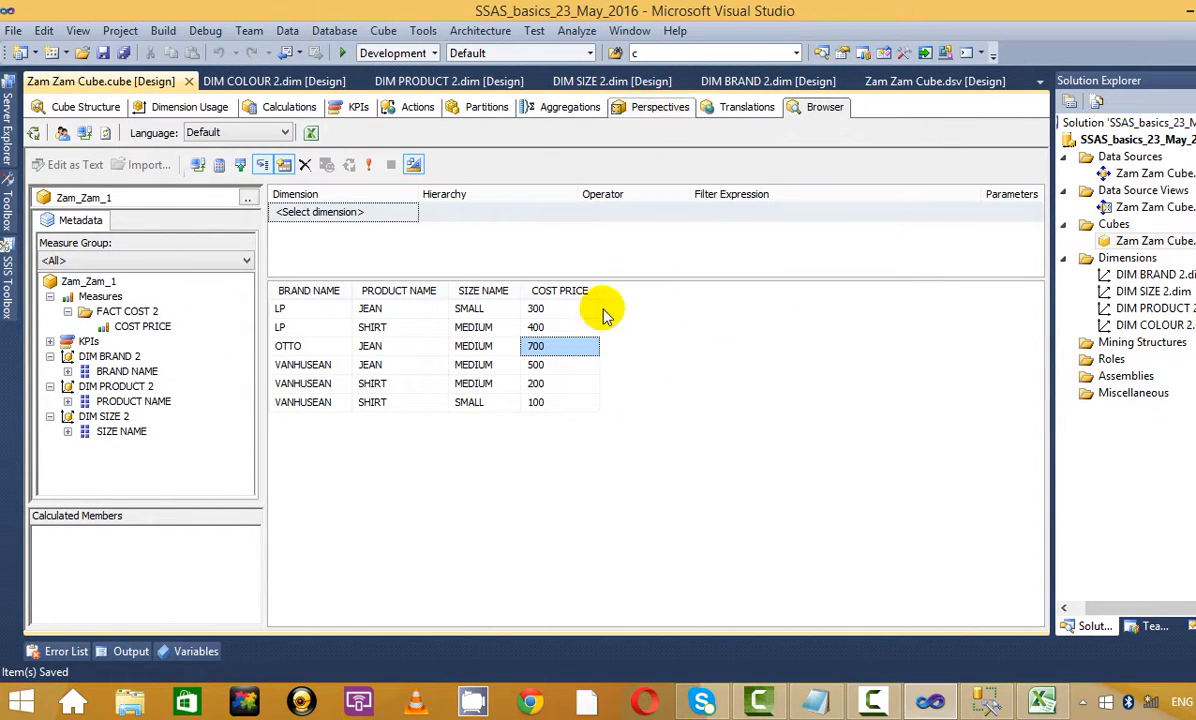
Highlight the Notepad notes from Aggregations to Translation, then return to the cube's Perspectives view
click(815, 700)
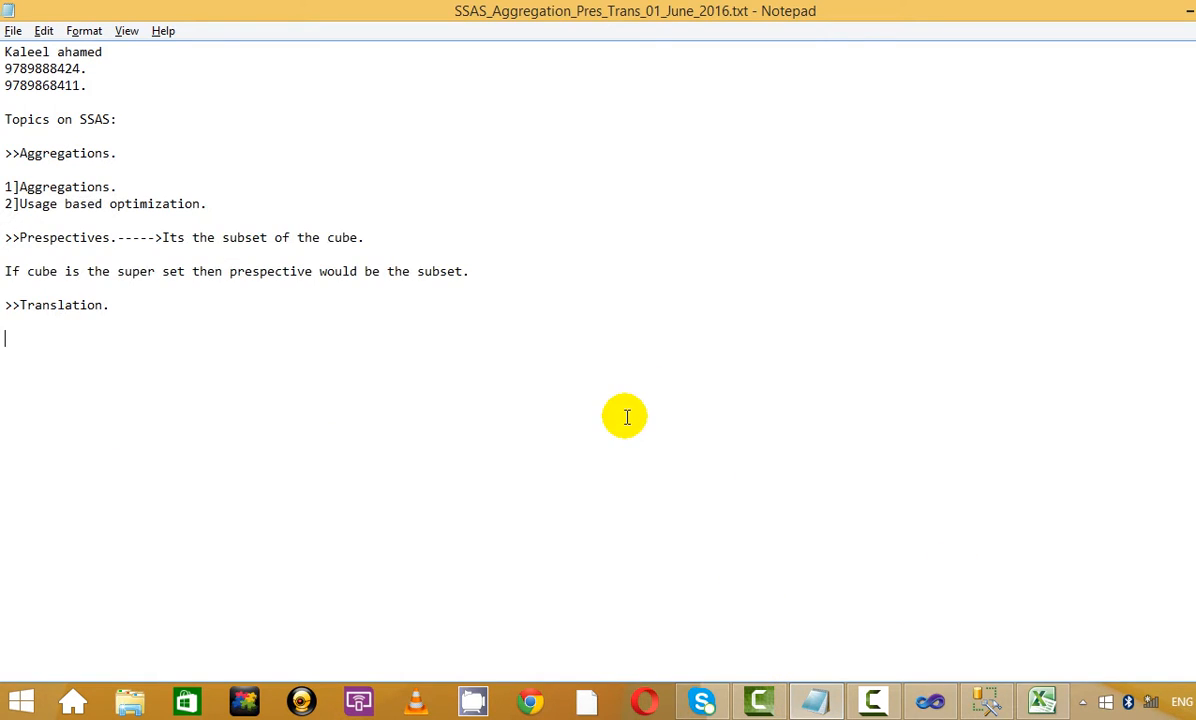
drag(5, 50, 173, 171)
drag(545, 340, 80, 168)
click(410, 338)
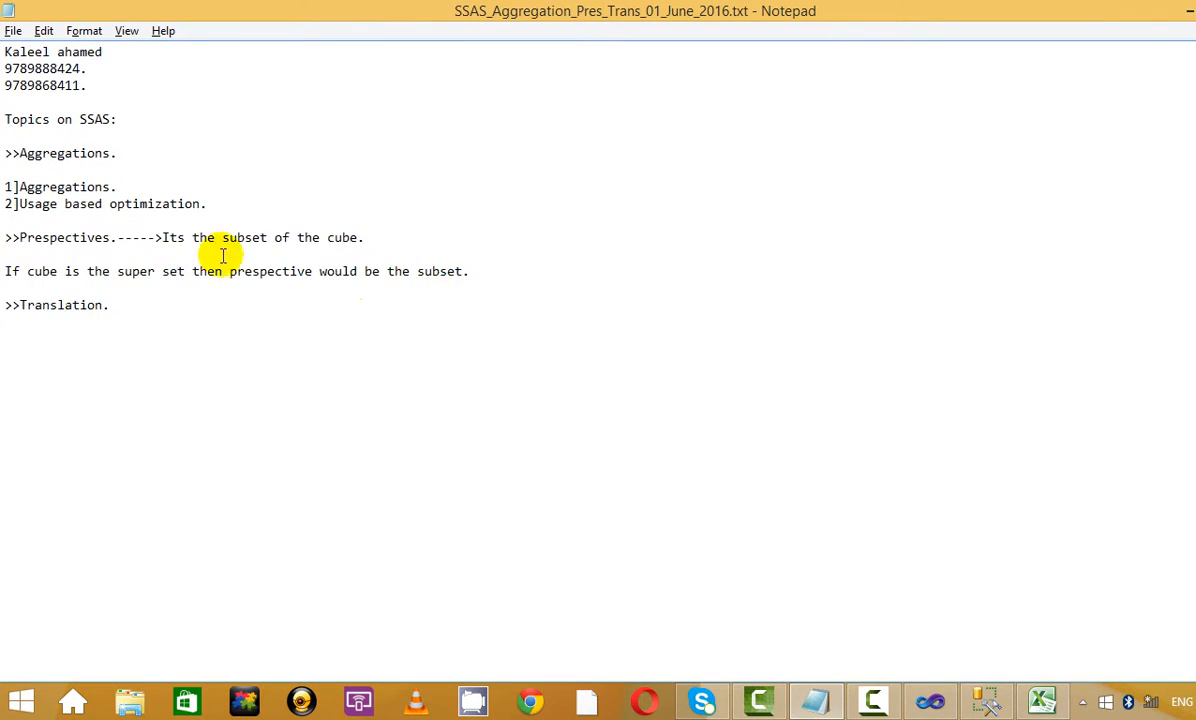
drag(223, 256, 88, 187)
click(110, 197)
drag(265, 355, 132, 130)
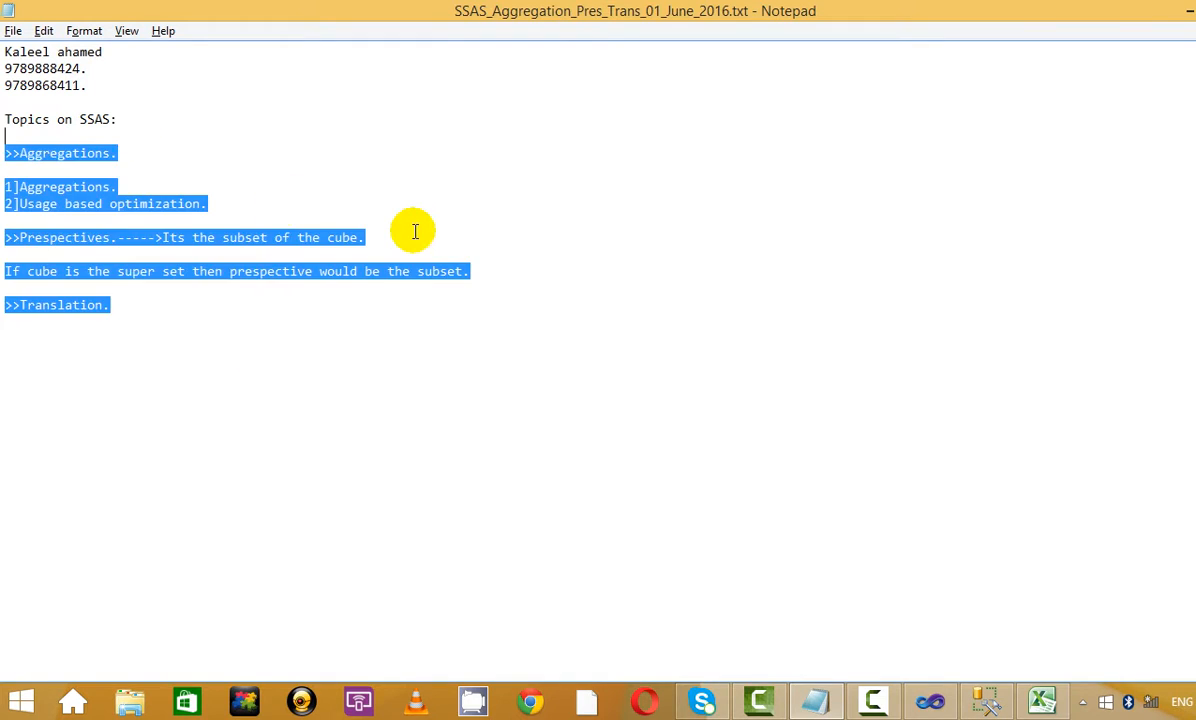
click(415, 232)
key(alt+Tab)
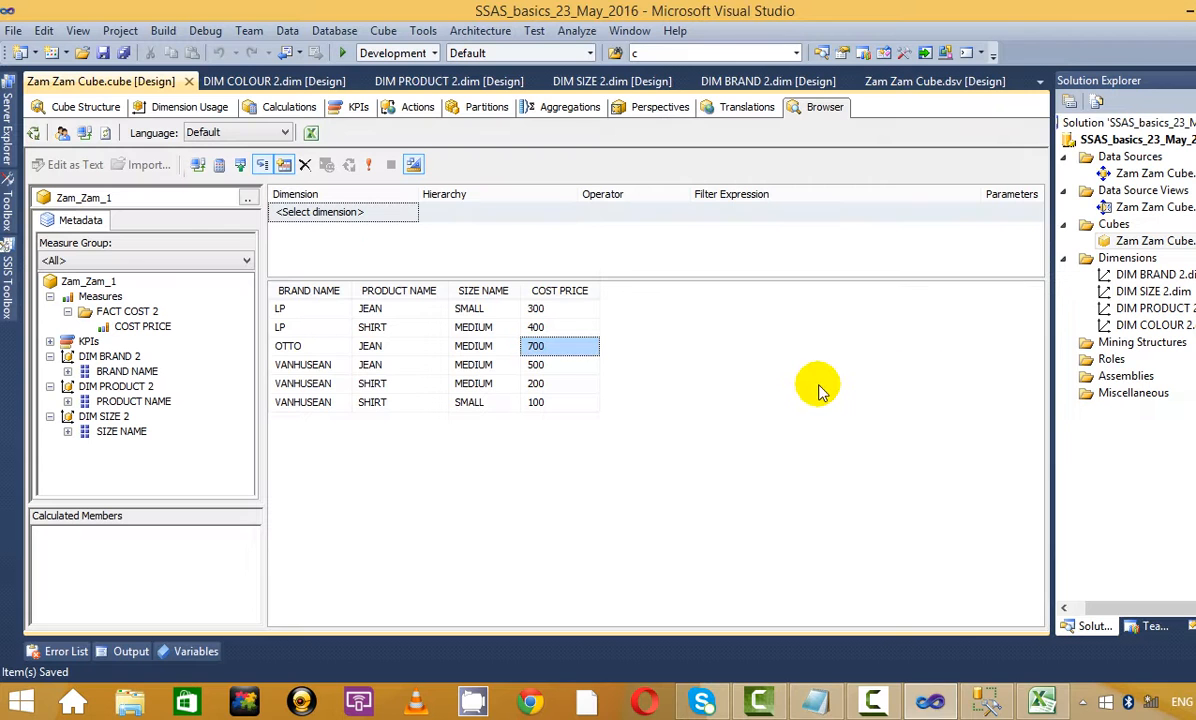
click(660, 107)
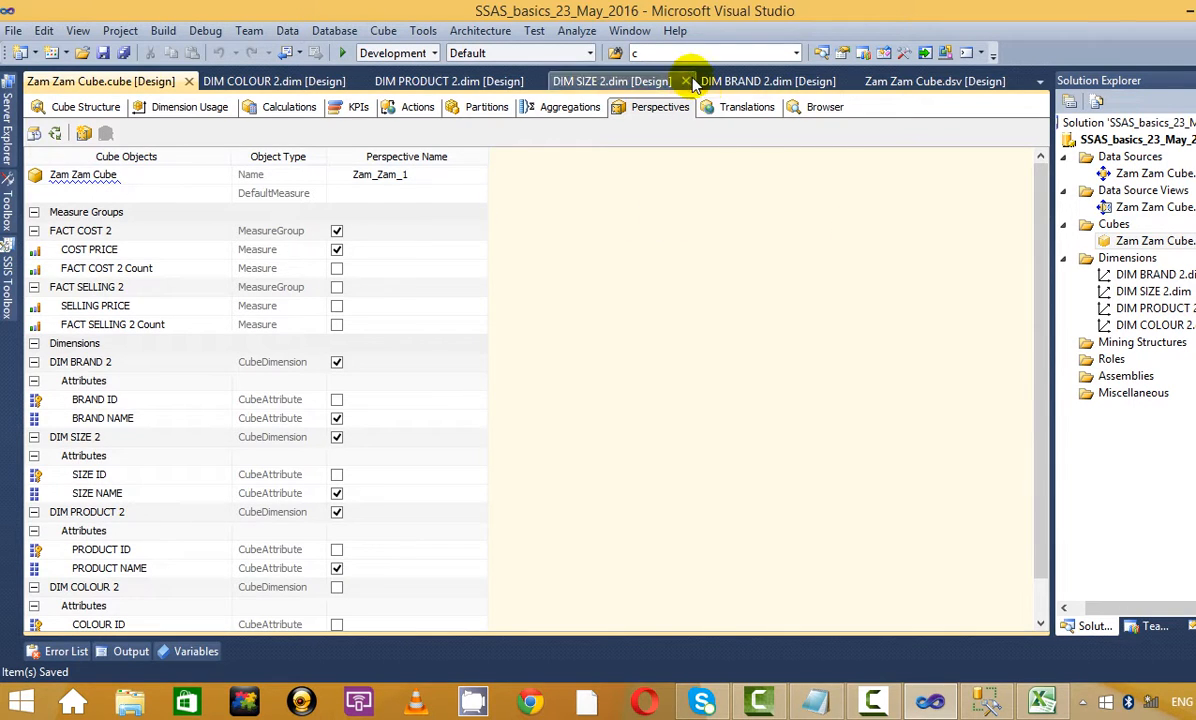
click(815, 700)
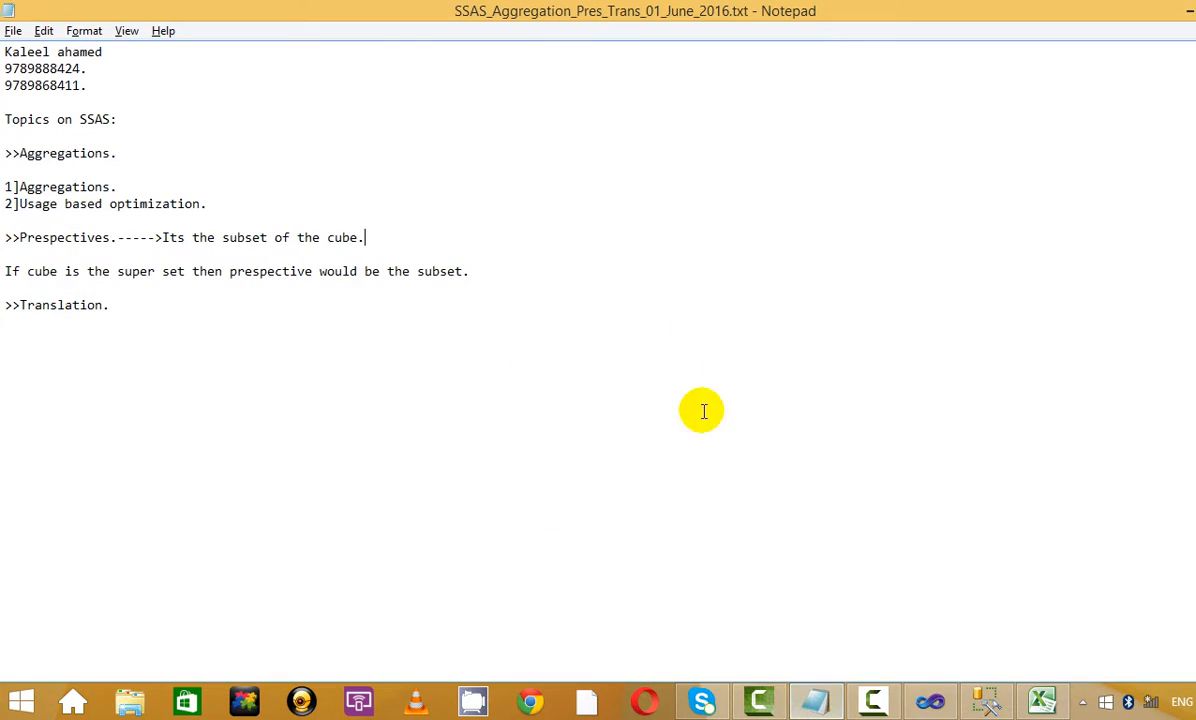
drag(607, 390, 5, 52)
click(5, 338)
click(1178, 22)
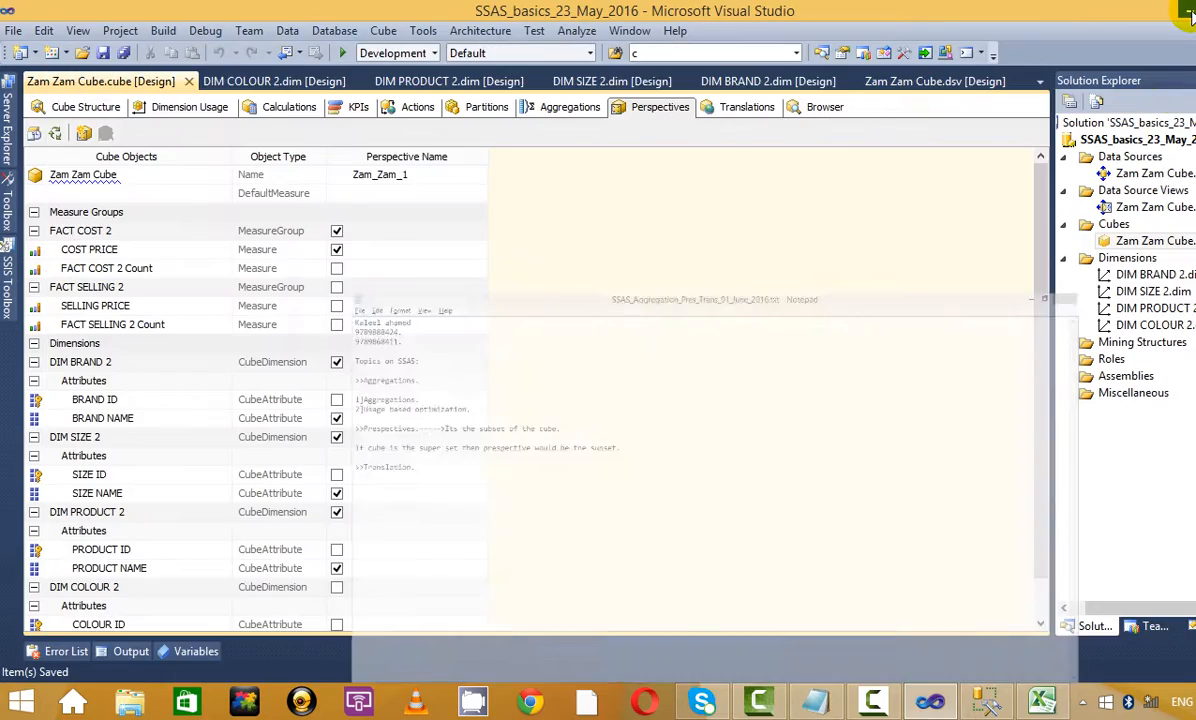
click(930, 700)
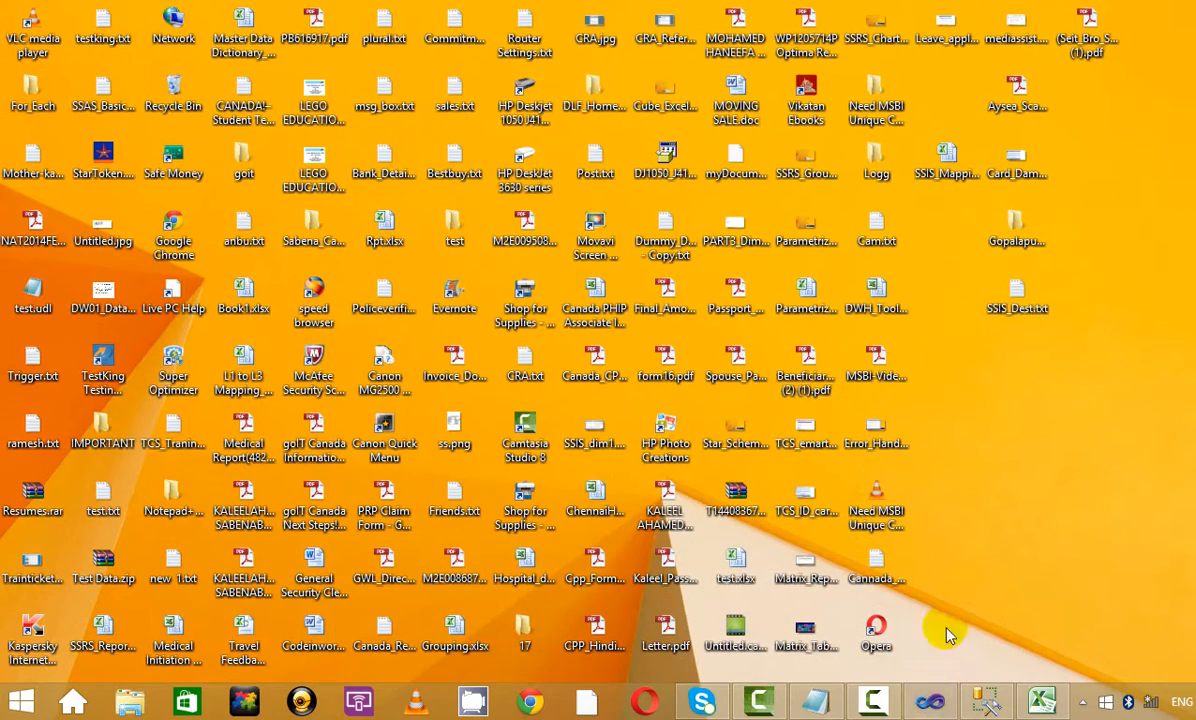
click(930, 701)
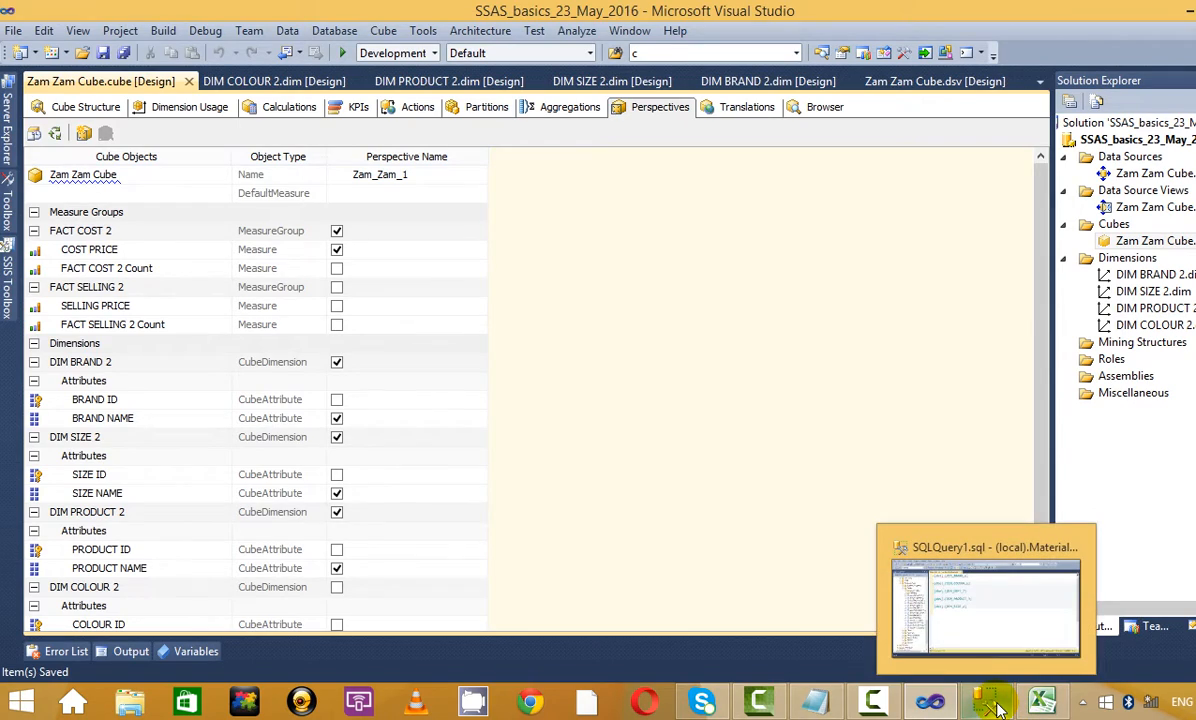
click(1041, 702)
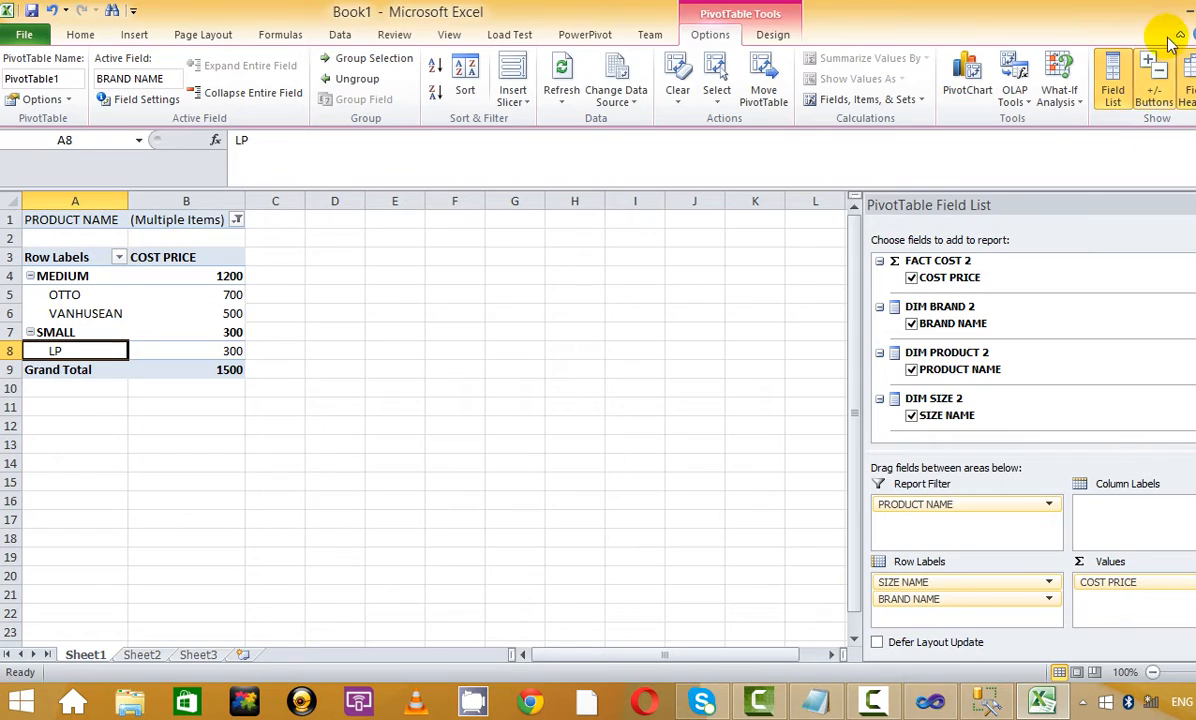
click(1187, 12)
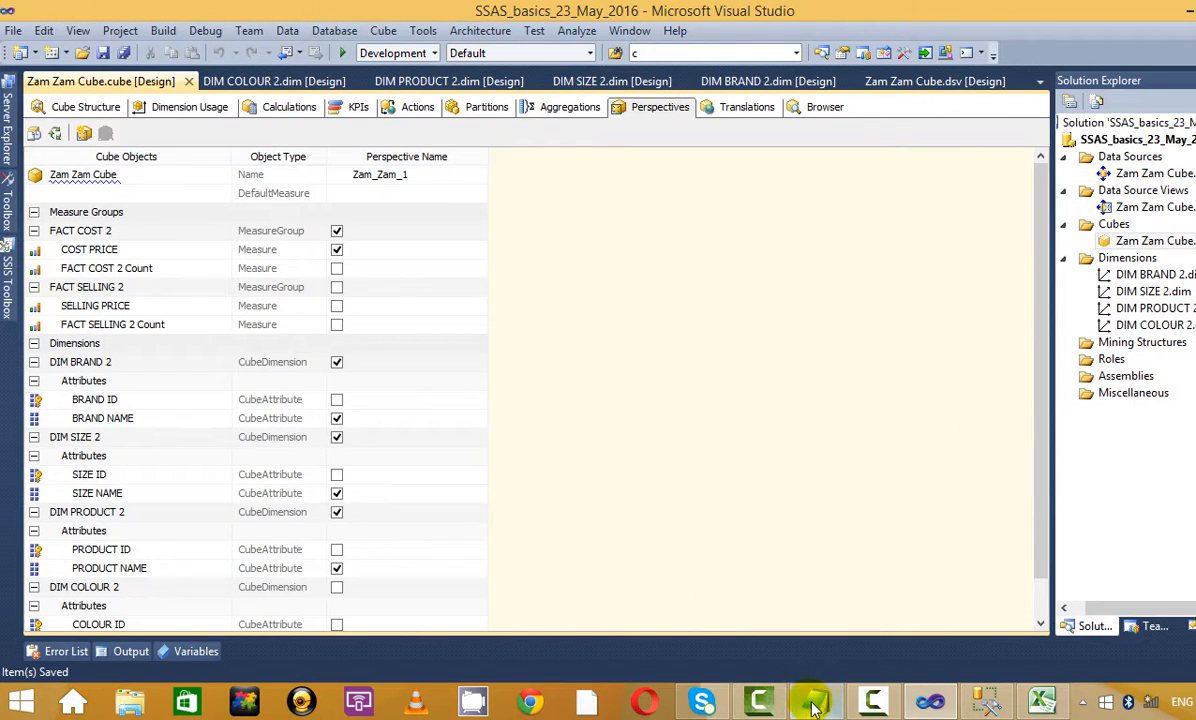
click(699, 651)
drag(5, 51, 50, 172)
click(284, 275)
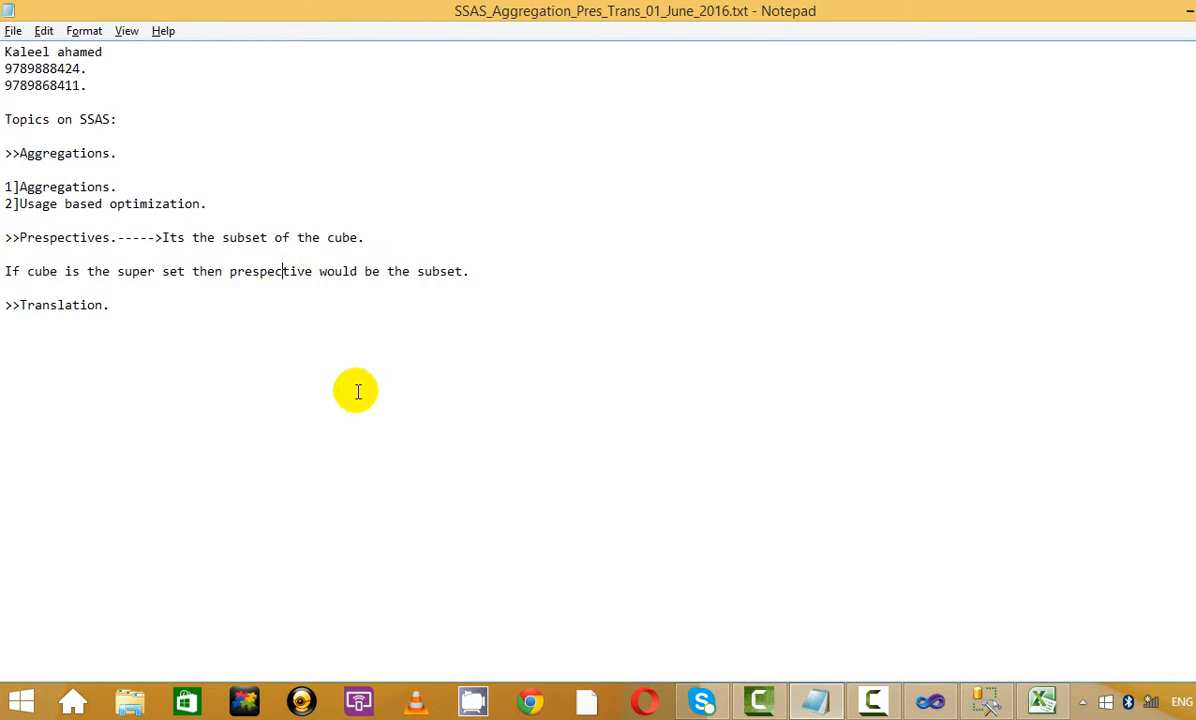
drag(440, 289, 478, 222)
click(489, 244)
key(alt+Tab)
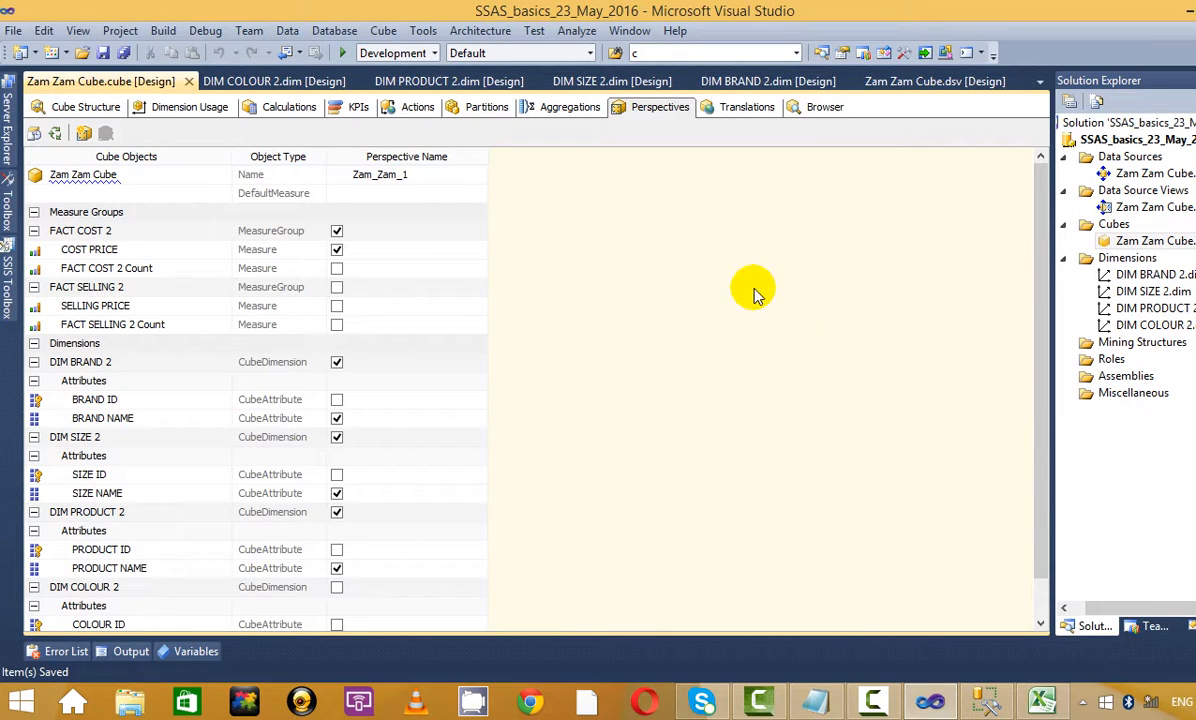
Delete the Tamil (India) column from the Zam Zam Cube's Translations grid
click(747, 110)
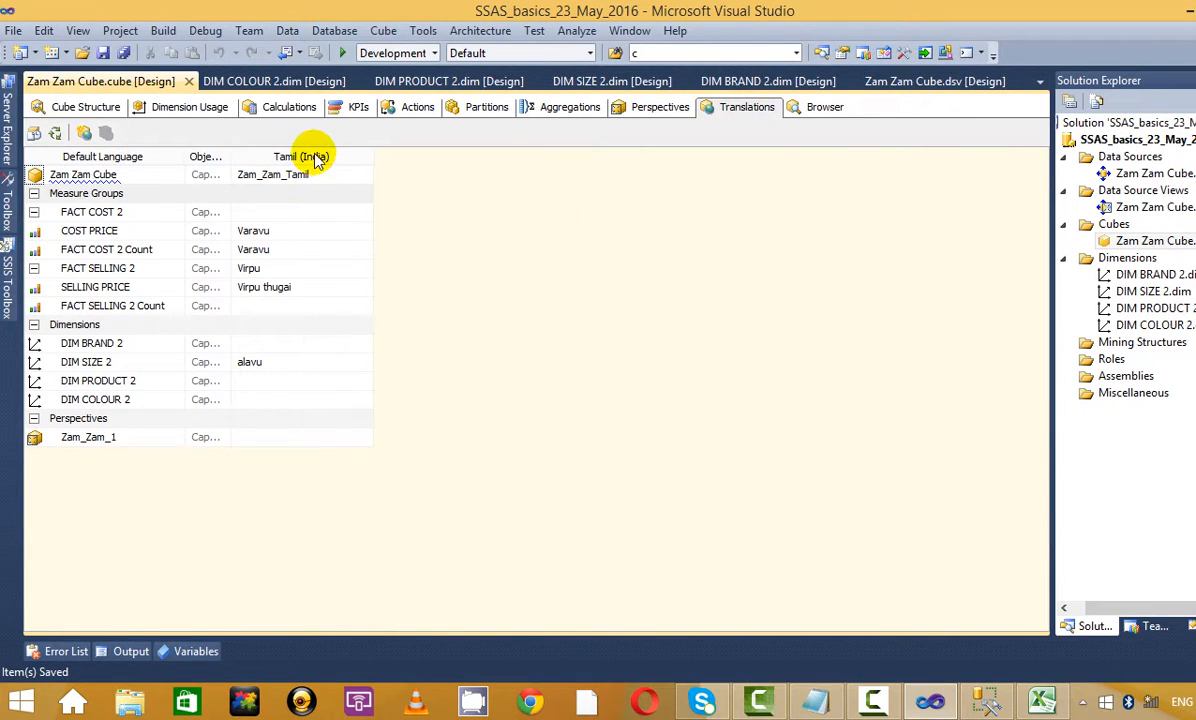
right_click(318, 157)
click(388, 196)
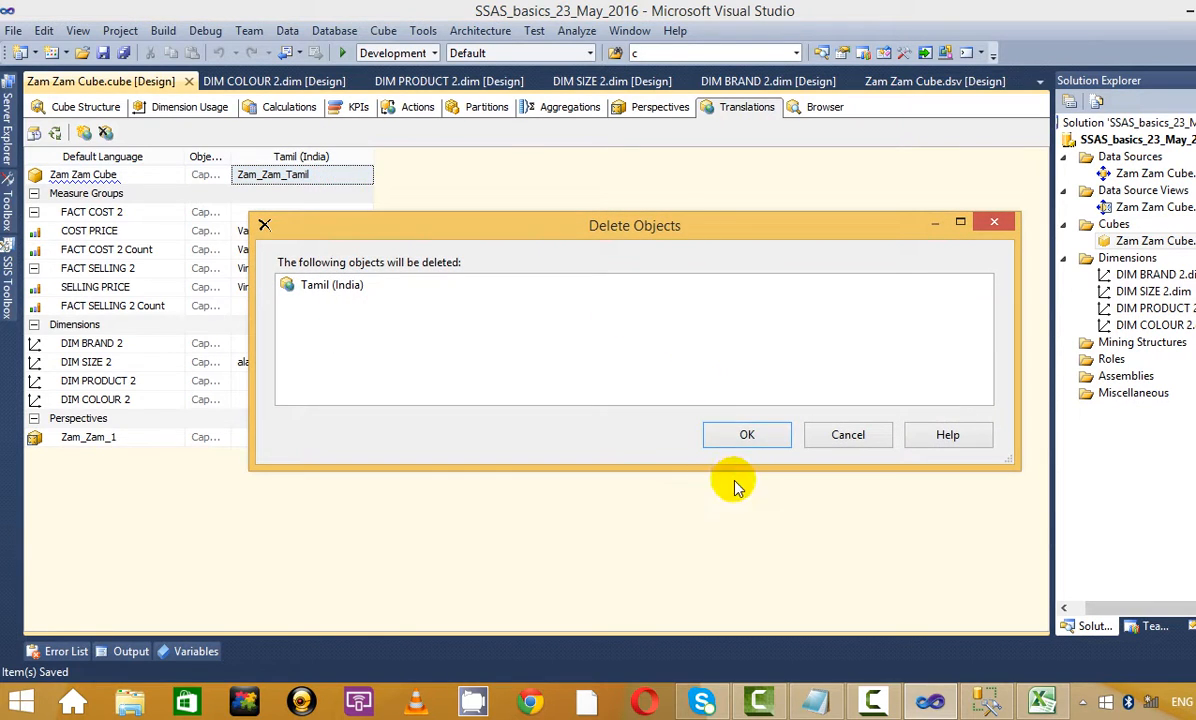
click(743, 430)
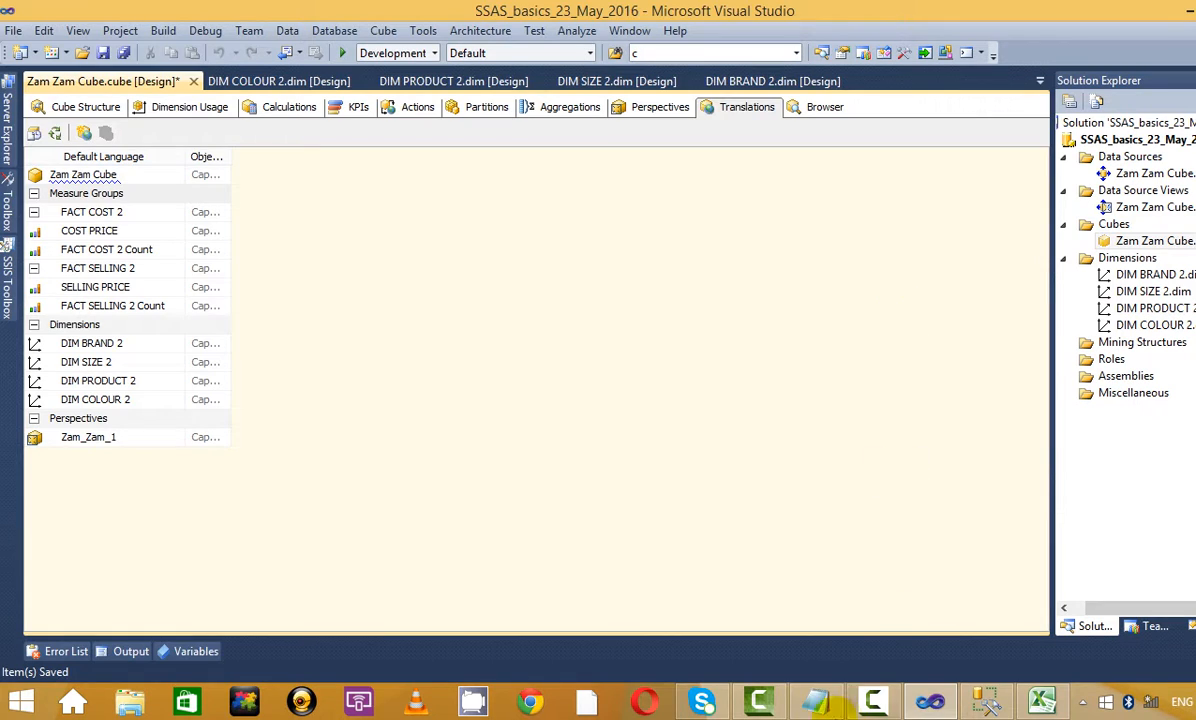
mouse_move(985, 710)
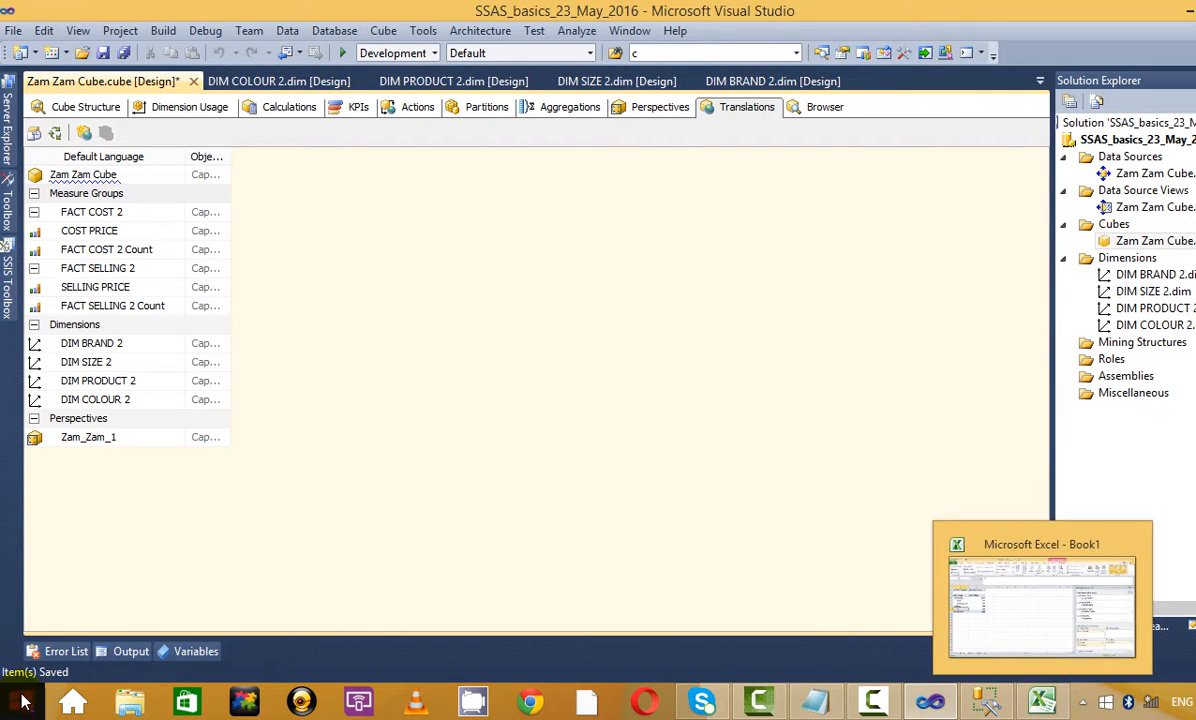
Widen the Object Type column, revisit Cube Structure and Browser, then return to Translations
drag(230, 155, 287, 157)
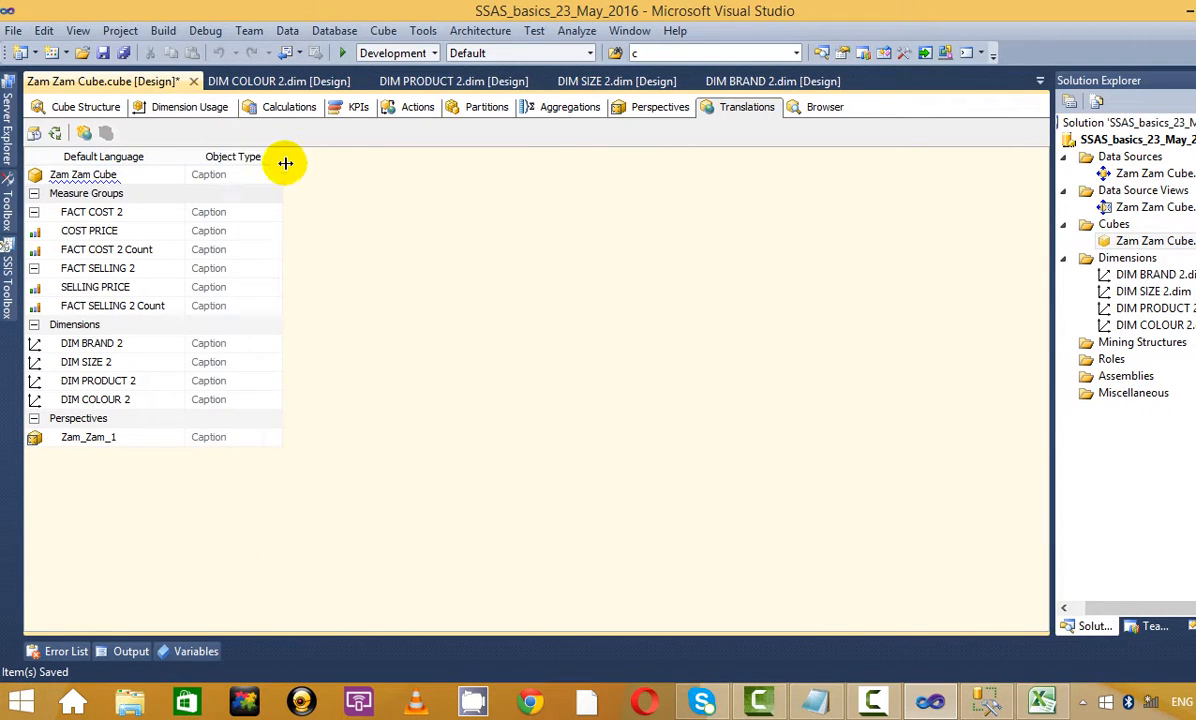
click(90, 107)
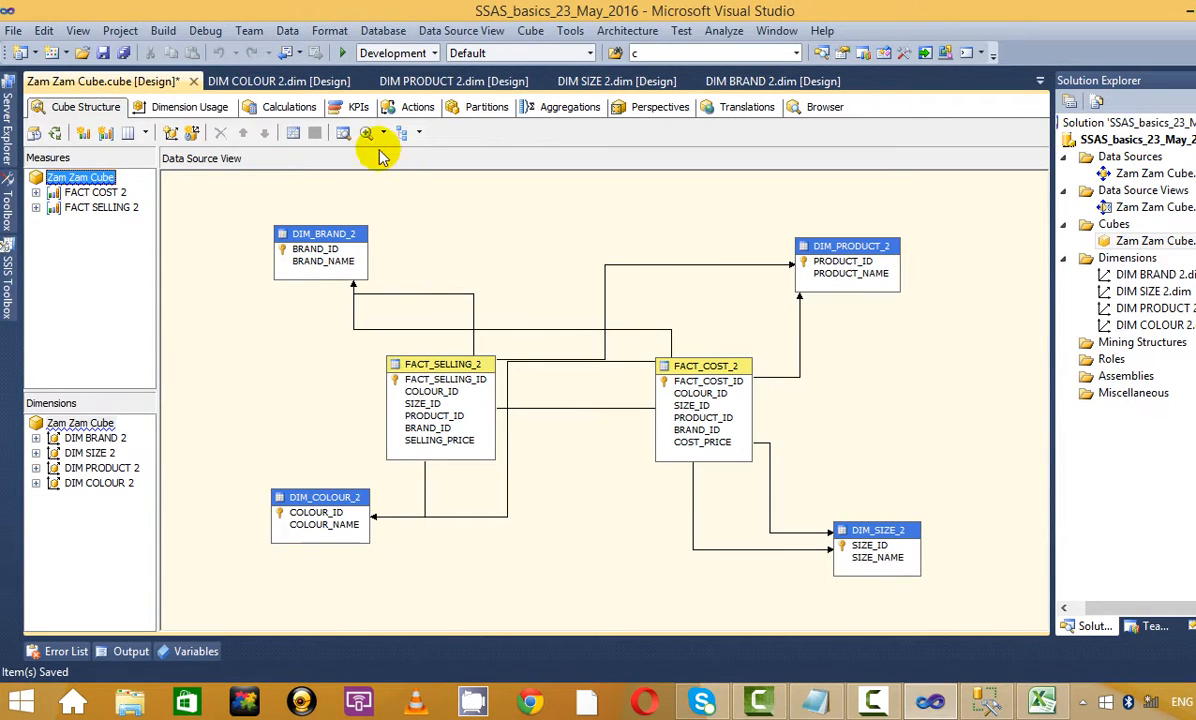
click(822, 107)
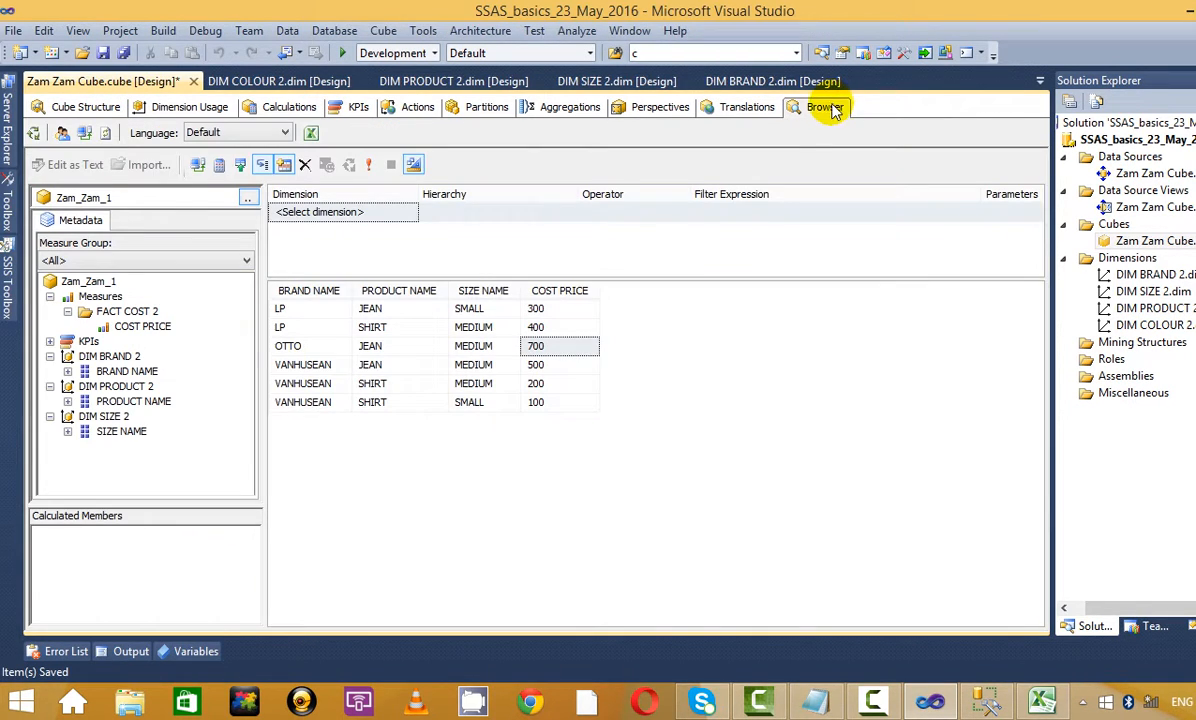
click(118, 107)
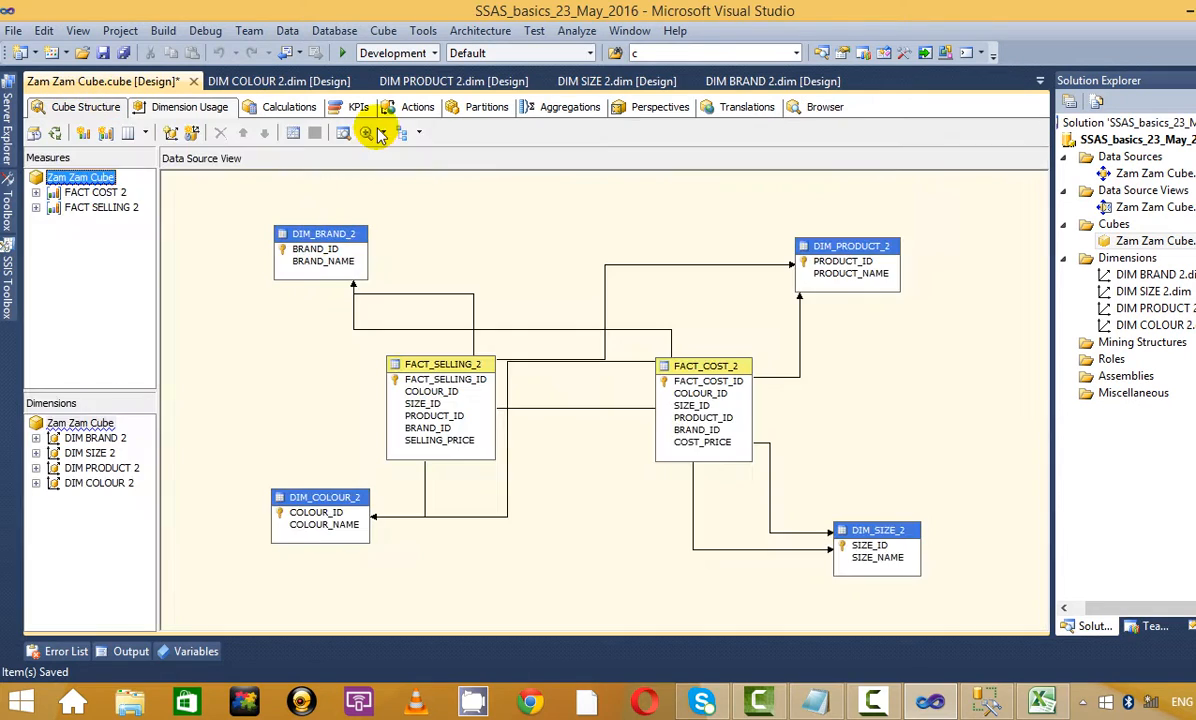
click(730, 107)
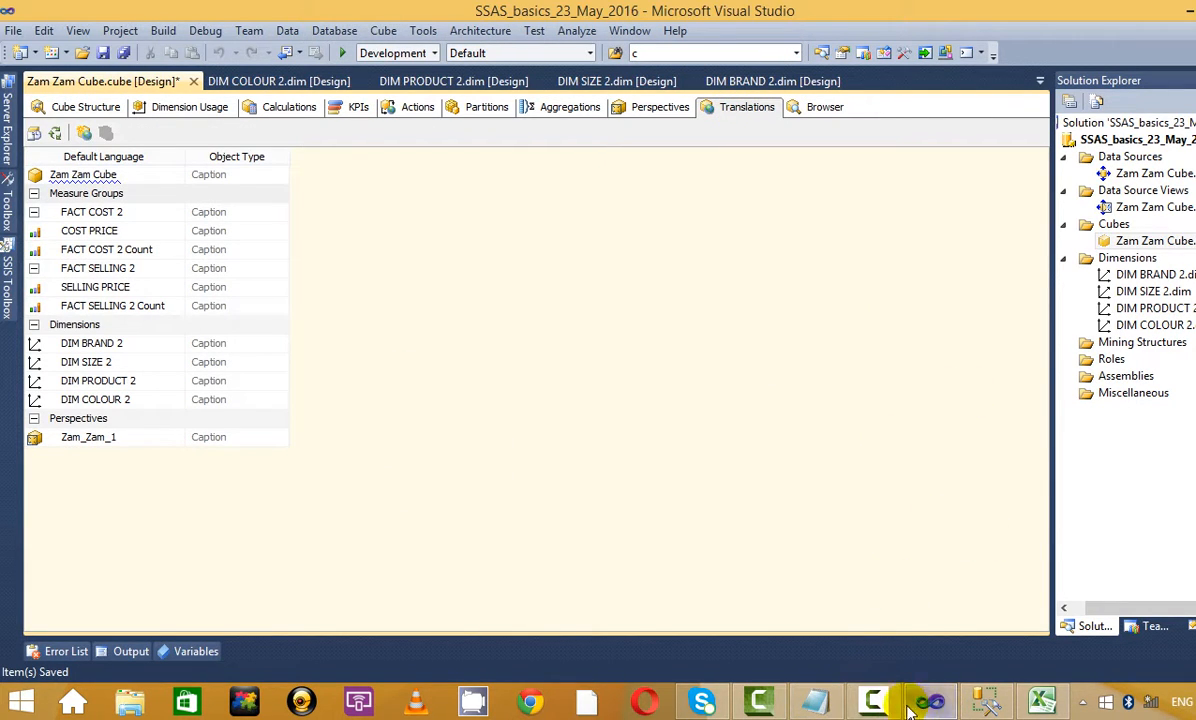
click(873, 703)
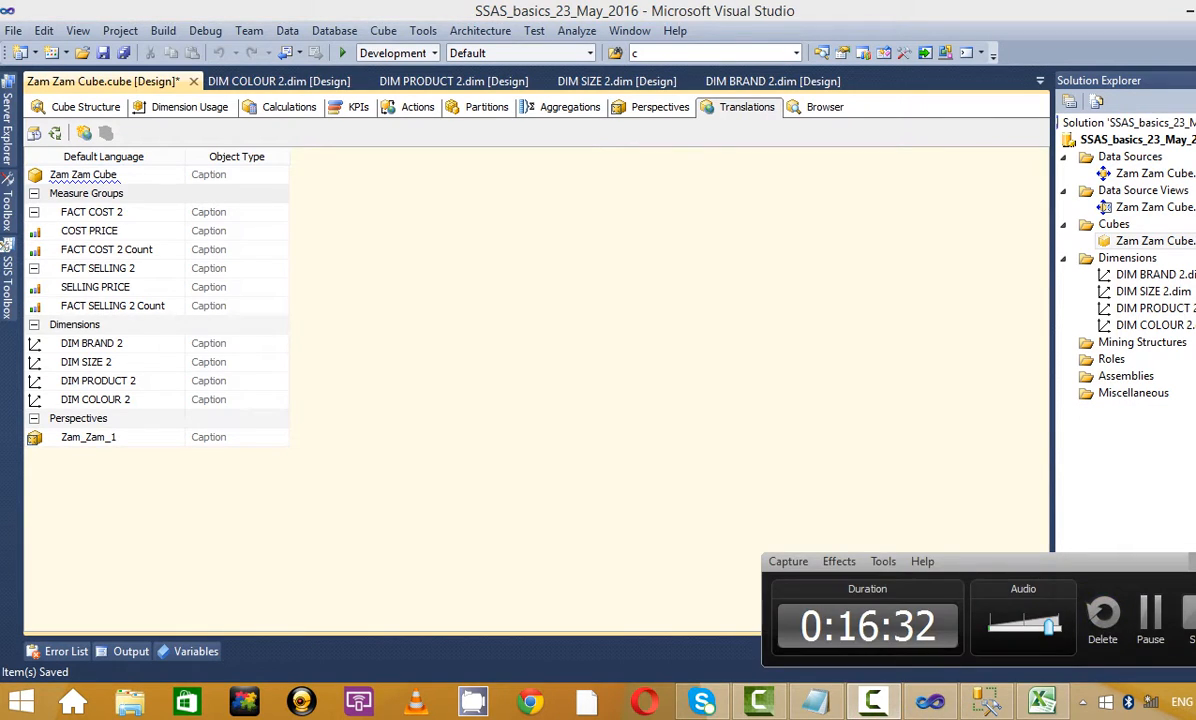
click(1192, 561)
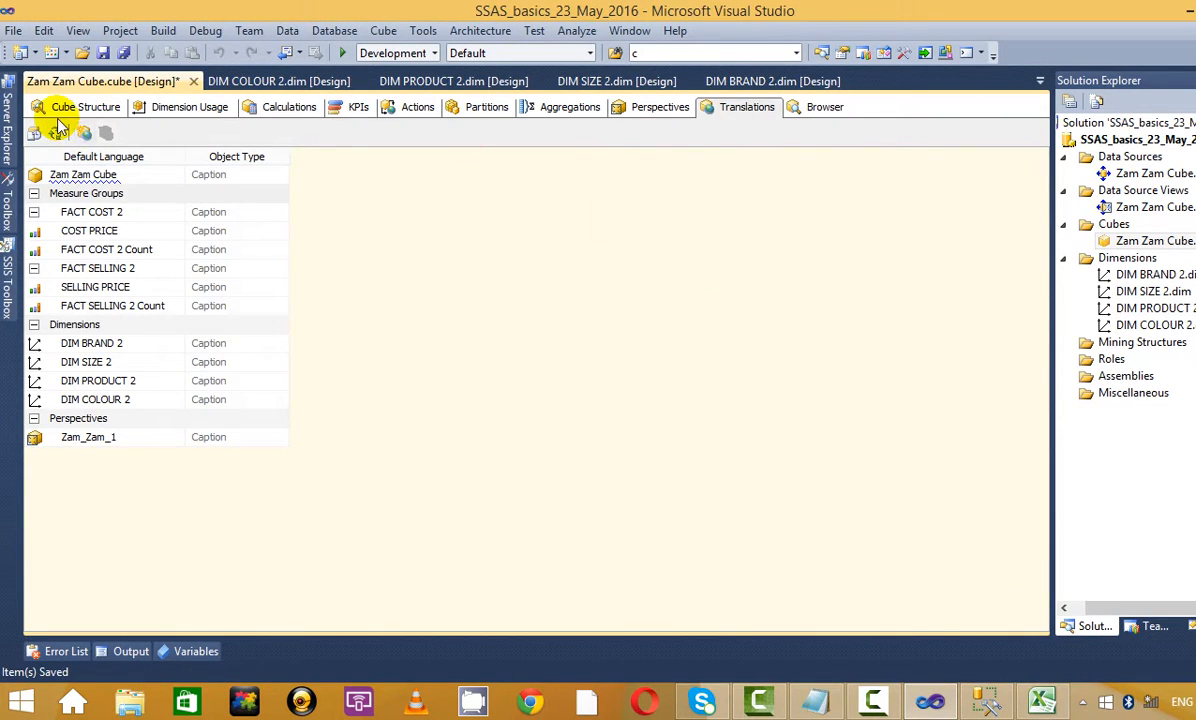
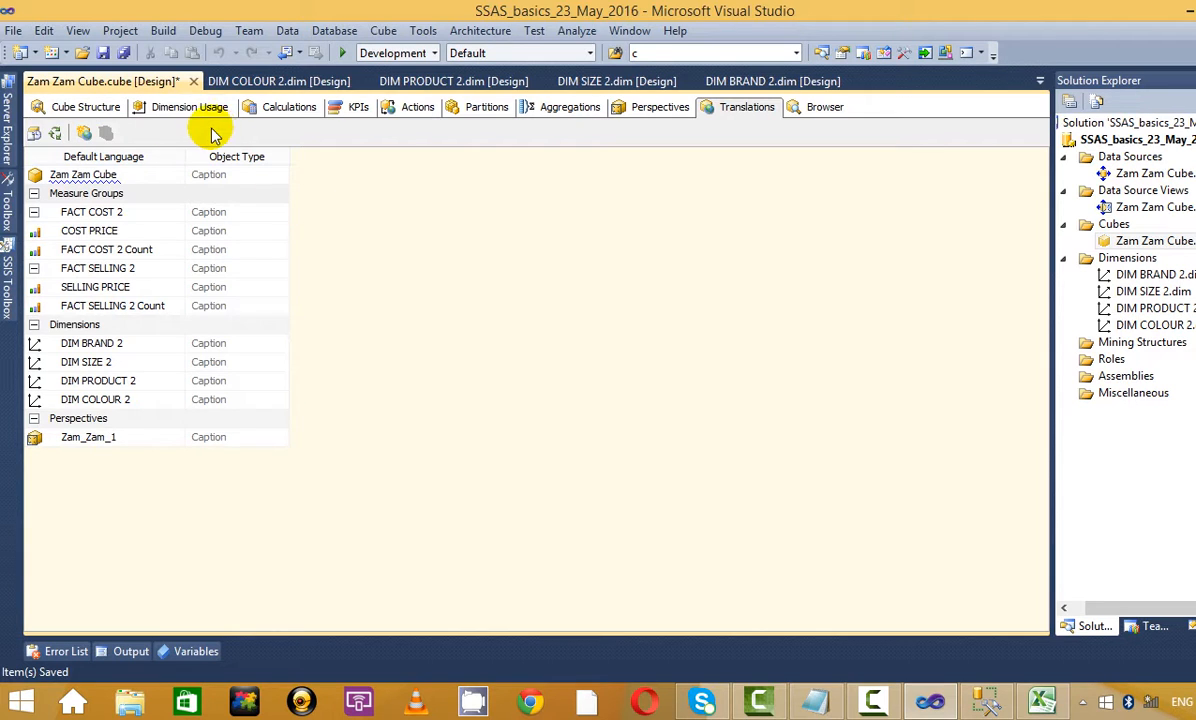
Revisit the Cube Structure and Browser tabs, then start a New Translation from the Translations tab
click(62, 108)
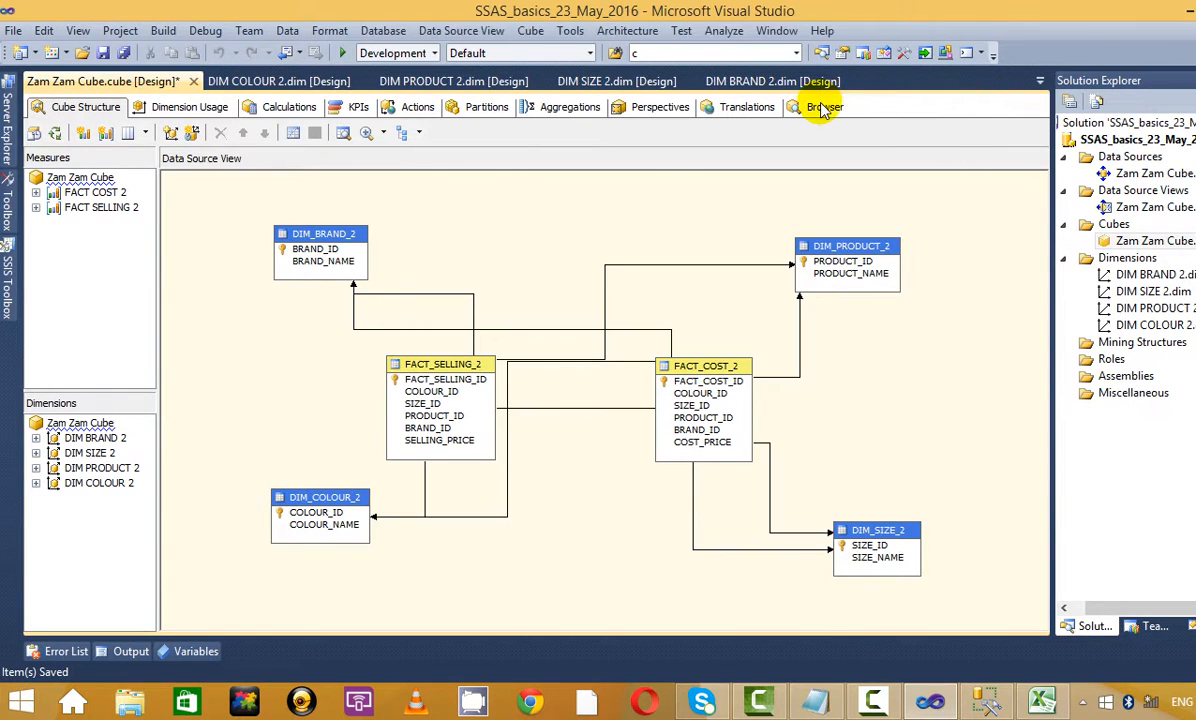
click(820, 107)
click(80, 107)
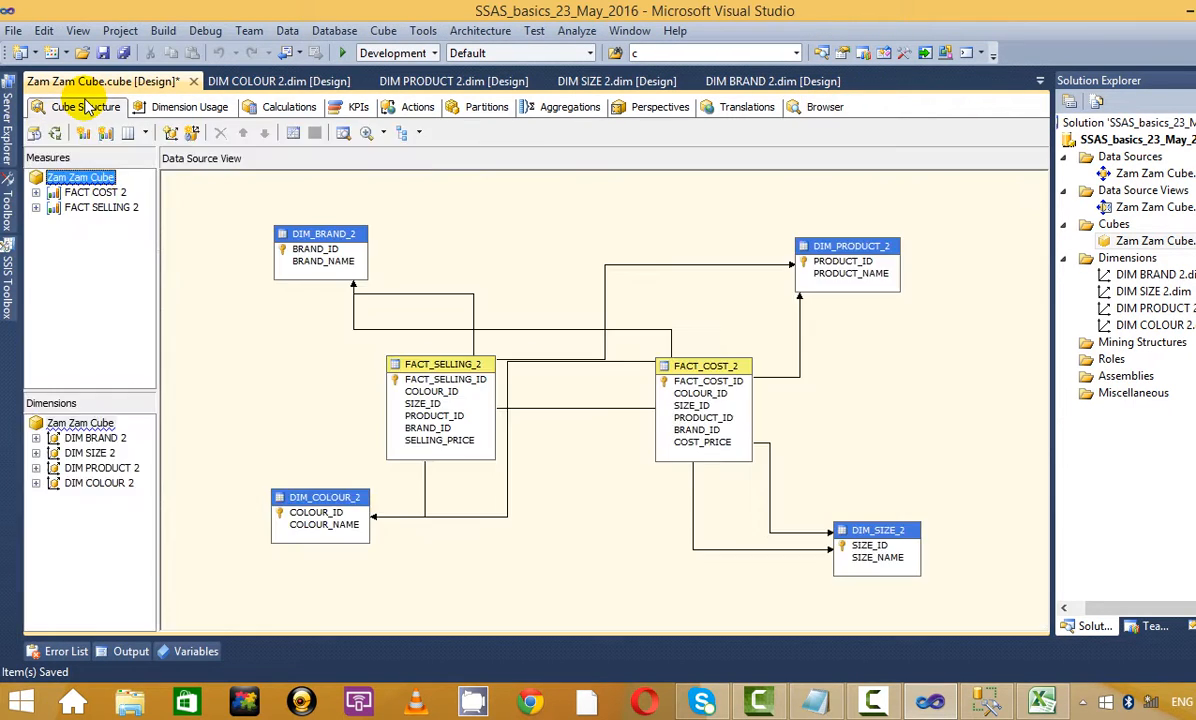
click(820, 107)
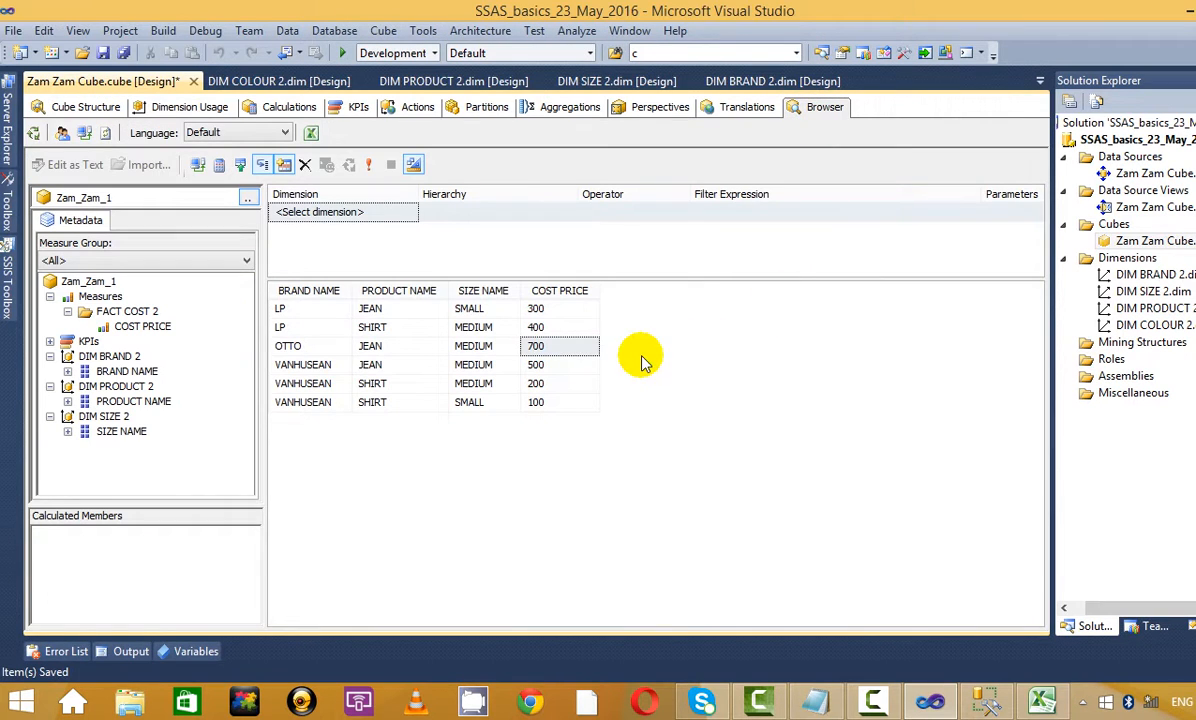
click(742, 112)
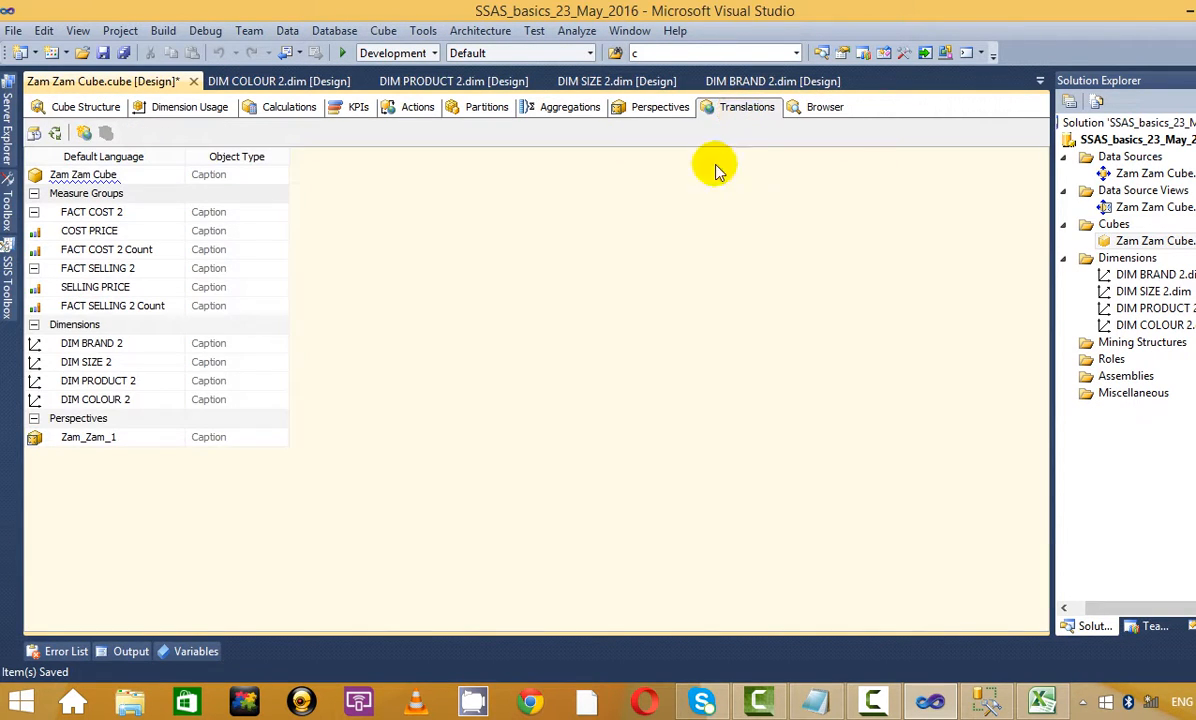
click(95, 136)
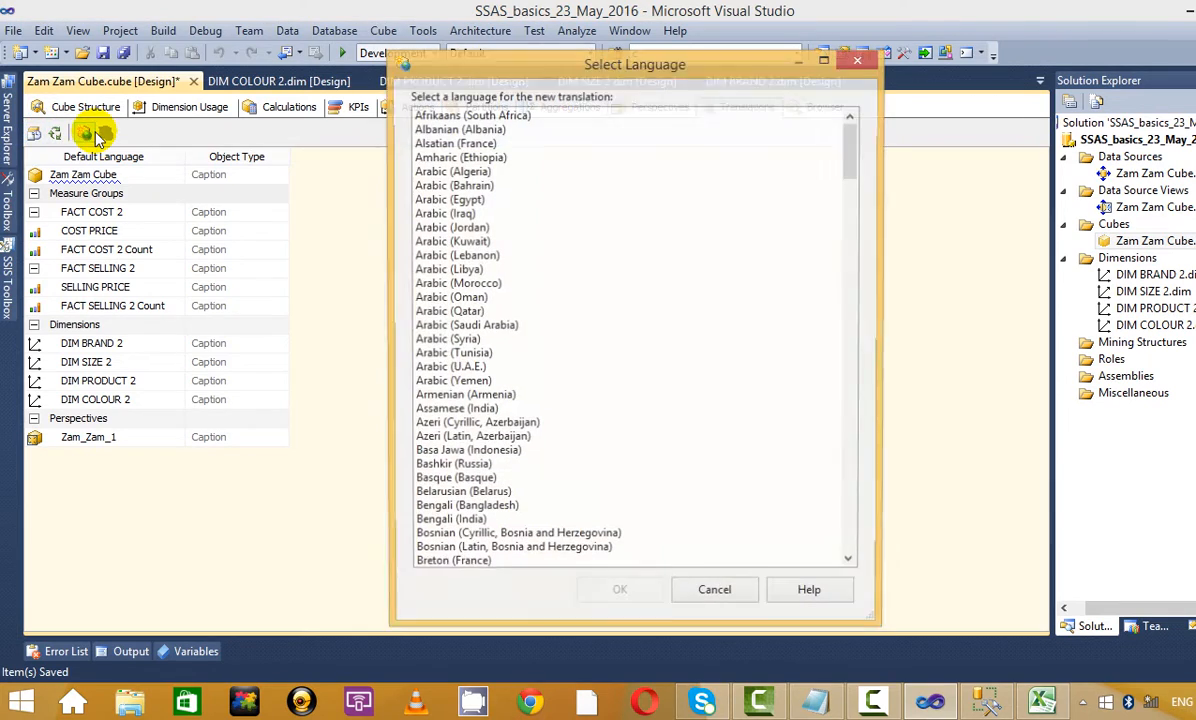
Add Tamil (India) as a translation language for the Zam Zam Cube
drag(846, 152, 890, 567)
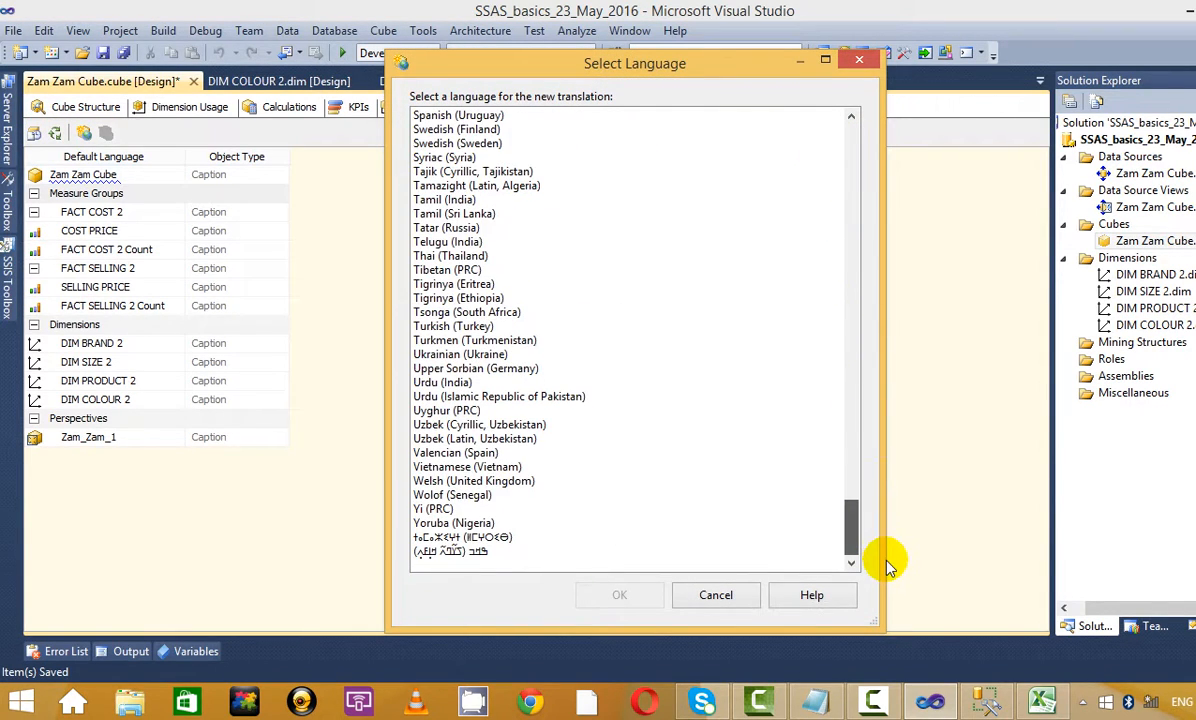
click(450, 199)
click(619, 593)
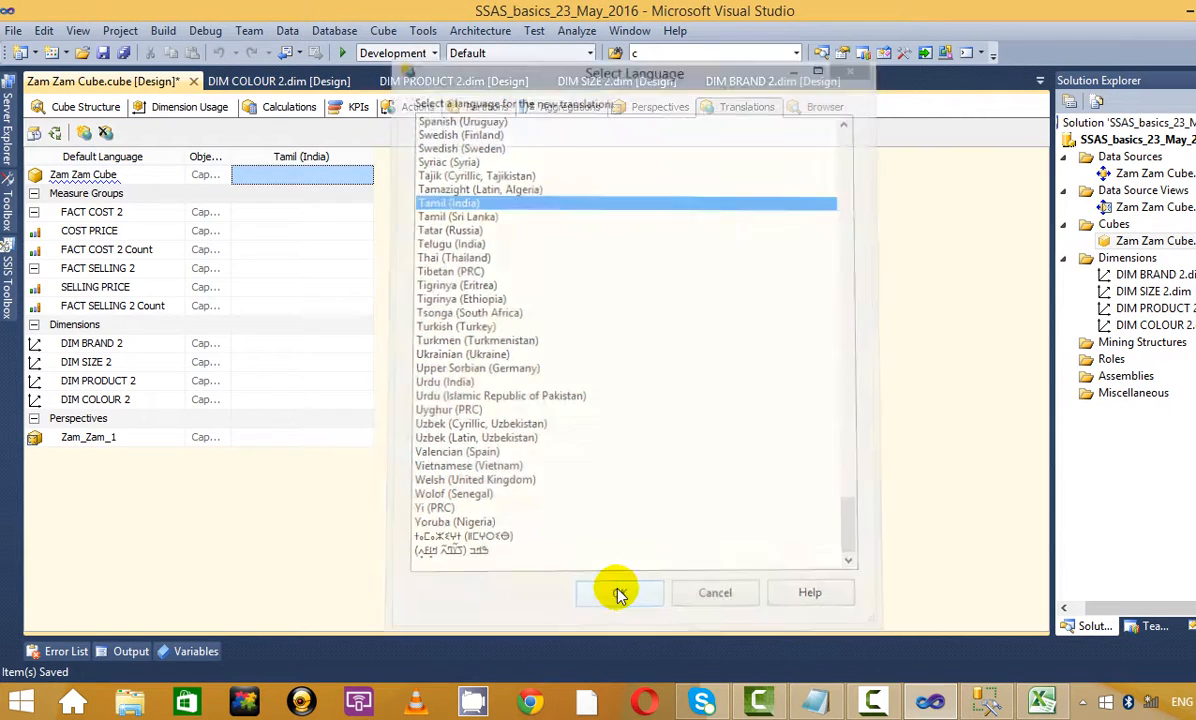
Switch the Windows keyboard input language to Tamil (India)
click(1082, 702)
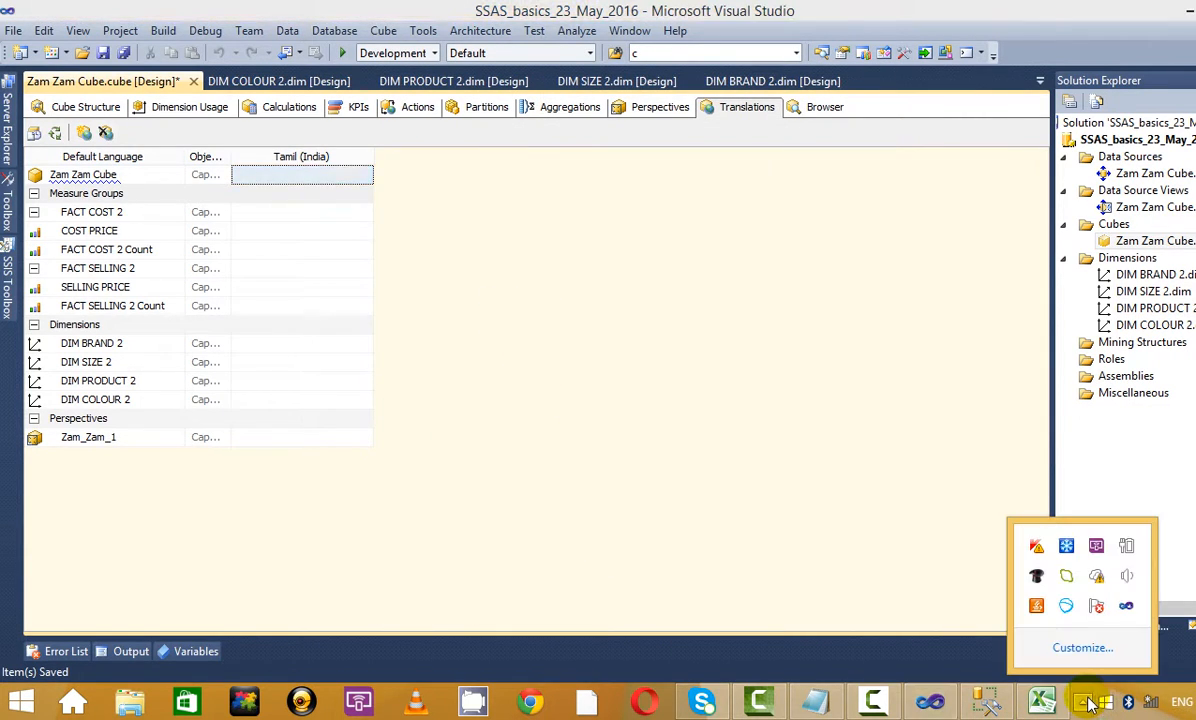
right_click(1105, 702)
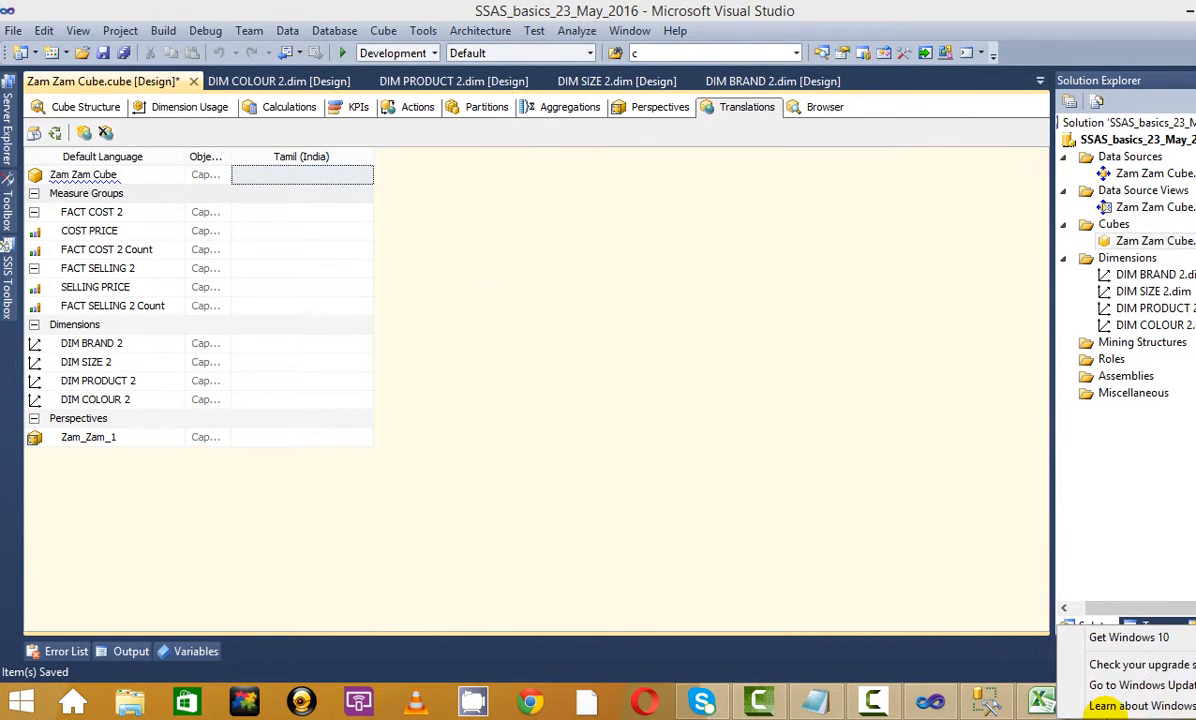
click(1012, 585)
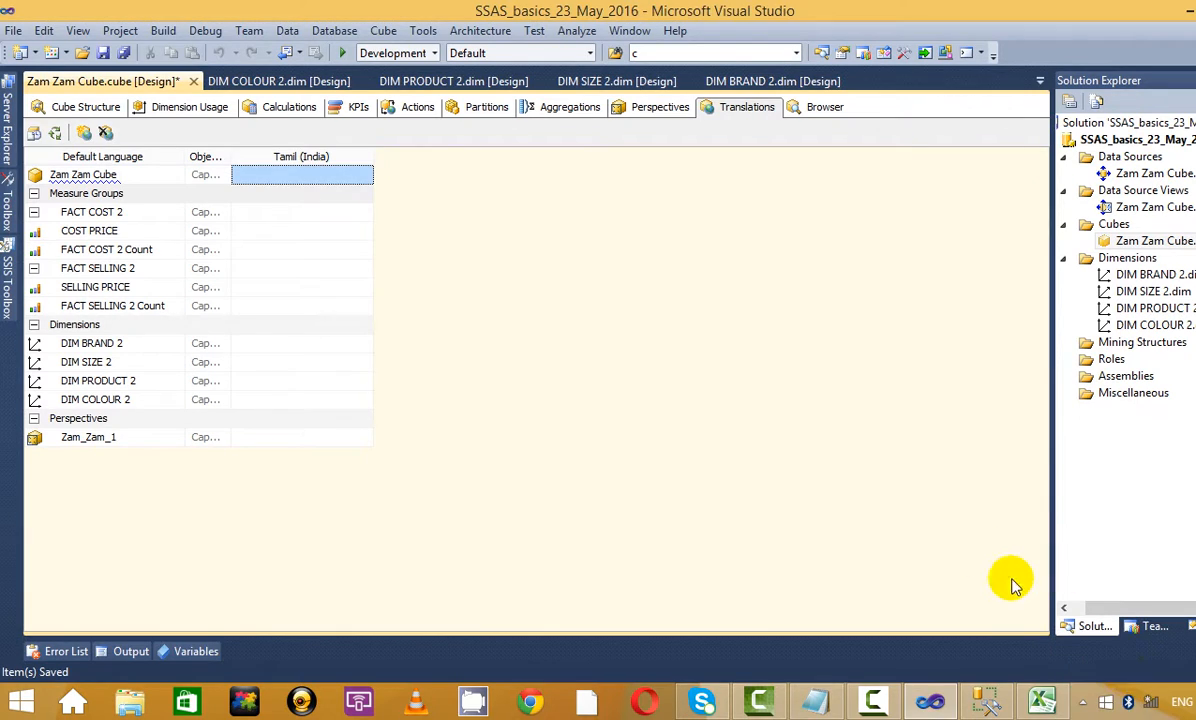
right_click(1188, 712)
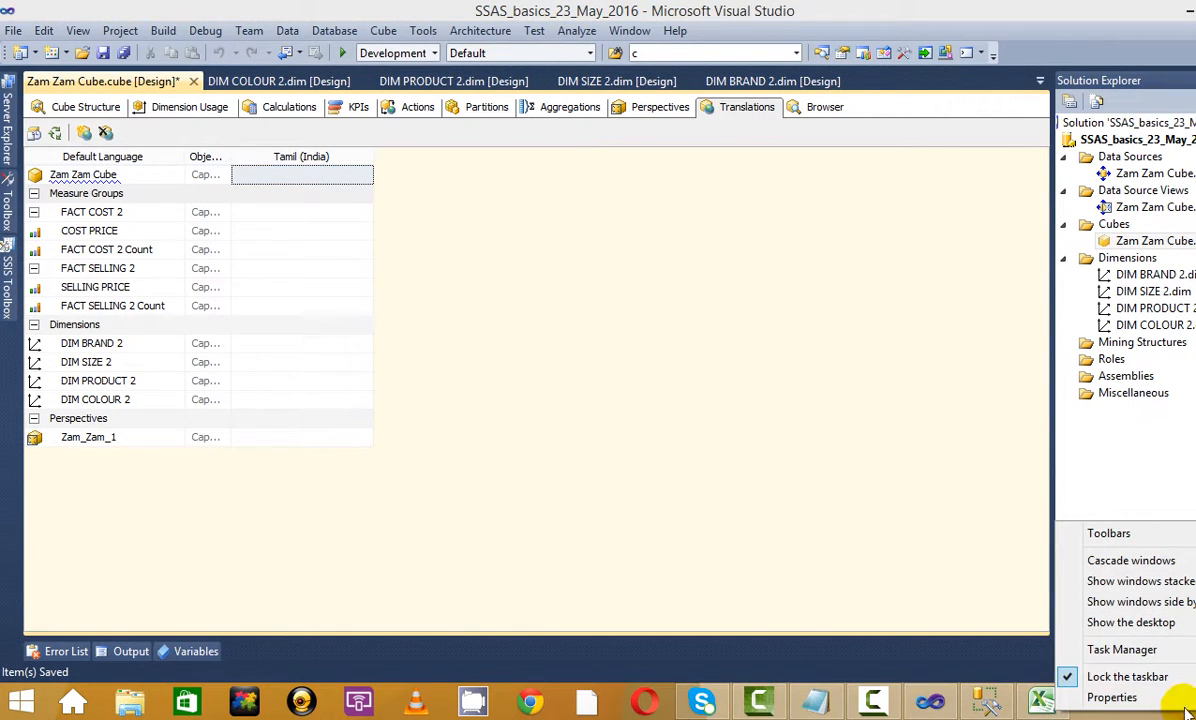
click(1162, 686)
key(super+space)
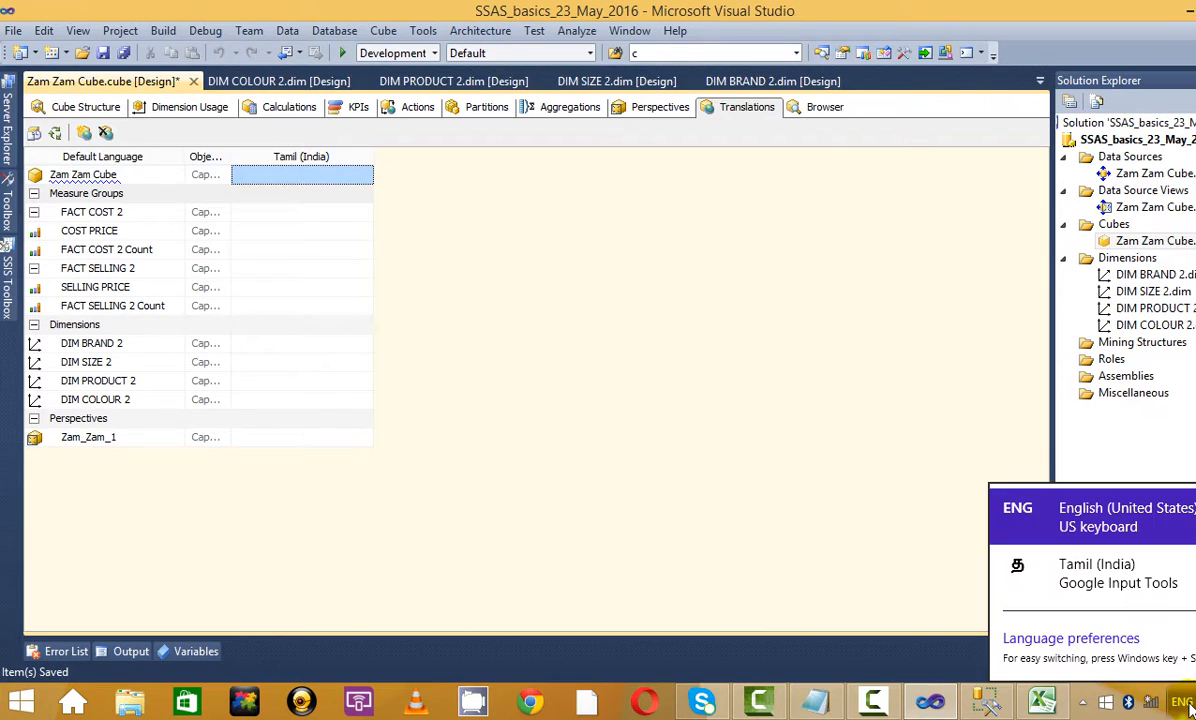
click(1118, 578)
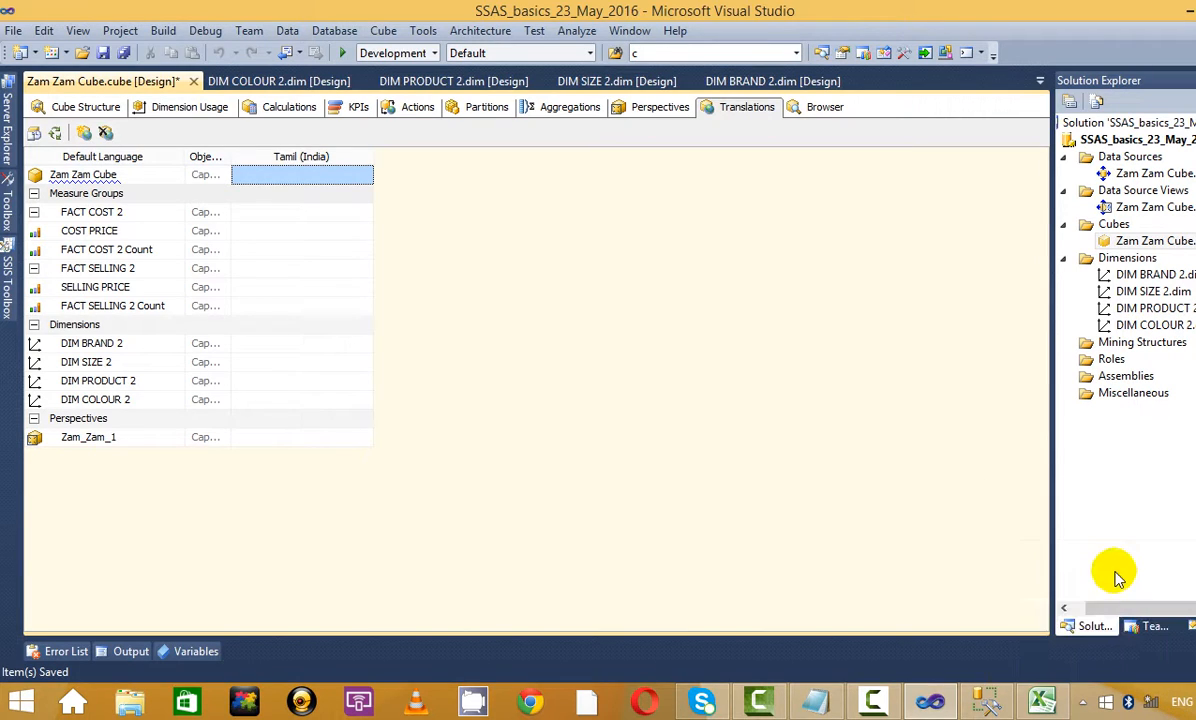
Enter ஜாம் ஜாம் as Zam Zam Cube's Tamil caption by transliterating 'Zam' twice
click(264, 174)
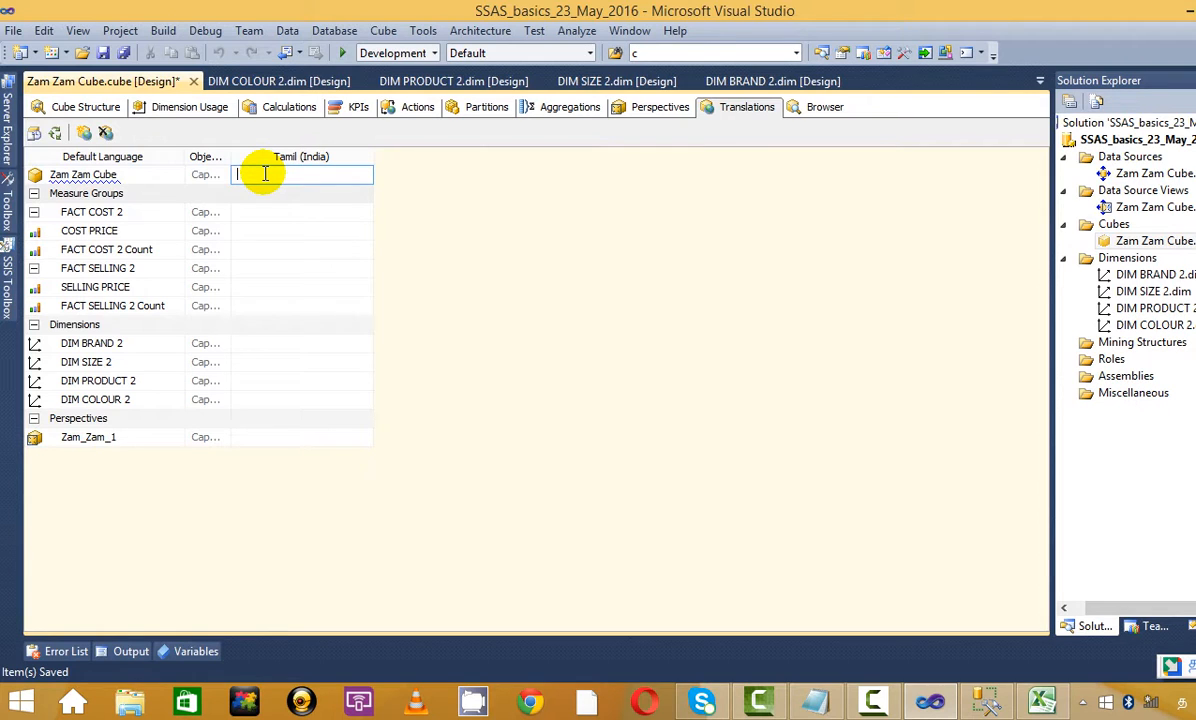
text(Zam)
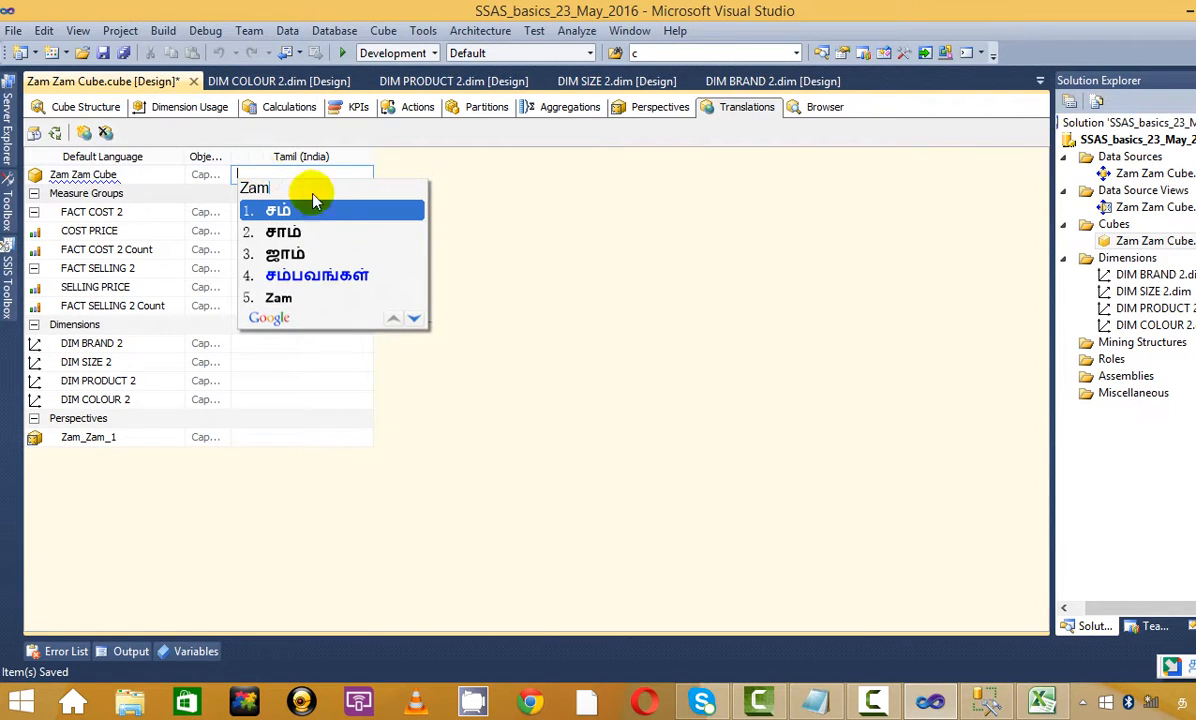
click(318, 256)
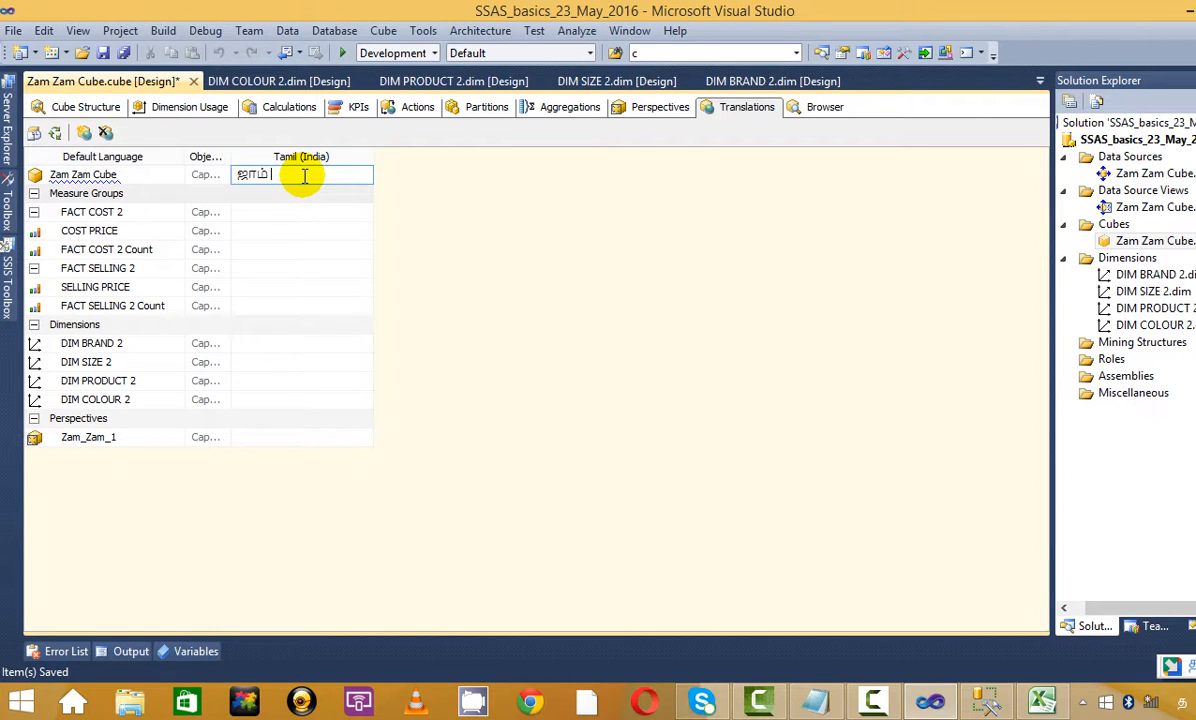
text(Zam)
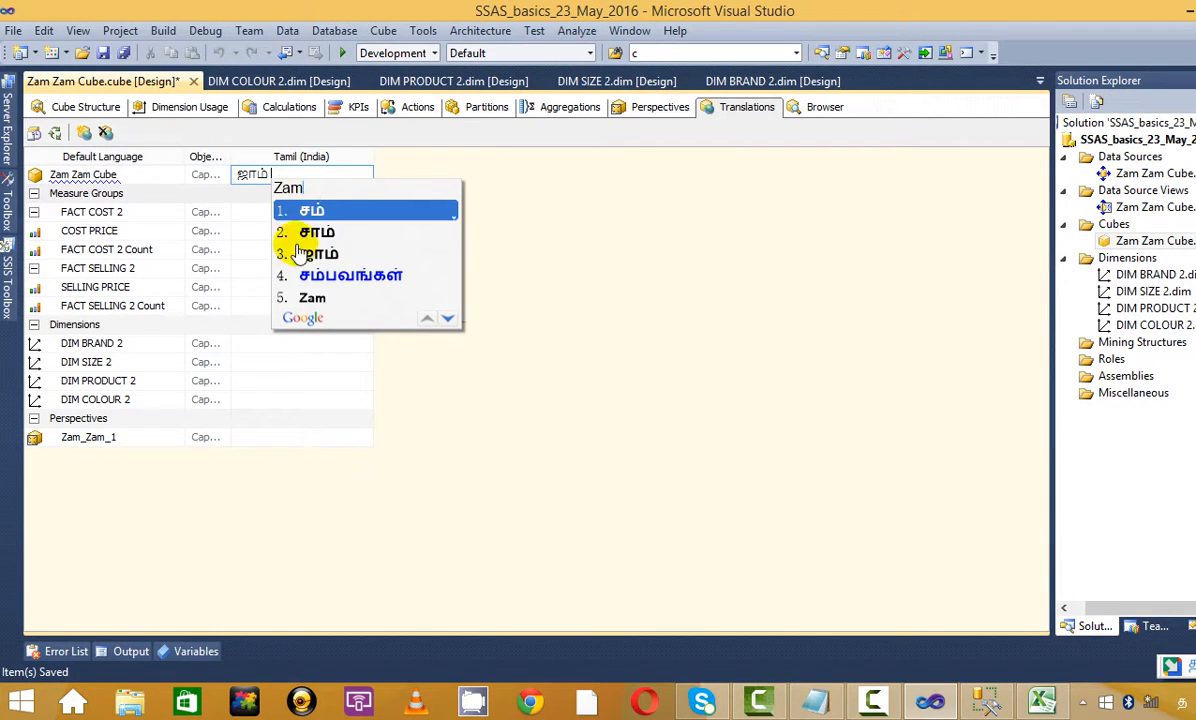
click(308, 254)
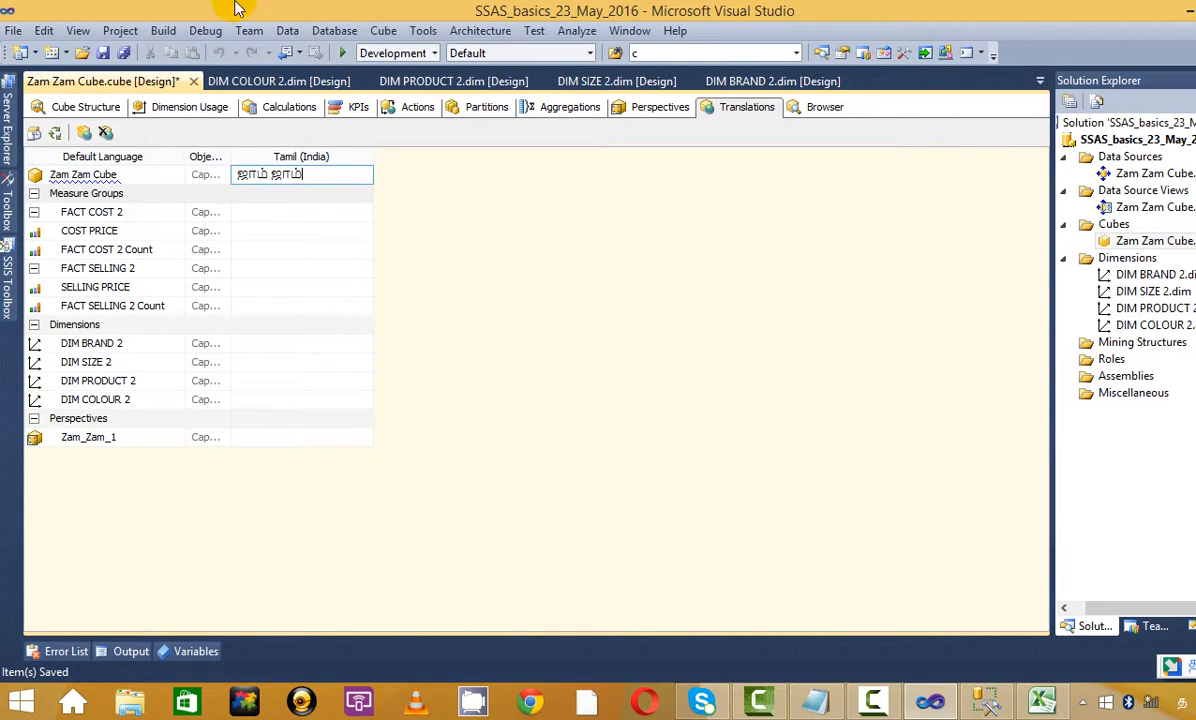
click(318, 211)
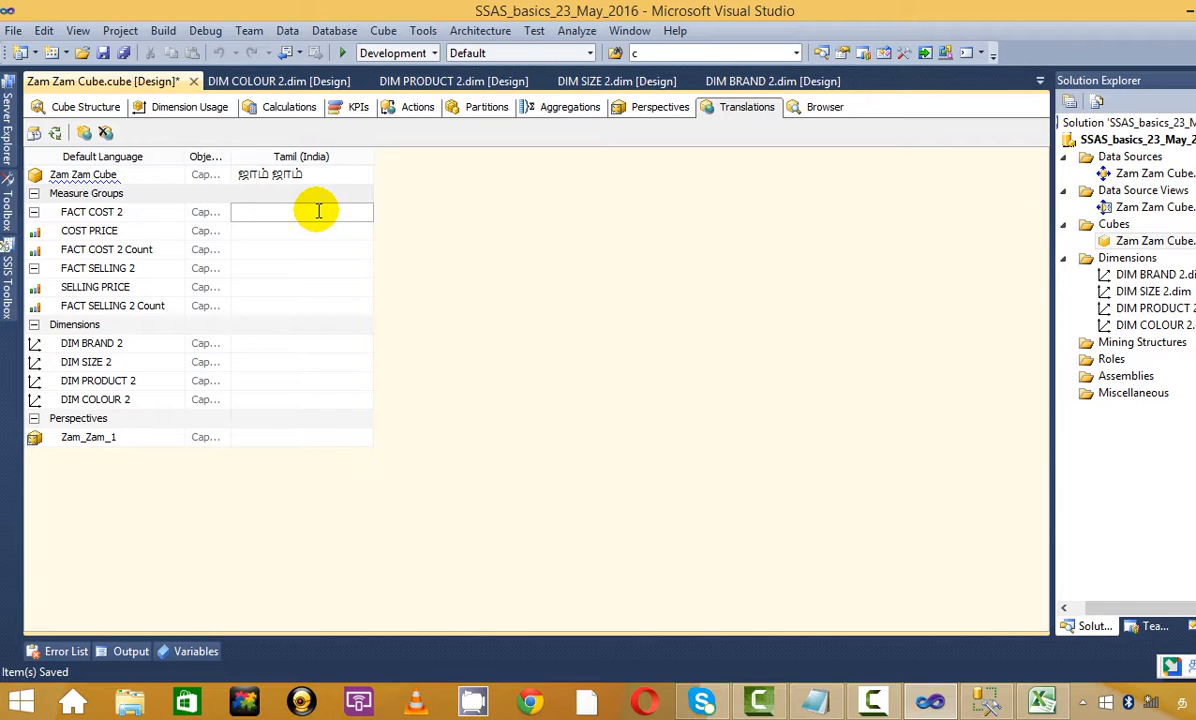
Give FACT SELLING 2 the Tamil caption விற்பனை by transliterating 'virpanai'
click(313, 270)
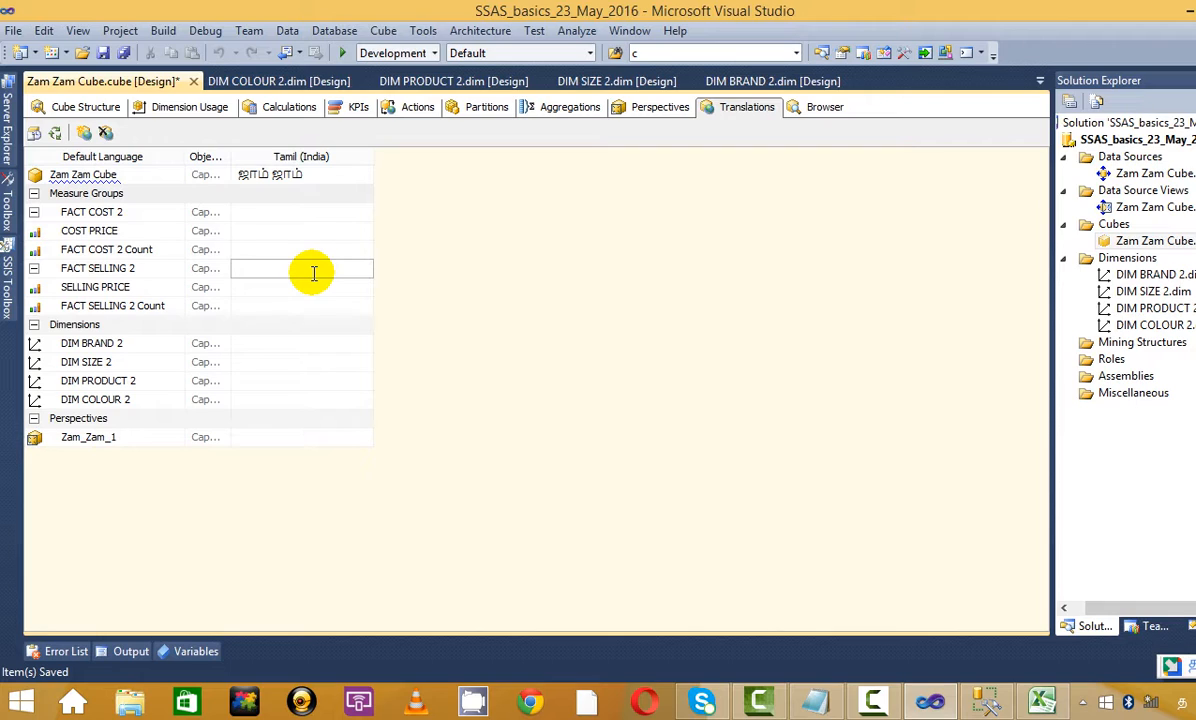
text(vir)
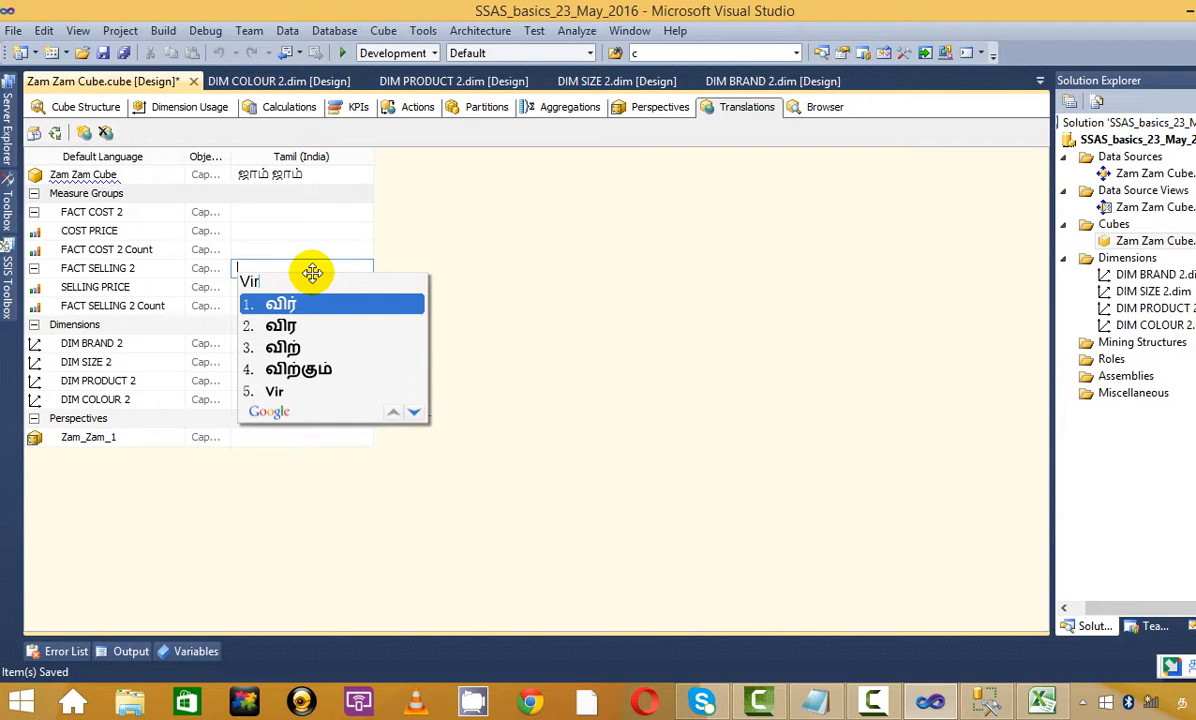
text(panai)
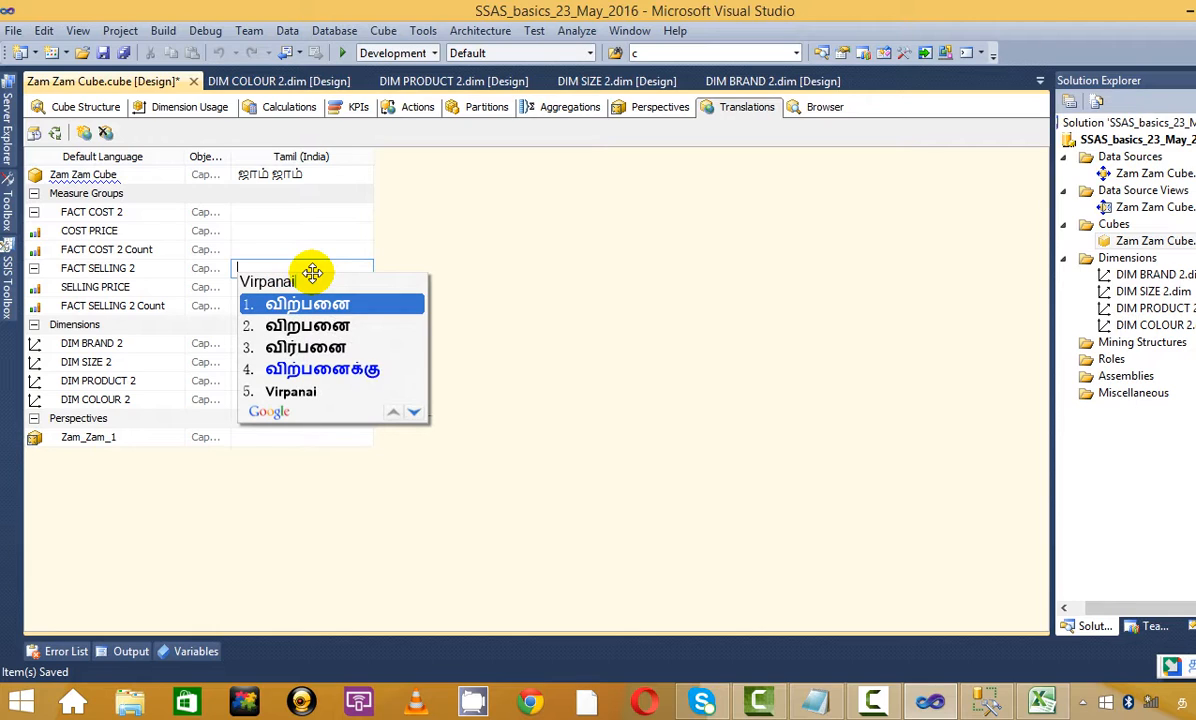
key(space)
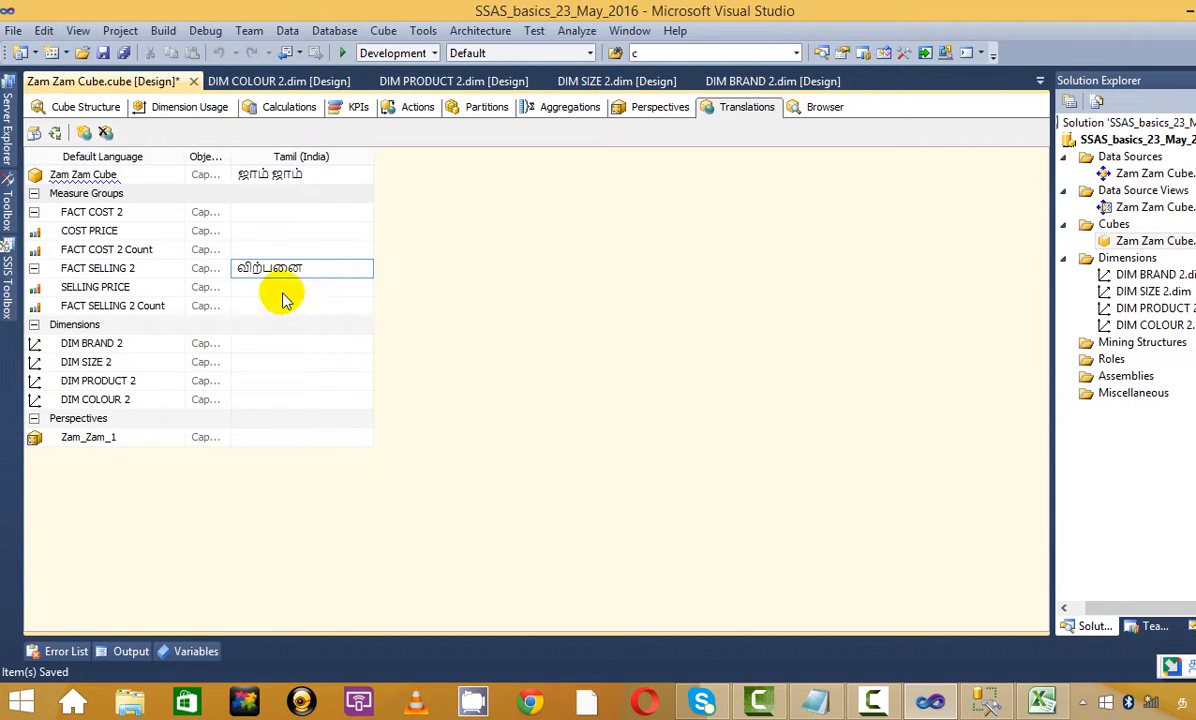
click(307, 306)
Copy விற்பனை from FACT SELLING 2 into the SELLING PRICE Tamil caption
click(305, 287)
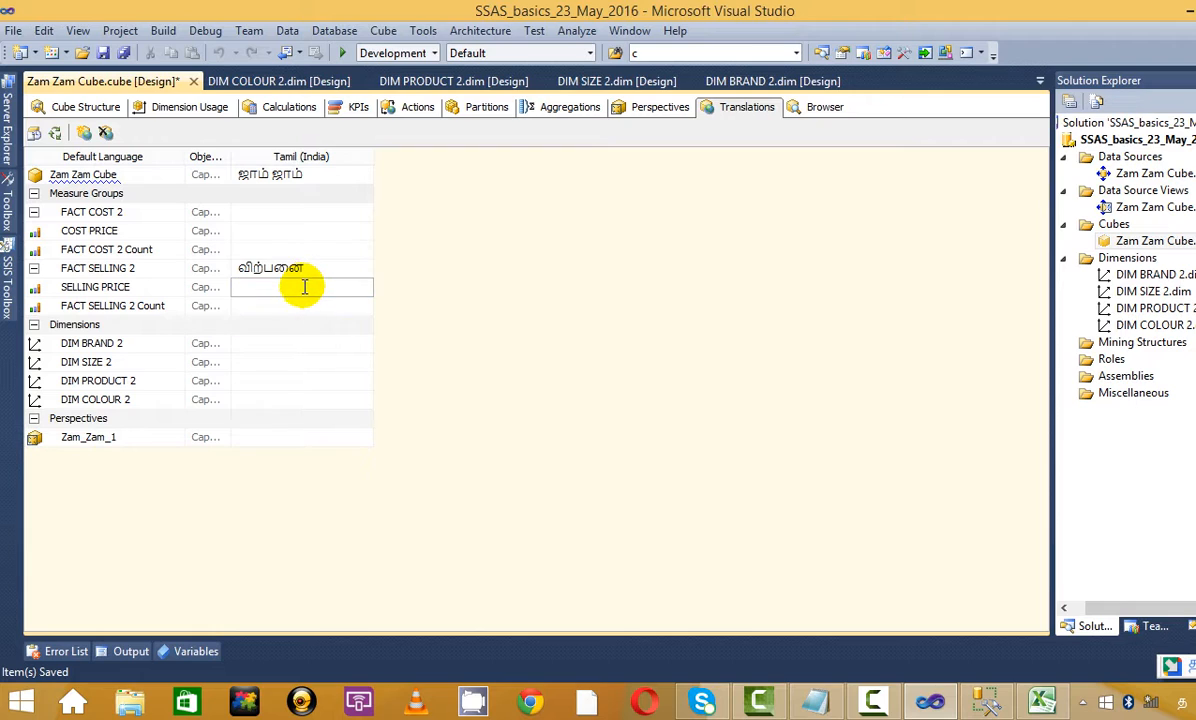
click(322, 268)
drag(326, 266, 200, 272)
key(ctrl+c)
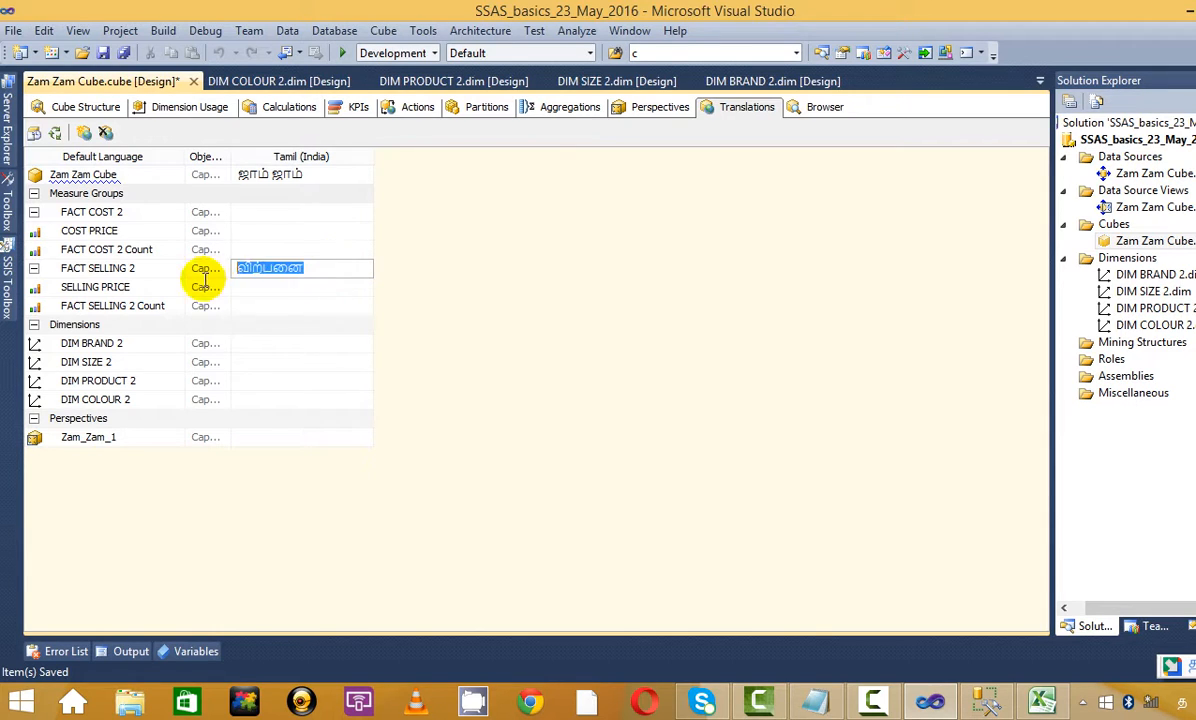
click(286, 287)
key(ctrl+v)
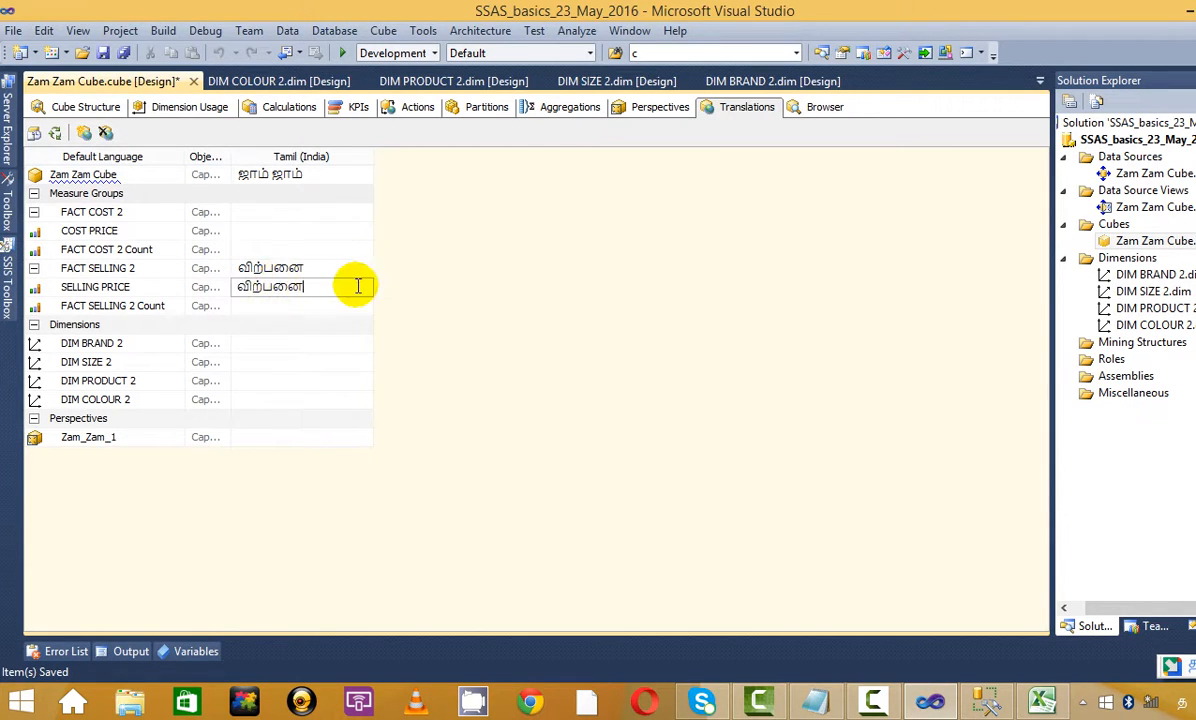
Append விலை so the SELLING PRICE caption reads விற்பனை விலை
text(Vo)
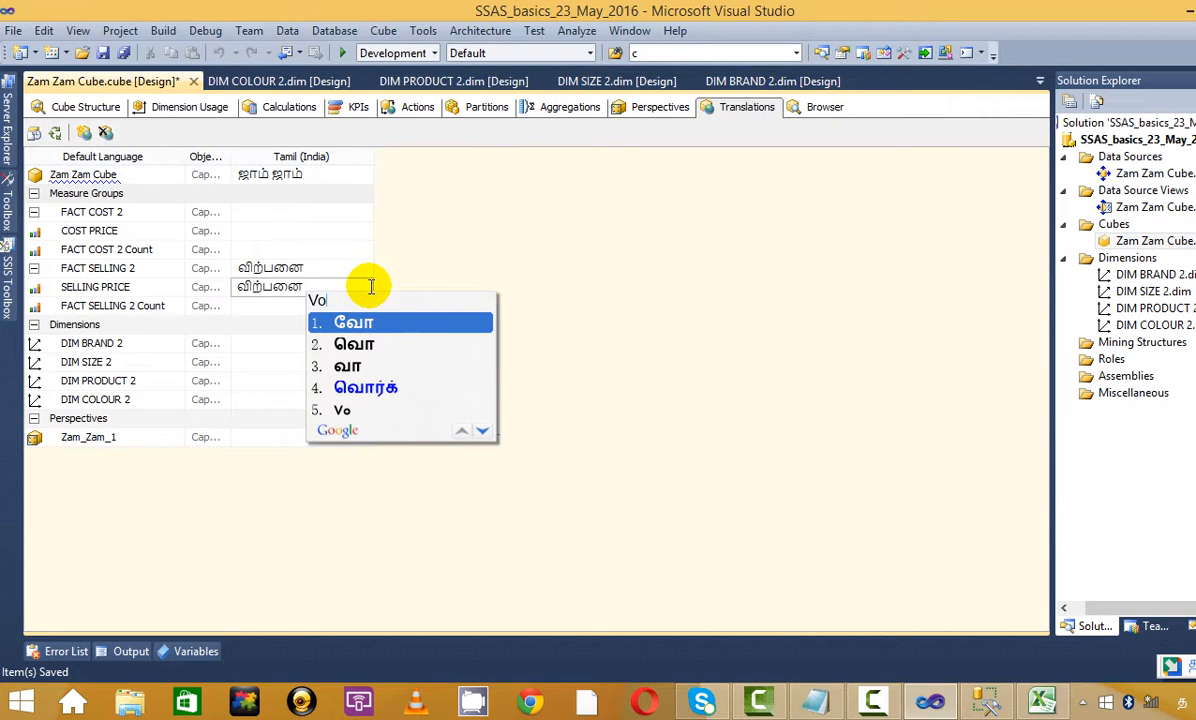
key(BackSpace)
text(ill)
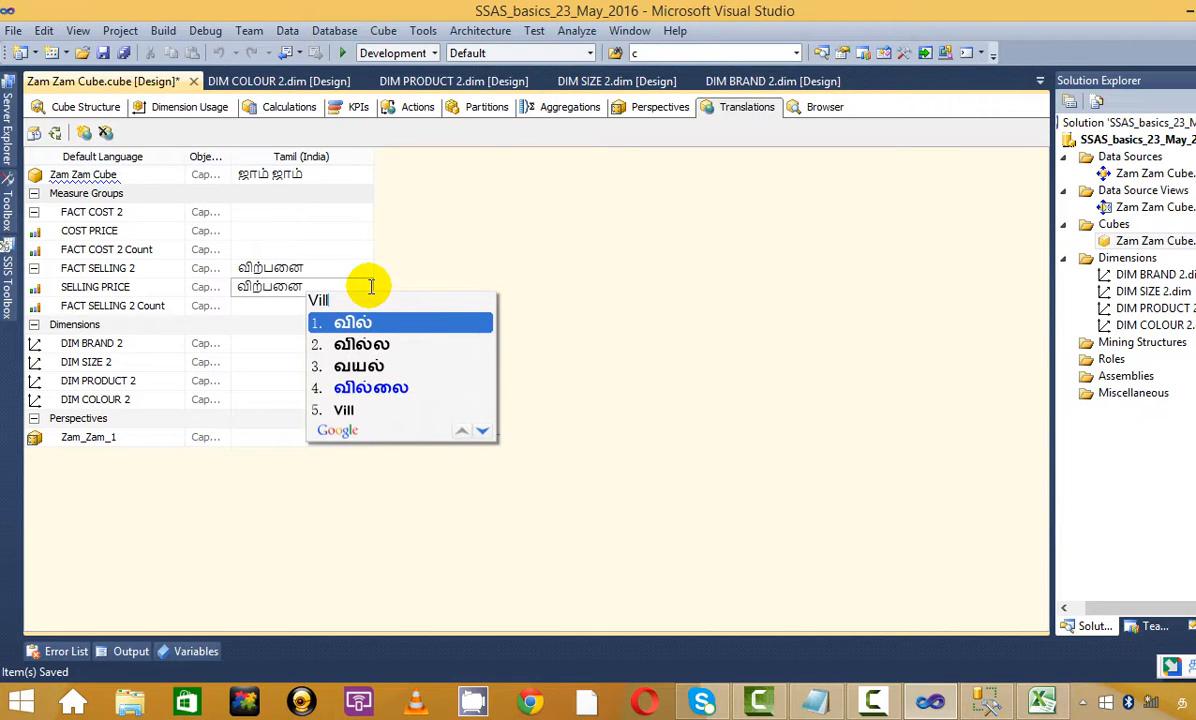
key(BackSpace)
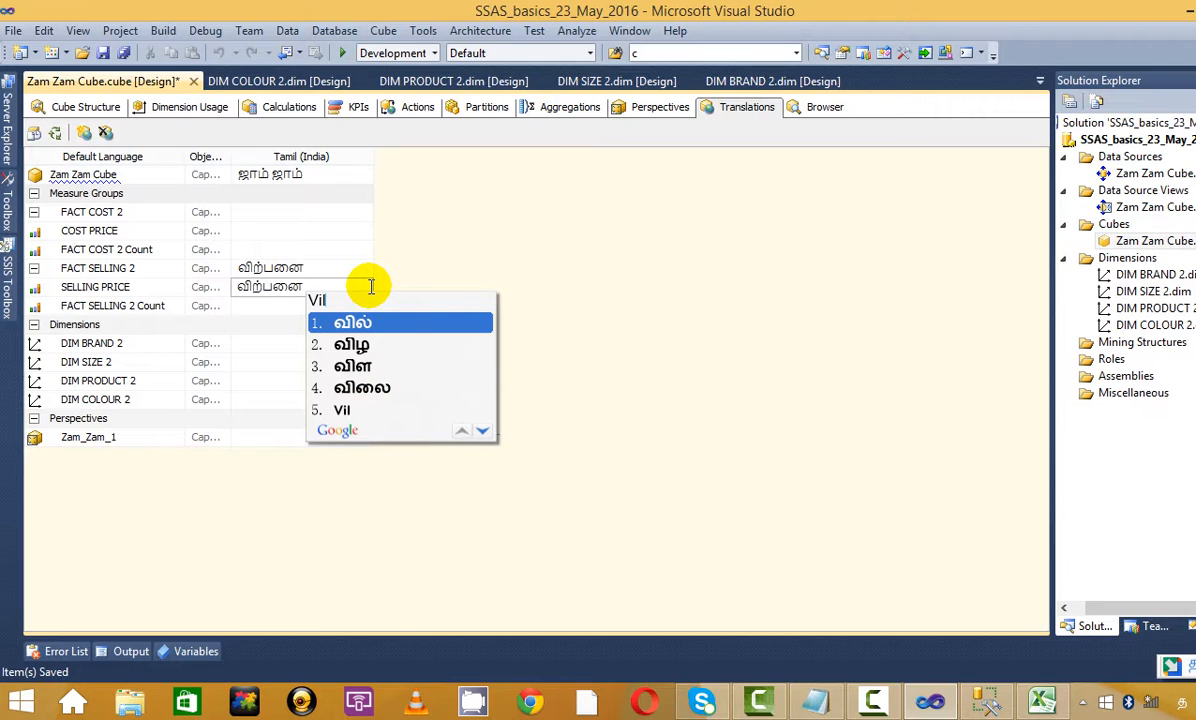
key(Down)
key(Down)
key(Down)
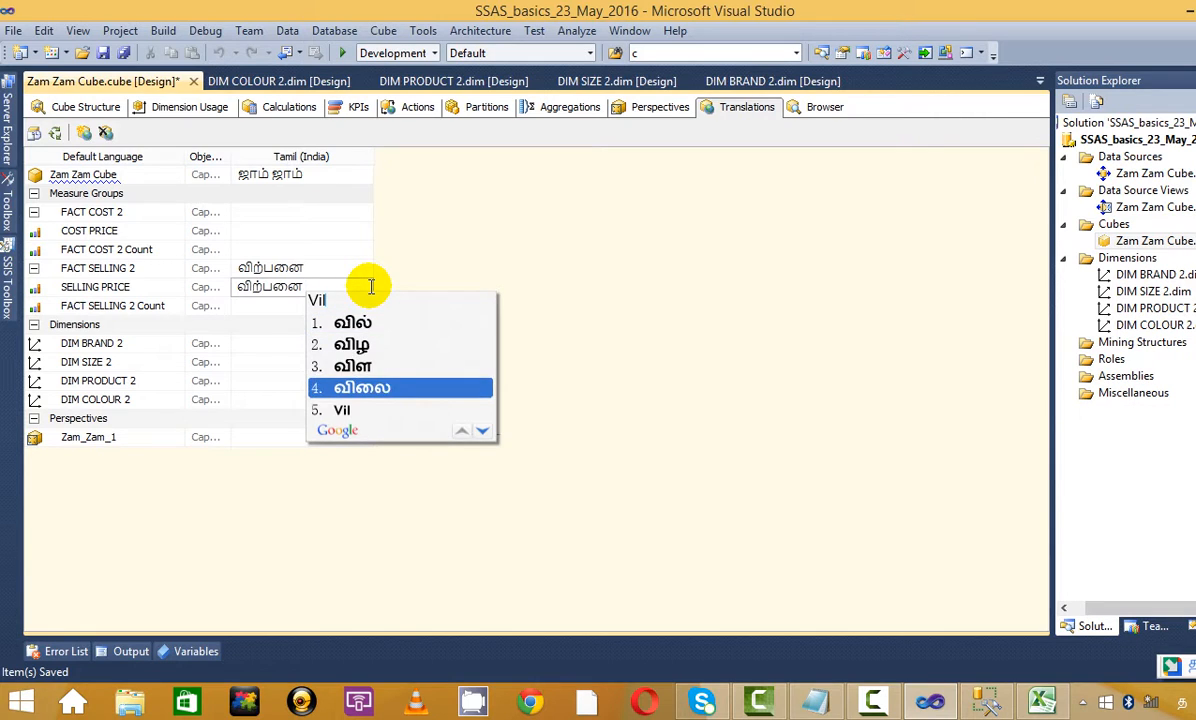
key(Return)
click(335, 305)
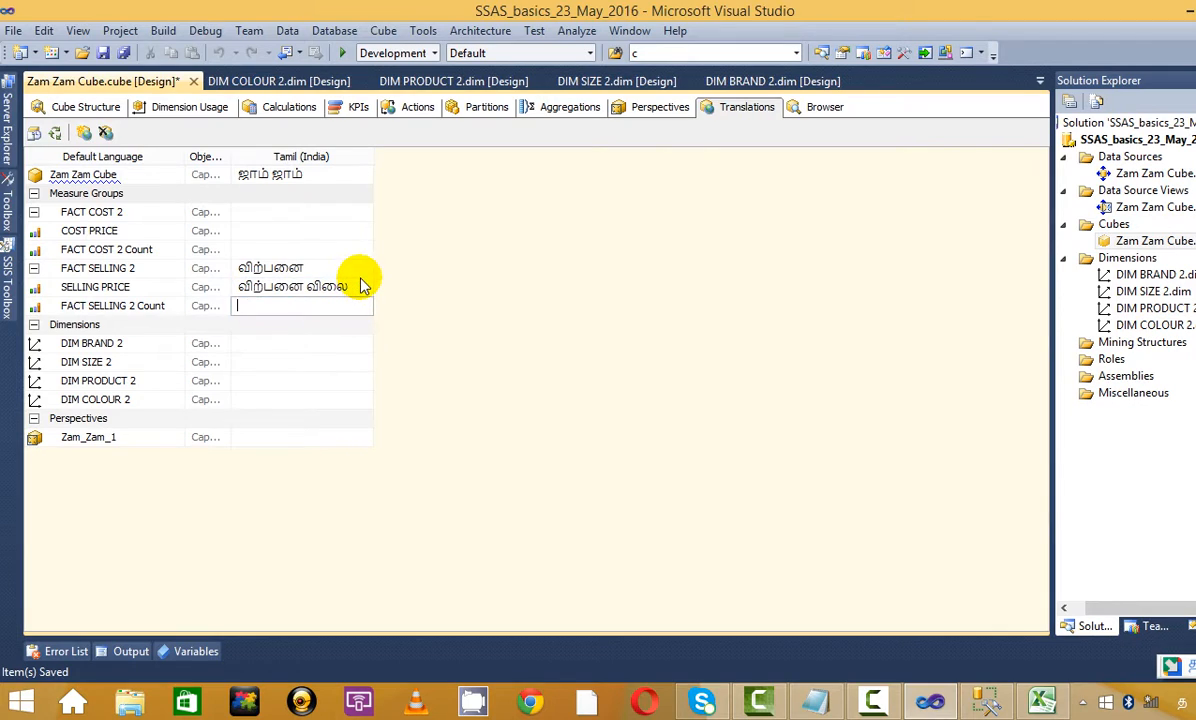
click(363, 287)
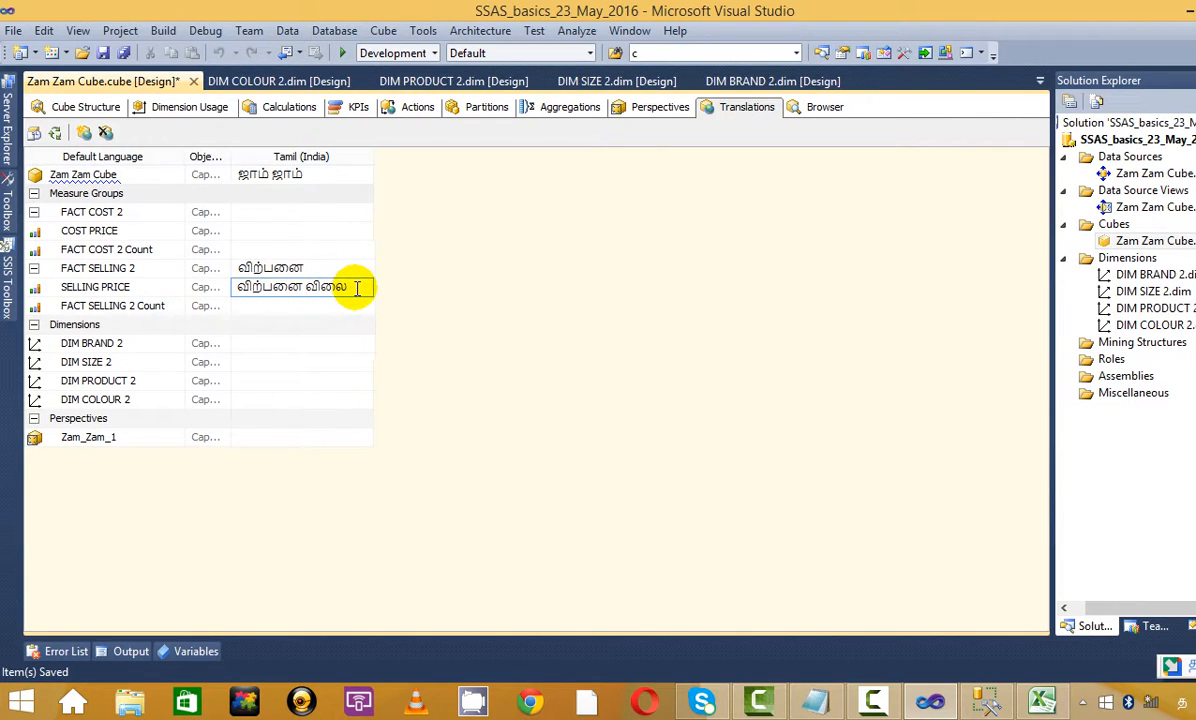
click(320, 249)
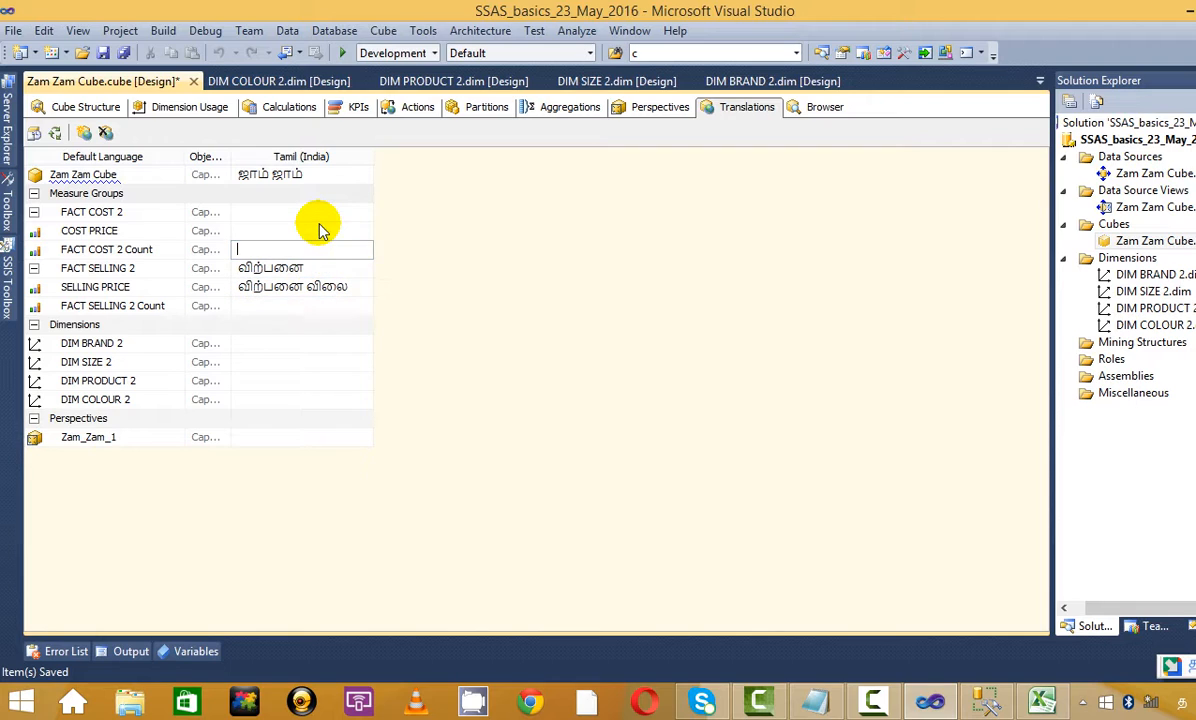
Give FACT COST 2 the Tamil caption விலை
click(328, 228)
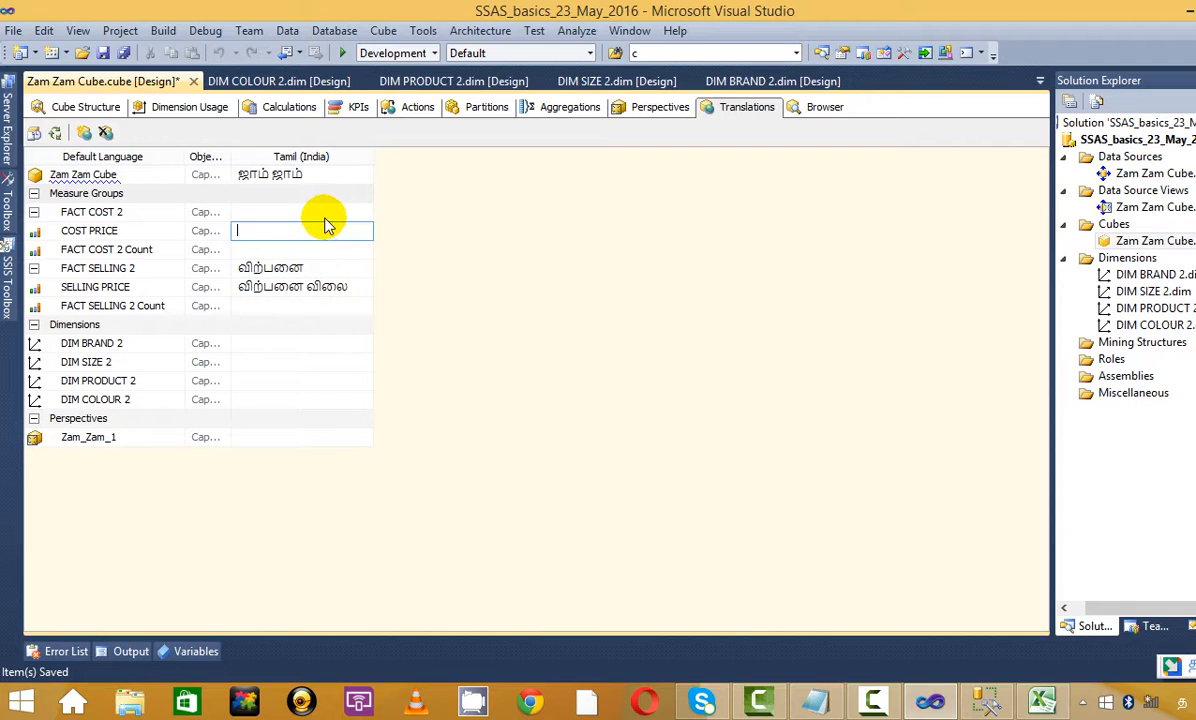
click(324, 212)
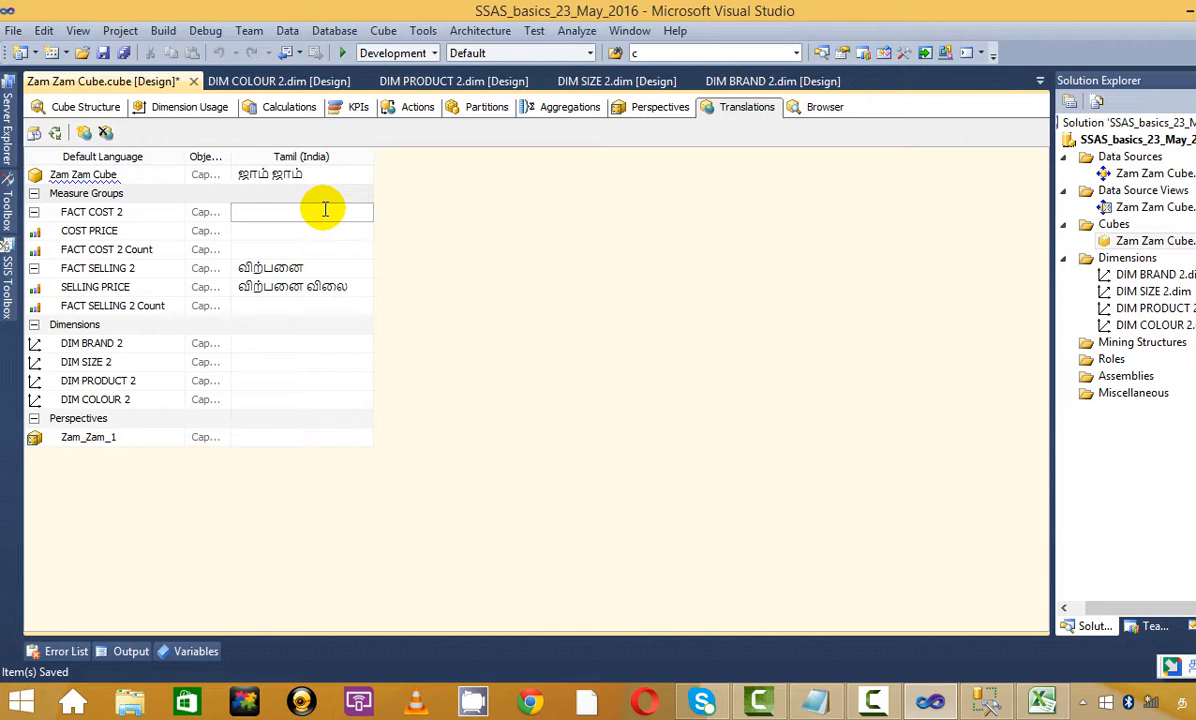
text(lla)
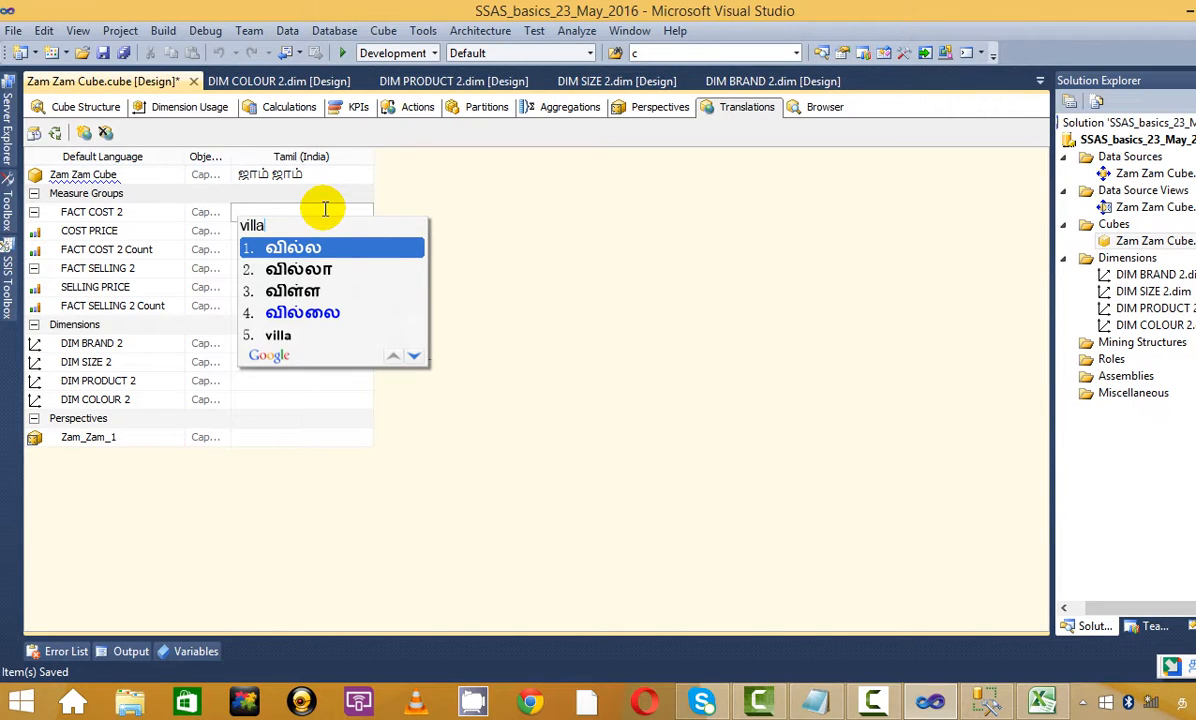
key(BackSpace)
key(BackSpace)
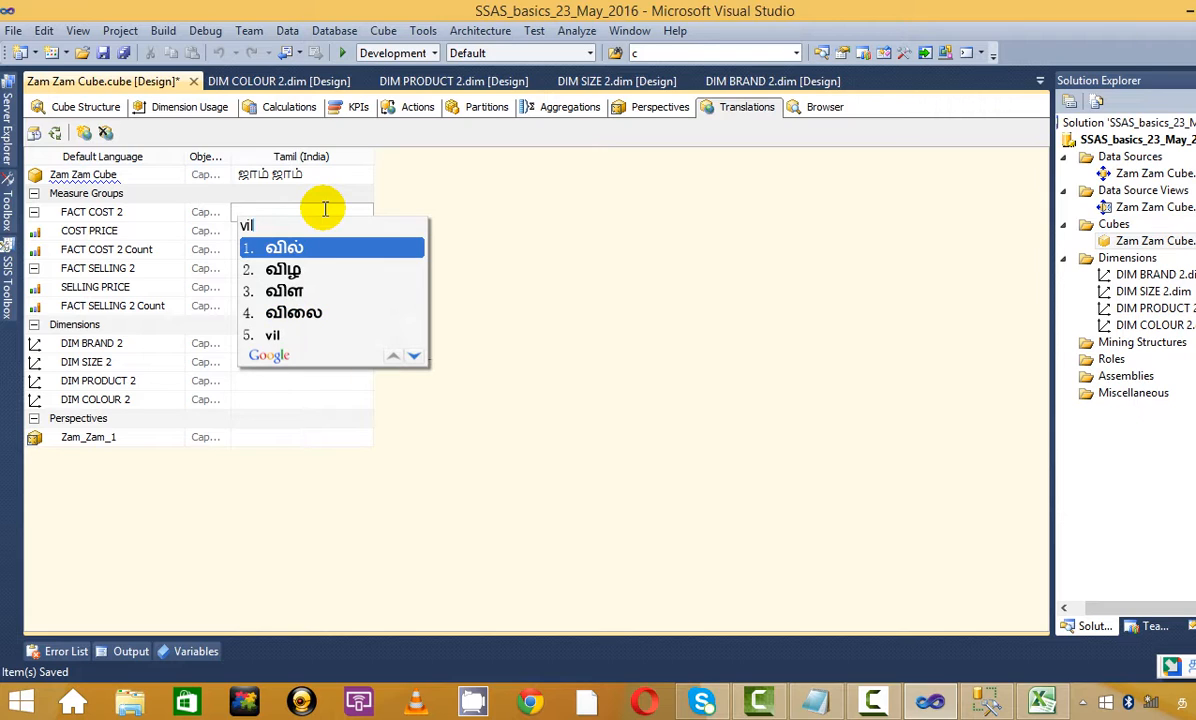
key(Down)
key(Down)
key(Down)
key(Return)
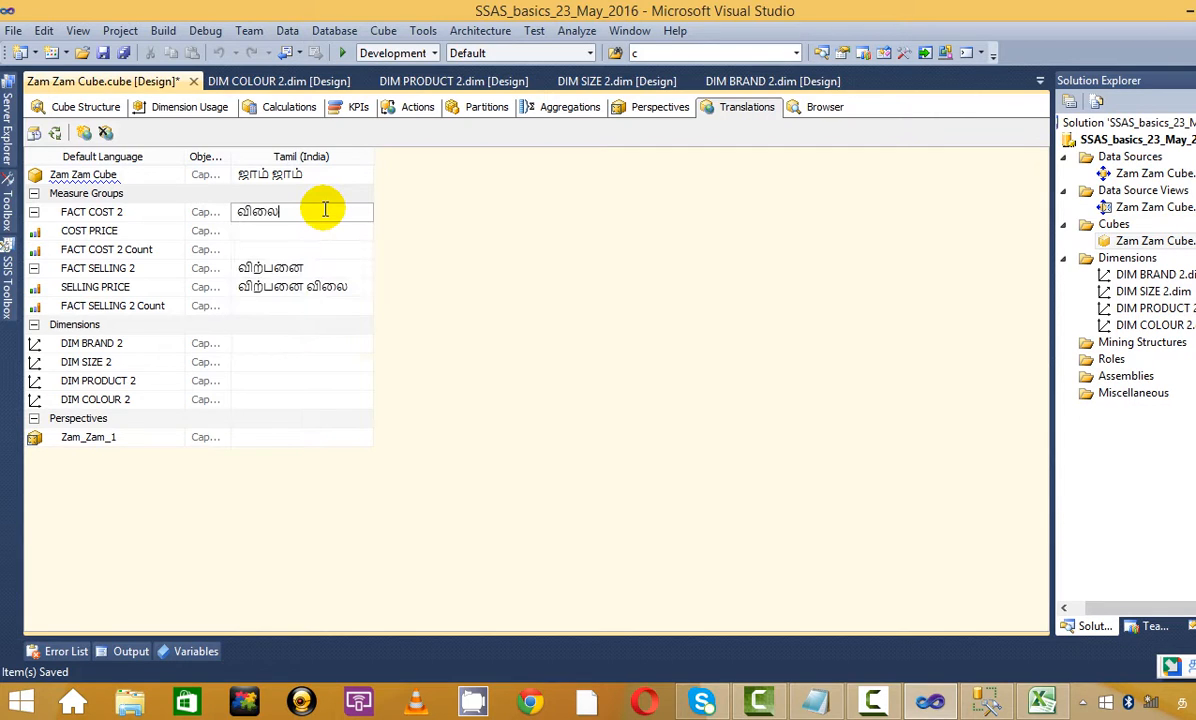
Copy விலை into the COST PRICE Tamil caption
drag(301, 217, 208, 235)
key(ctrl+c)
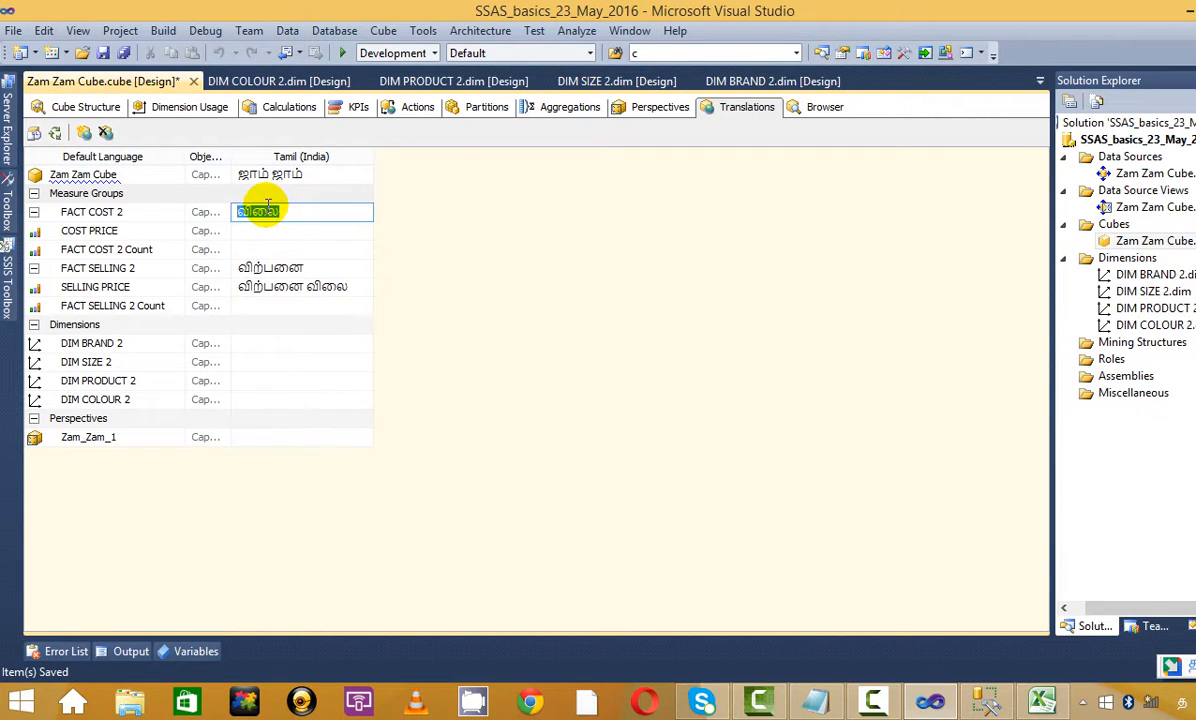
click(280, 233)
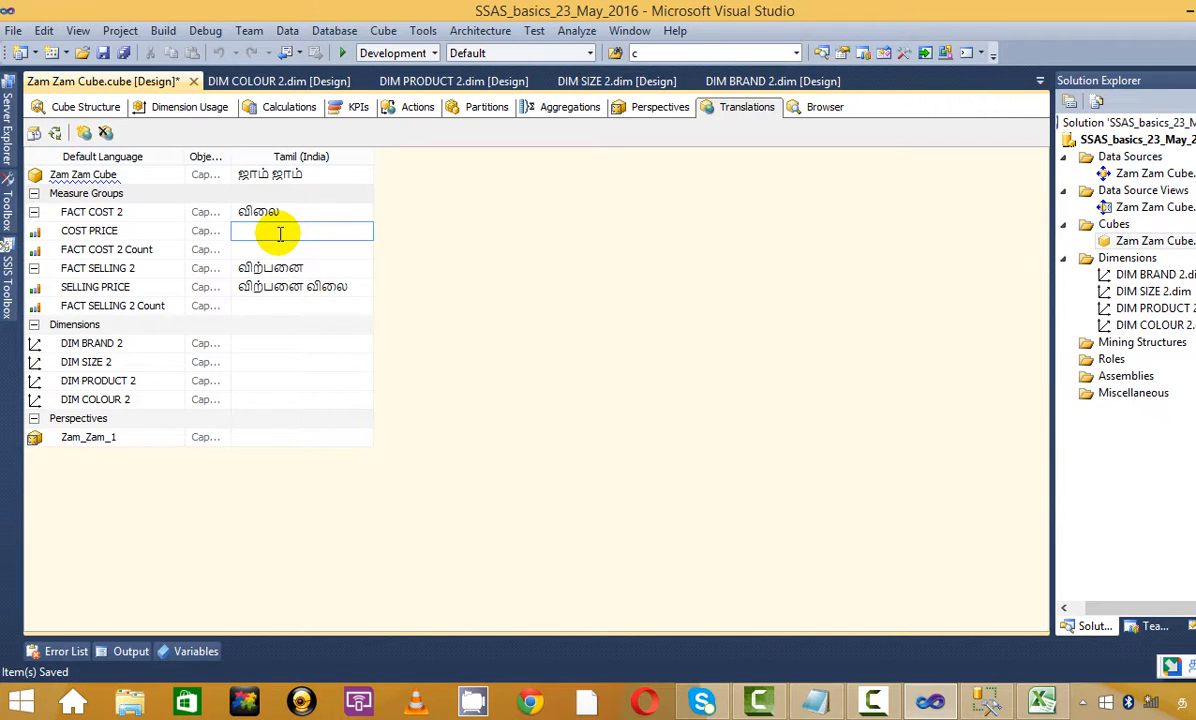
key(ctrl+v)
click(299, 248)
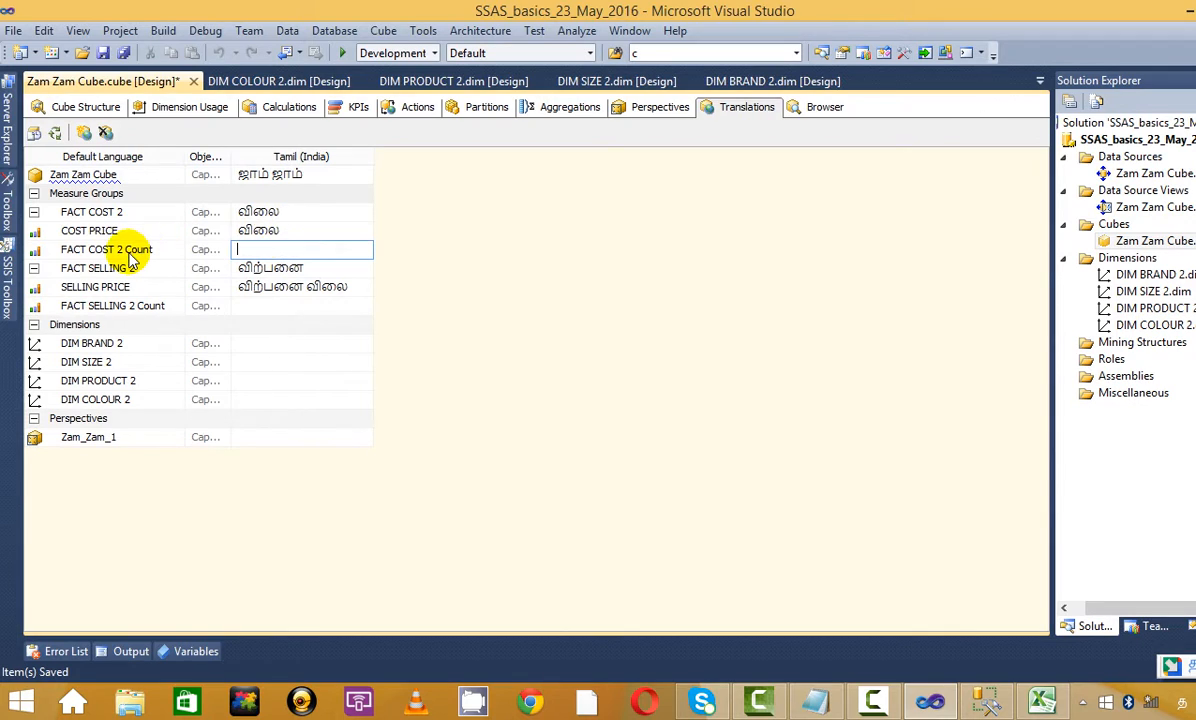
Enter Tamil captions தரம் for DIM BRAND 2 and அளவு for DIM SIZE 2
click(288, 345)
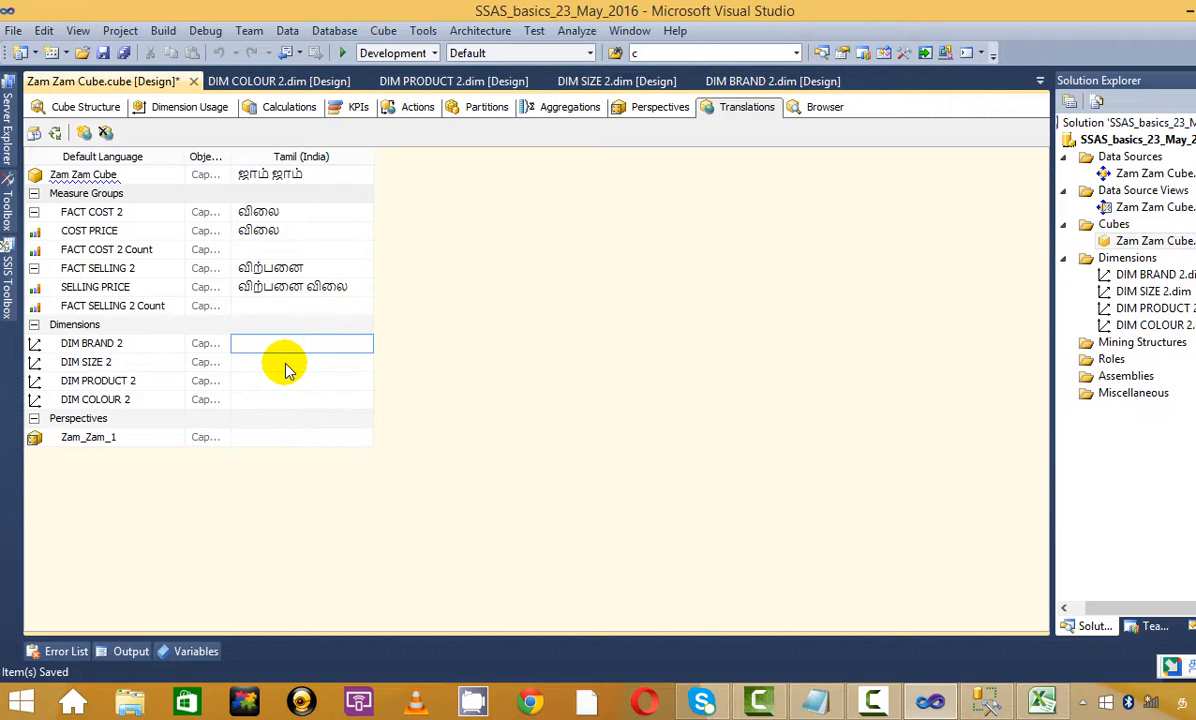
click(286, 363)
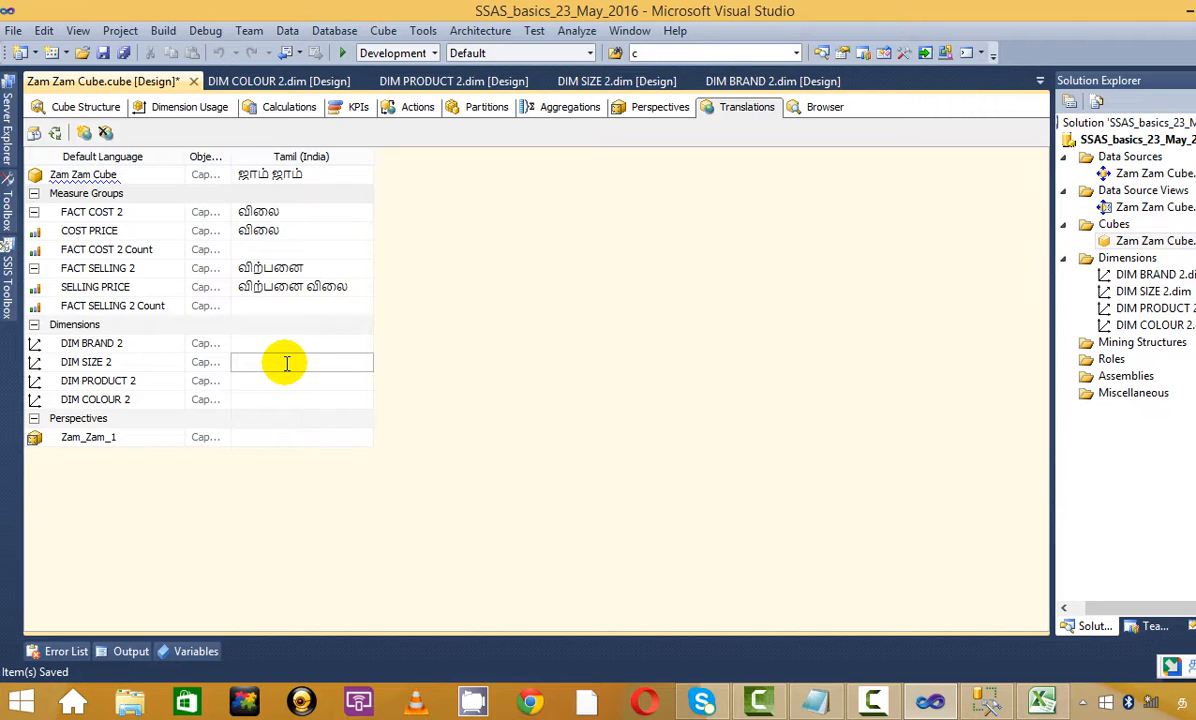
click(287, 342)
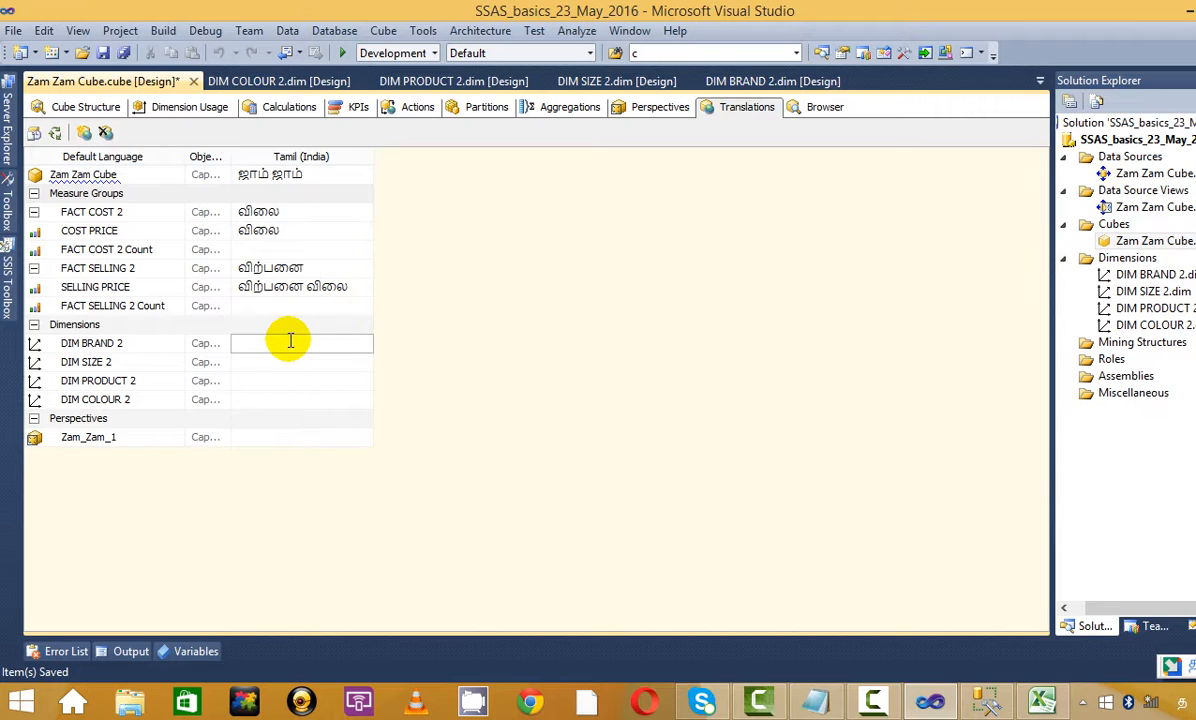
text(tha)
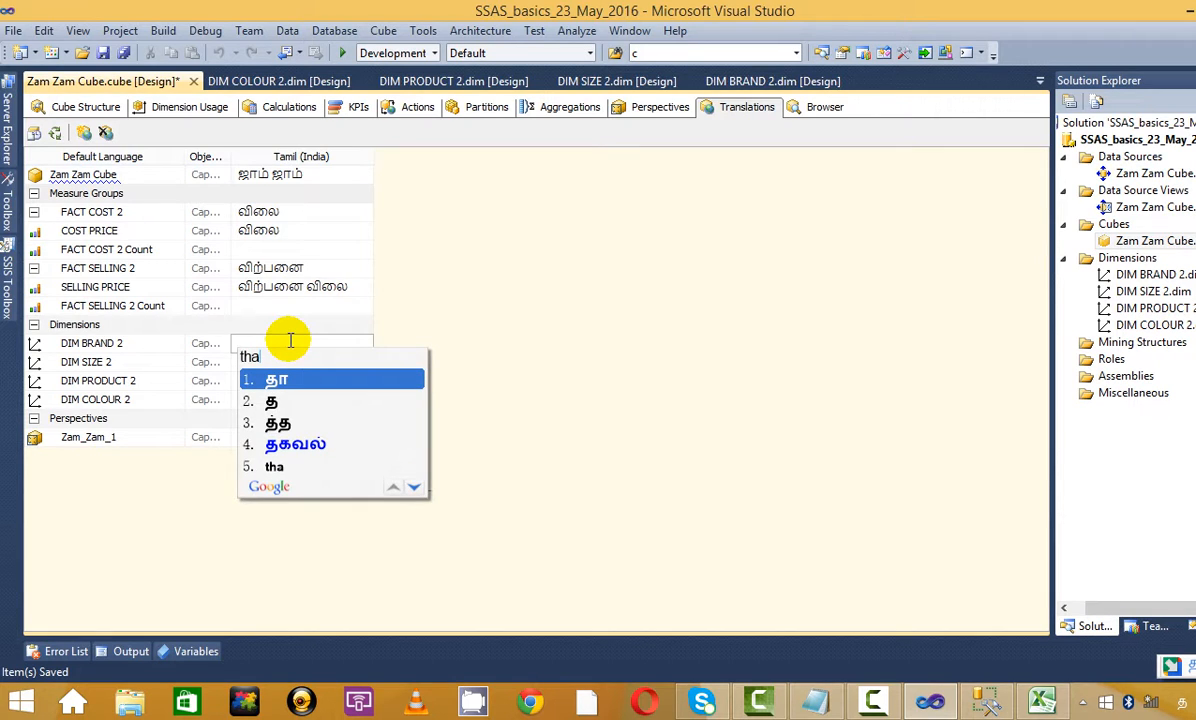
text(ram)
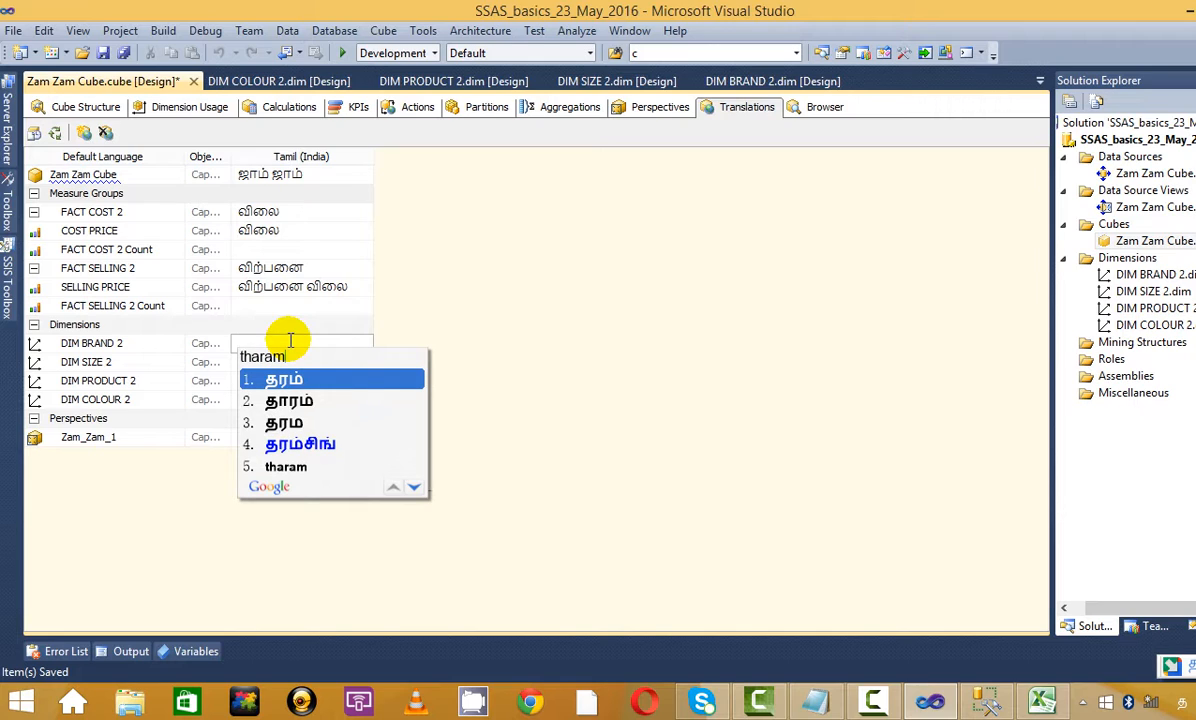
click(310, 378)
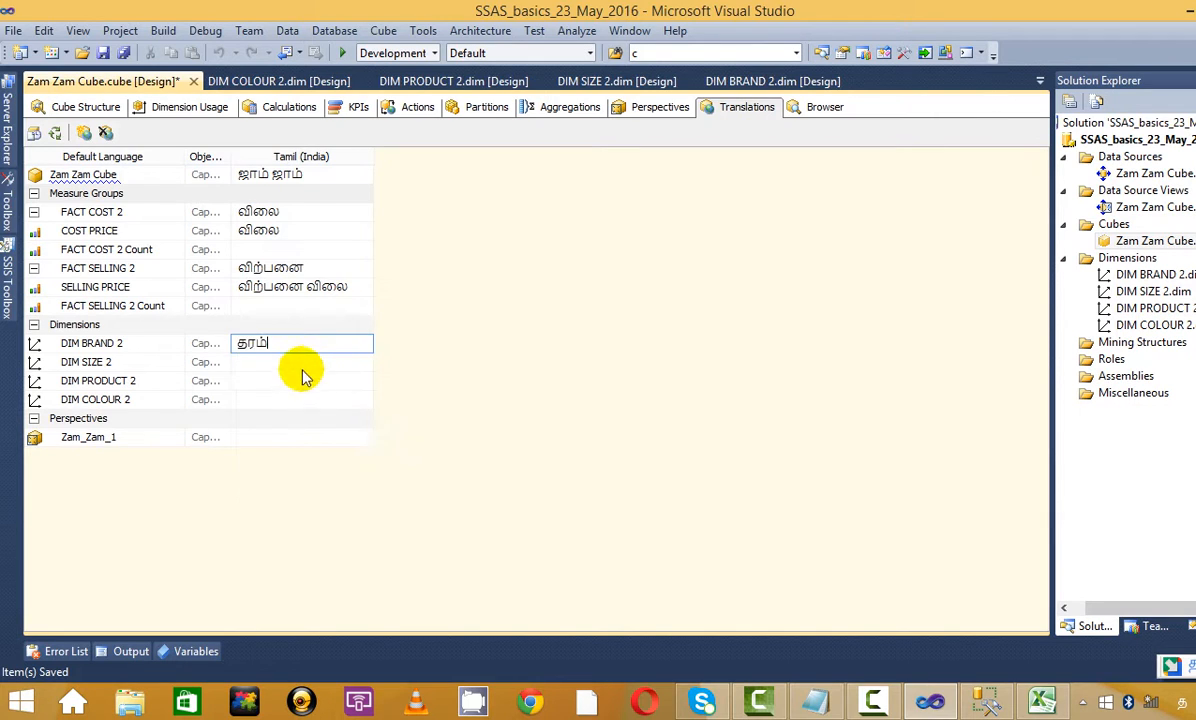
click(298, 363)
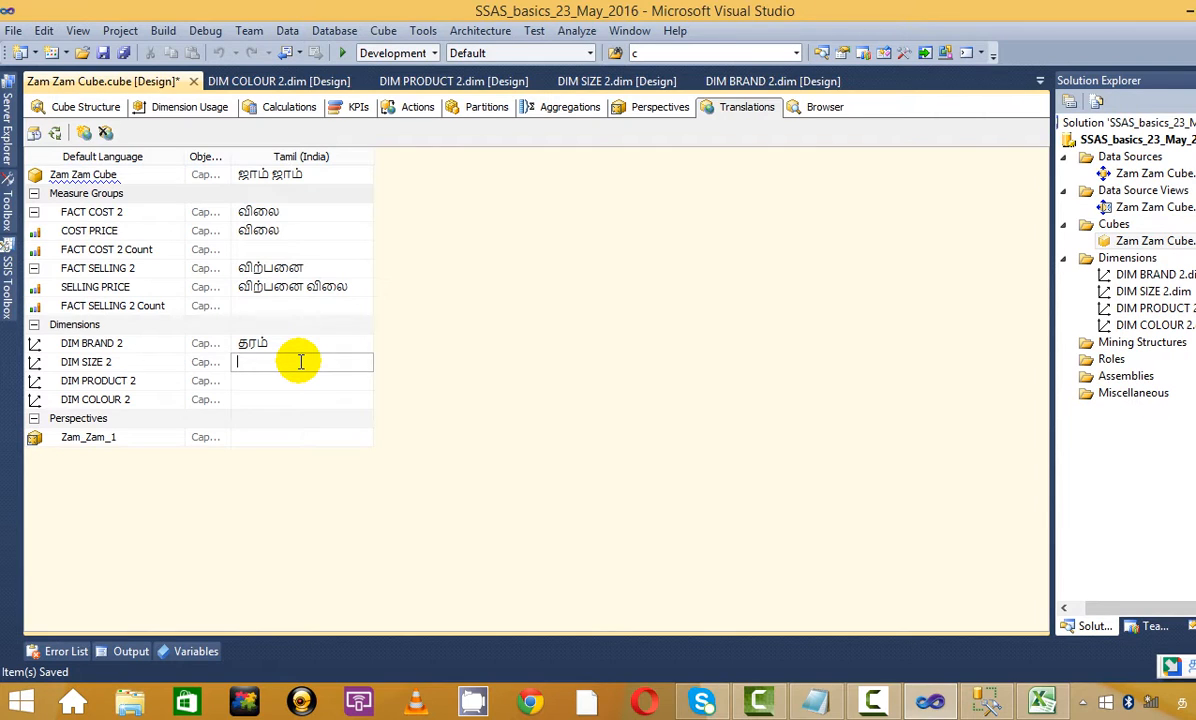
text(all)
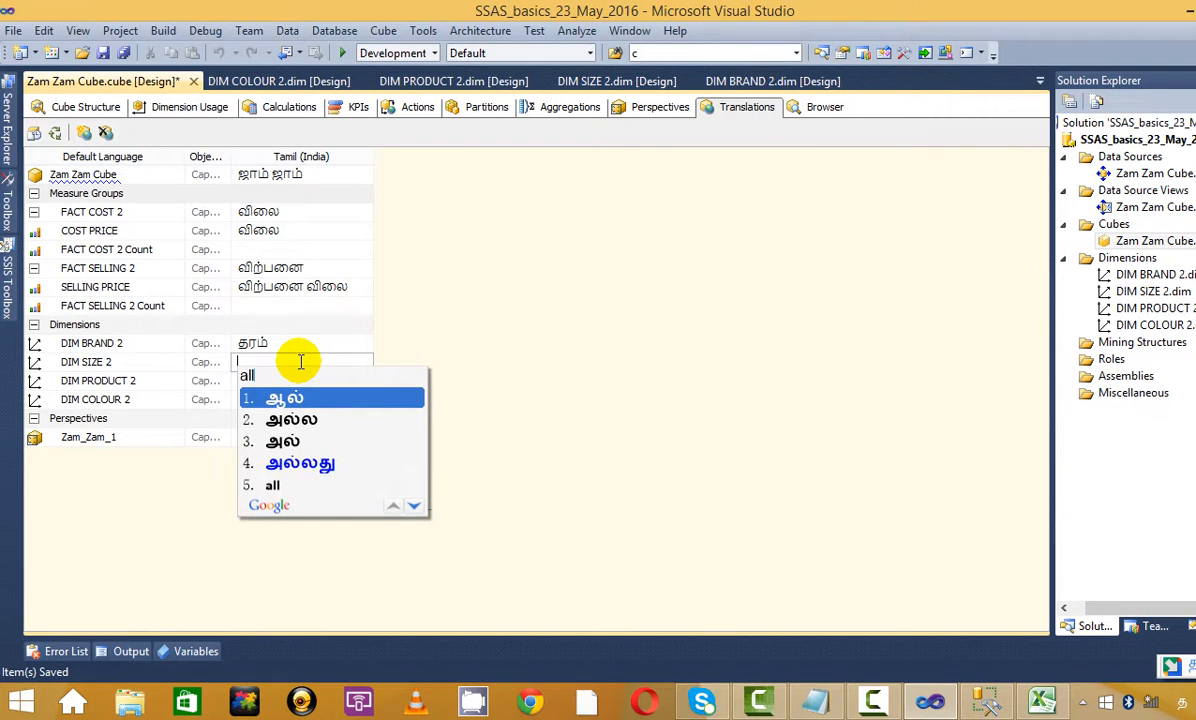
text(vu)
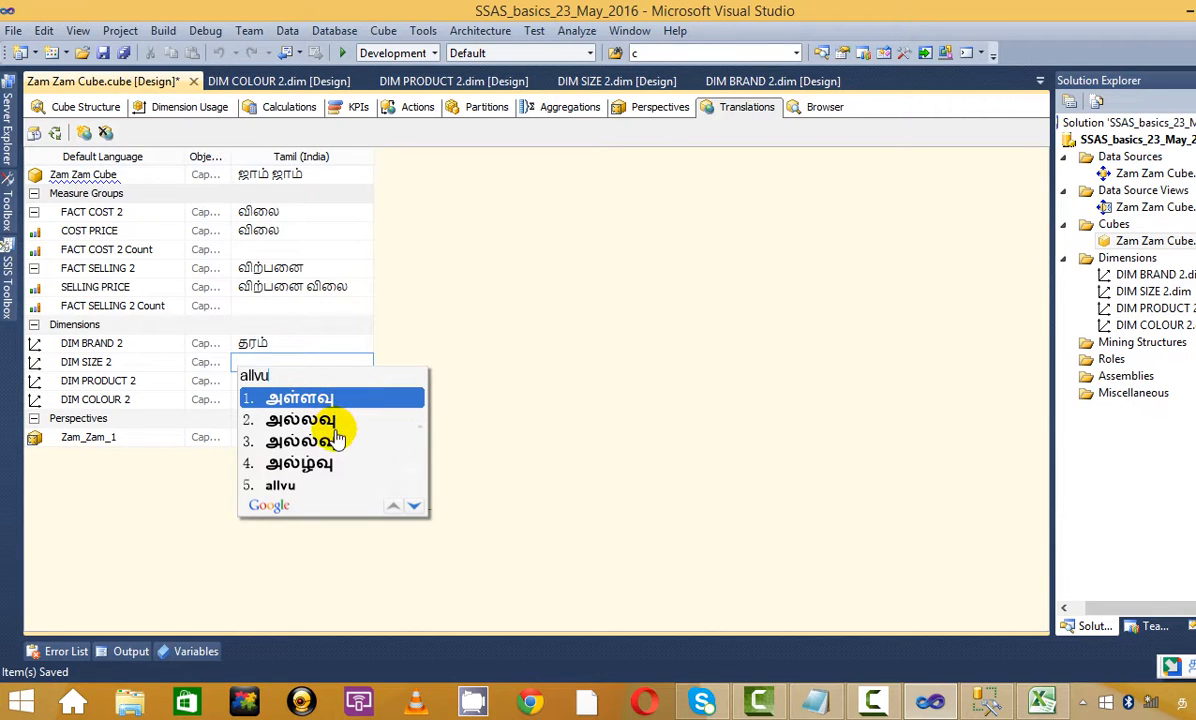
key(BackSpace)
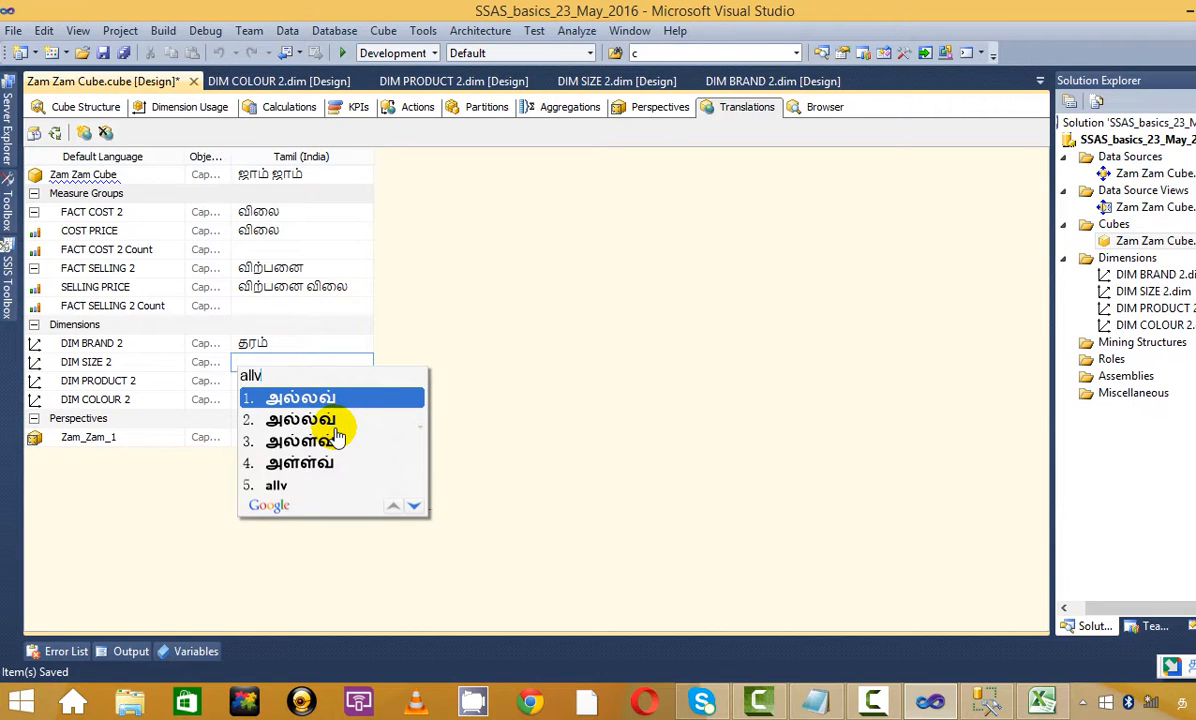
key(BackSpace)
key(BackSpace)
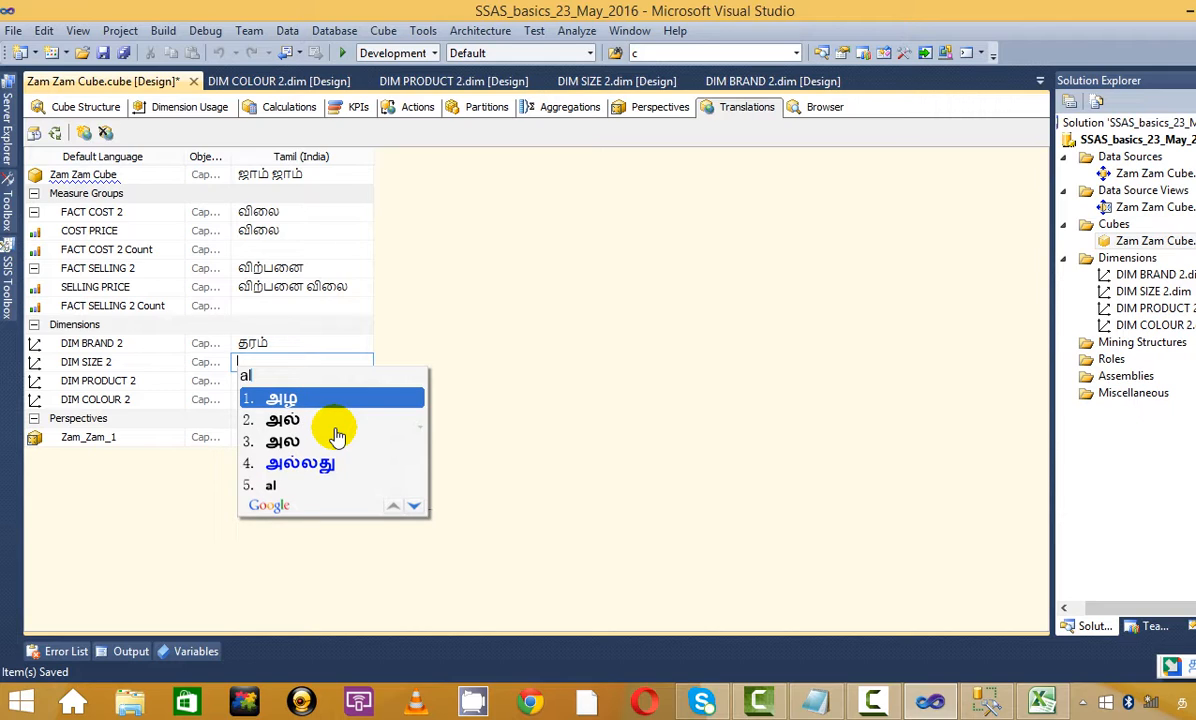
text(avu)
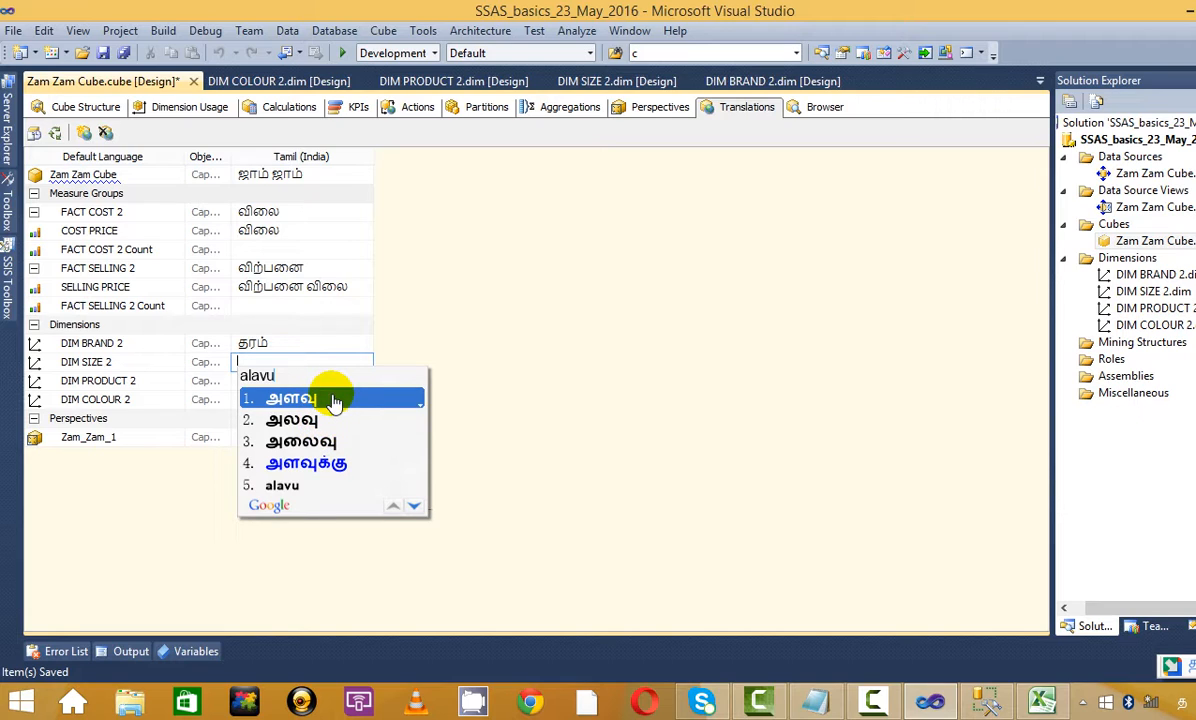
click(328, 399)
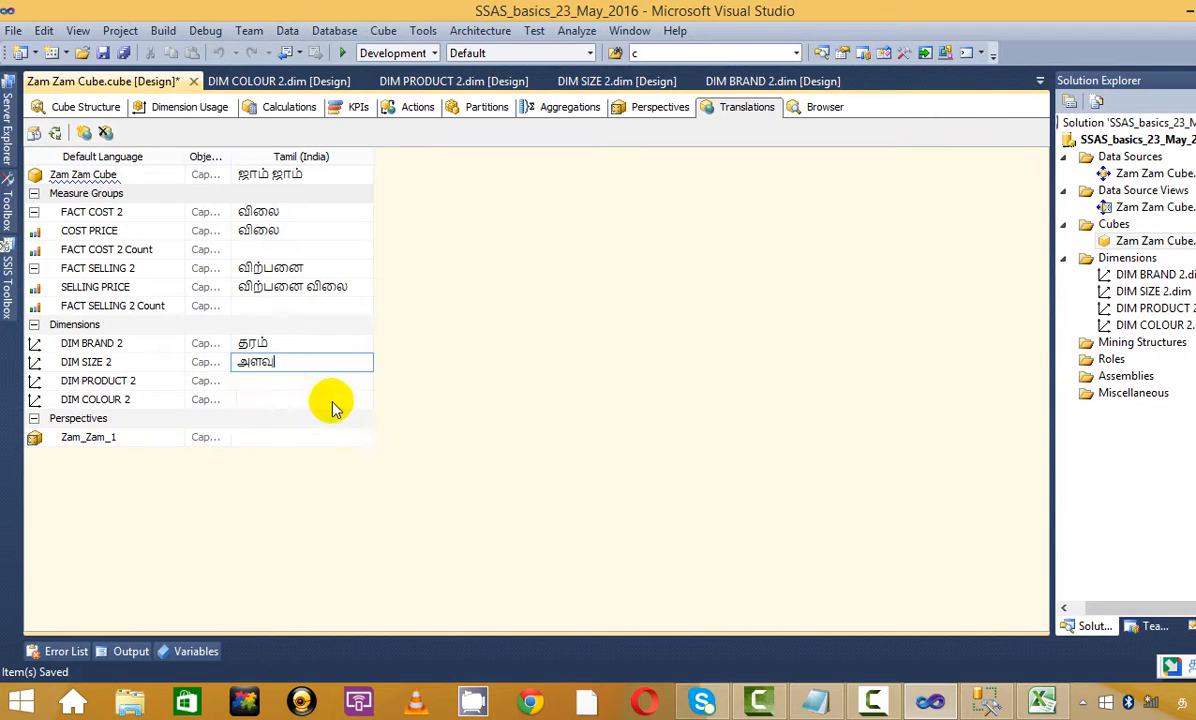
Give DIM PRODUCT 2 the Tamil caption பொருள்
click(294, 378)
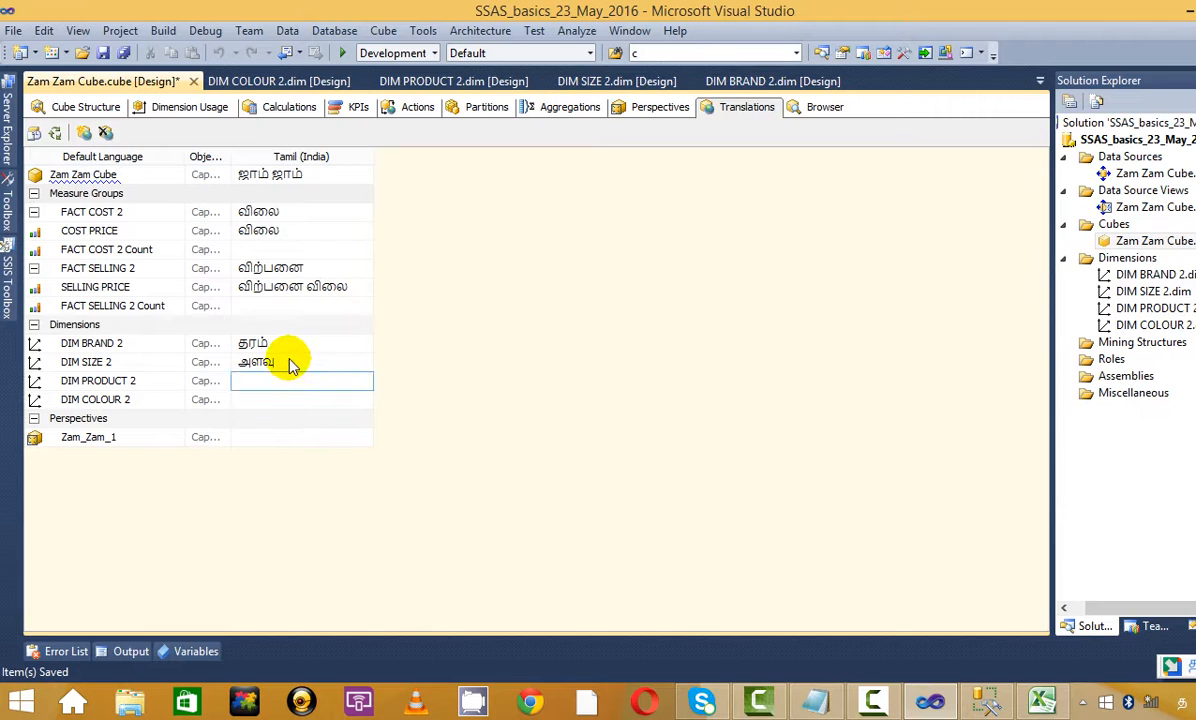
text(p)
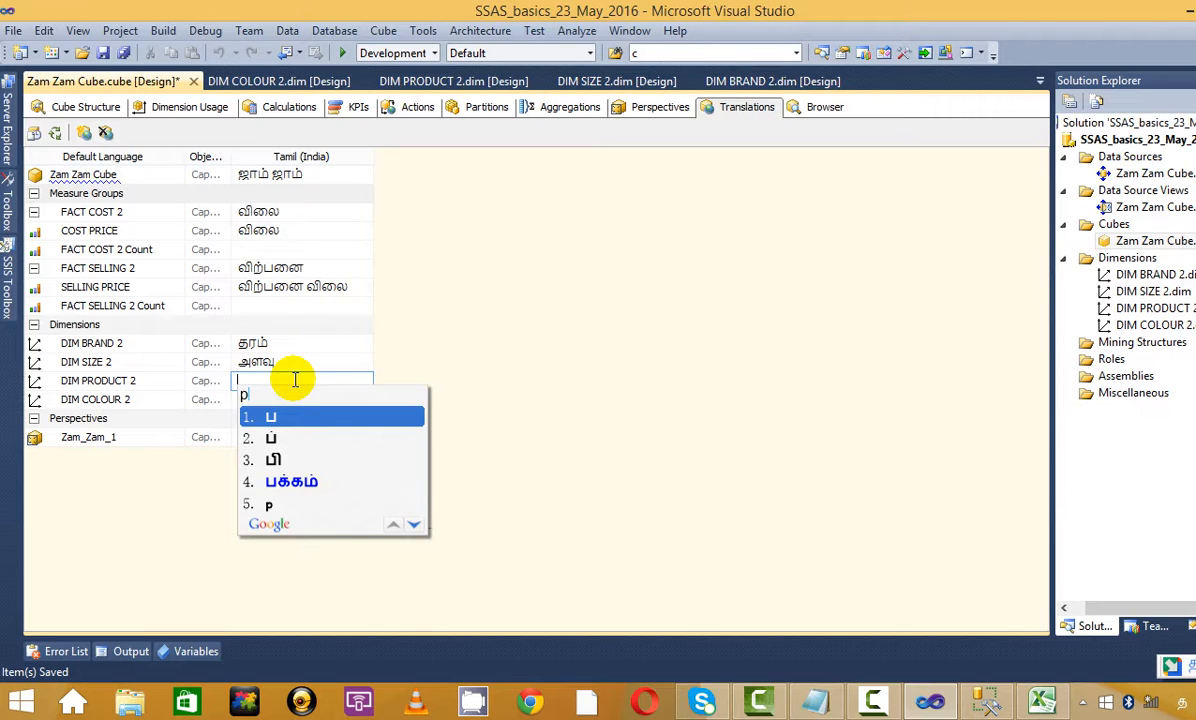
text(o)
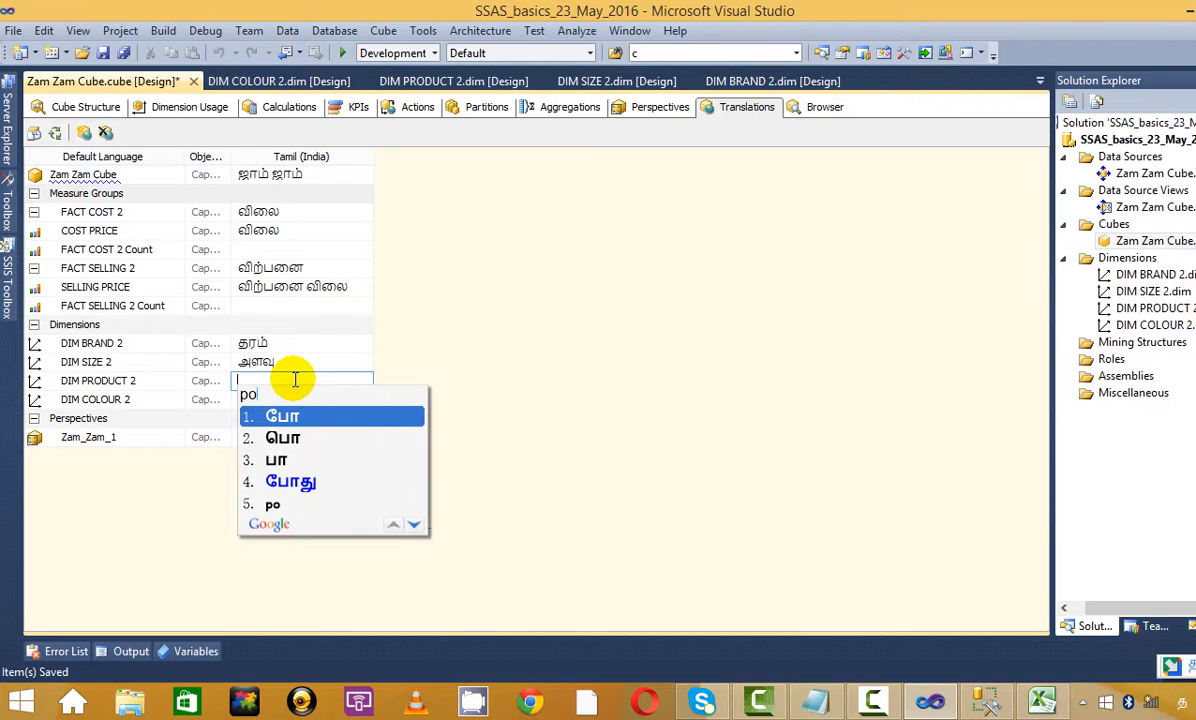
text(ru)
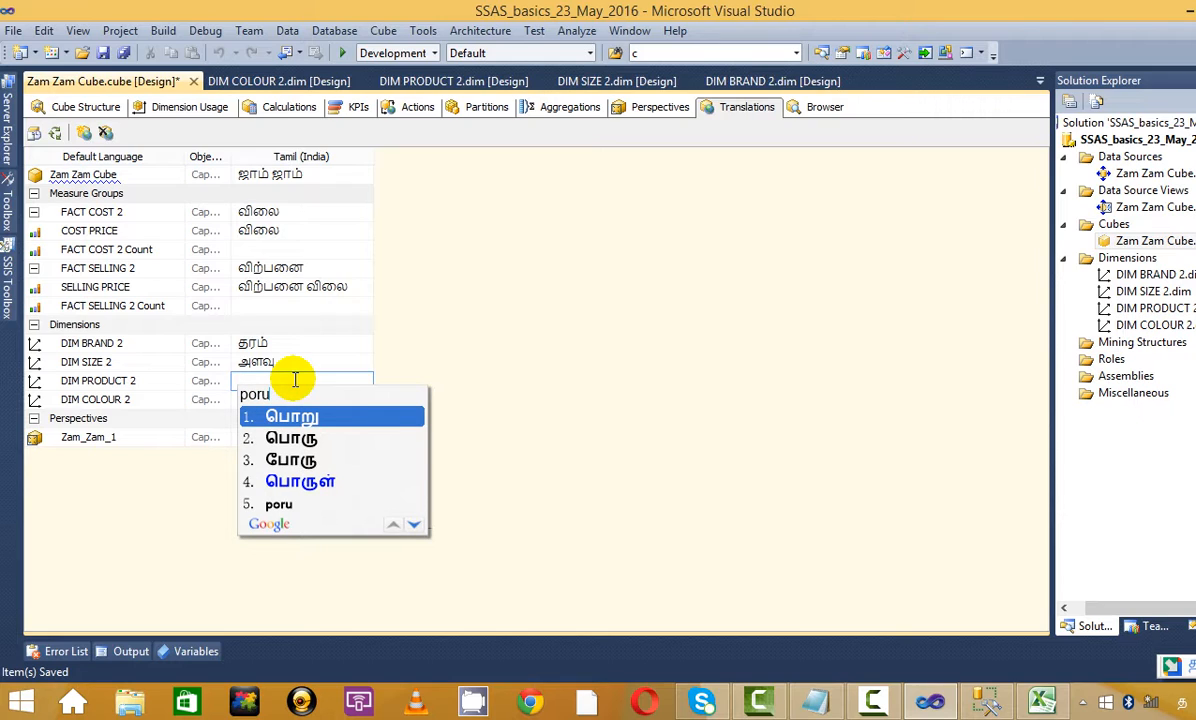
key(Down)
key(Down)
key(Down)
key(Return)
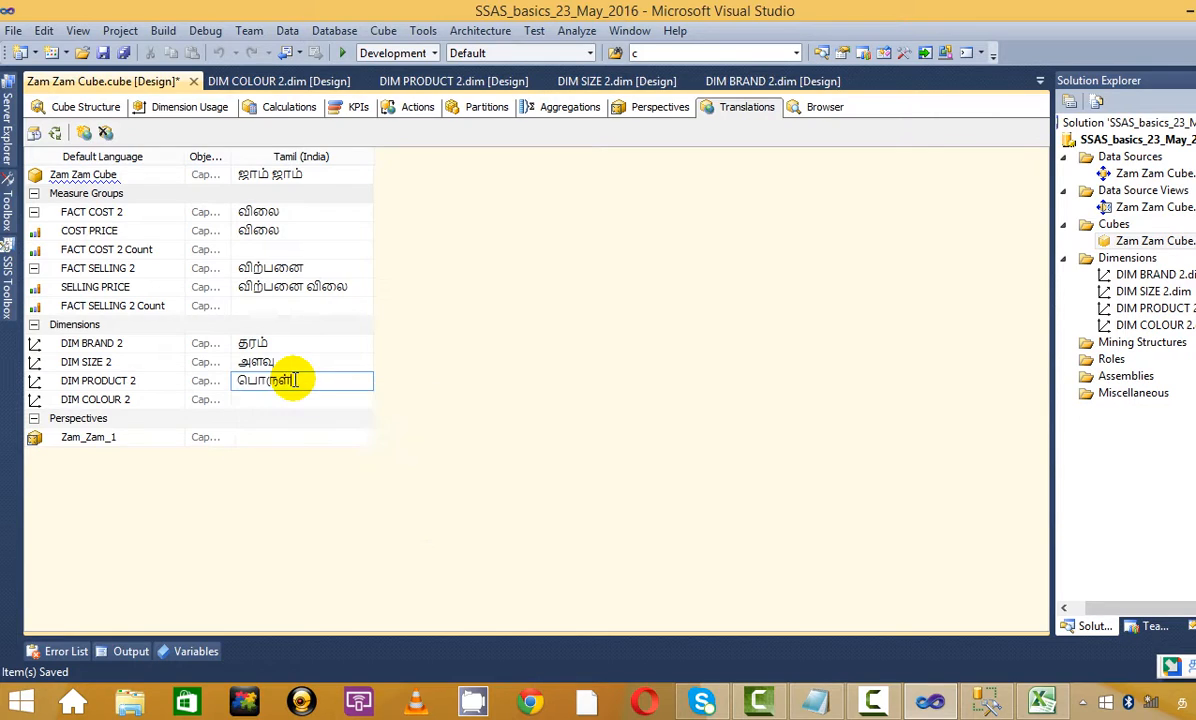
Replace DIM COLOUR 2's mistaken Tamil caption நேரம் with நிறம்
click(286, 401)
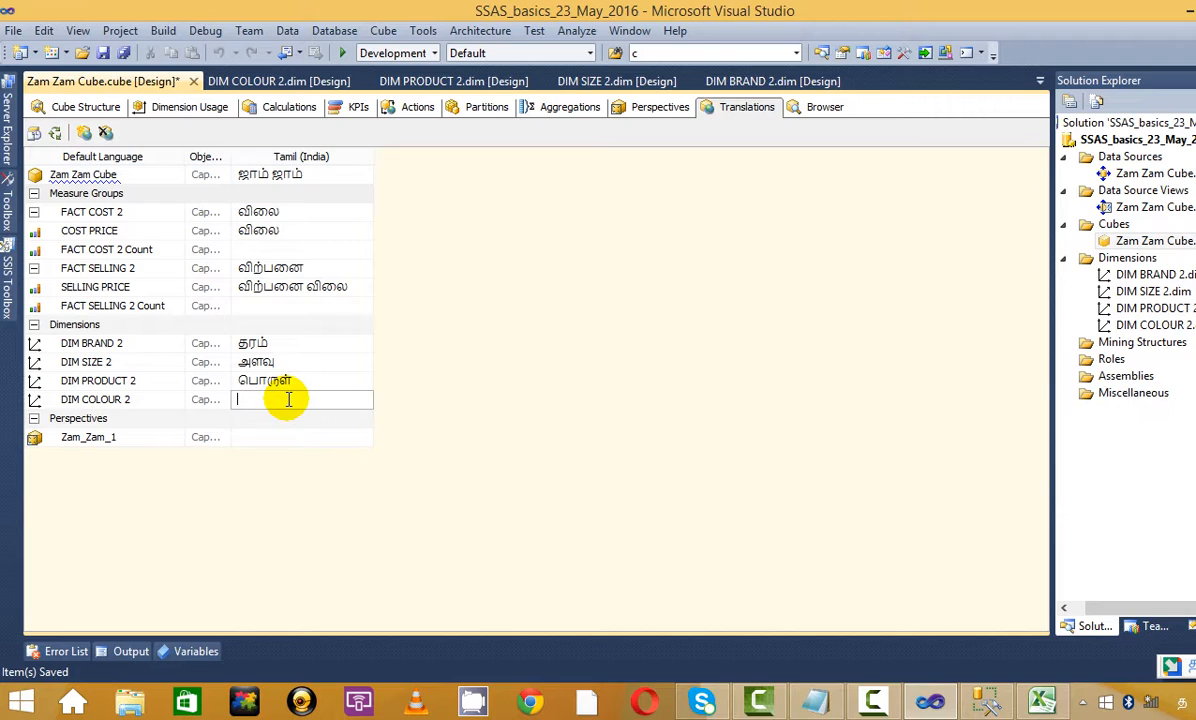
text(nera)
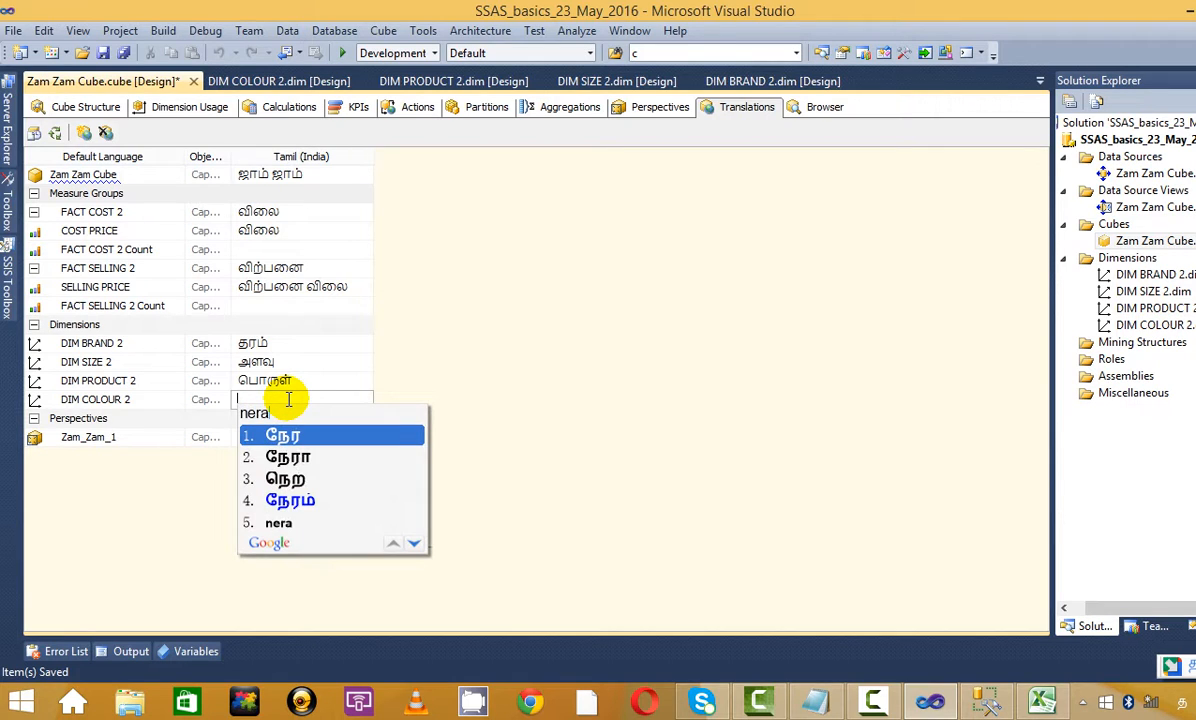
key(Down)
key(Down)
key(Down)
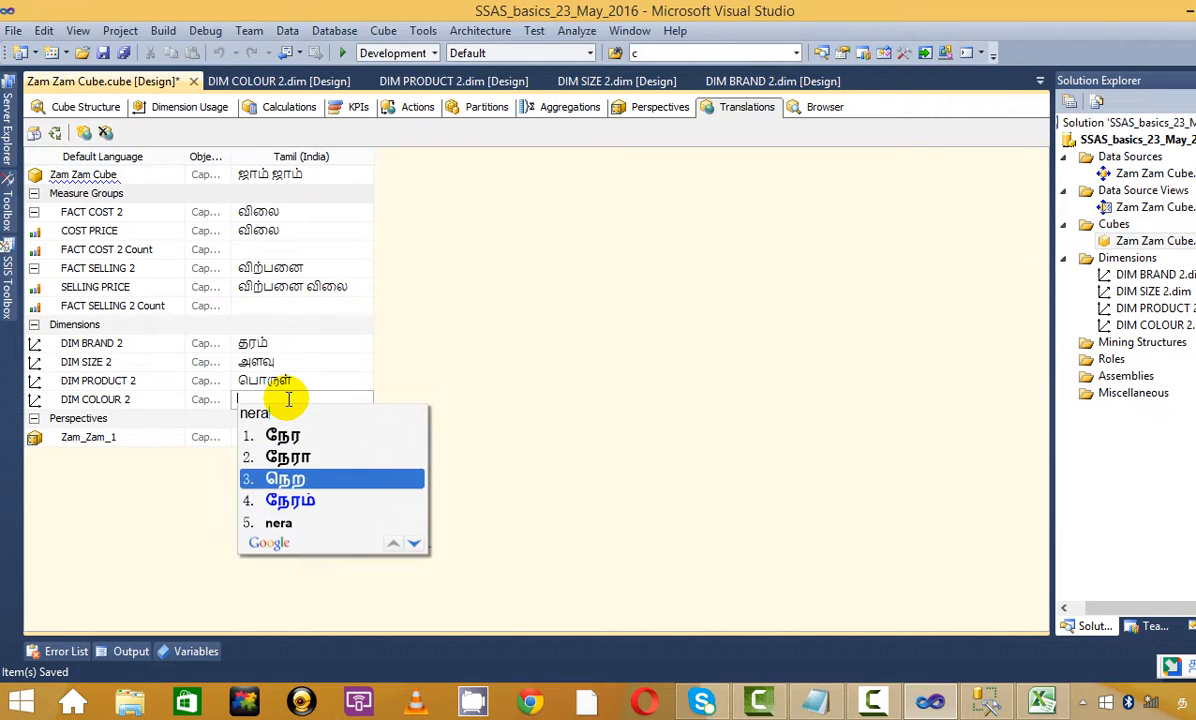
key(Return)
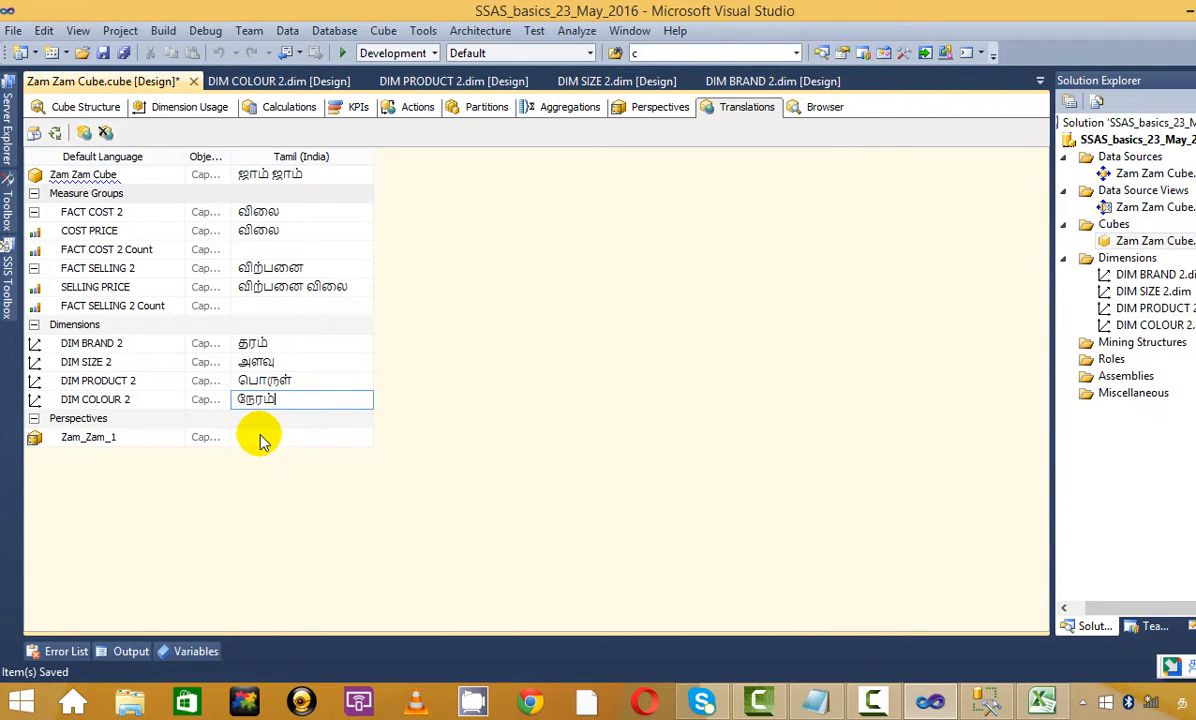
key(Return)
key(BackSpace)
key(BackSpace)
key(BackSpace)
key(BackSpace)
key(BackSpace)
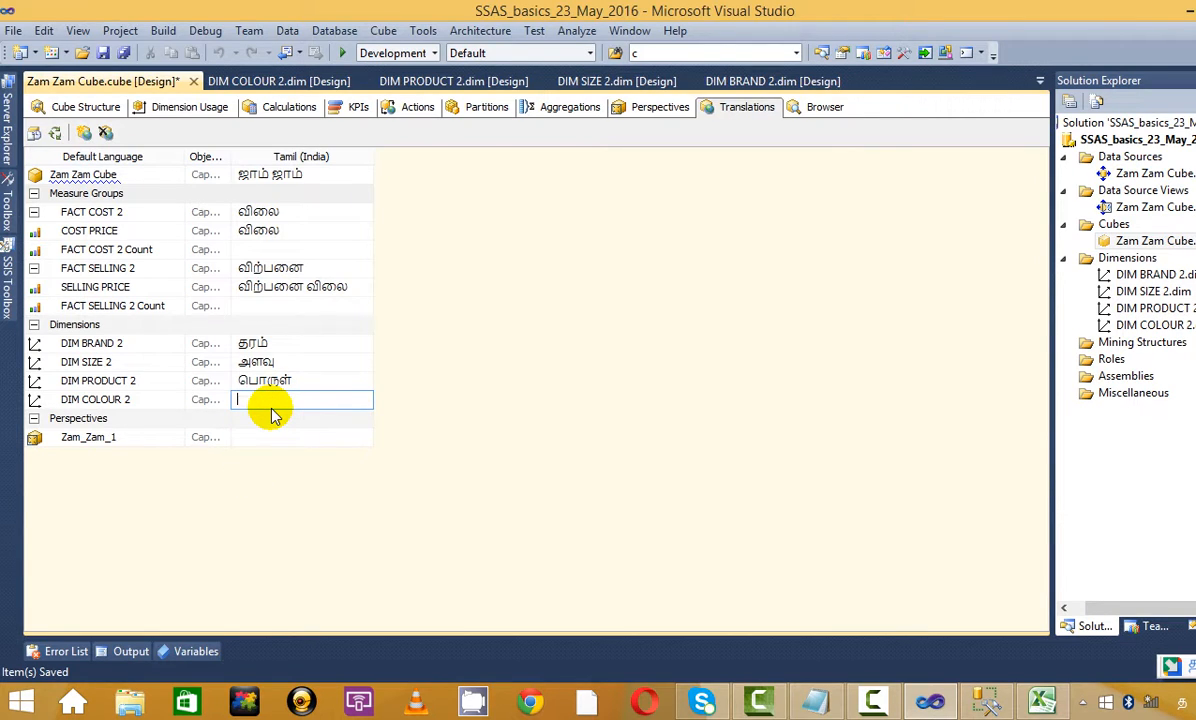
text(ni)
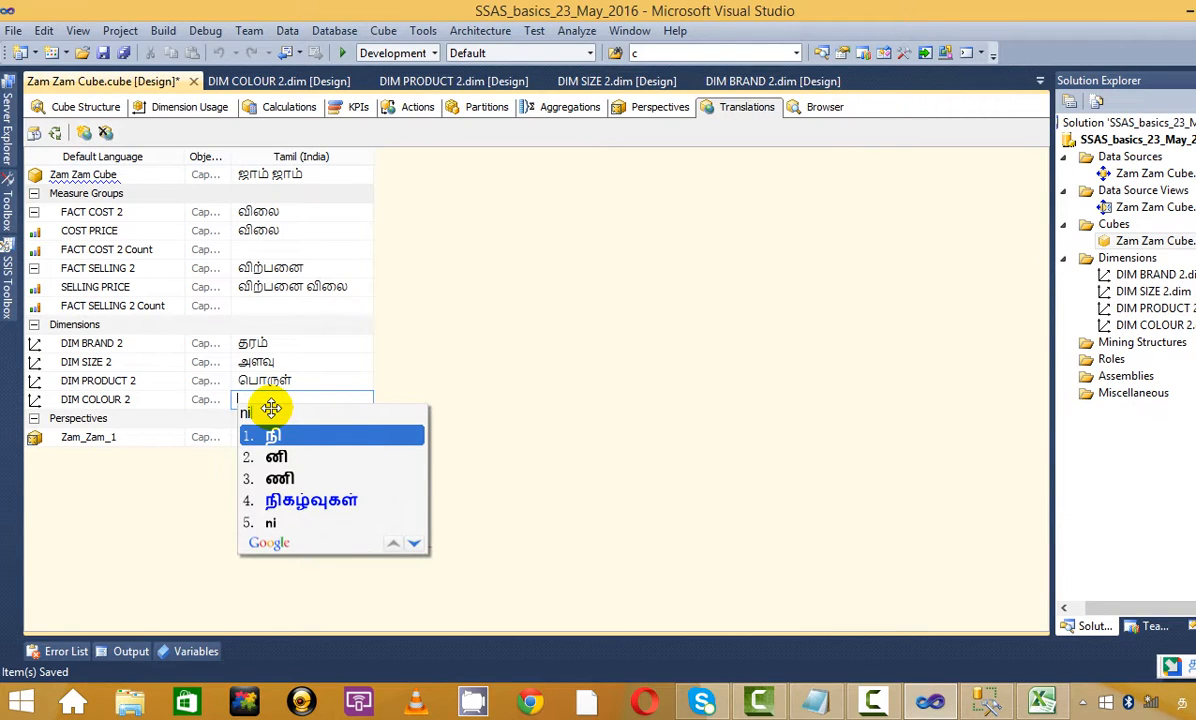
text(ra)
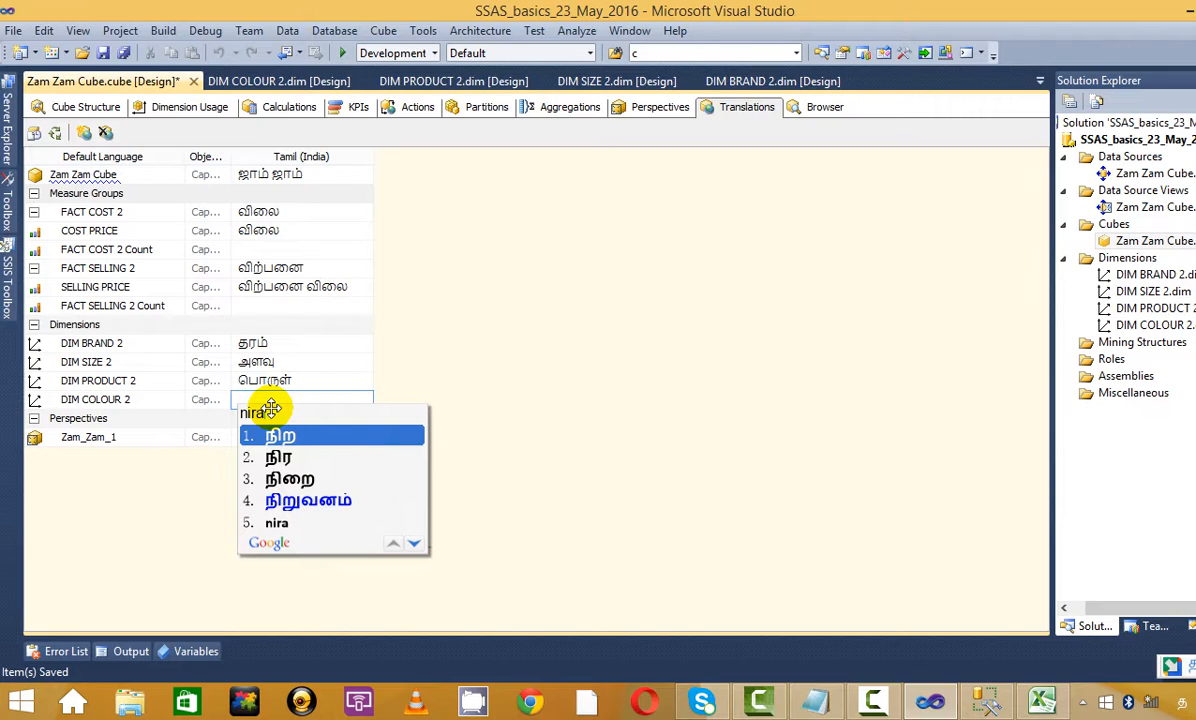
text(m)
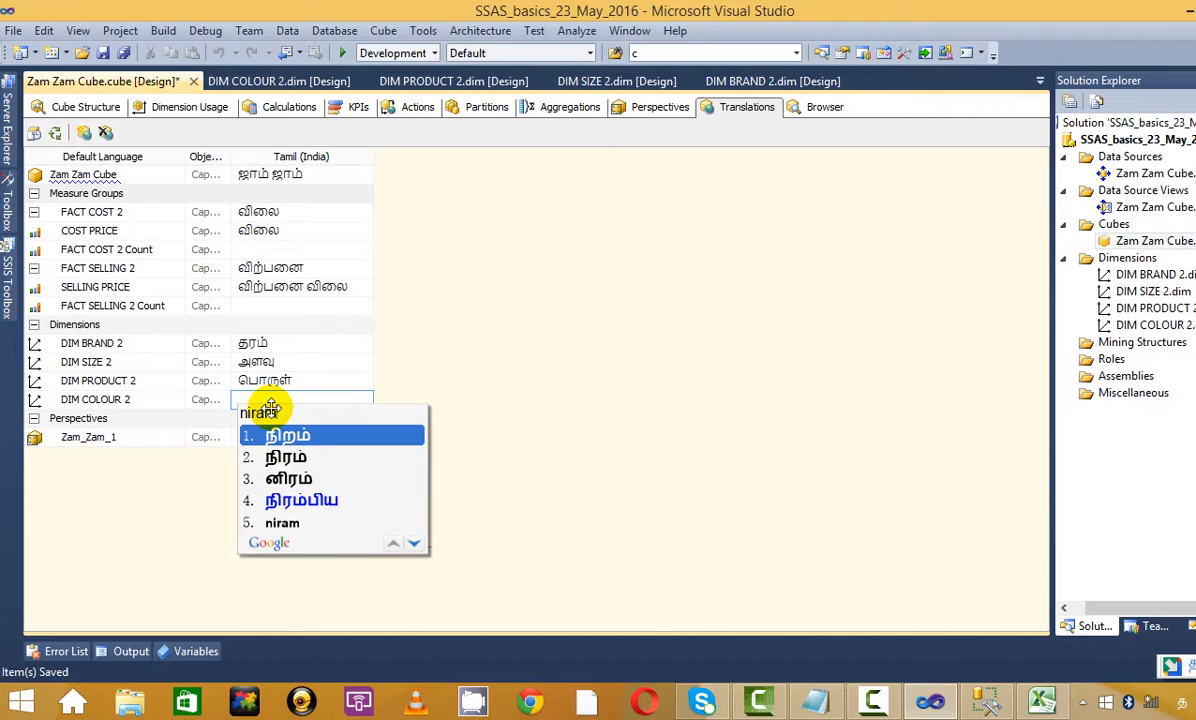
key(Down)
key(Up)
key(Return)
click(257, 440)
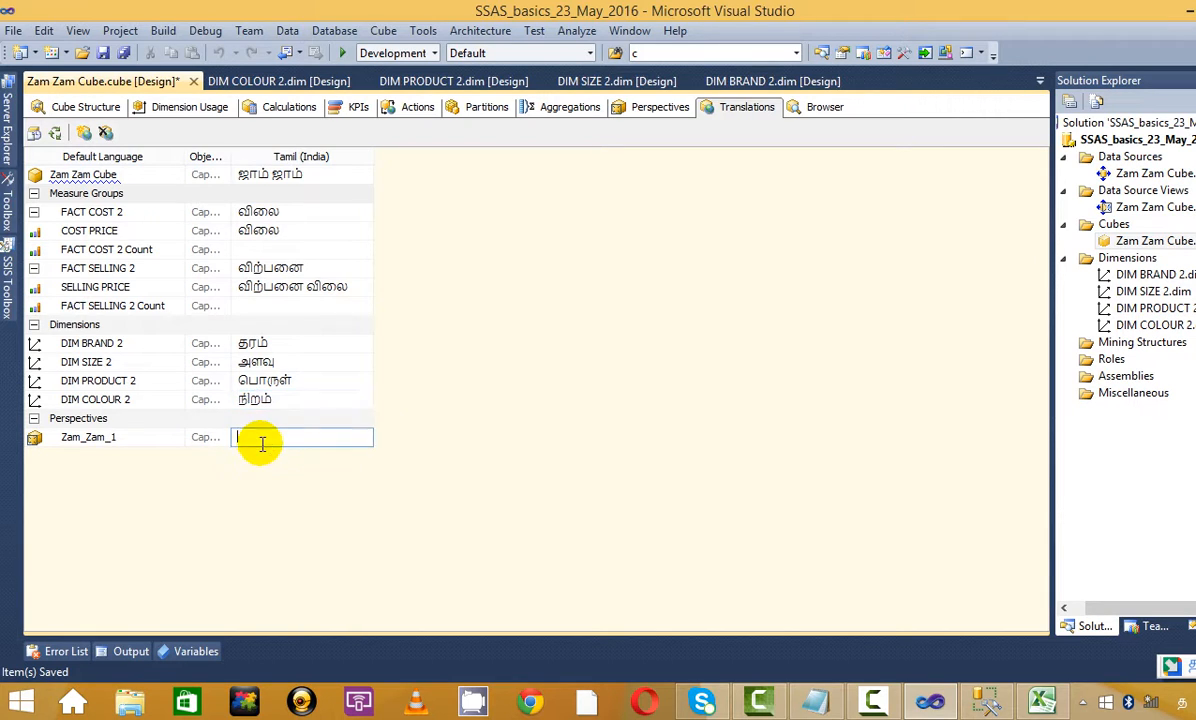
Copy ஜாம் ஜாம் from the cube row into Zam_Zam_1's Tamil caption and append க
click(310, 379)
click(312, 342)
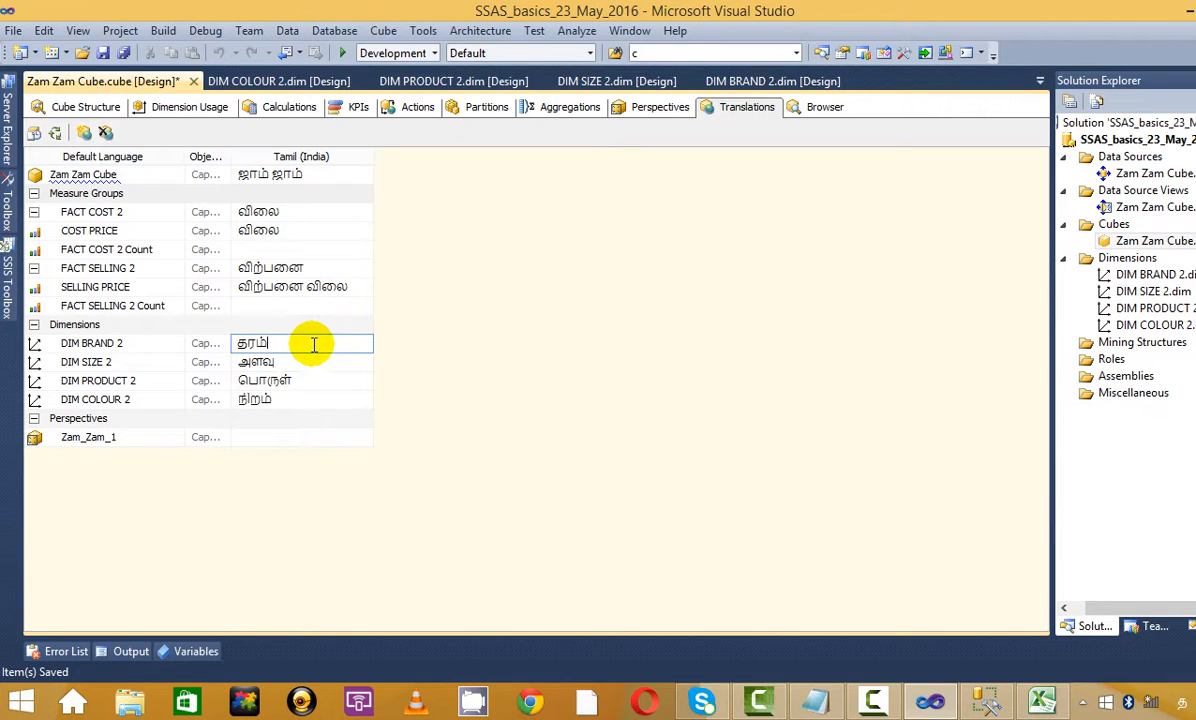
click(305, 440)
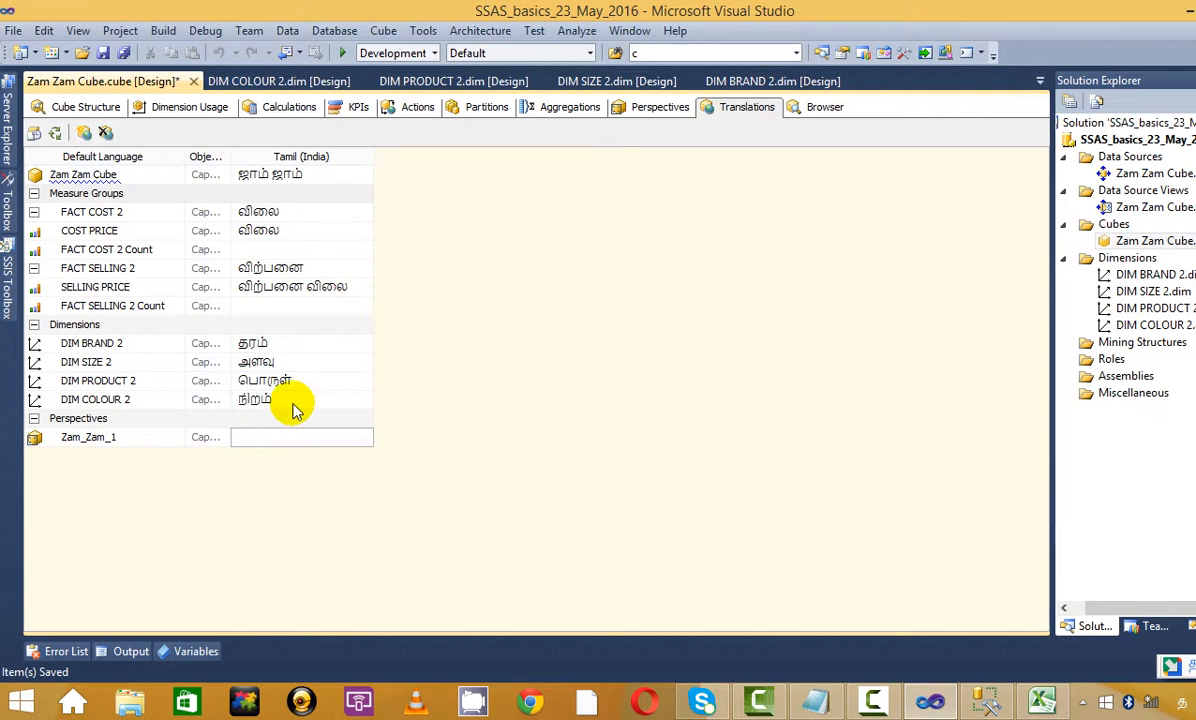
click(307, 174)
drag(307, 174, 208, 182)
key(ctrl+c)
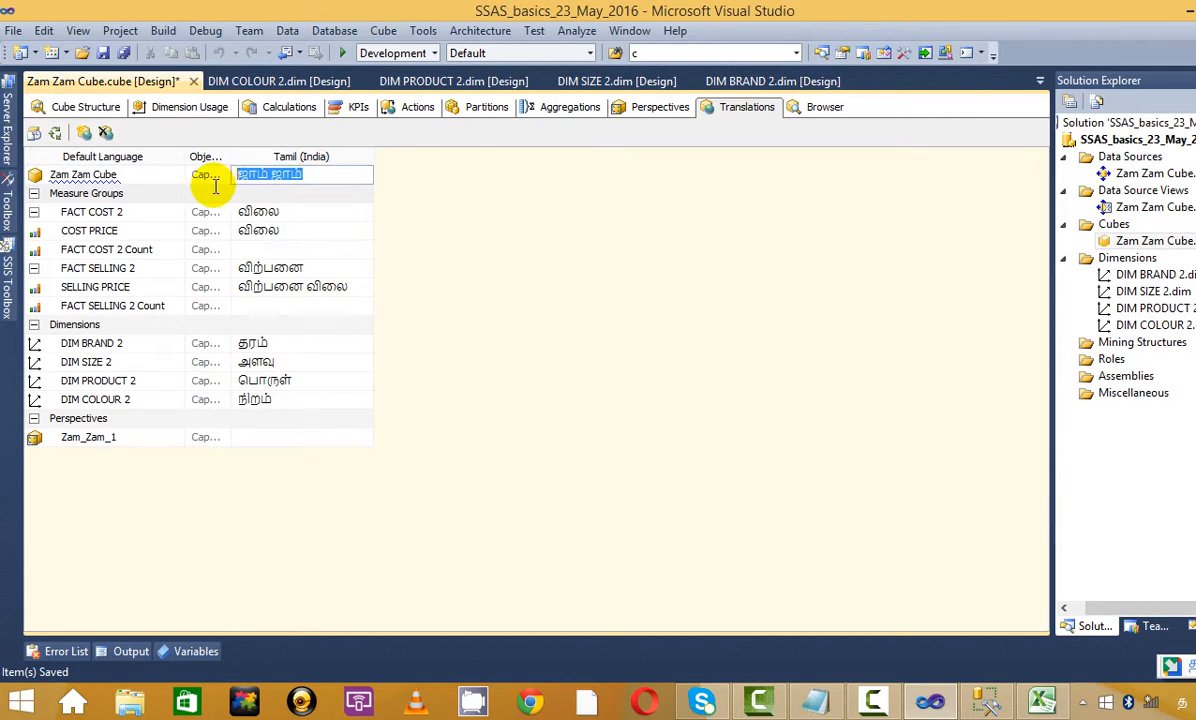
click(294, 438)
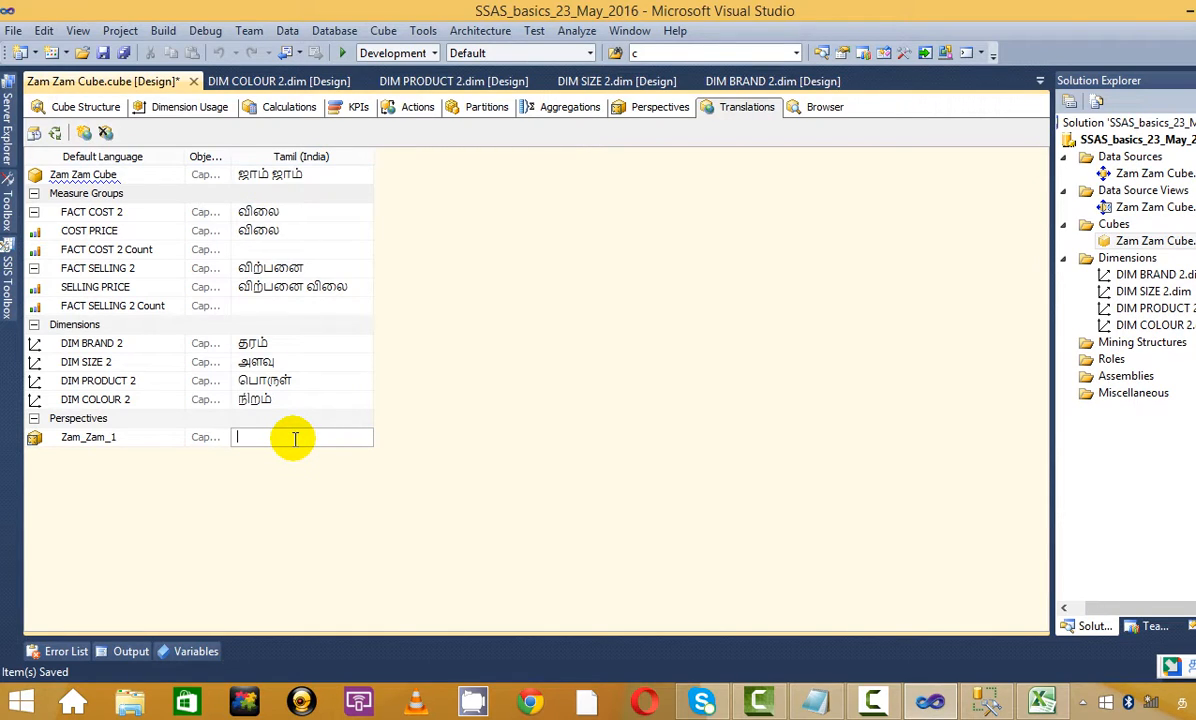
key(ctrl+v)
text(k)
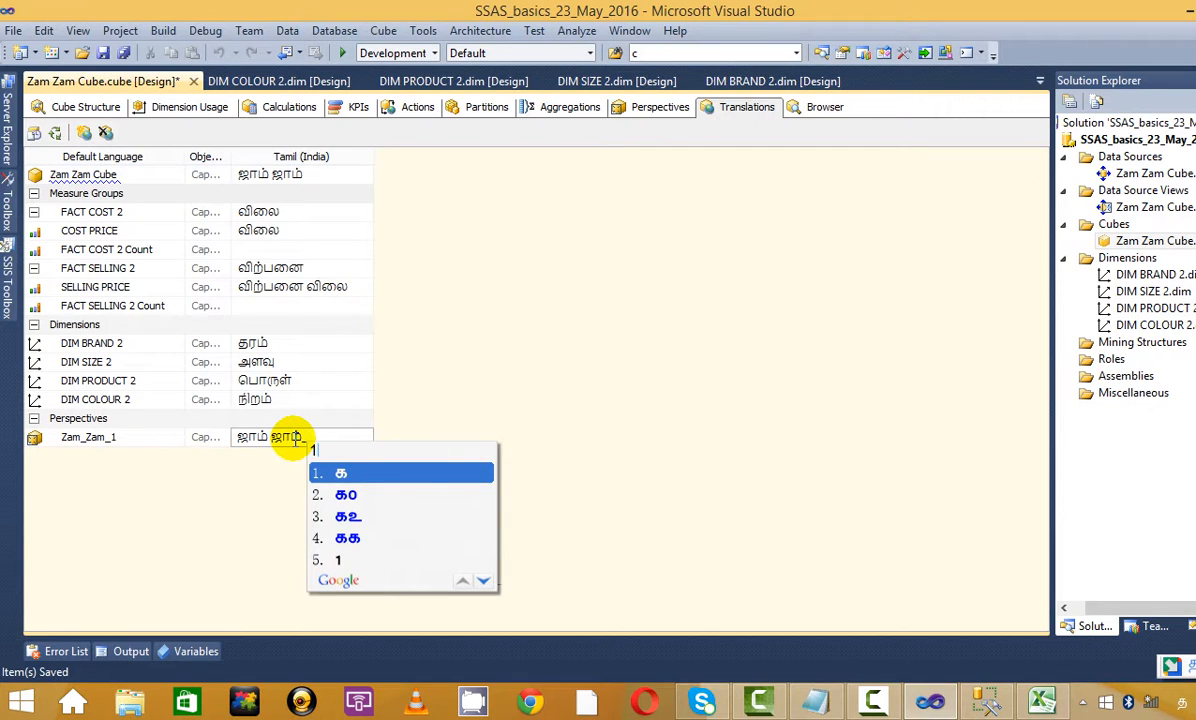
click(362, 476)
key(Return)
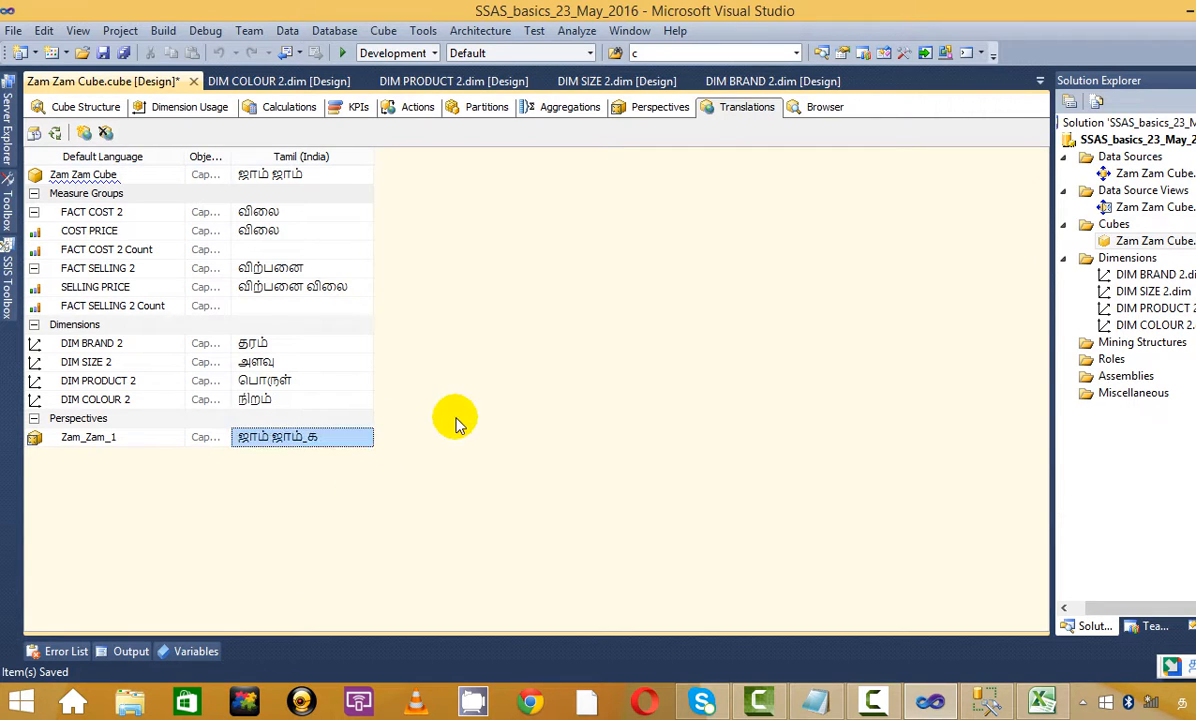
click(339, 440)
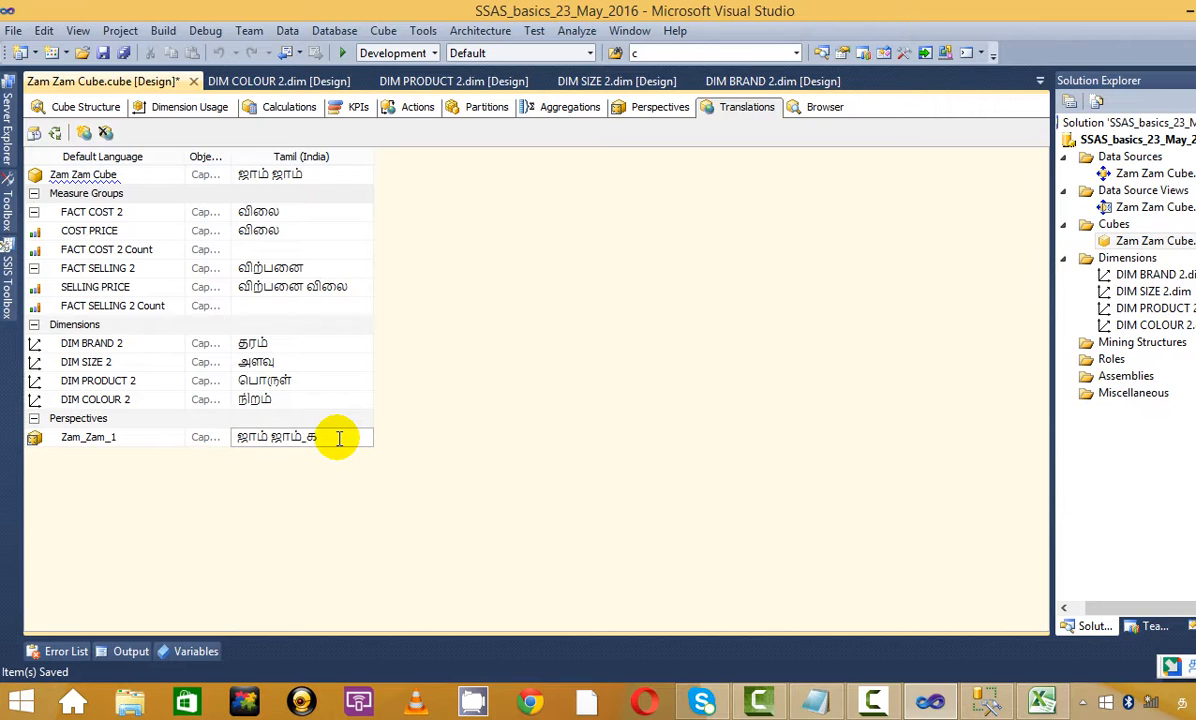
click(300, 250)
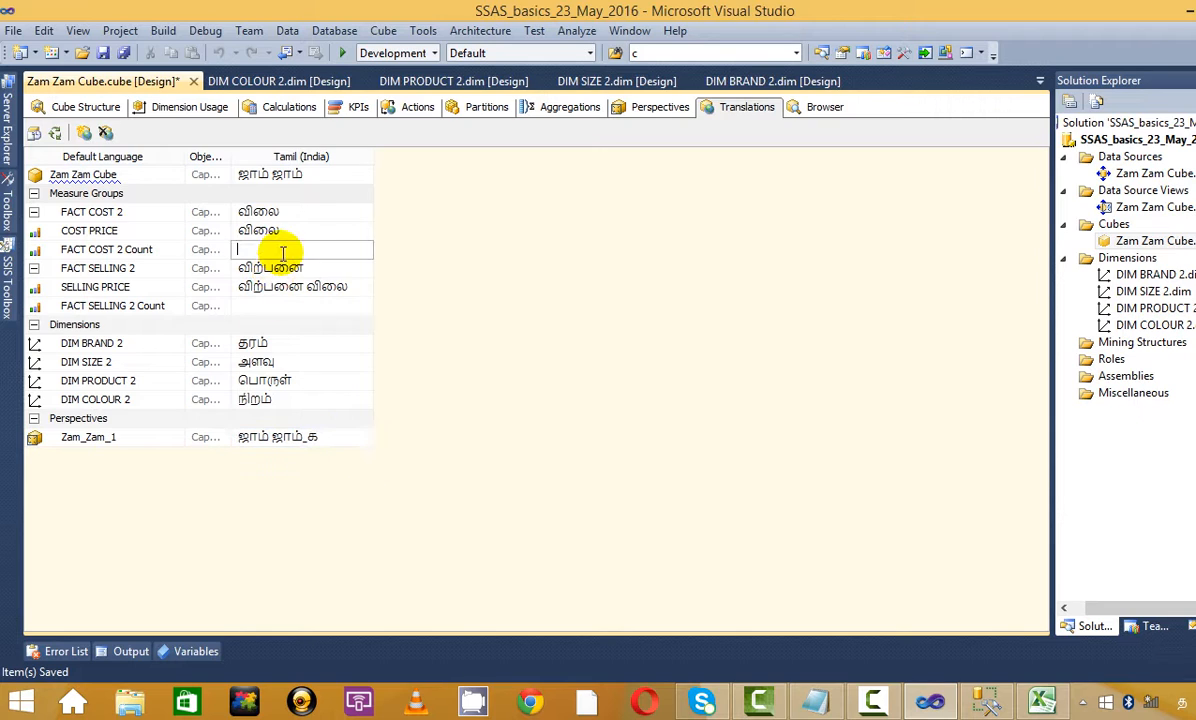
Widen the Object Type column, review the Tamil captions, and save the cube
drag(233, 157, 290, 158)
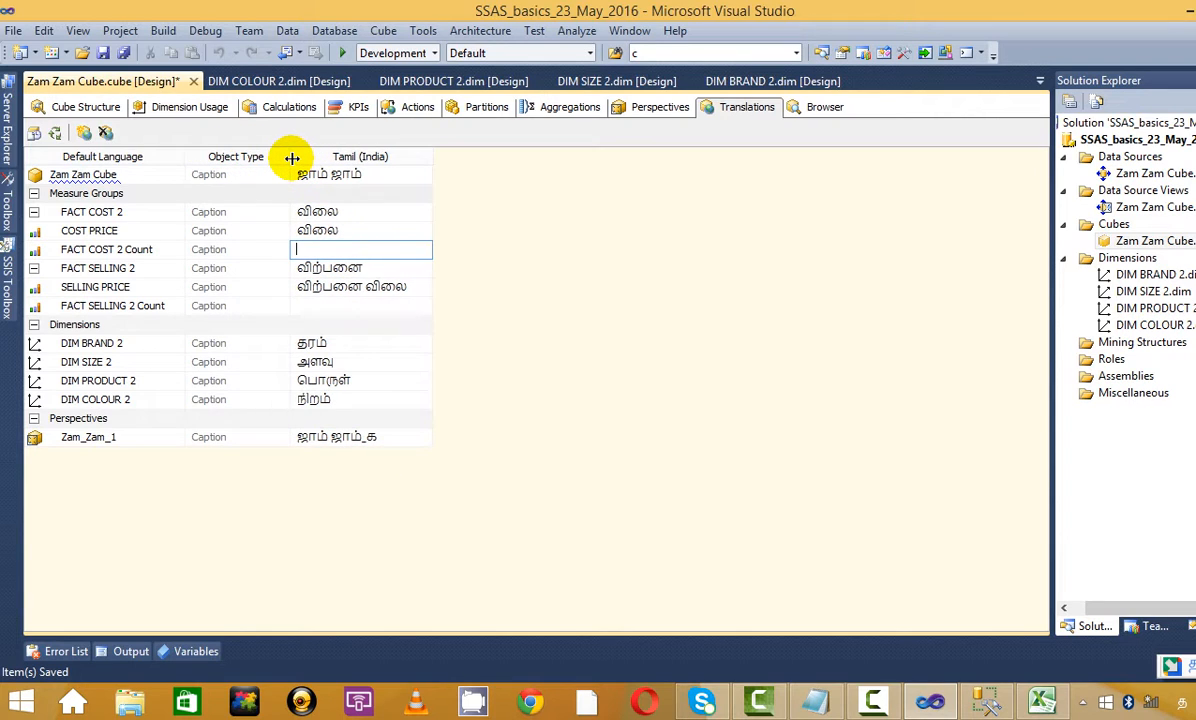
click(262, 178)
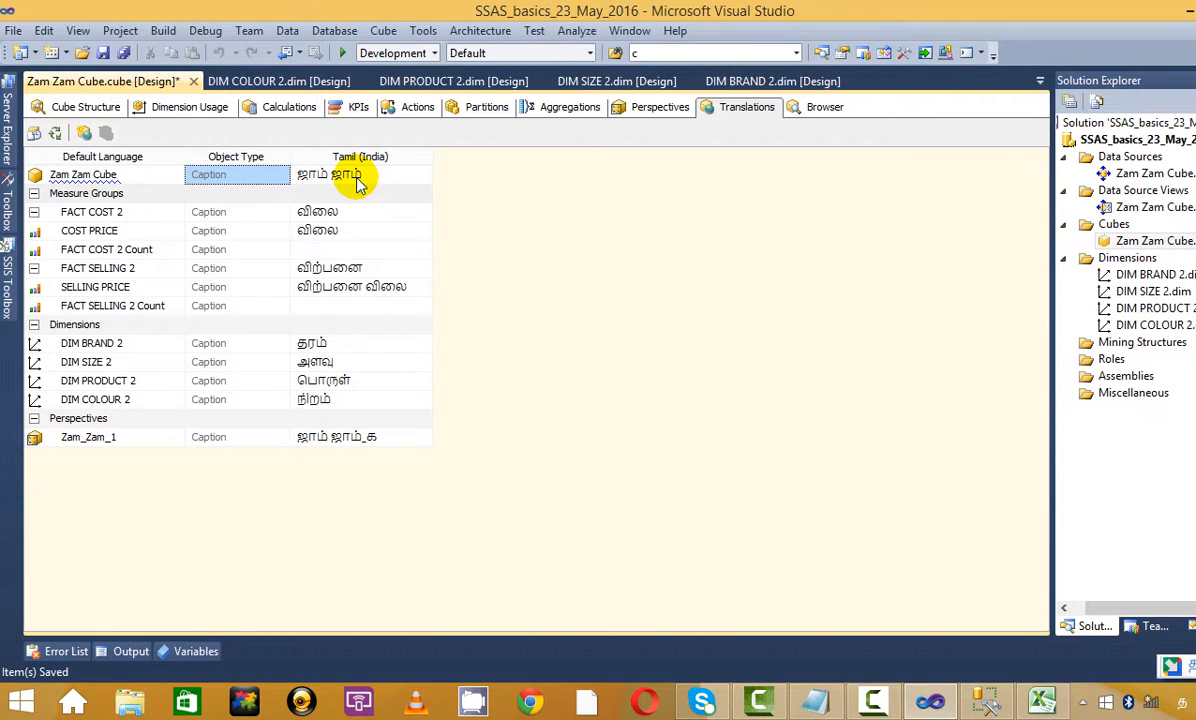
click(320, 249)
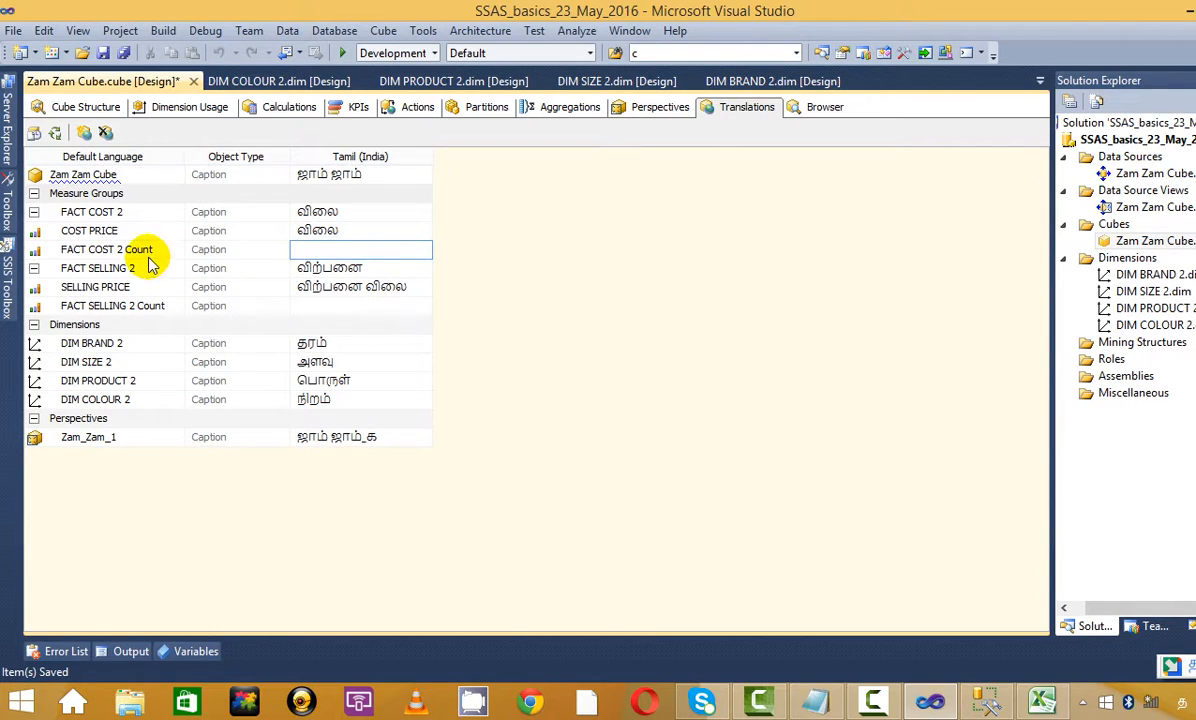
click(326, 303)
click(325, 294)
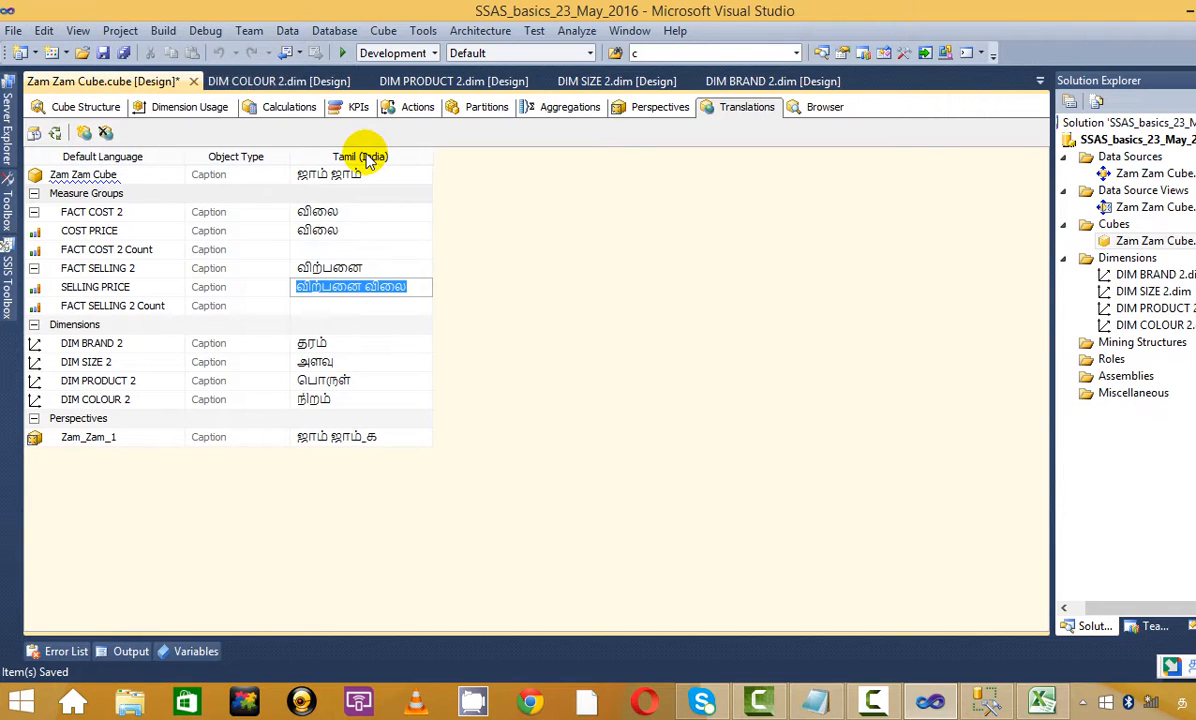
click(380, 249)
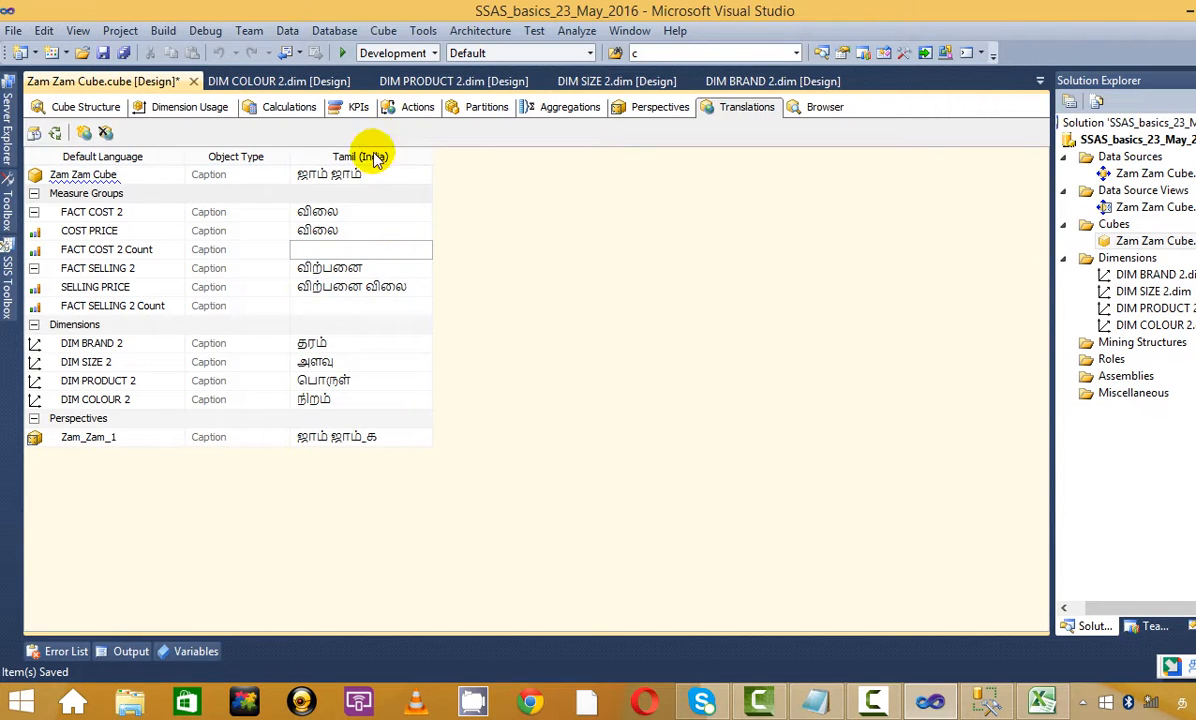
click(104, 53)
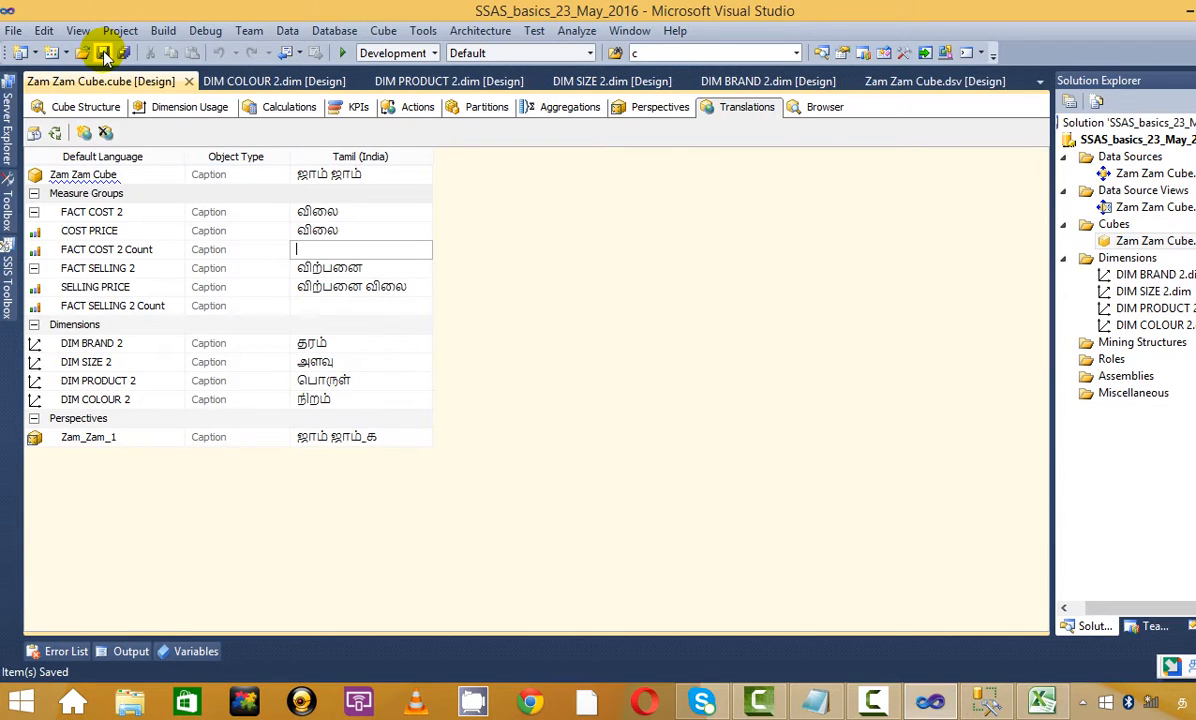
Process the project, agreeing to build, deploy and overwrite the deployed database
right_click(1140, 143)
click(885, 216)
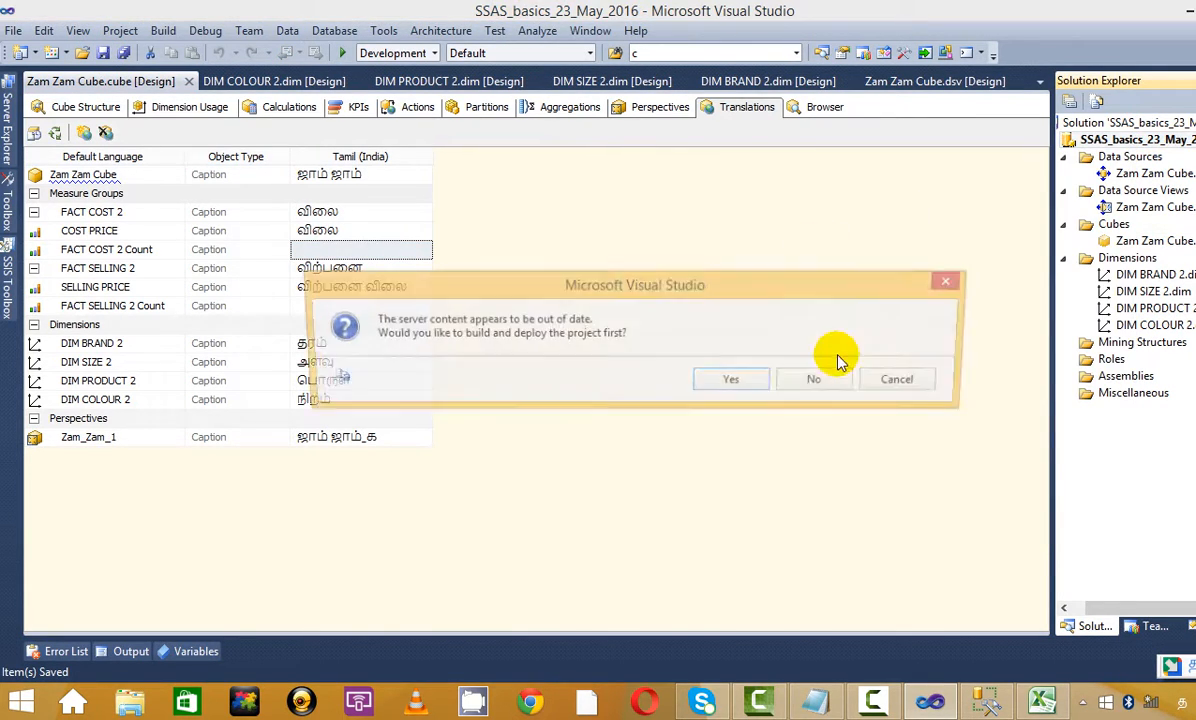
click(745, 380)
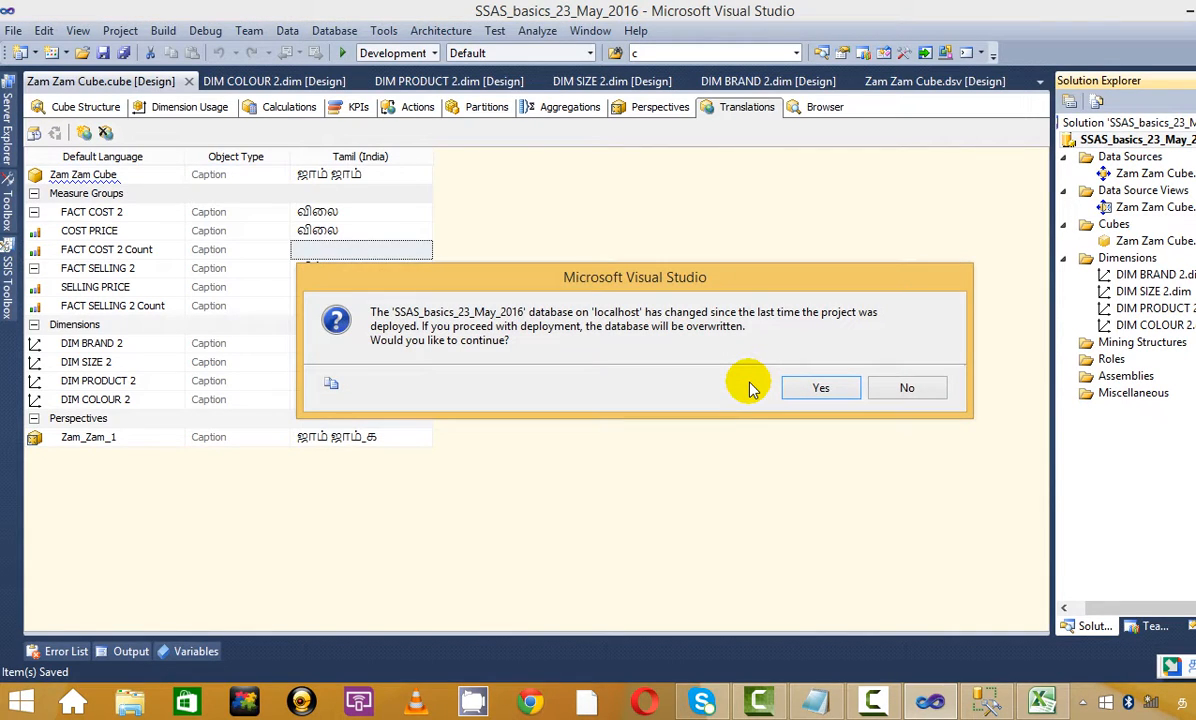
click(822, 390)
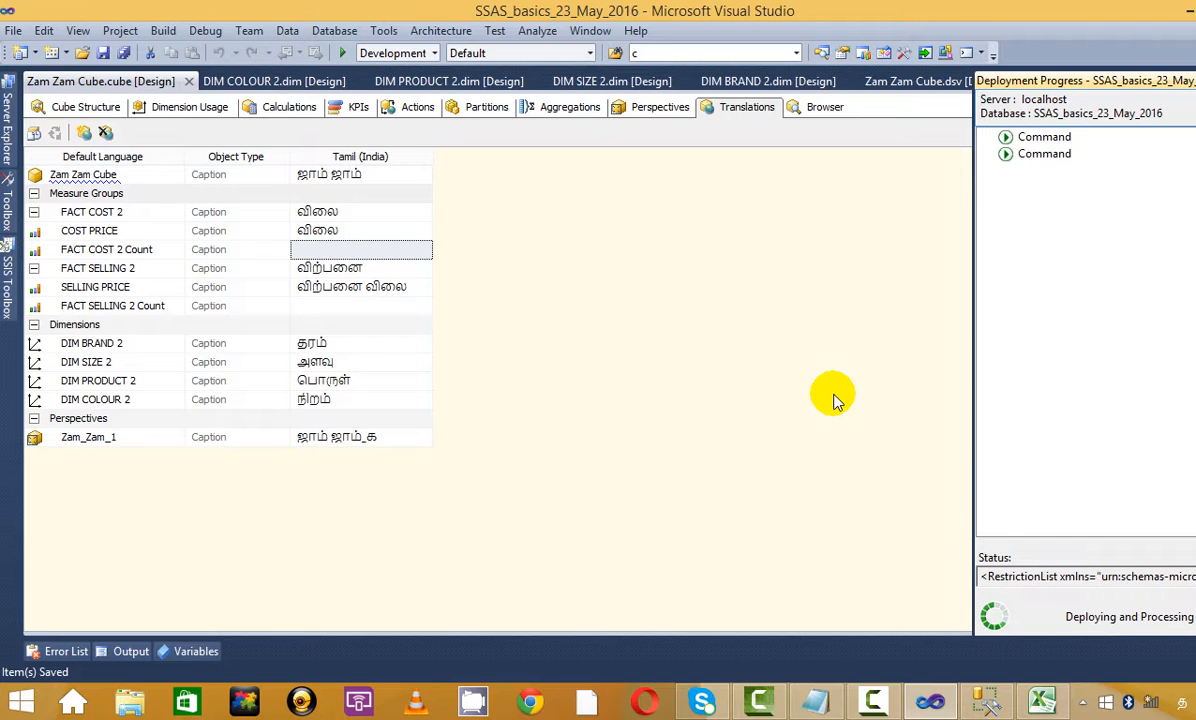
Switch the keyboard back to English, run full processing, and close the processing dialogs
click(1183, 702)
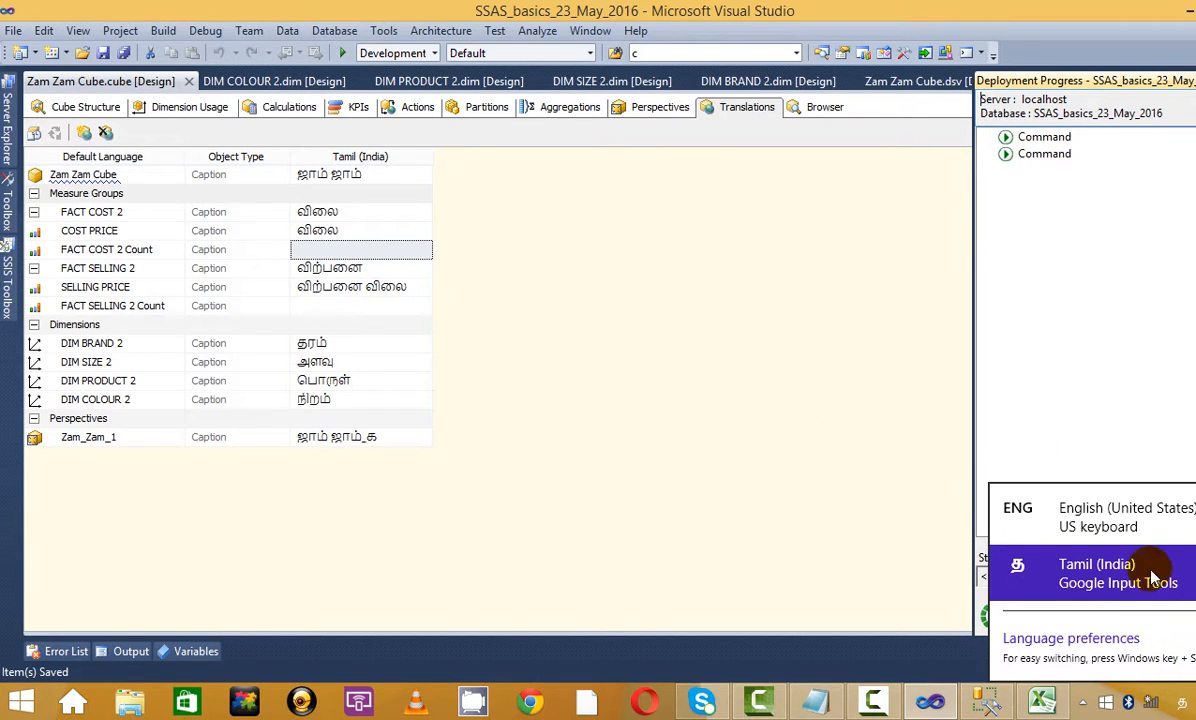
click(1148, 513)
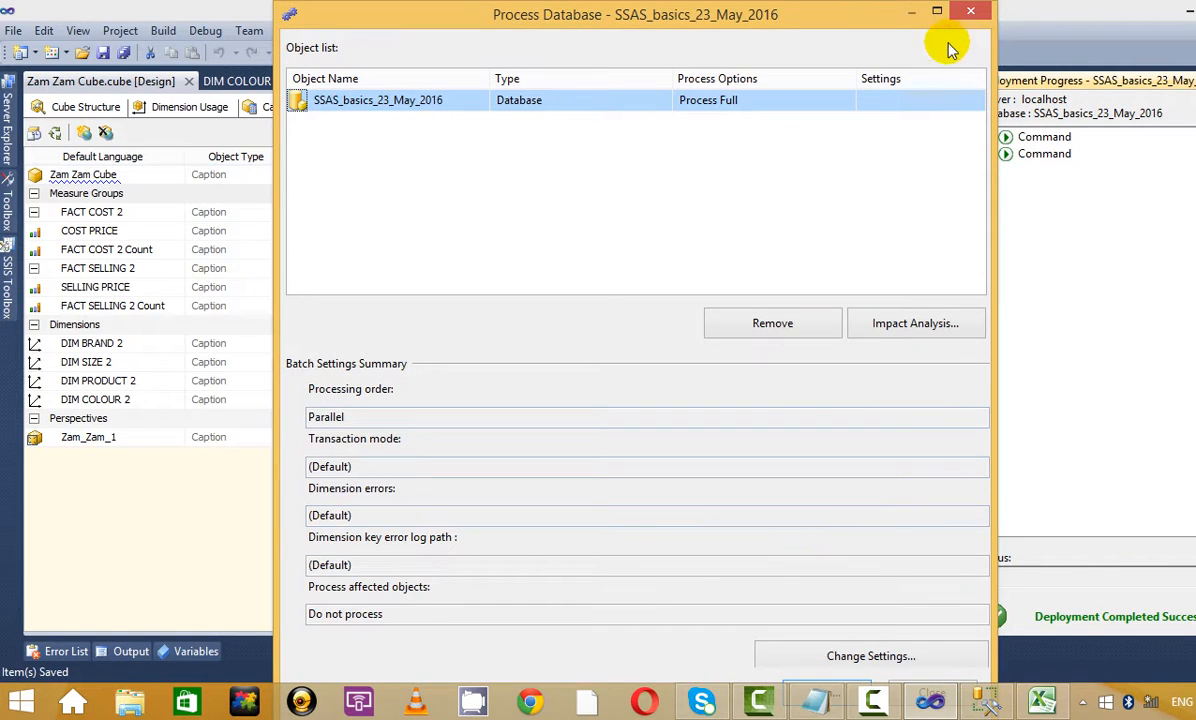
click(937, 12)
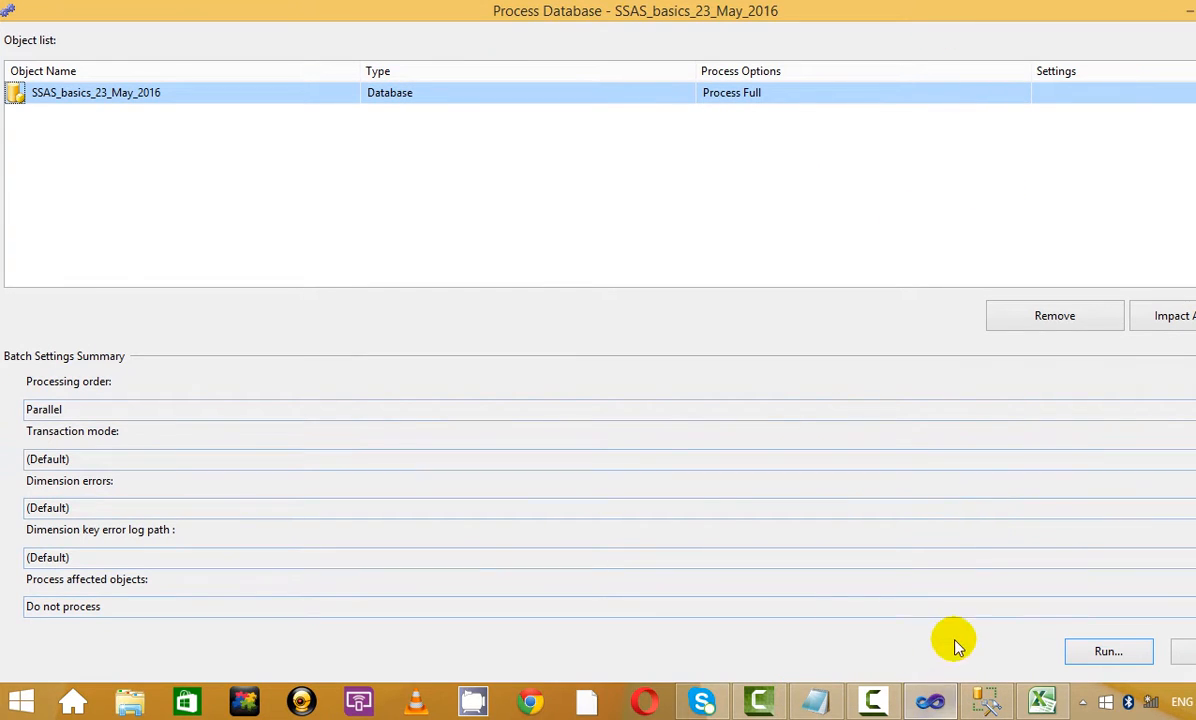
click(1095, 652)
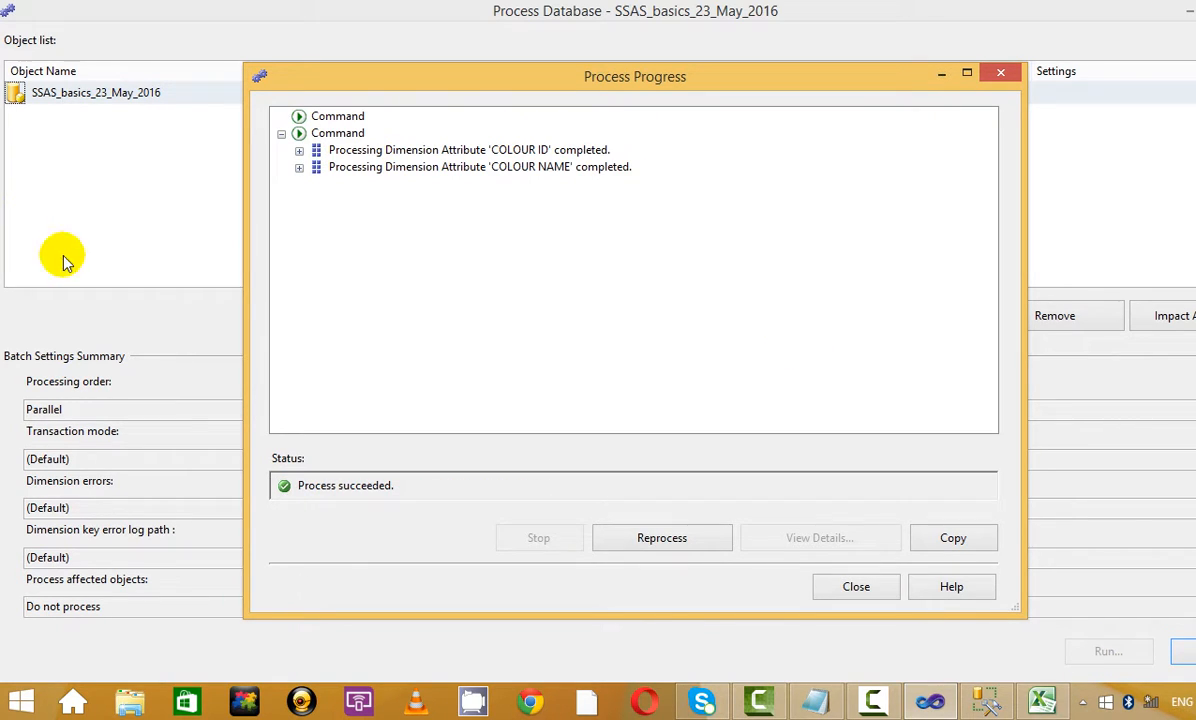
click(860, 587)
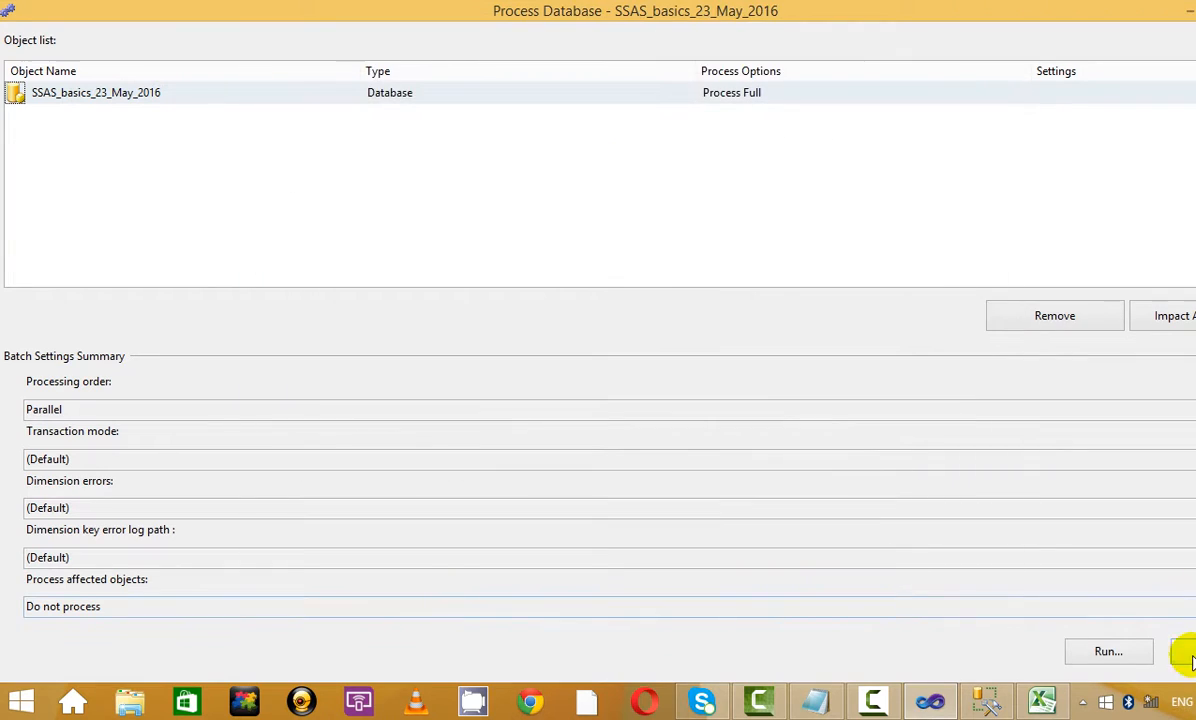
click(1183, 651)
click(663, 397)
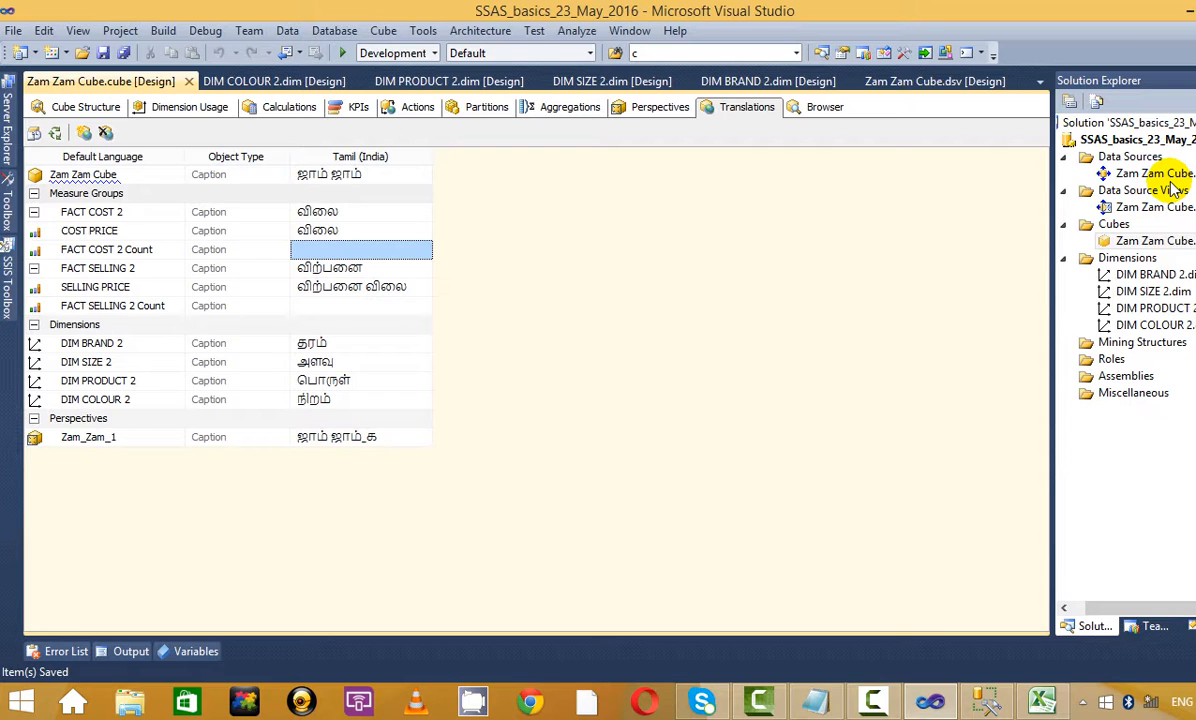
Process the project again, agreeing to build, deploy and overwrite the database
click(1140, 139)
right_click(1140, 139)
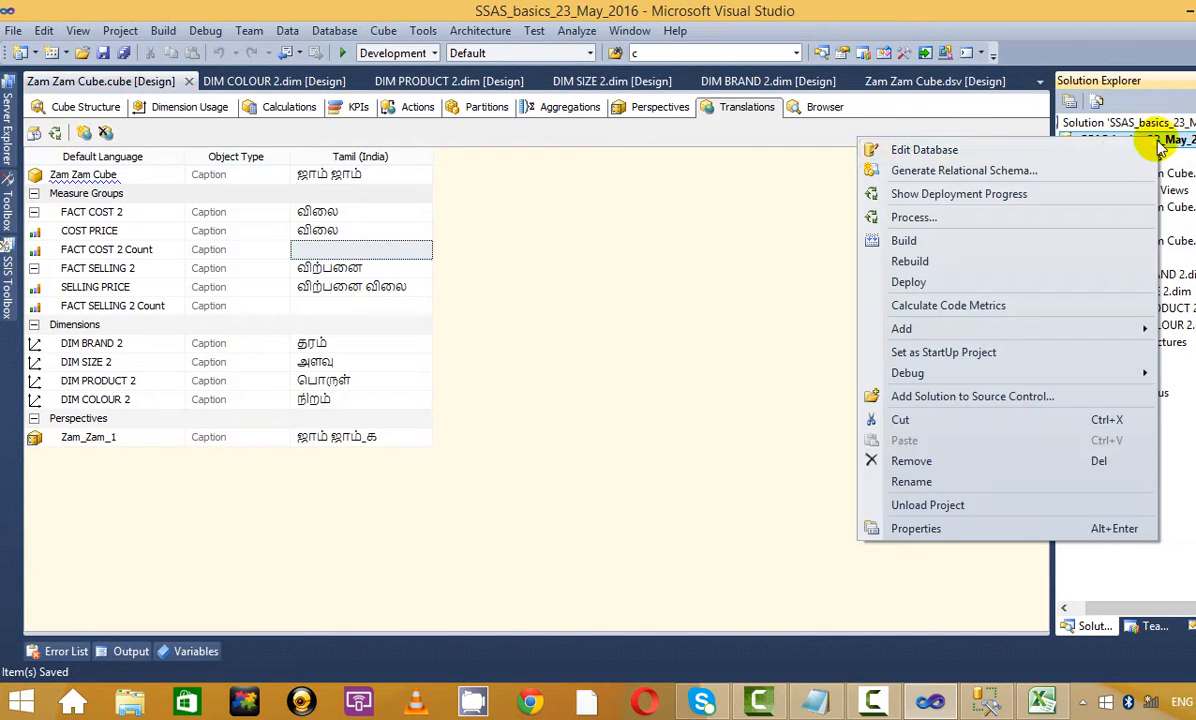
click(913, 218)
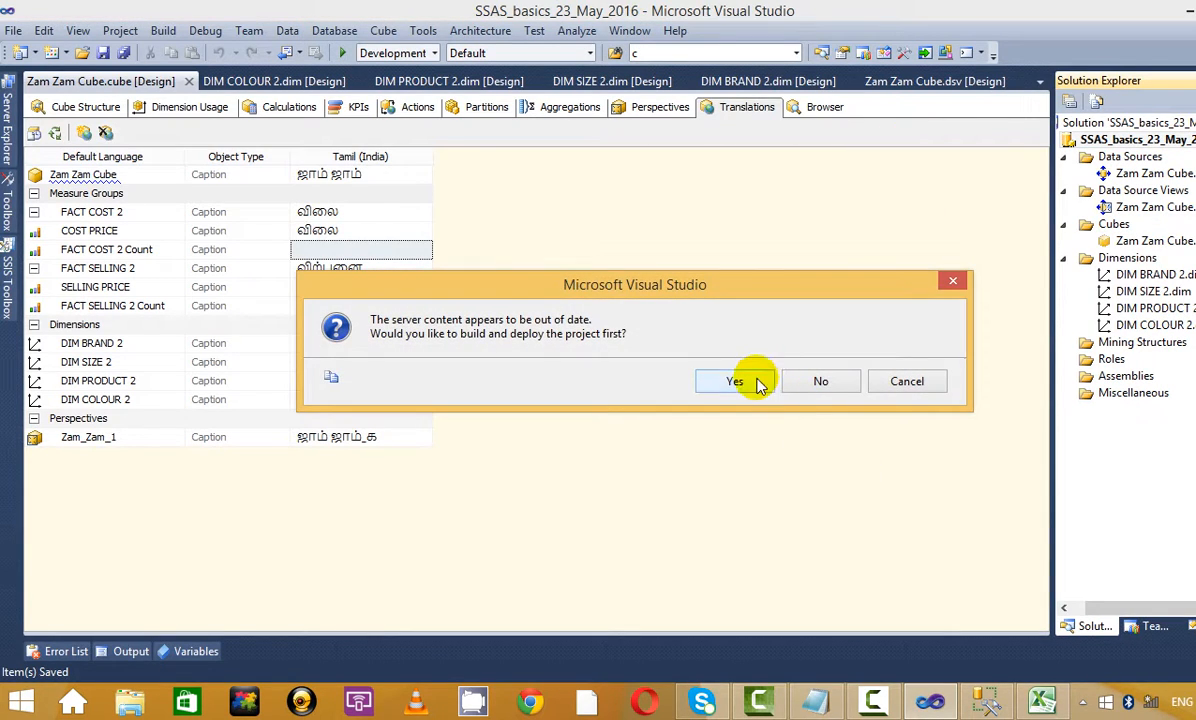
click(748, 381)
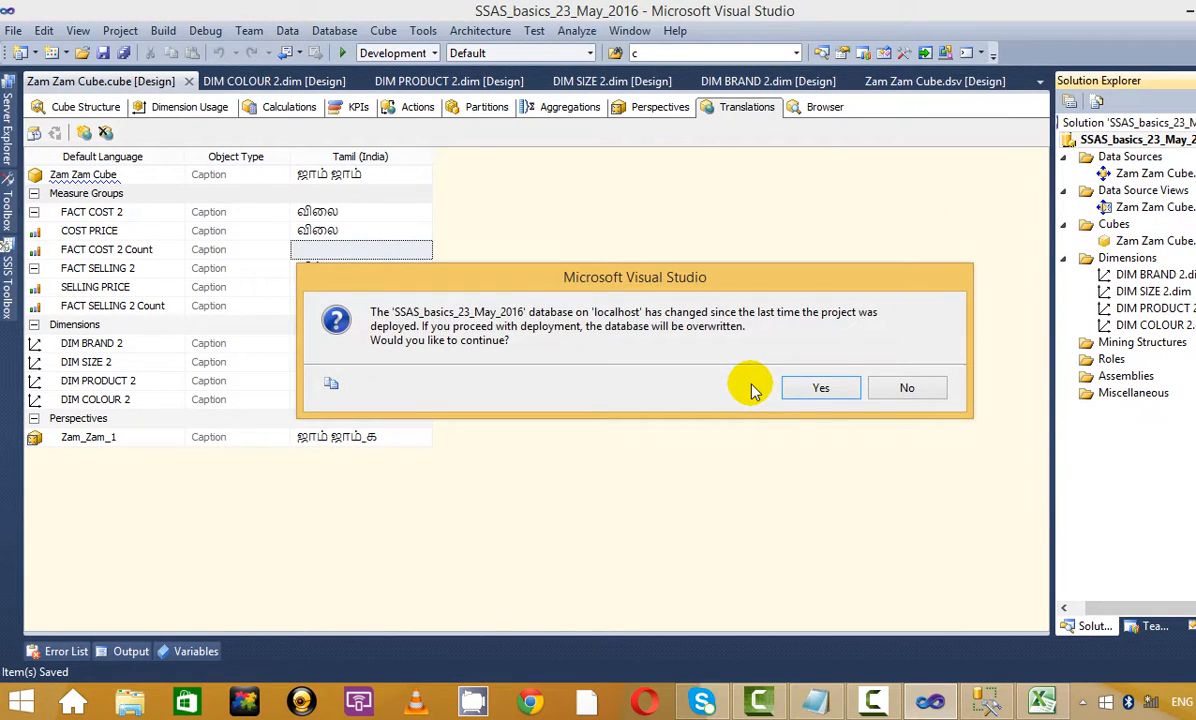
click(835, 393)
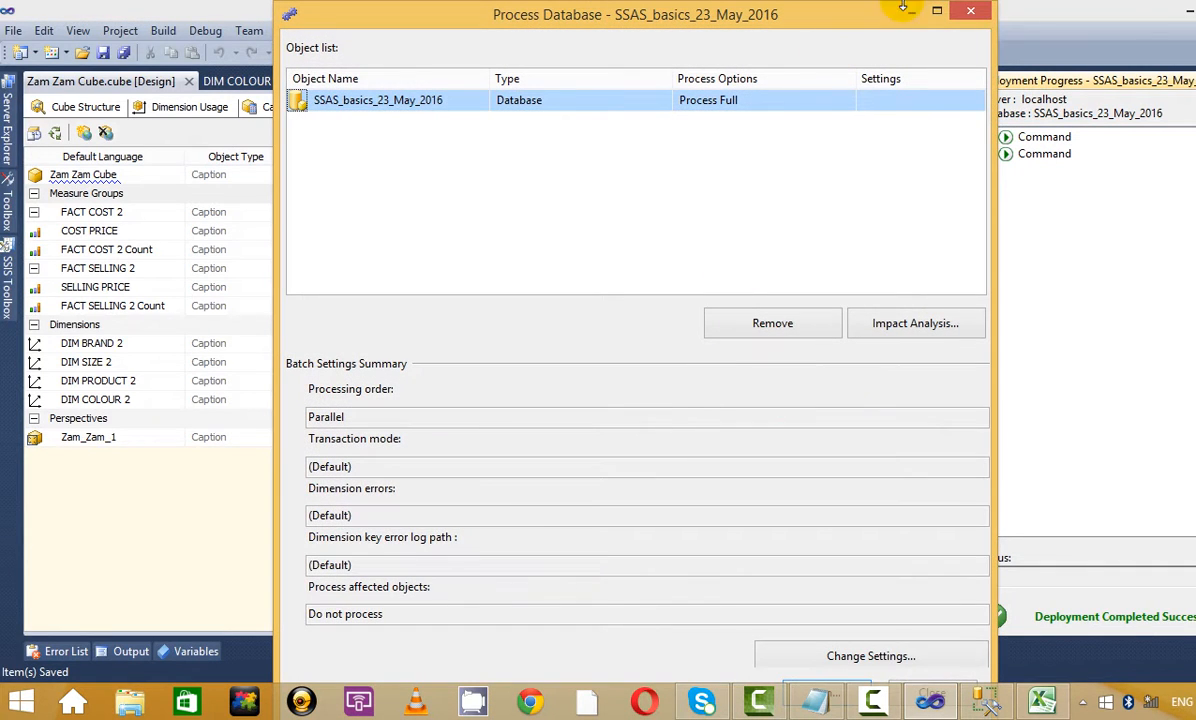
Run full processing of SSAS_basics_23_May_2016 and close the processing windows
click(936, 12)
click(1097, 649)
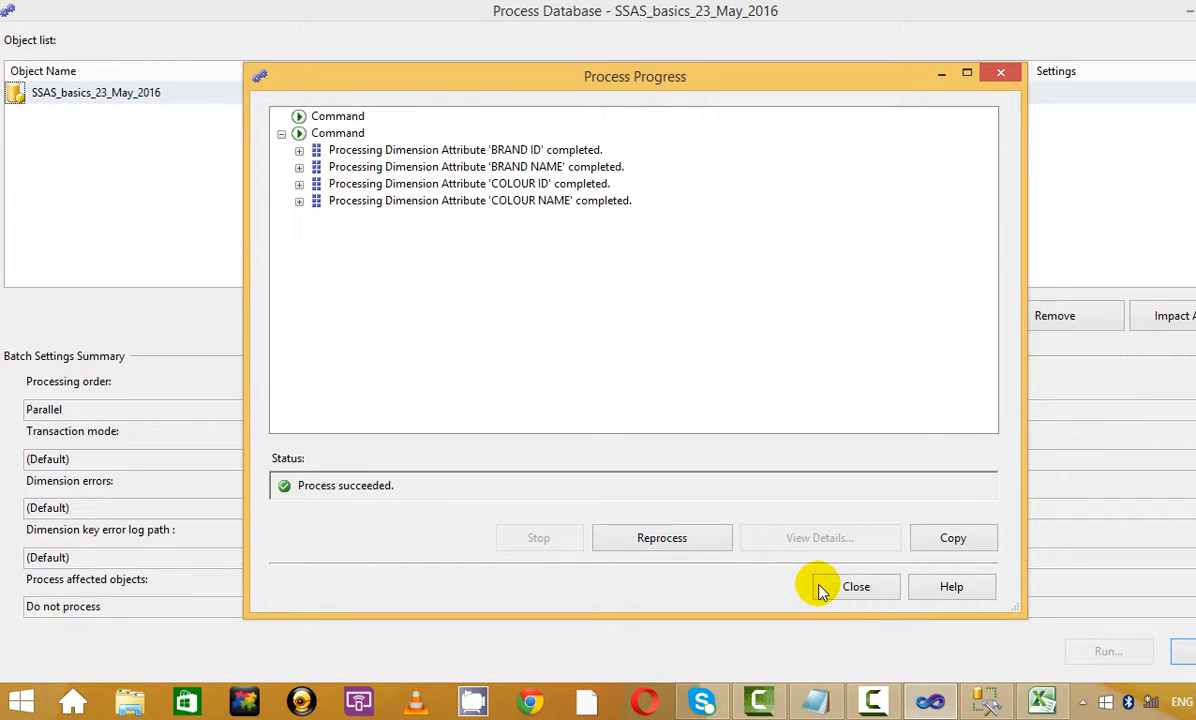
click(844, 588)
click(1182, 655)
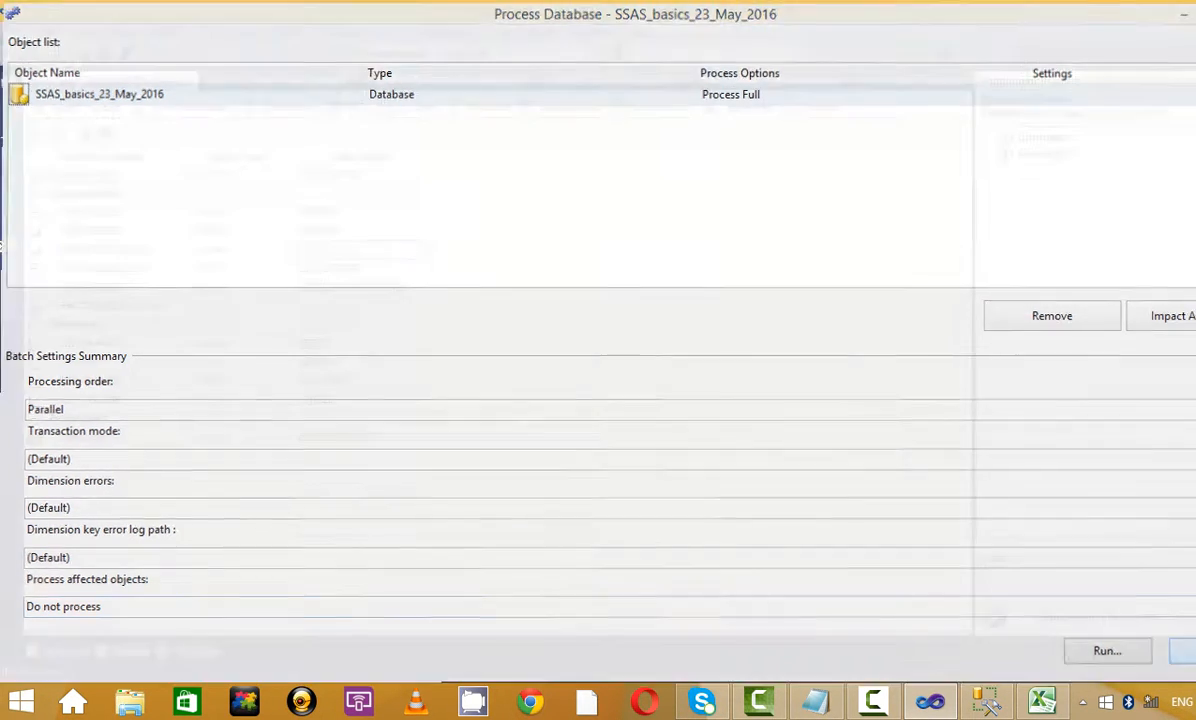
click(508, 342)
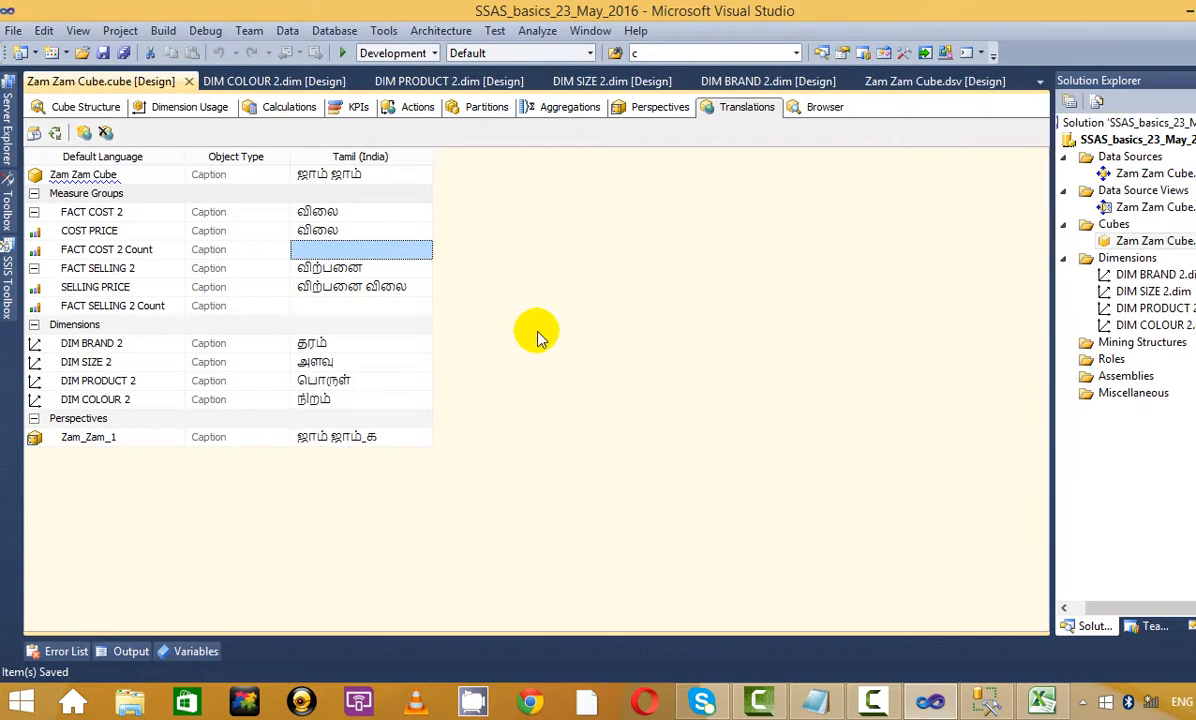
Reconnect the cube Browser to the reprocessed cube and add all measures to the grid
click(107, 107)
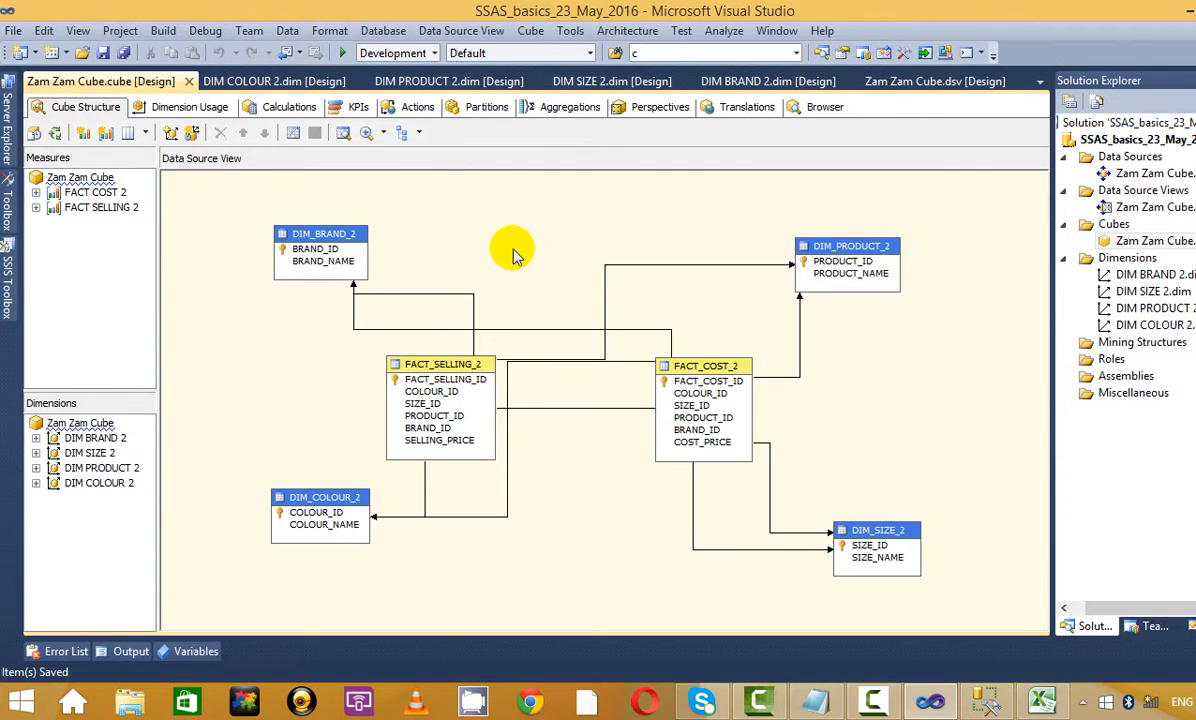
click(822, 107)
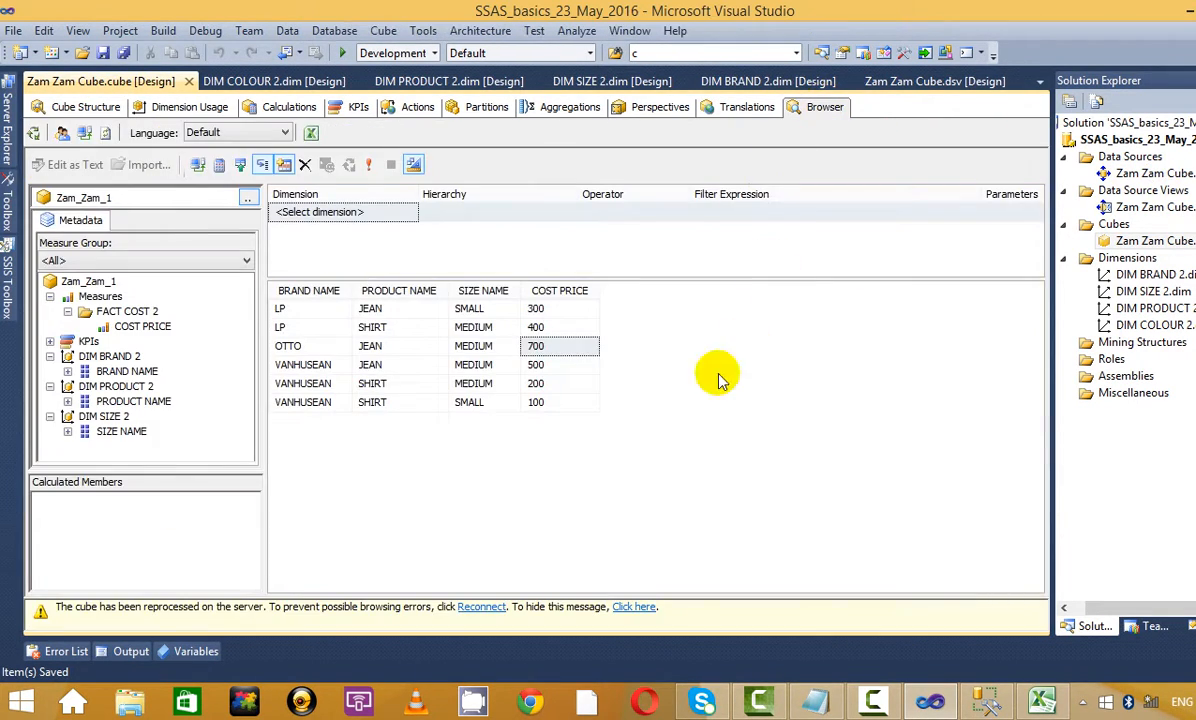
click(505, 612)
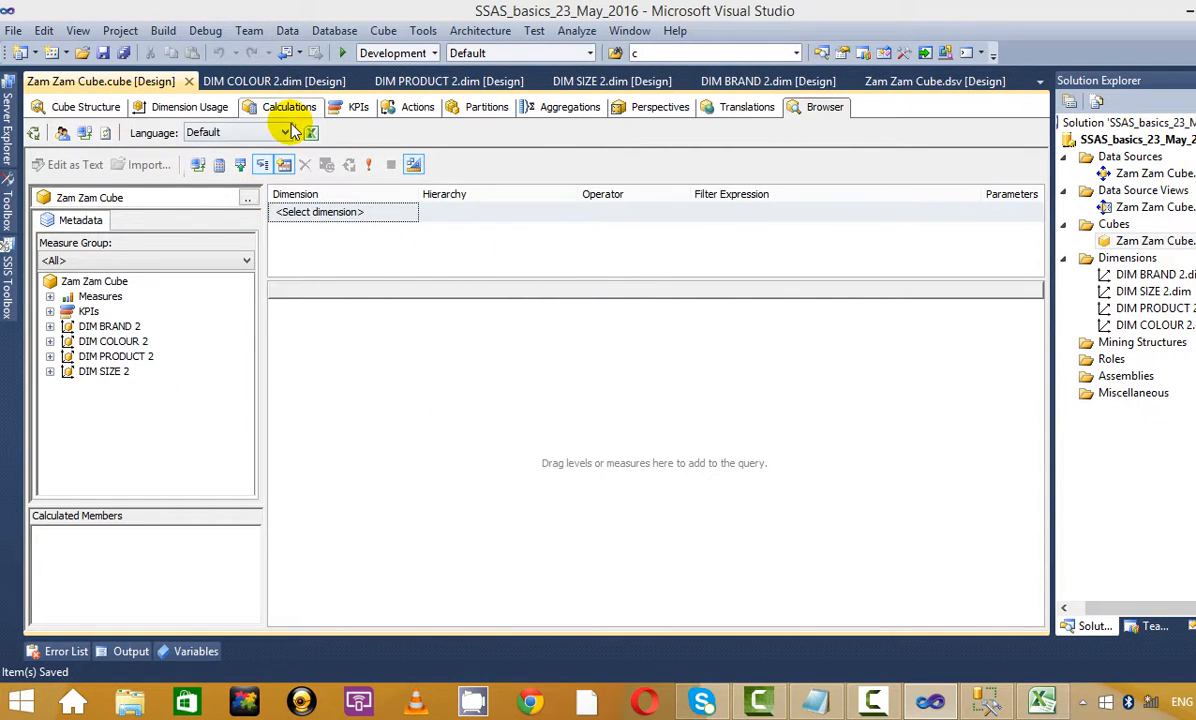
click(50, 297)
drag(100, 297, 435, 370)
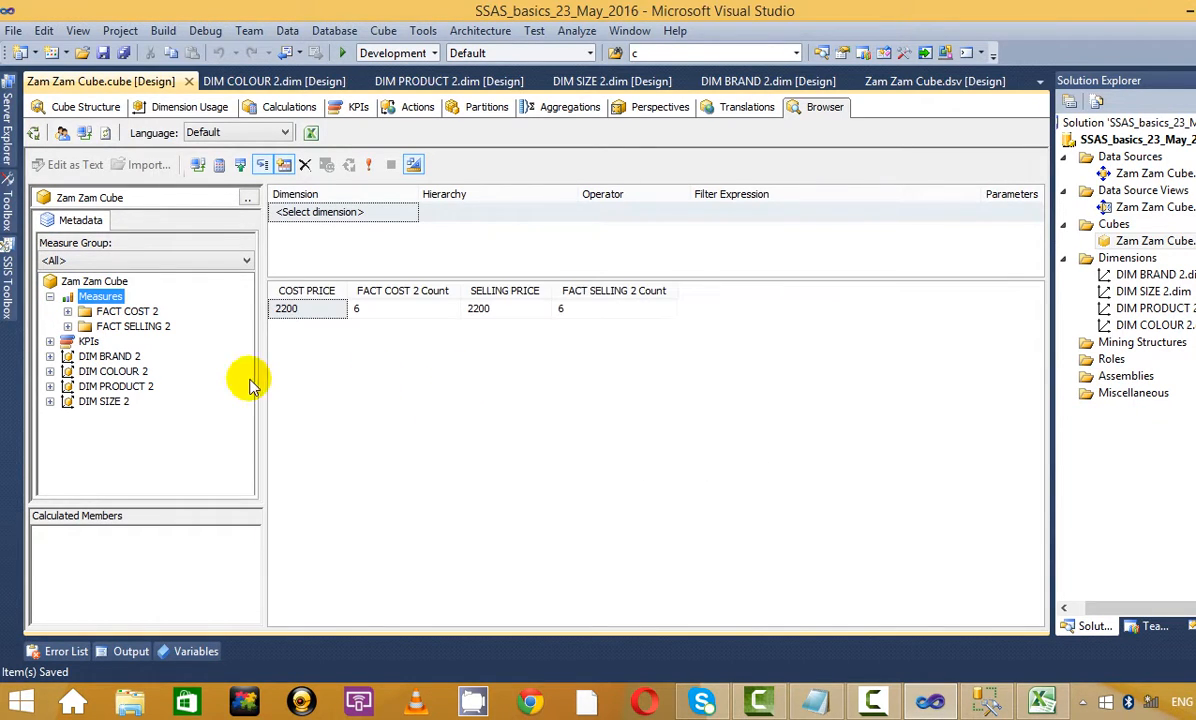
Add BRAND NAME, COLOUR NAME, PRODUCT NAME and SIZE NAME as grid columns
click(50, 356)
drag(120, 386, 420, 340)
click(50, 401)
drag(140, 431, 390, 422)
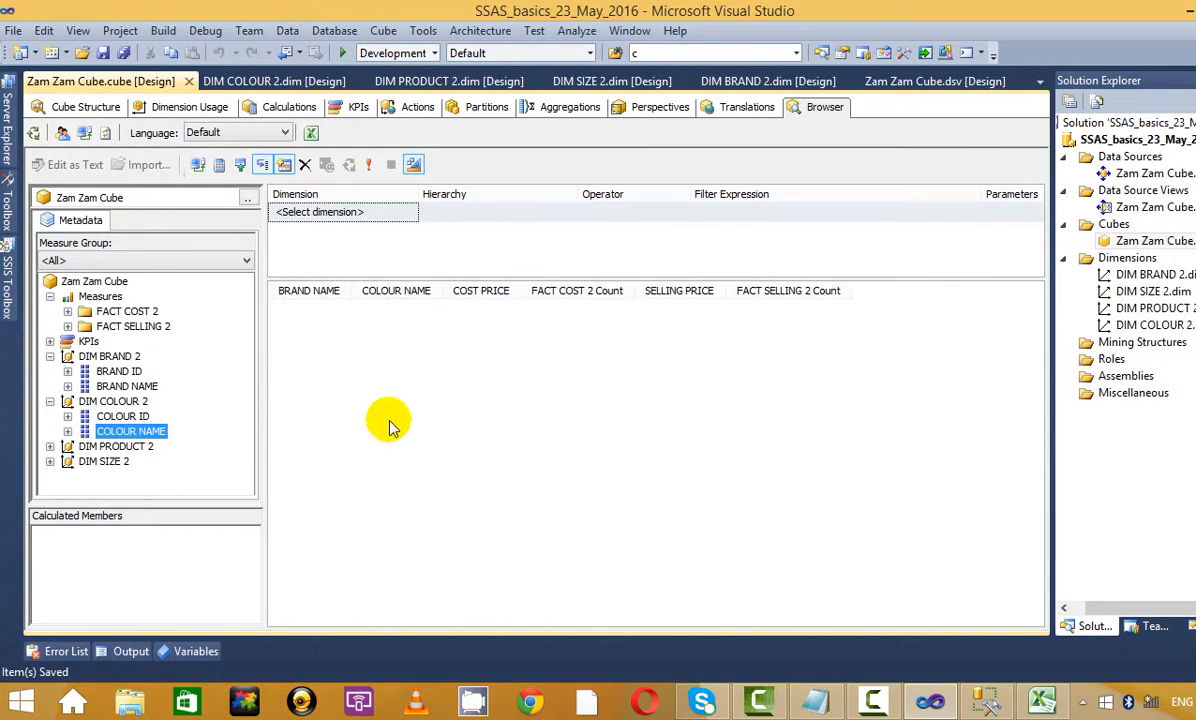
click(50, 446)
drag(133, 476, 395, 440)
click(50, 491)
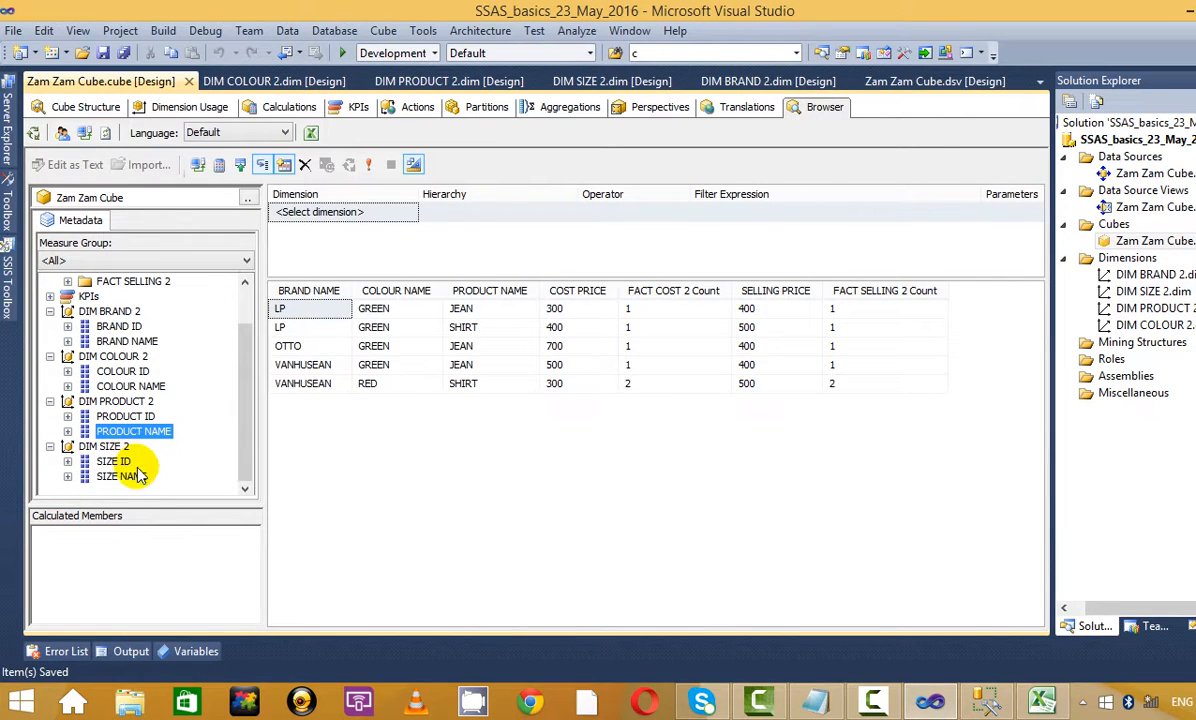
drag(125, 476, 478, 470)
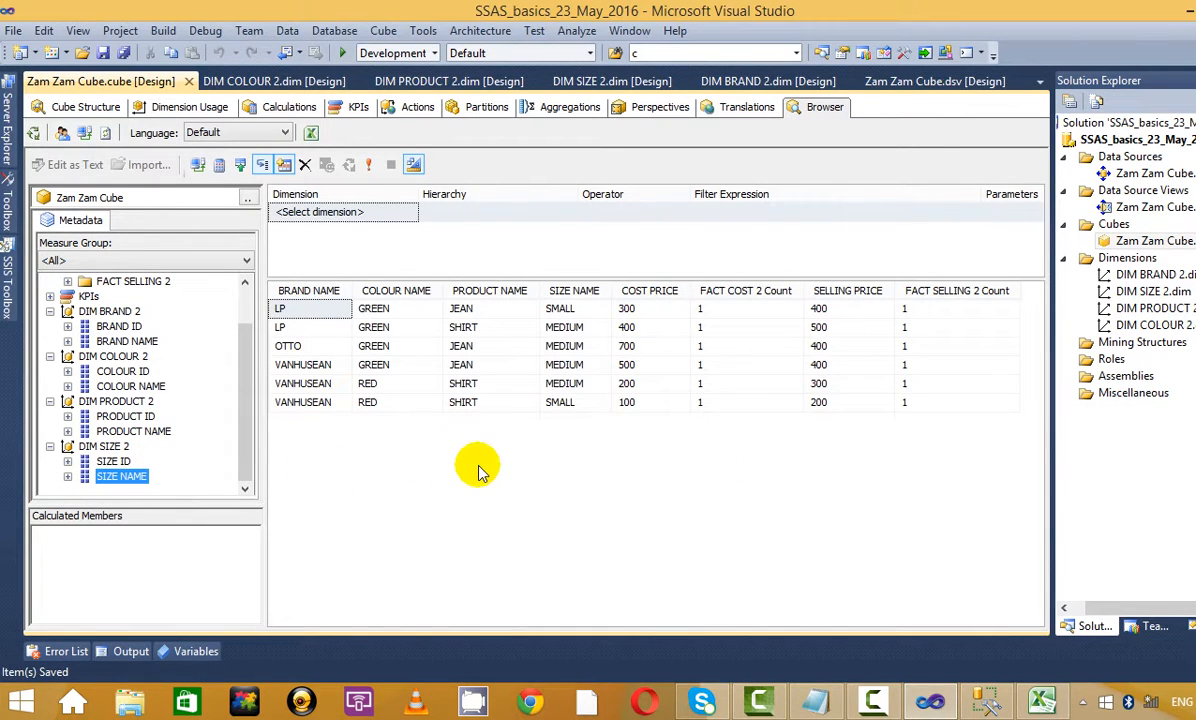
Reconnect, rerun the query, and delete the BRAND NAME, COLOUR NAME and PRODUCT NAME columns
click(81, 132)
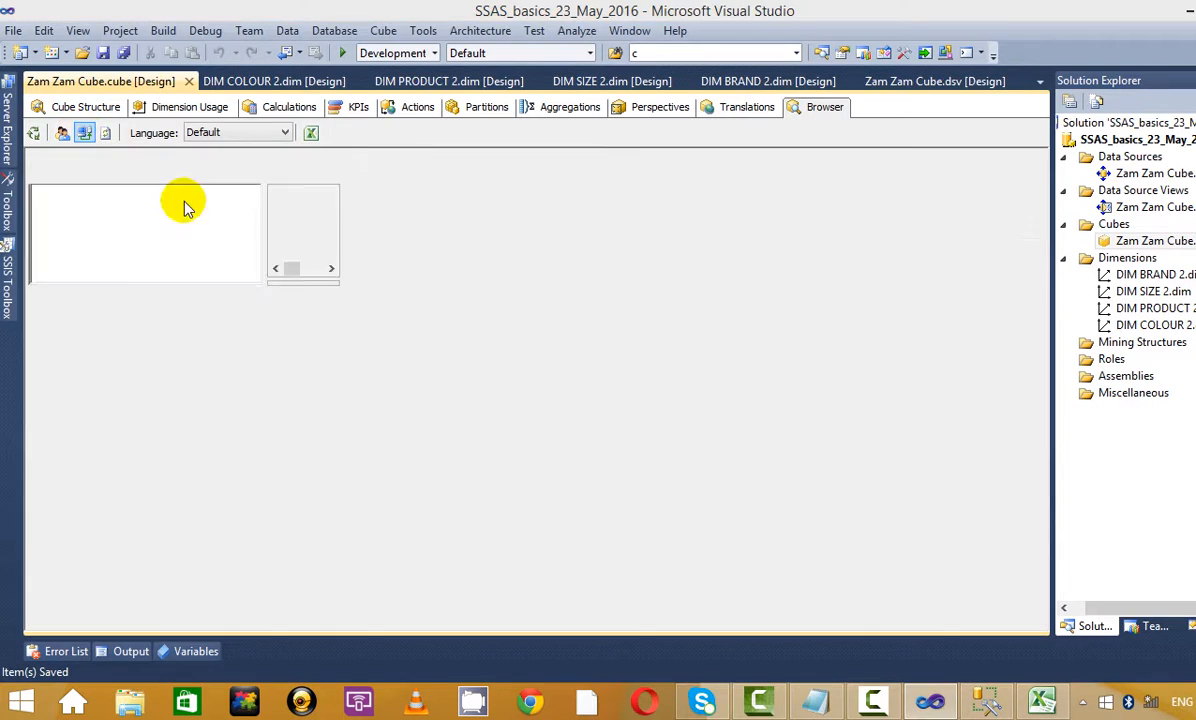
click(619, 460)
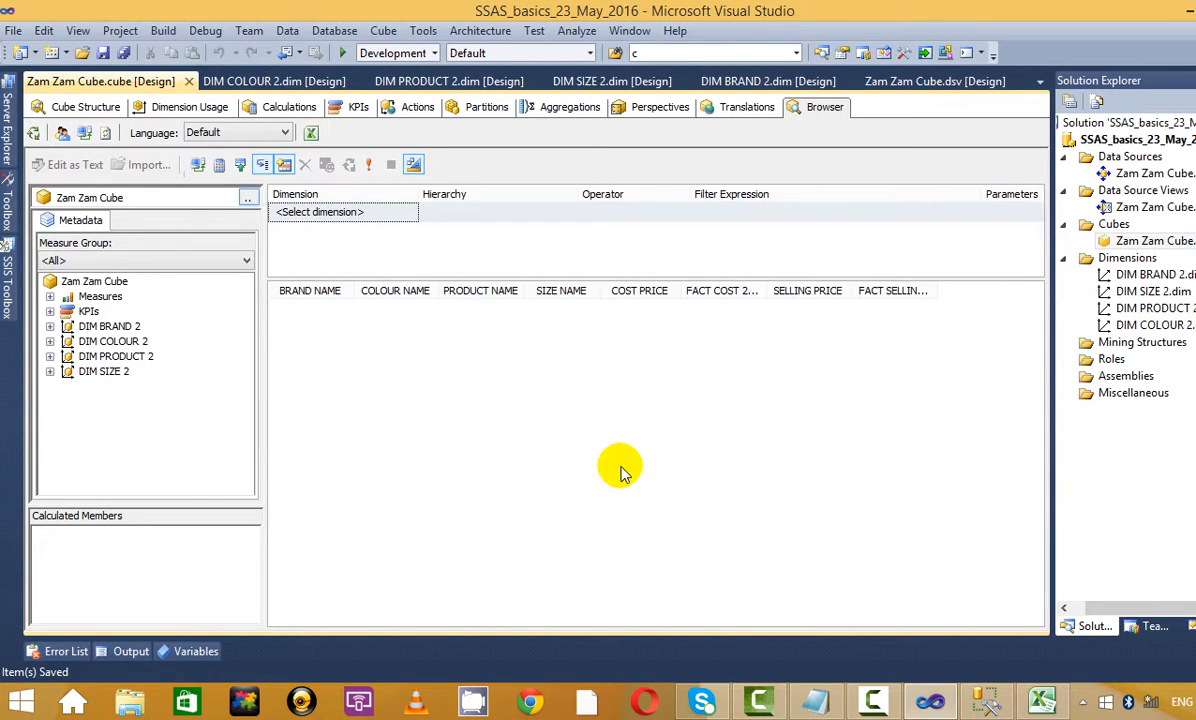
right_click(326, 292)
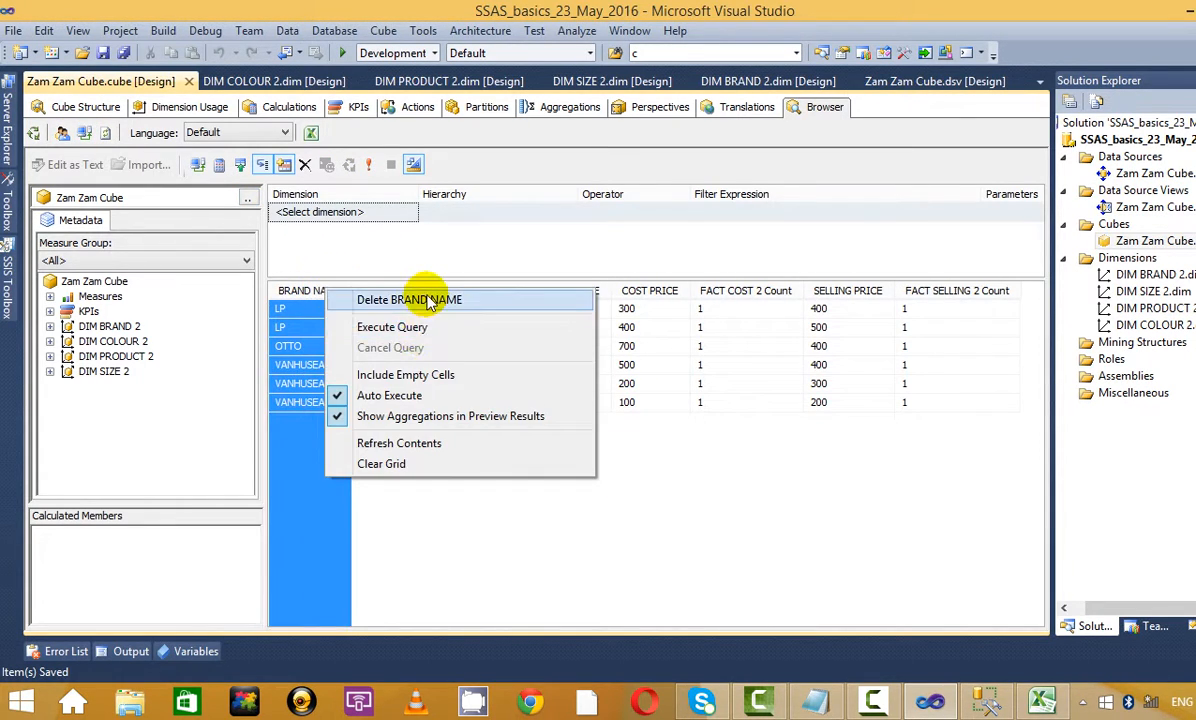
click(400, 300)
right_click(312, 290)
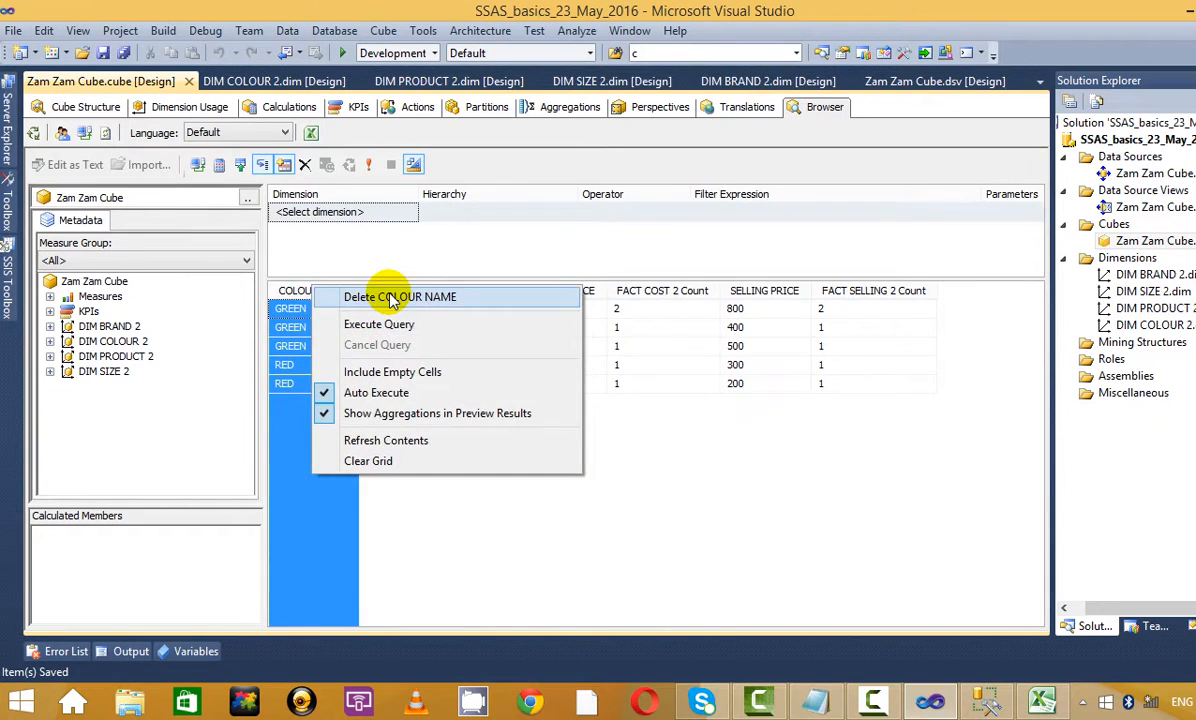
click(395, 297)
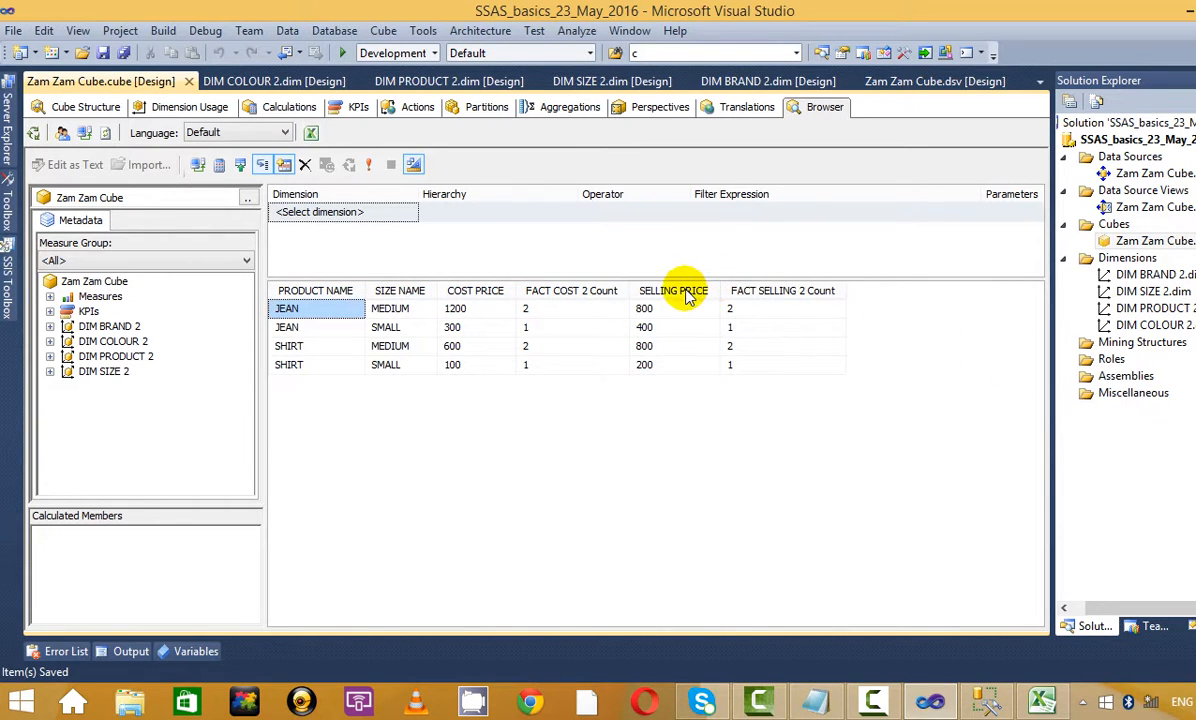
right_click(305, 291)
click(362, 301)
Delete the COST PRICE, SIZE NAME, FACT COST 2 Count, SELLING PRICE and FACT SELLING 2 Count columns
right_click(355, 292)
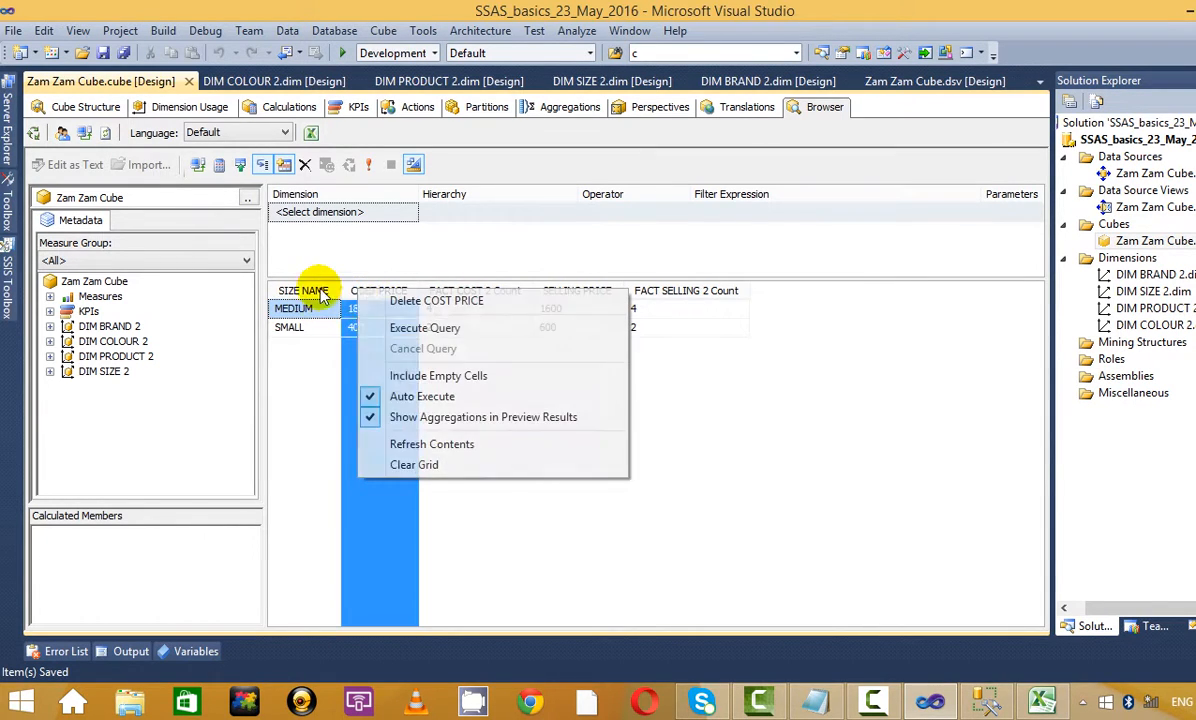
click(419, 302)
right_click(324, 292)
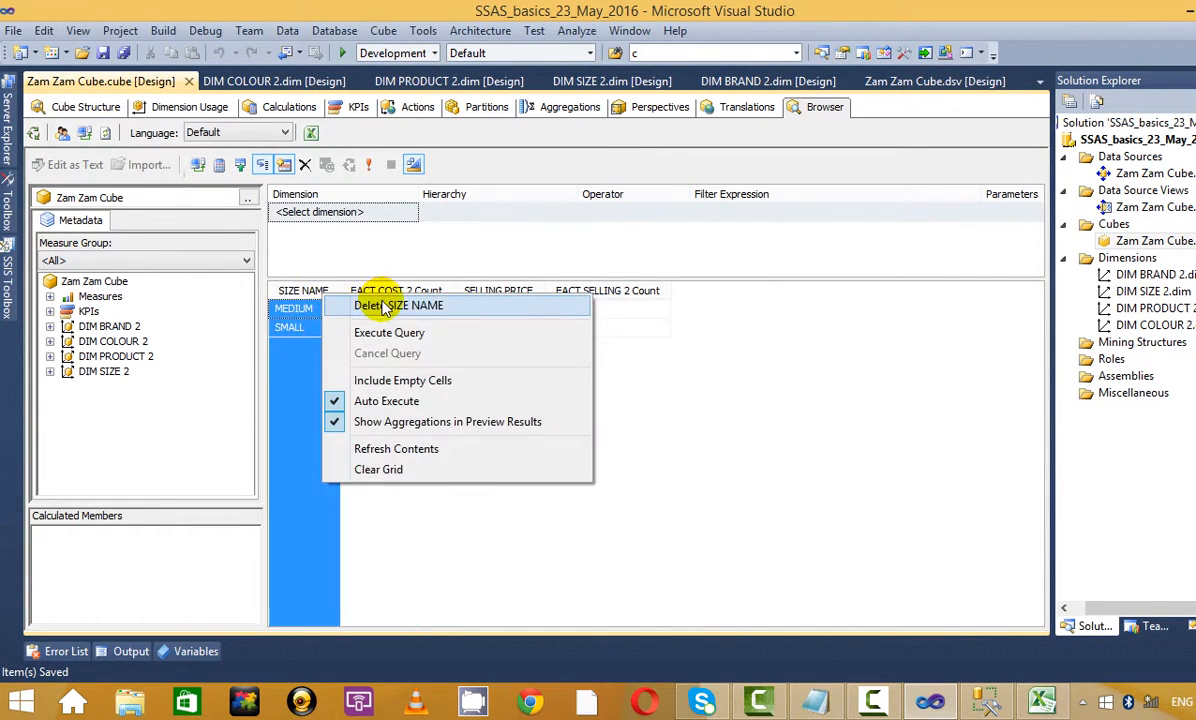
click(360, 303)
right_click(352, 291)
click(397, 301)
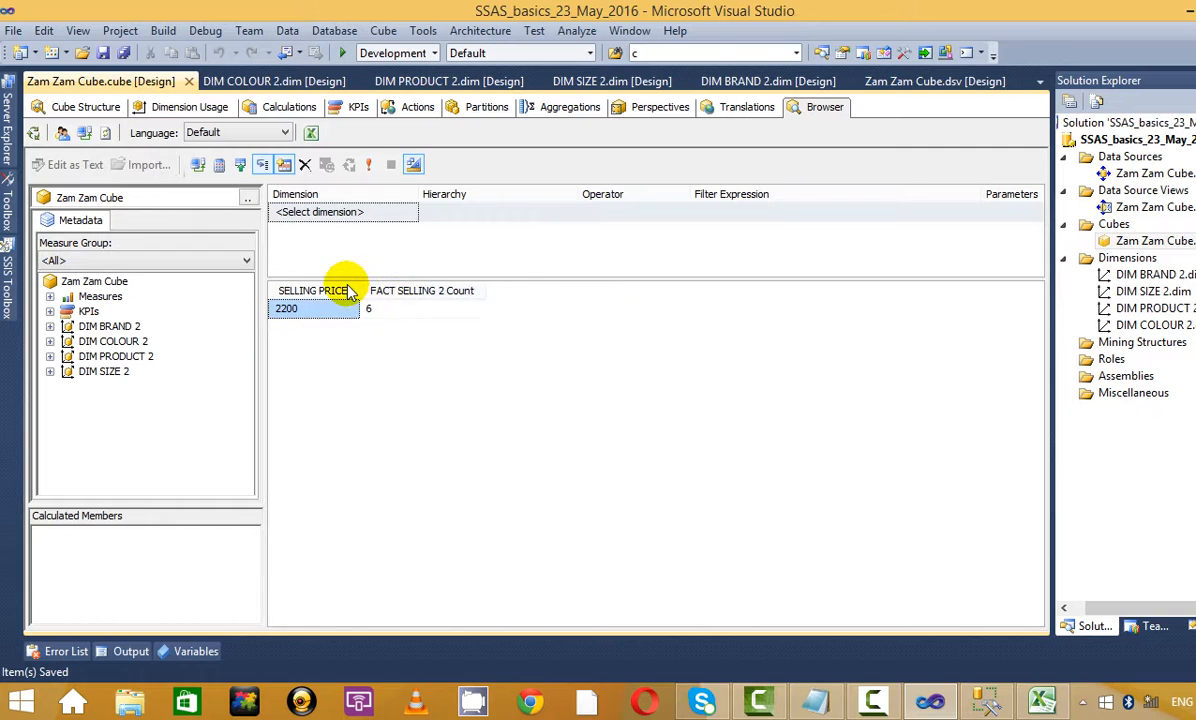
right_click(342, 291)
click(395, 299)
right_click(365, 297)
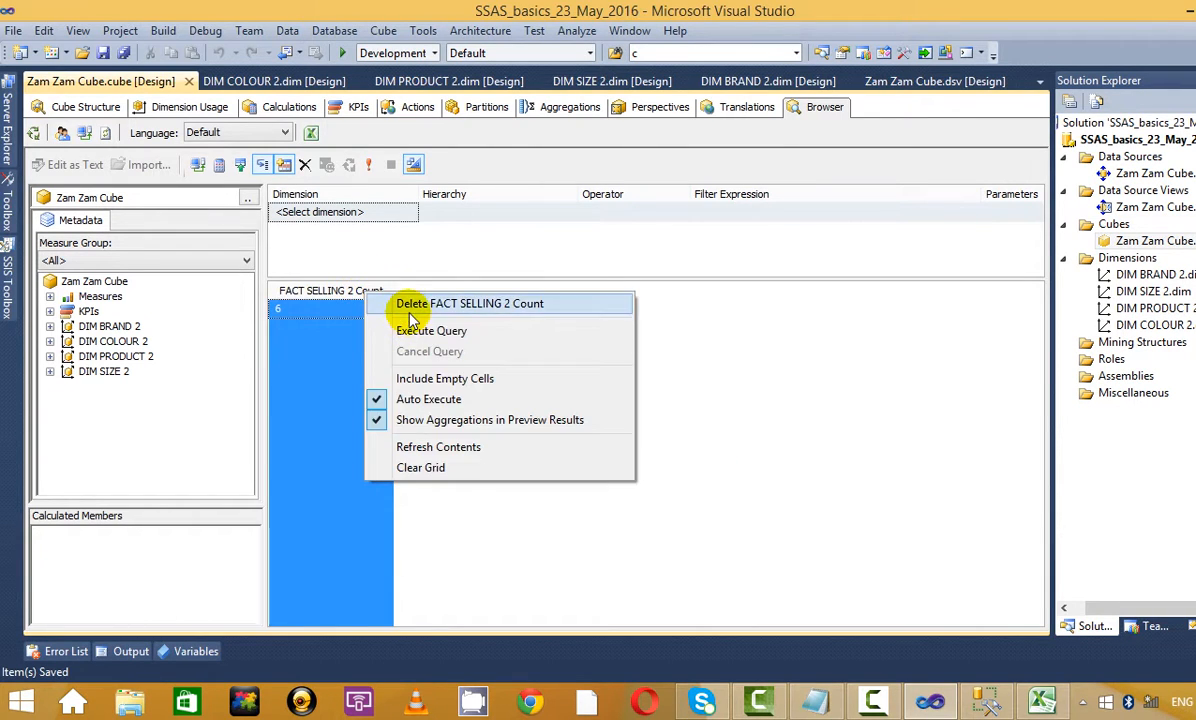
click(405, 304)
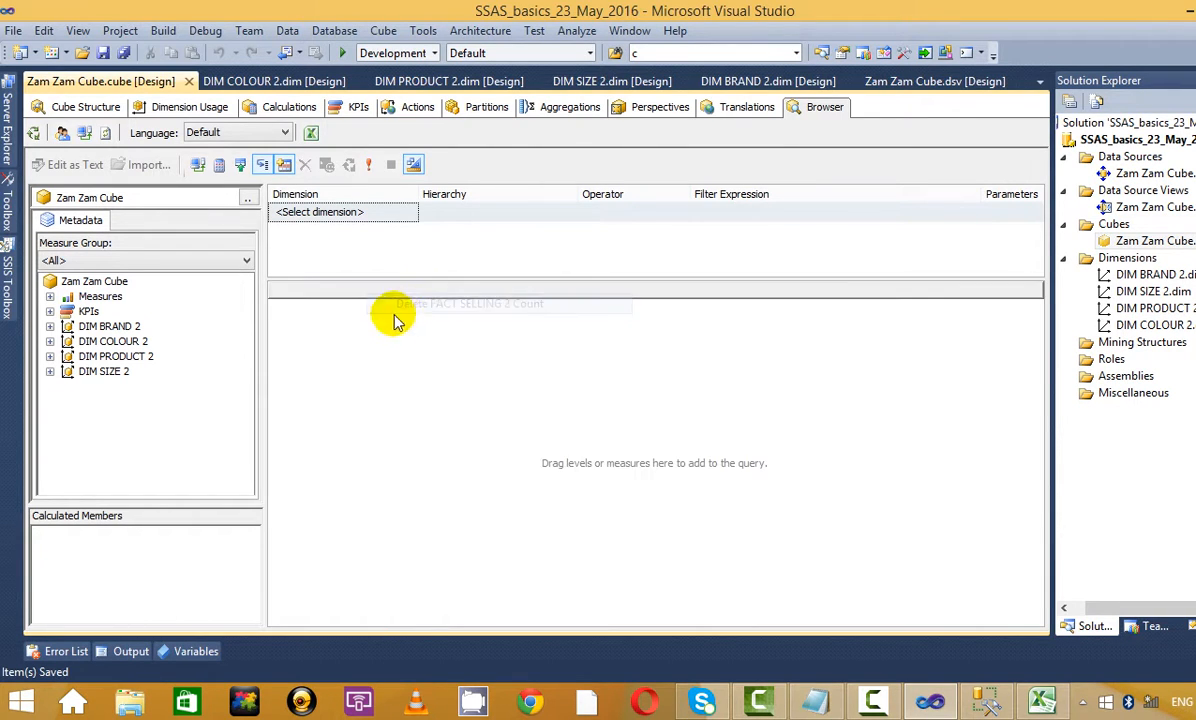
Switch the cube Browser's language to Tamil (India)
click(285, 133)
scroll(285, 460, down, 15)
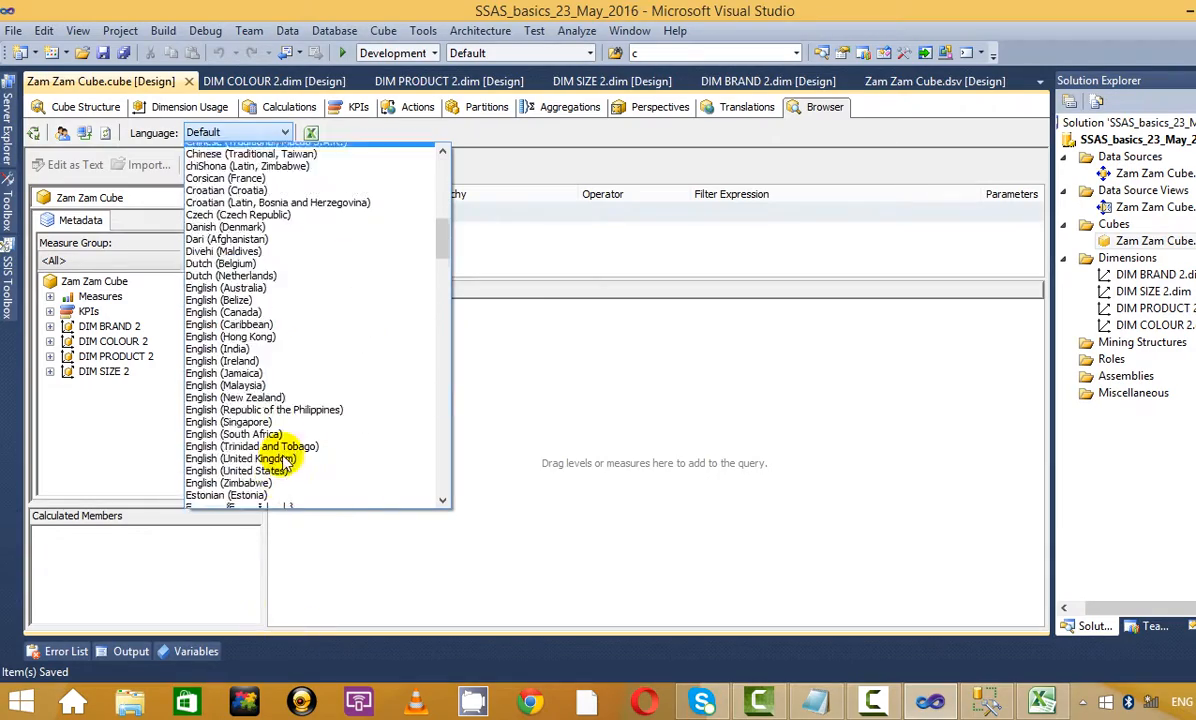
scroll(285, 460, down, 20)
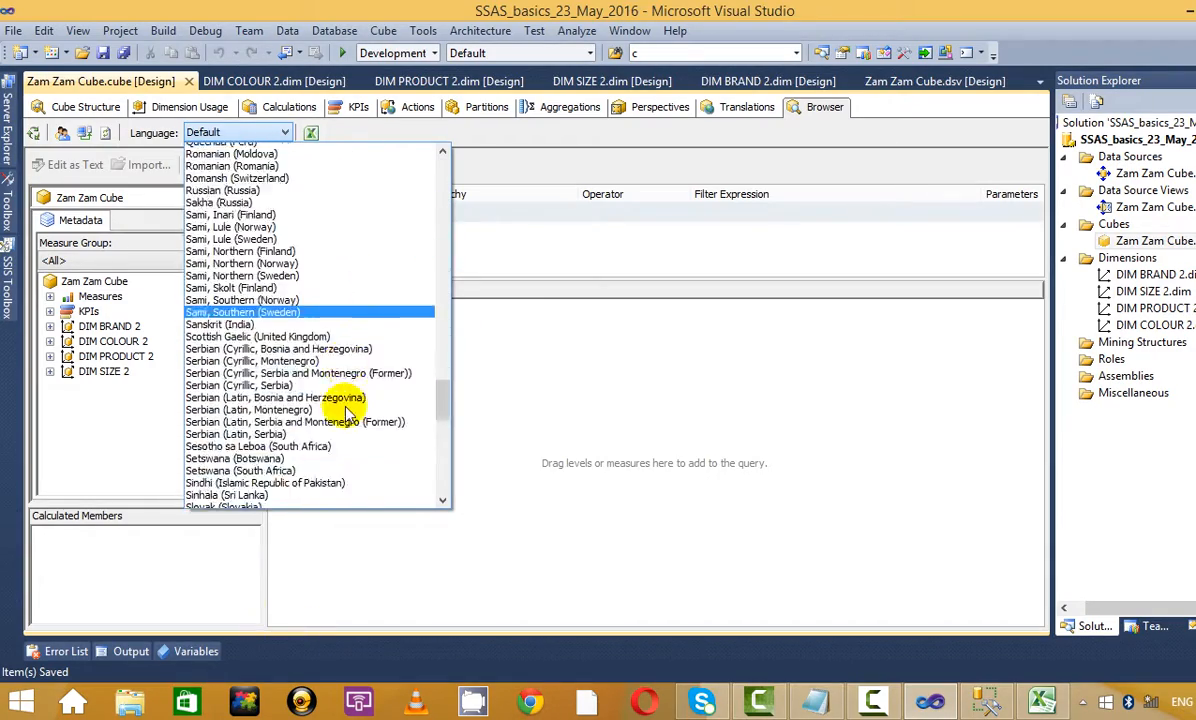
scroll(345, 410, down, 17)
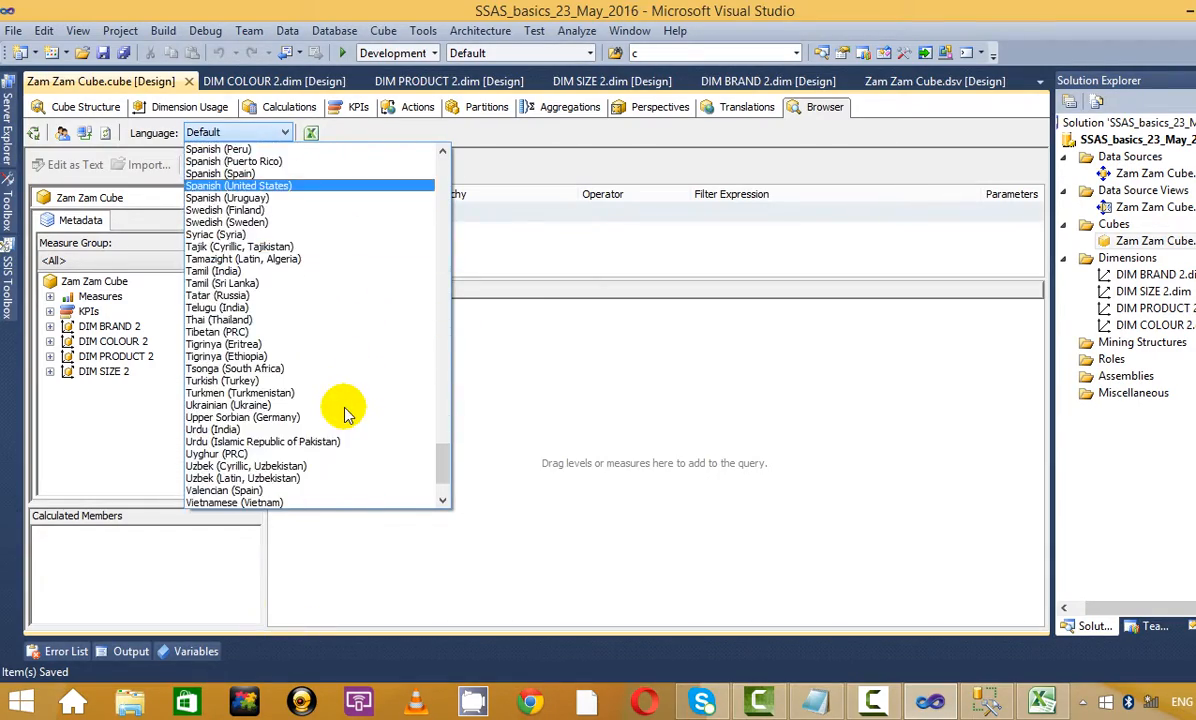
click(299, 270)
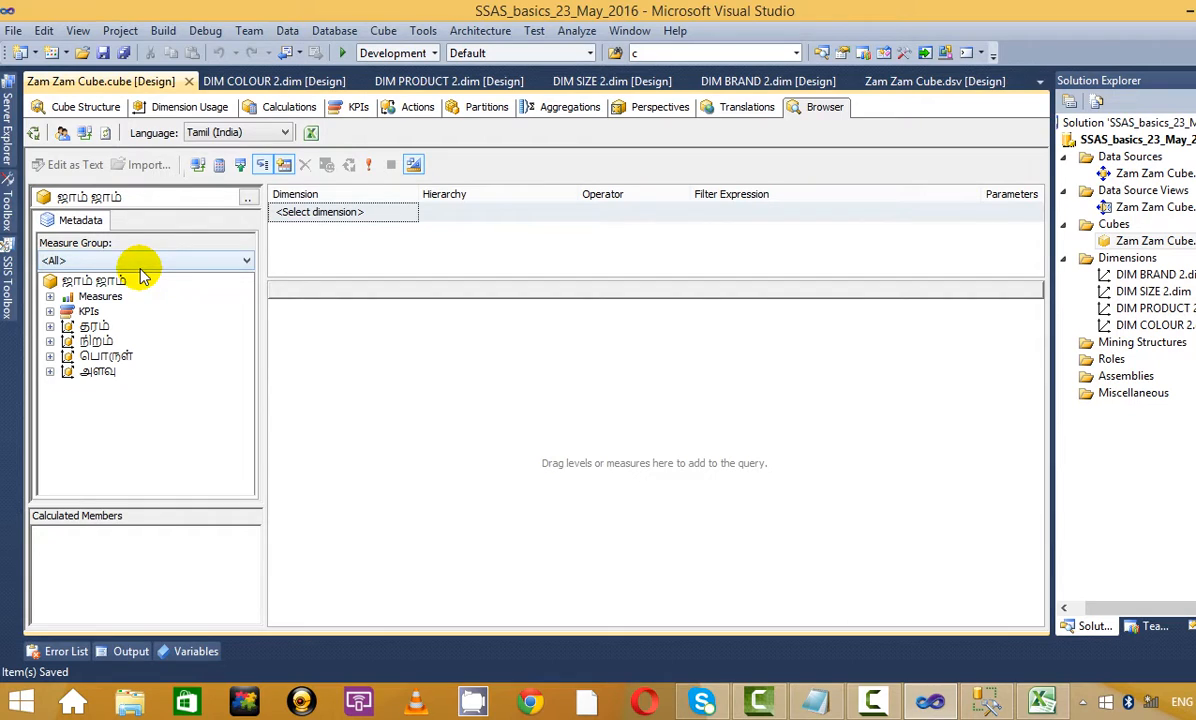
Add the விலை and விற்பனை விலை measures and BRAND NAME to the grid, then show Translations
click(50, 299)
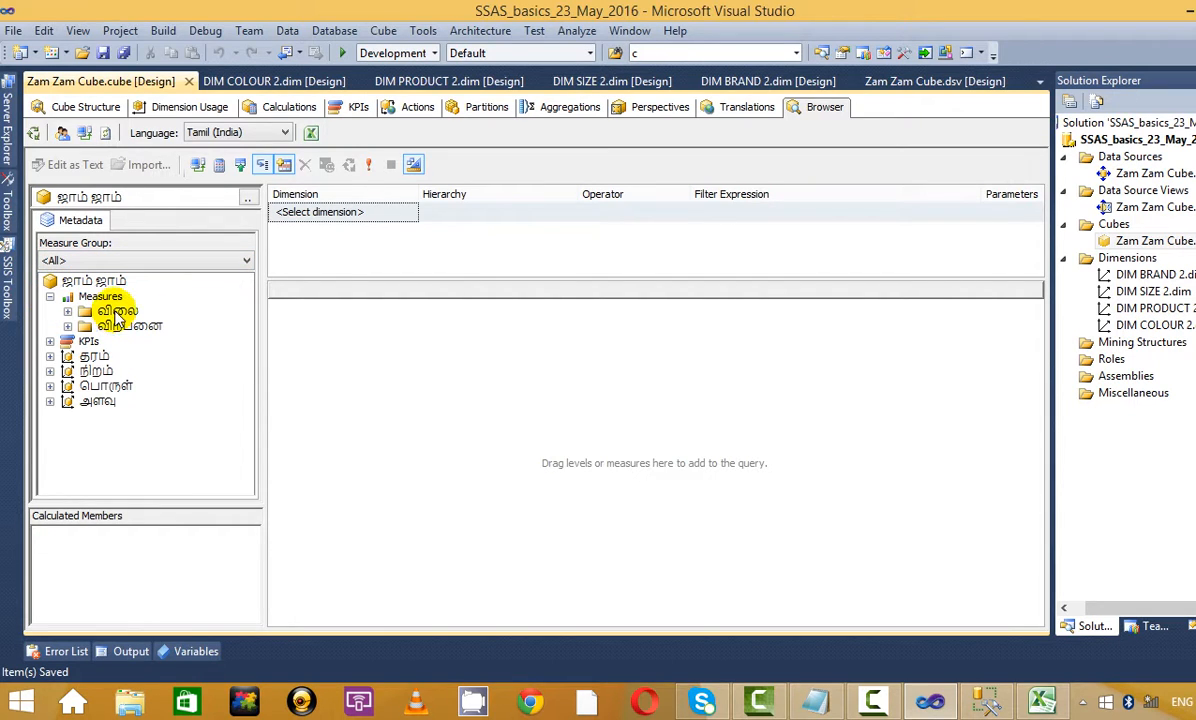
click(105, 312)
click(67, 311)
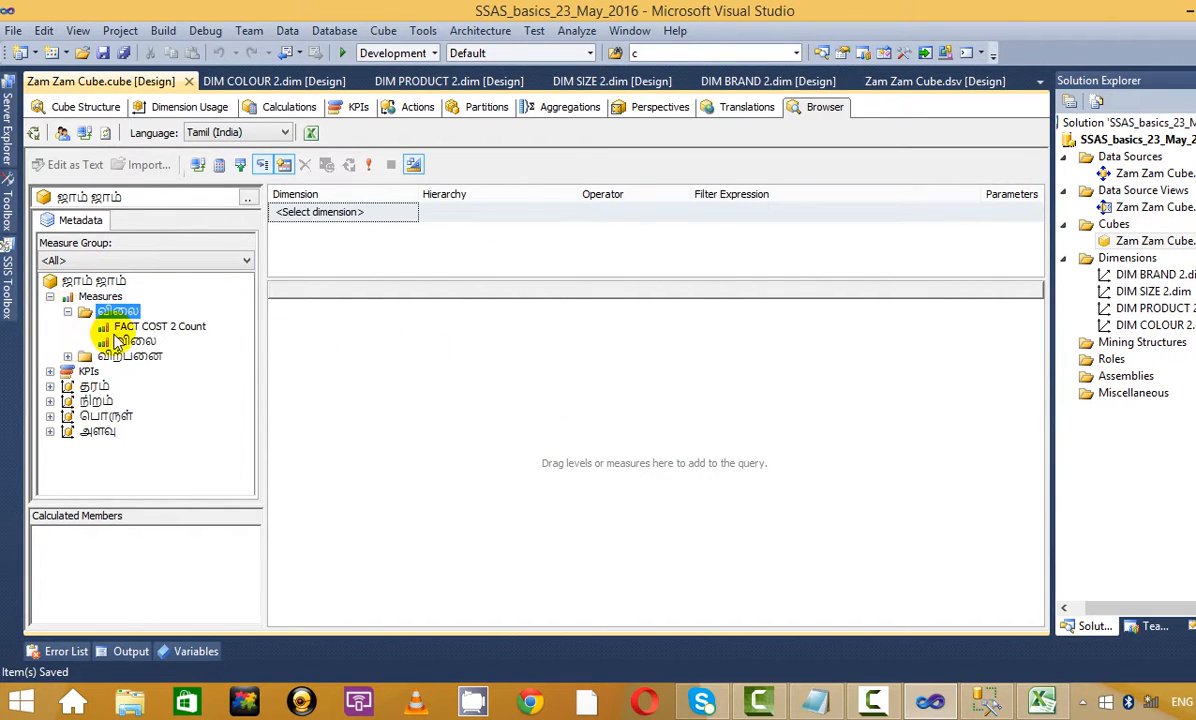
drag(140, 345, 489, 342)
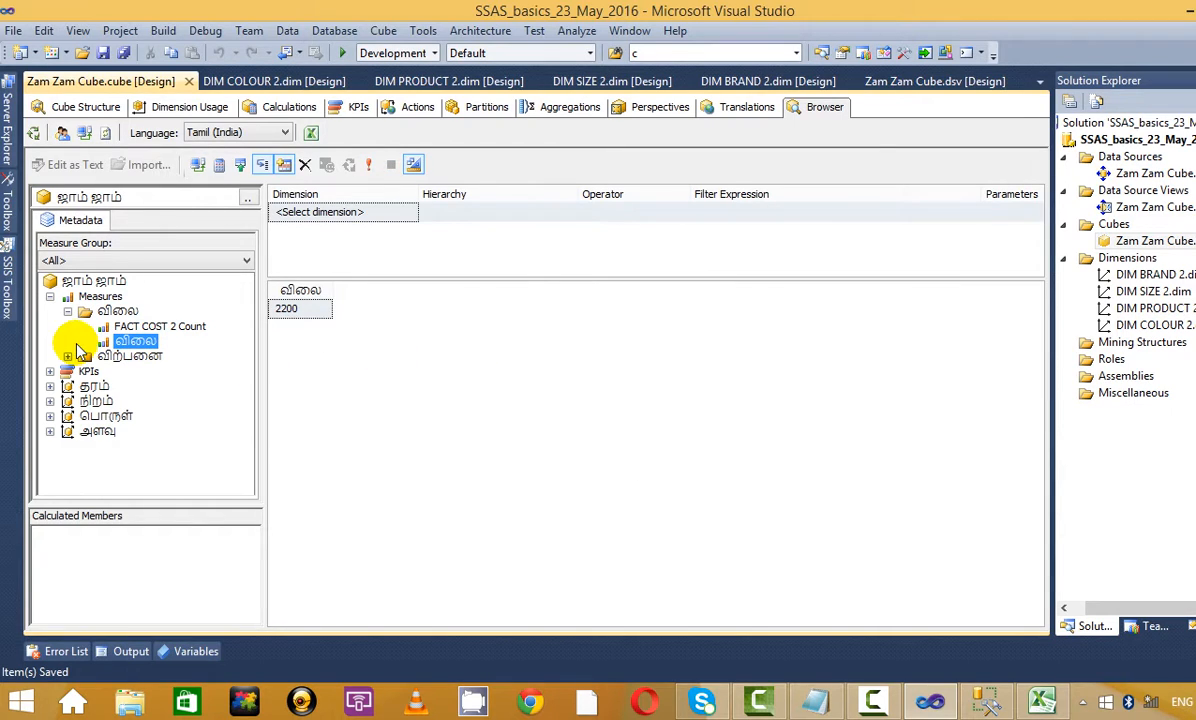
click(68, 356)
drag(145, 388, 600, 390)
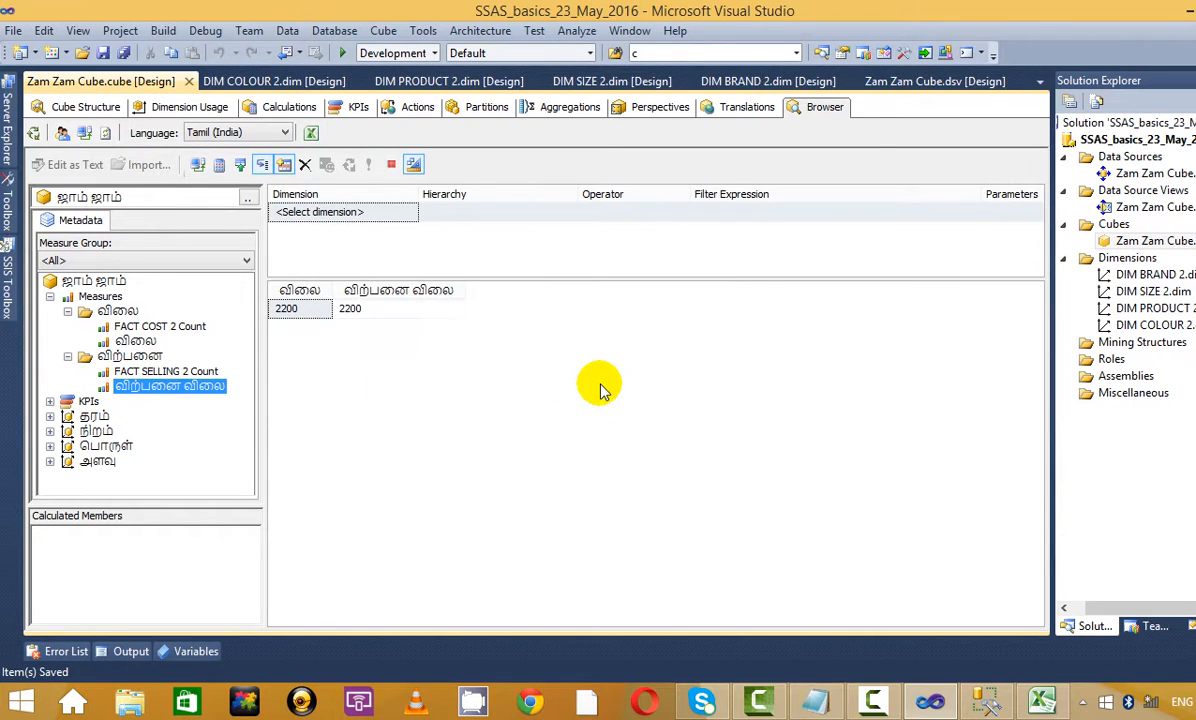
click(51, 416)
scroll(200, 392, down, 1)
drag(140, 431, 389, 433)
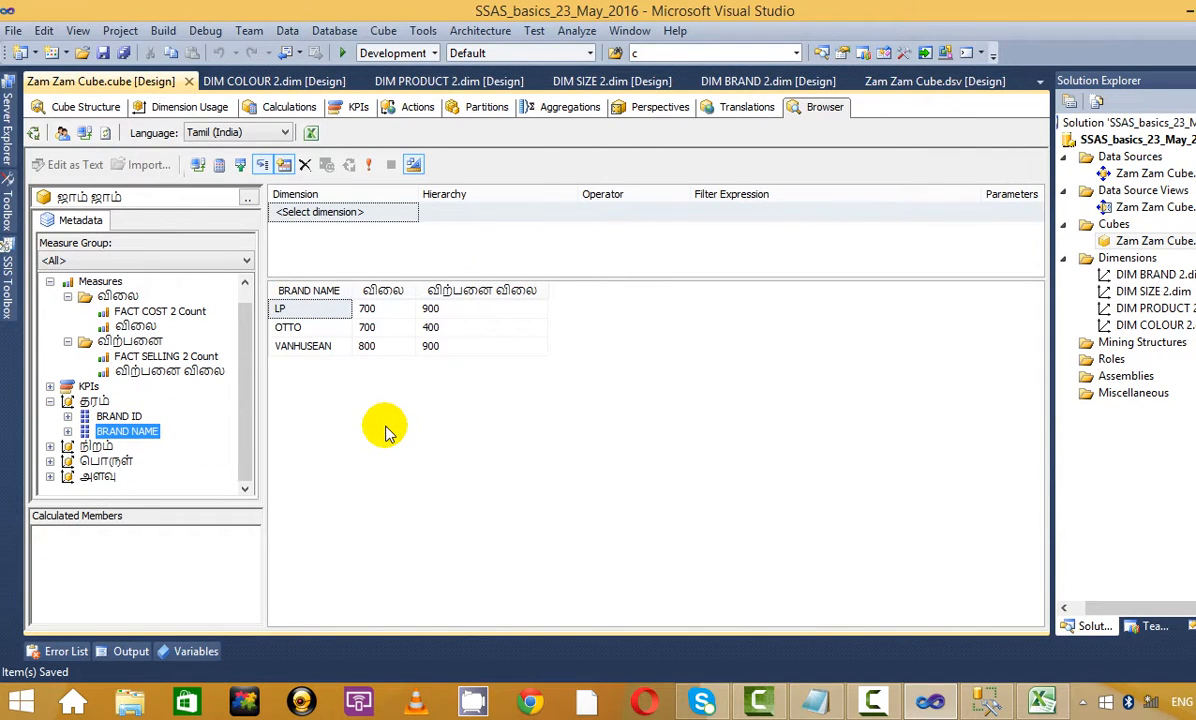
click(724, 107)
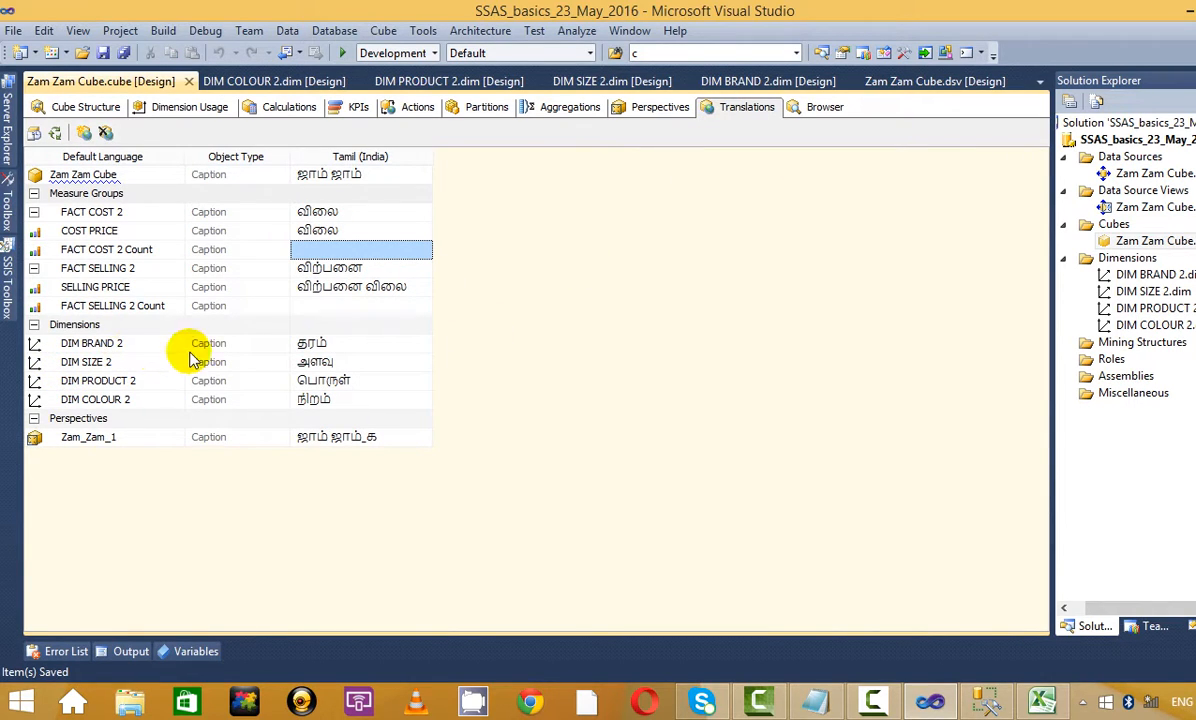
Review the Tamil captions for DIM BRAND 2, DIM SIZE 2, DIM PRODUCT 2 and DIM COLOUR 2
click(356, 344)
click(360, 370)
click(362, 388)
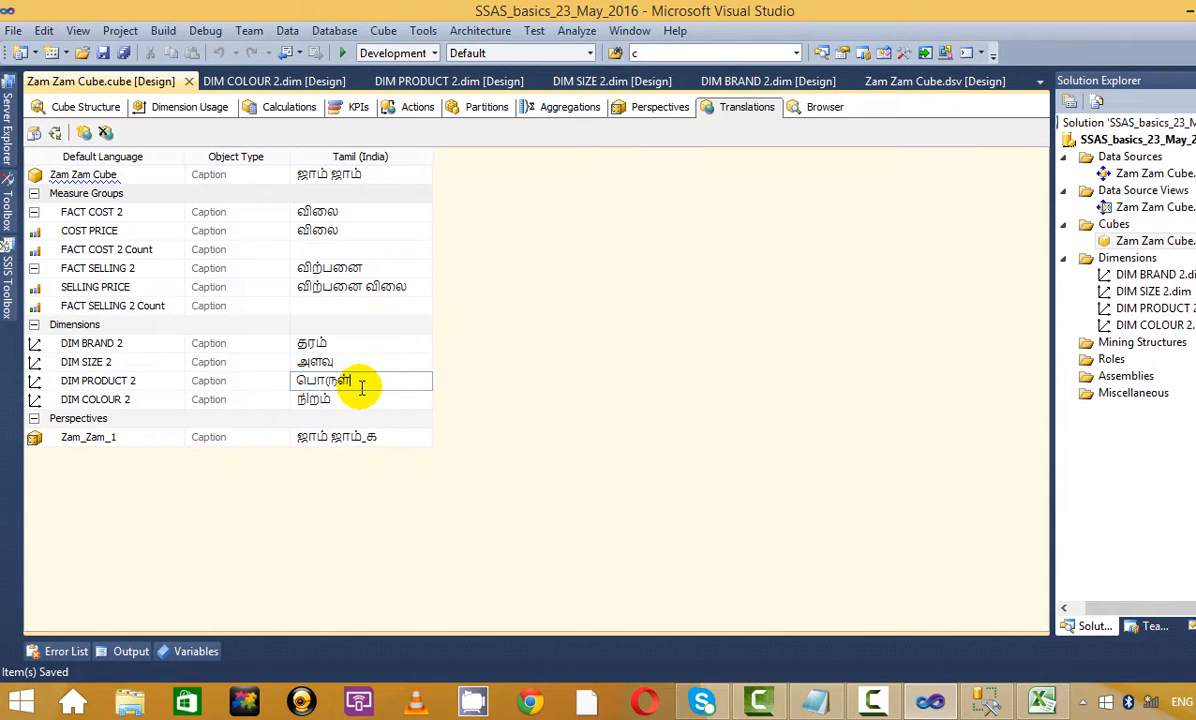
click(362, 404)
click(358, 346)
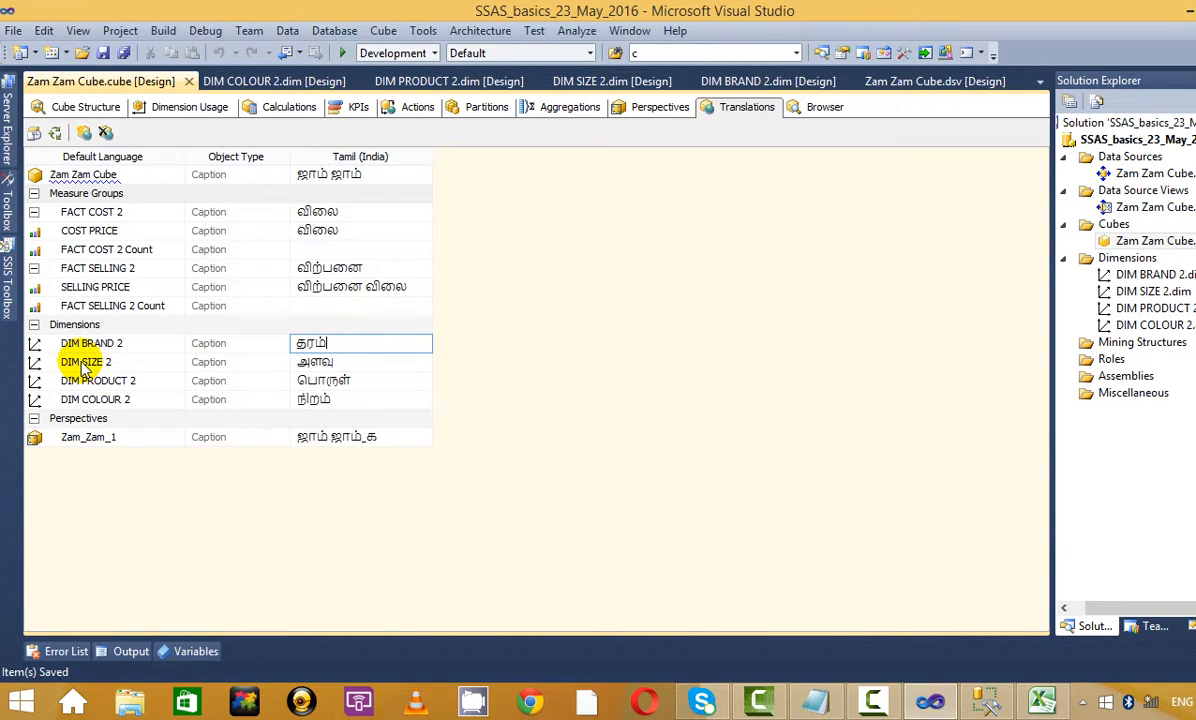
Toggle FACT SELLING 2, return to the Browser, enlarge the metadata pane and expand நிறம்
click(35, 269)
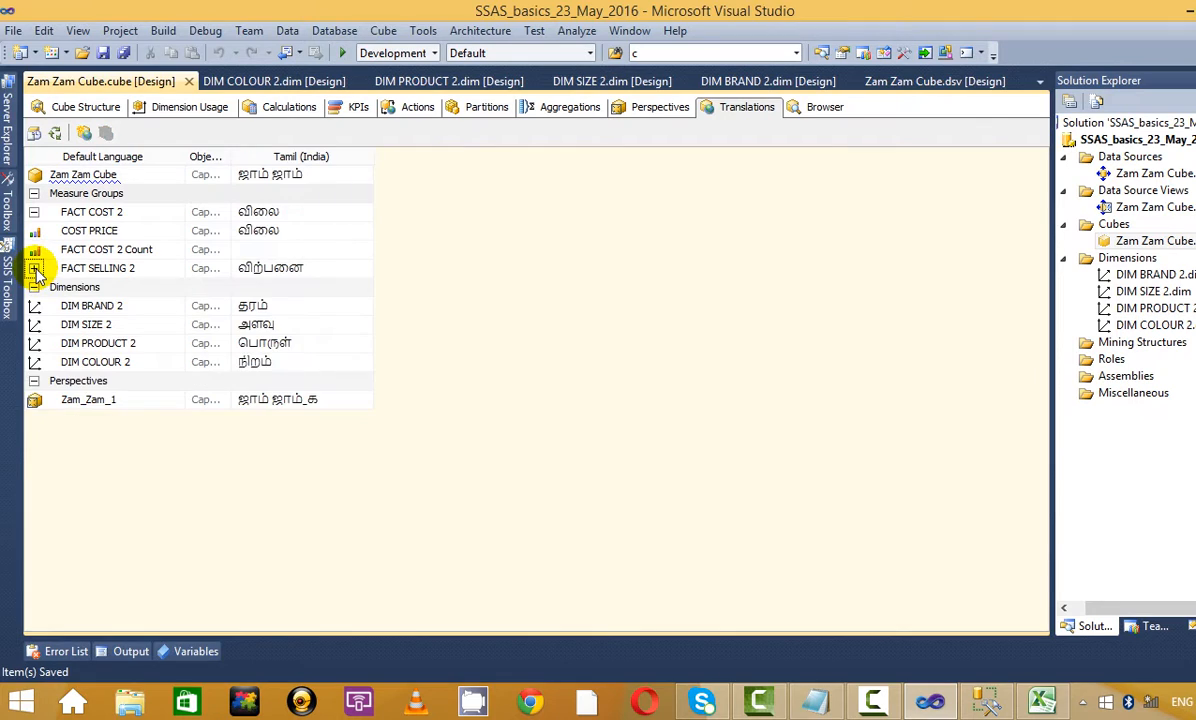
click(35, 269)
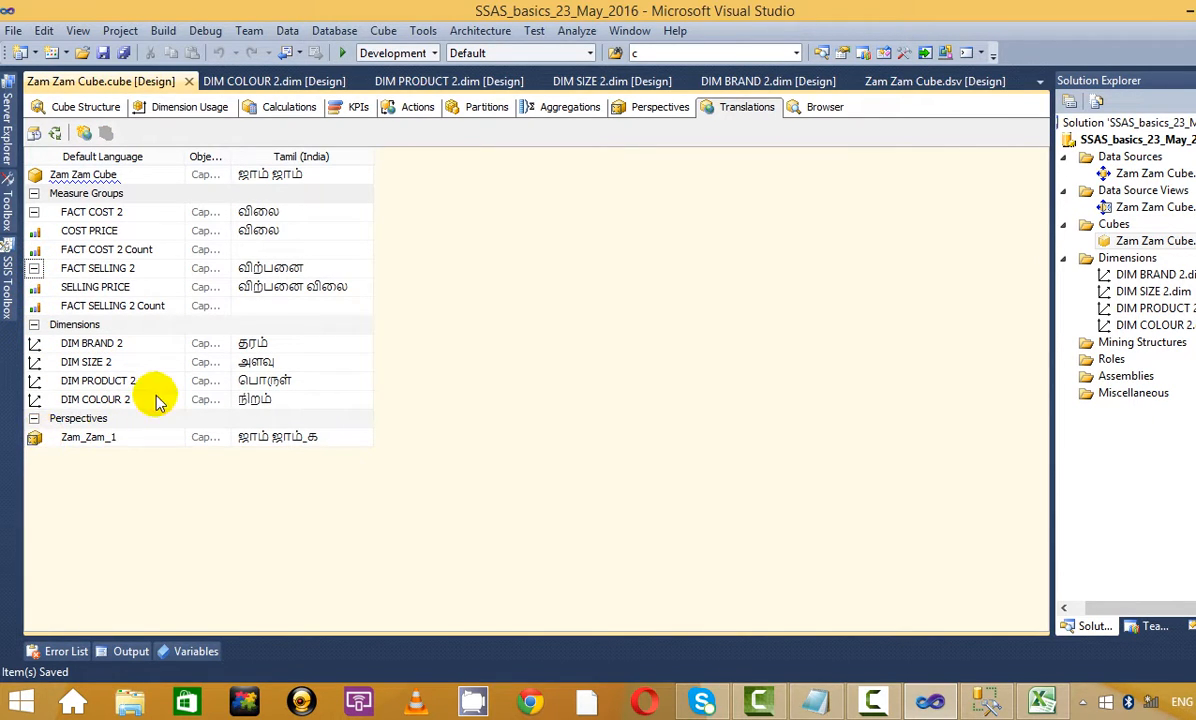
click(826, 108)
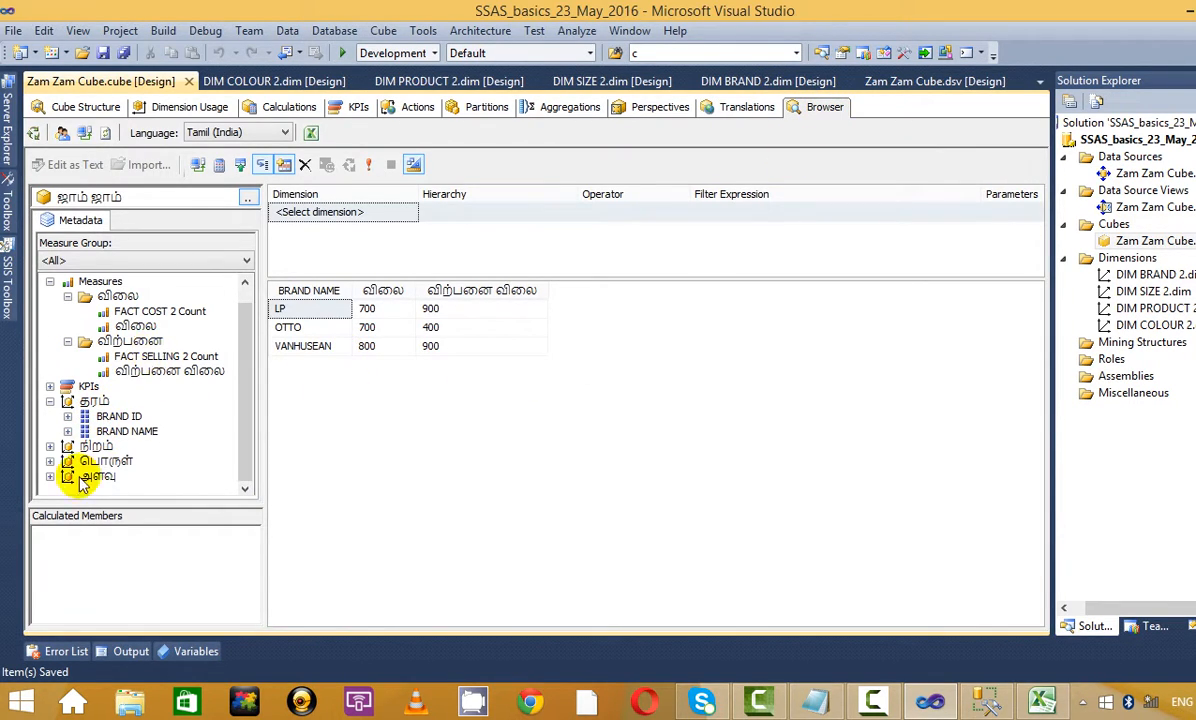
drag(107, 503, 113, 570)
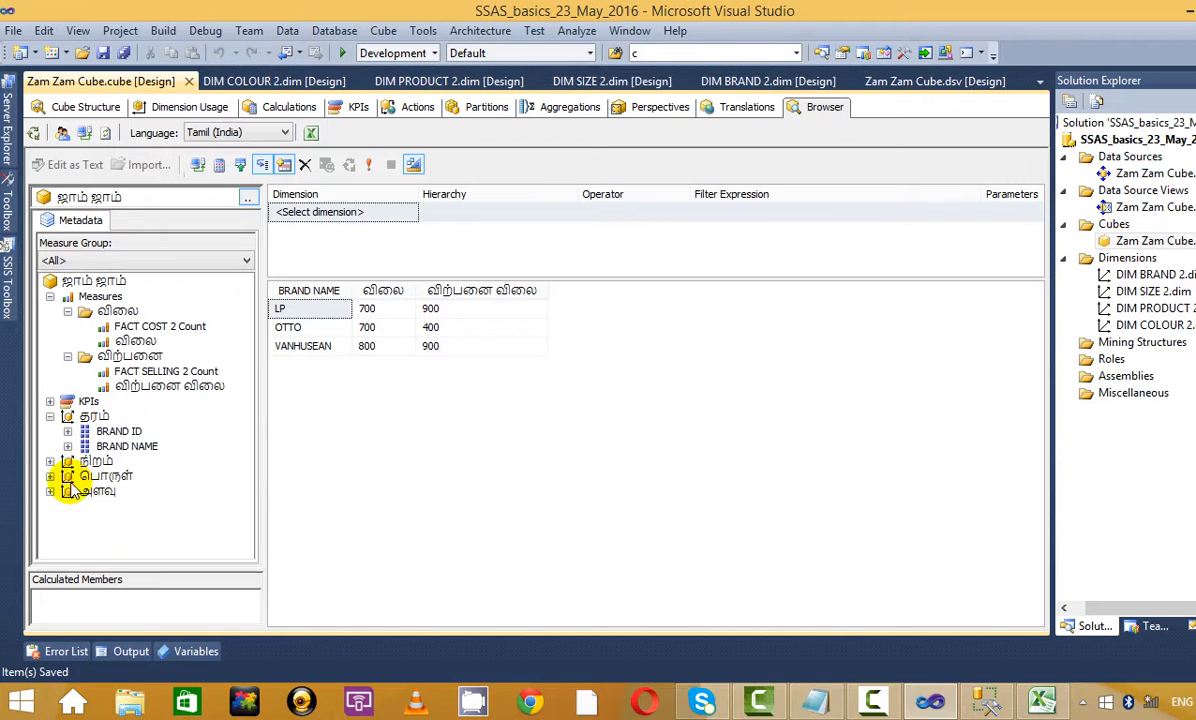
click(50, 461)
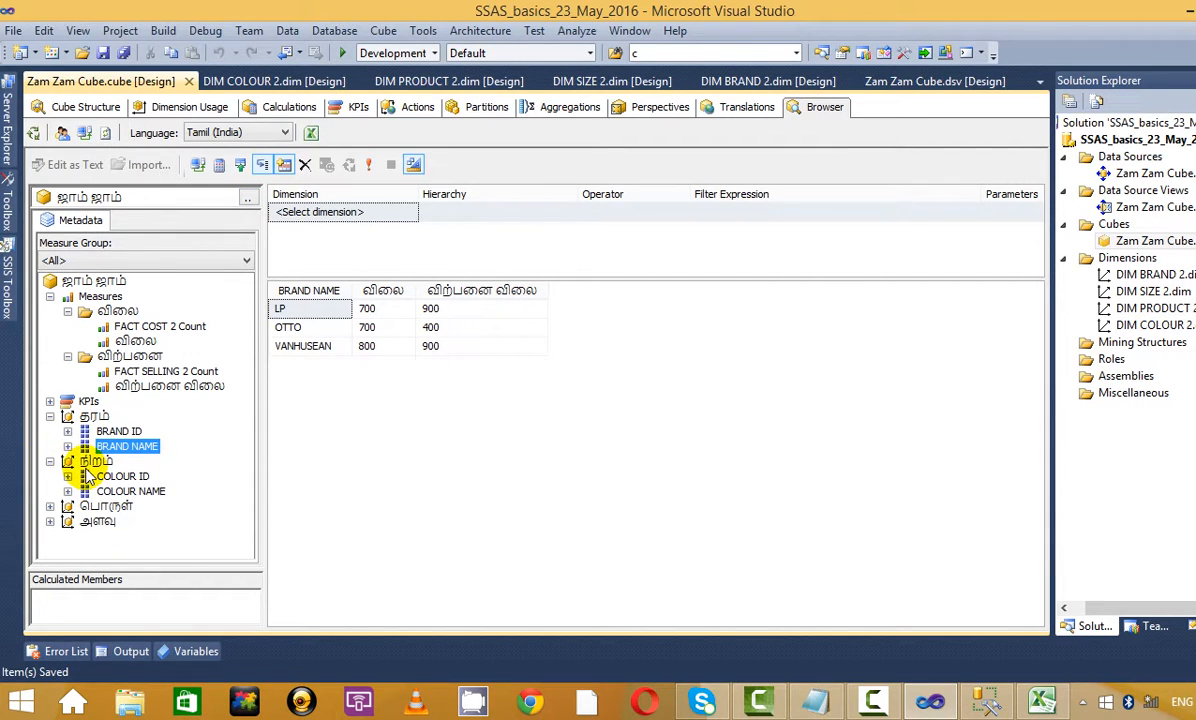
Add COLOUR NAME, PRODUCT NAME and SIZE NAME columns, then select OTTO's selling price of 400
click(92, 462)
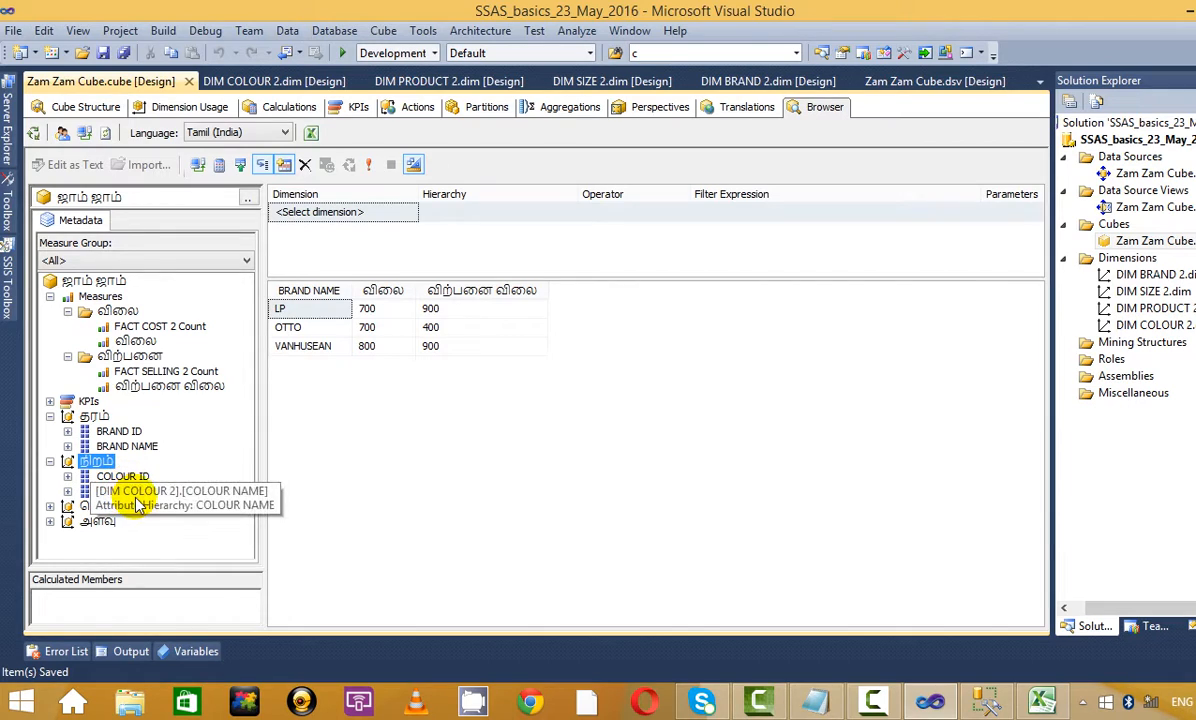
drag(120, 492, 418, 398)
click(50, 506)
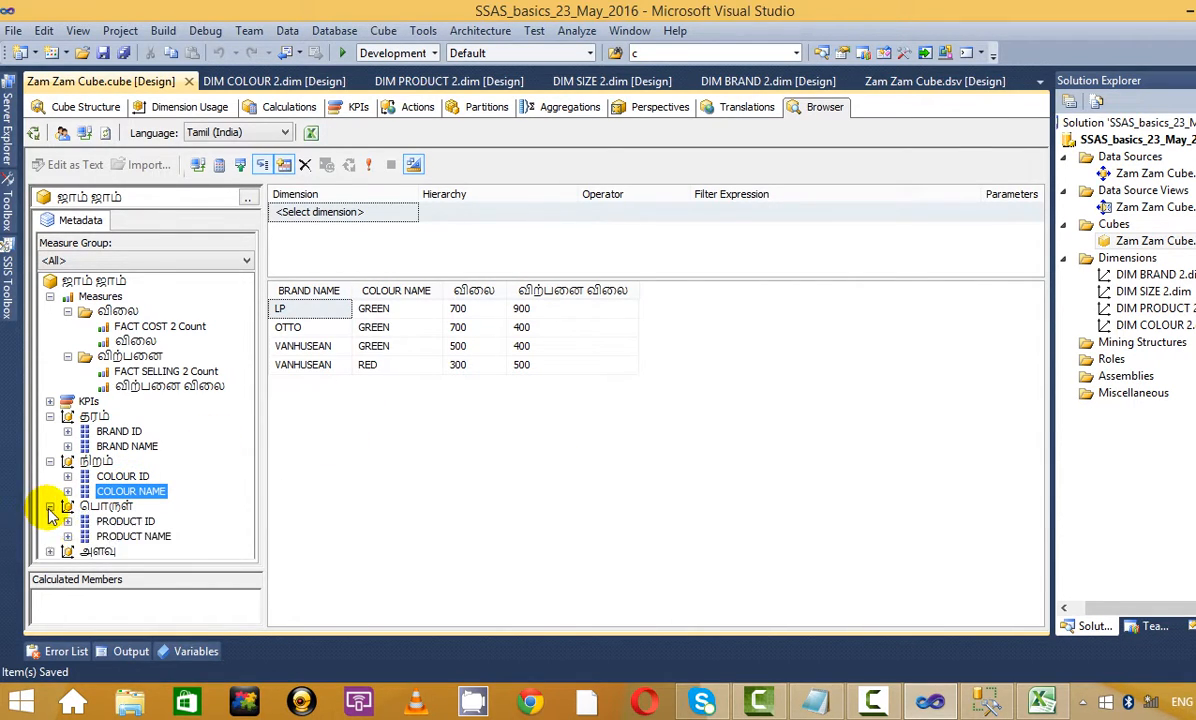
drag(133, 533, 455, 358)
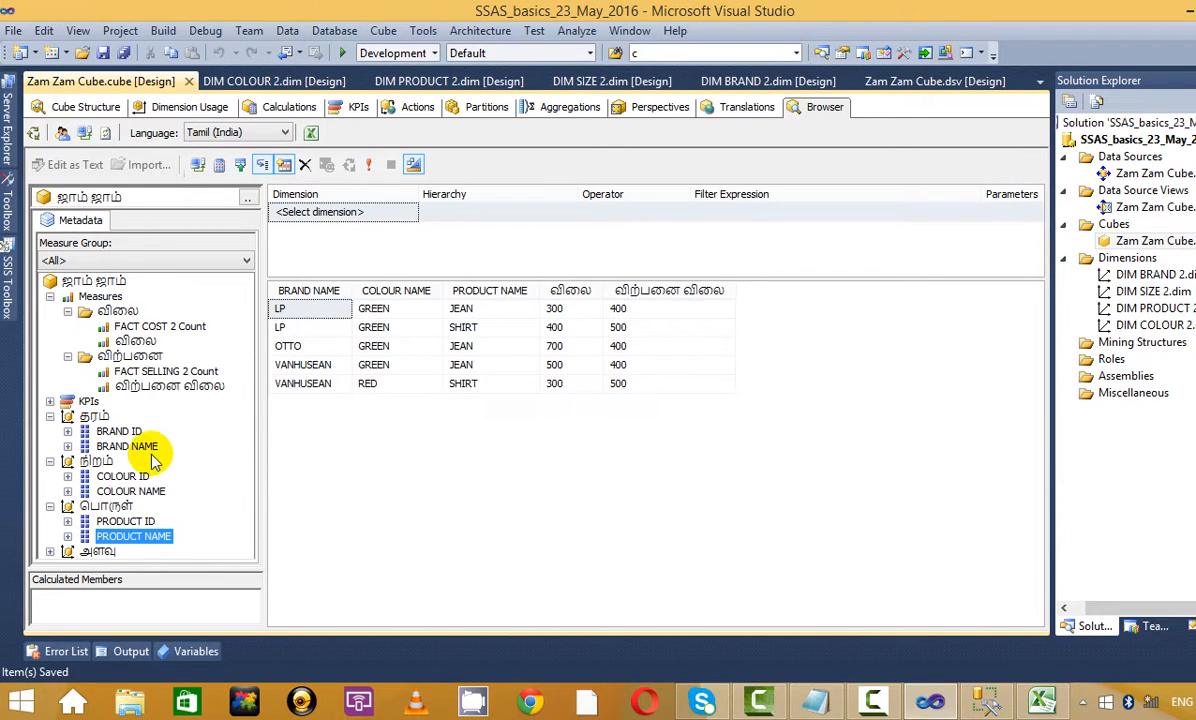
click(50, 551)
drag(121, 551, 483, 417)
click(700, 364)
click(735, 345)
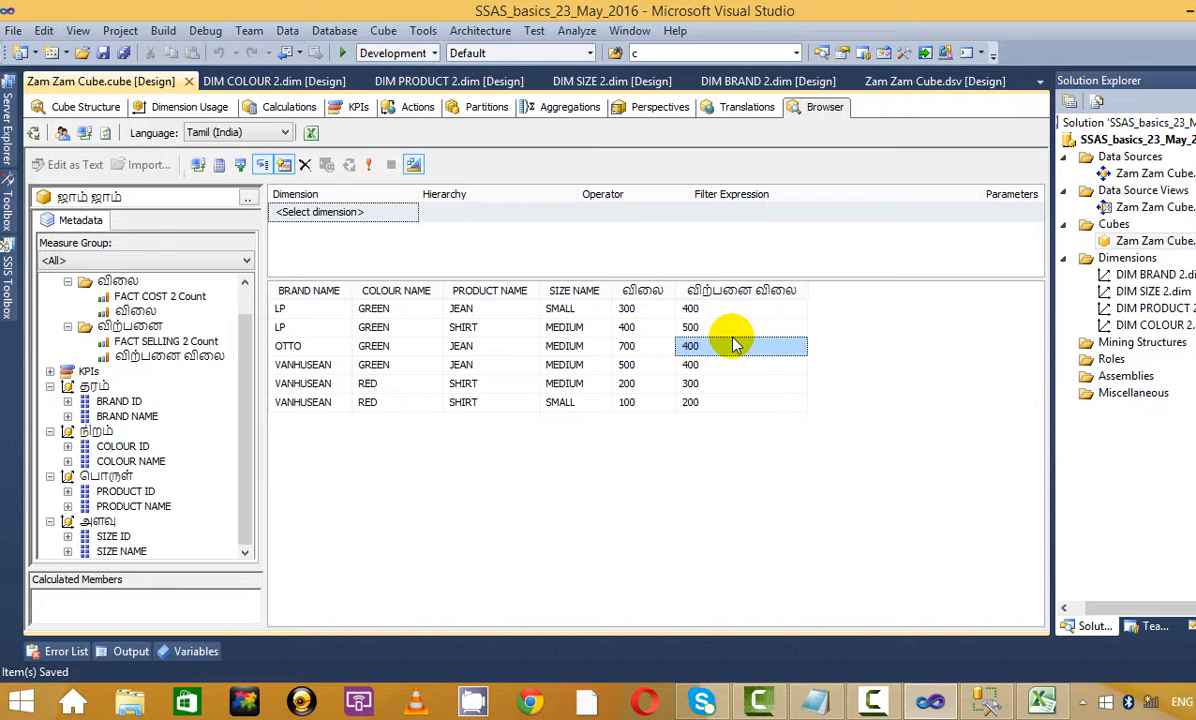
Analyze the full ஜாம் ஜாம் perspective in Excel with data connections enabled and inspect its fields
click(311, 133)
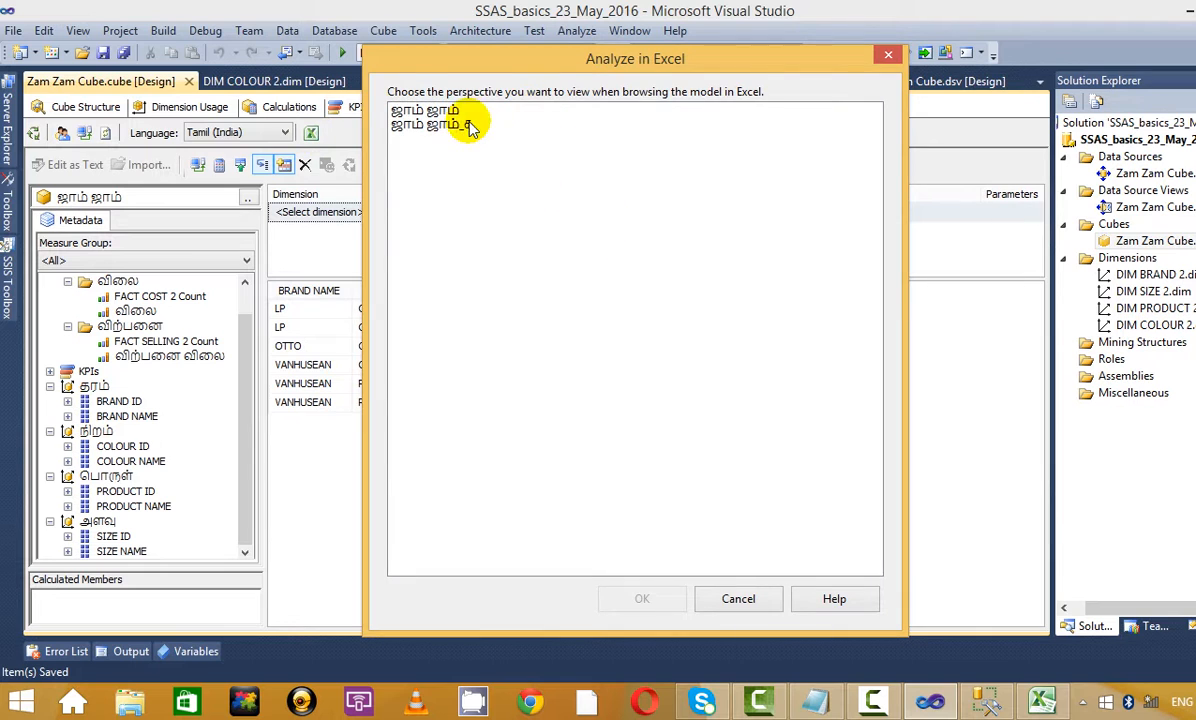
click(452, 124)
click(450, 110)
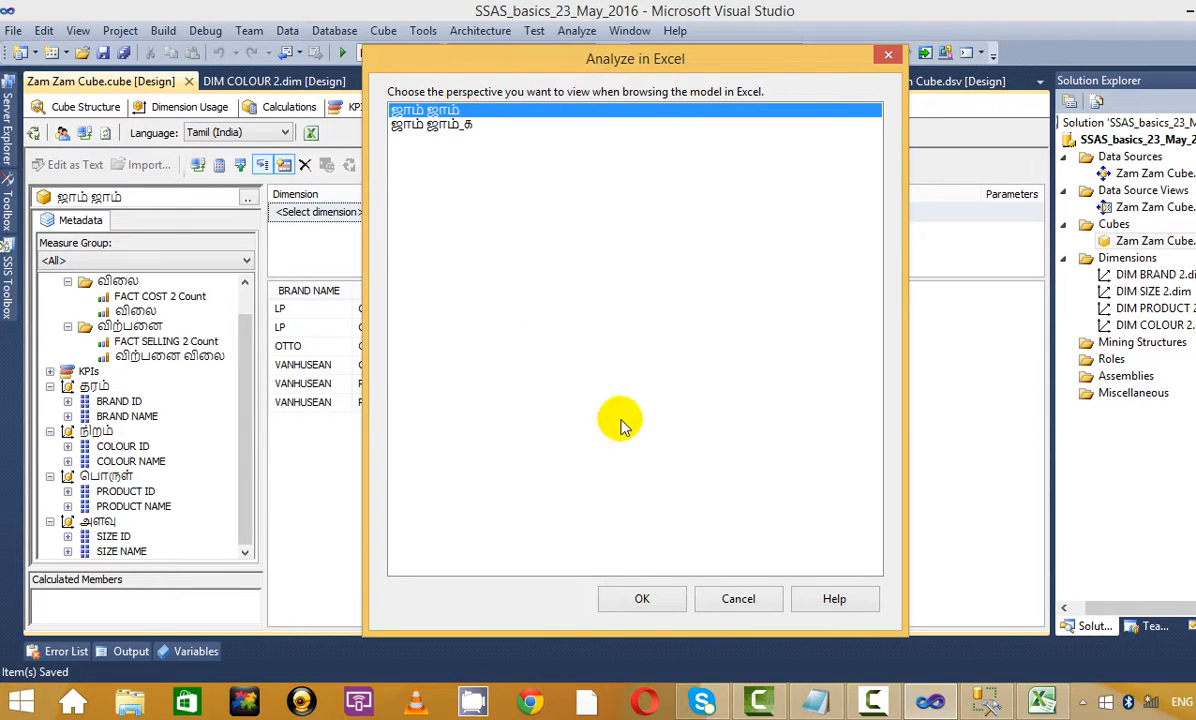
click(670, 602)
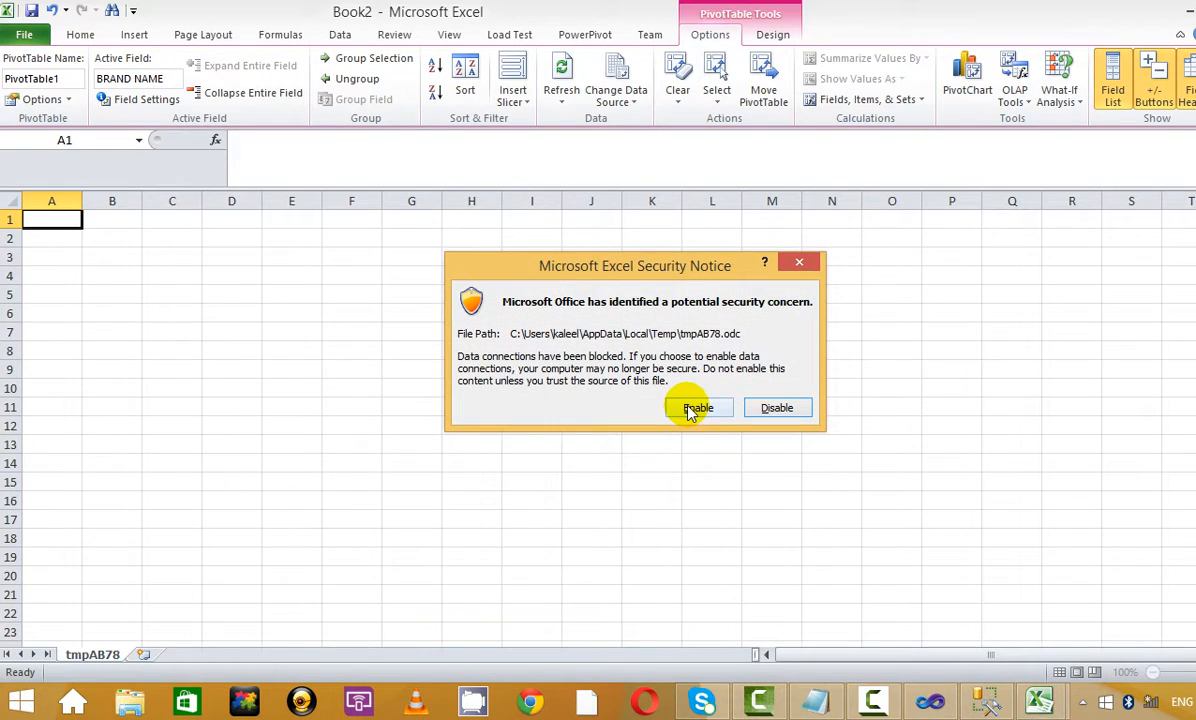
click(698, 407)
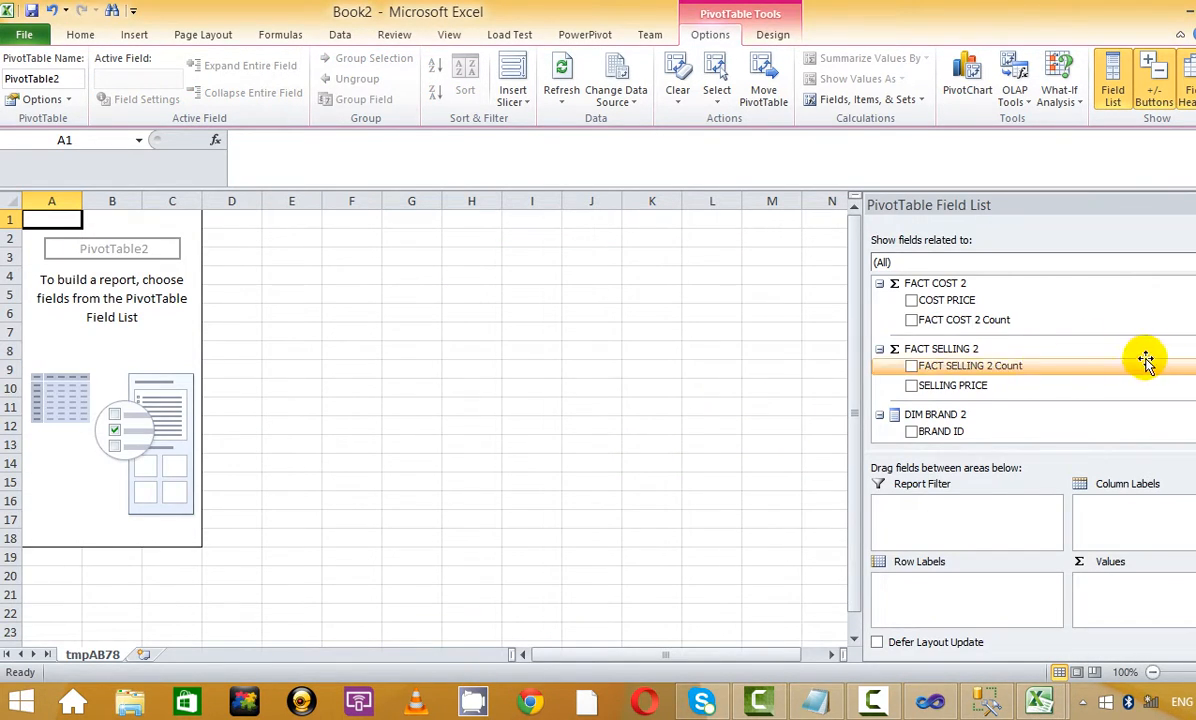
scroll(1143, 360, down, 5)
scroll(1040, 360, down, 1)
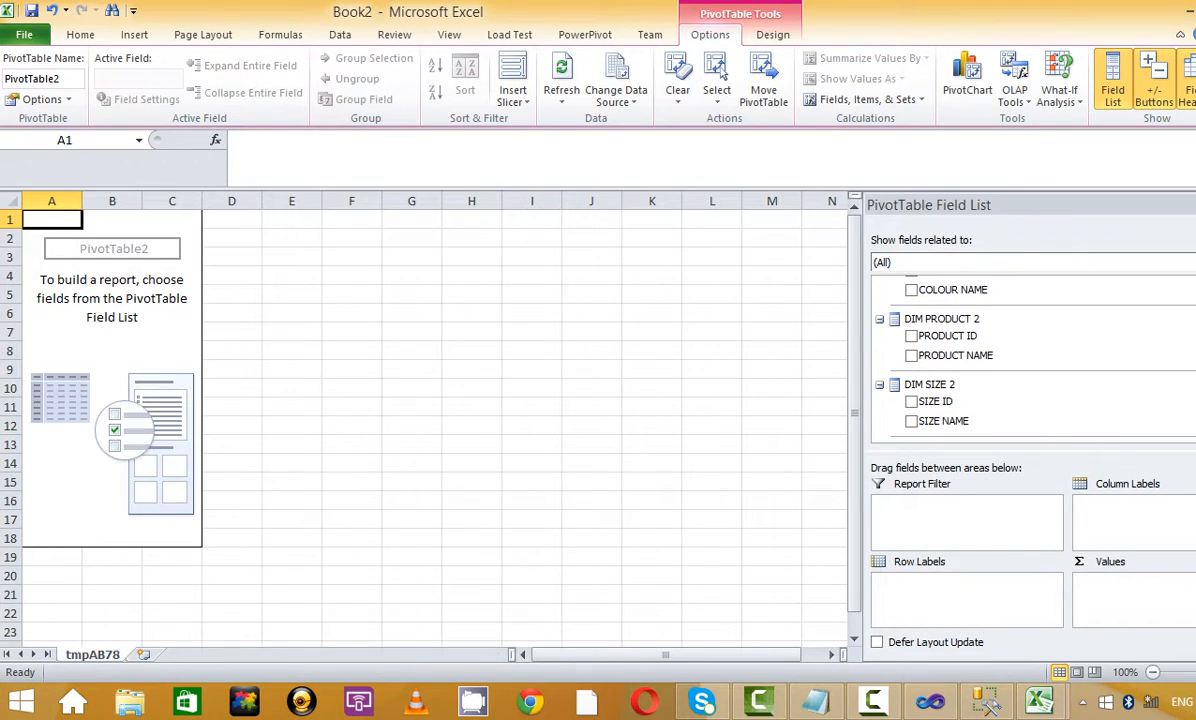
scroll(1040, 360, up, 5)
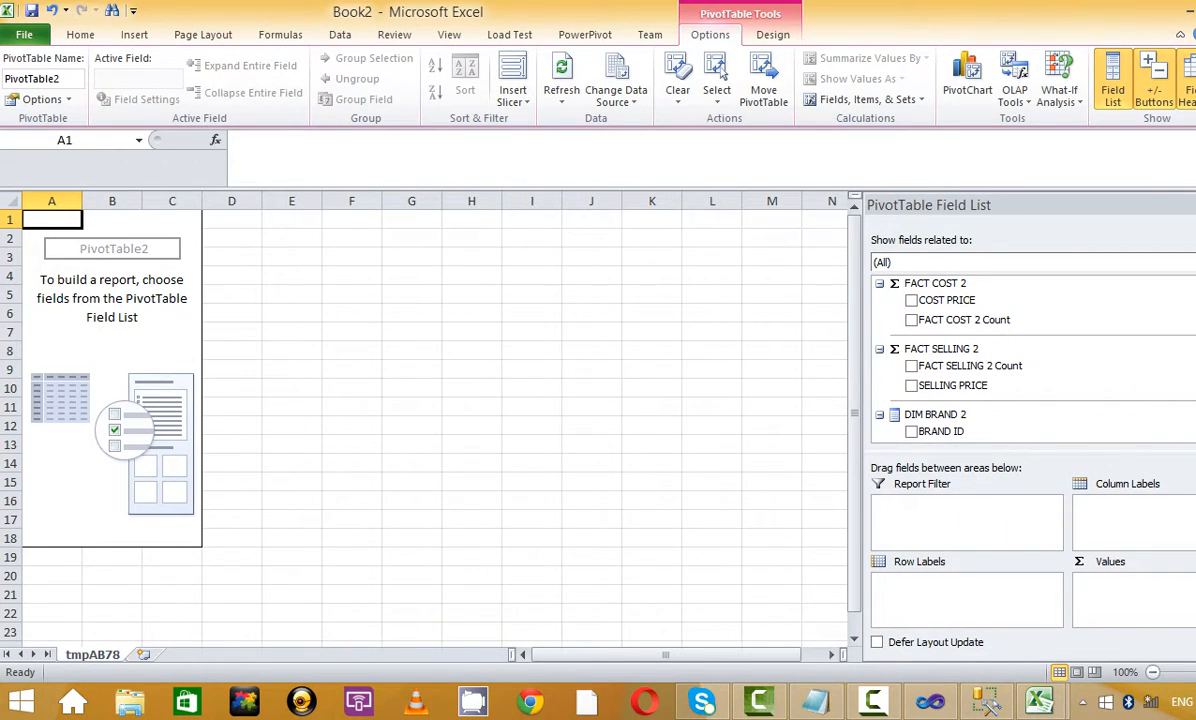
scroll(1000, 320, down, 3)
scroll(1000, 355, up, 5)
Close the Book2 and Book1 workbooks without saving
key(ctrl+w)
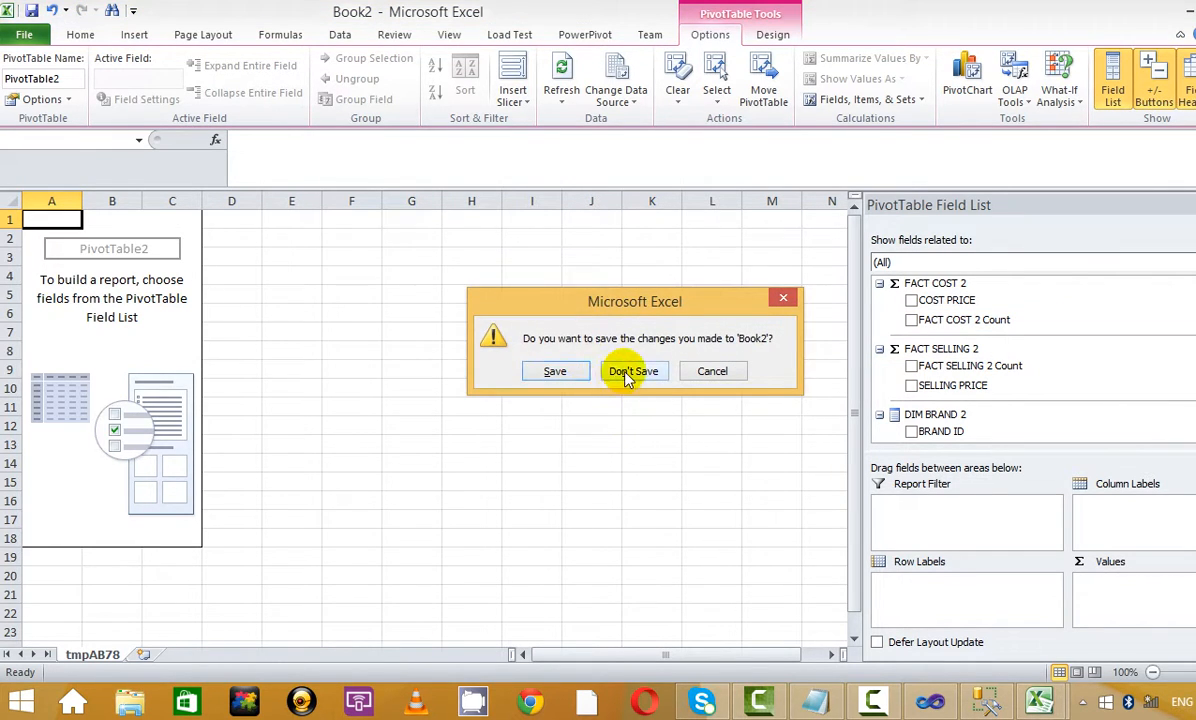
click(624, 371)
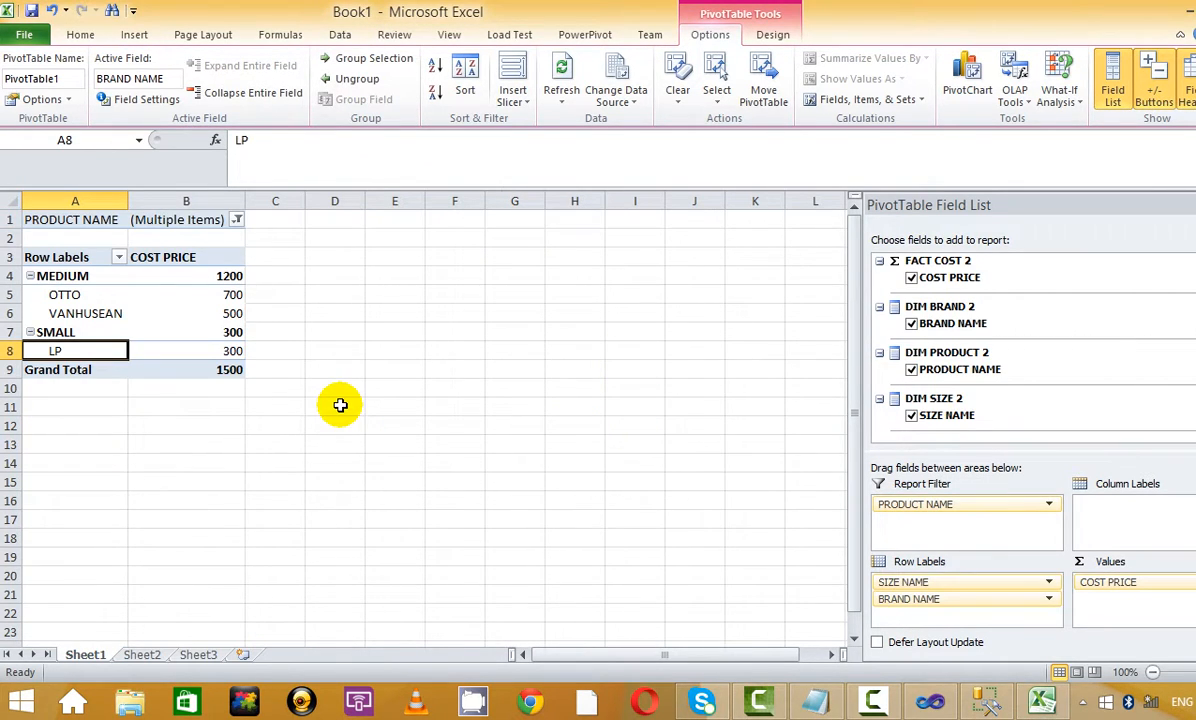
key(ctrl+w)
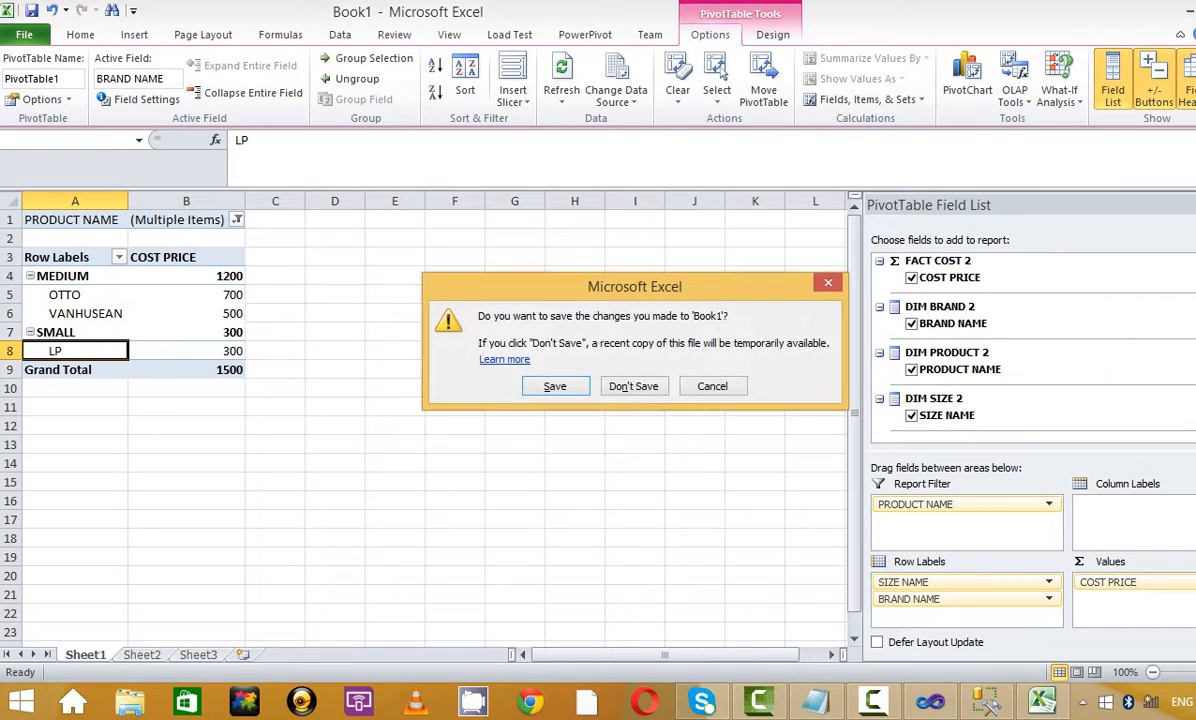
click(638, 386)
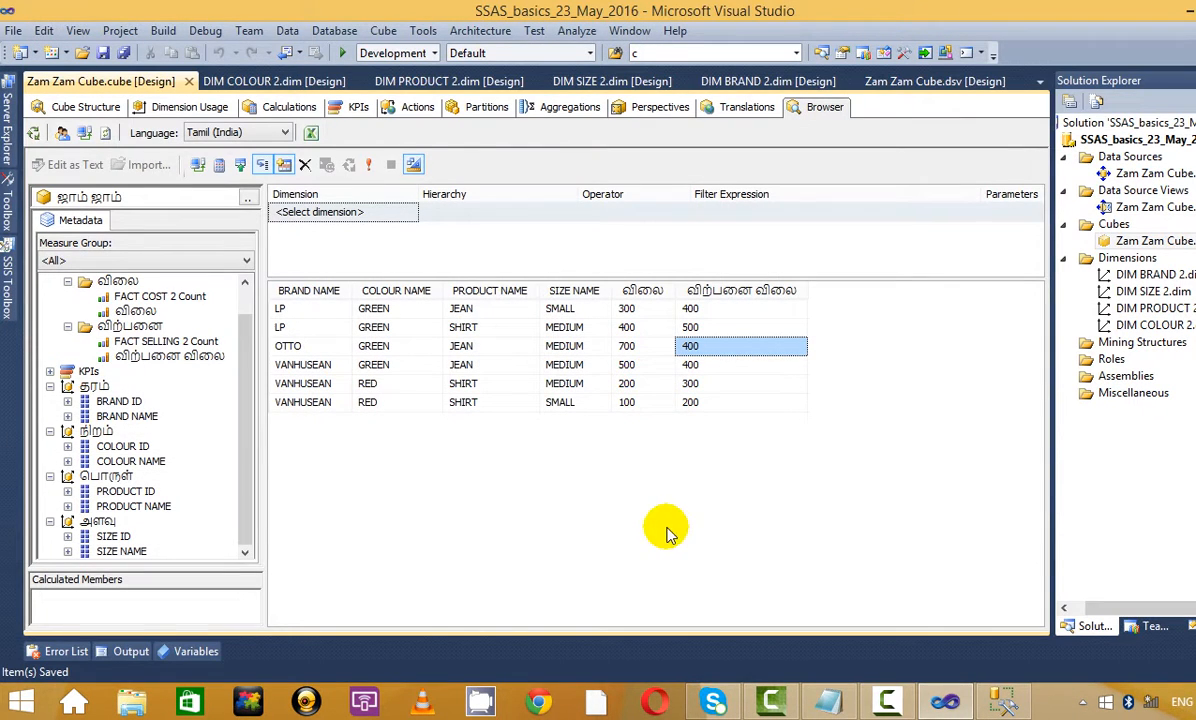
Open the ஜாம் ஜாம்_க perspective in Excel with data connections blocked, then close Excel
click(310, 134)
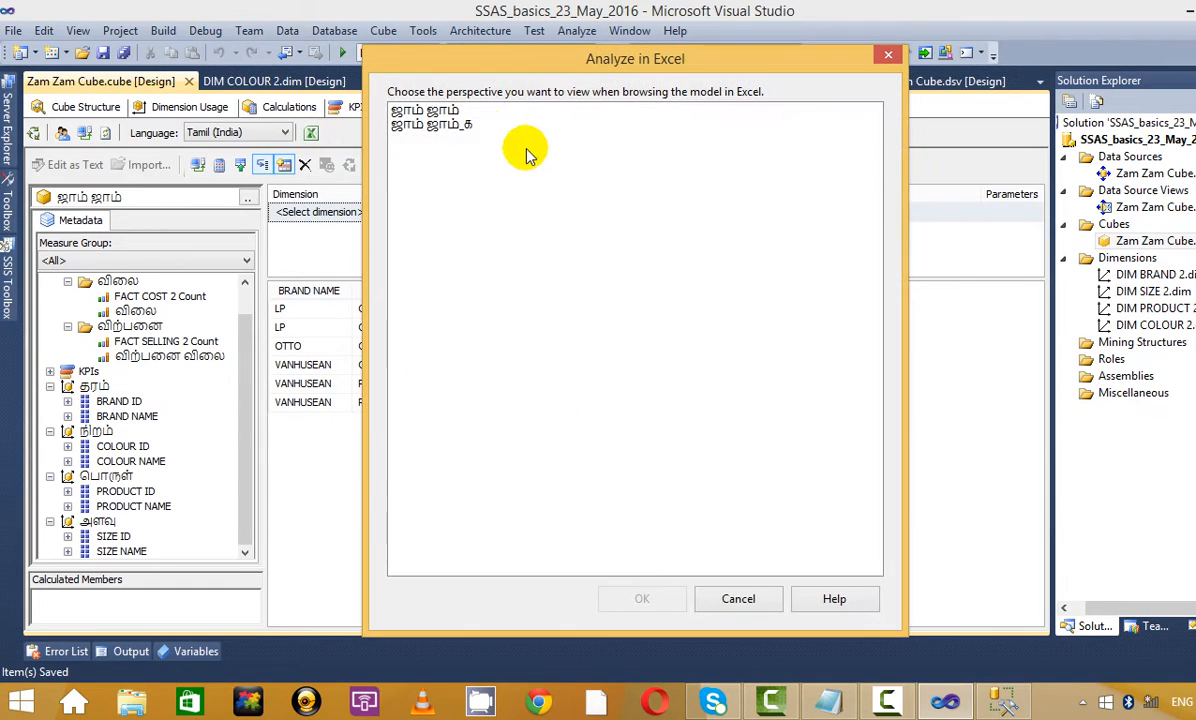
click(428, 124)
click(683, 598)
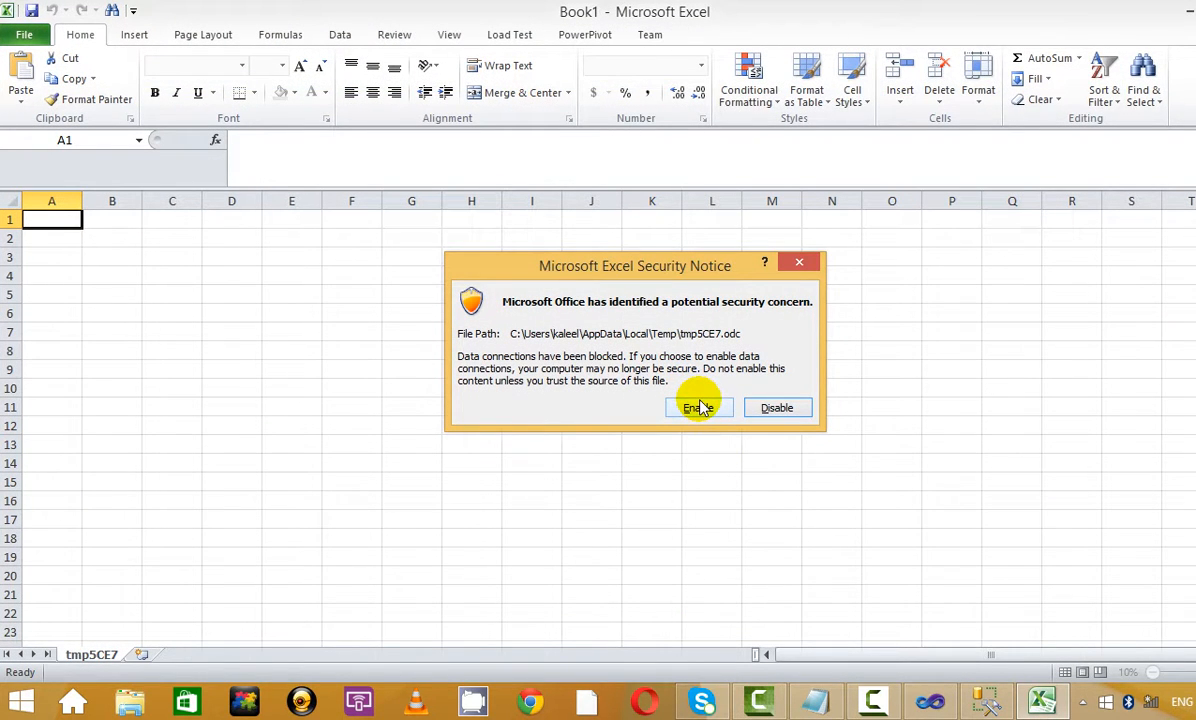
click(777, 412)
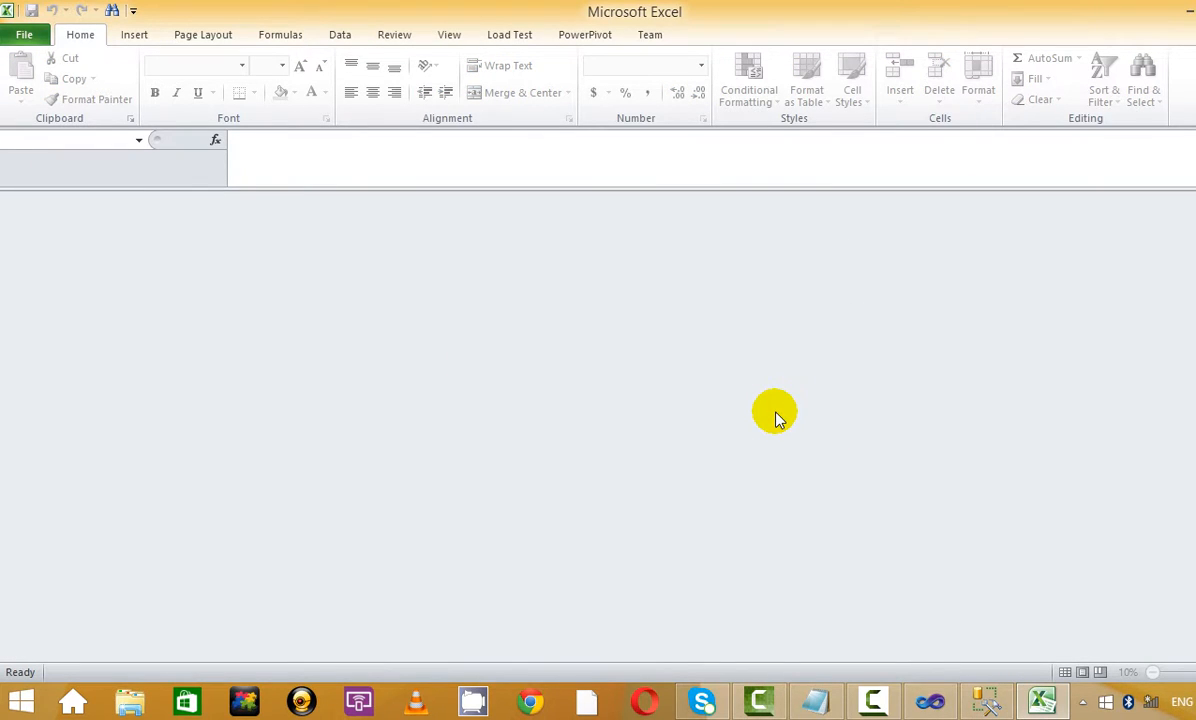
key(alt+F4)
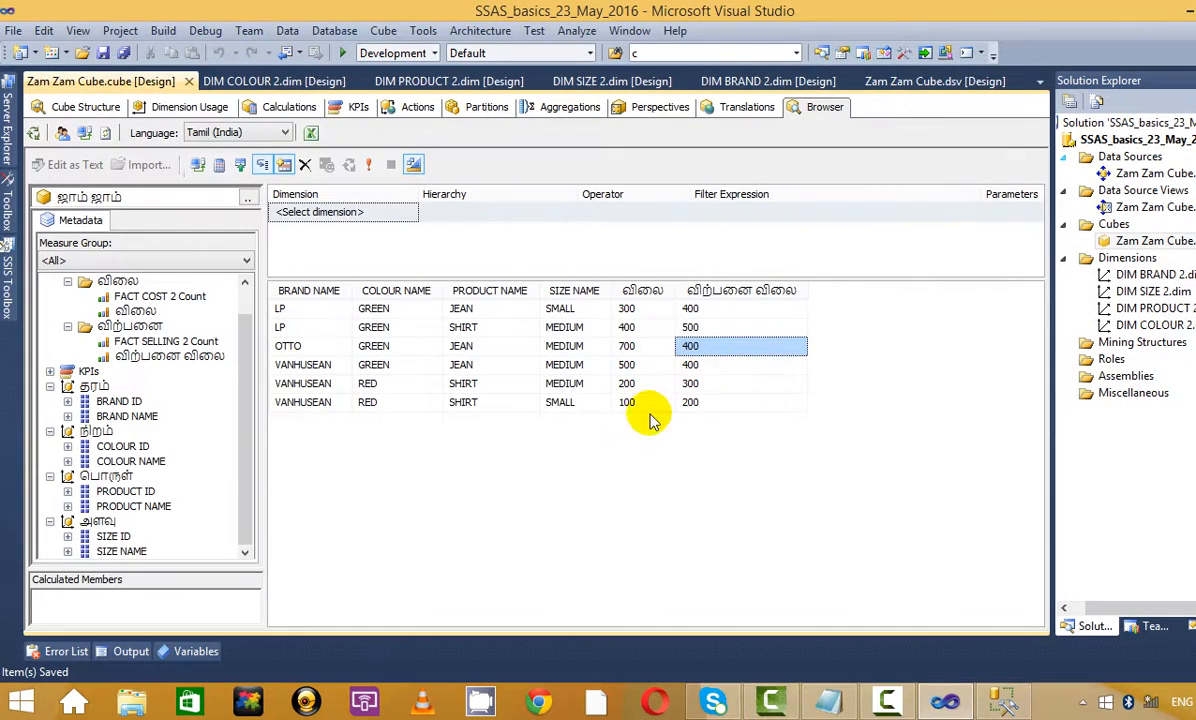
Open the ஜாம் ஜாம் perspective in Excel with connections enabled, inspect the pivot, and close Book1 unsaved
click(313, 136)
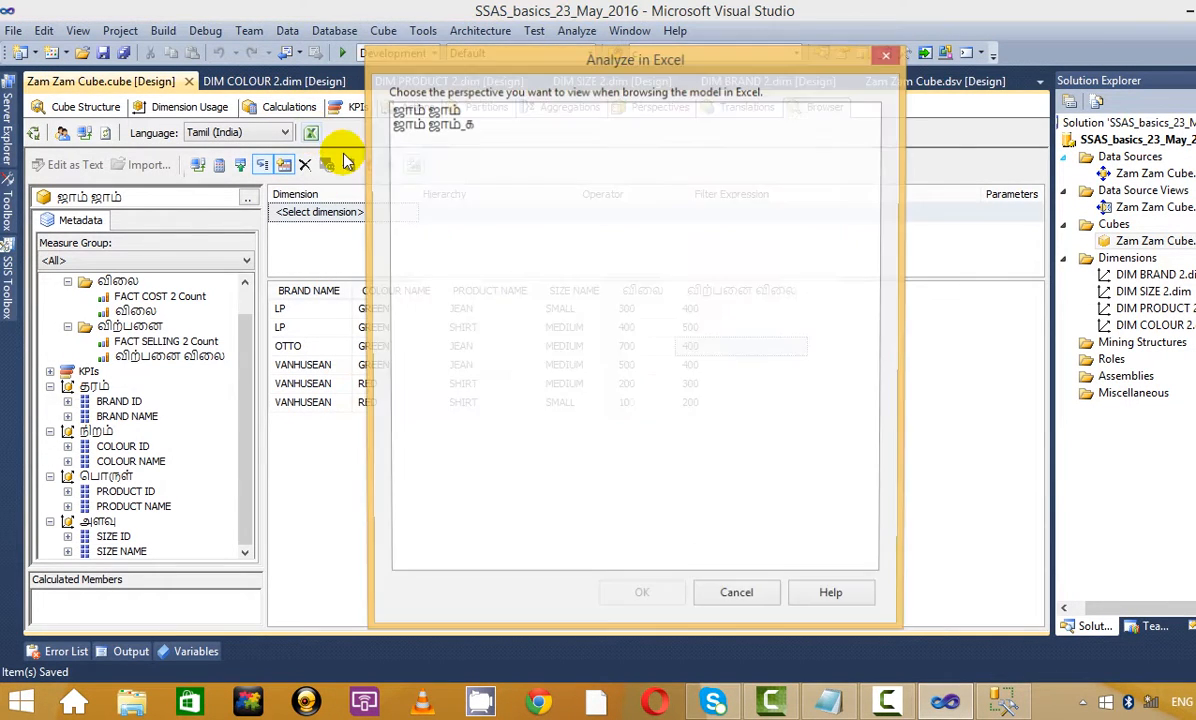
click(446, 111)
click(680, 598)
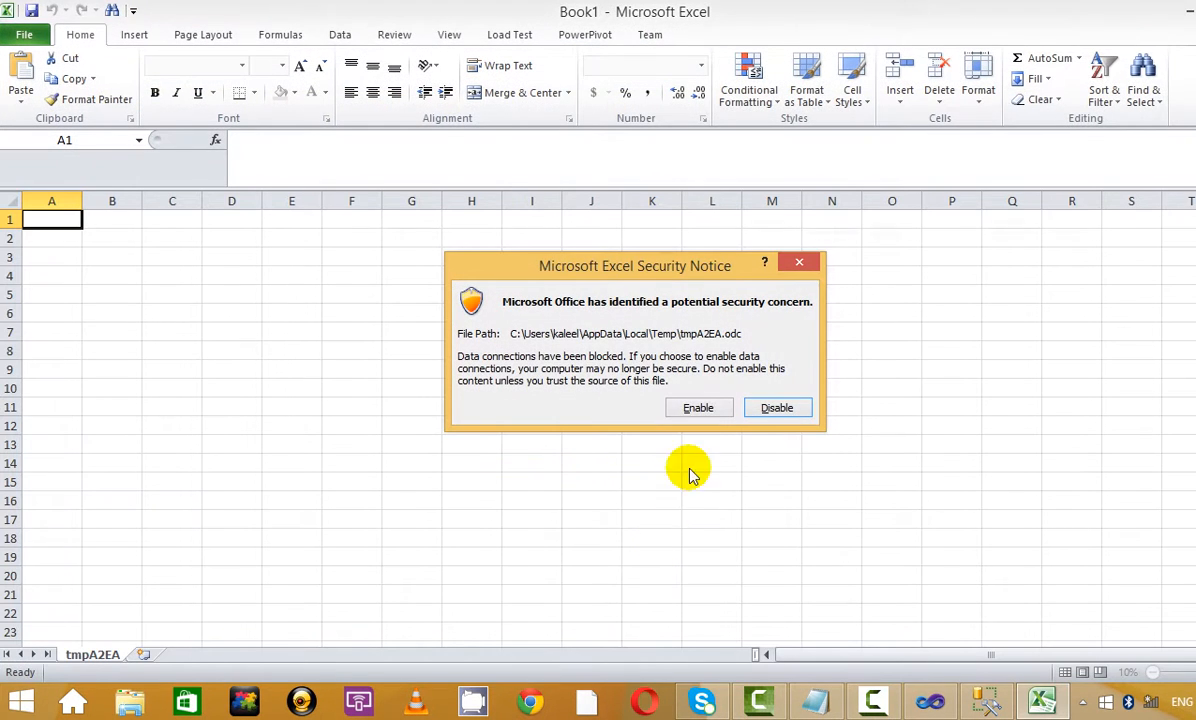
click(700, 408)
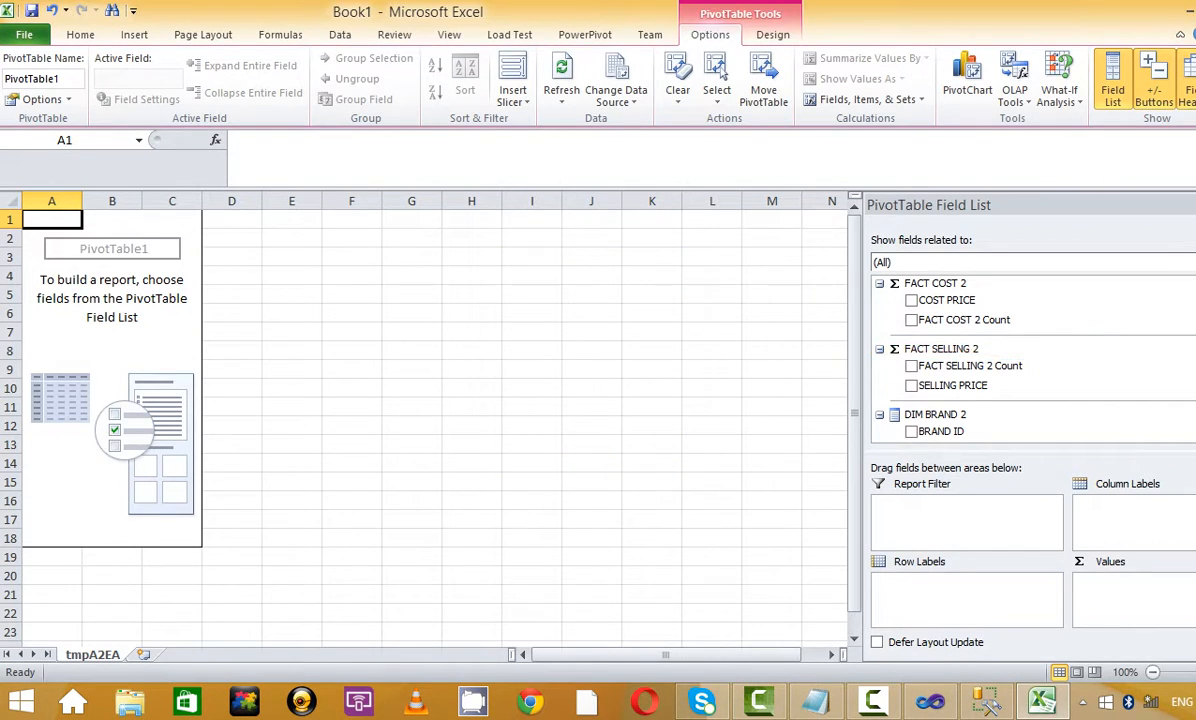
scroll(970, 366, down, 4)
scroll(970, 366, up, 4)
scroll(970, 366, down, 4)
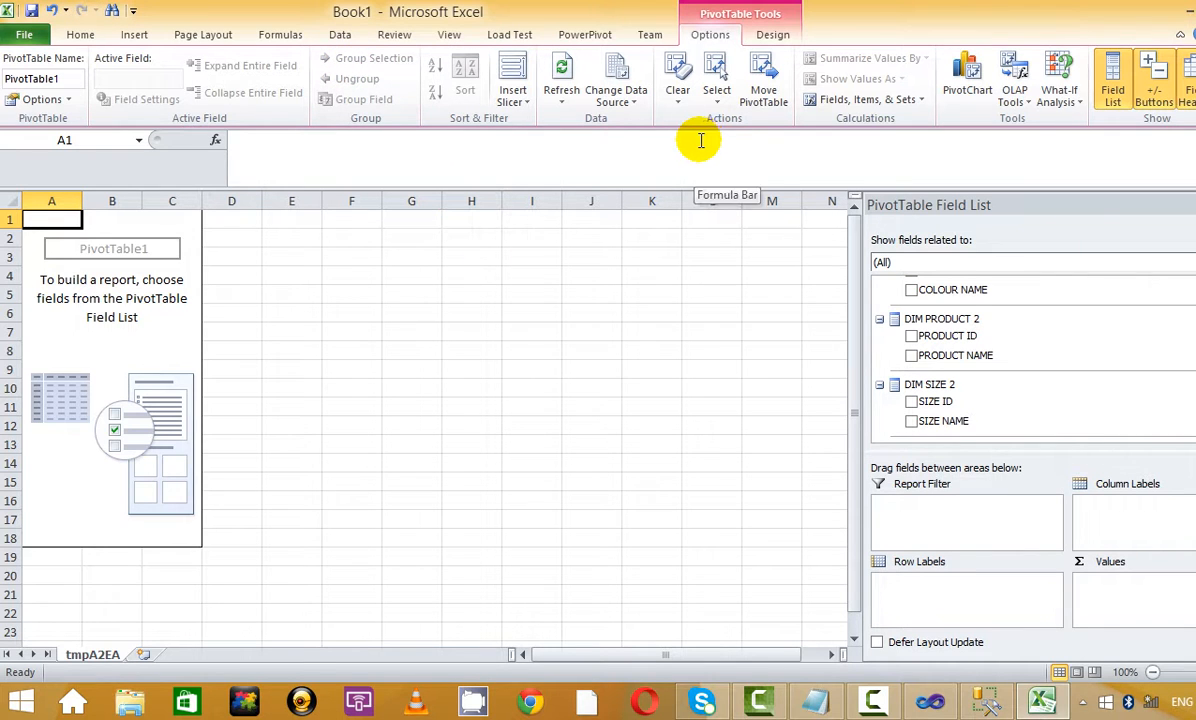
key(alt+F4)
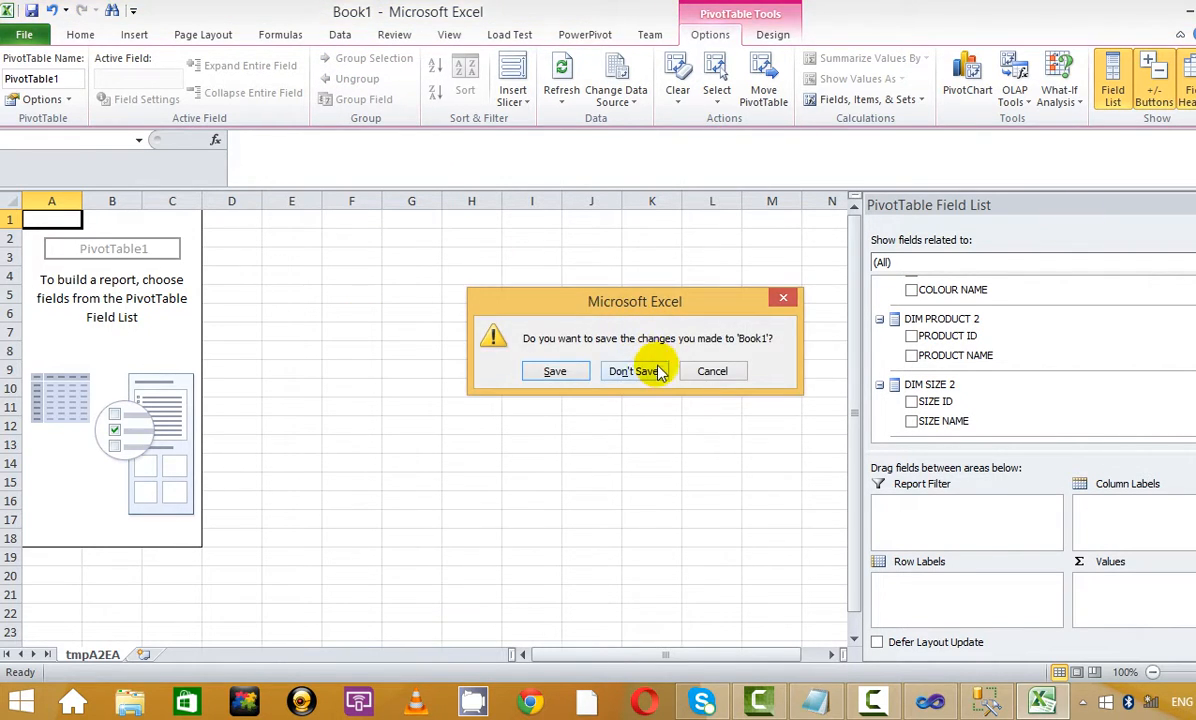
click(632, 371)
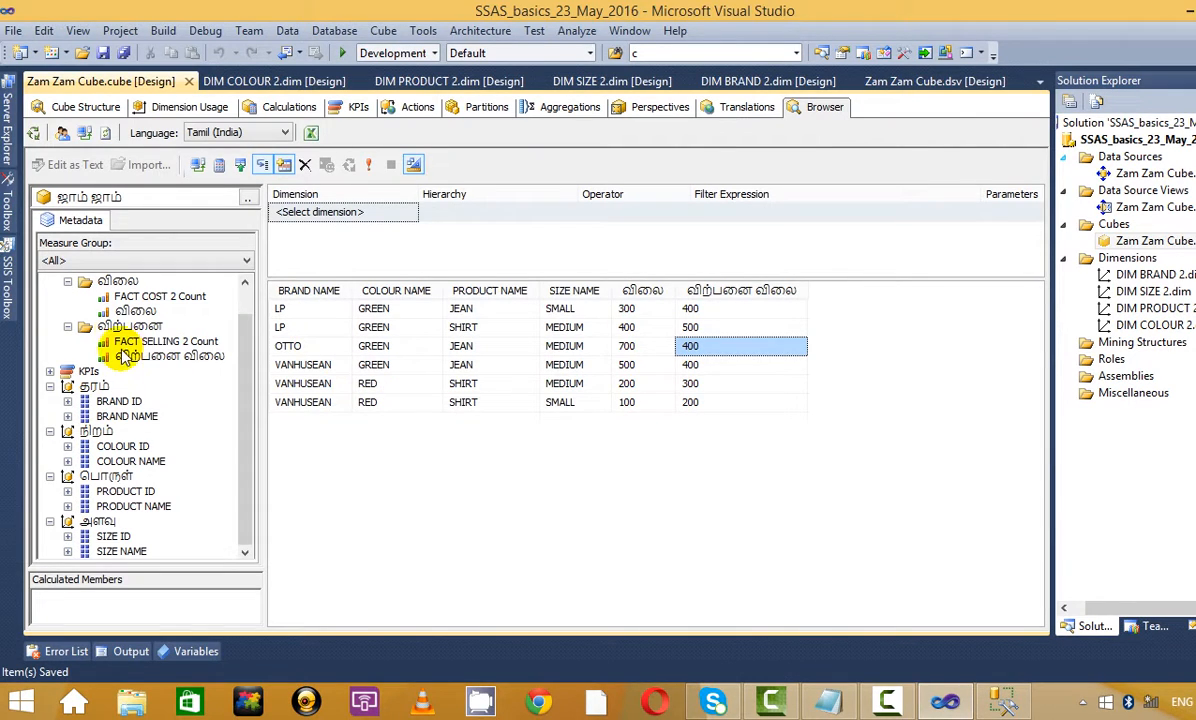
Collapse the விலை and விற்பனை measure folders and the தரம், நிறம், பொருள், அளவு dimensions
click(245, 285)
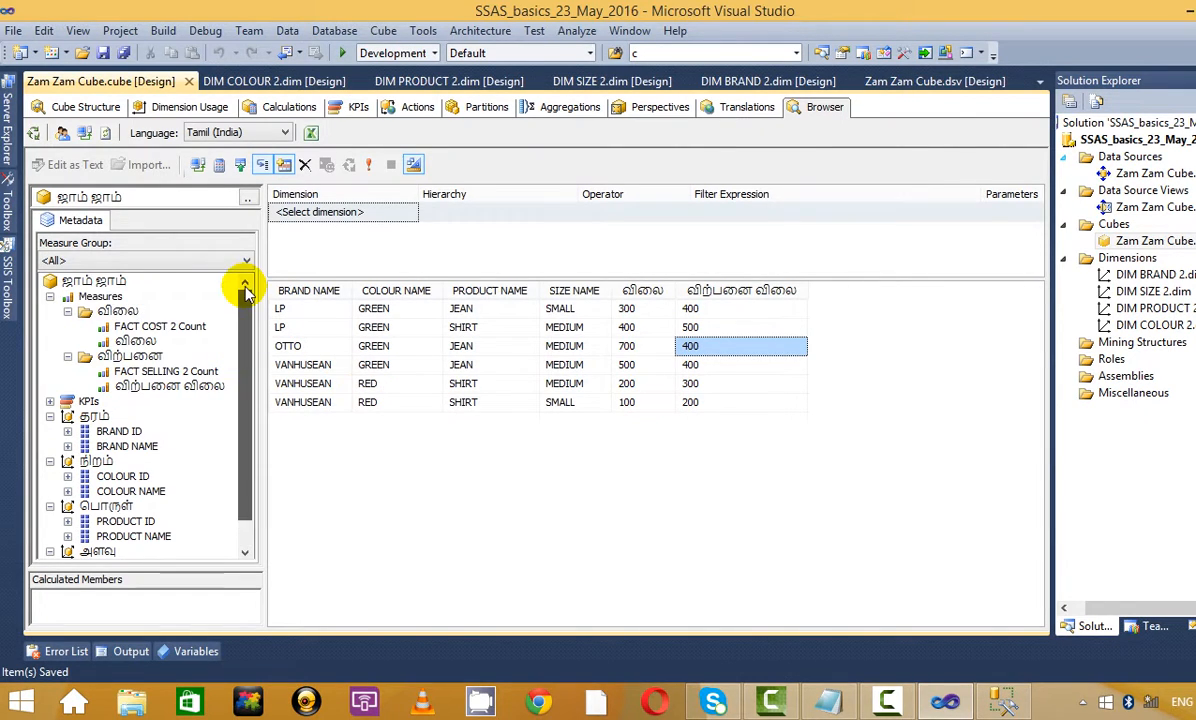
click(67, 311)
click(67, 326)
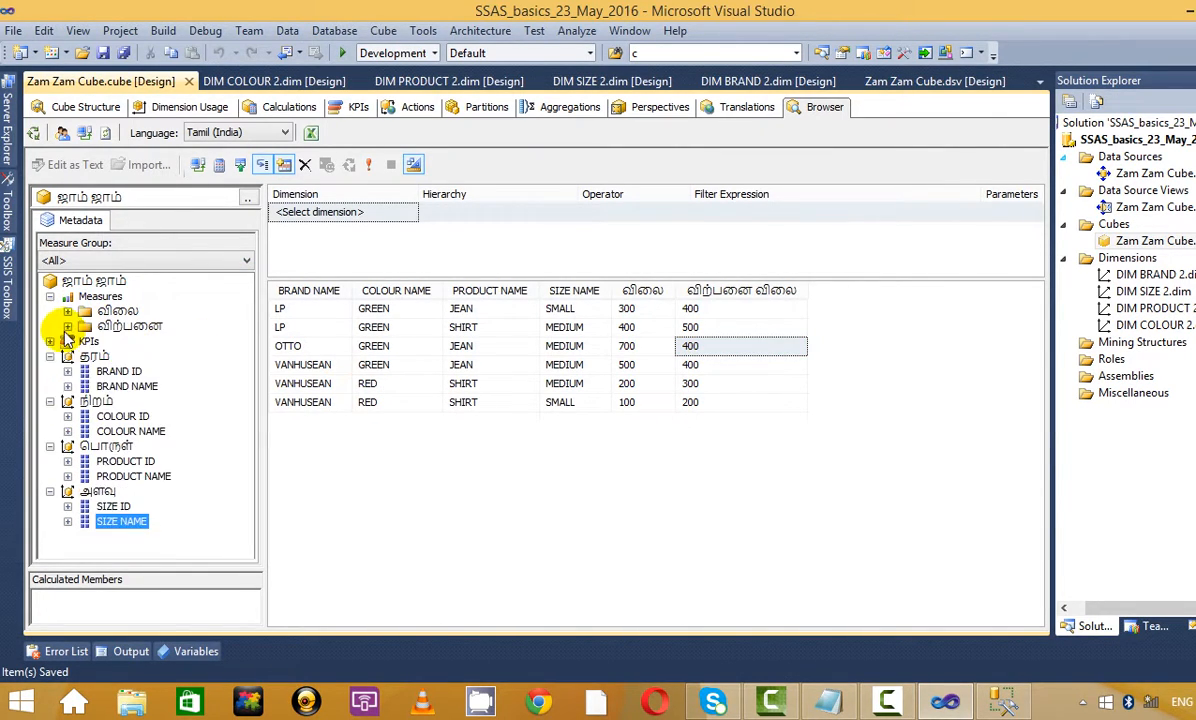
click(50, 356)
click(50, 371)
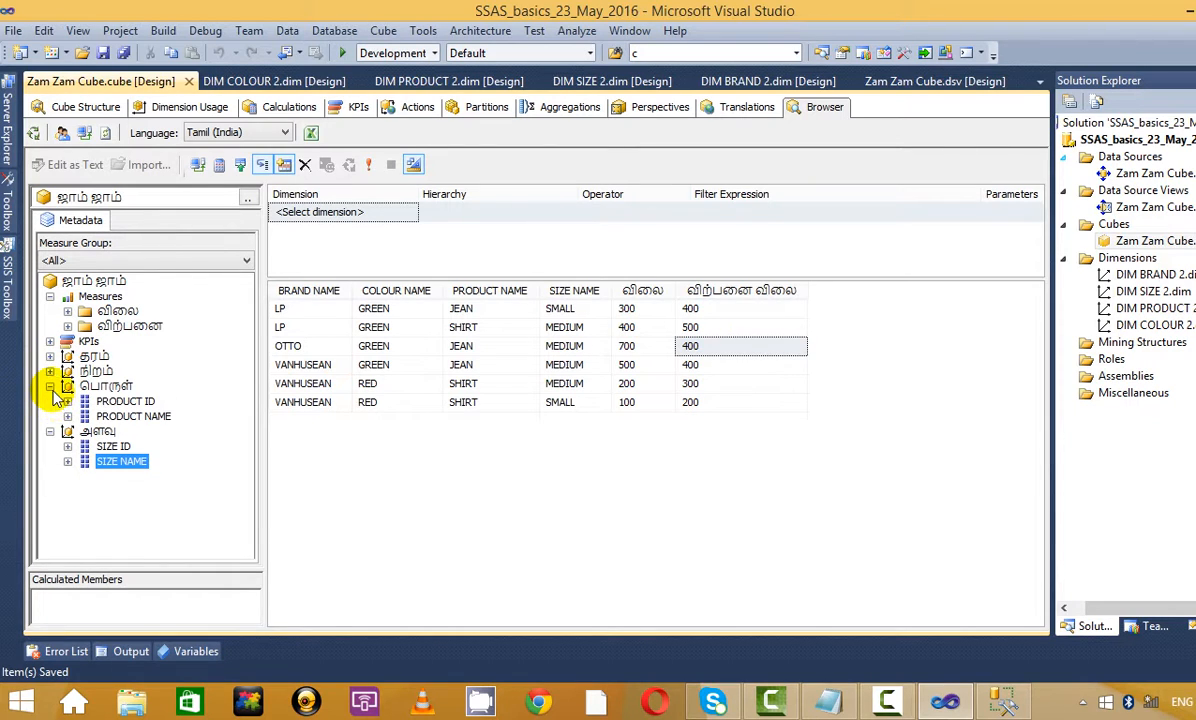
click(50, 386)
click(50, 401)
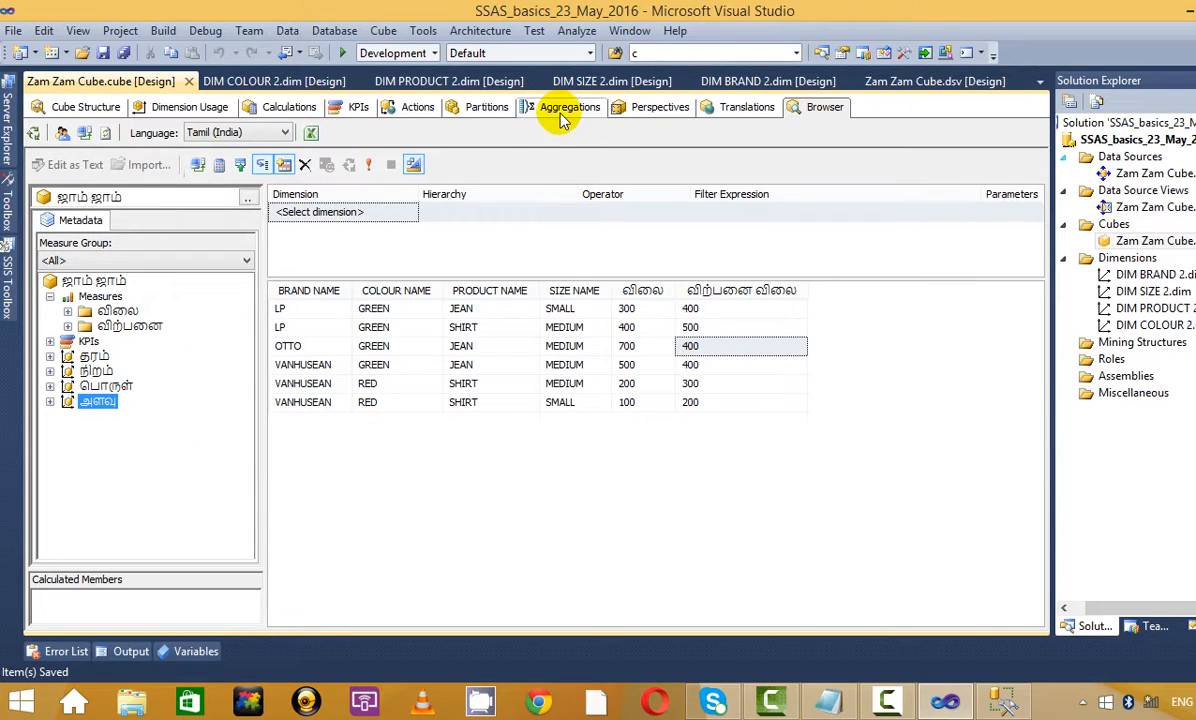
Show the Translations tab, try English (India) as a new language but cancel, then switch to Notepad
click(738, 118)
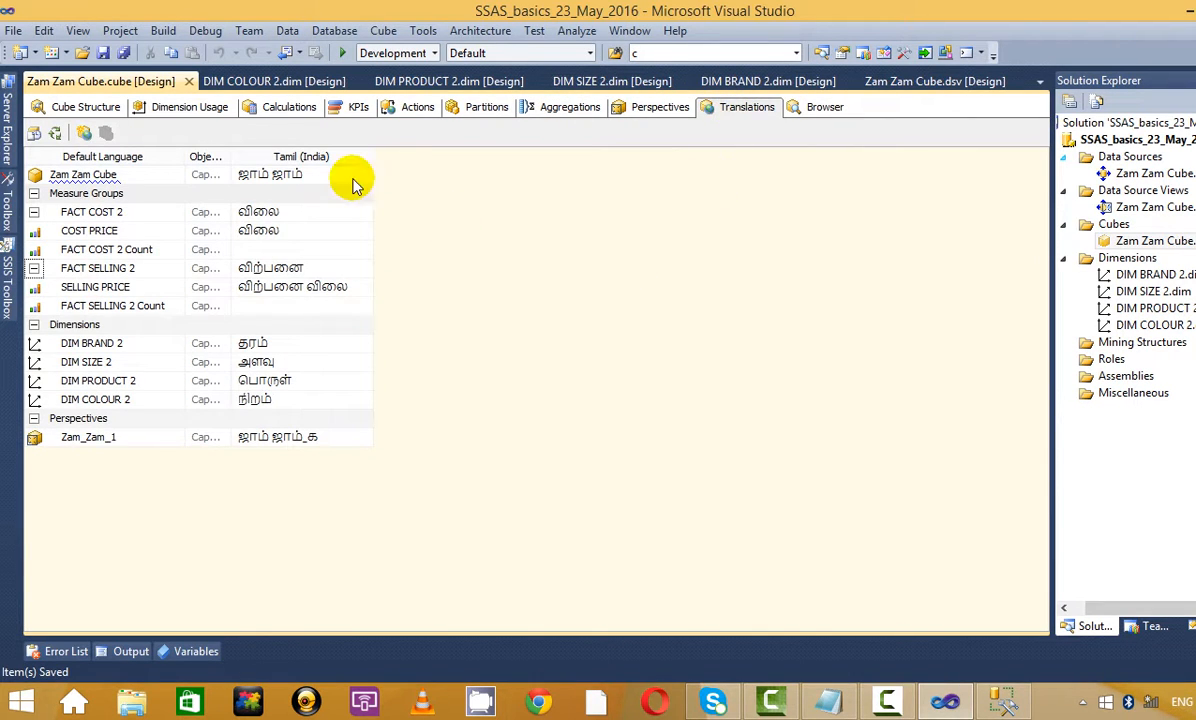
drag(428, 153, 430, 154)
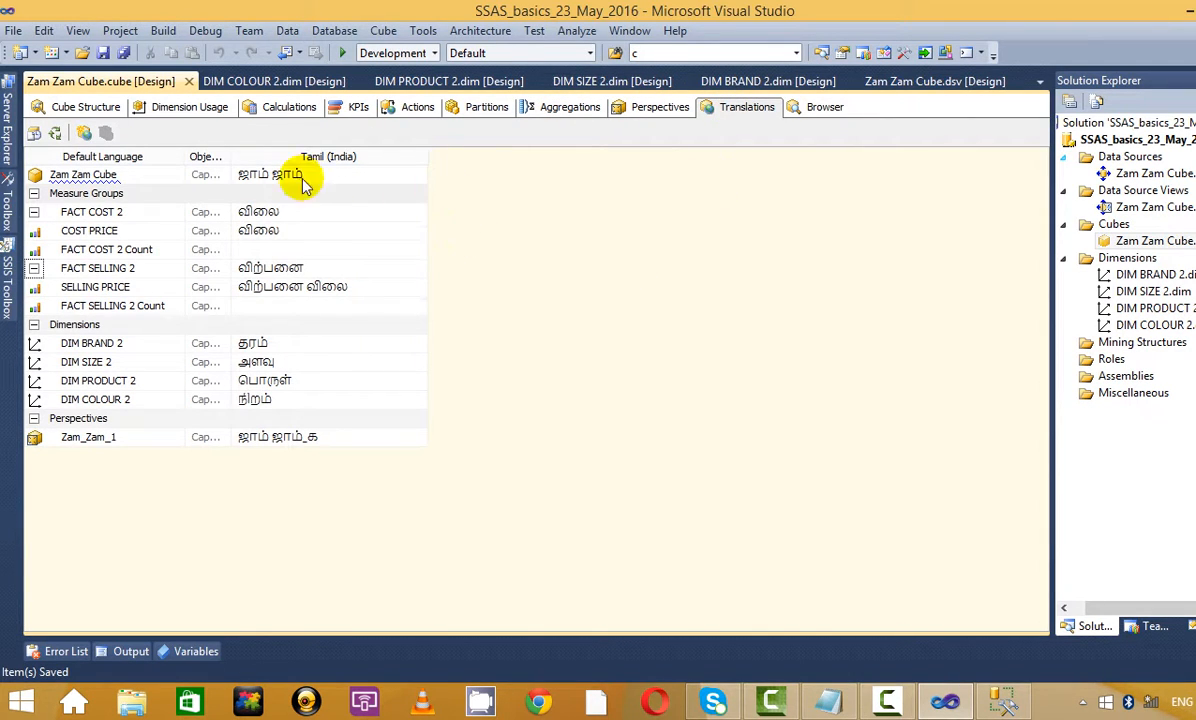
click(84, 135)
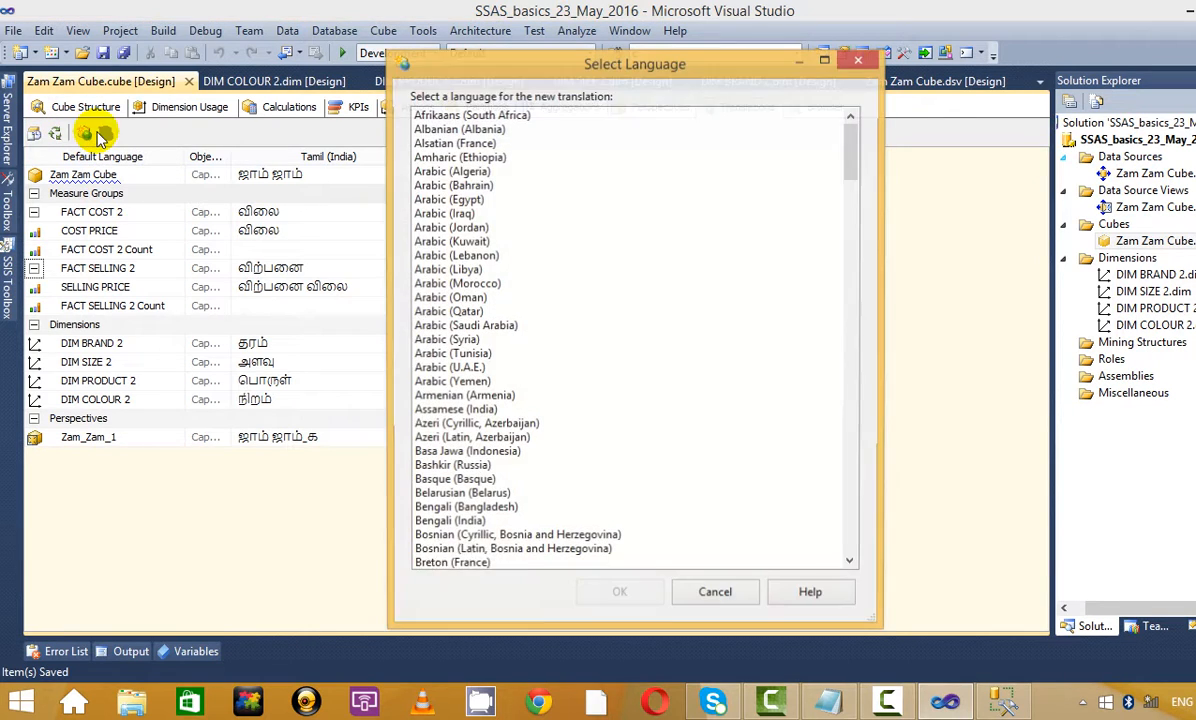
drag(851, 160, 835, 243)
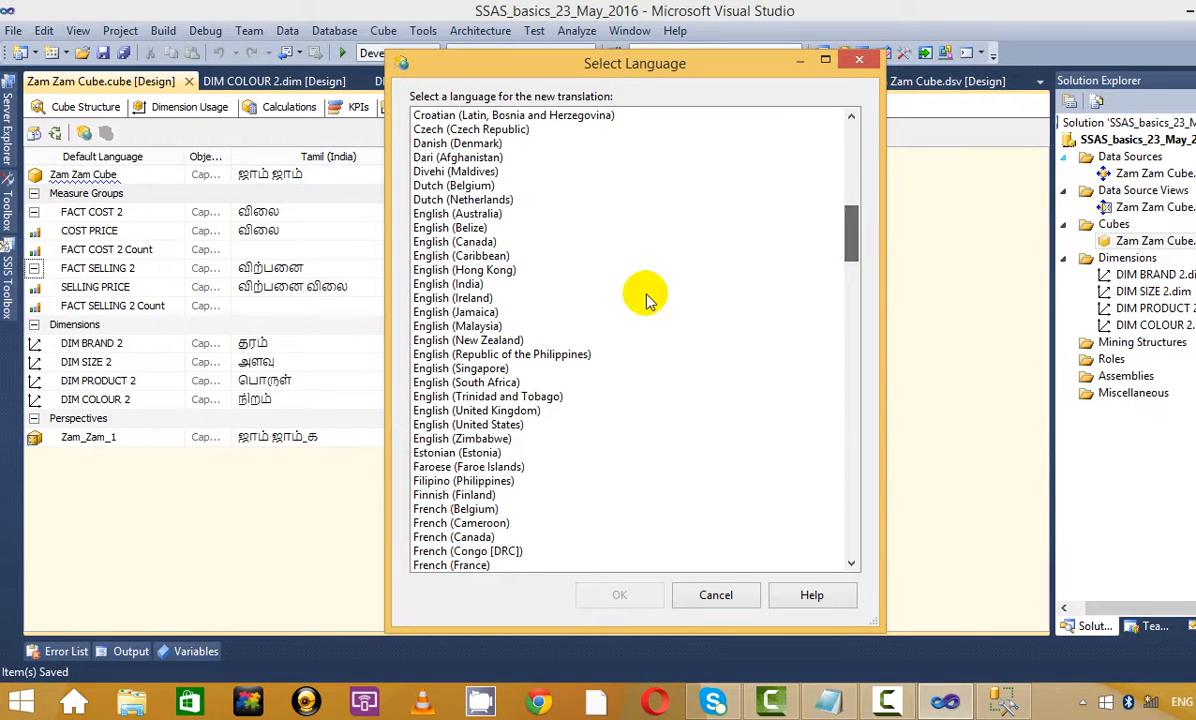
click(478, 243)
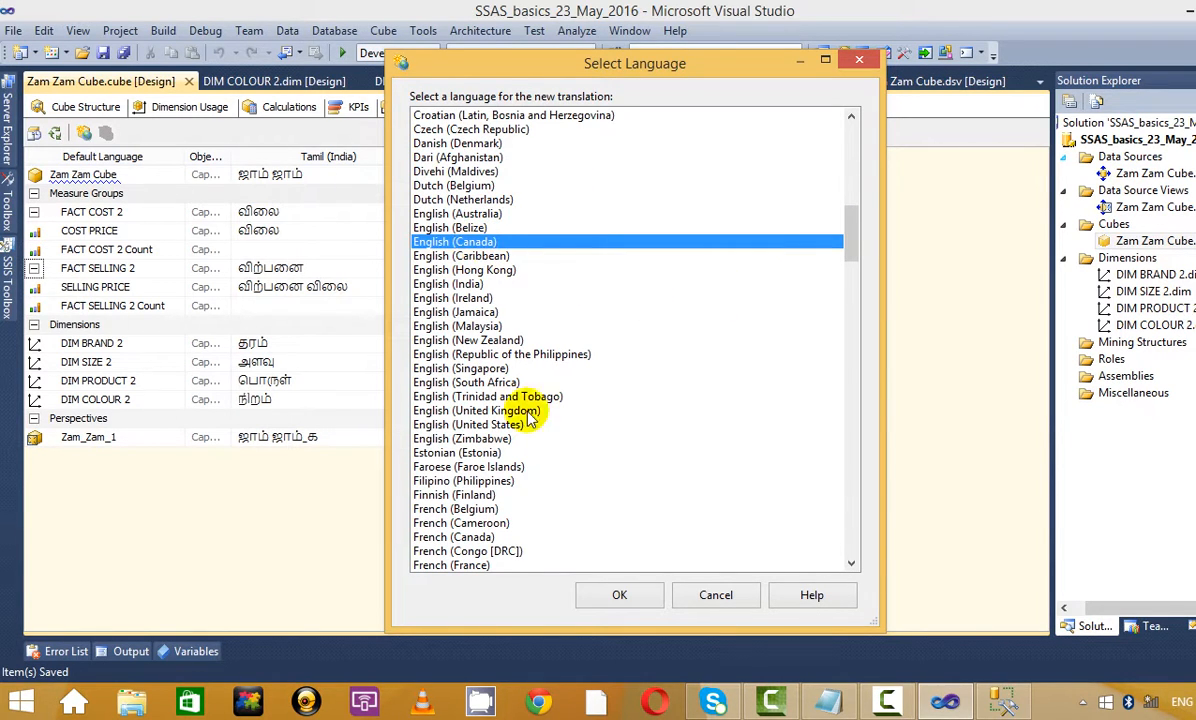
click(430, 352)
click(455, 284)
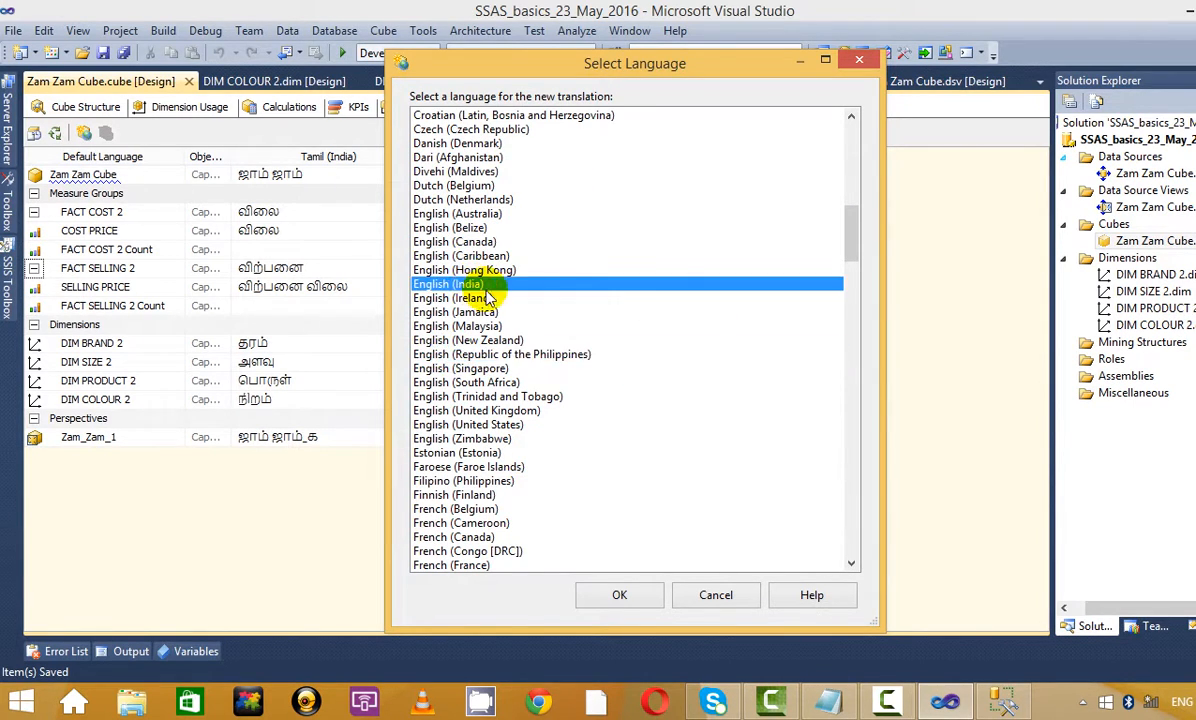
click(857, 61)
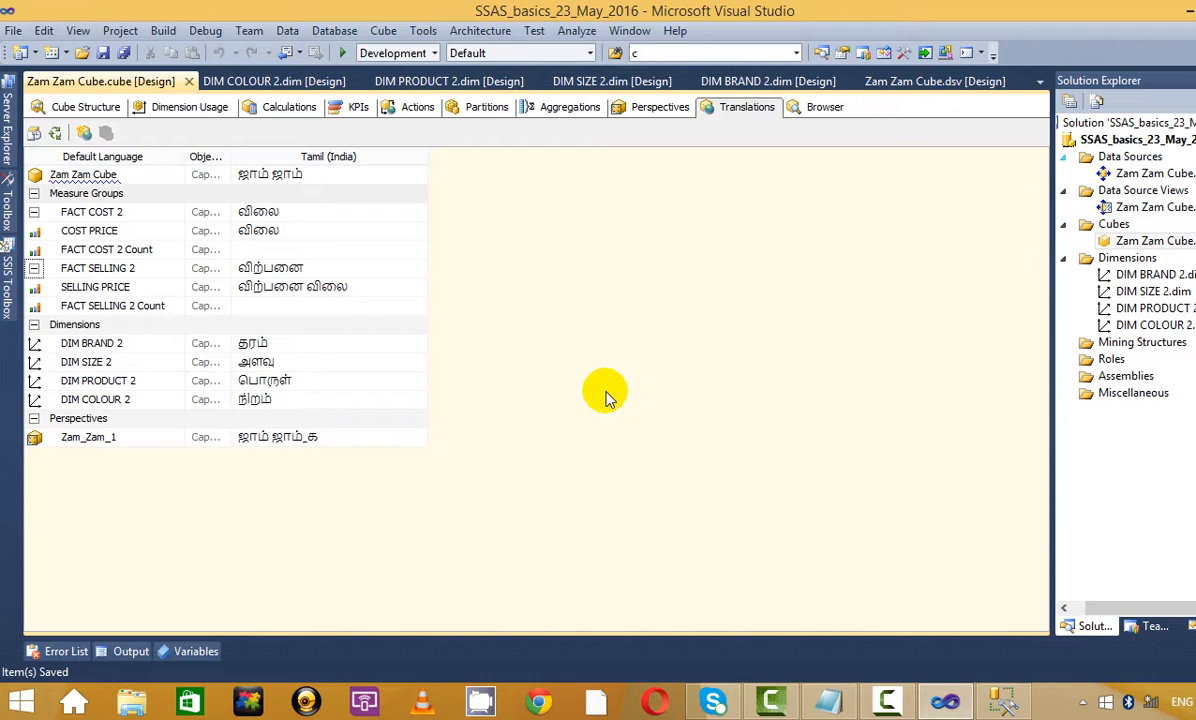
click(828, 700)
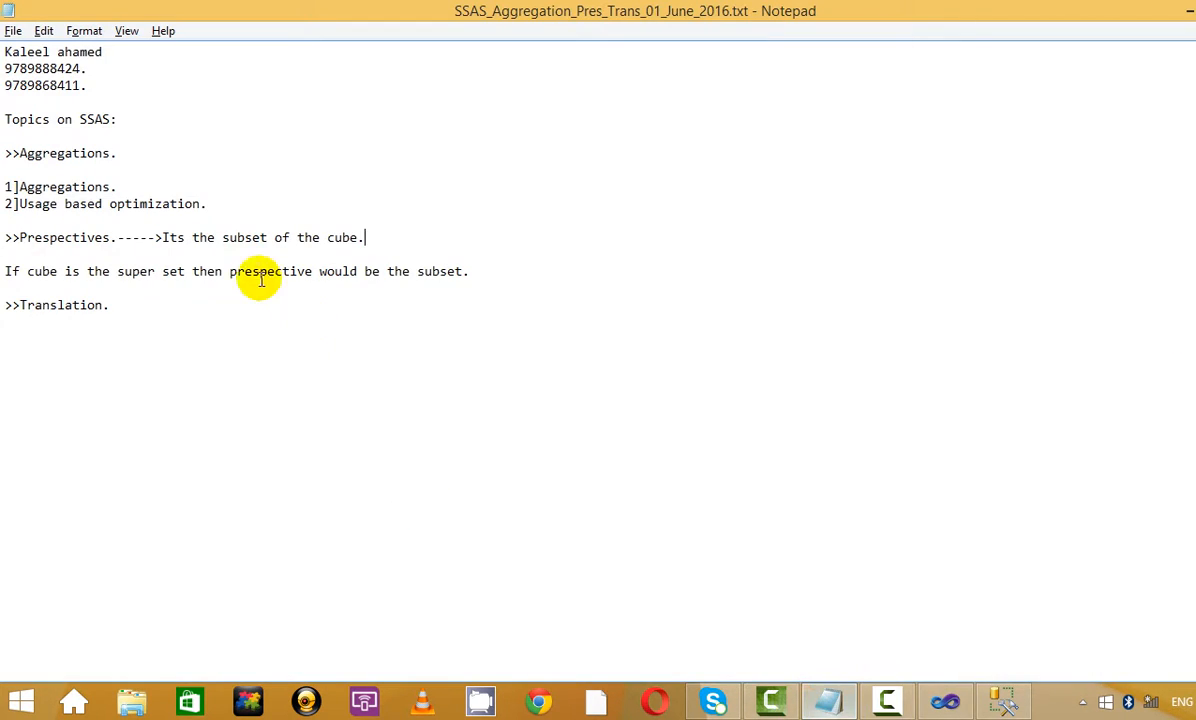
Append '-------->Naming conversion of the cube with diffrent Local Language.' after the Translation heading
click(213, 318)
click(213, 308)
text(---)
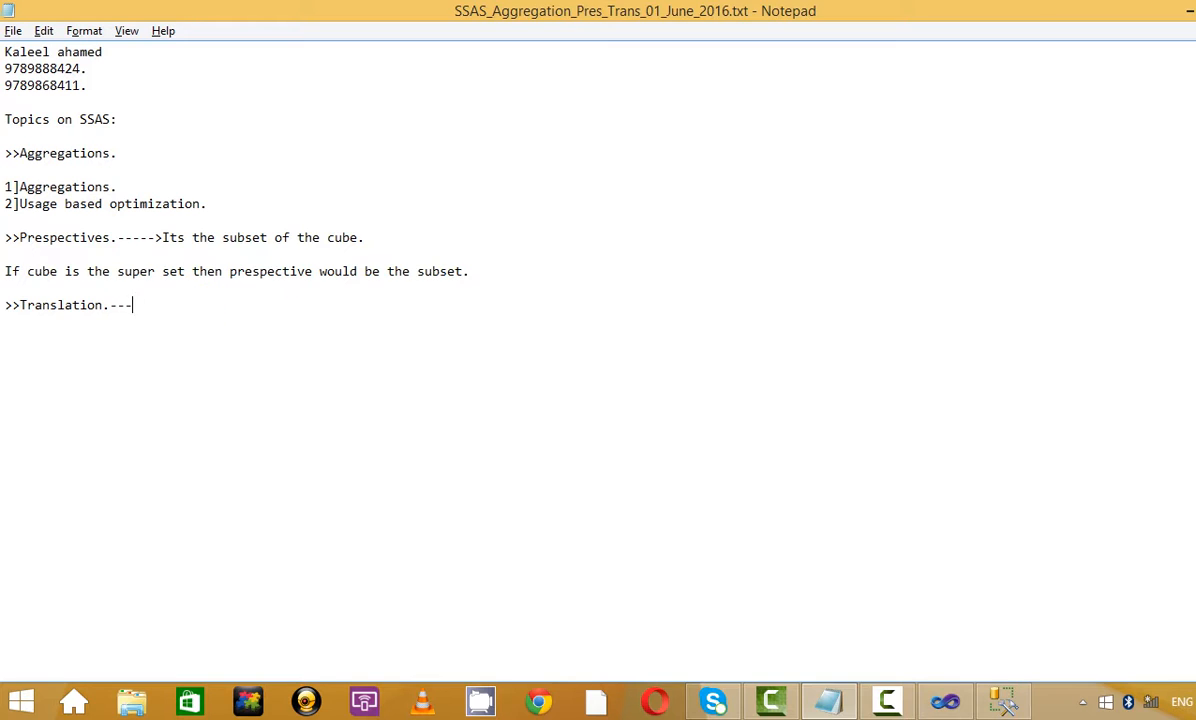
text(----->Naming conv)
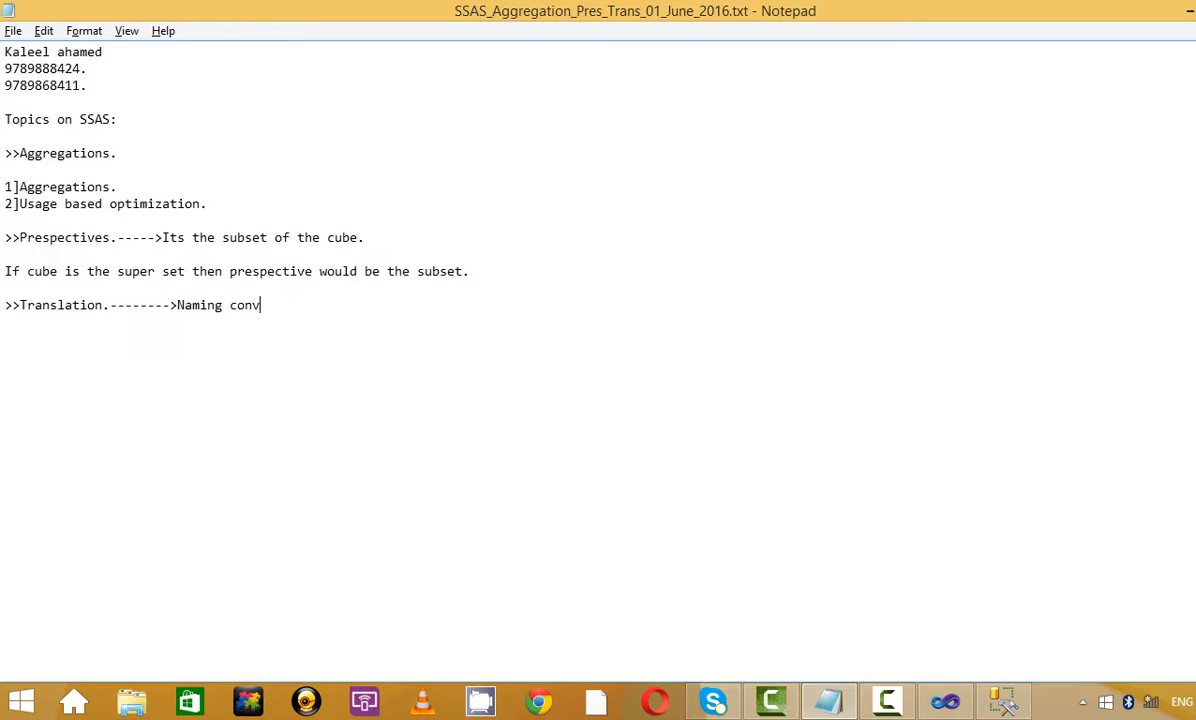
text(ersion of the cube)
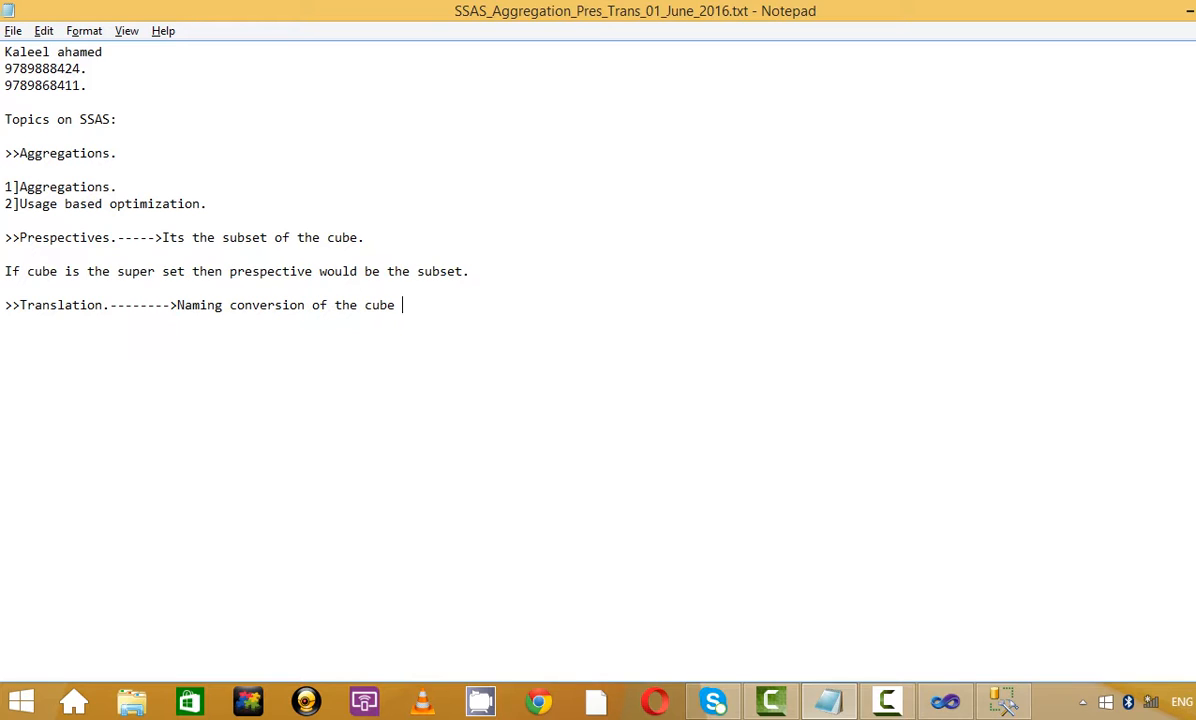
text( with f)
key(BackSpace)
text(diffrent la)
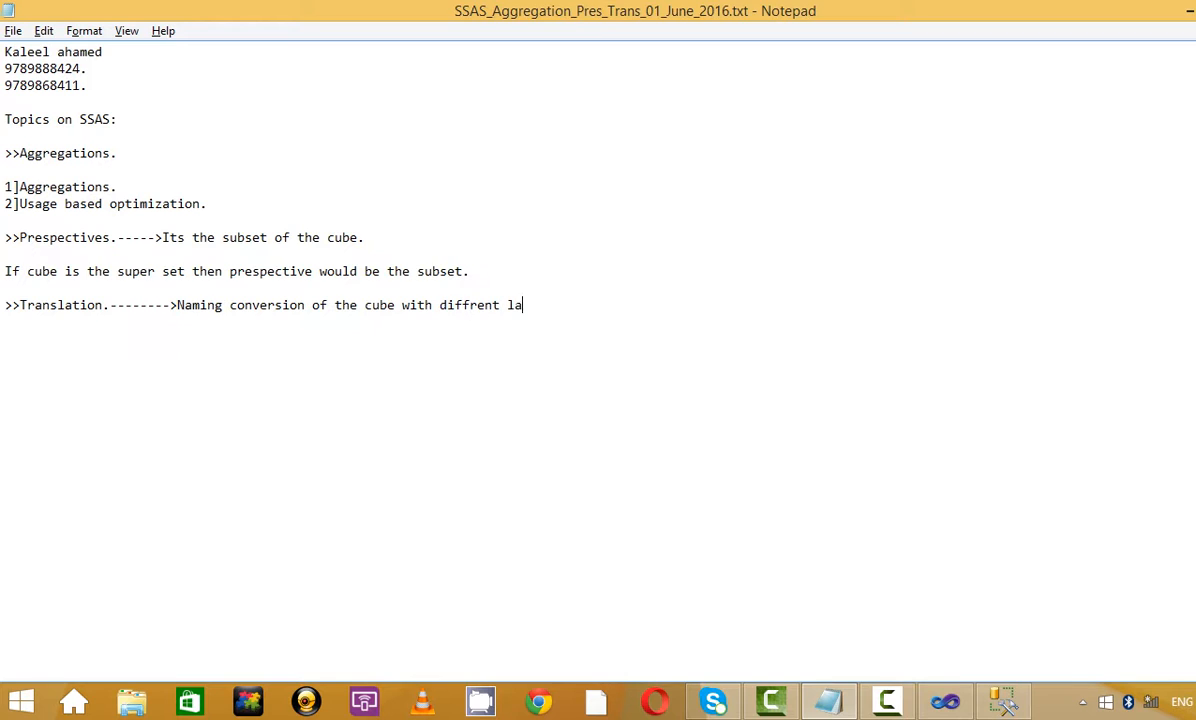
text(ugag)
key(BackSpace)
key(BackSpace)
key(BackSpace)
key(BackSpace)
key(BackSpace)
key(BackSpace)
text(Lau)
key(BackSpace)
key(BackSpace)
key(BackSpace)
text(Local Language.)
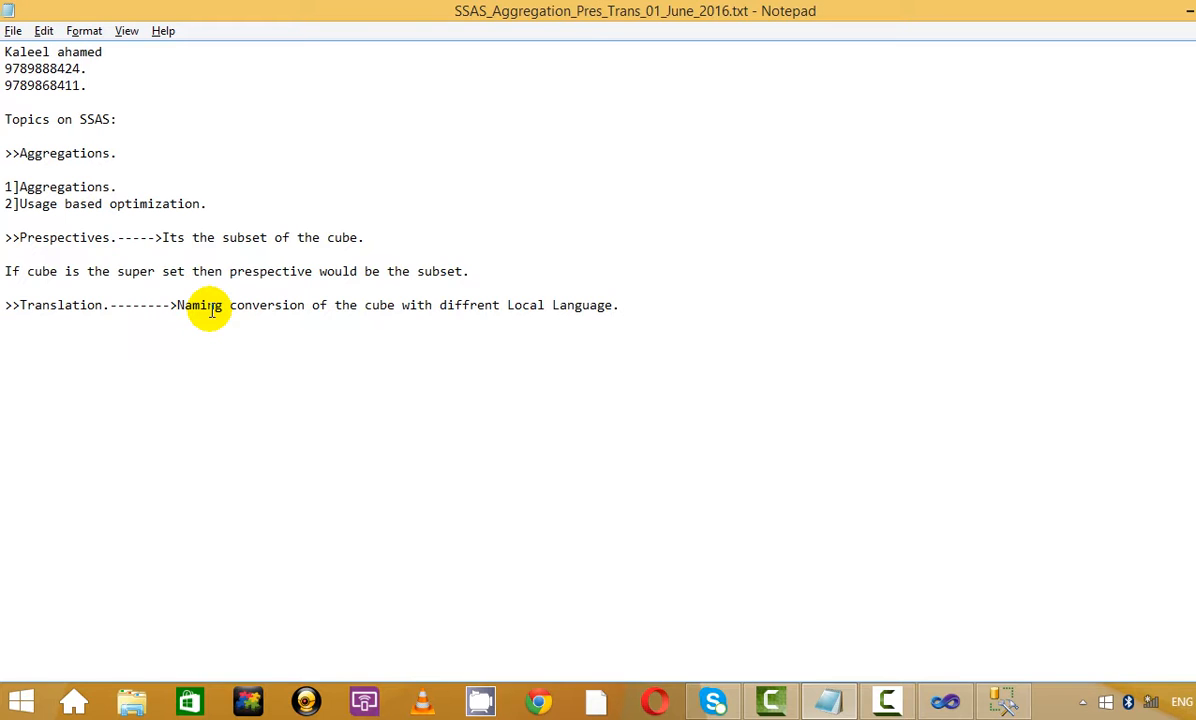
Switch from Notepad back to the Visual Studio cube designer
click(886, 700)
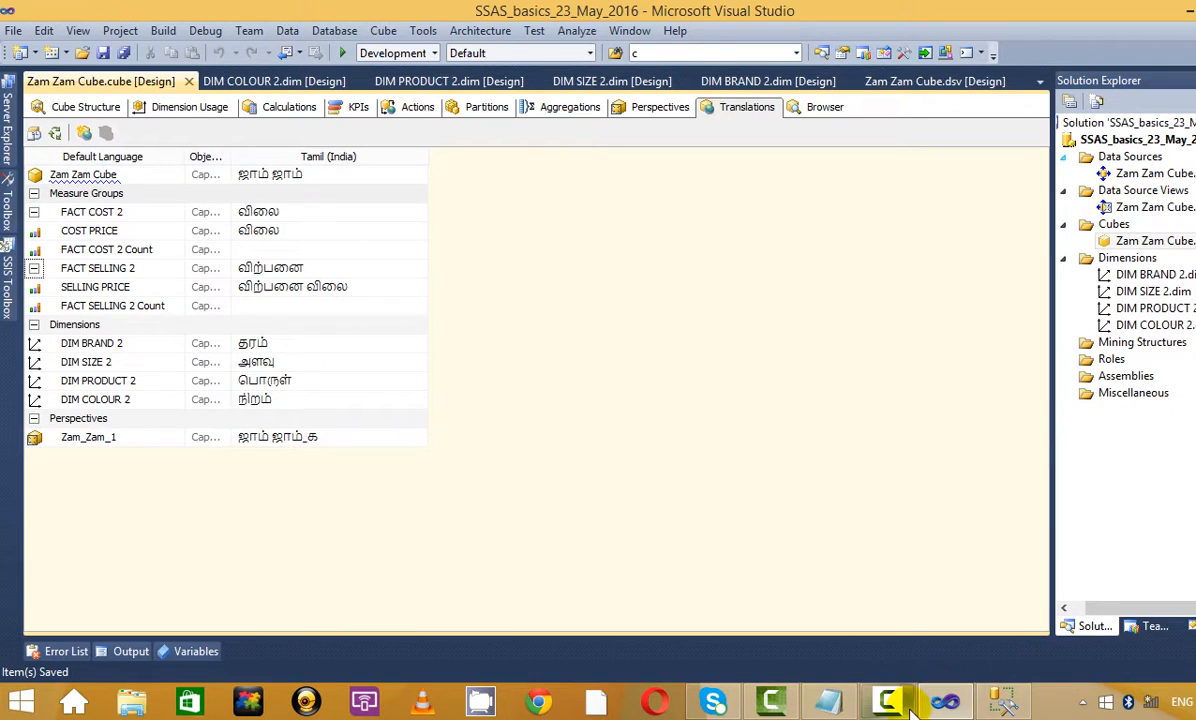
click(946, 700)
click(1004, 700)
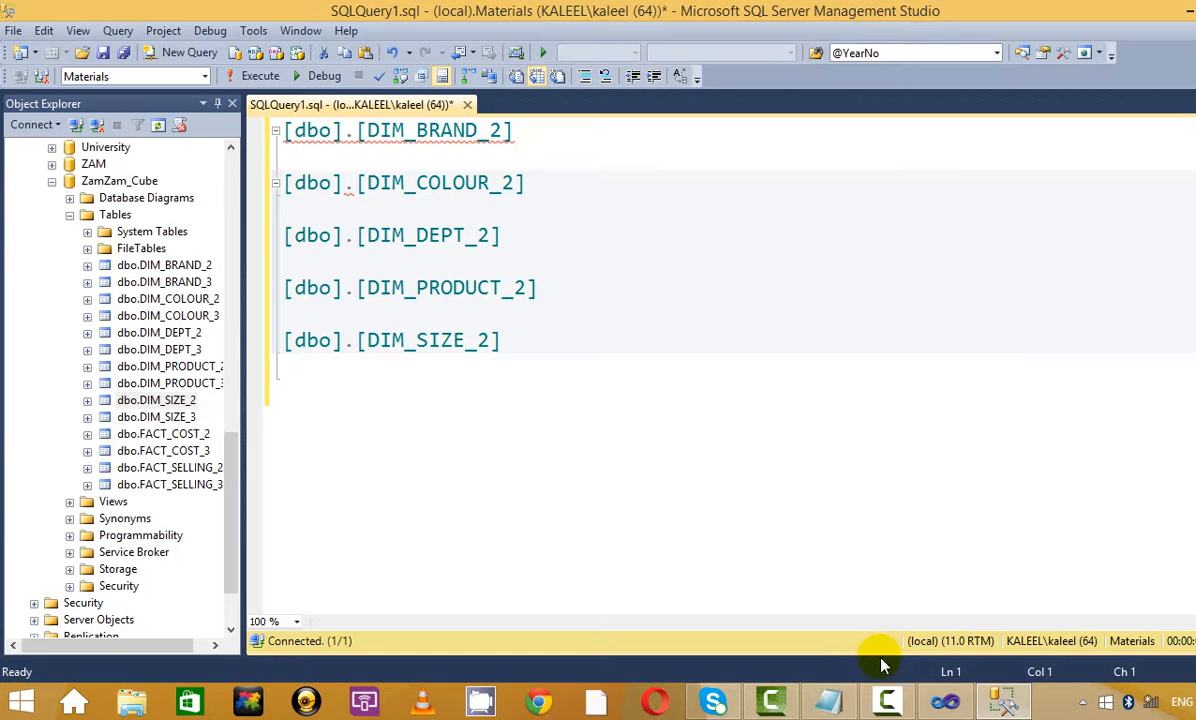
click(886, 700)
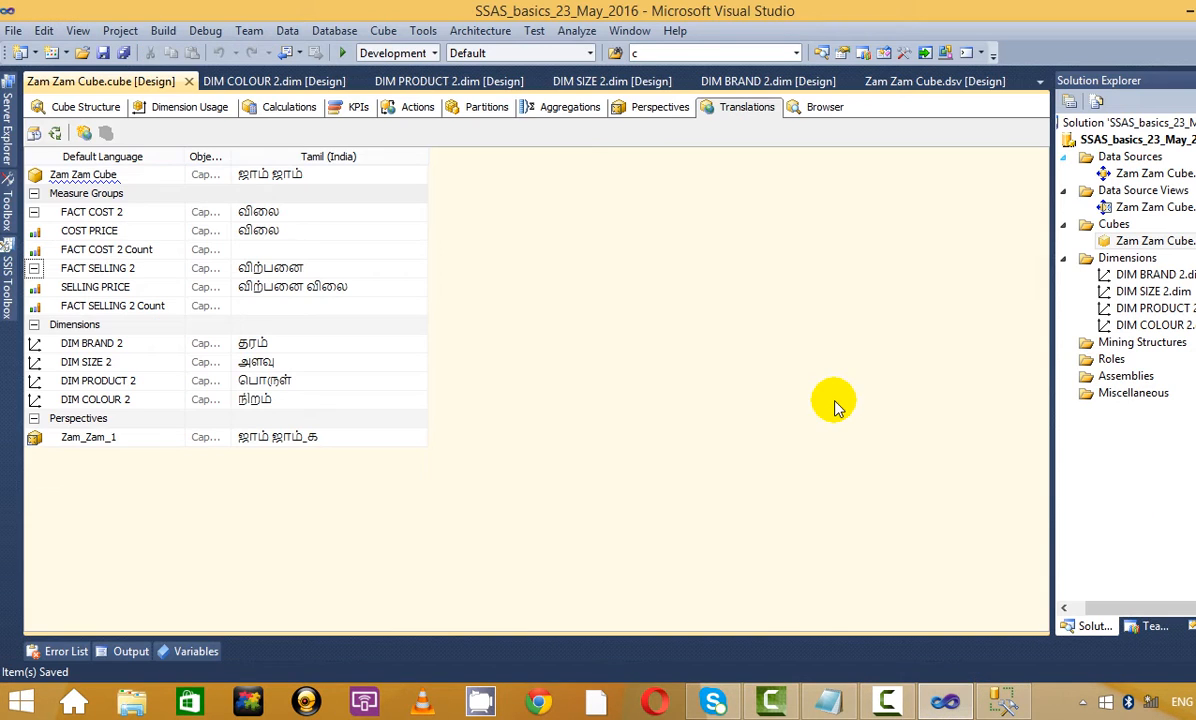
Show the cube's Aggregations tab with FACT COST 2 and FACT SELLING 2, then return to the Notepad notes
click(572, 107)
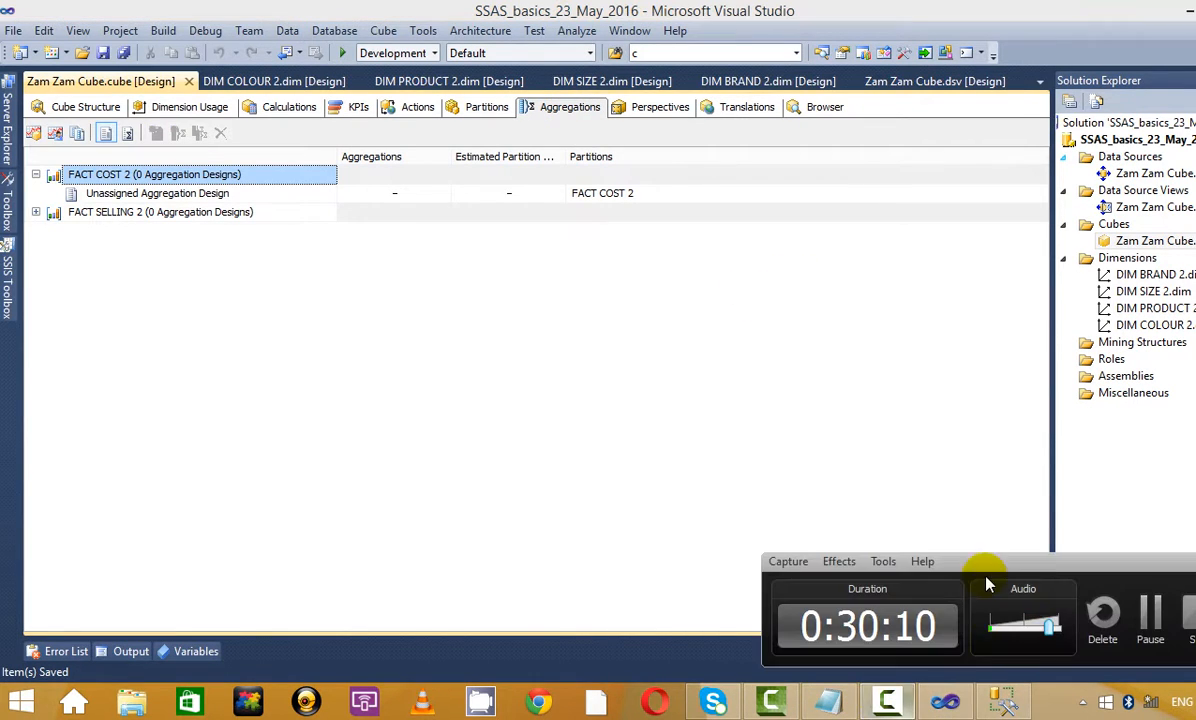
click(1150, 612)
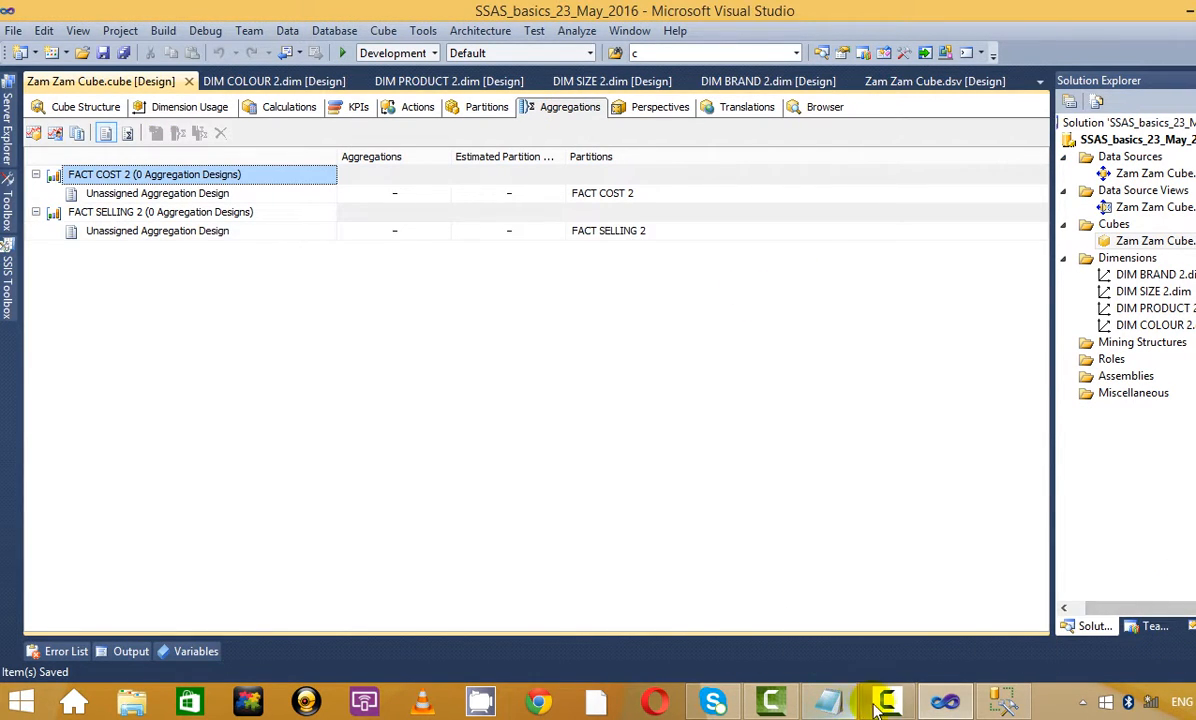
click(876, 708)
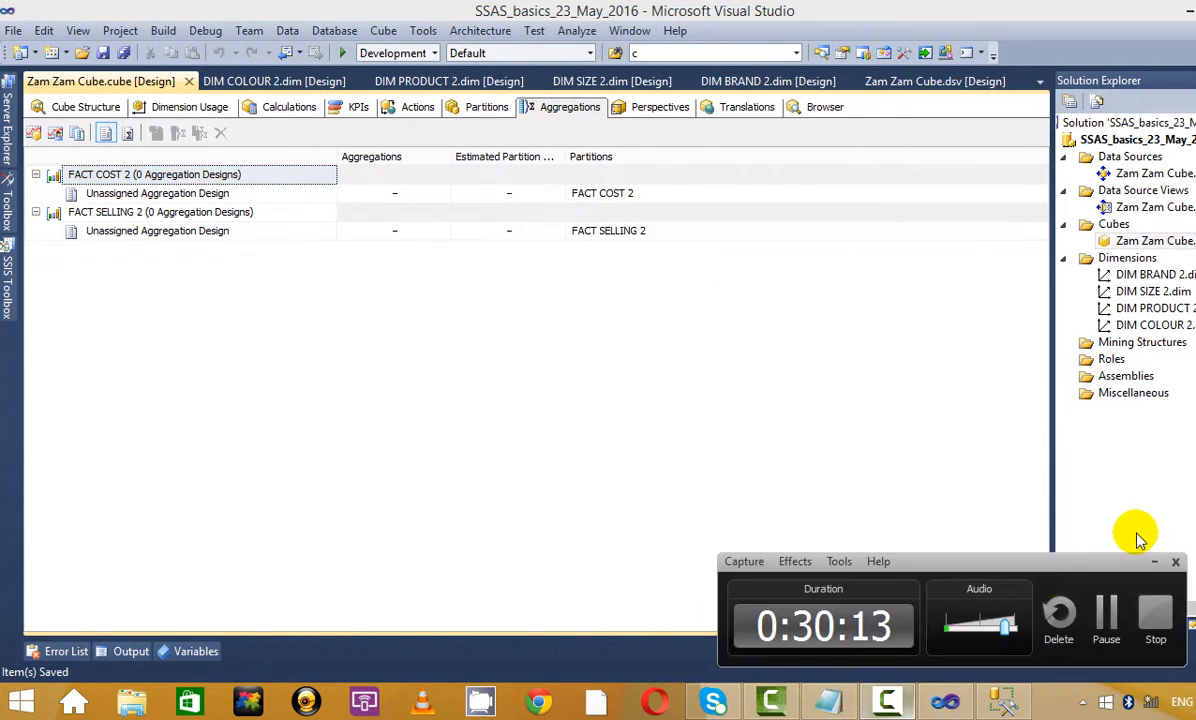
click(1149, 566)
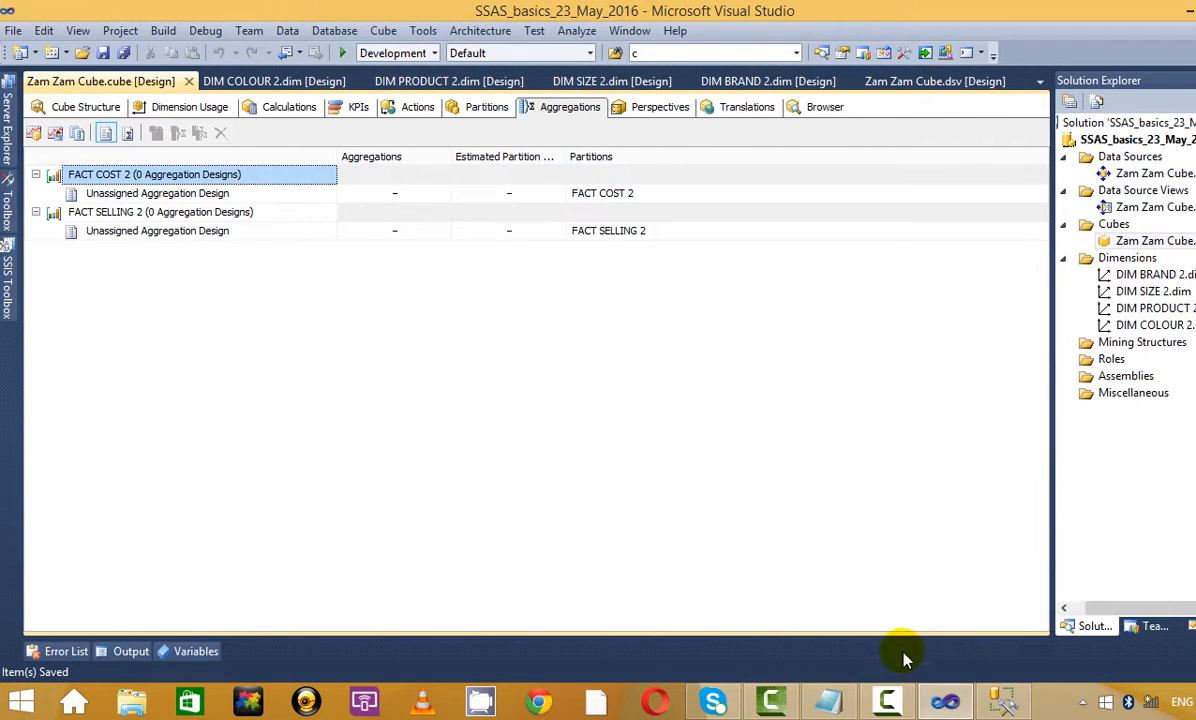
click(828, 702)
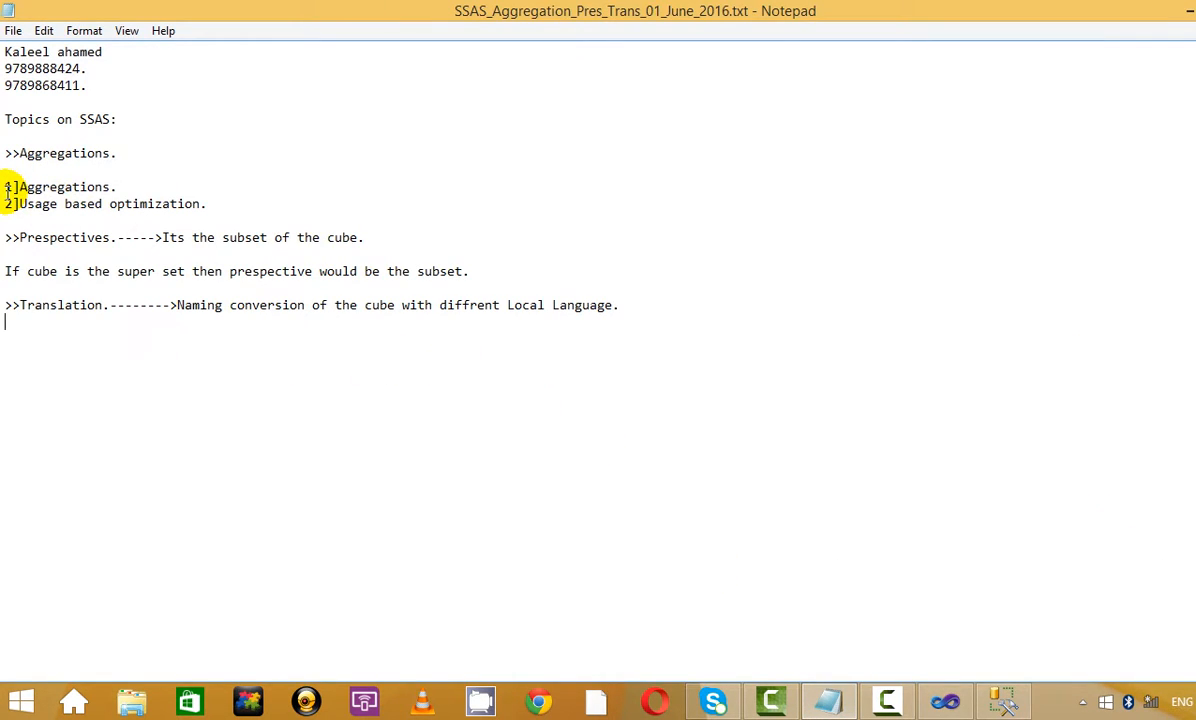
Highlight the Aggregations and Usage based optimization topics in the notes, then check the Visual Studio aggregations designer
drag(8, 187, 120, 187)
click(120, 187)
drag(212, 206, 68, 208)
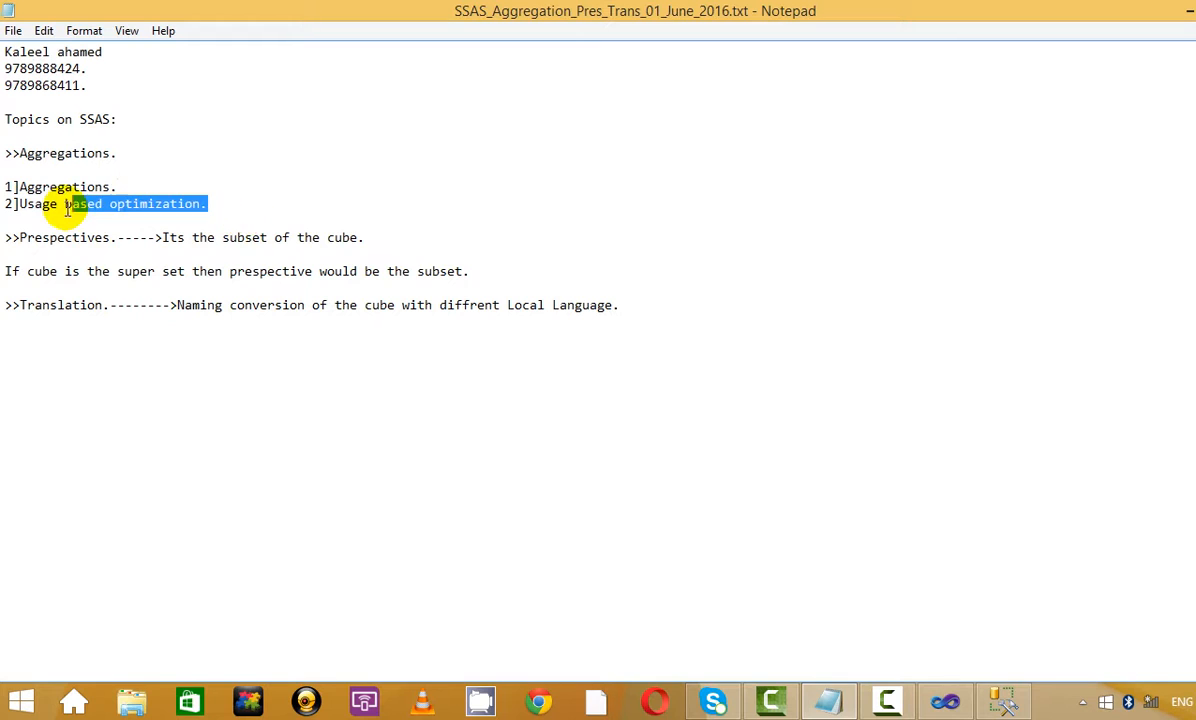
click(218, 204)
click(1187, 9)
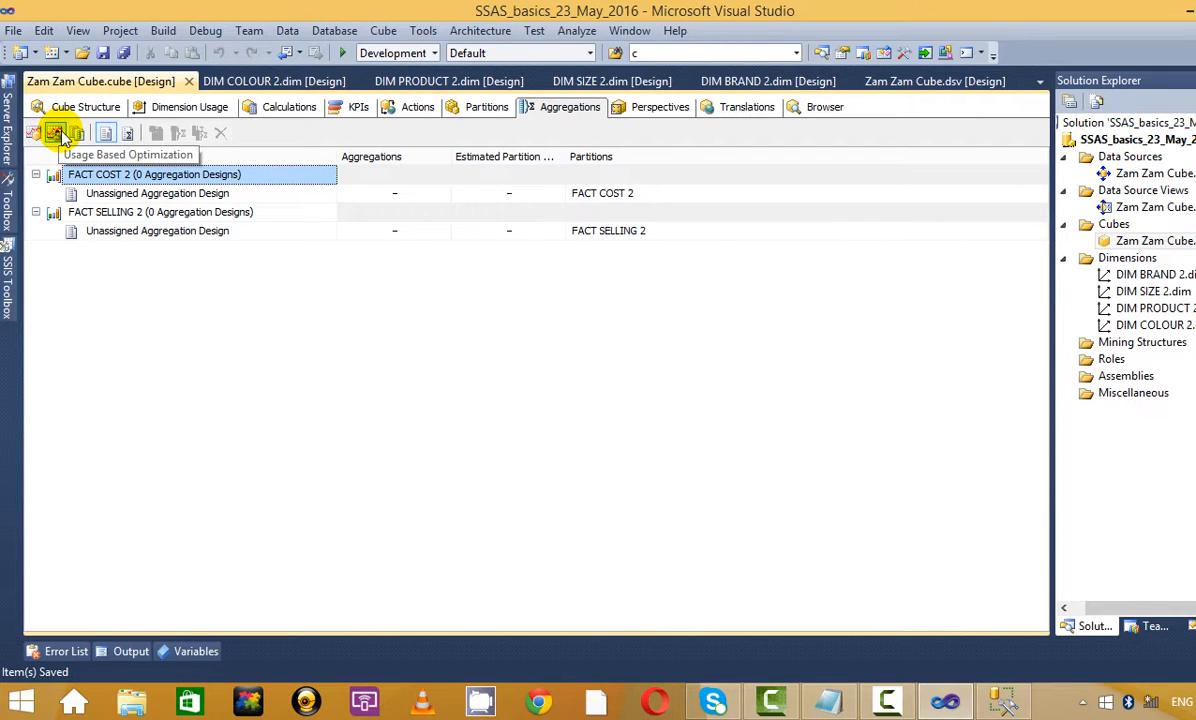
key(alt+Tab)
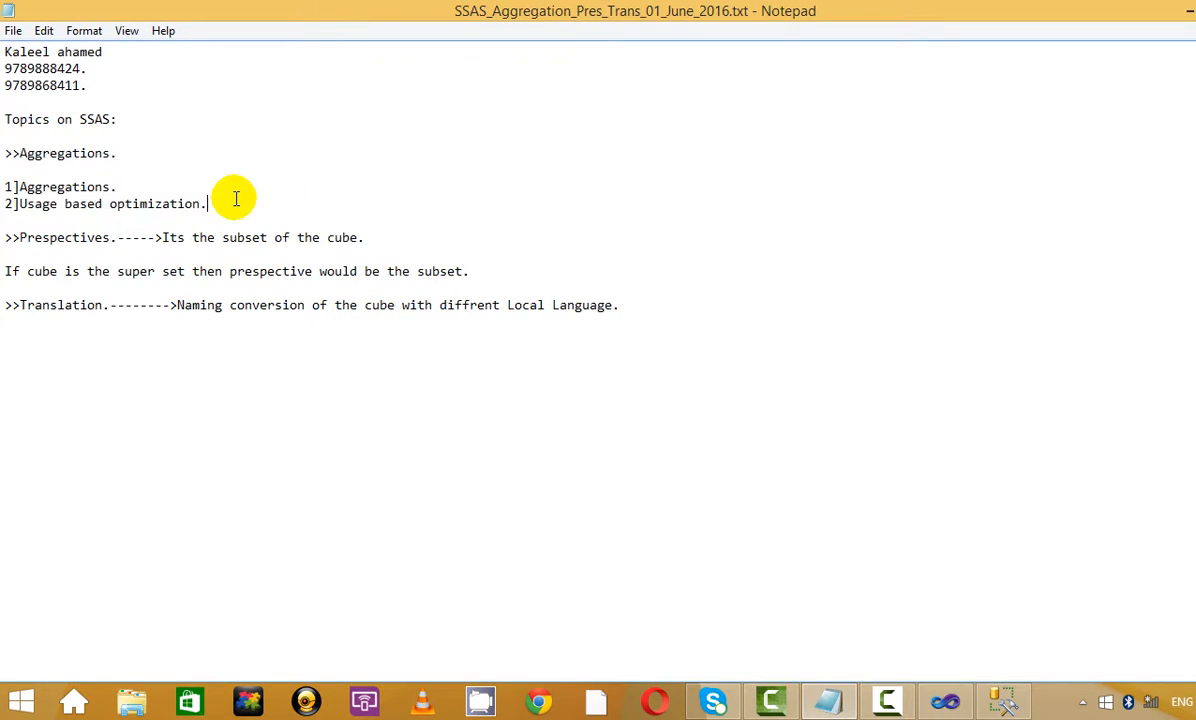
key(alt+Tab)
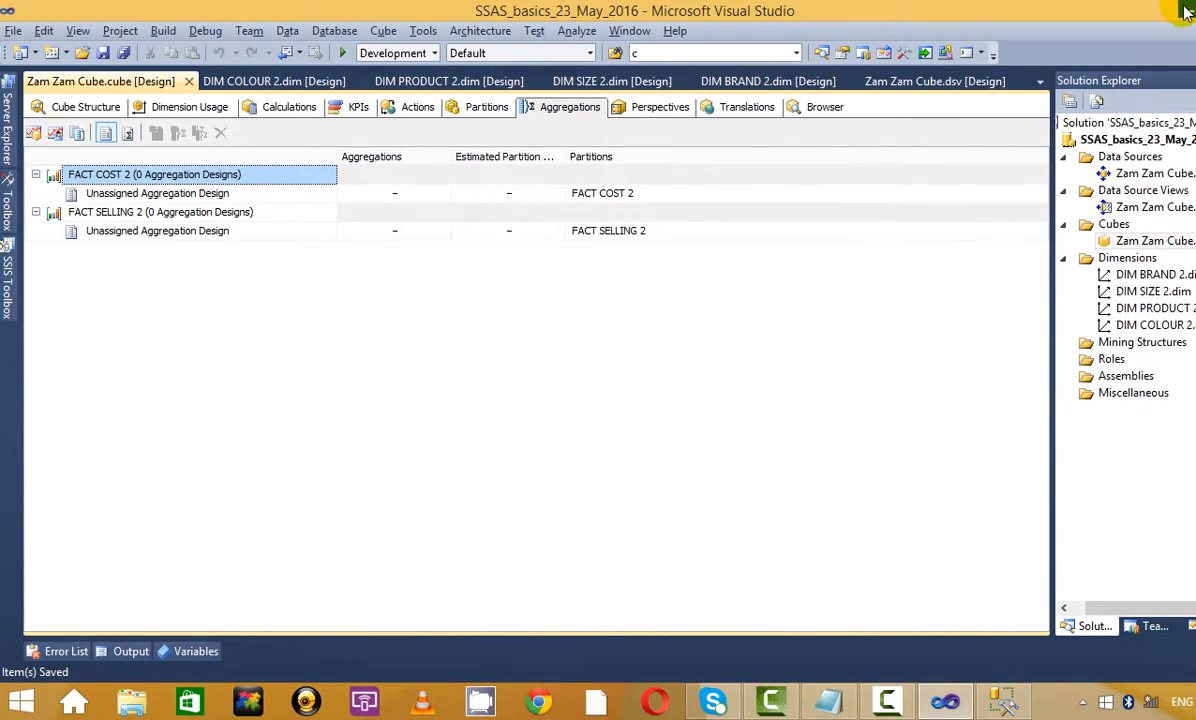
click(1103, 14)
Browse via This PC into the KALEEL folder on the KALEEL (H:) drive
click(21, 704)
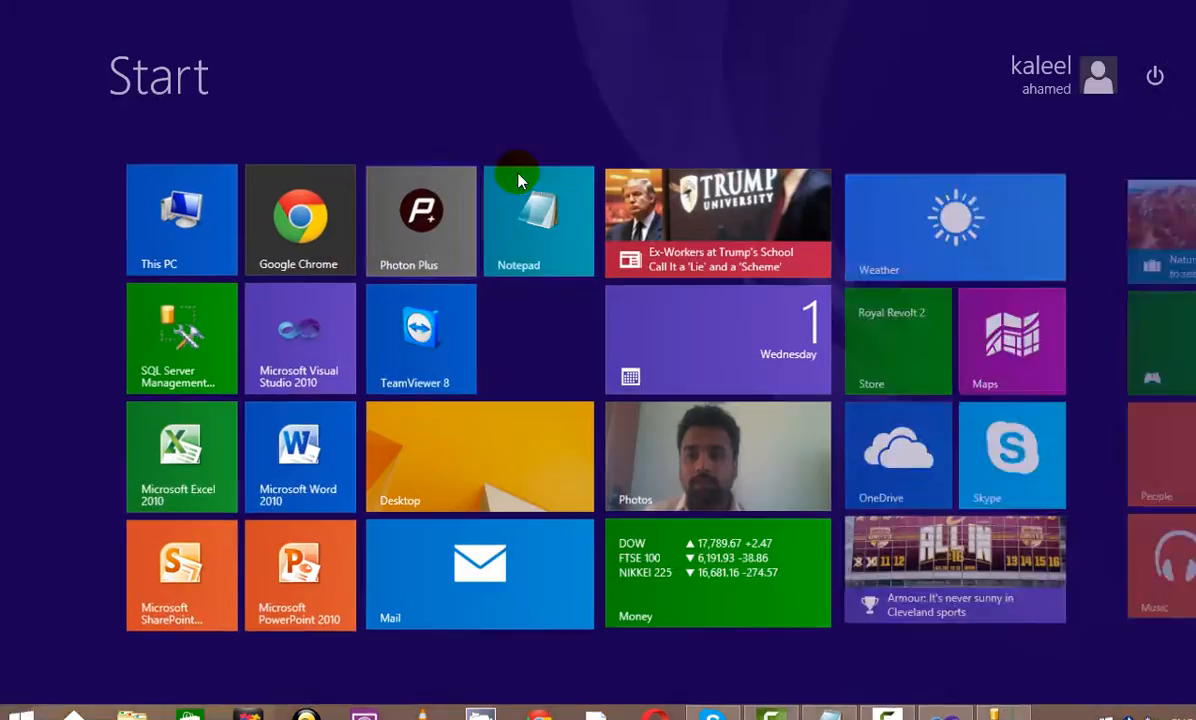
click(467, 459)
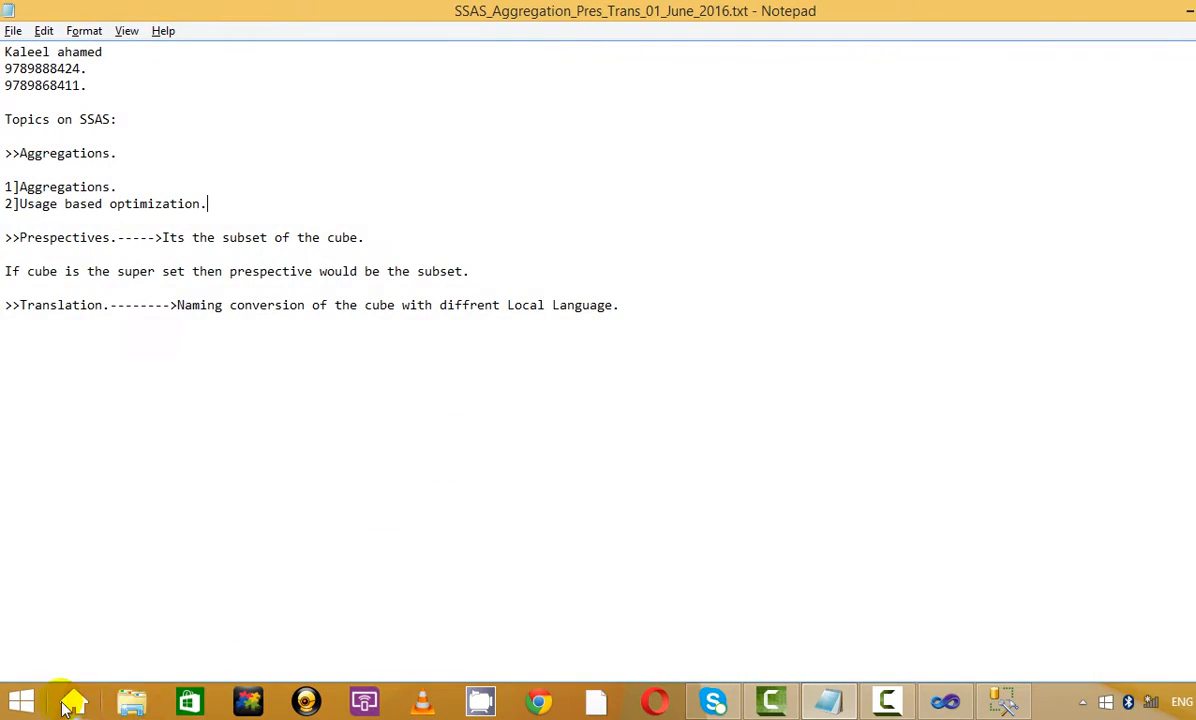
click(18, 704)
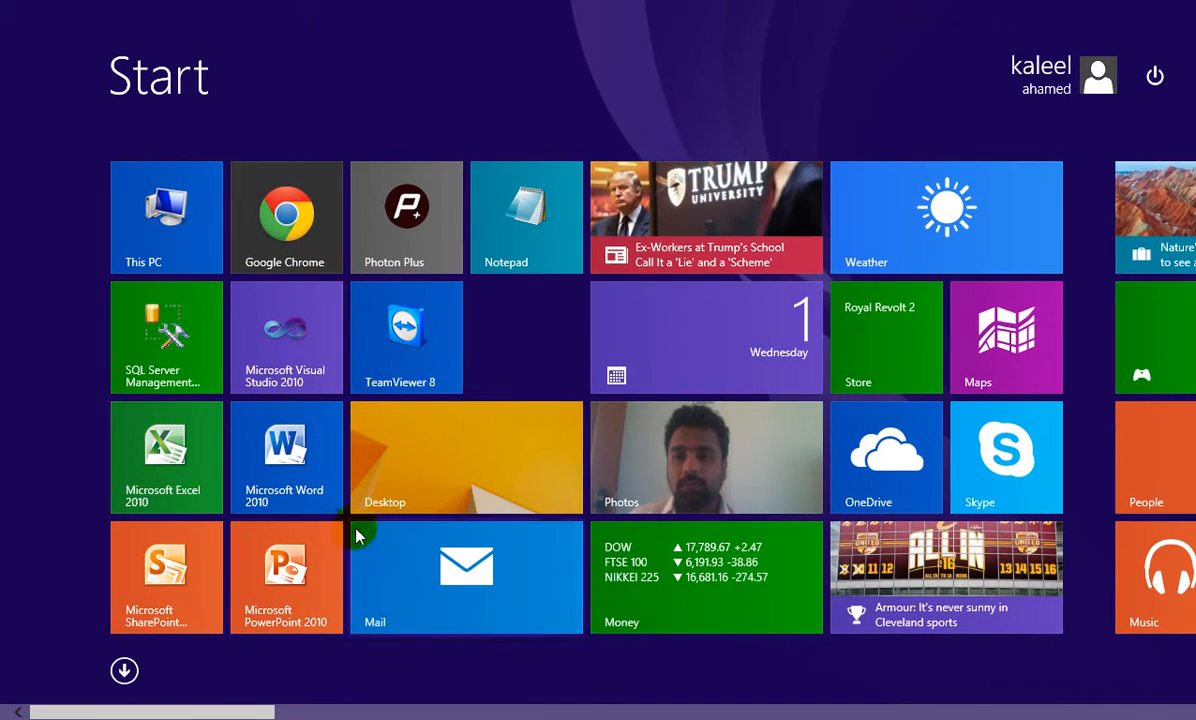
mouse_move(147, 708)
mouse_down()
mouse_move(215, 712)
mouse_move(147, 712)
mouse_up()
click(124, 249)
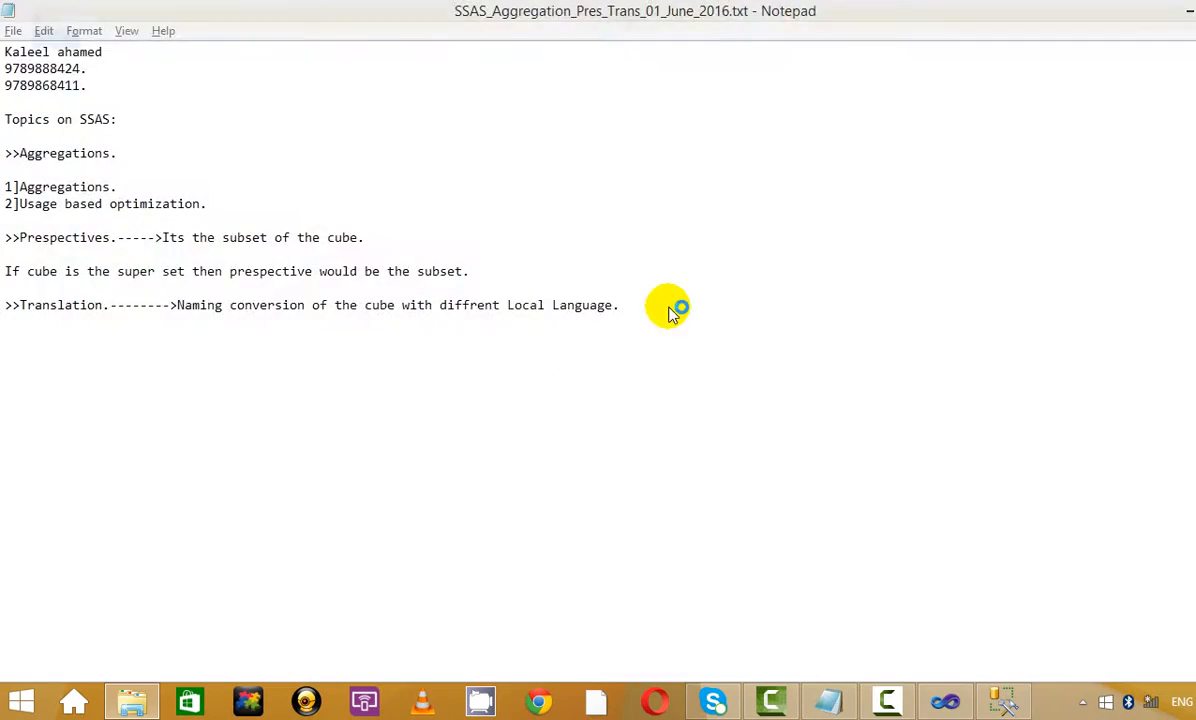
click(305, 413)
double_click(305, 413)
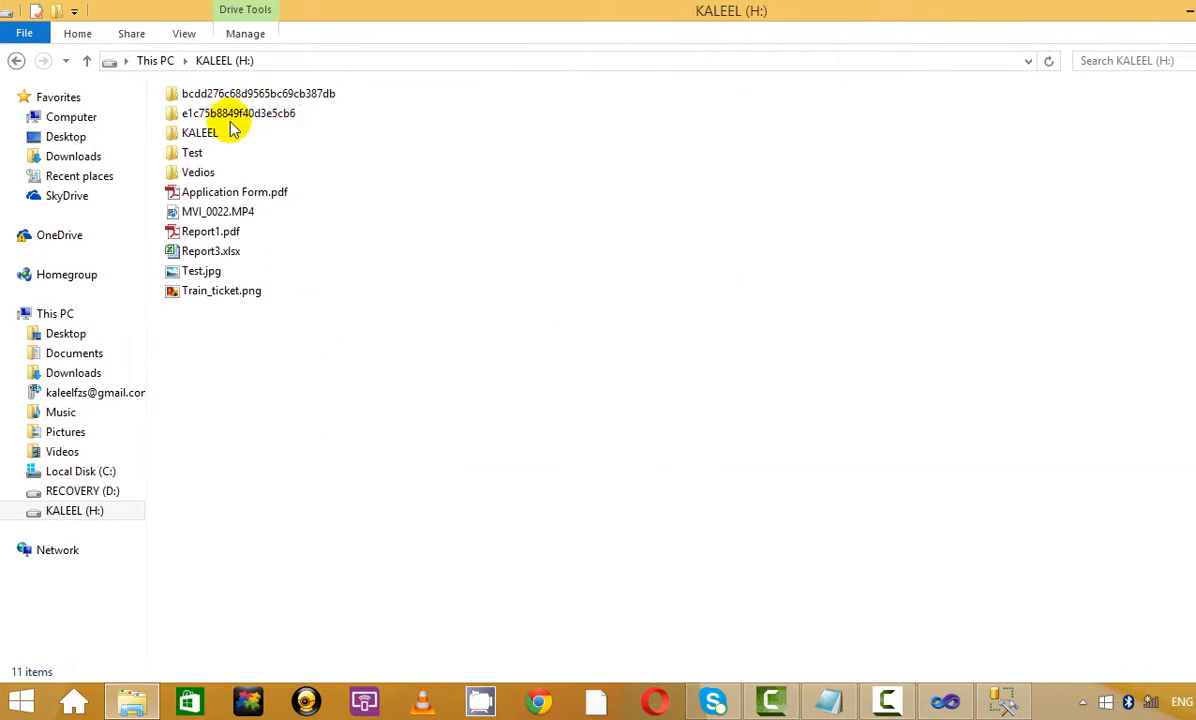
double_click(202, 134)
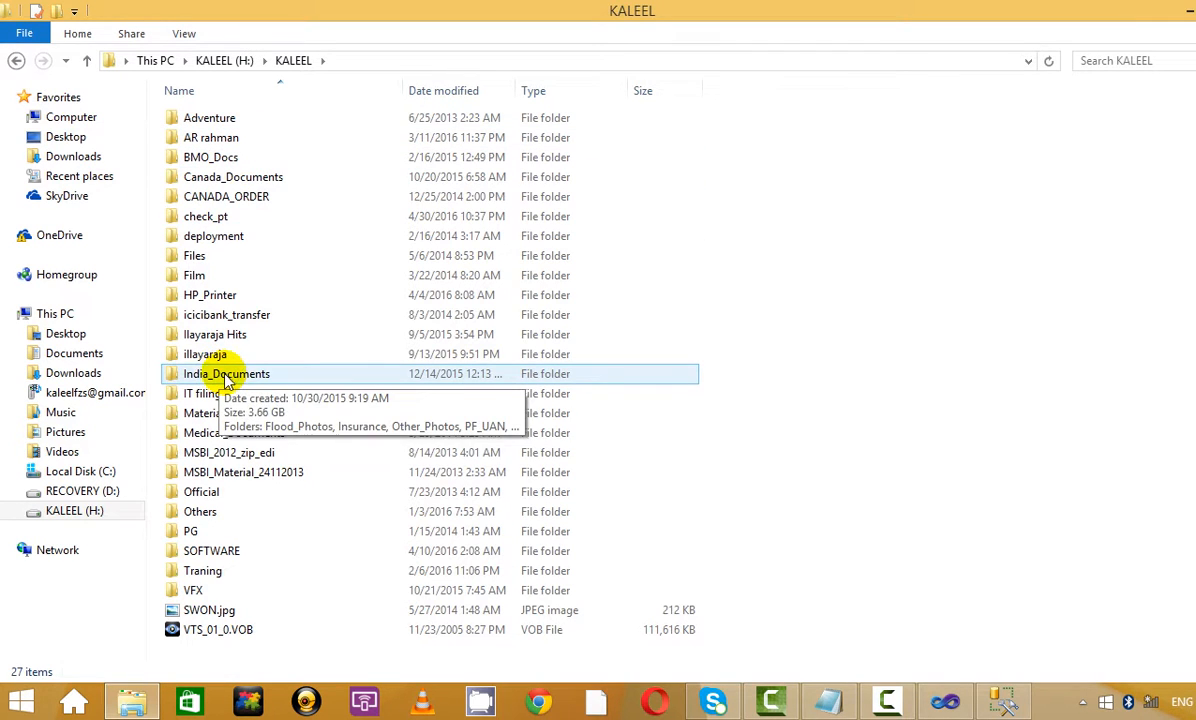
Go back from the taskbar to the SSAS notes in Notepad
click(908, 705)
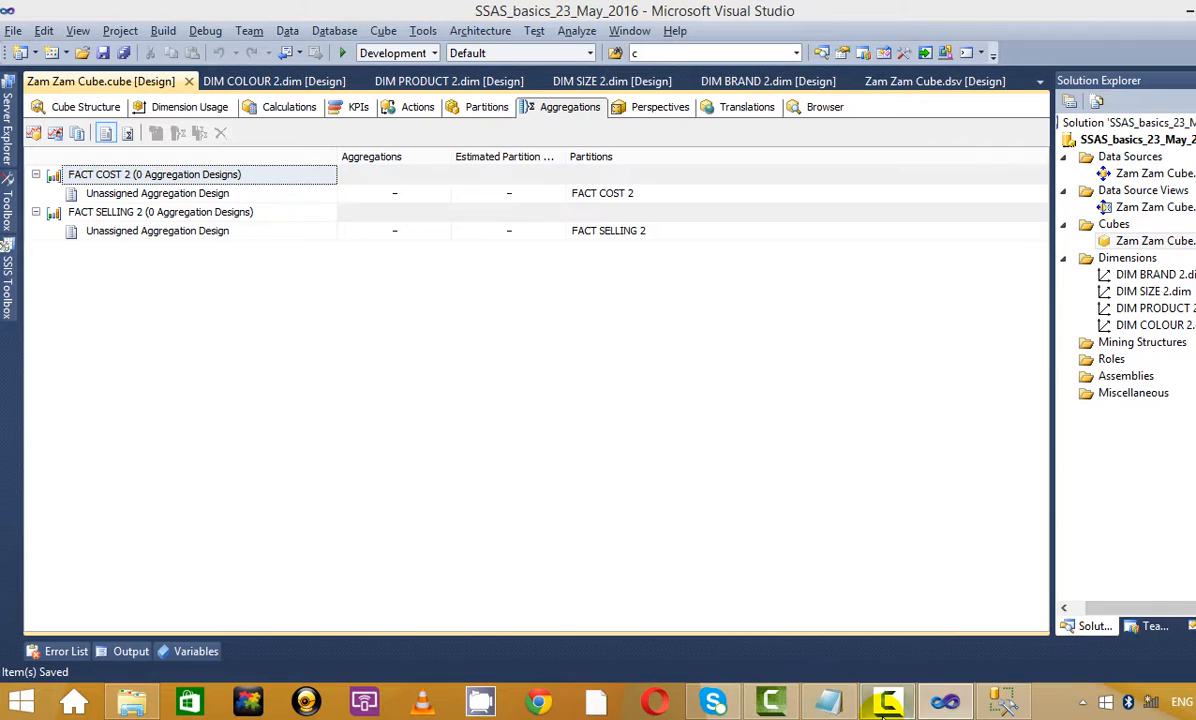
click(885, 705)
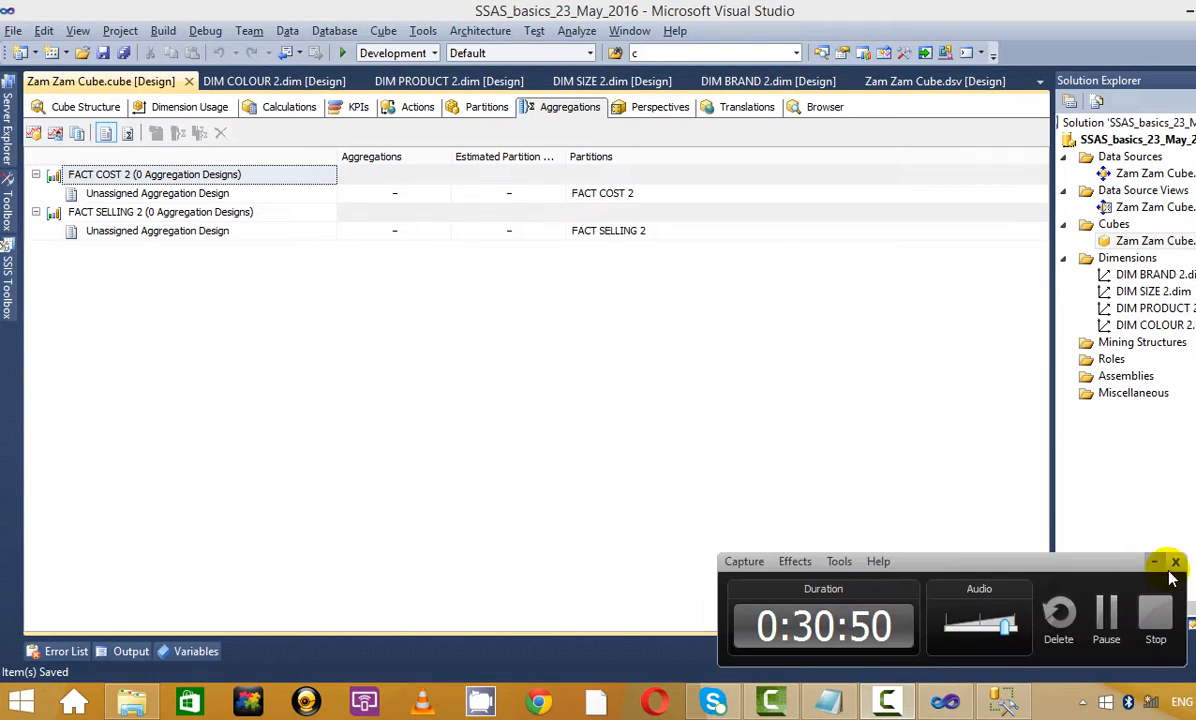
click(1165, 561)
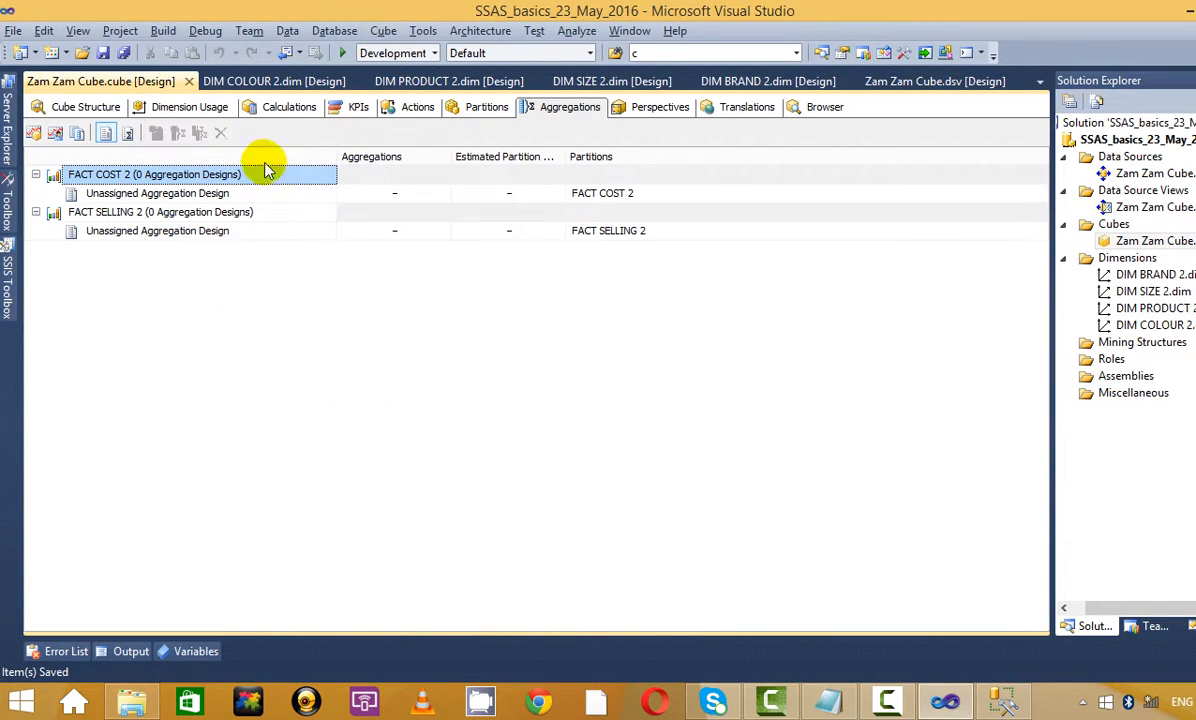
click(826, 702)
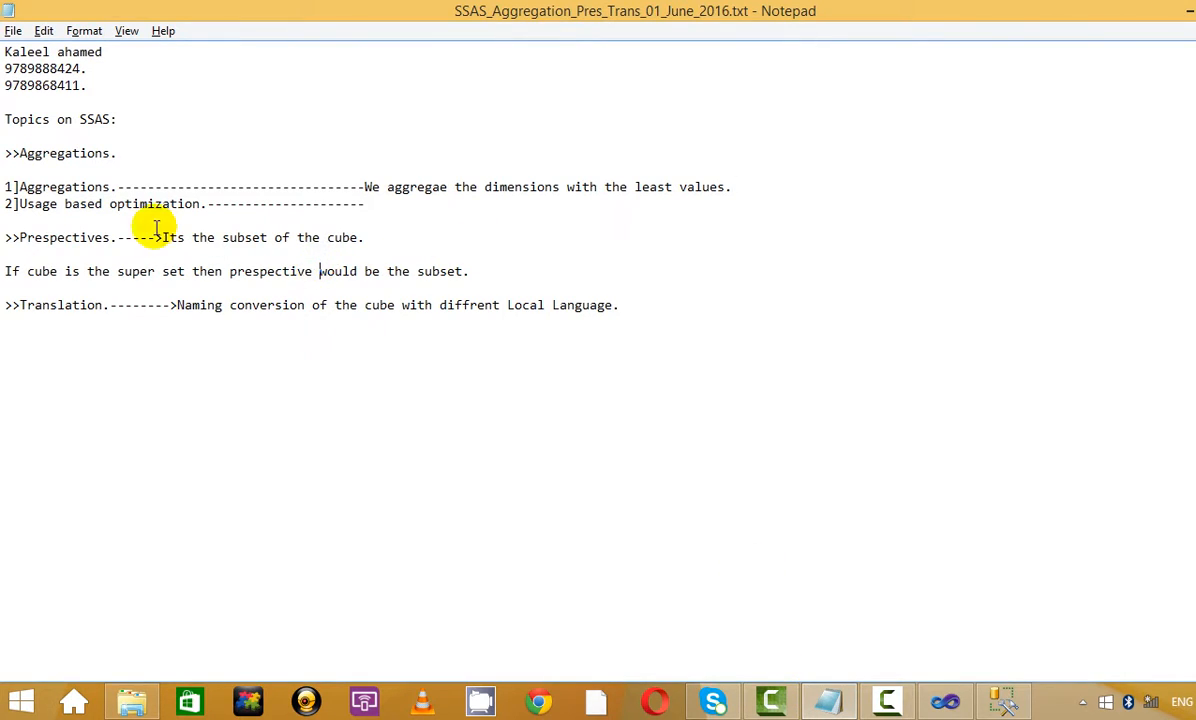
Mark the note 'We aggregae the dimensions with the least values.' and compare it with Visual Studio
drag(365, 187, 769, 180)
click(800, 183)
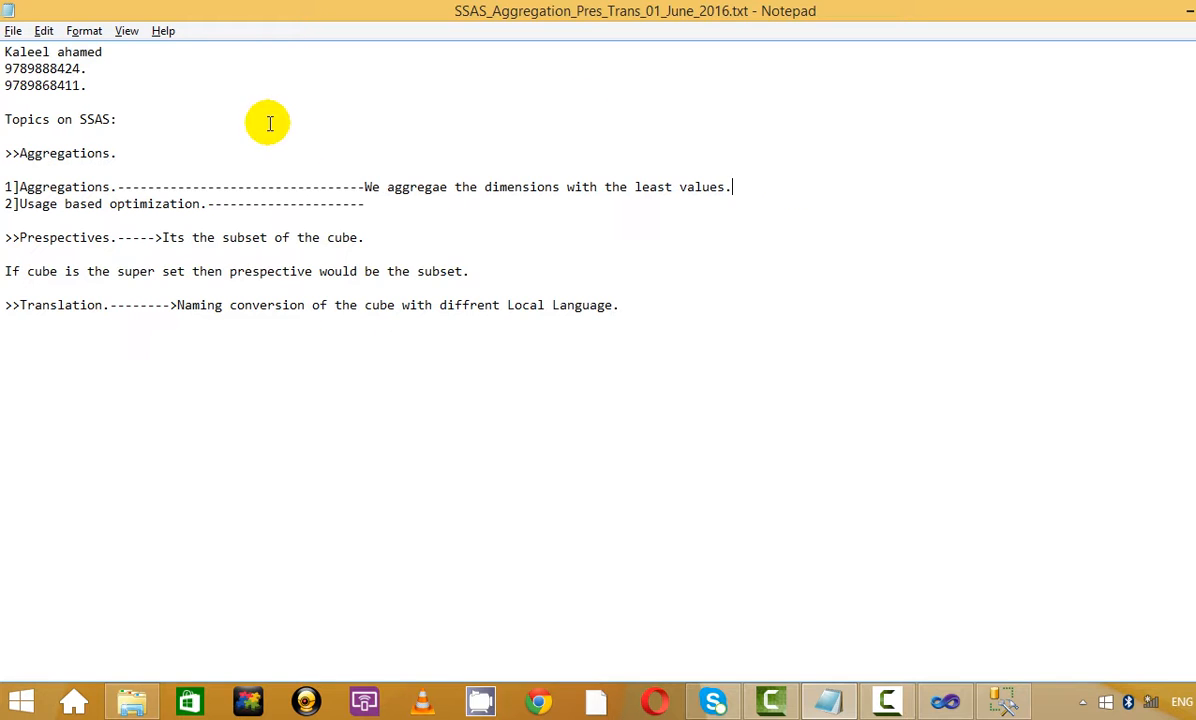
key(Down)
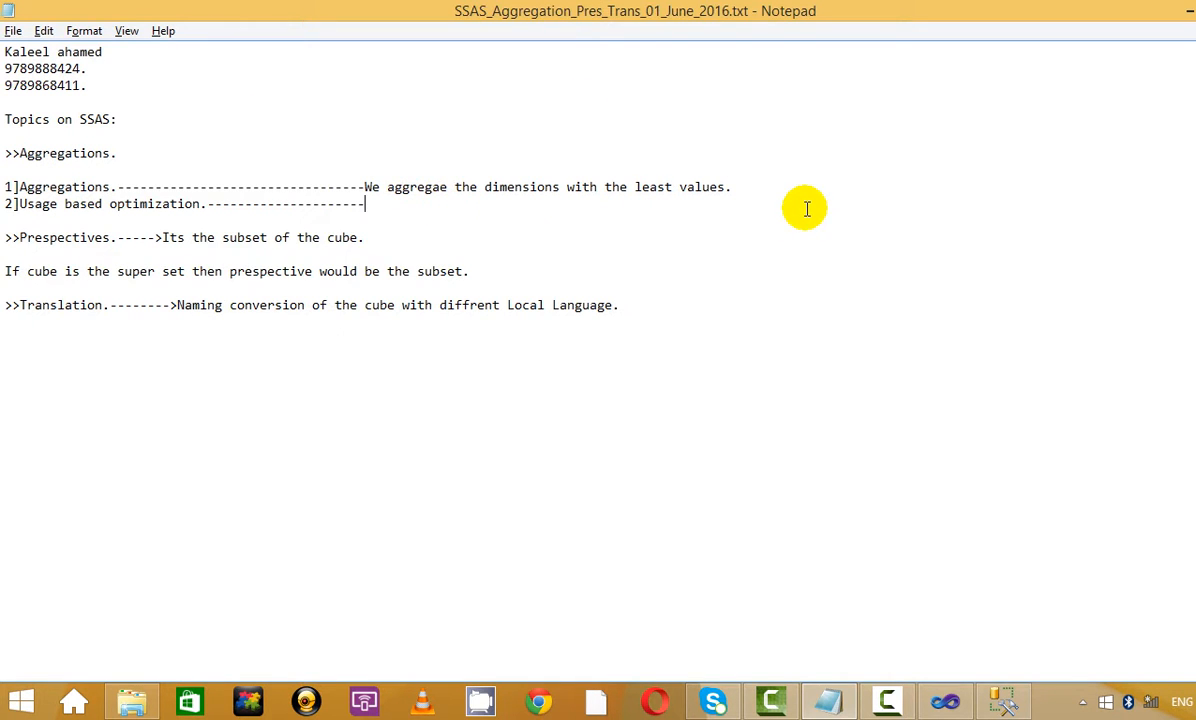
key(alt+Tab)
key(alt+Tab)
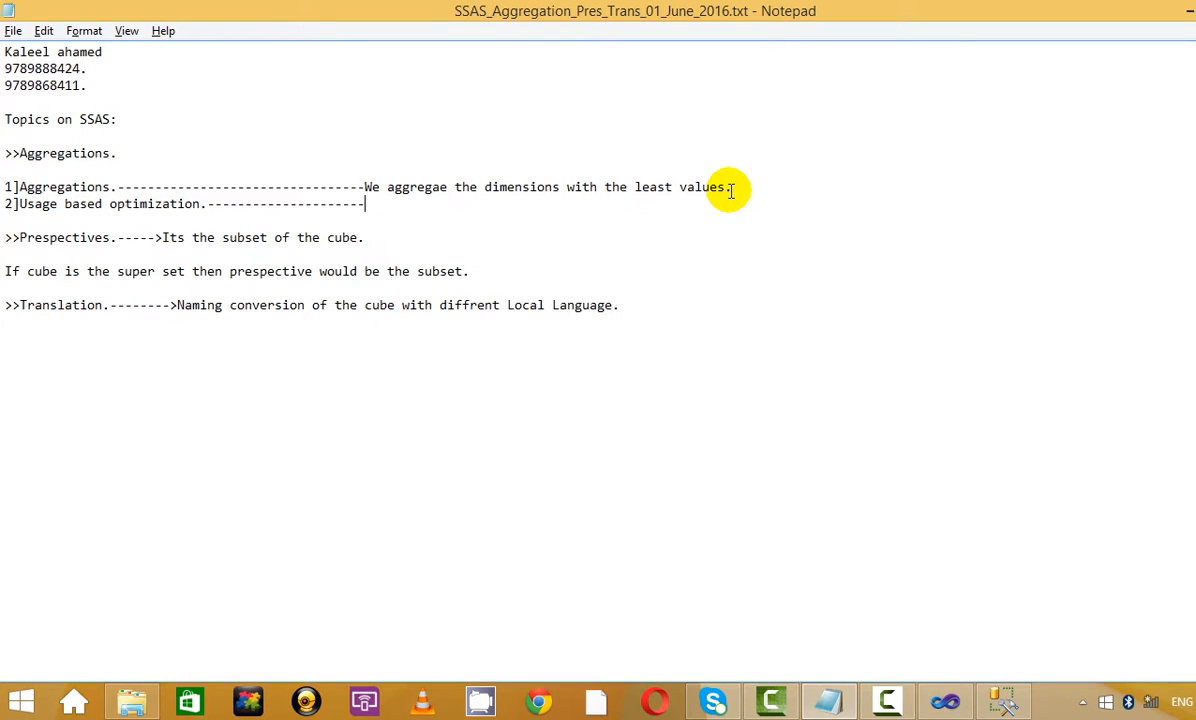
key(alt+Tab)
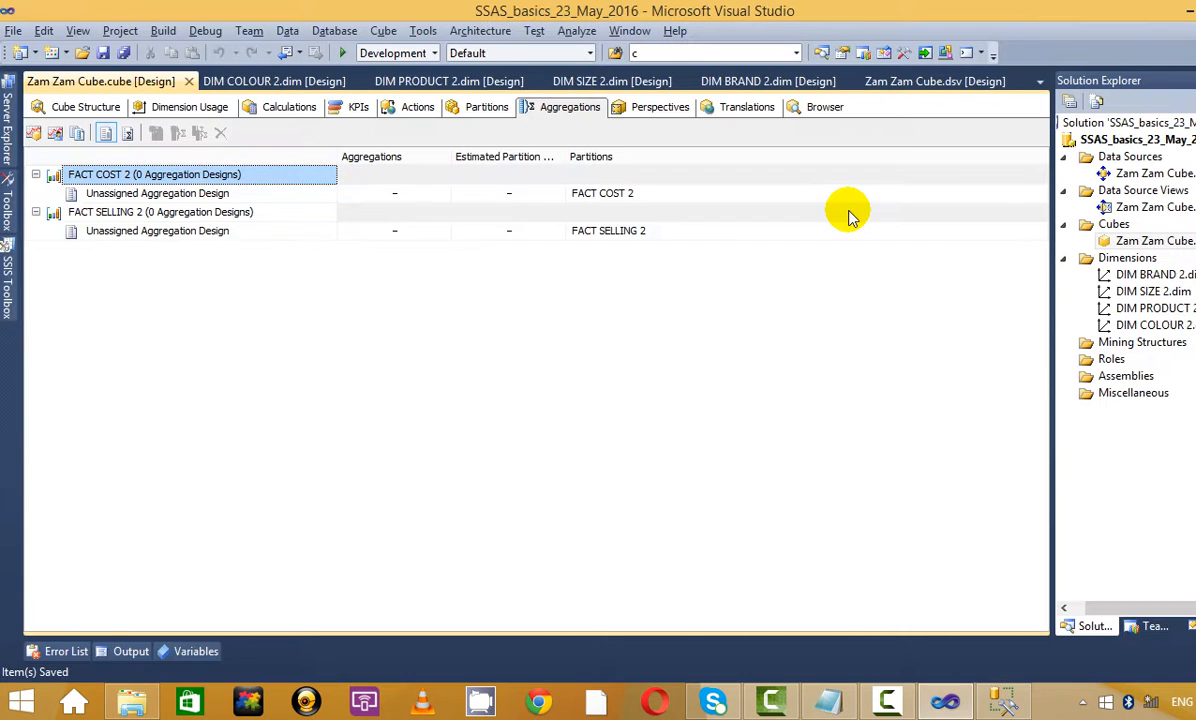
Start the Aggregation Design Wizard for FACT COST 2 with BRAND NAME and COLOUR NAME Full, PRODUCT NAME None
click(34, 134)
click(659, 526)
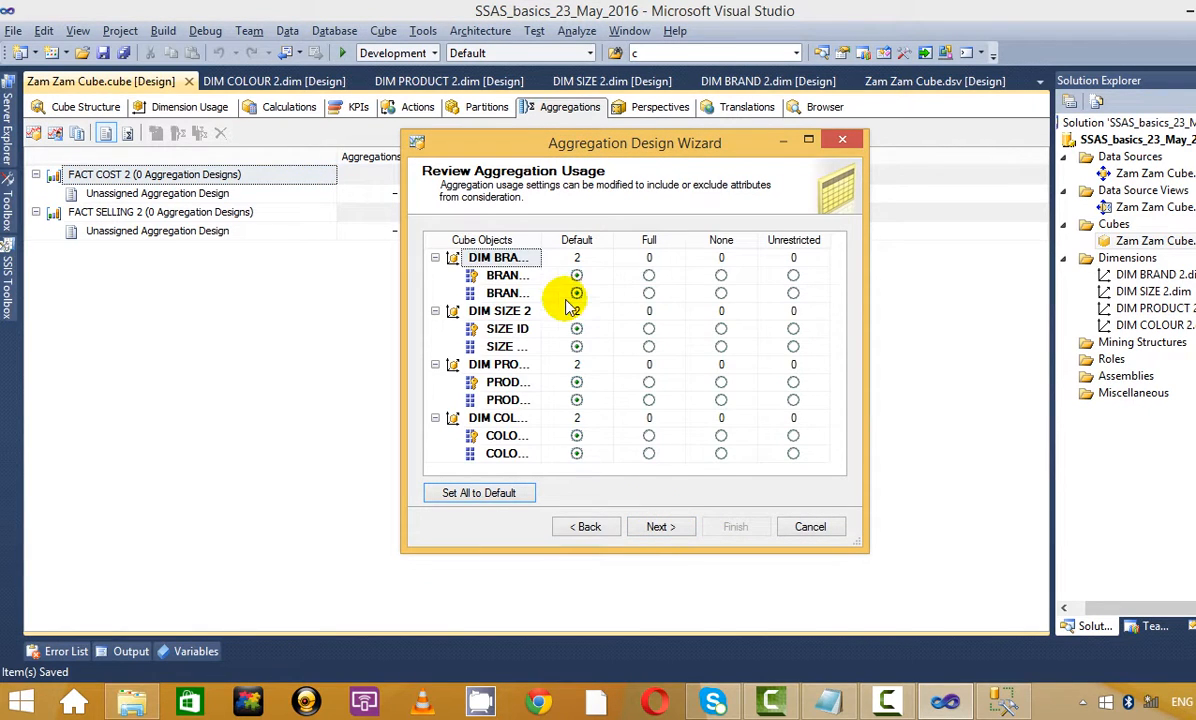
click(808, 139)
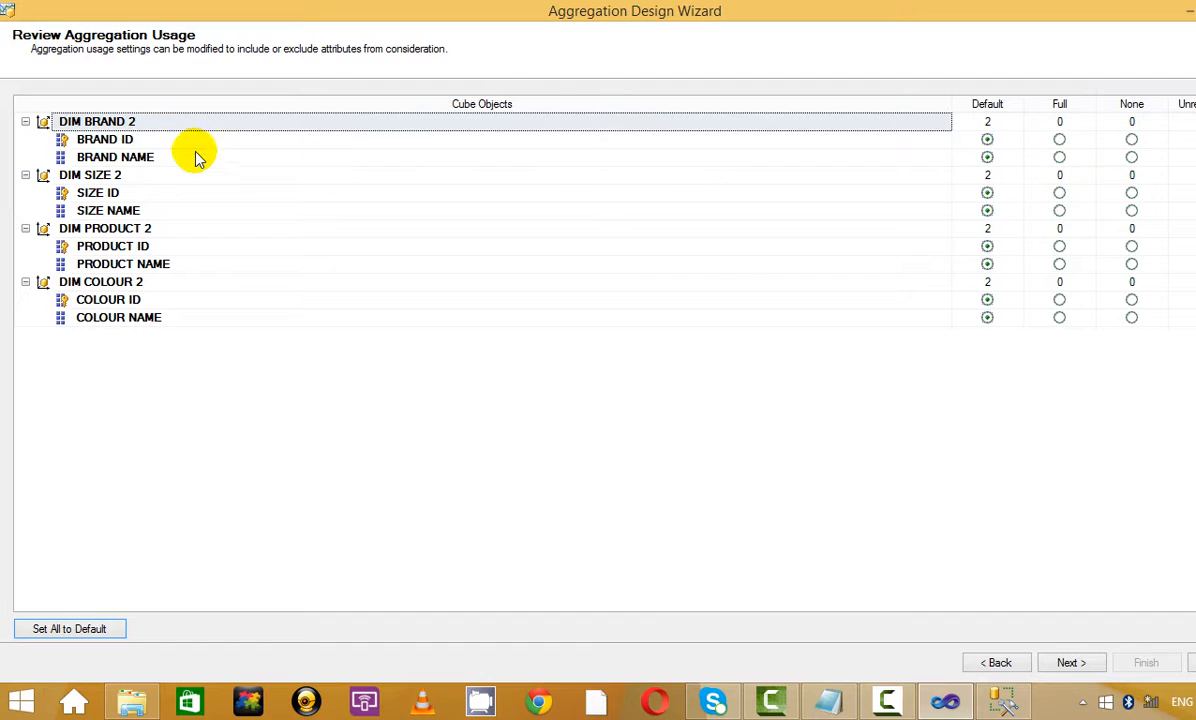
click(1059, 157)
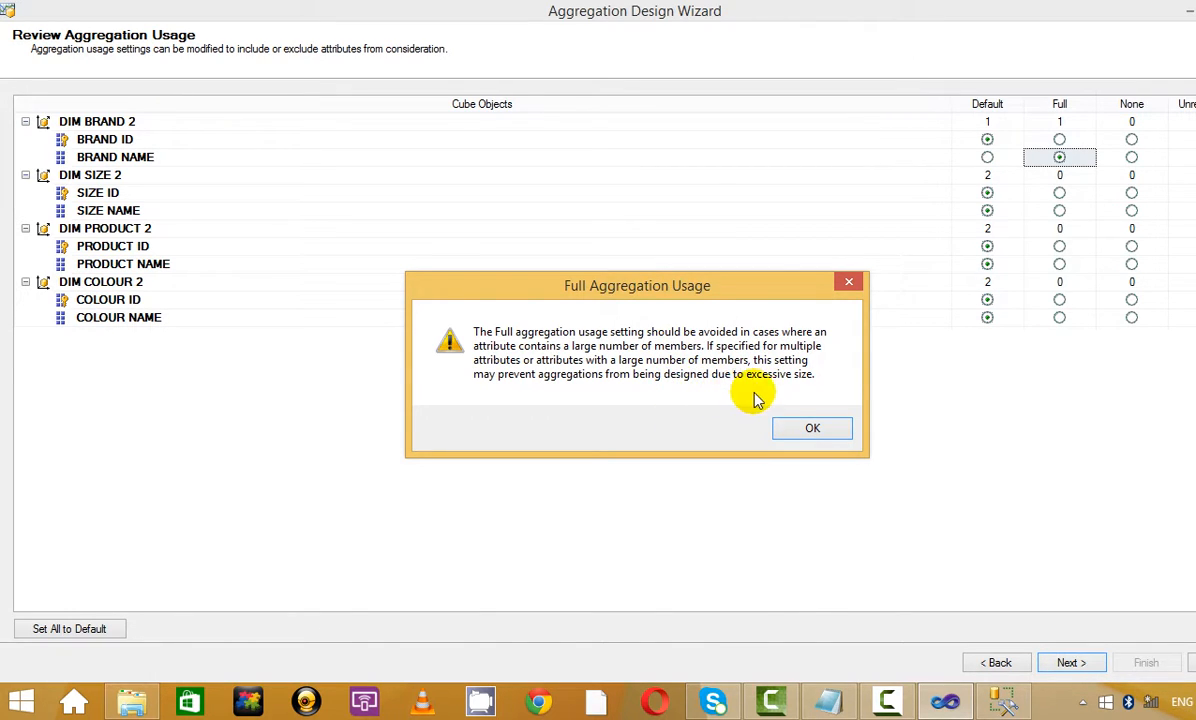
click(812, 430)
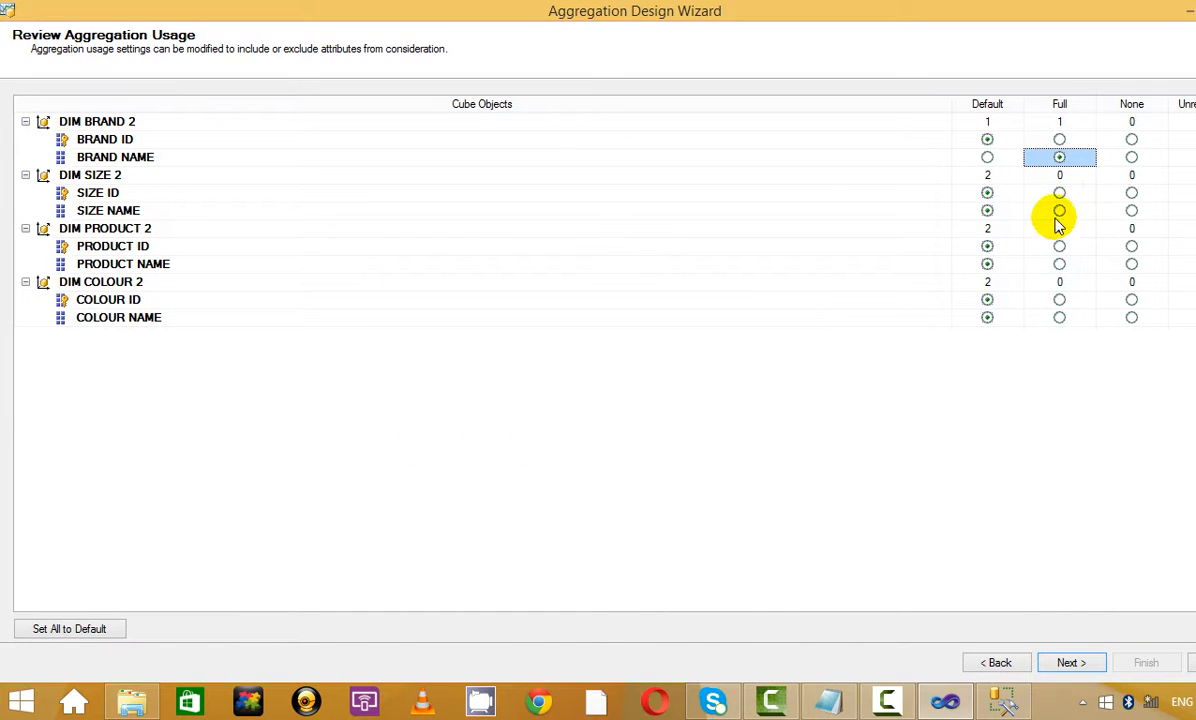
click(1132, 264)
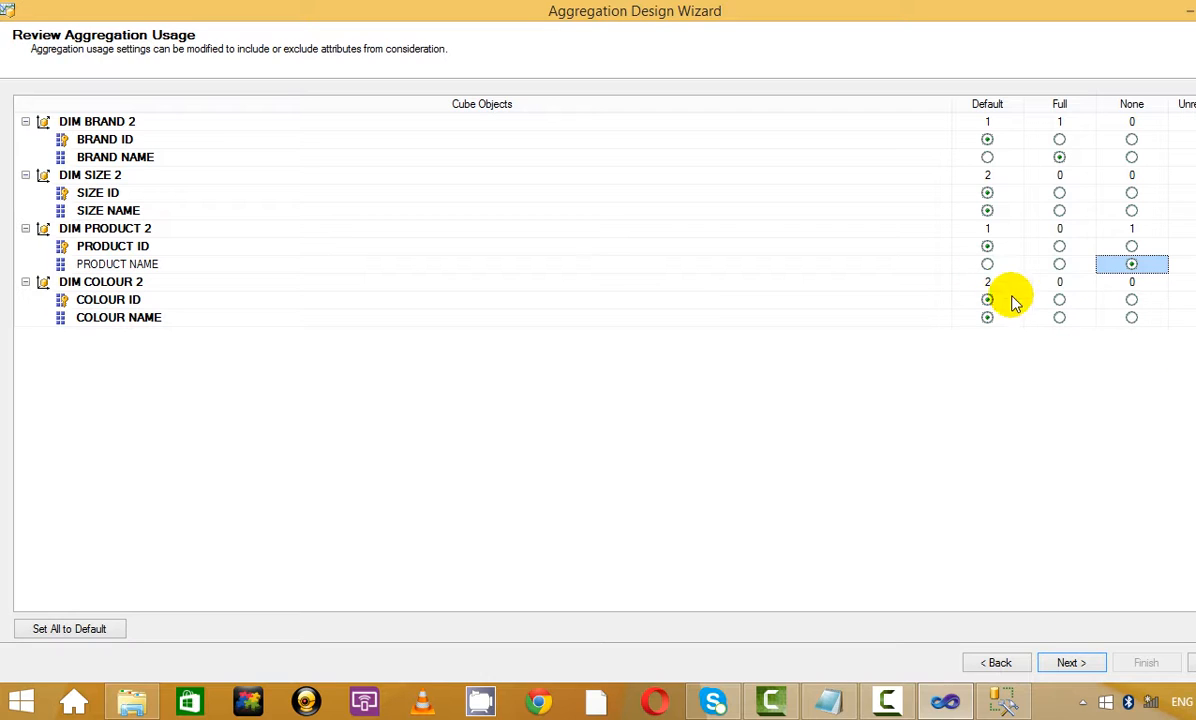
click(1059, 318)
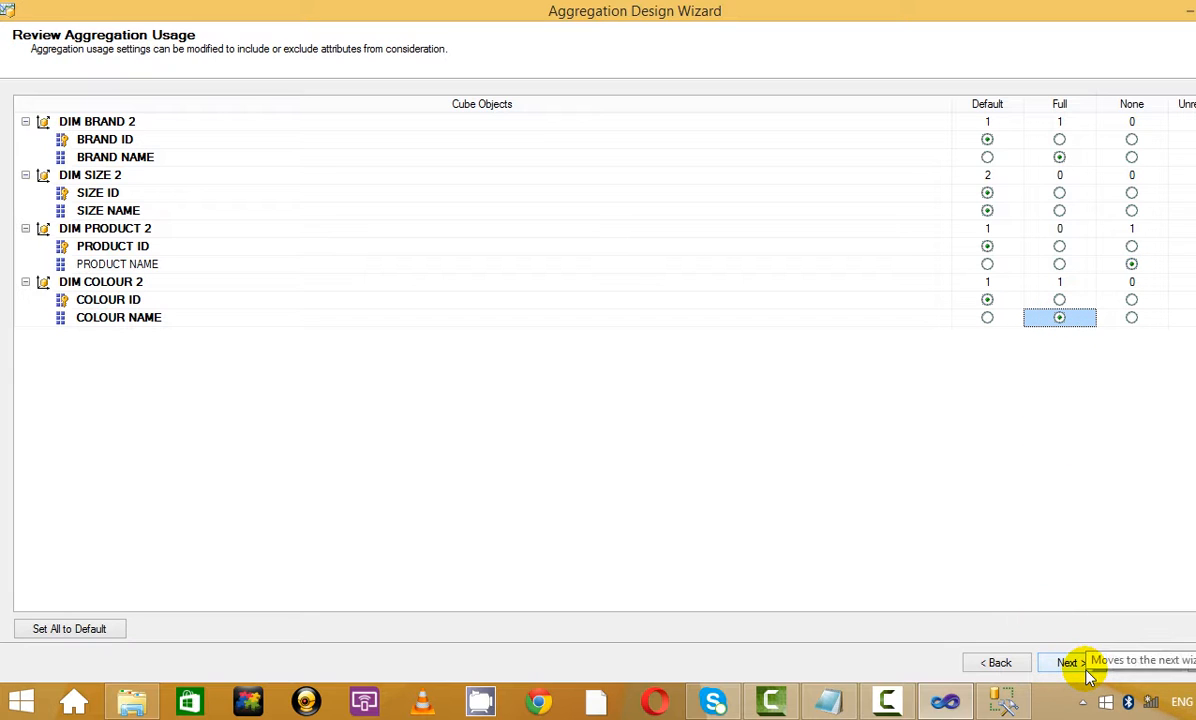
click(1070, 663)
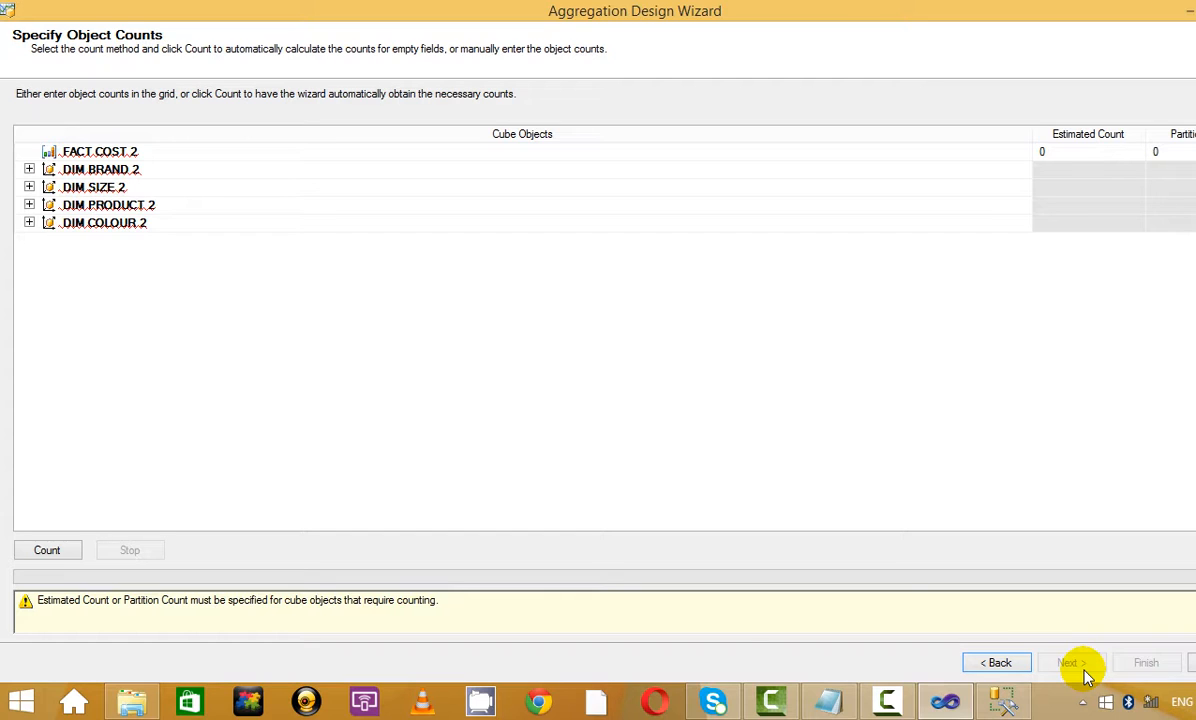
Auto-count object counts and review DIM BRAND 2, DIM SIZE 2, DIM PRODUCT 2 and DIM COLOUR 2
click(50, 551)
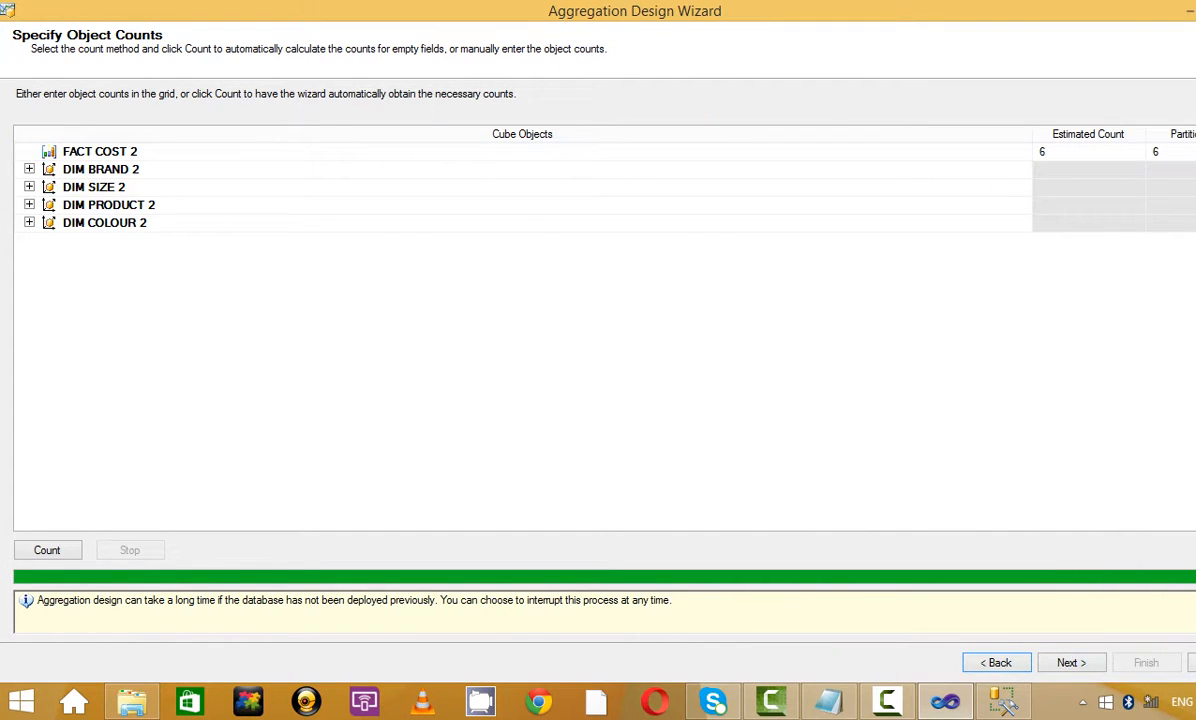
click(29, 170)
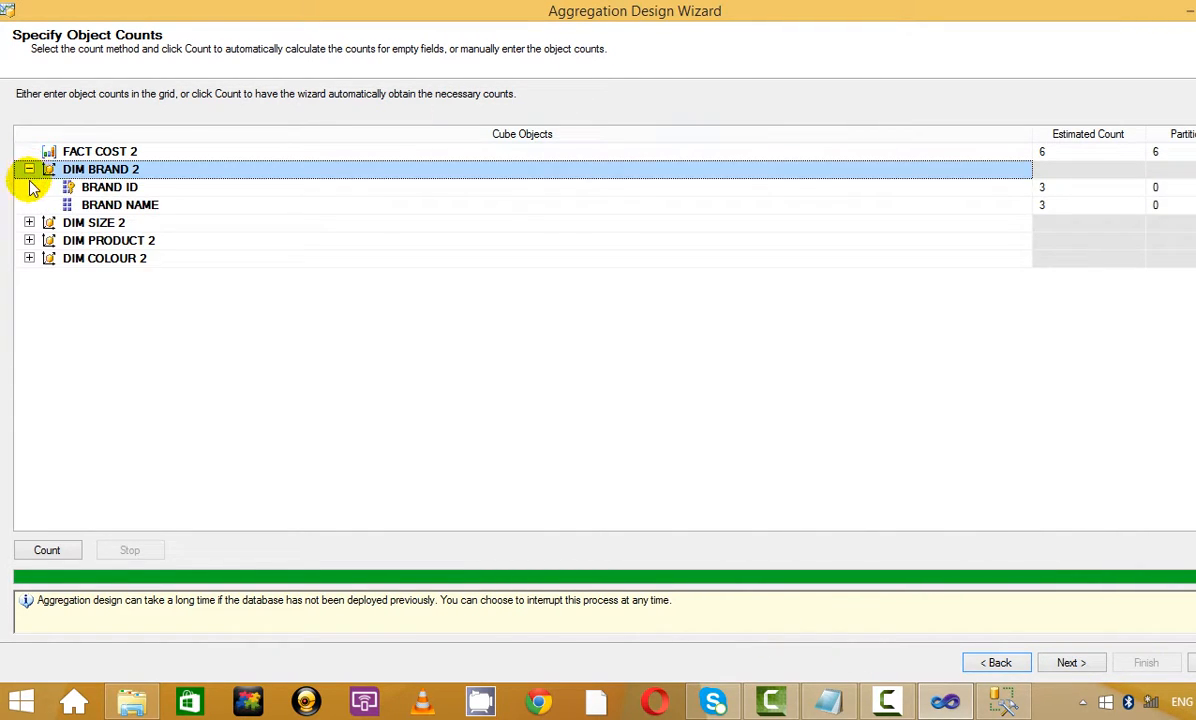
click(29, 222)
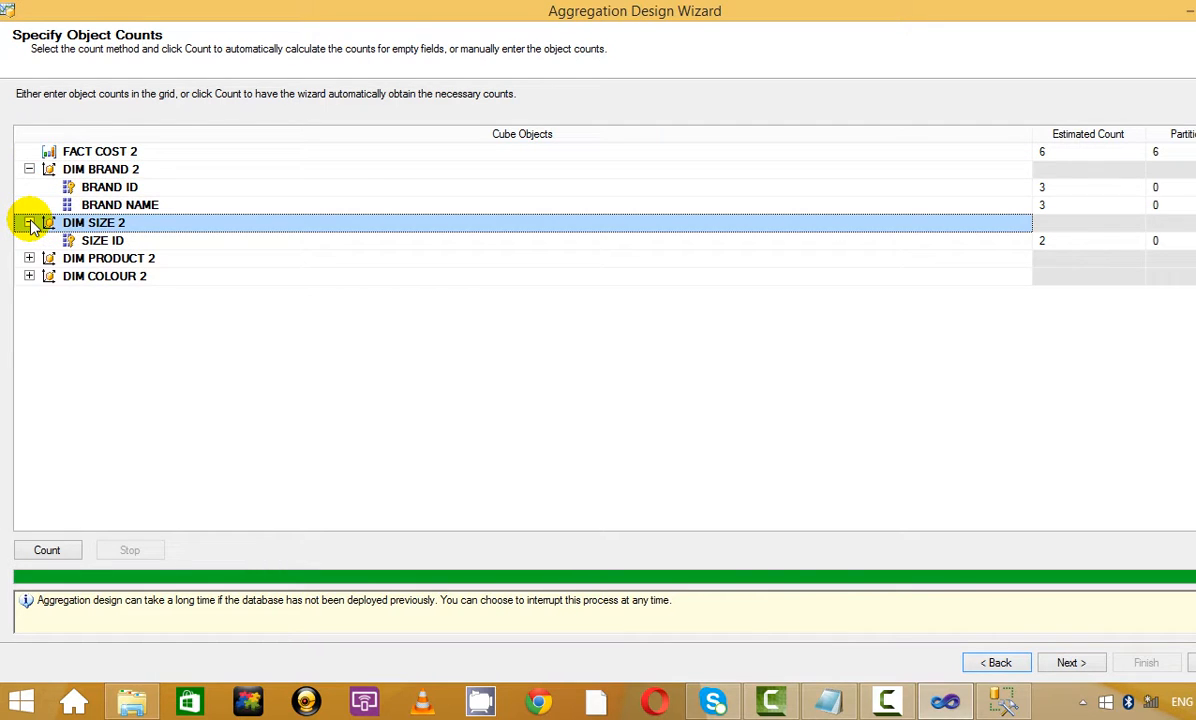
click(29, 258)
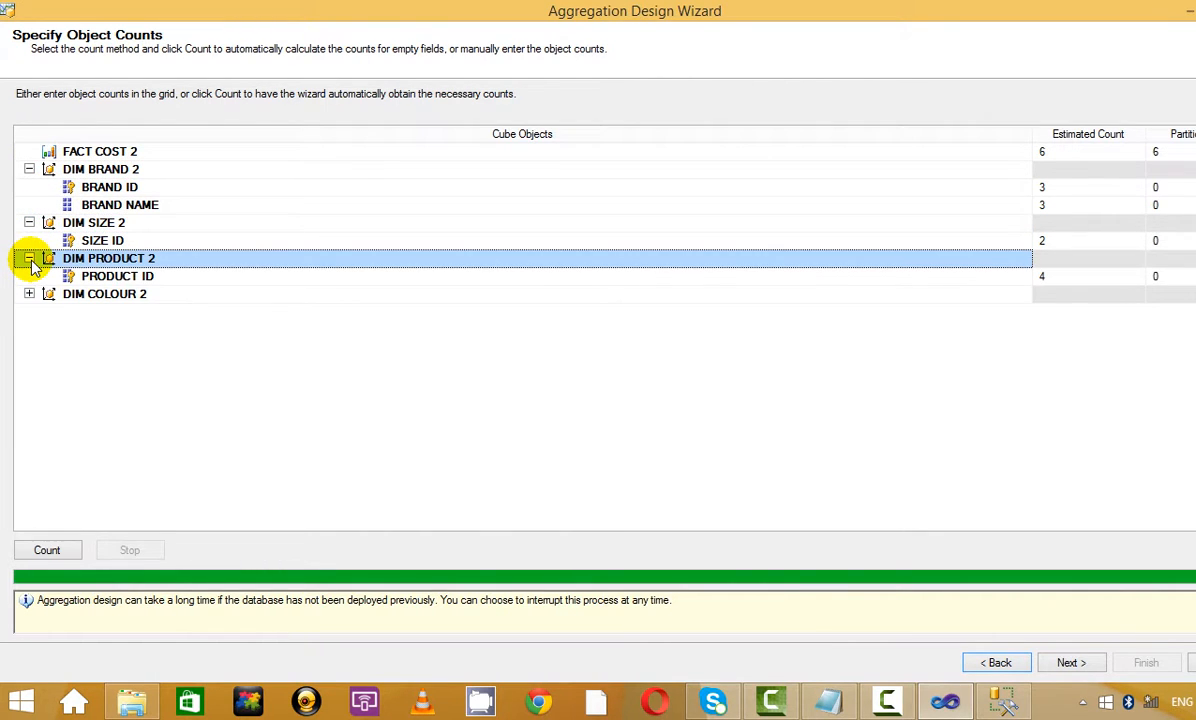
click(29, 294)
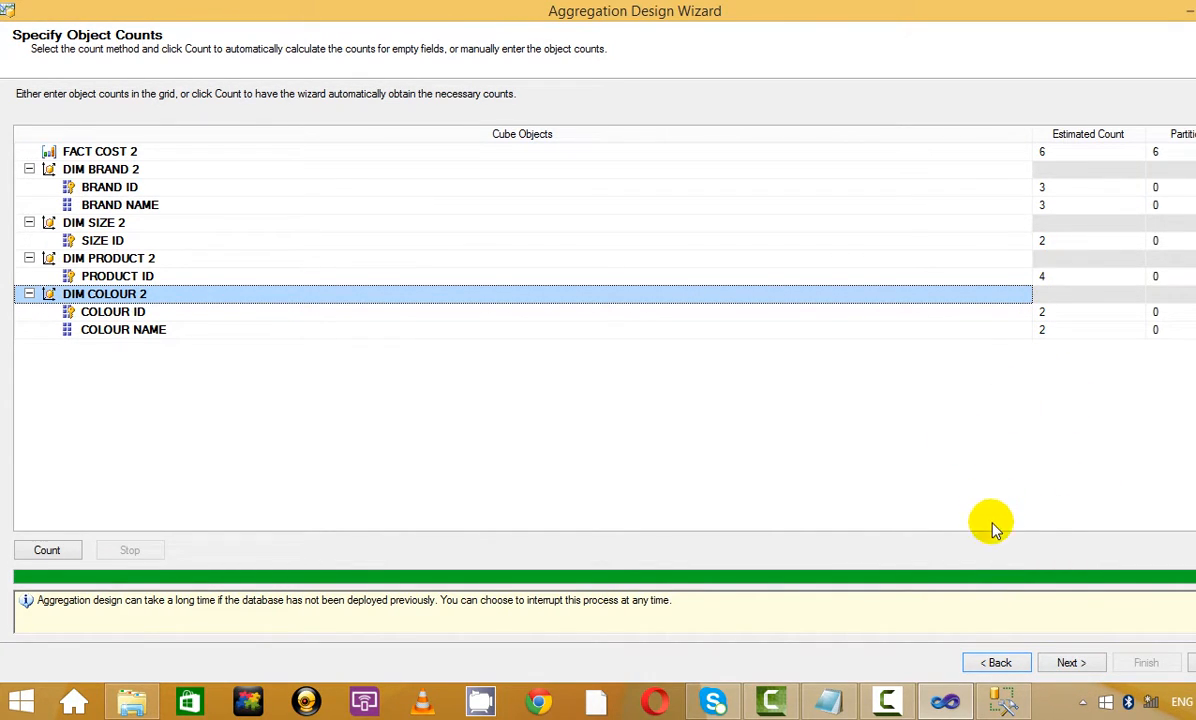
click(1068, 663)
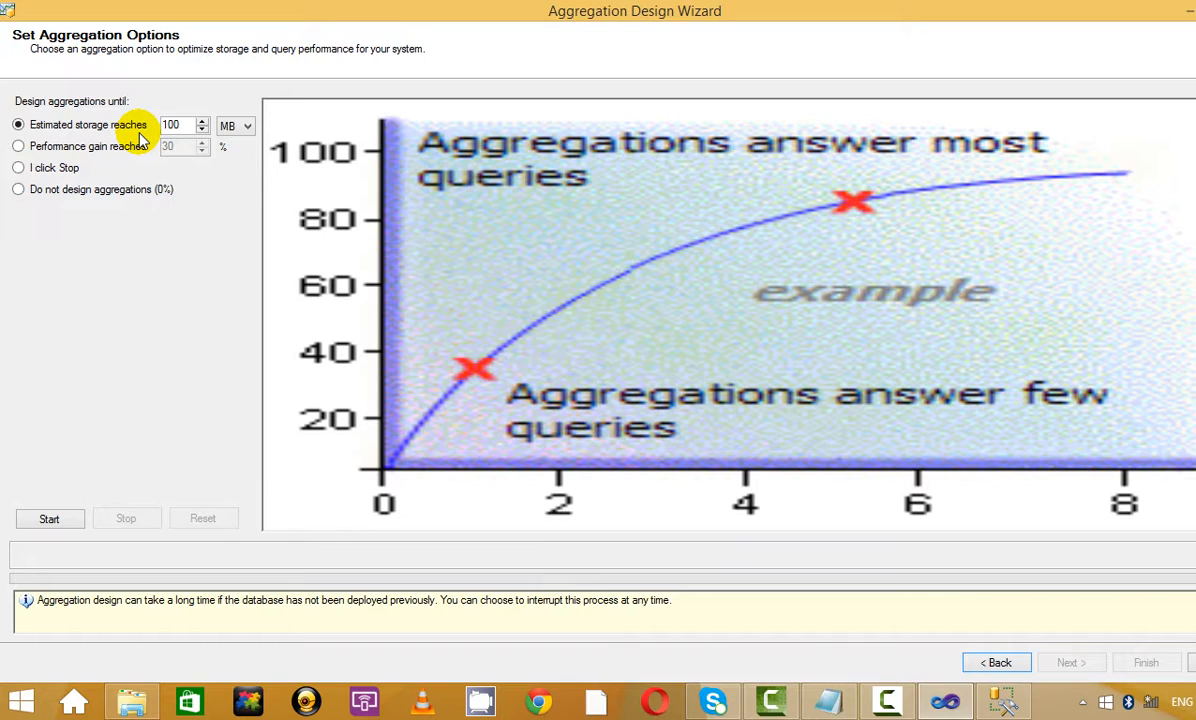
Design aggregations until the performance gain reaches 70 %
click(24, 148)
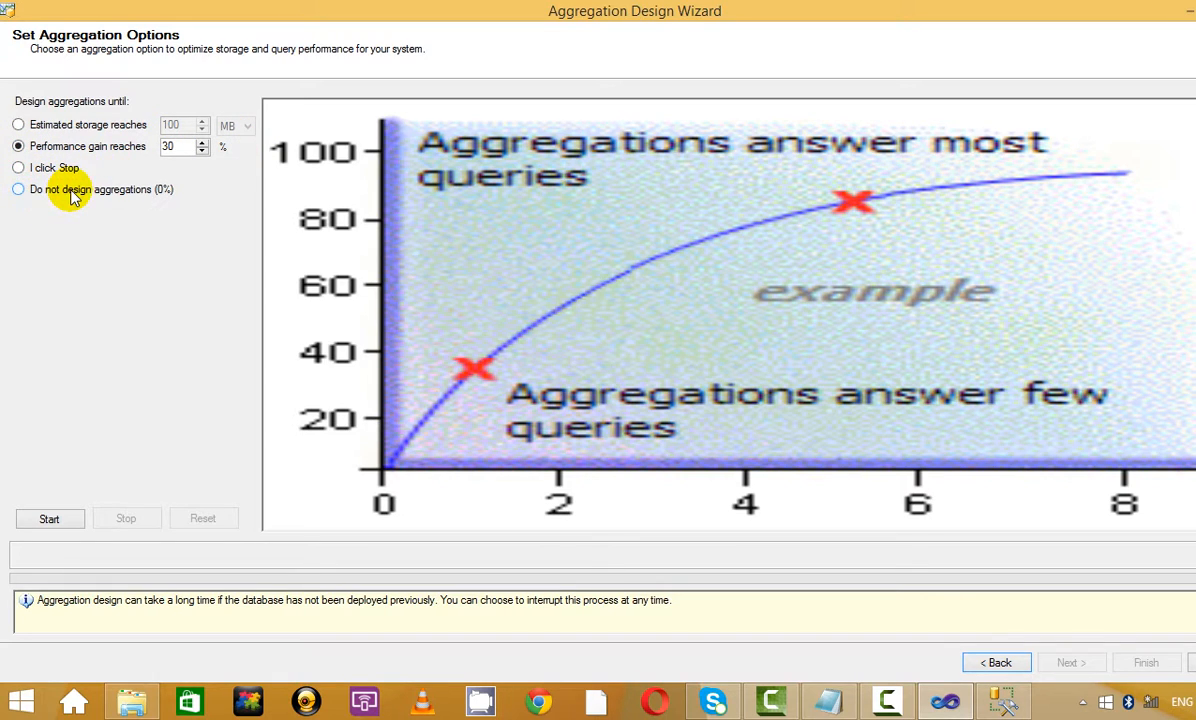
click(202, 143)
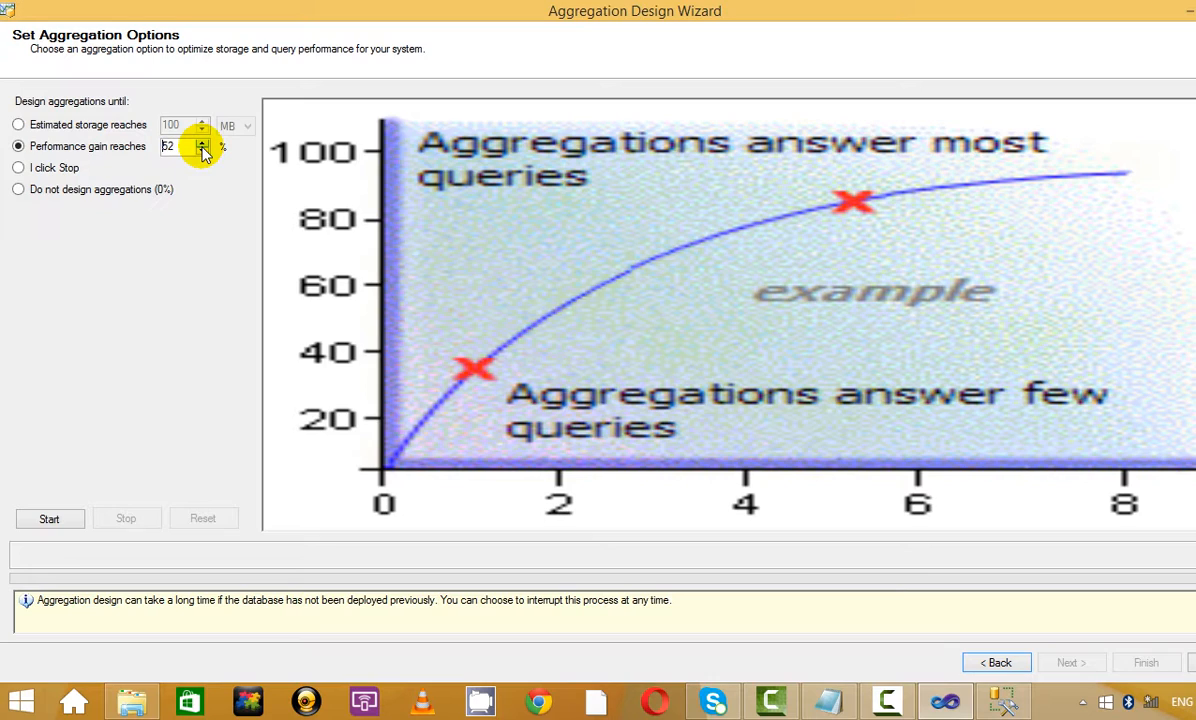
click(202, 143)
click(202, 143)
click(202, 143)
click(202, 144)
click(33, 518)
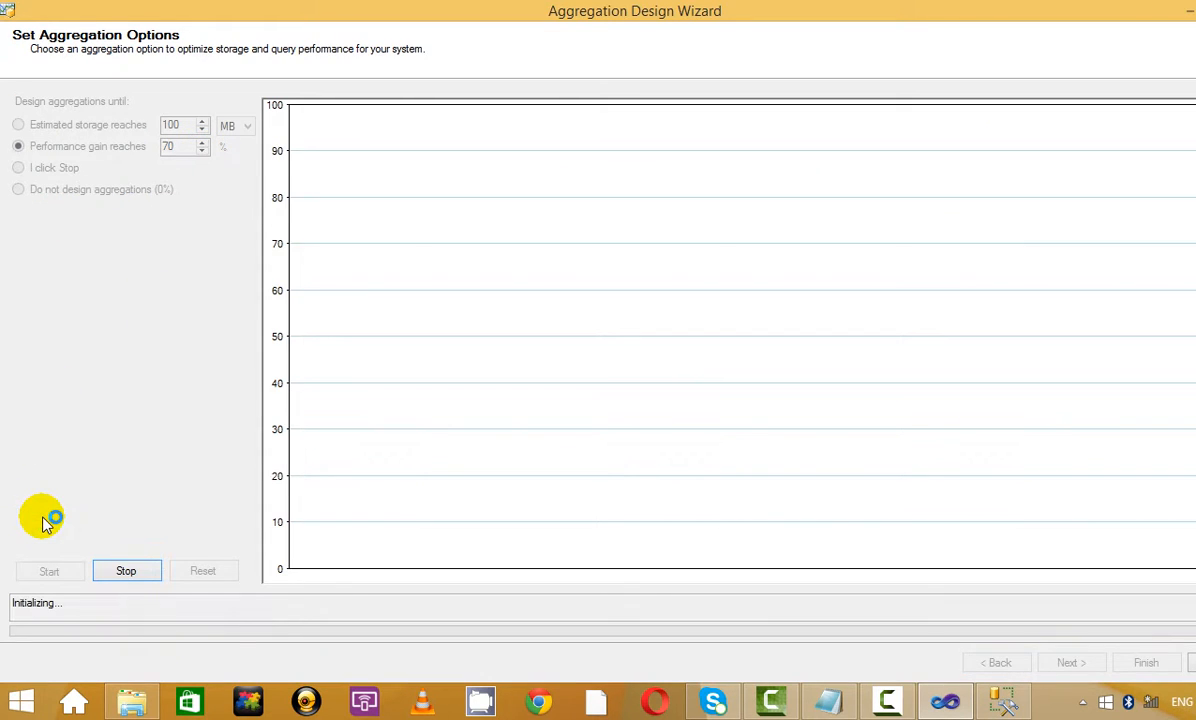
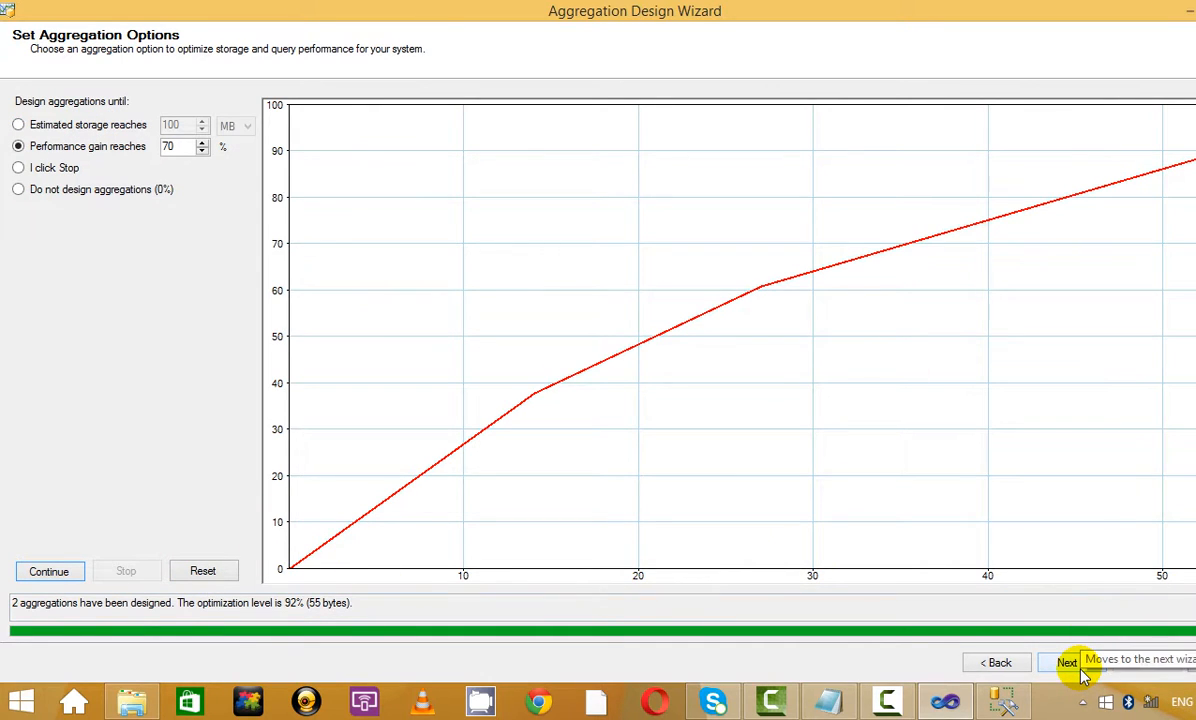
Accept the 2 designed aggregations at 92% optimization and reach the completion page
click(1074, 664)
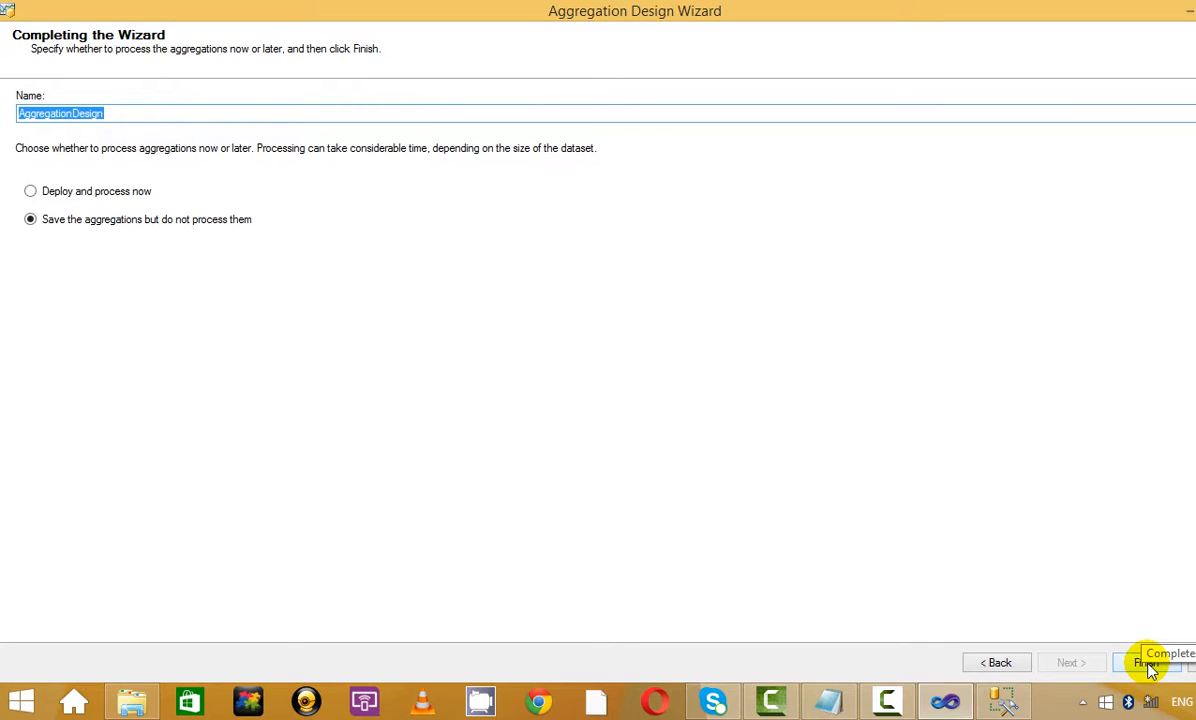
Rename the design to Zam_Zam_aggregation and save the aggregations without processing them
click(86, 193)
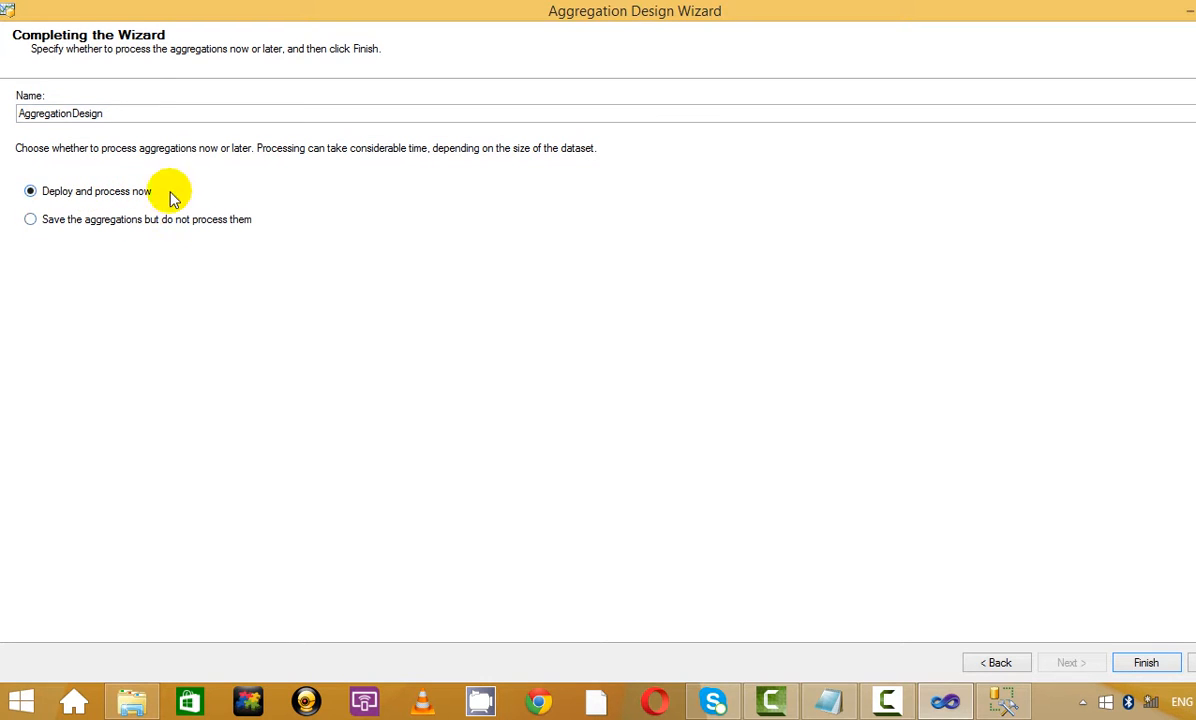
click(151, 118)
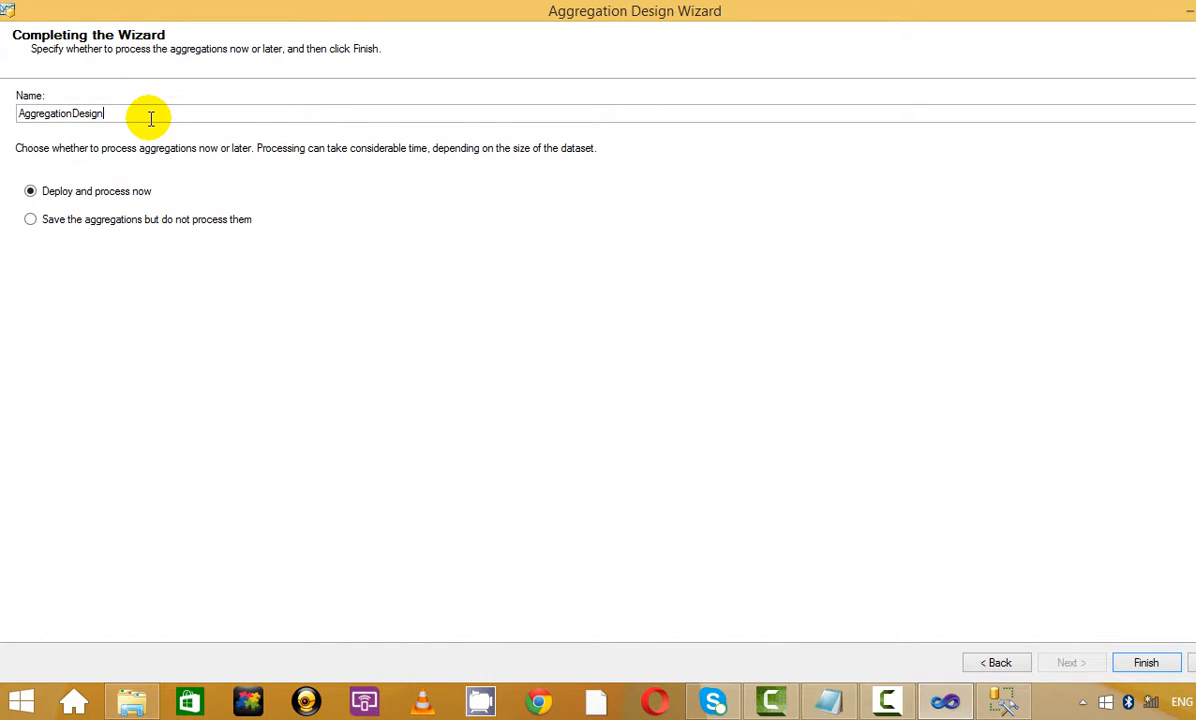
text(_1)
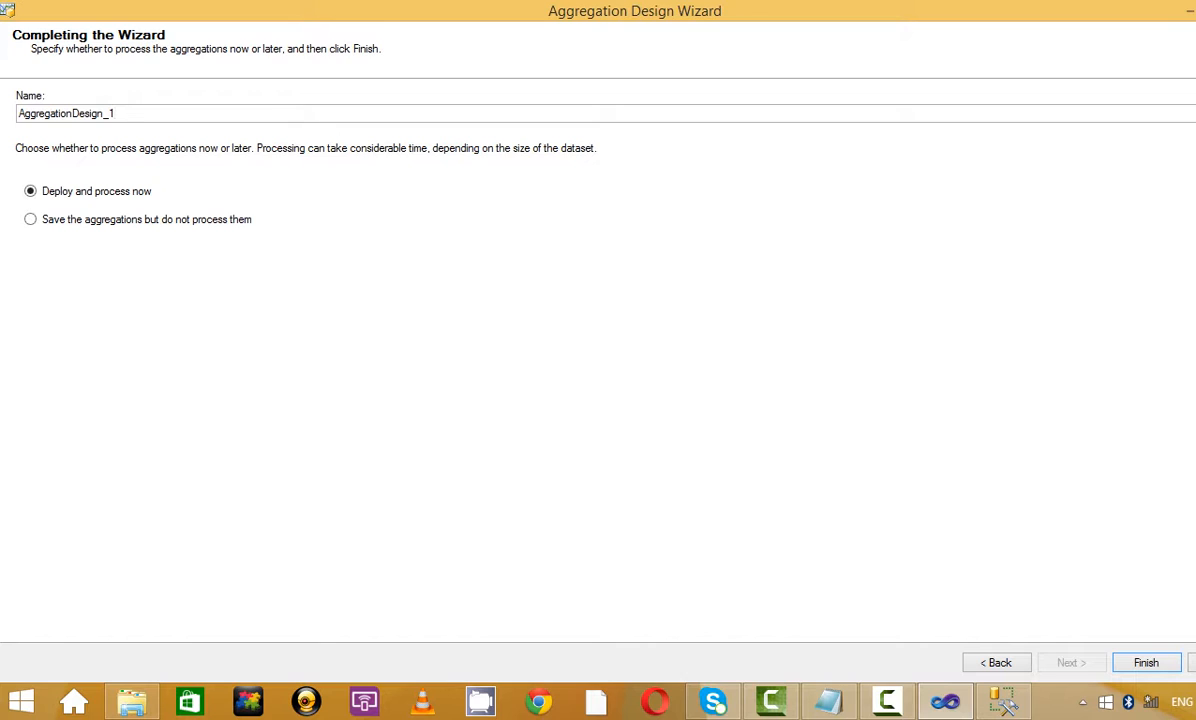
key(BackSpace)
key(BackSpace)
key(BackSpace)
key(BackSpace)
key(BackSpace)
key(BackSpace)
key(BackSpace)
key(BackSpace)
key(BackSpace)
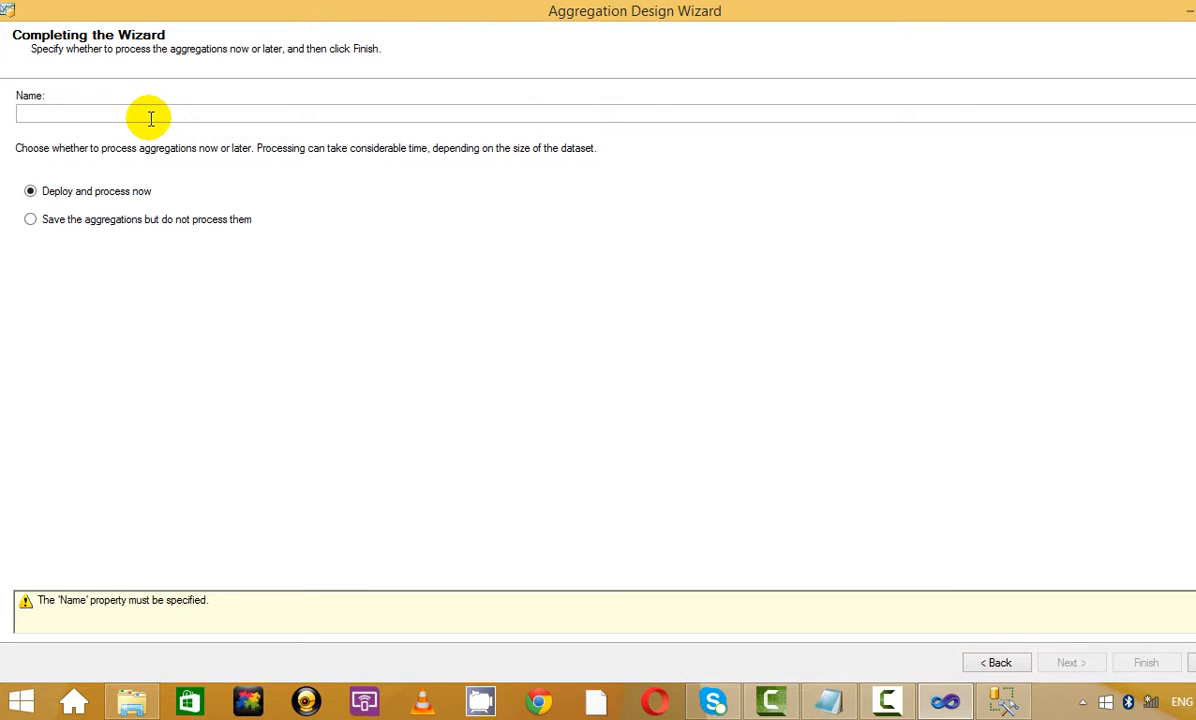
text(Zam_Zam_aggregation)
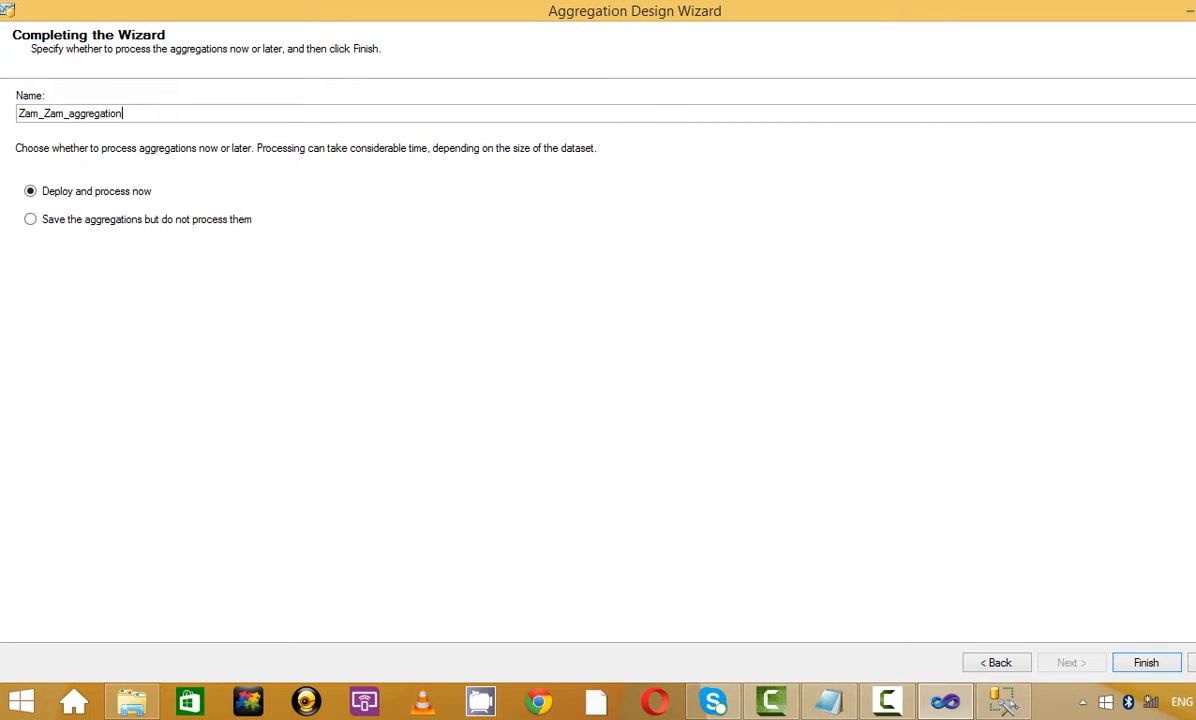
click(103, 222)
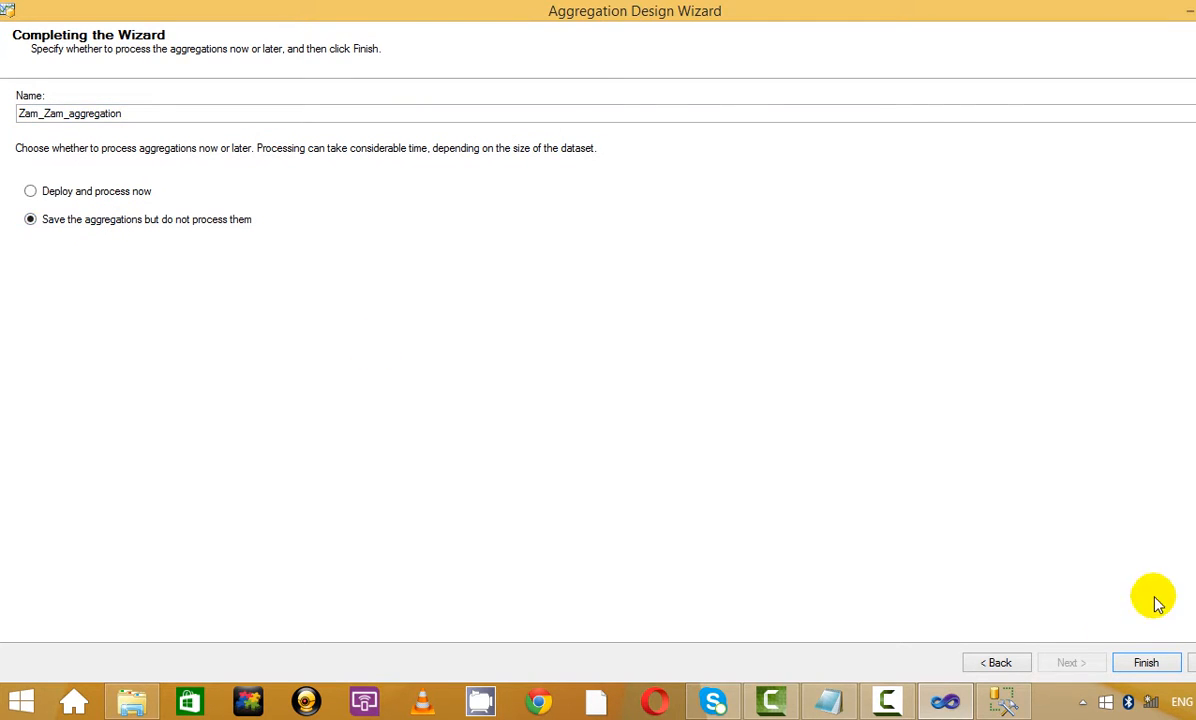
click(1146, 663)
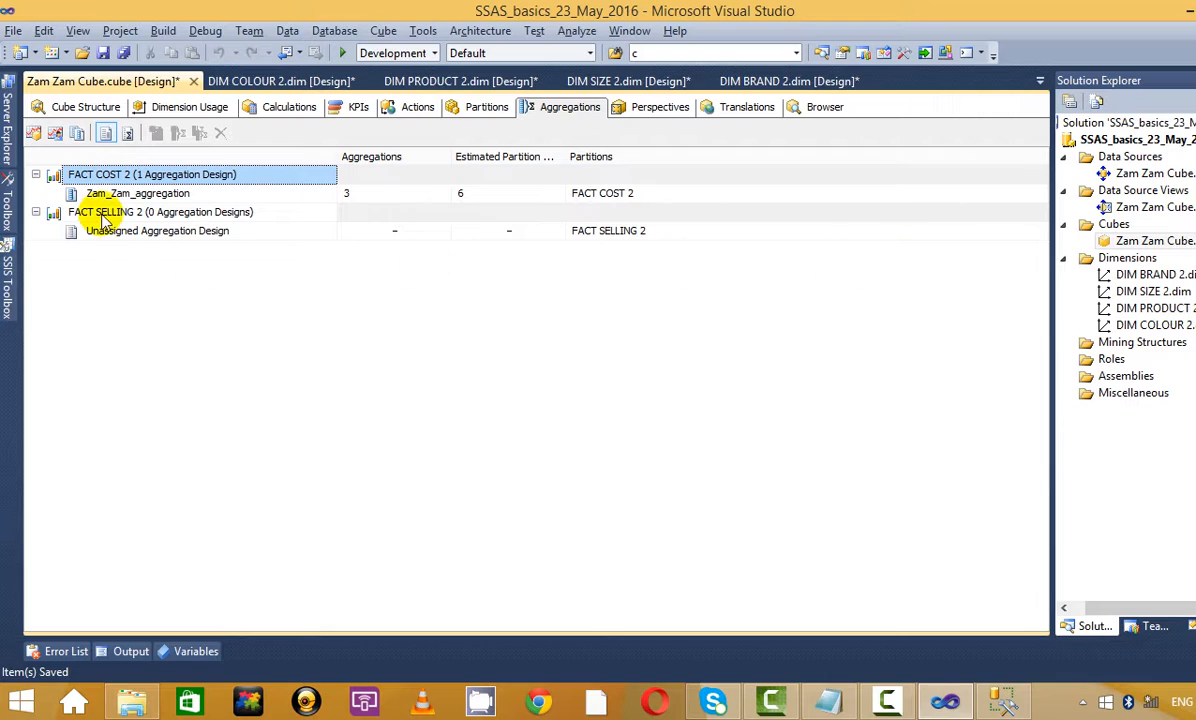
Launch the Aggregation Design Wizard on FACT SELLING 2's Unassigned Aggregation Design and maximize it
click(183, 194)
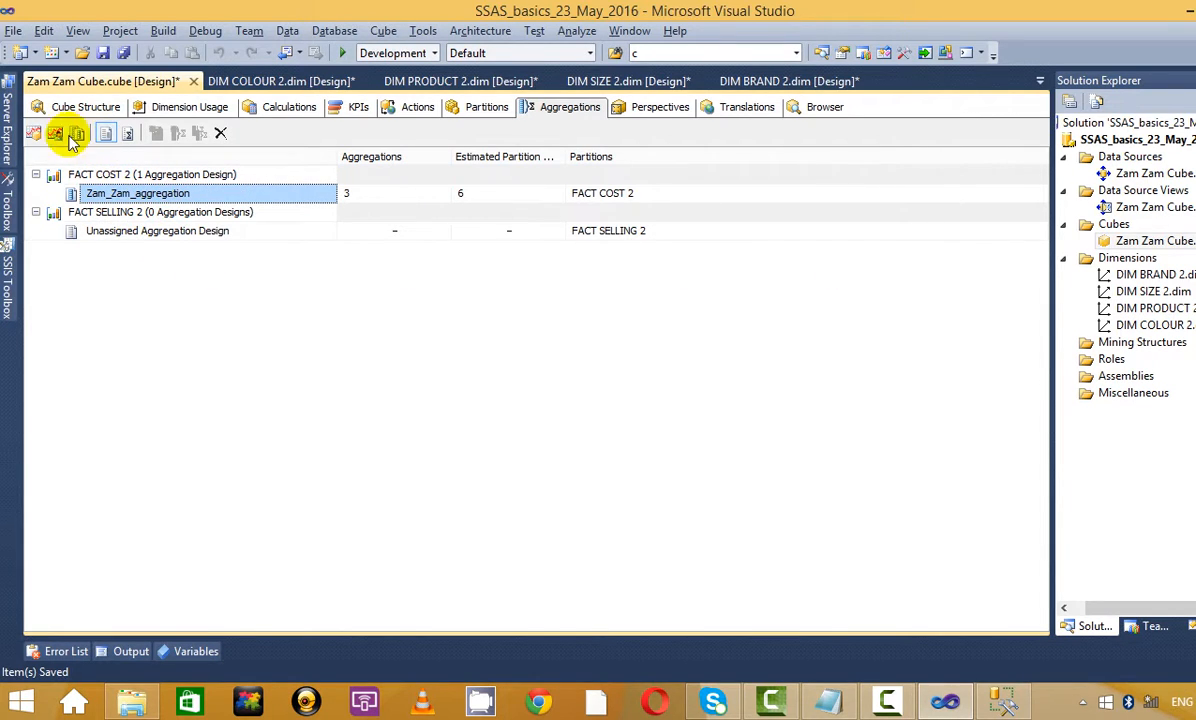
click(139, 232)
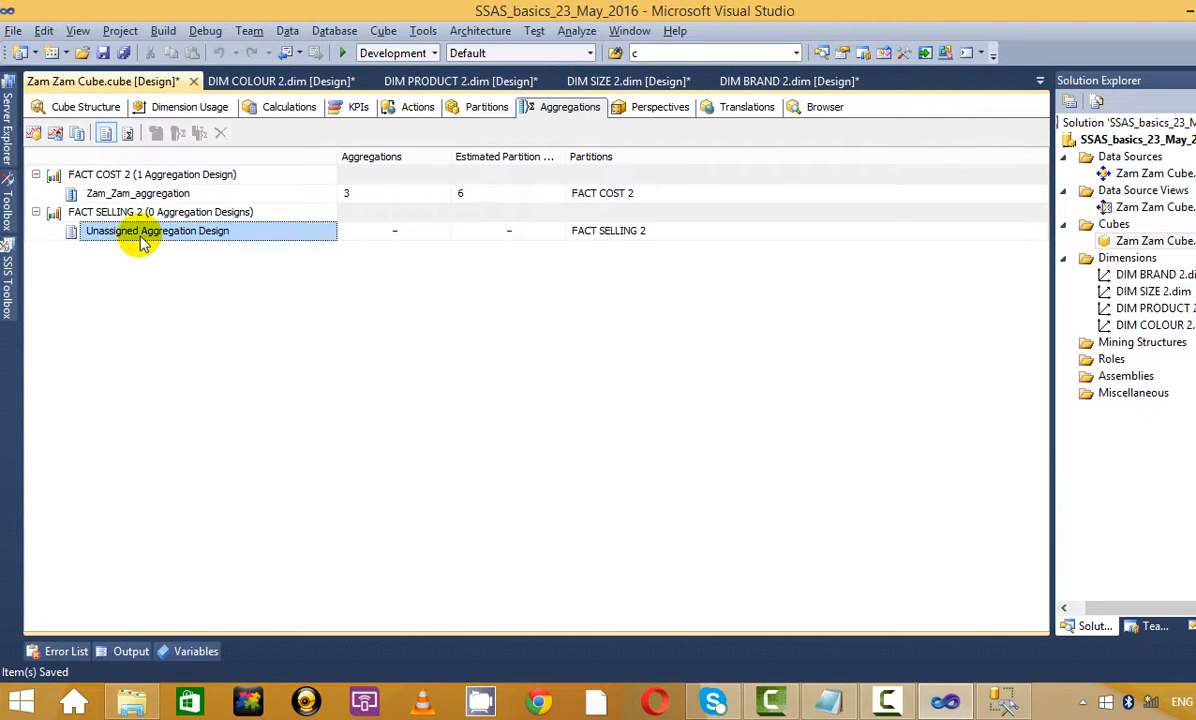
click(38, 134)
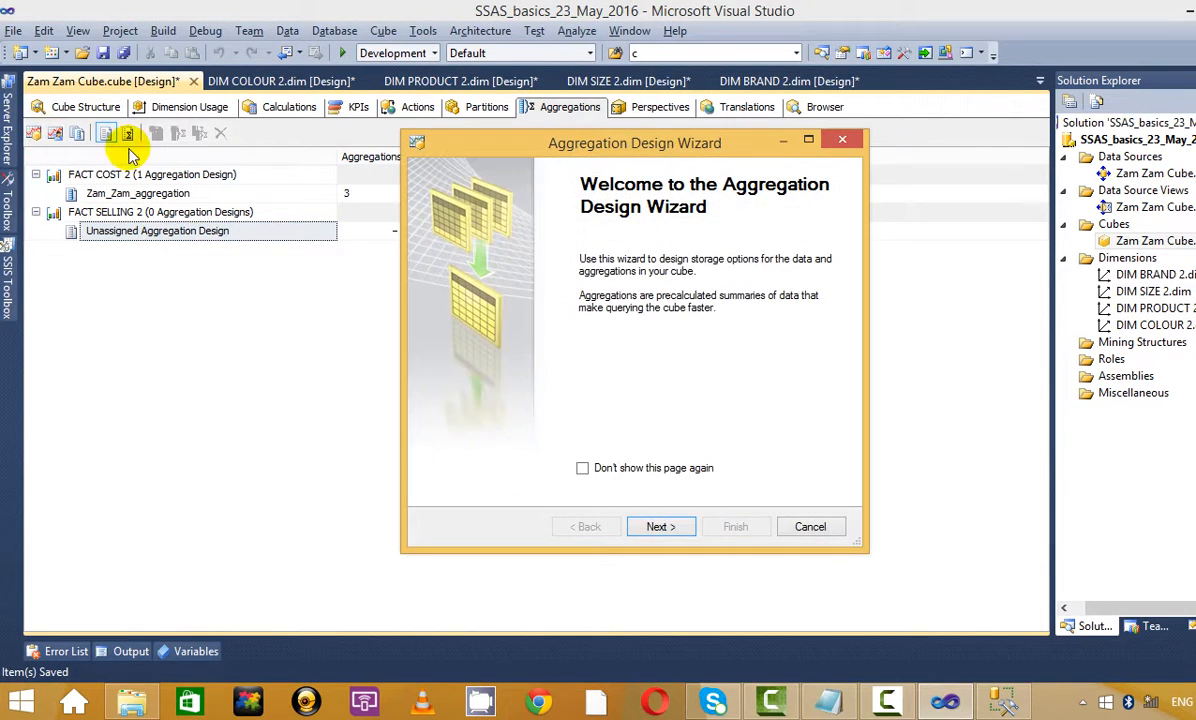
click(650, 520)
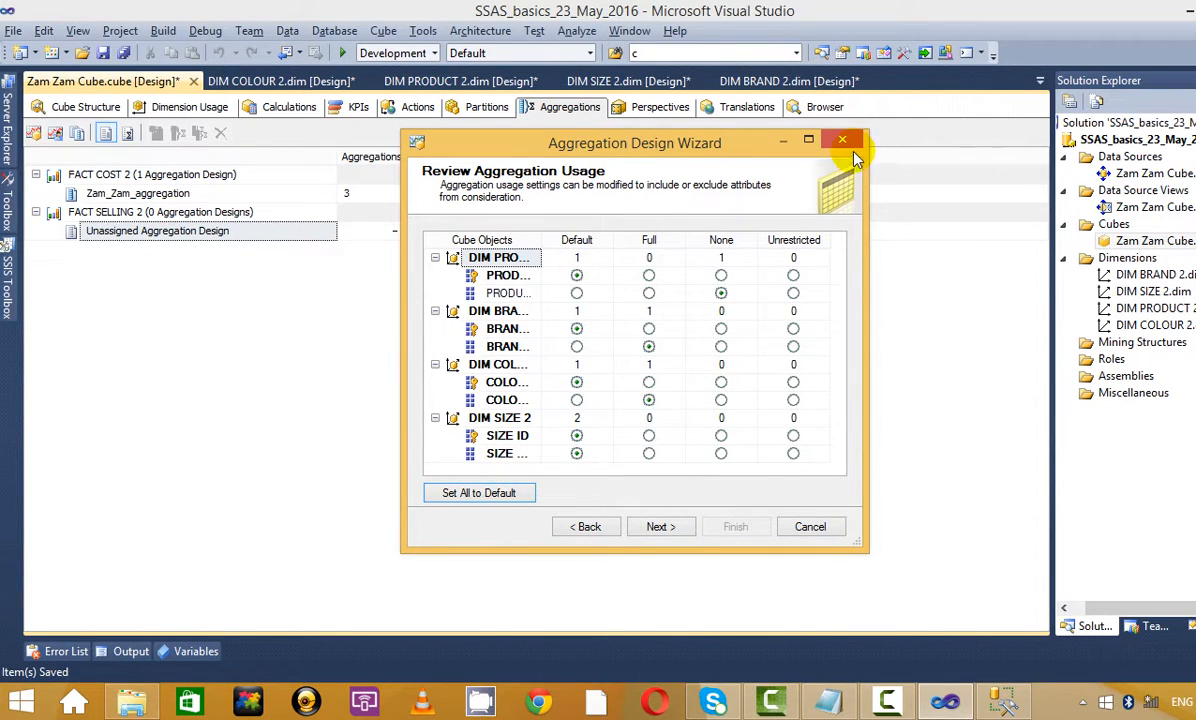
click(810, 140)
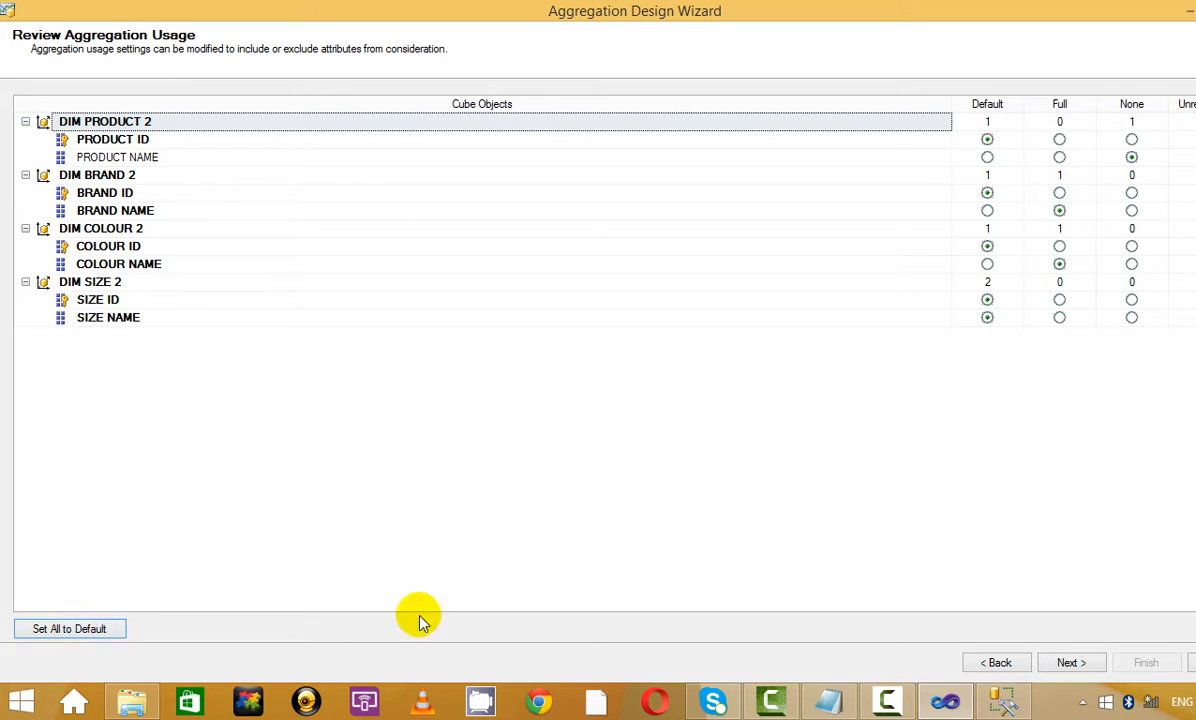
Reset all usage to Default, then set PRODUCT NAME and COLOUR NAME to Full
click(75, 636)
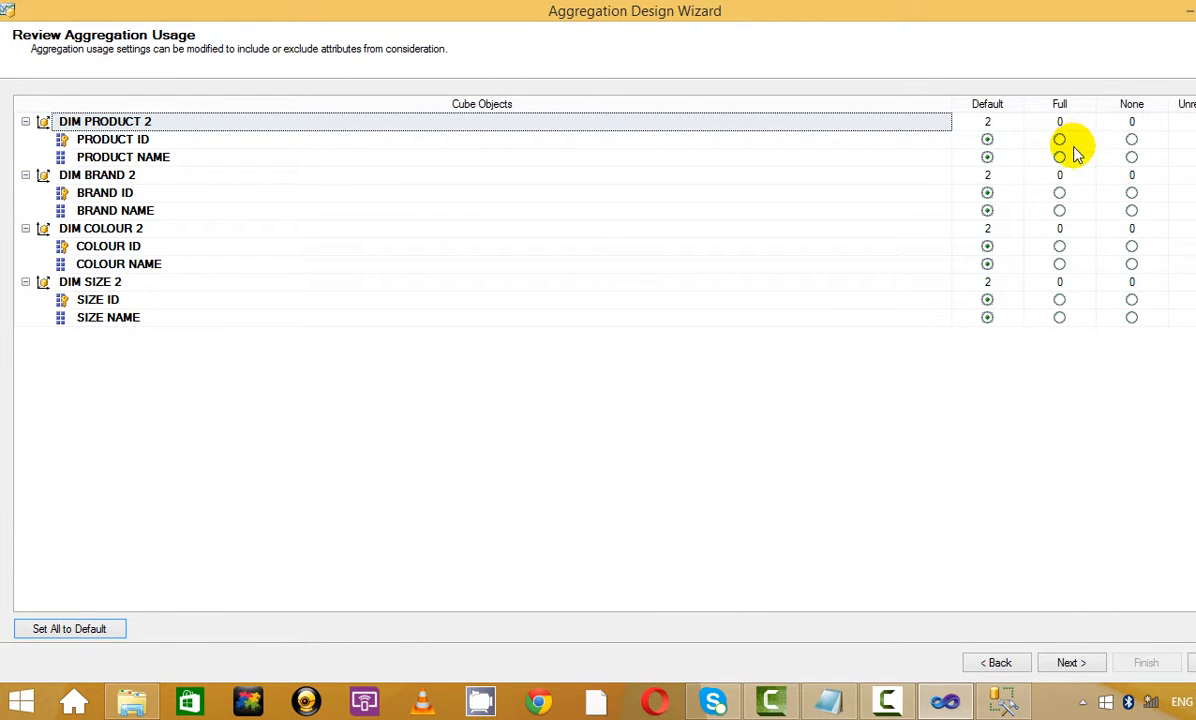
click(1065, 162)
click(1060, 158)
click(822, 425)
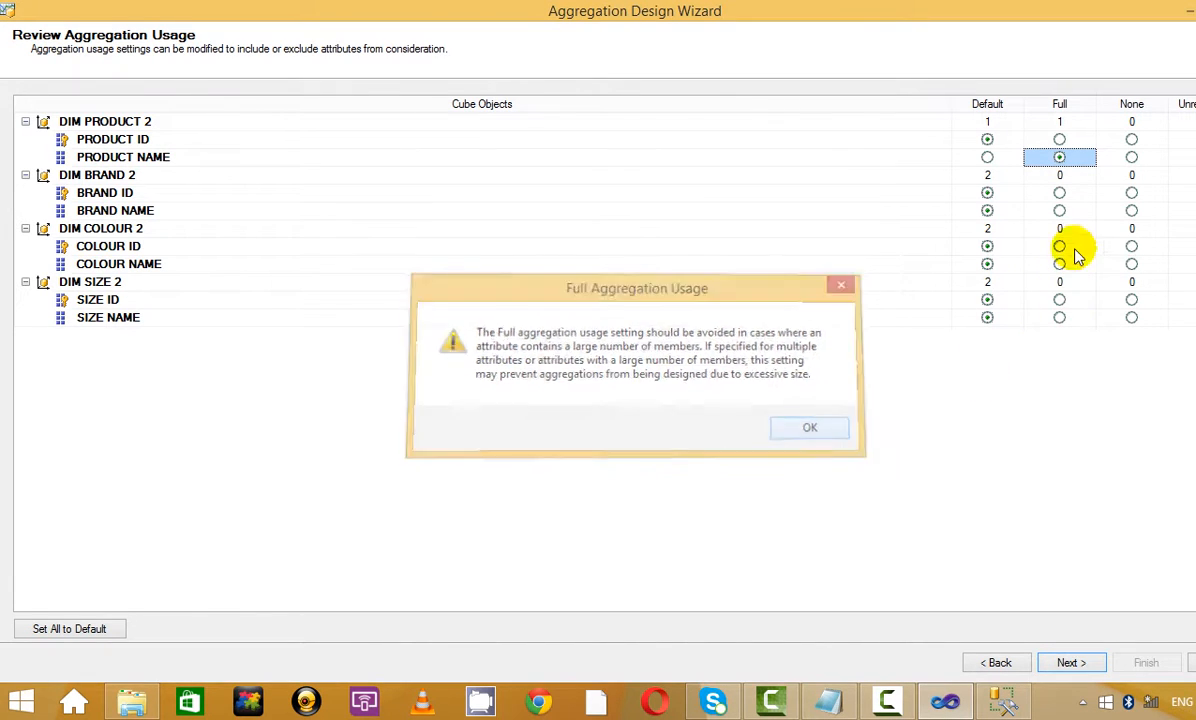
click(1059, 264)
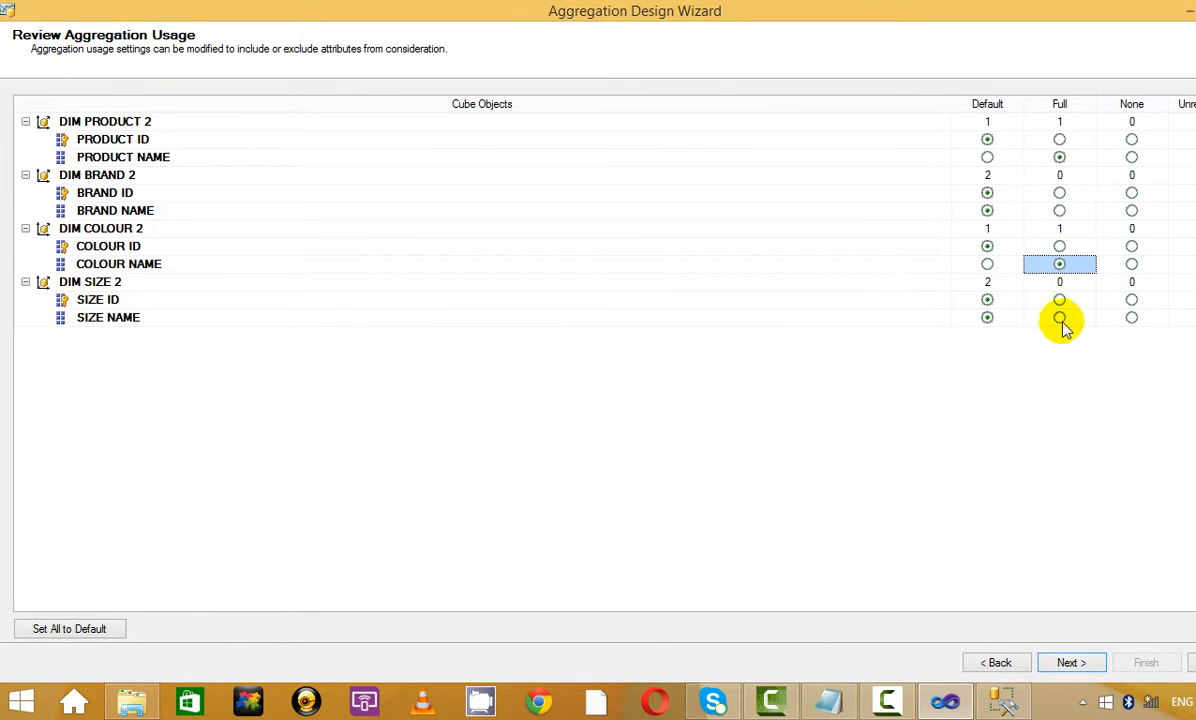
Set SIZE ID, COLOUR ID, BRAND ID and PRODUCT ID to None, accepting each warning
click(1131, 301)
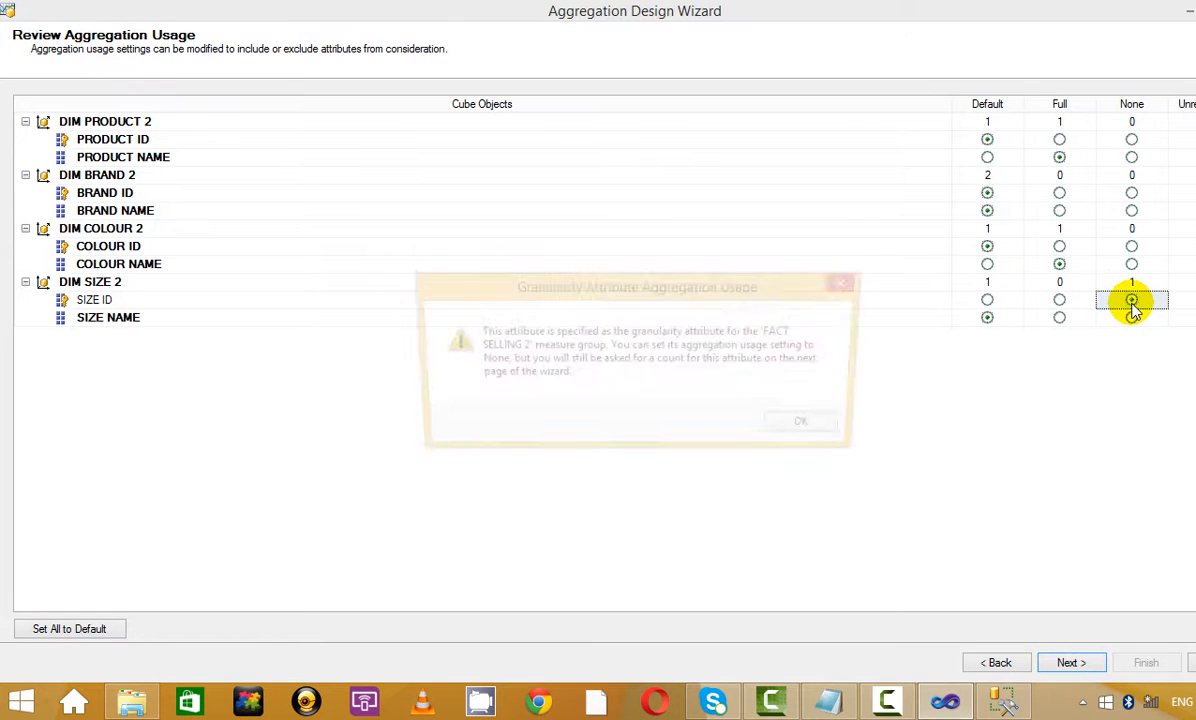
click(815, 428)
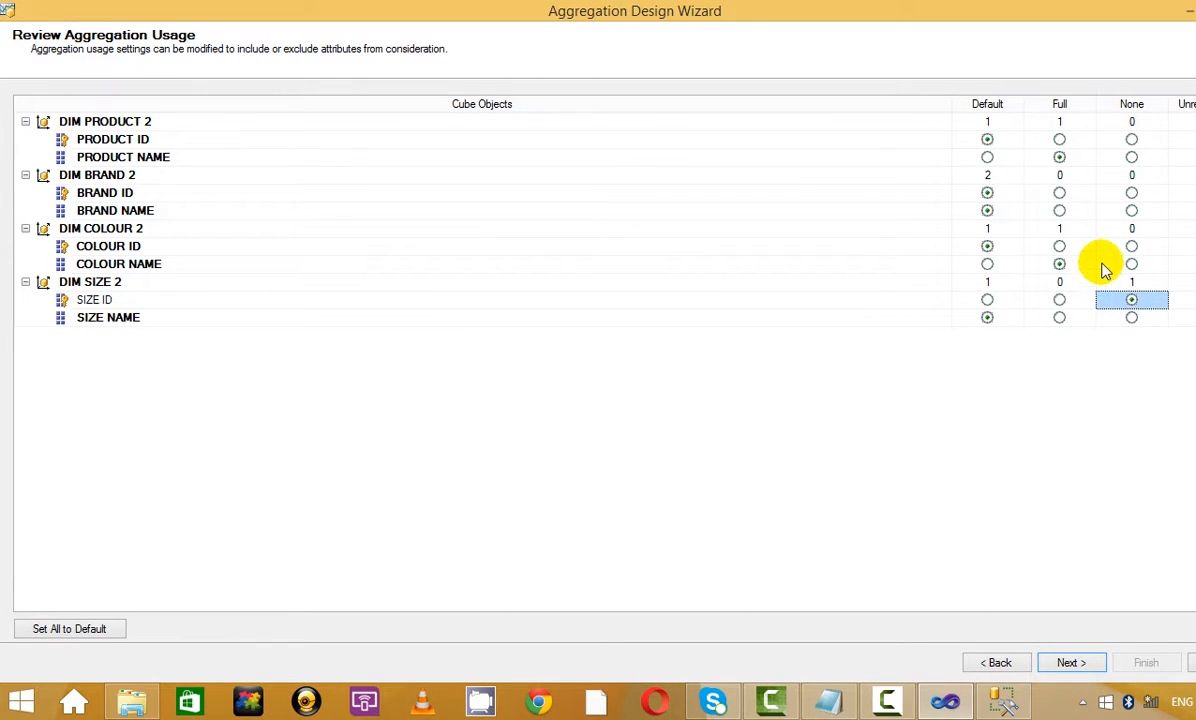
click(1131, 247)
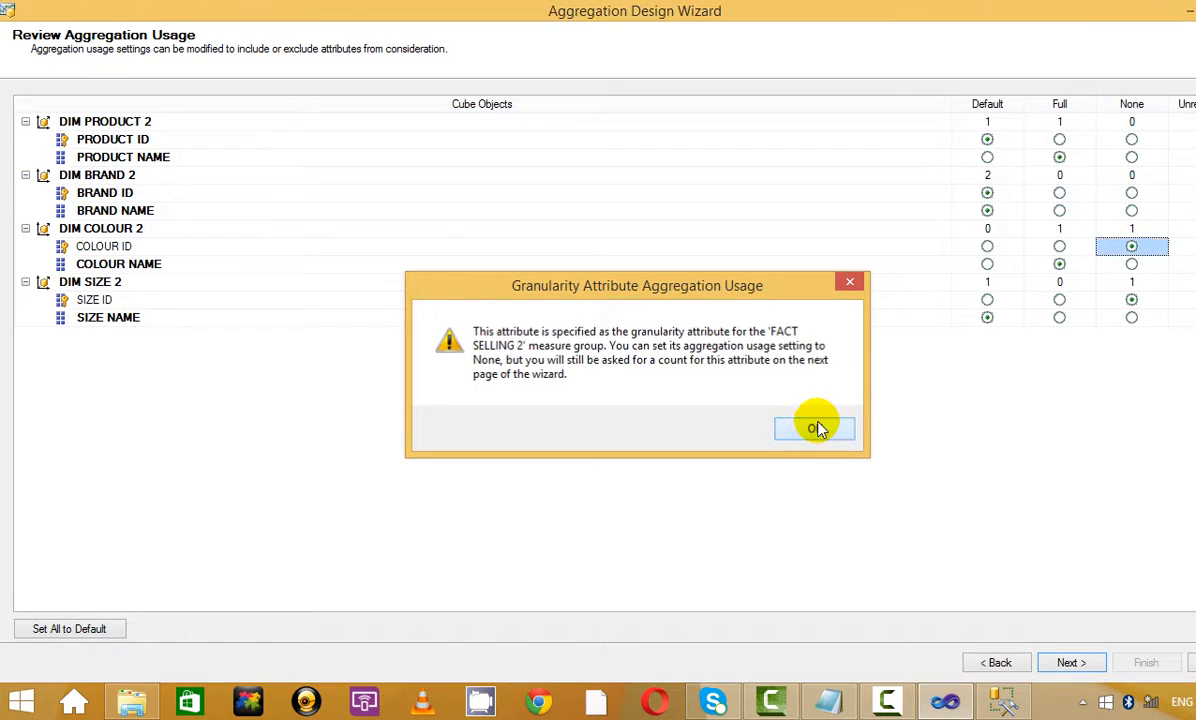
click(814, 427)
click(1133, 194)
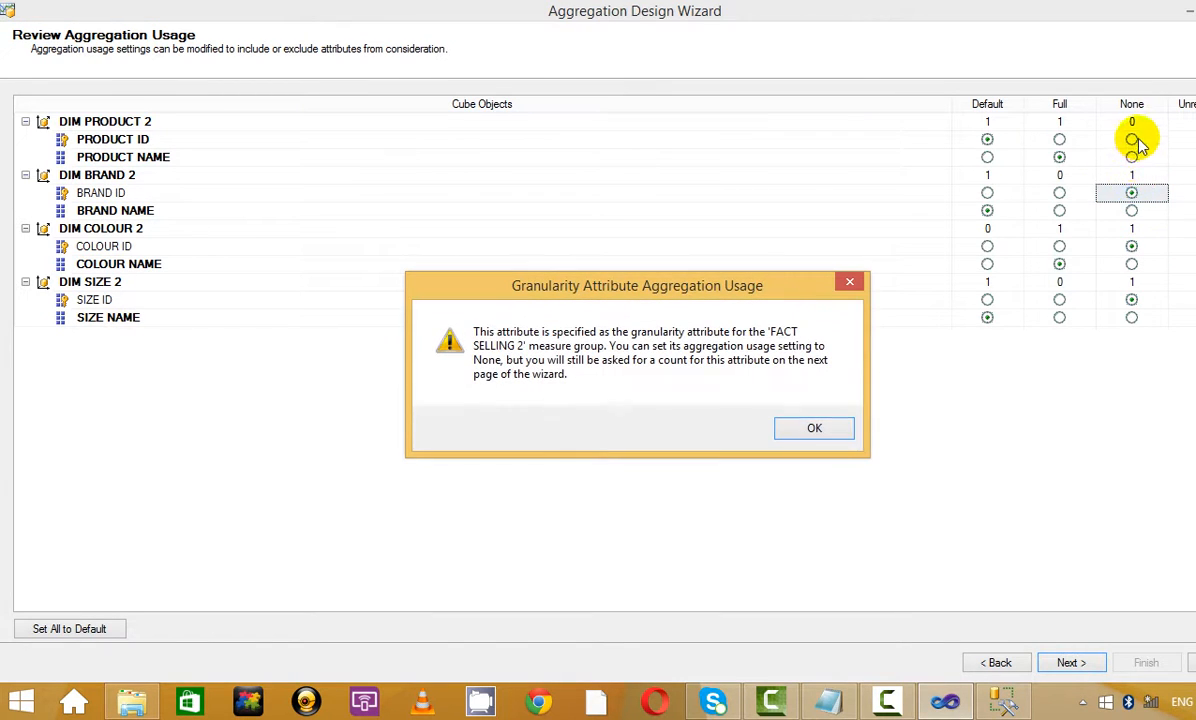
click(815, 428)
click(1132, 140)
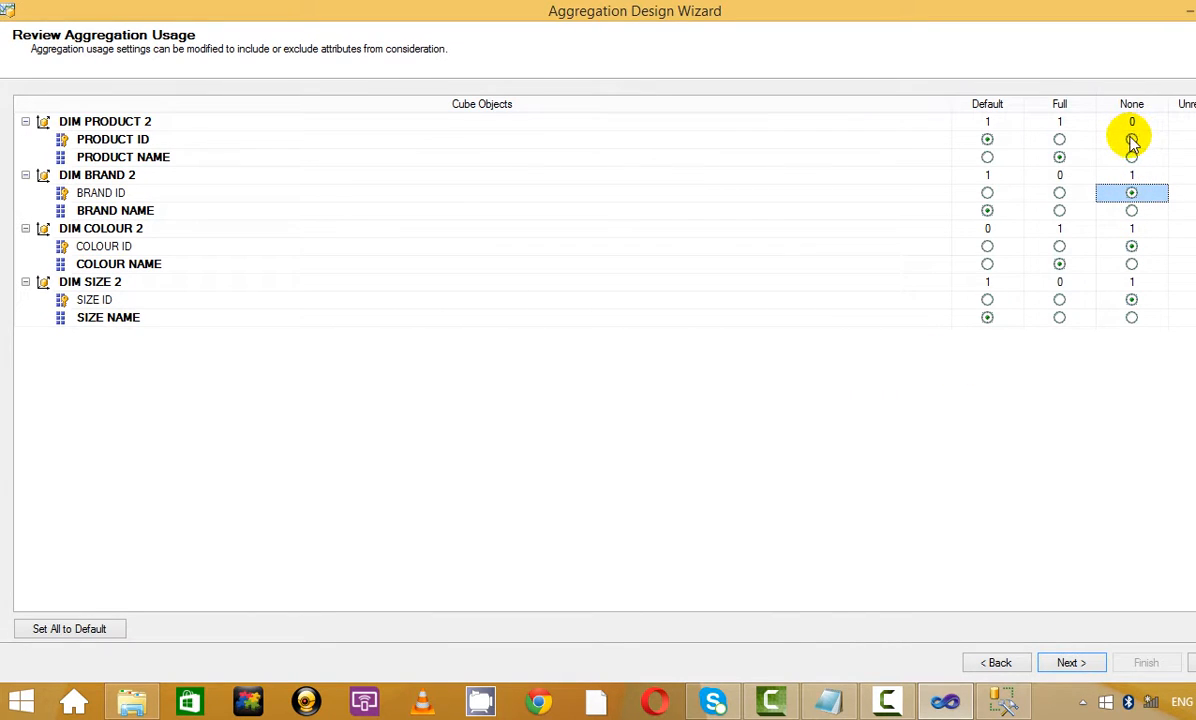
click(814, 428)
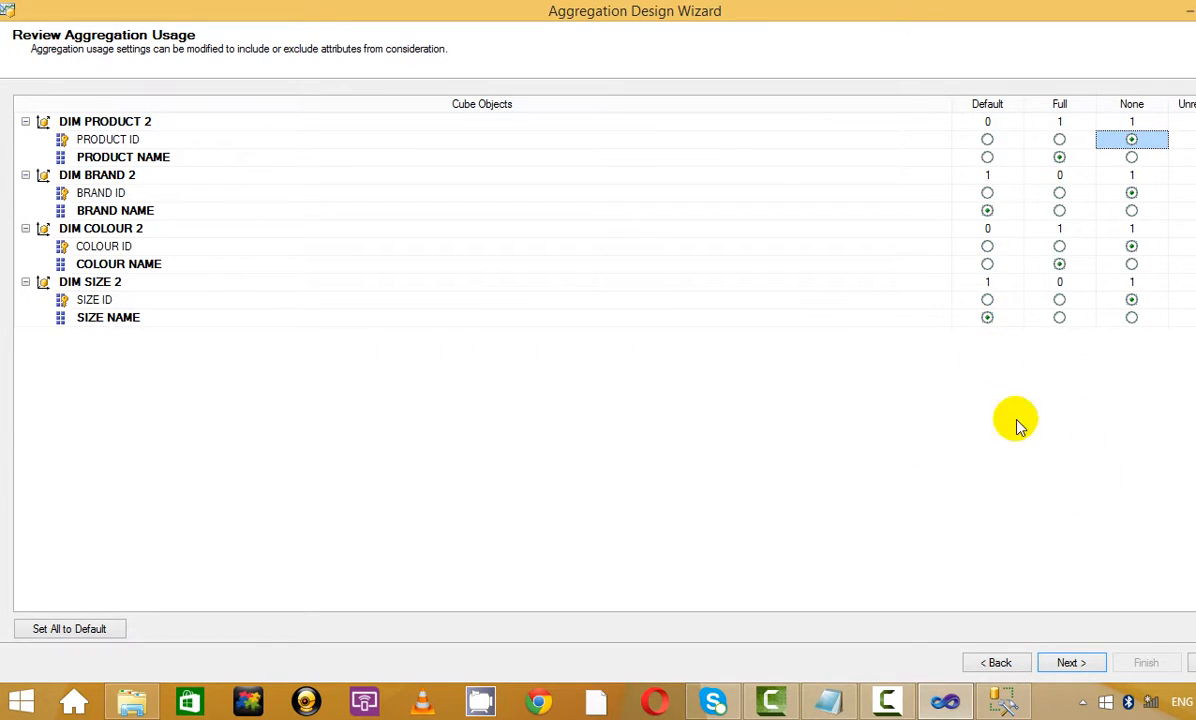
click(1074, 664)
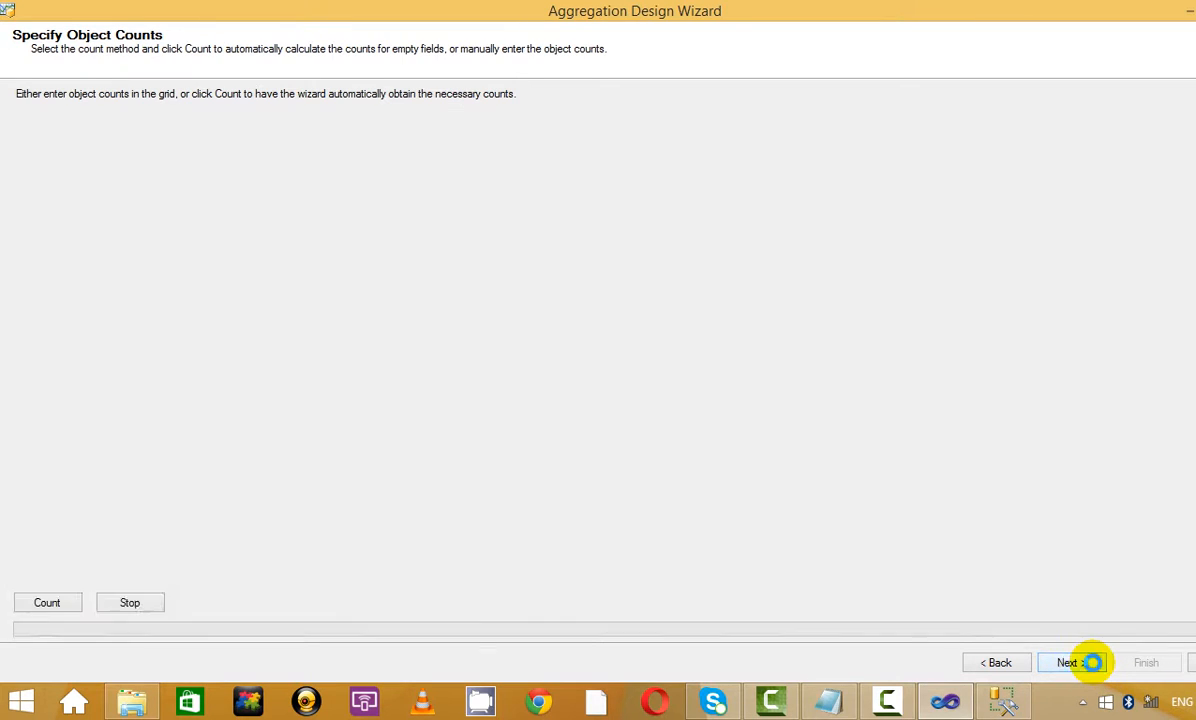
Count objects and check estimates for DIM PRODUCT 2, DIM BRAND 2, DIM COLOUR 2, DIM SIZE 2
click(52, 551)
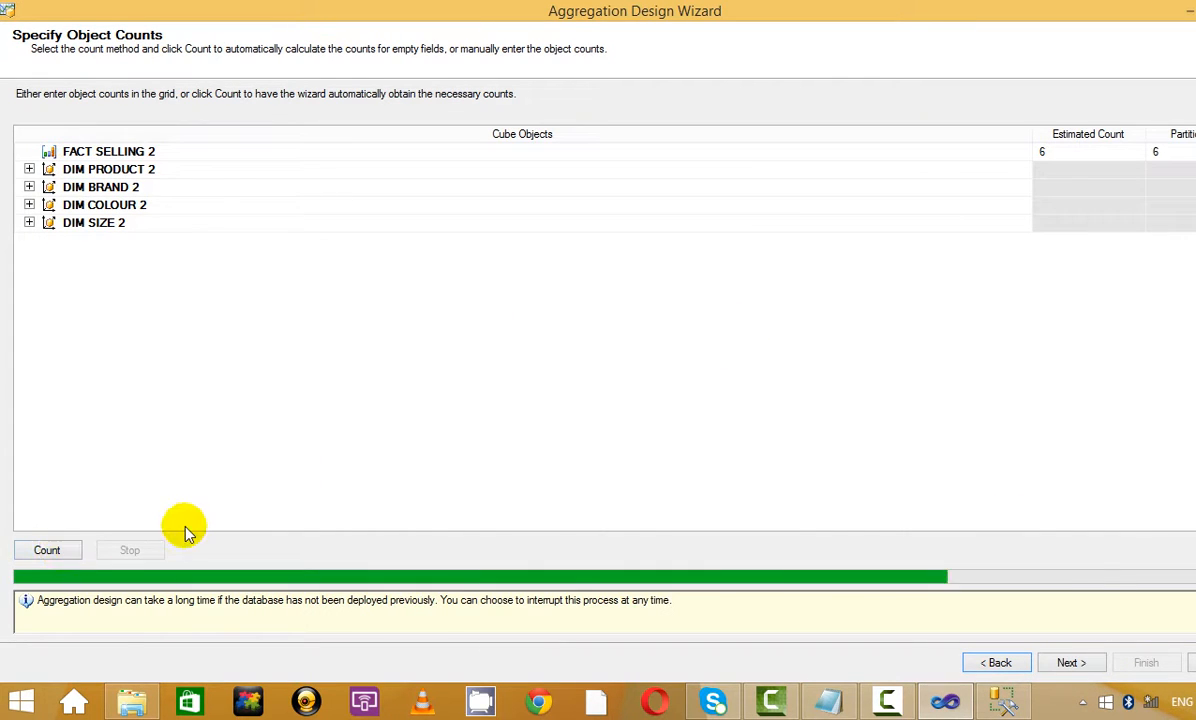
click(29, 169)
click(29, 223)
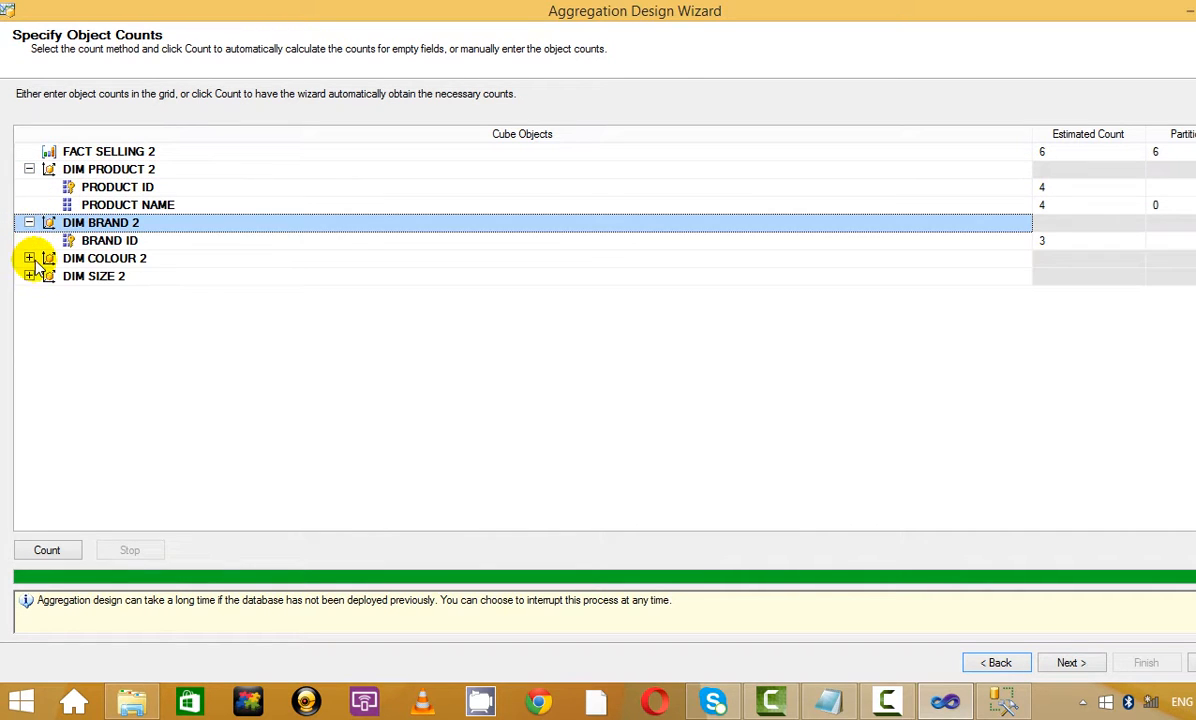
click(29, 258)
click(29, 311)
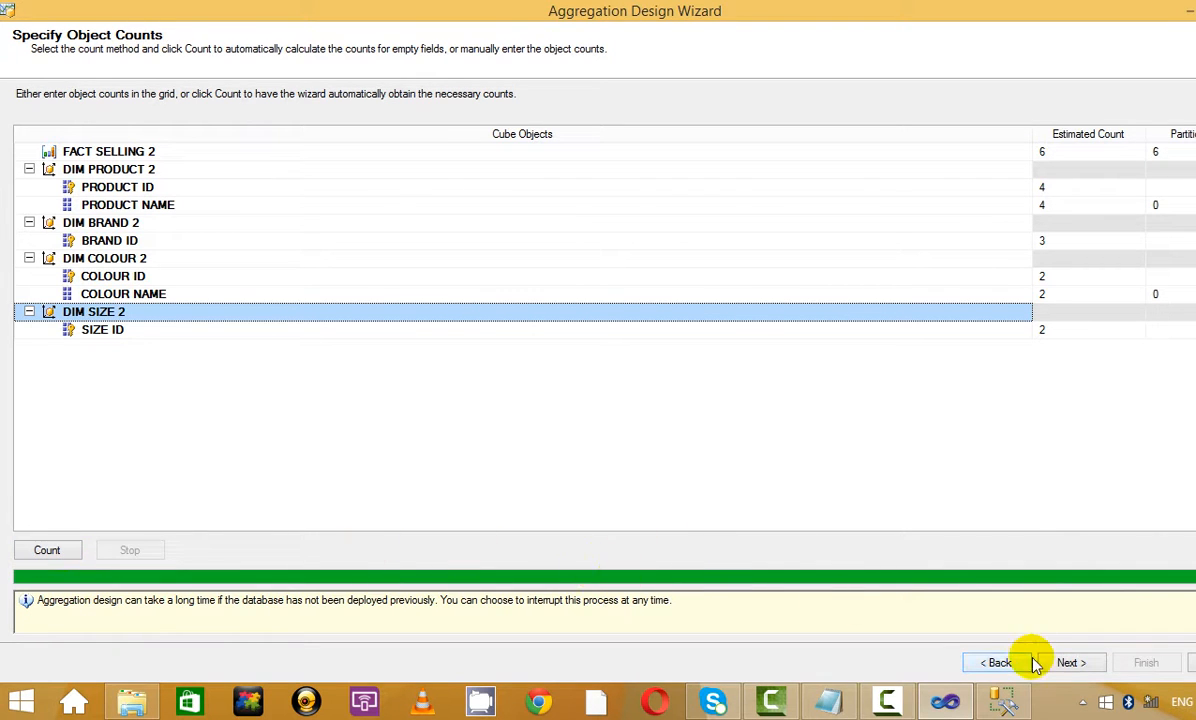
click(1068, 662)
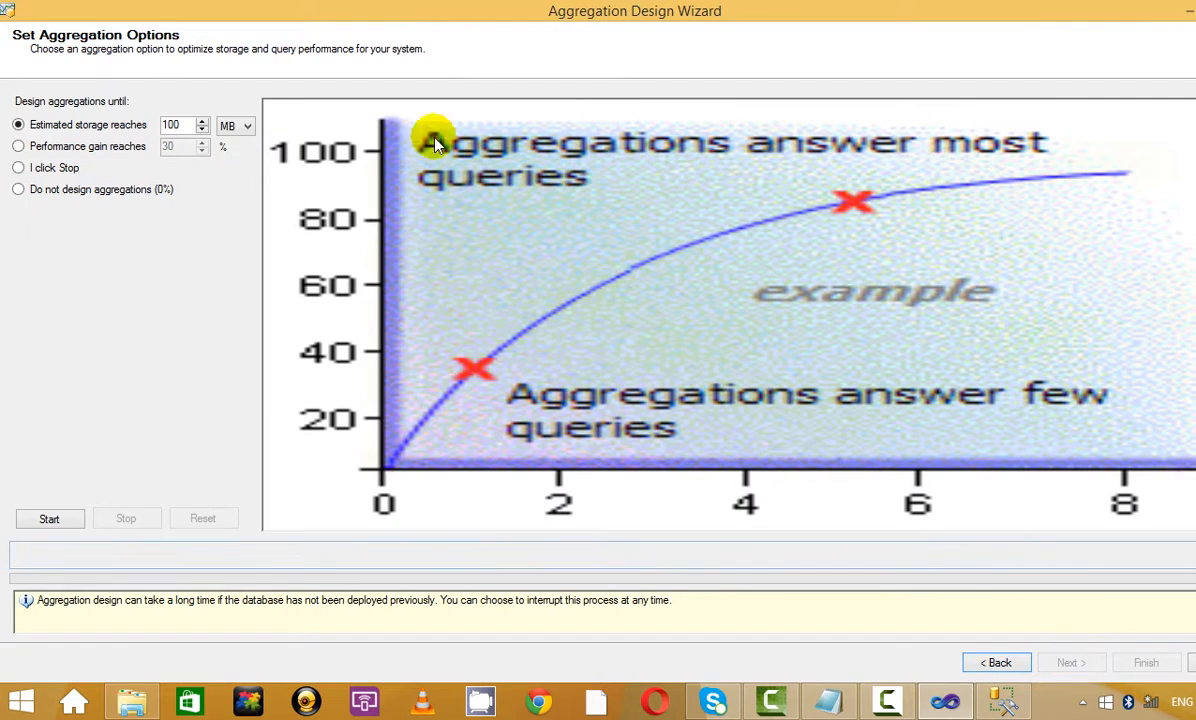
Design aggregations to a 70% performance gain target, then return to object counts
click(18, 146)
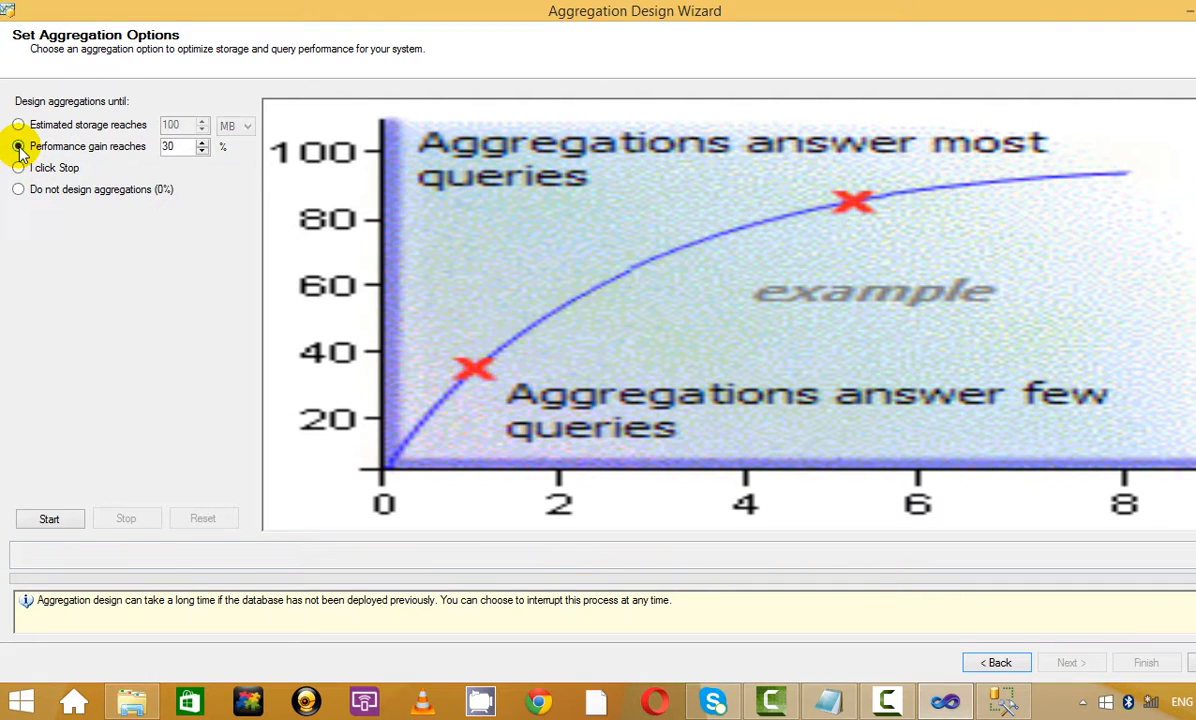
click(204, 142)
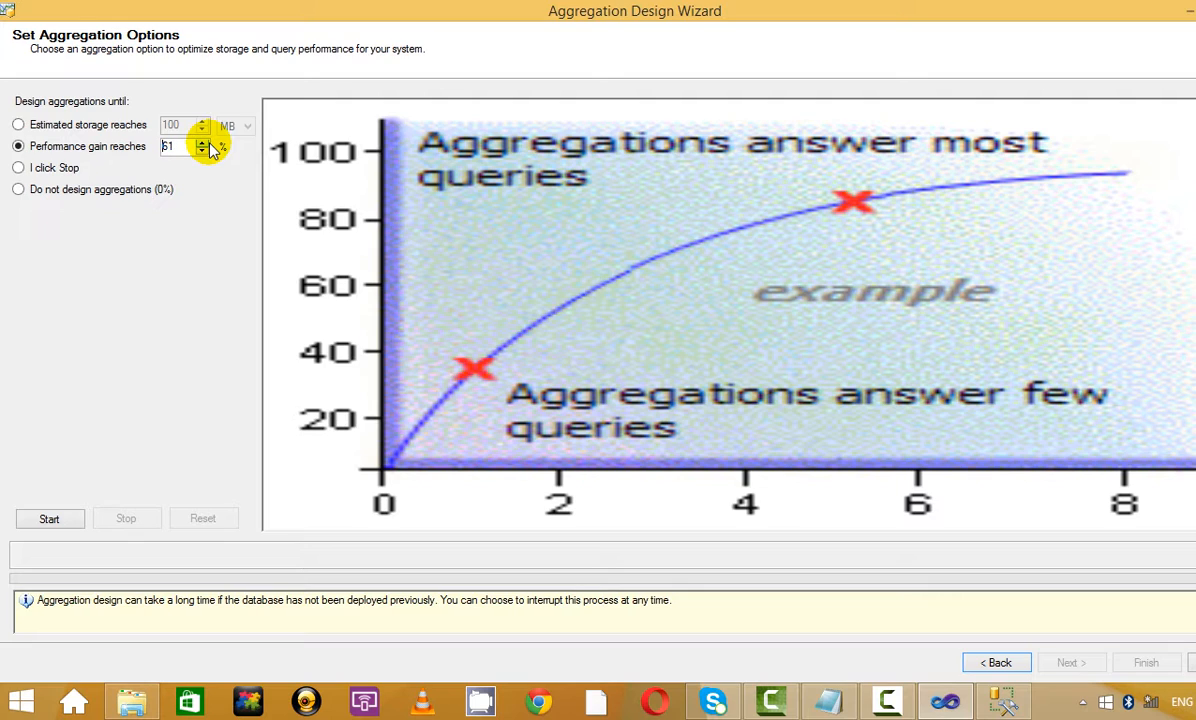
click(204, 142)
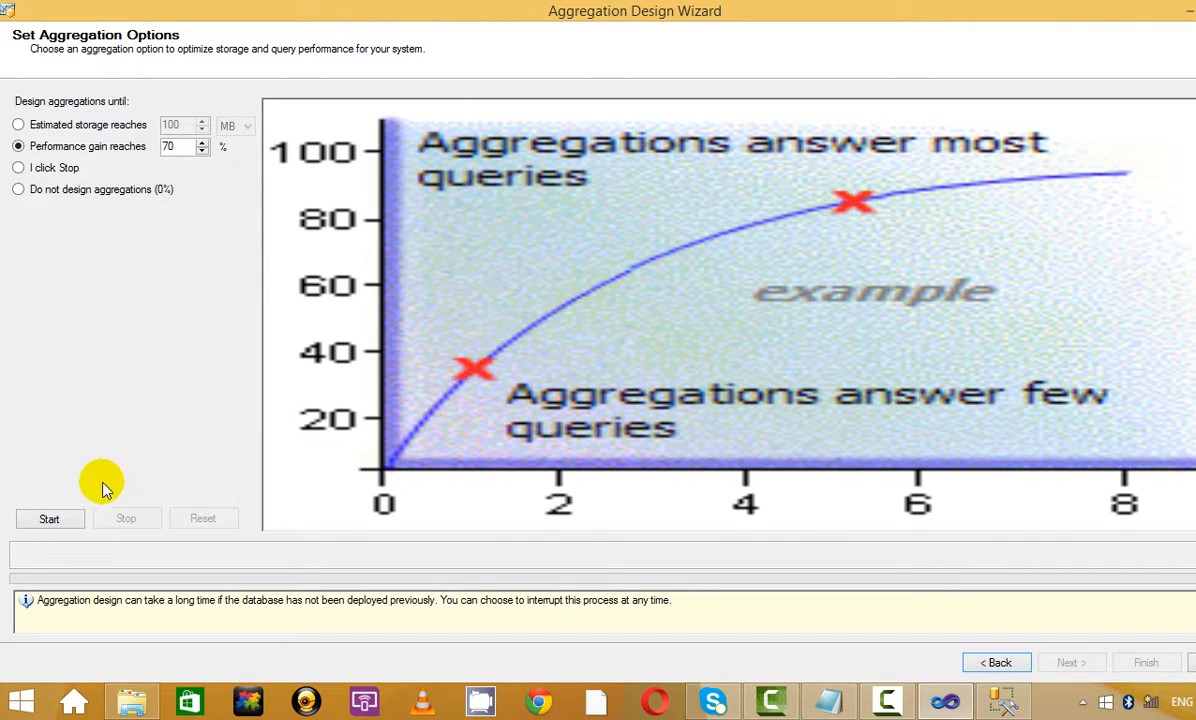
click(70, 522)
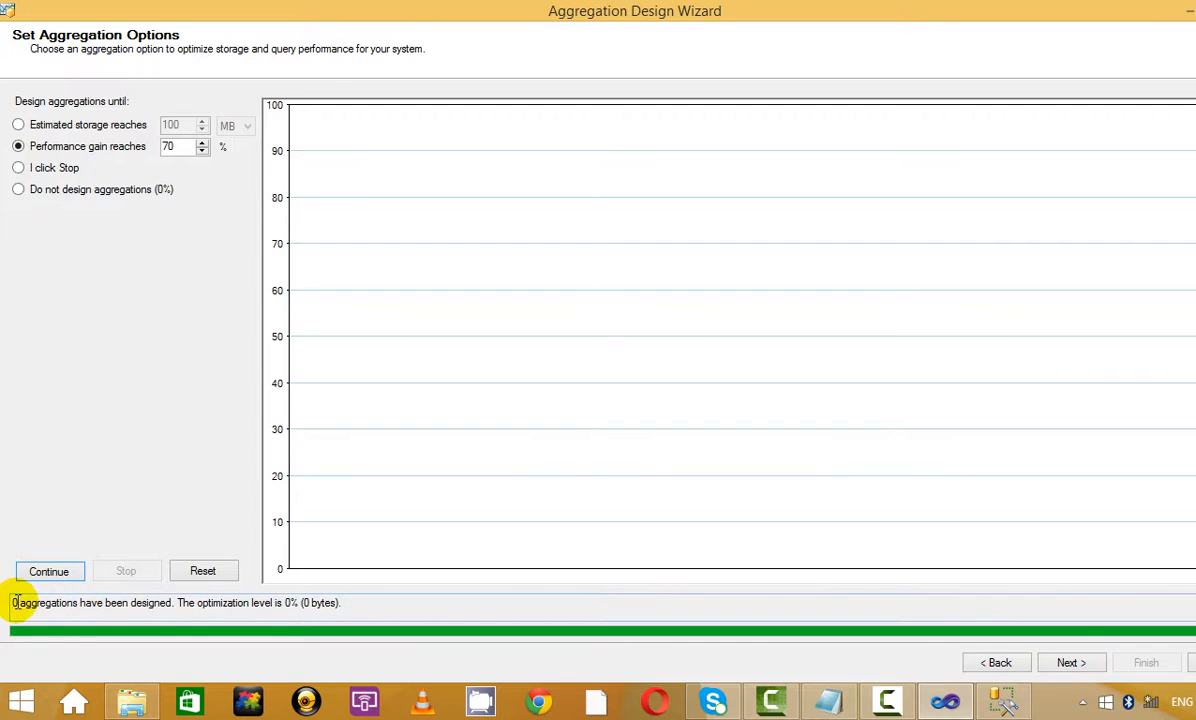
drag(21, 600, 46, 580)
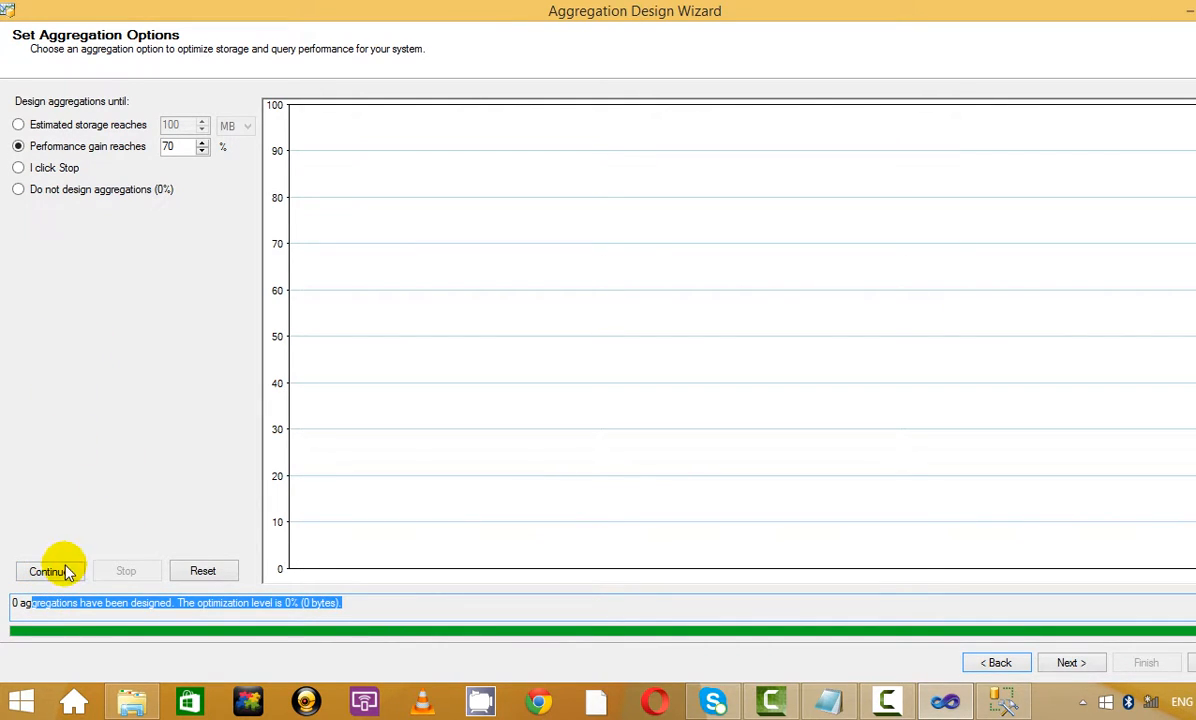
click(55, 573)
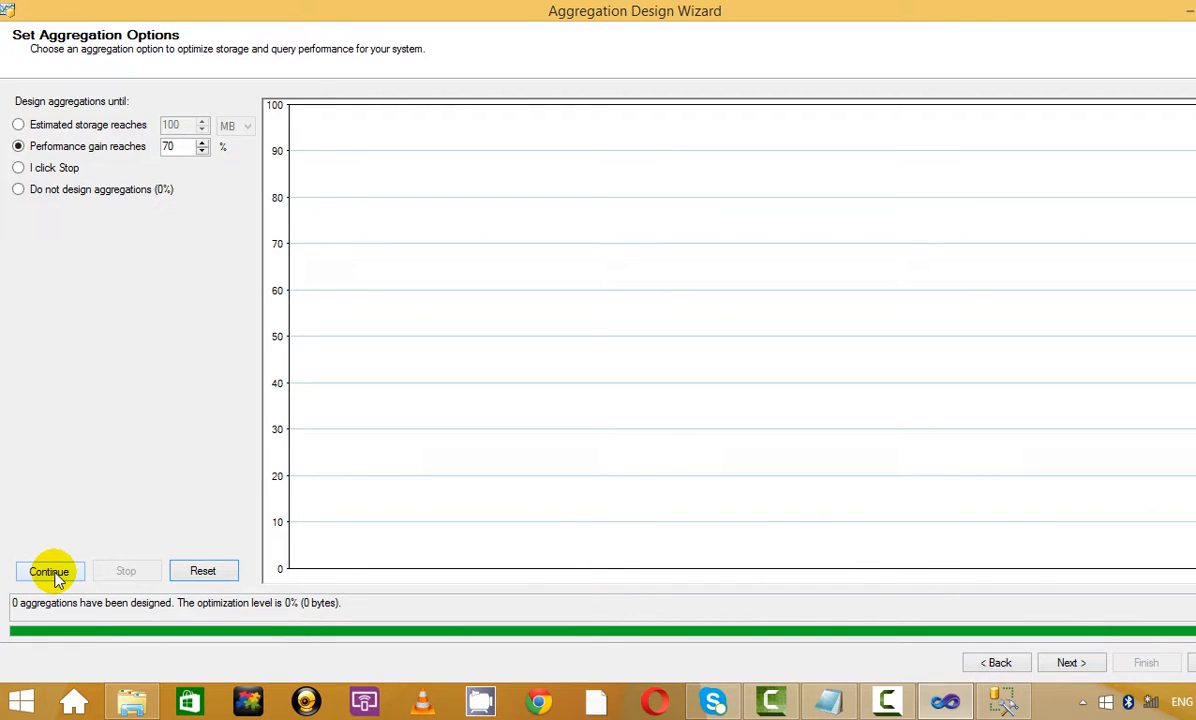
click(997, 664)
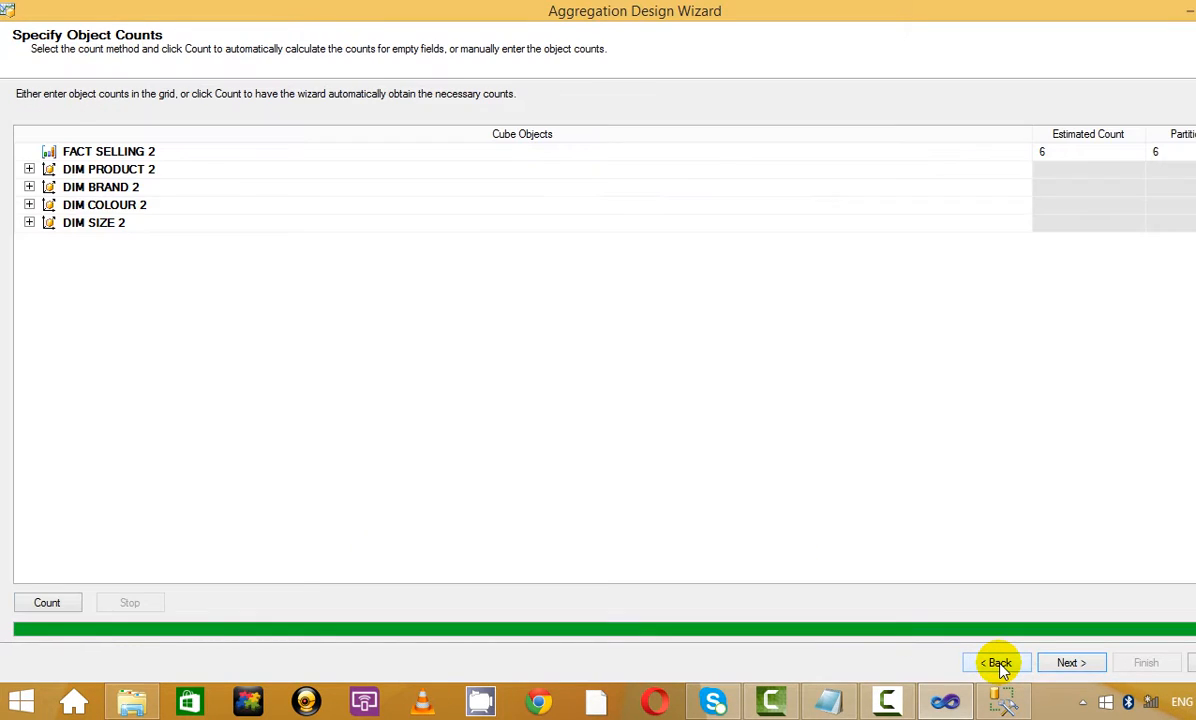
Inspect the attributes of all four dimensions, then return to the aggregation usage page
click(29, 169)
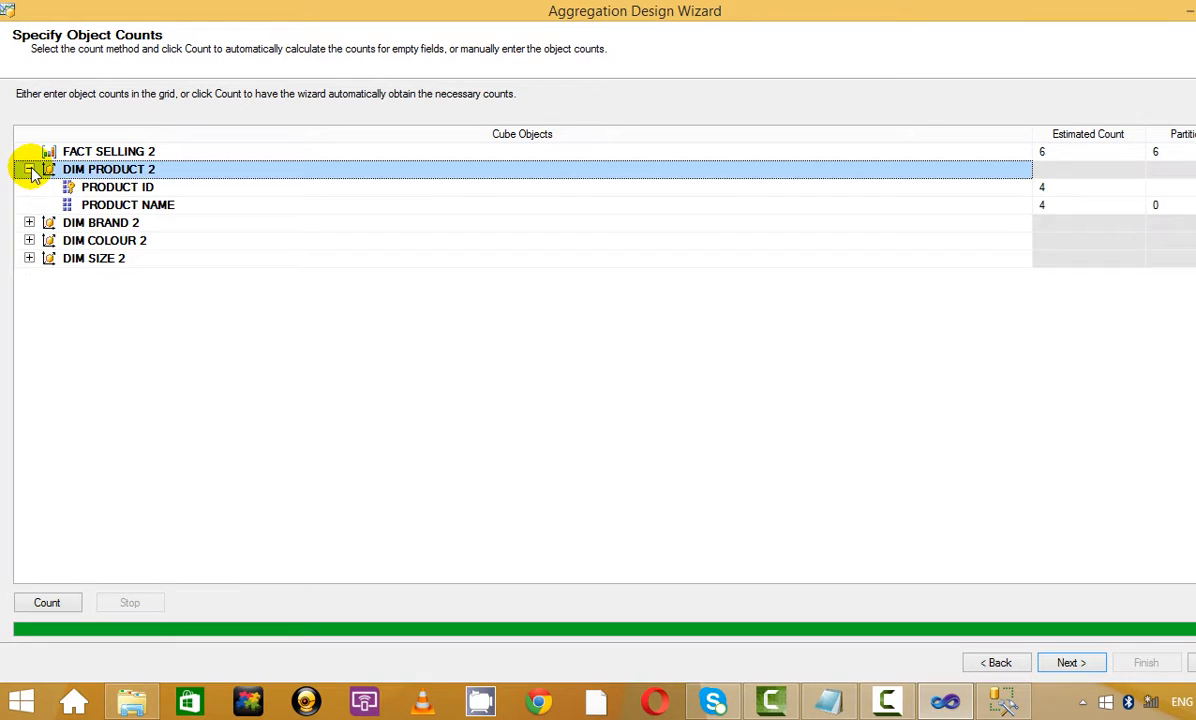
click(29, 222)
click(29, 258)
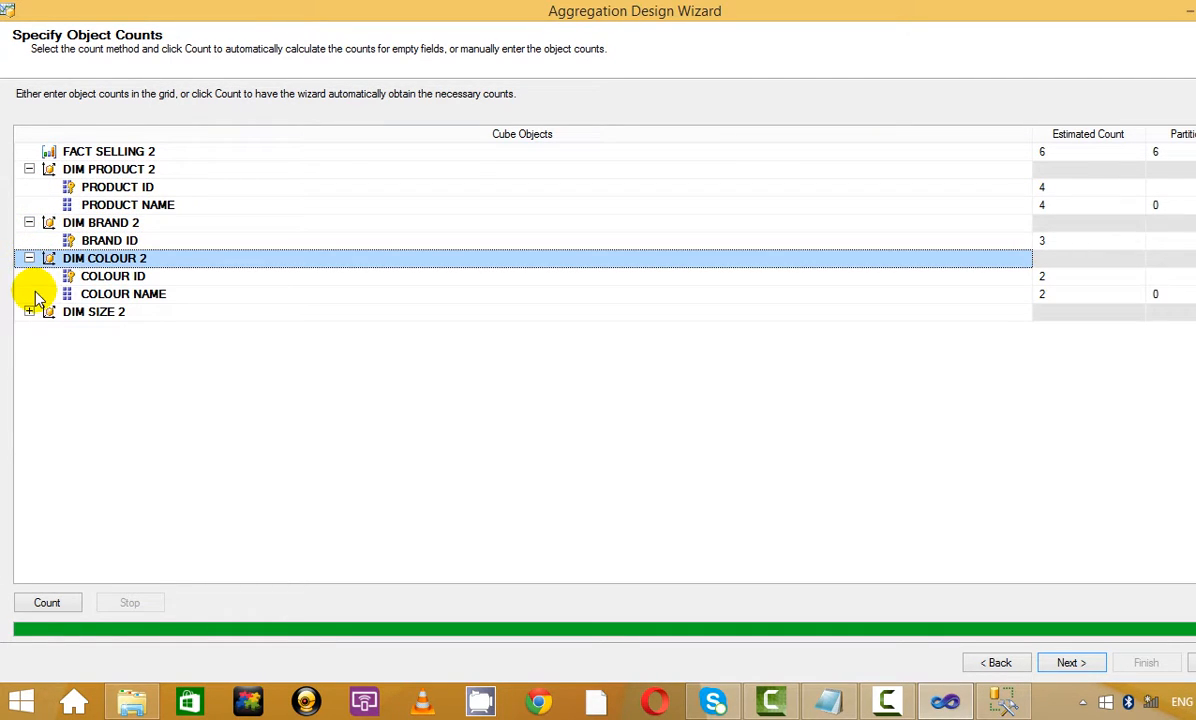
click(29, 311)
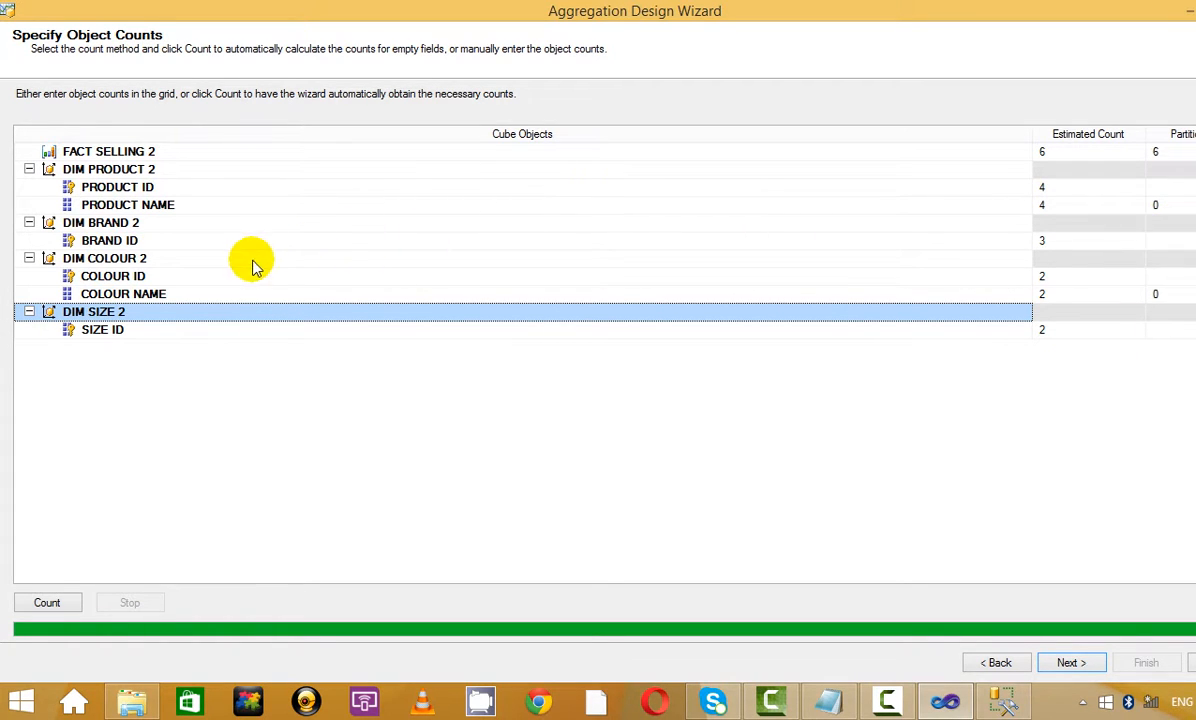
click(995, 662)
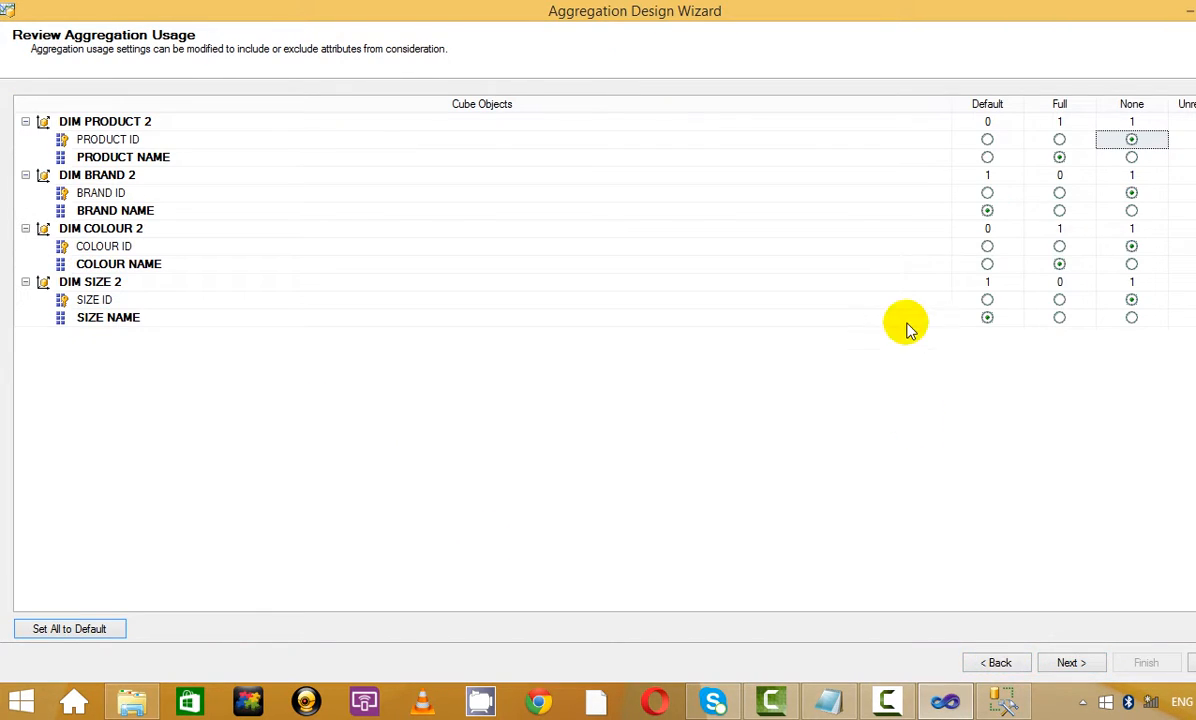
Set COLOUR ID, BRAND ID and PRODUCT ID usage to Default and recount the objects
click(986, 247)
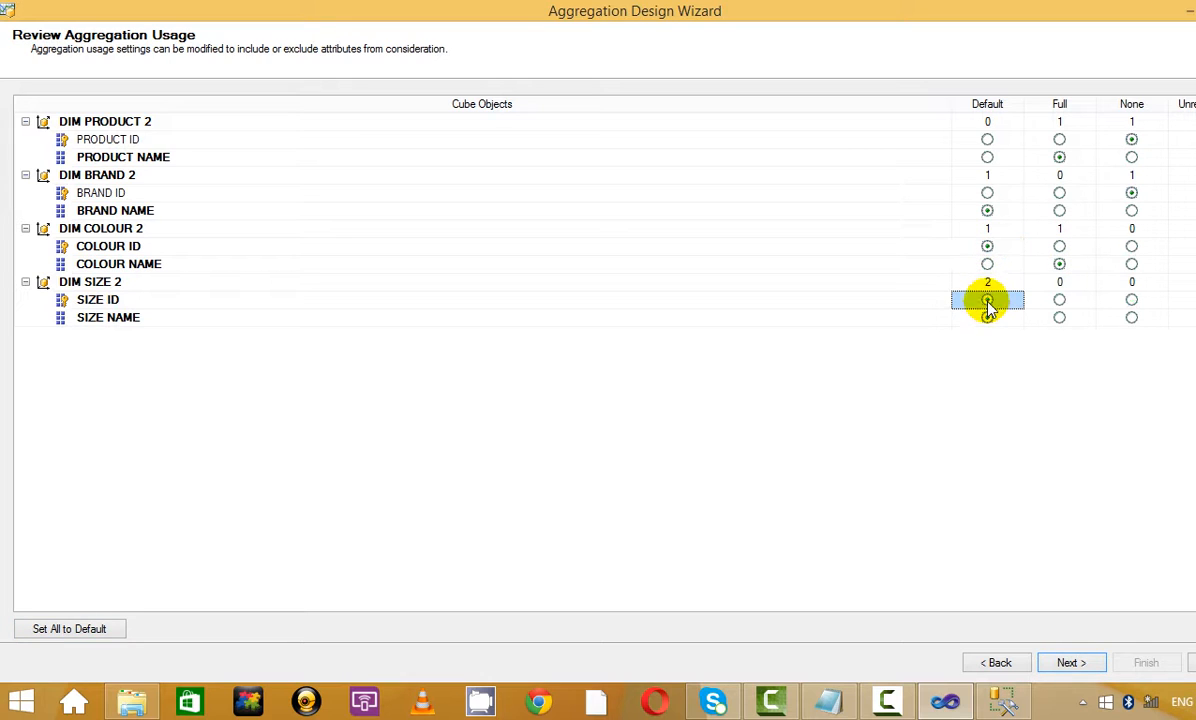
click(987, 192)
click(987, 139)
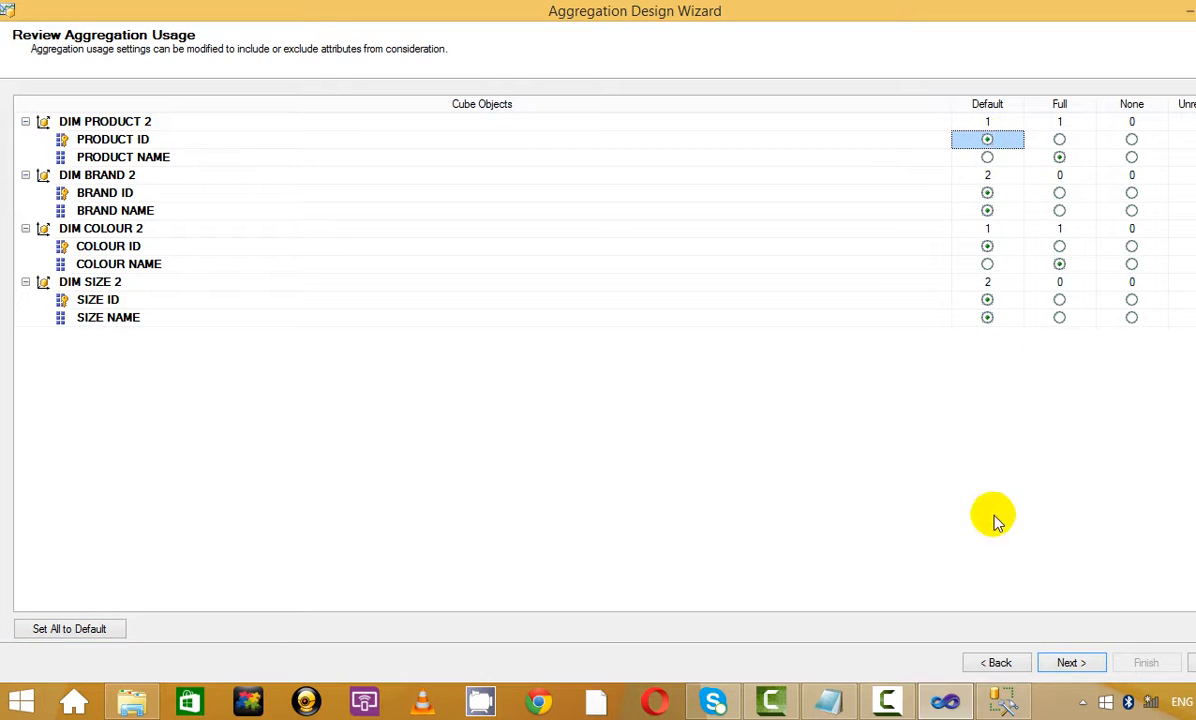
click(1071, 663)
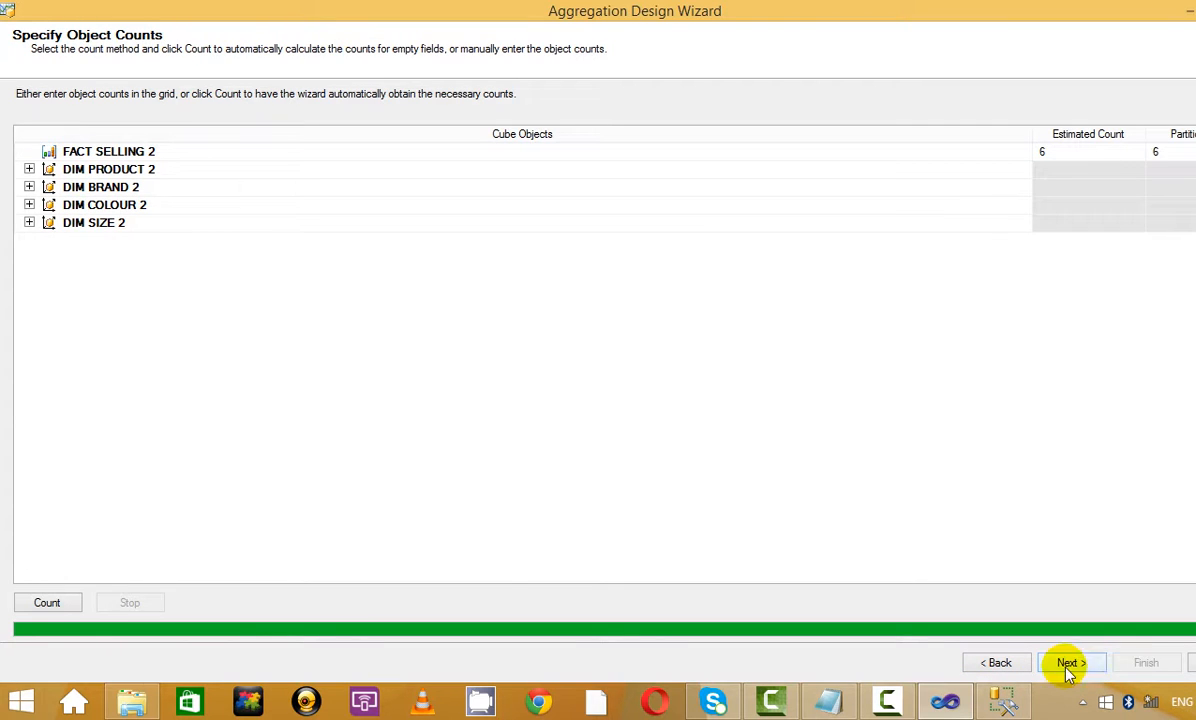
click(42, 608)
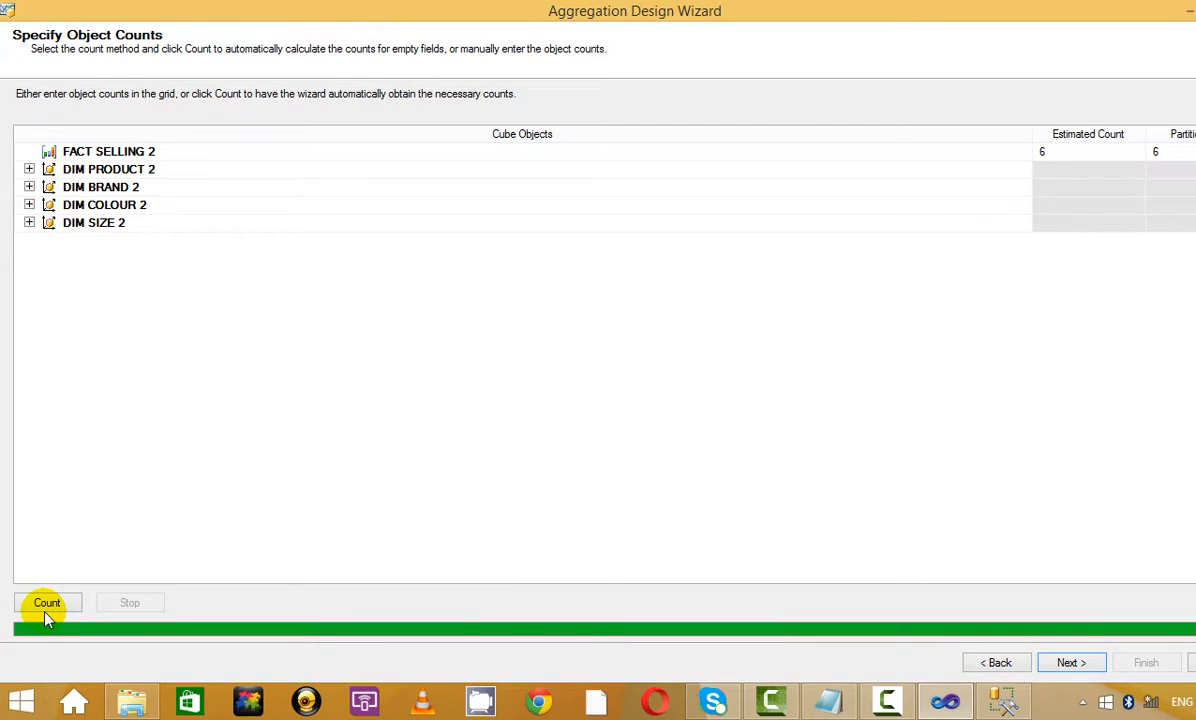
click(1068, 660)
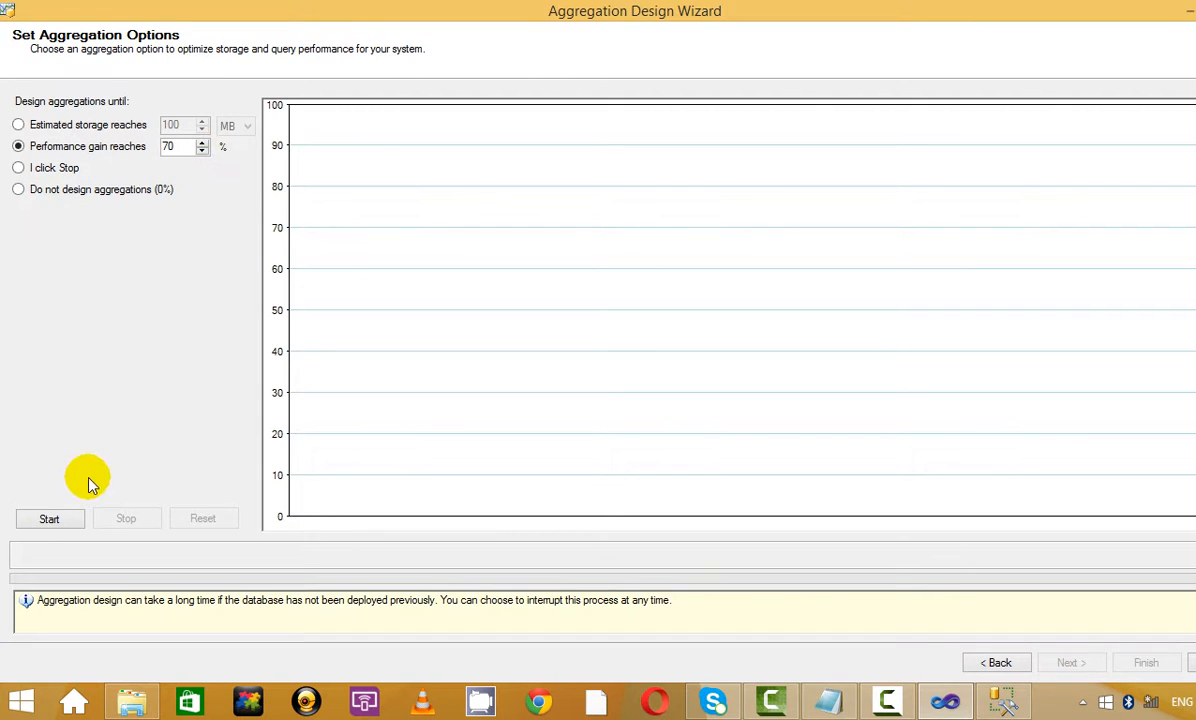
Design the aggregations, review the 99% optimization result, and go to the completion page
click(42, 520)
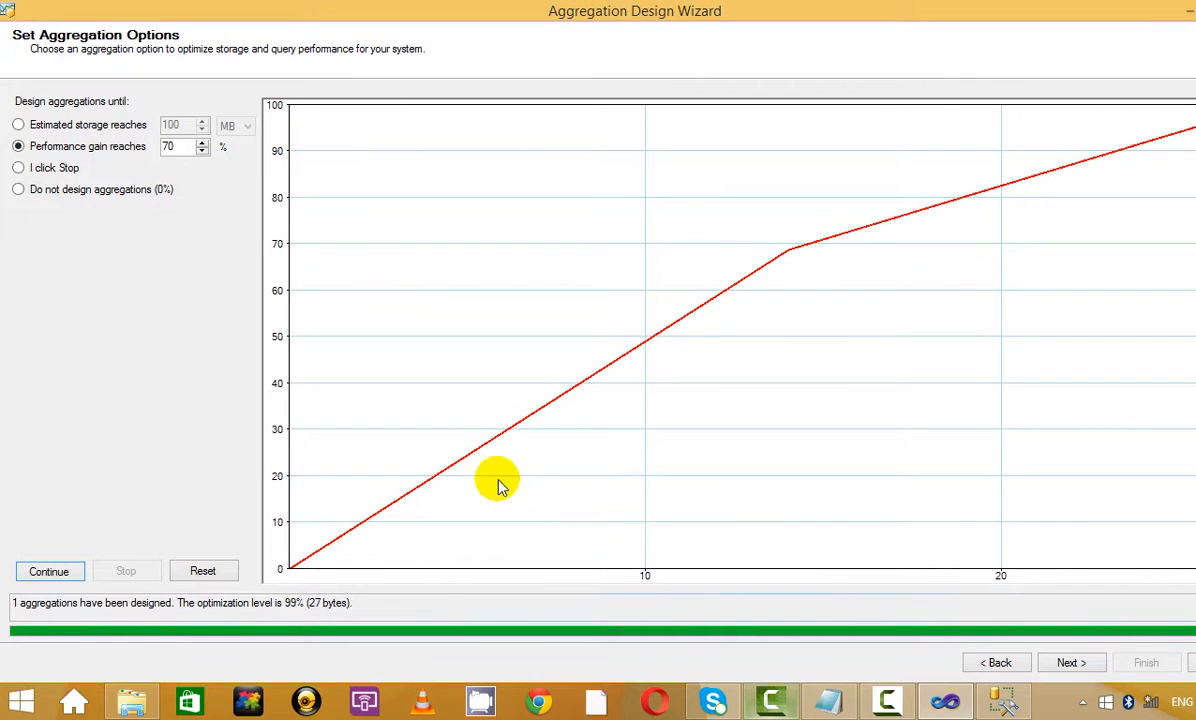
drag(197, 602, 362, 600)
click(362, 600)
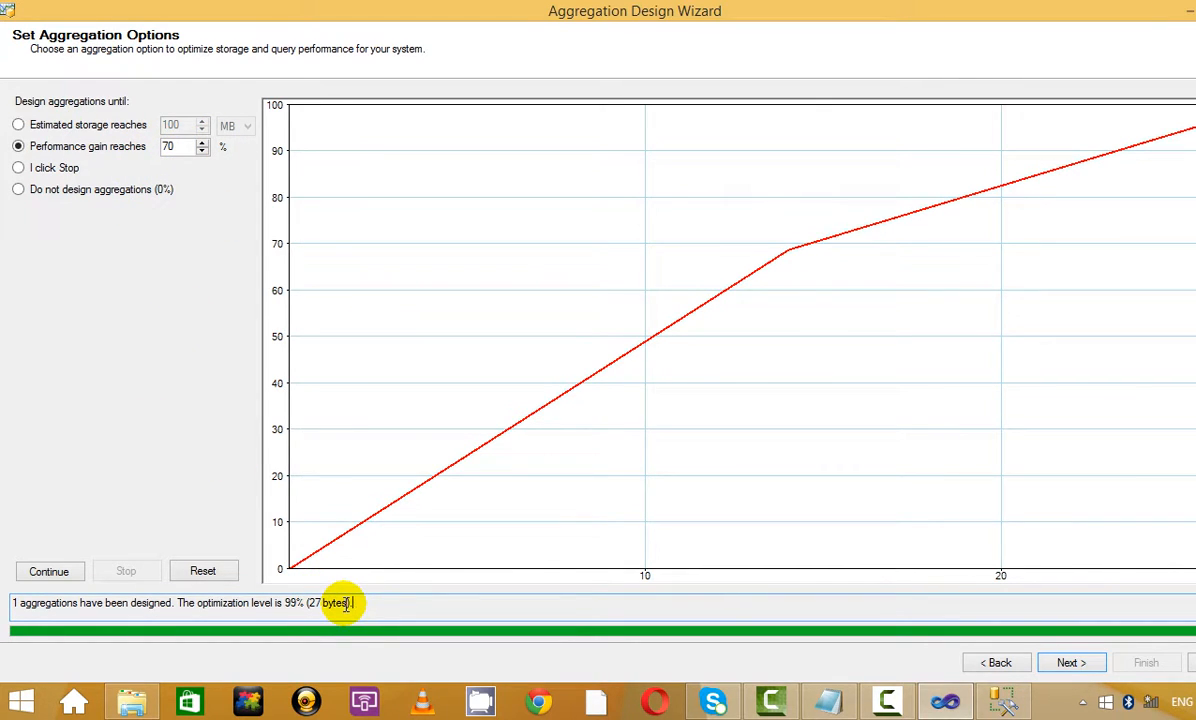
drag(58, 603, 326, 605)
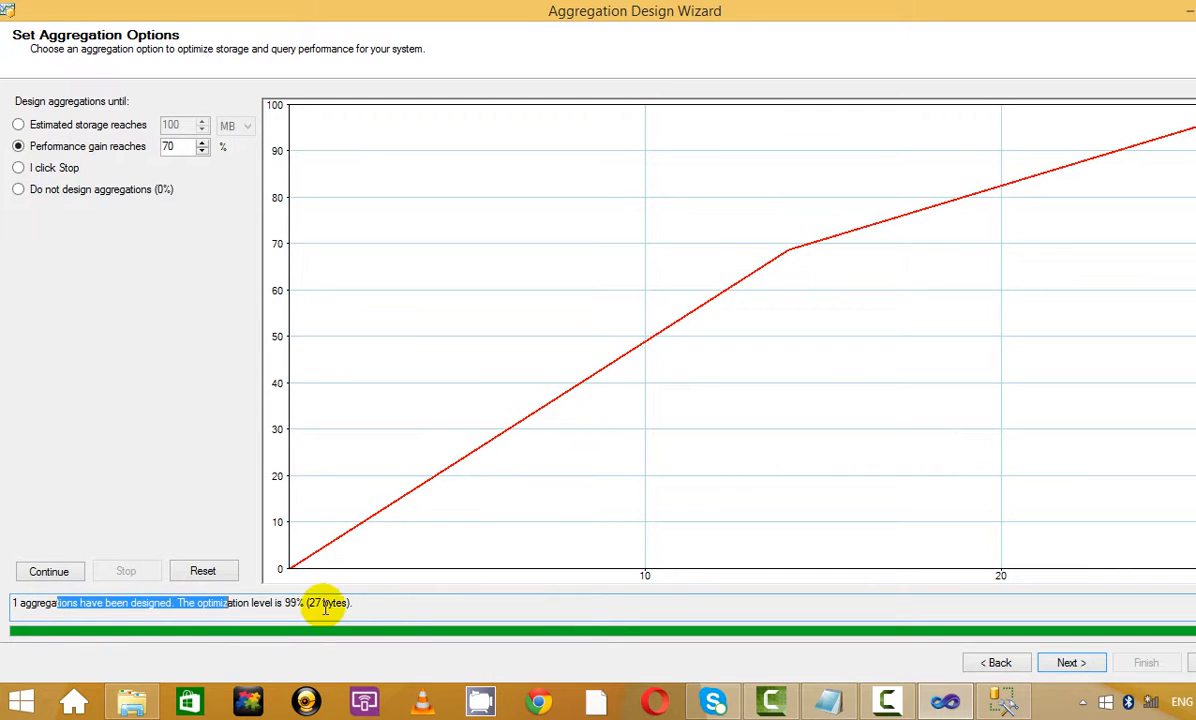
click(400, 600)
click(1070, 662)
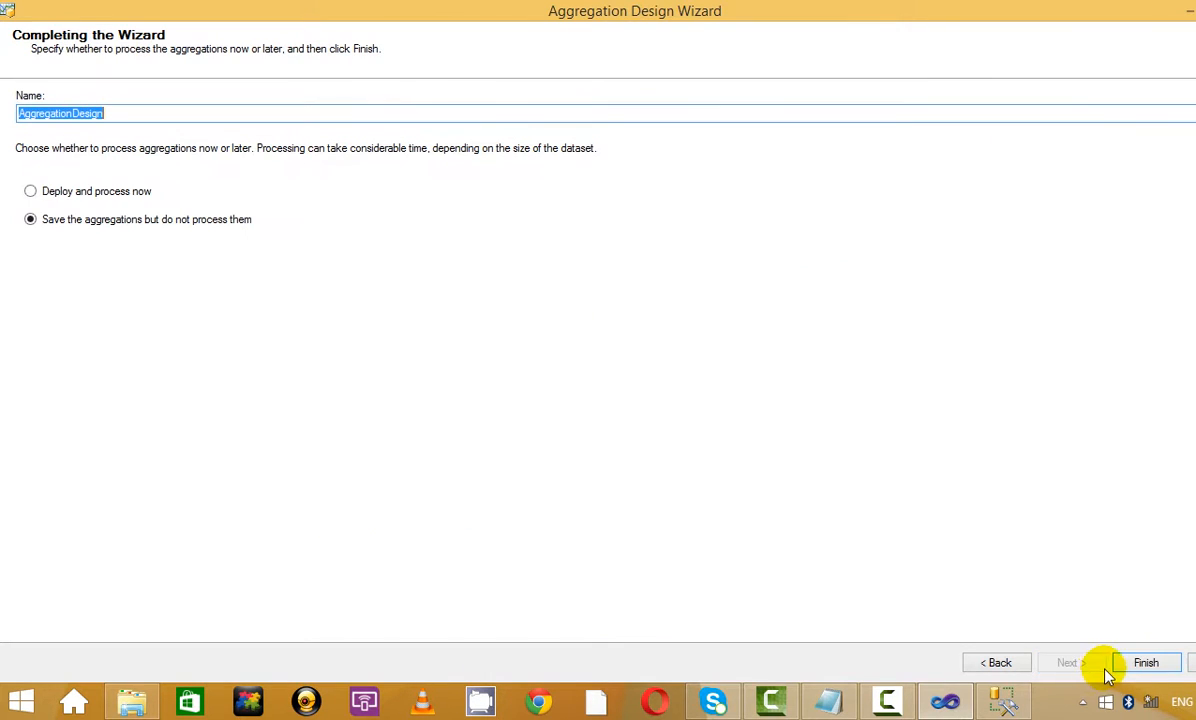
Replace the default AggregationDesign name with Zam_Zam_Selling_agg and finish the wizard
click(141, 113)
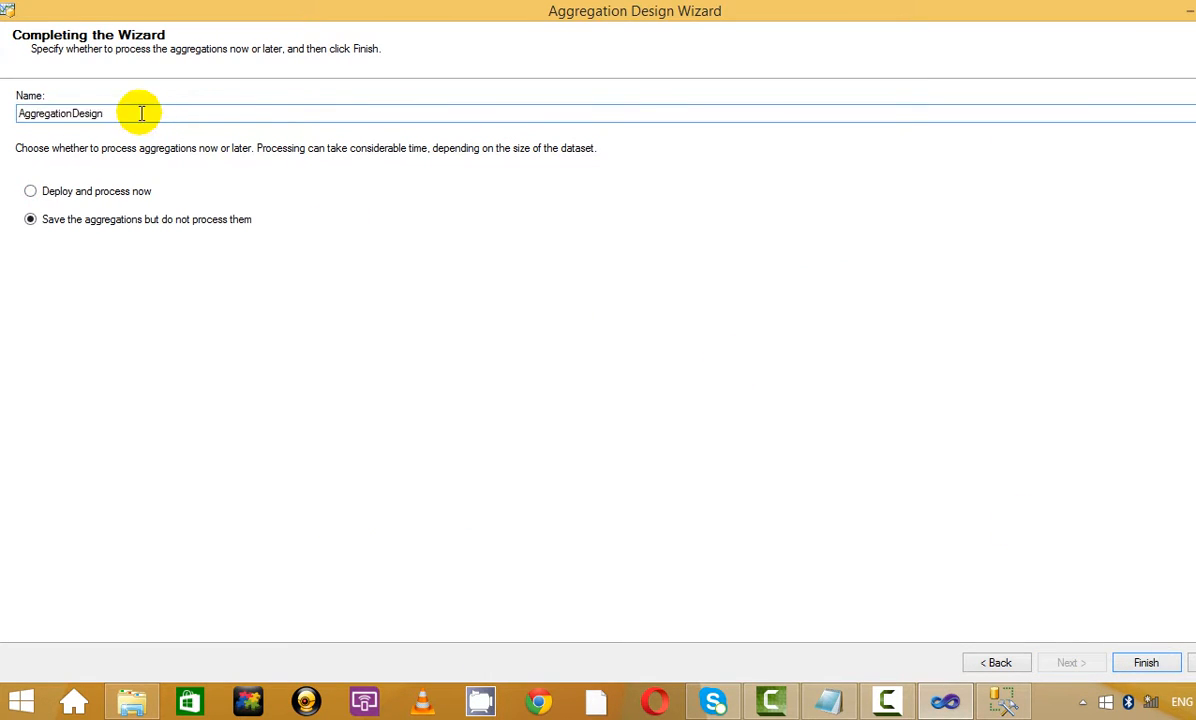
drag(141, 113, 12, 113)
key(BackSpace)
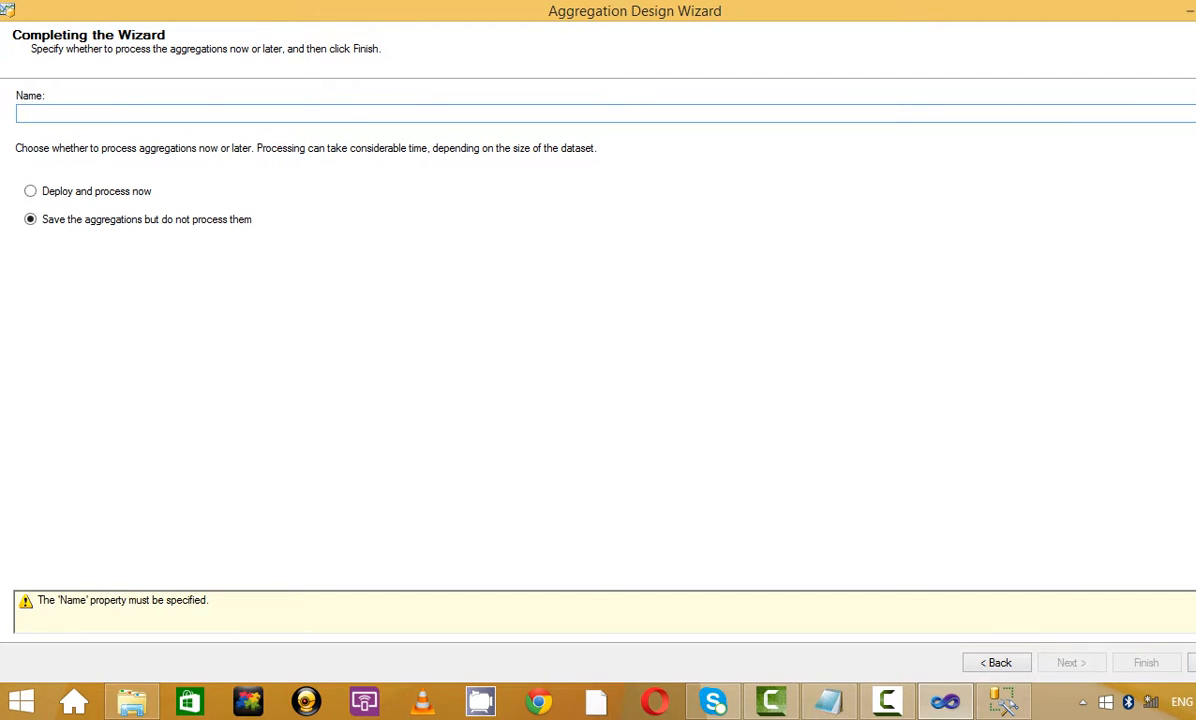
text(Zam_Z)
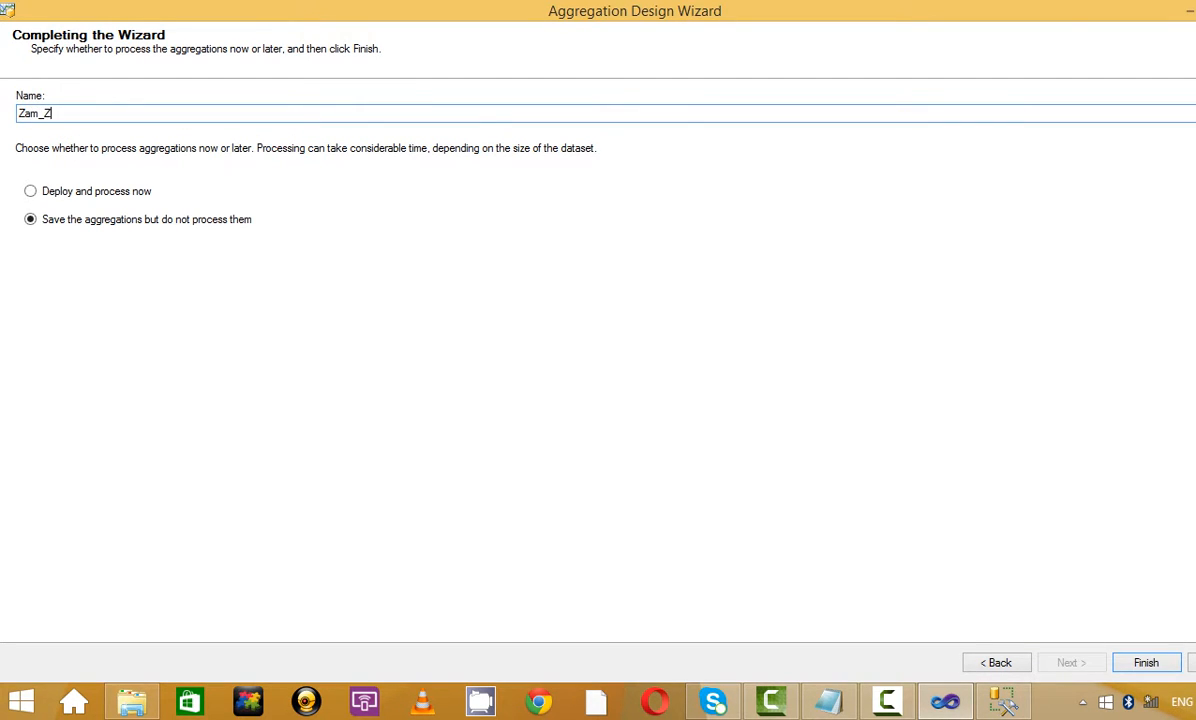
text(a.m)
key(BackSpace)
key(BackSpace)
key(BackSpace)
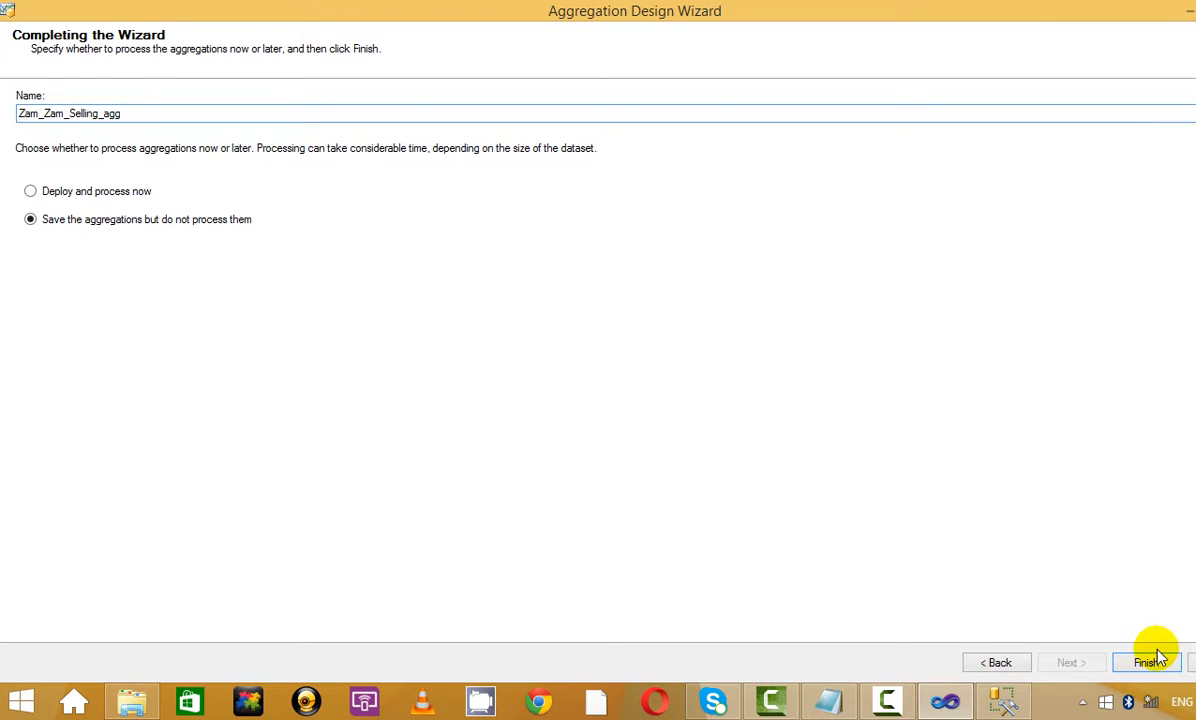
click(1146, 662)
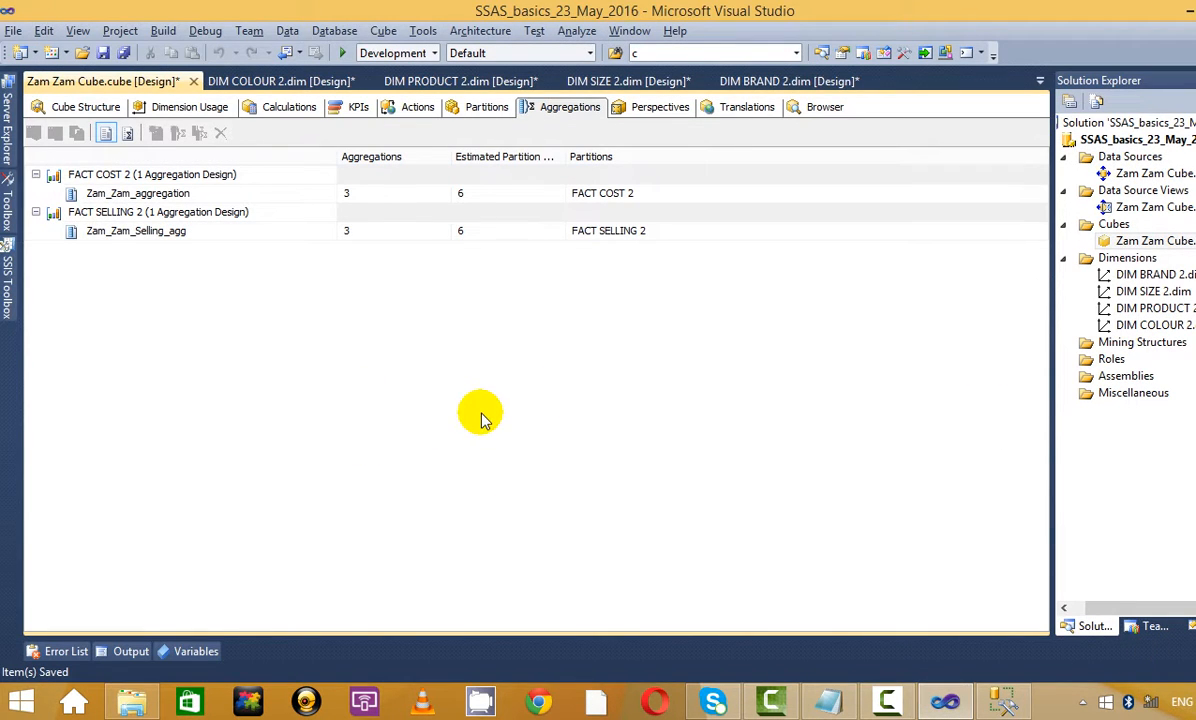
Review the Cube Structure, Browser and Aggregations views, then choose Process on the SSAS project
click(78, 107)
click(815, 107)
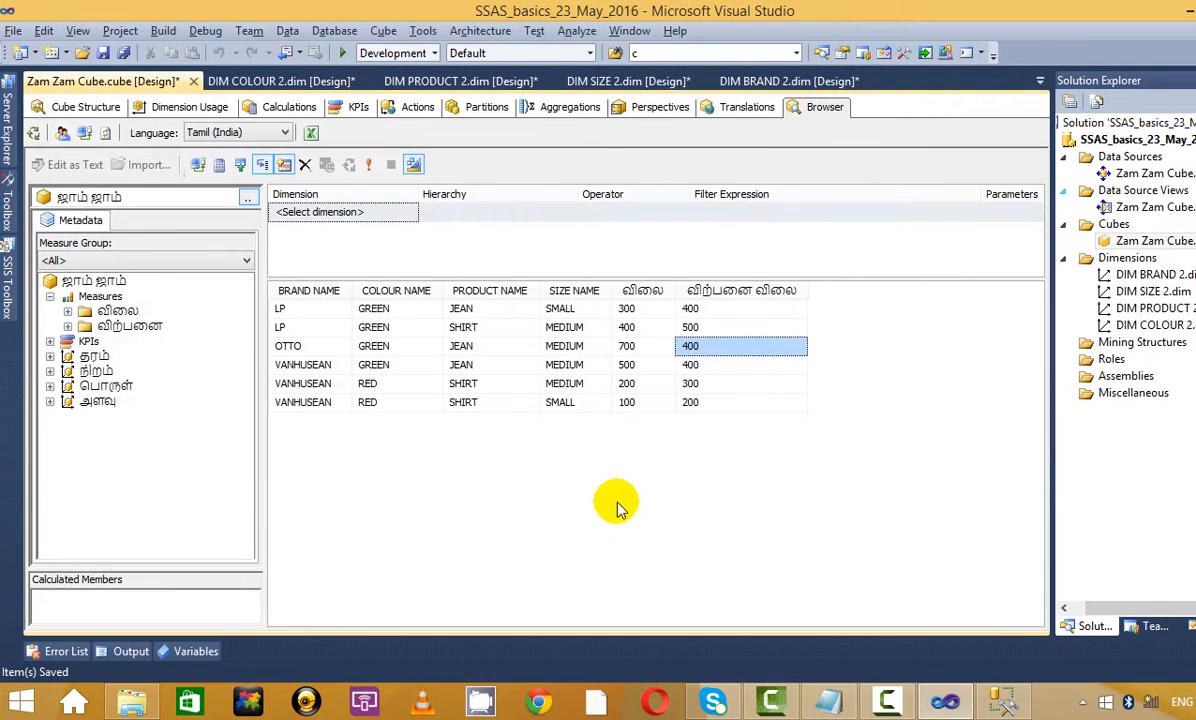
click(565, 107)
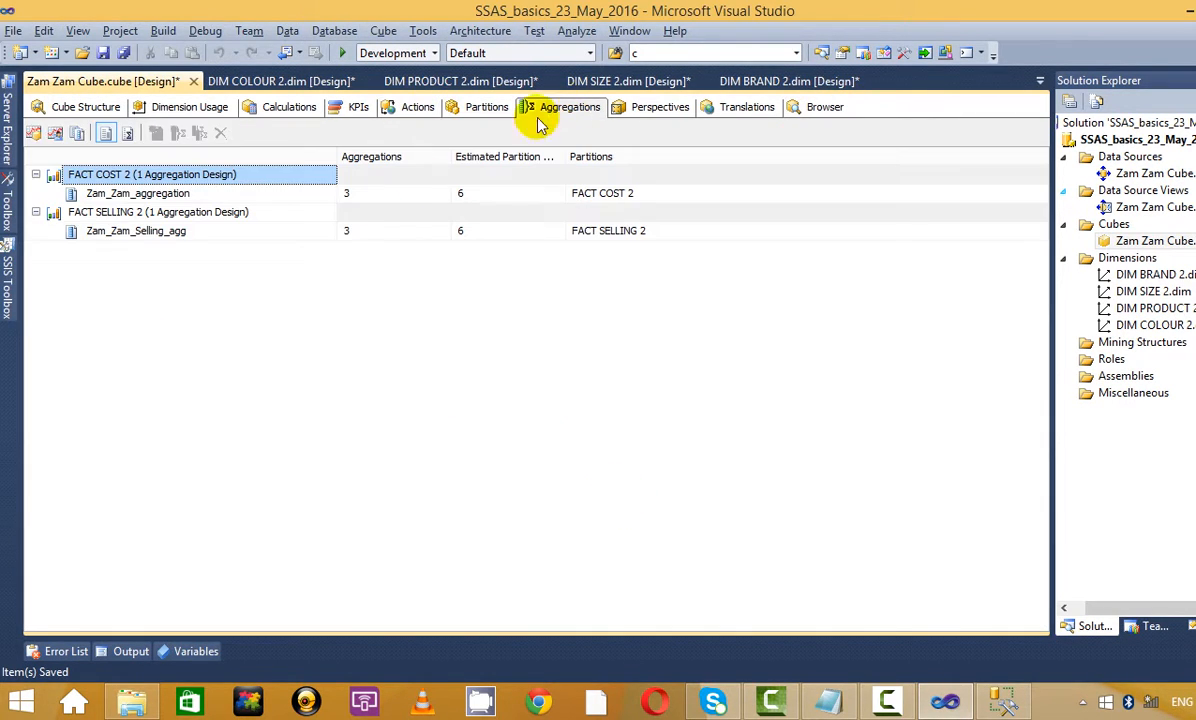
click(115, 193)
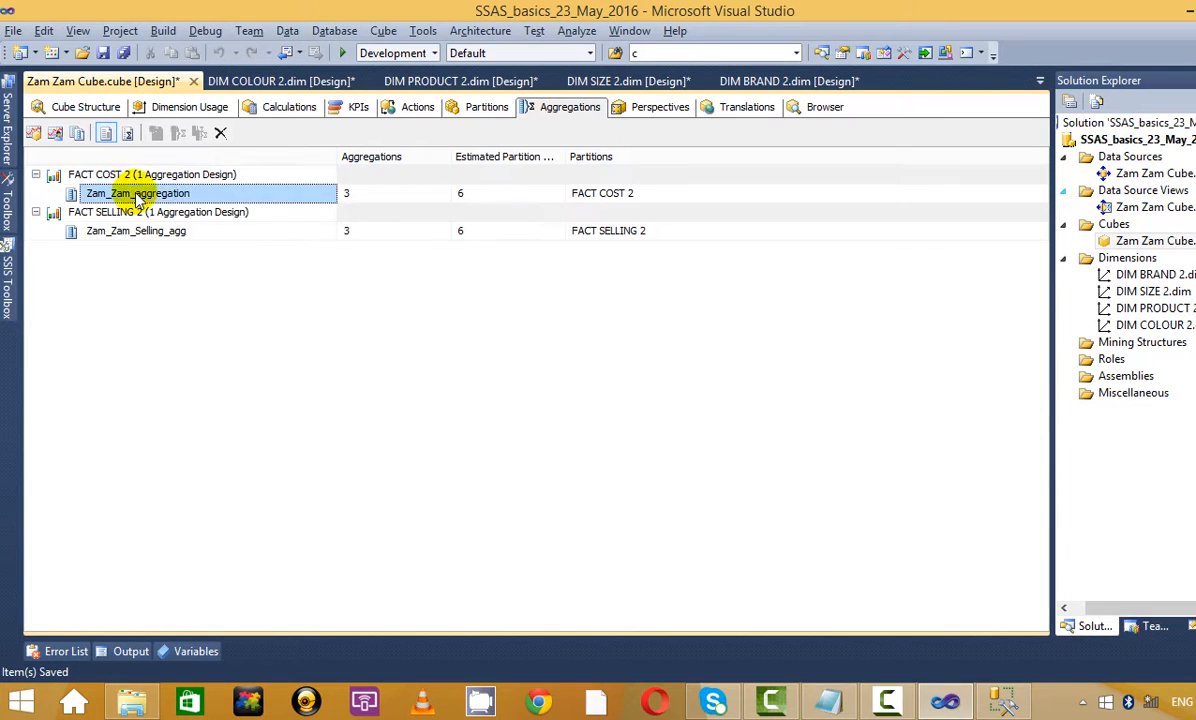
click(230, 231)
right_click(1075, 139)
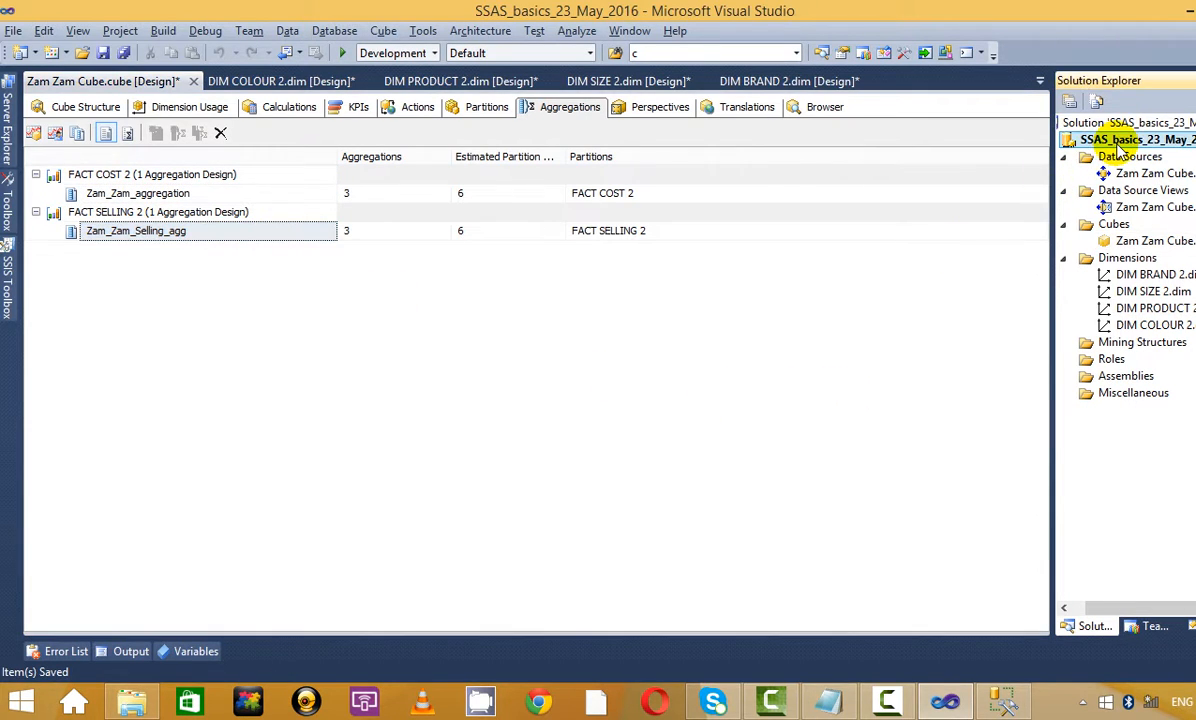
click(820, 225)
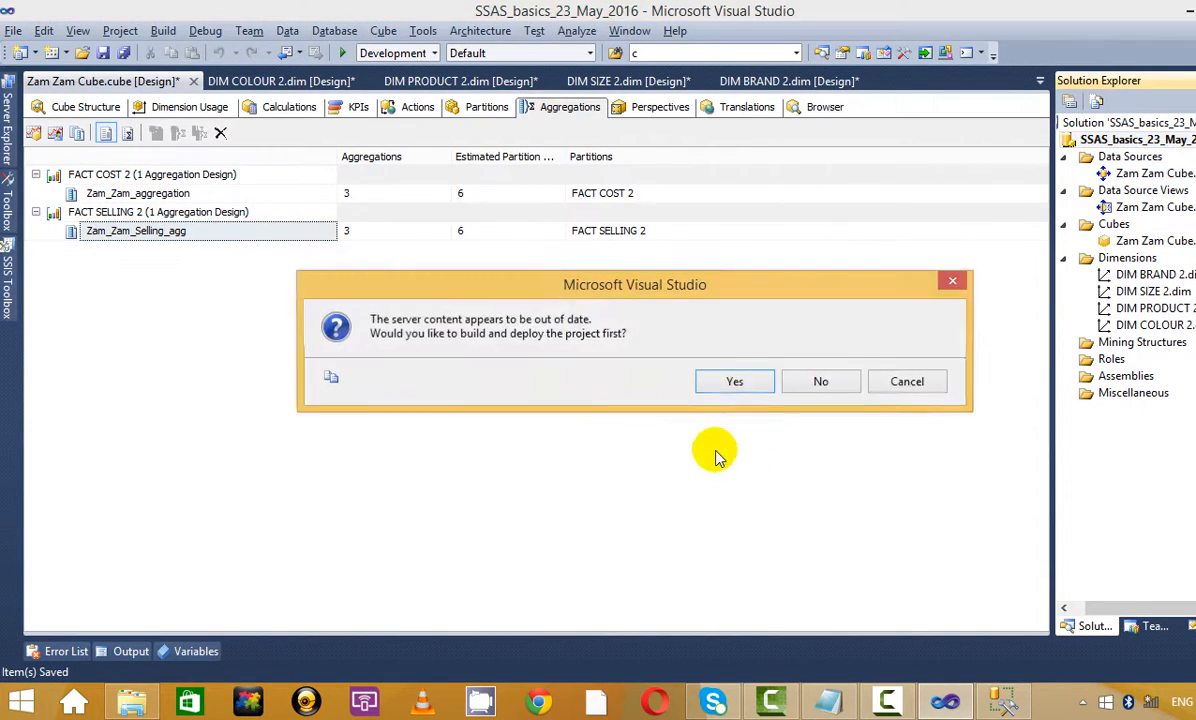
Deploy the project and run Process Full on SSAS_basics_23_May_2016 until it succeeds
click(735, 384)
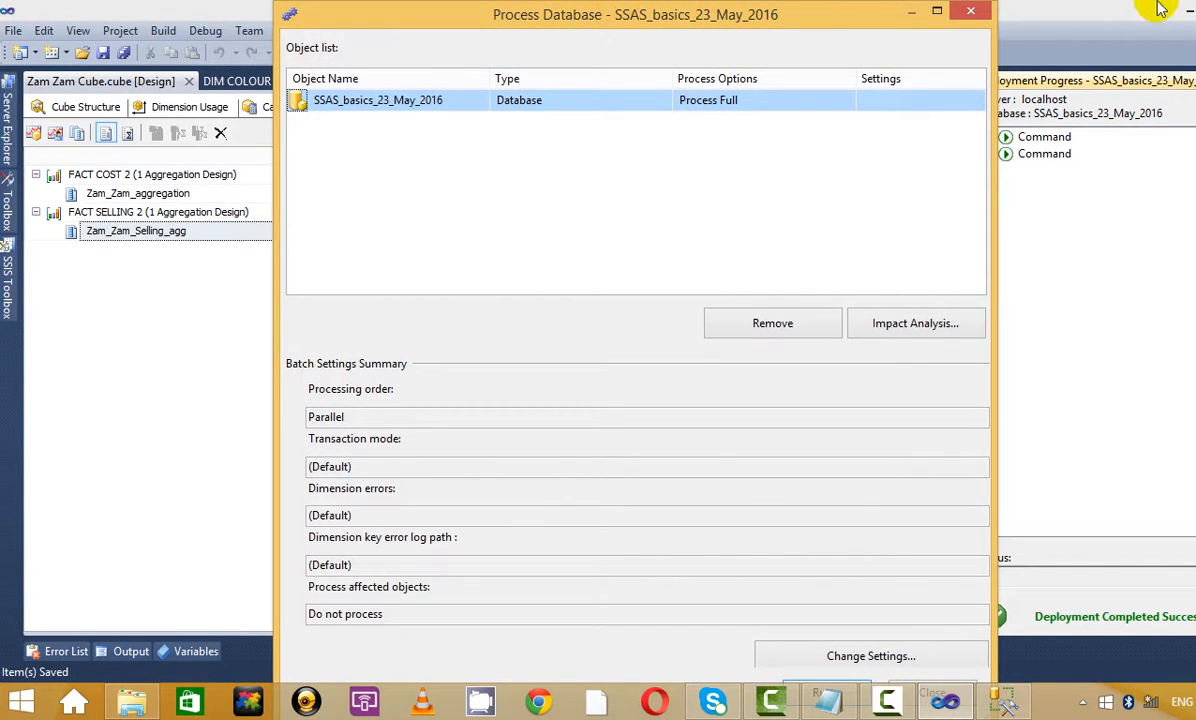
click(940, 14)
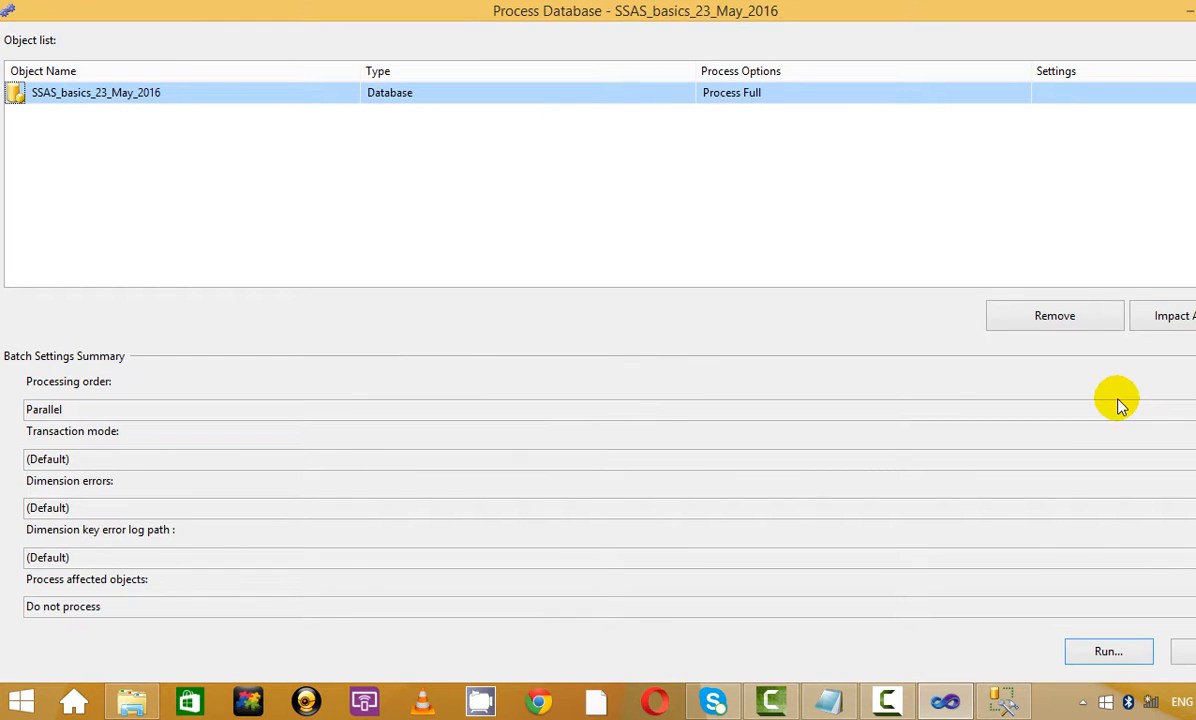
click(1140, 651)
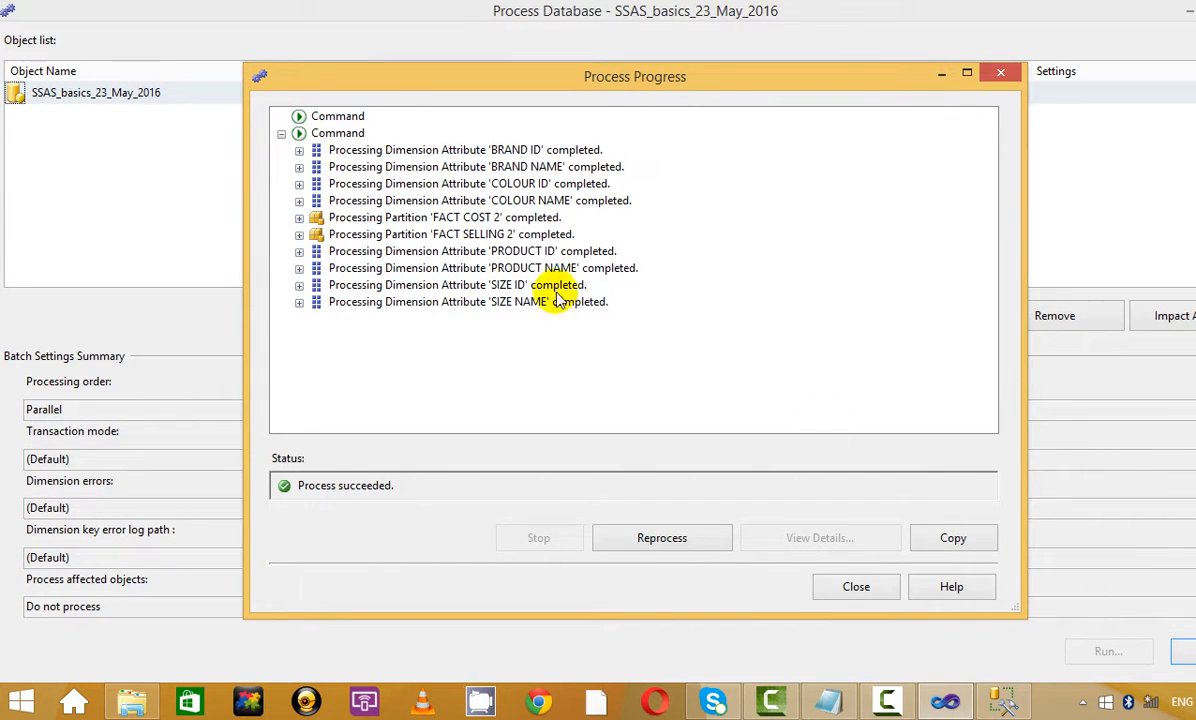
click(878, 589)
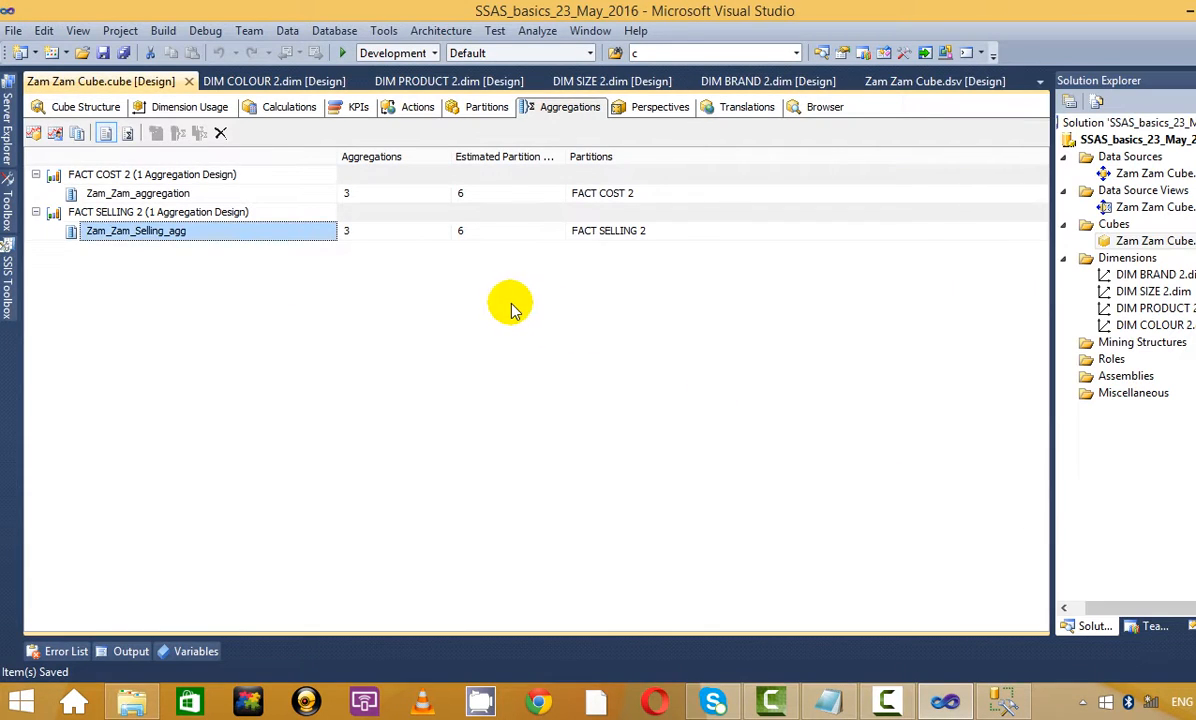
Reconnect the cube browser and add the விலை and விற்பனை விலை measures to the grid
click(95, 110)
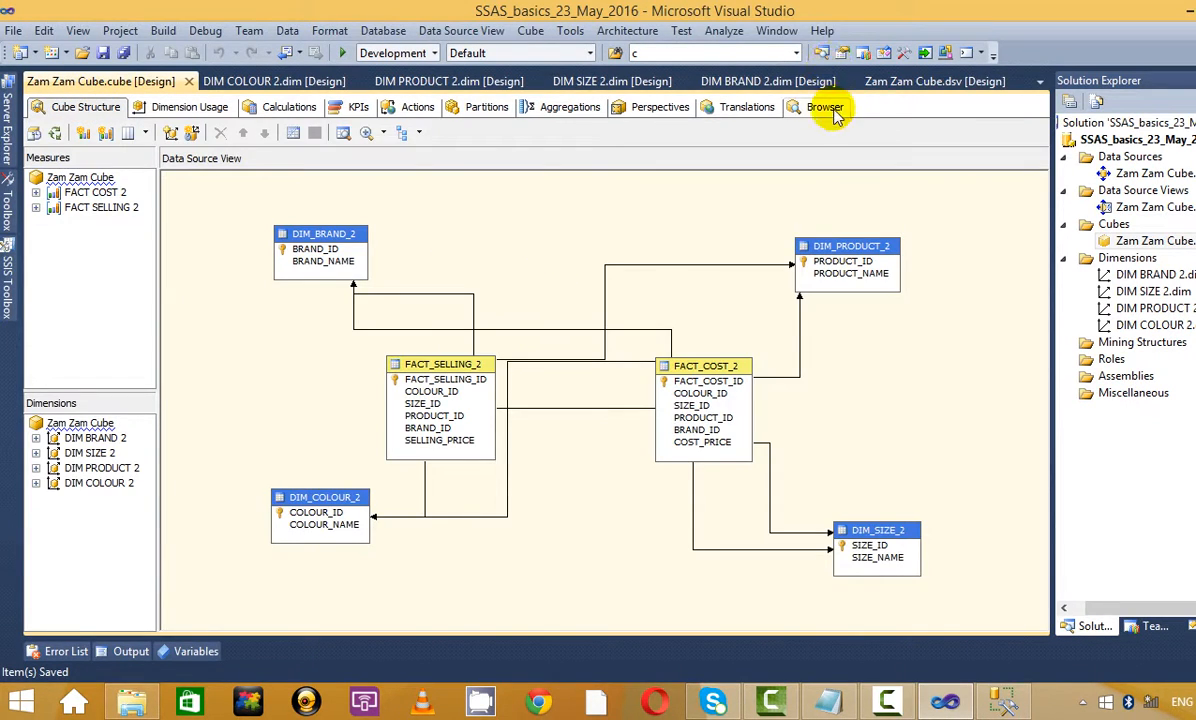
click(834, 110)
click(481, 607)
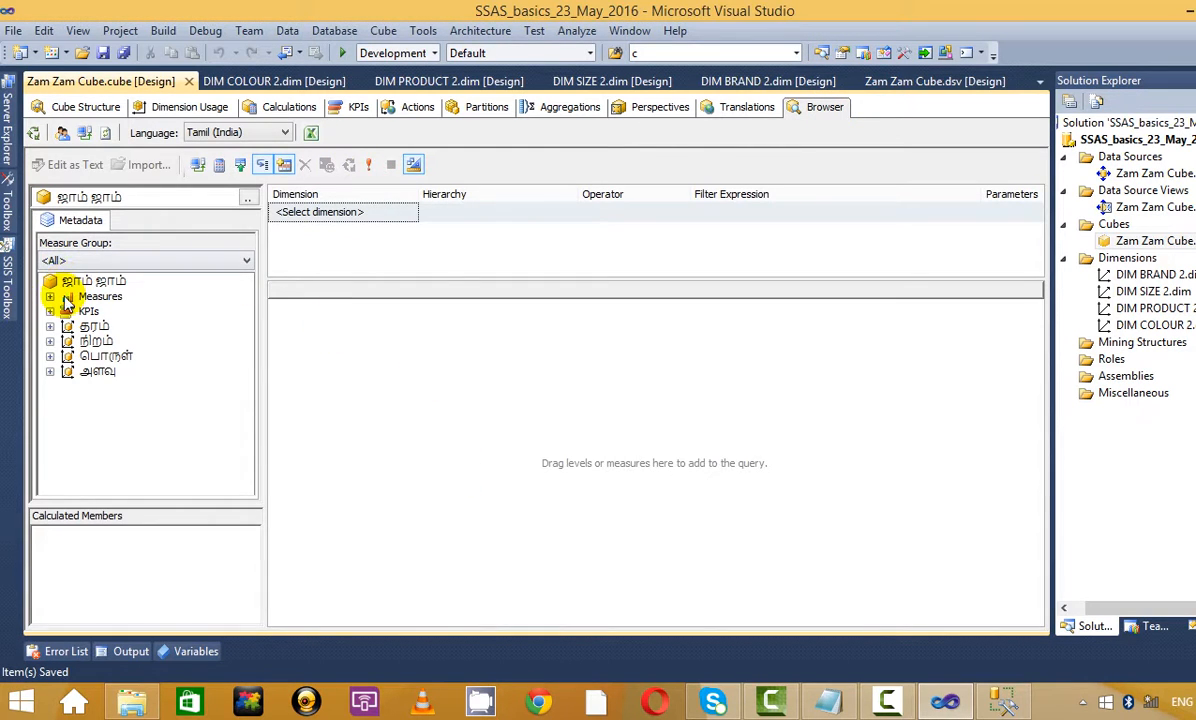
click(50, 297)
drag(91, 280, 64, 293)
click(110, 311)
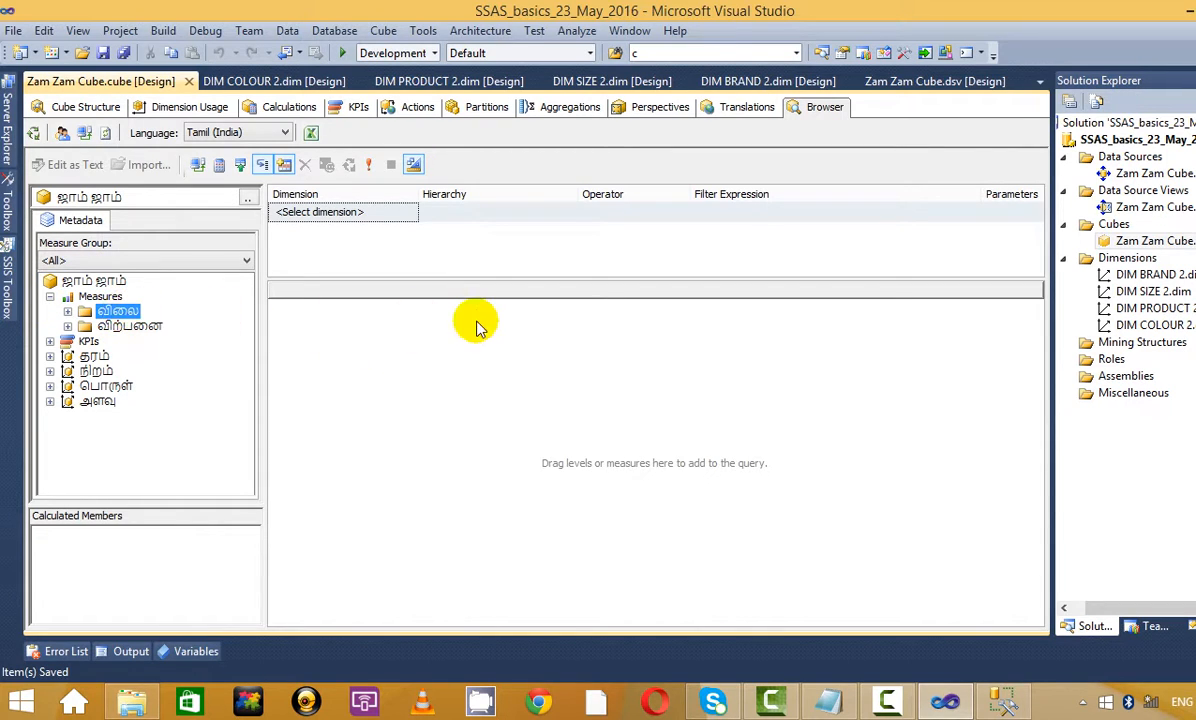
click(68, 310)
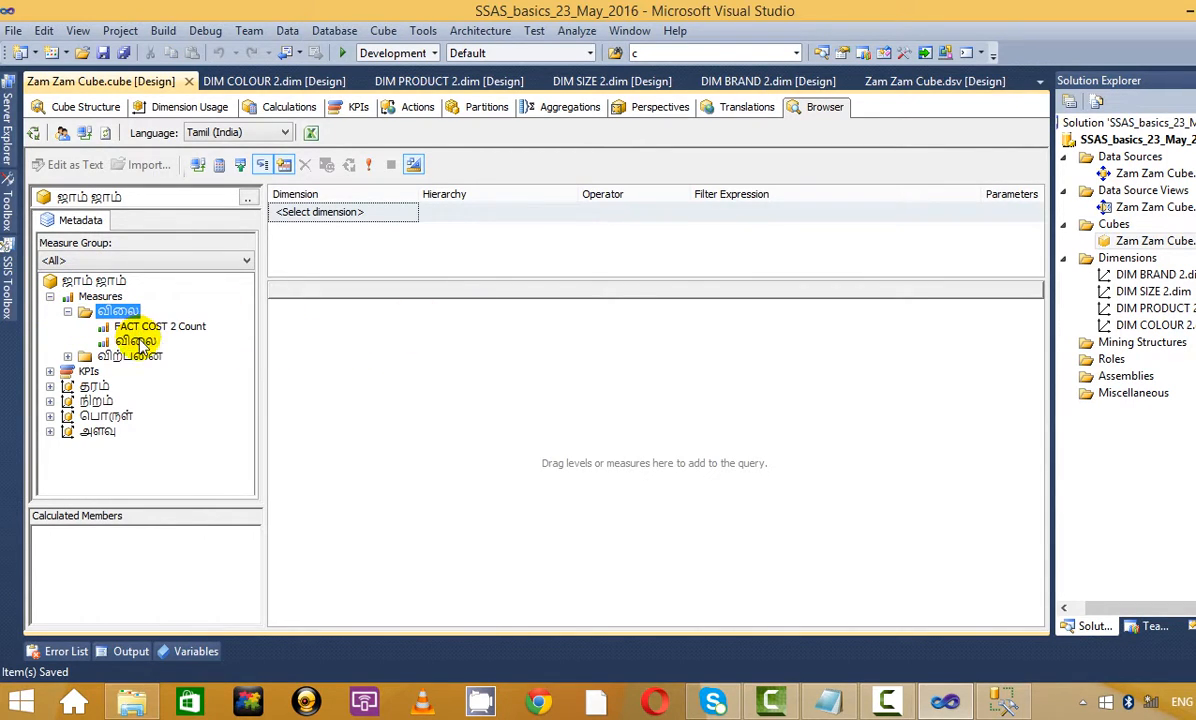
drag(140, 345, 422, 368)
click(67, 356)
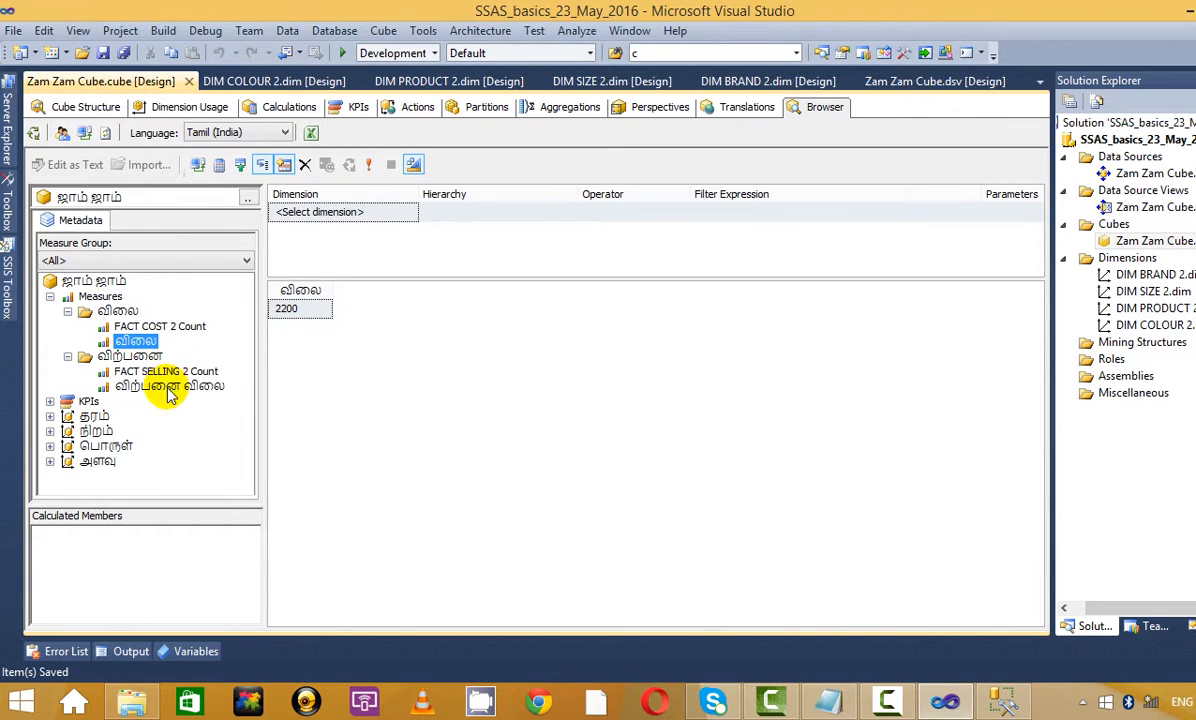
drag(170, 390, 515, 347)
Break the prices down by BRAND NAME, PRODUCT NAME and SIZE NAME, then return to Aggregations
click(50, 416)
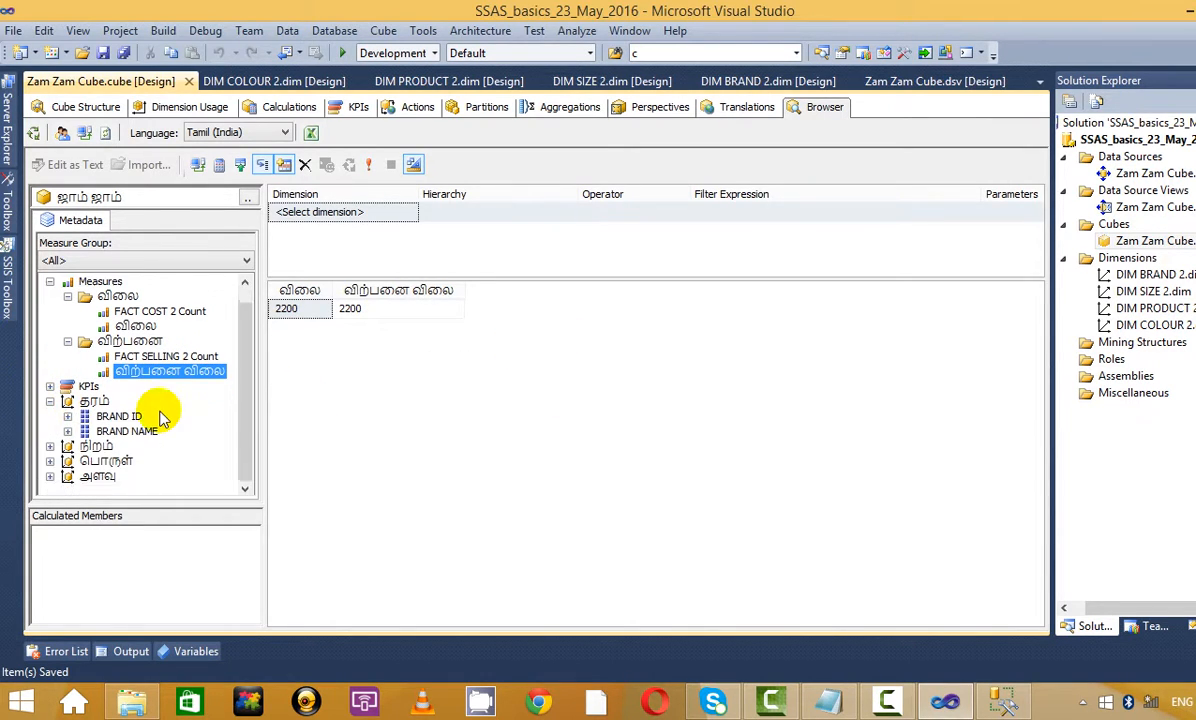
drag(127, 431, 393, 320)
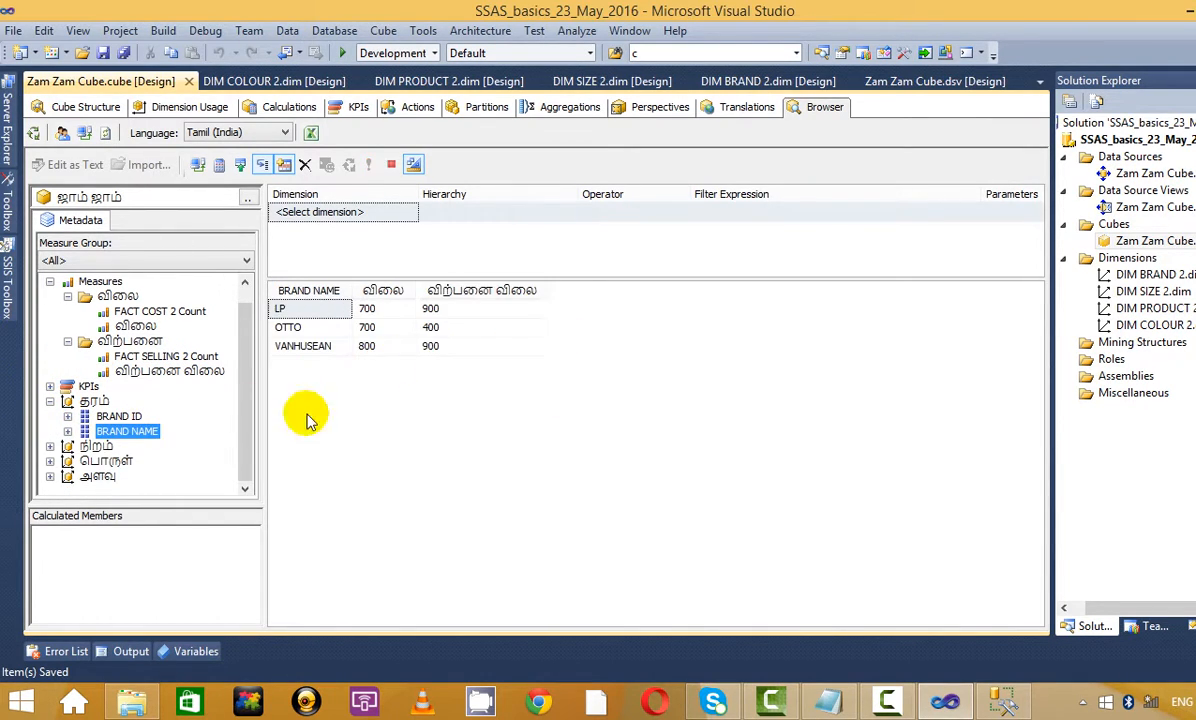
click(50, 462)
drag(139, 481, 448, 405)
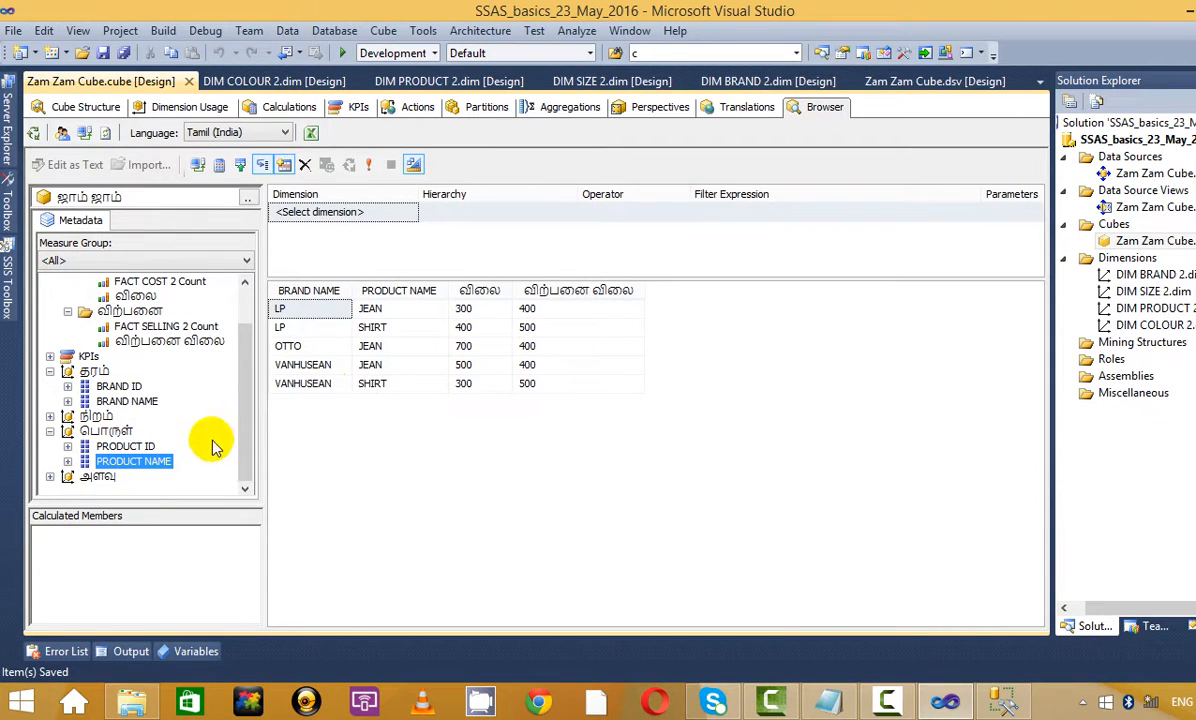
click(51, 476)
drag(155, 478, 483, 399)
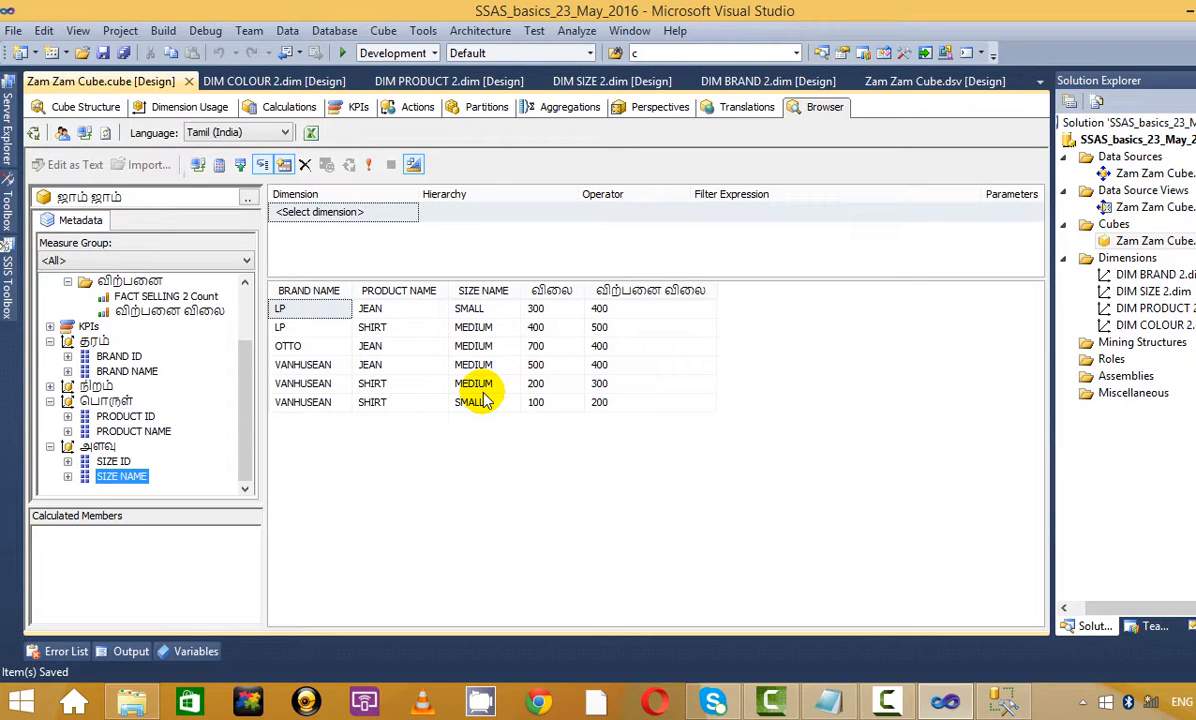
click(570, 110)
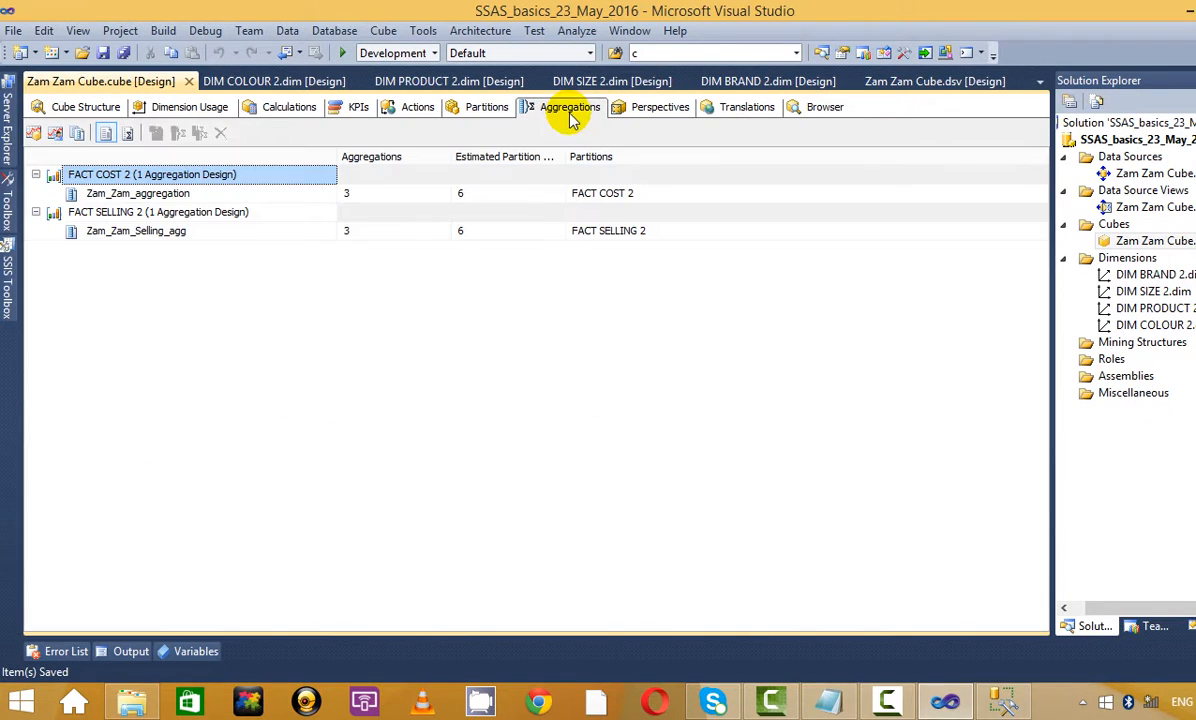
click(144, 196)
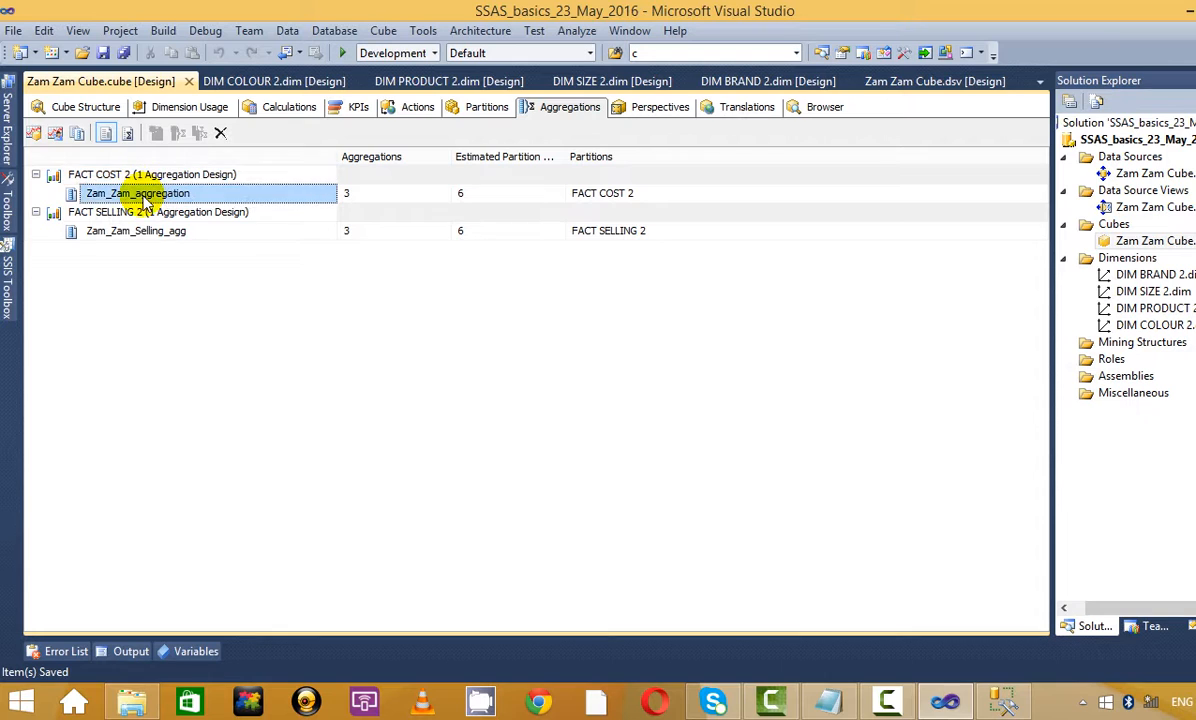
right_click(113, 194)
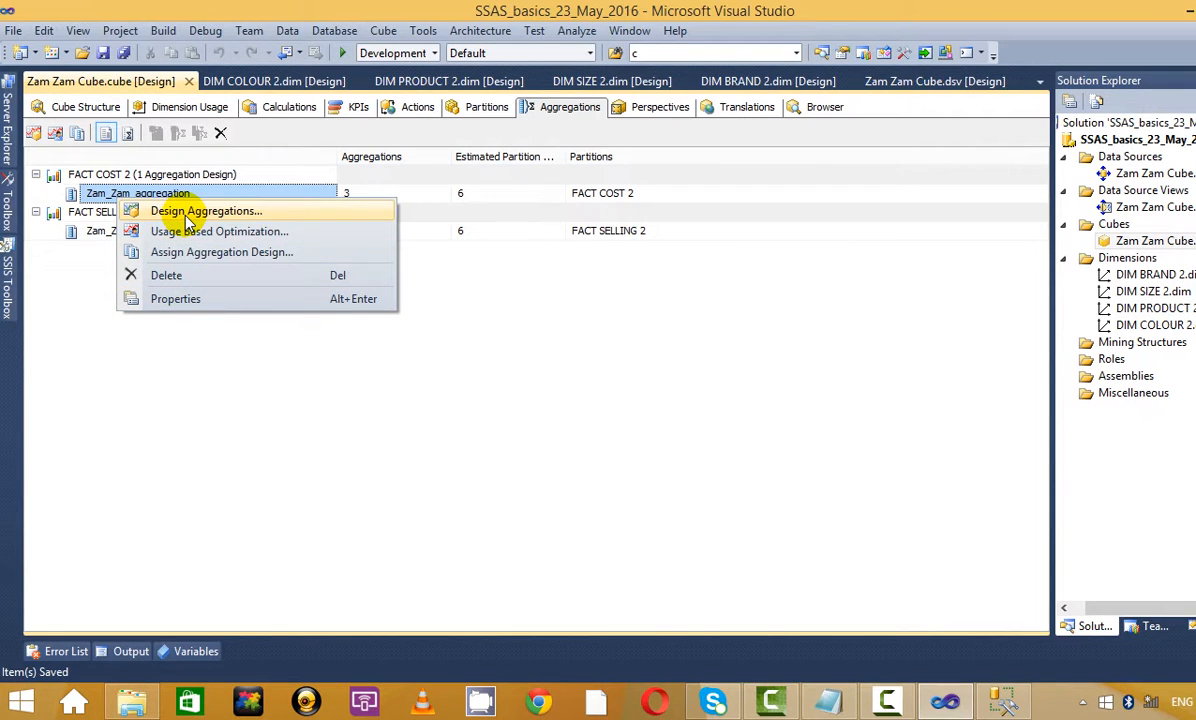
click(190, 372)
click(55, 133)
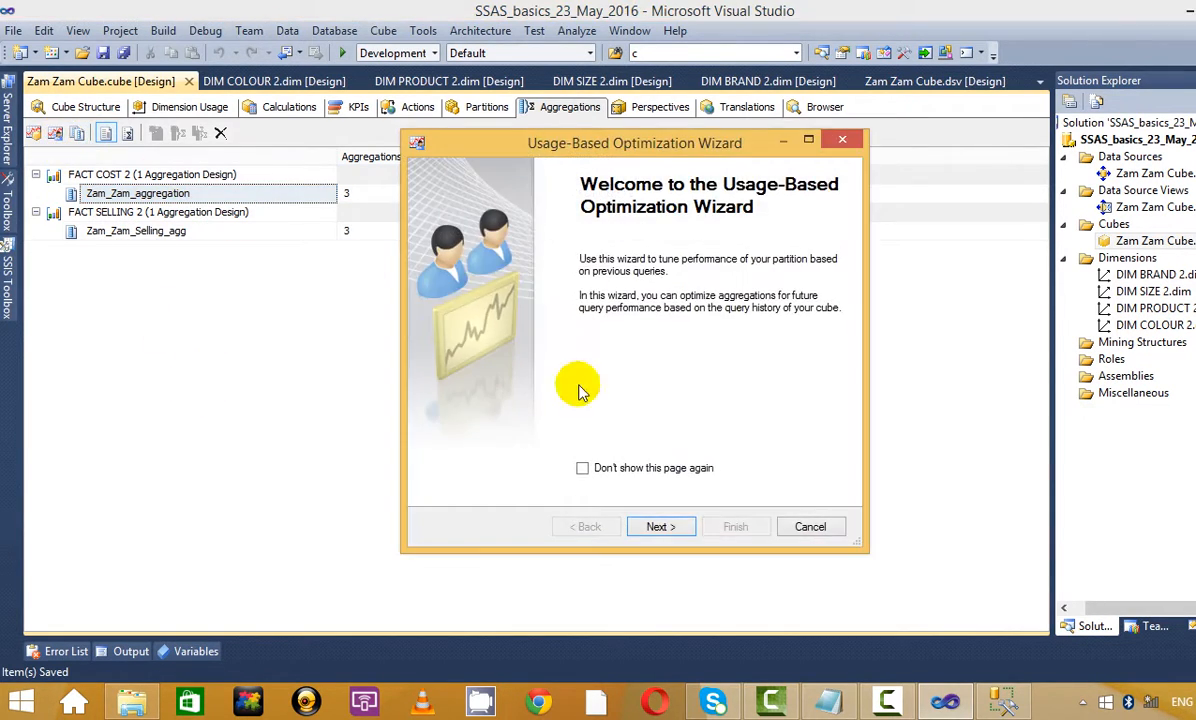
click(662, 524)
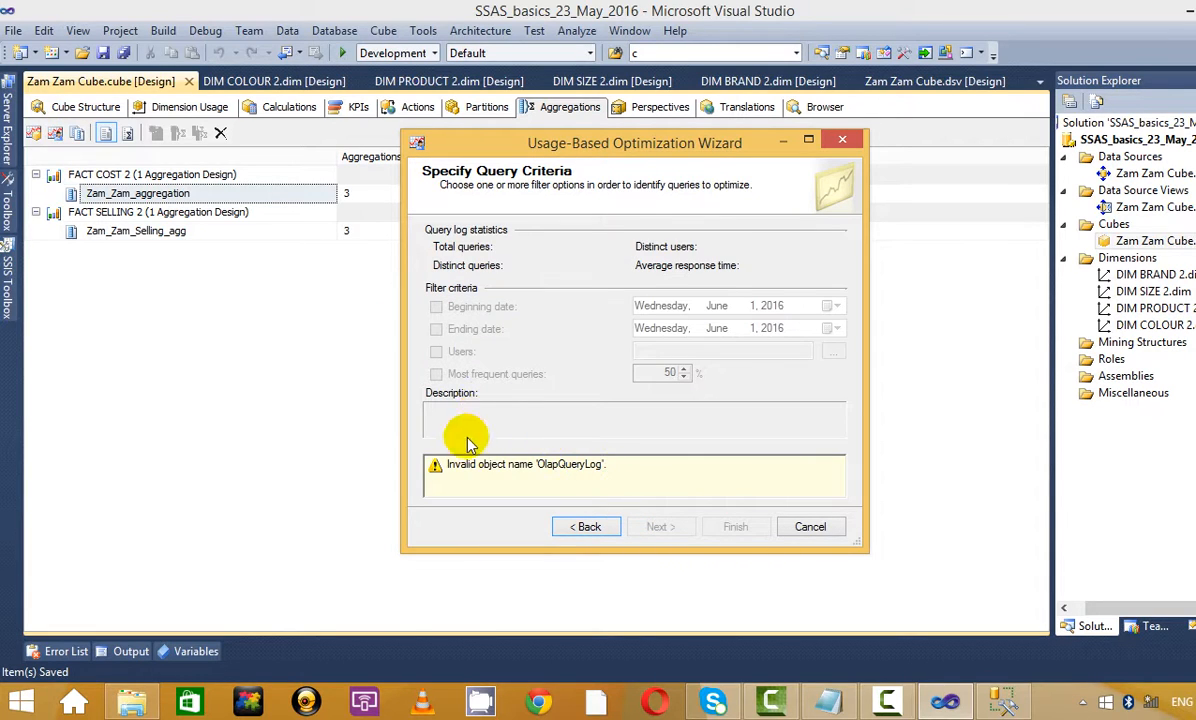
drag(664, 463, 424, 423)
click(715, 486)
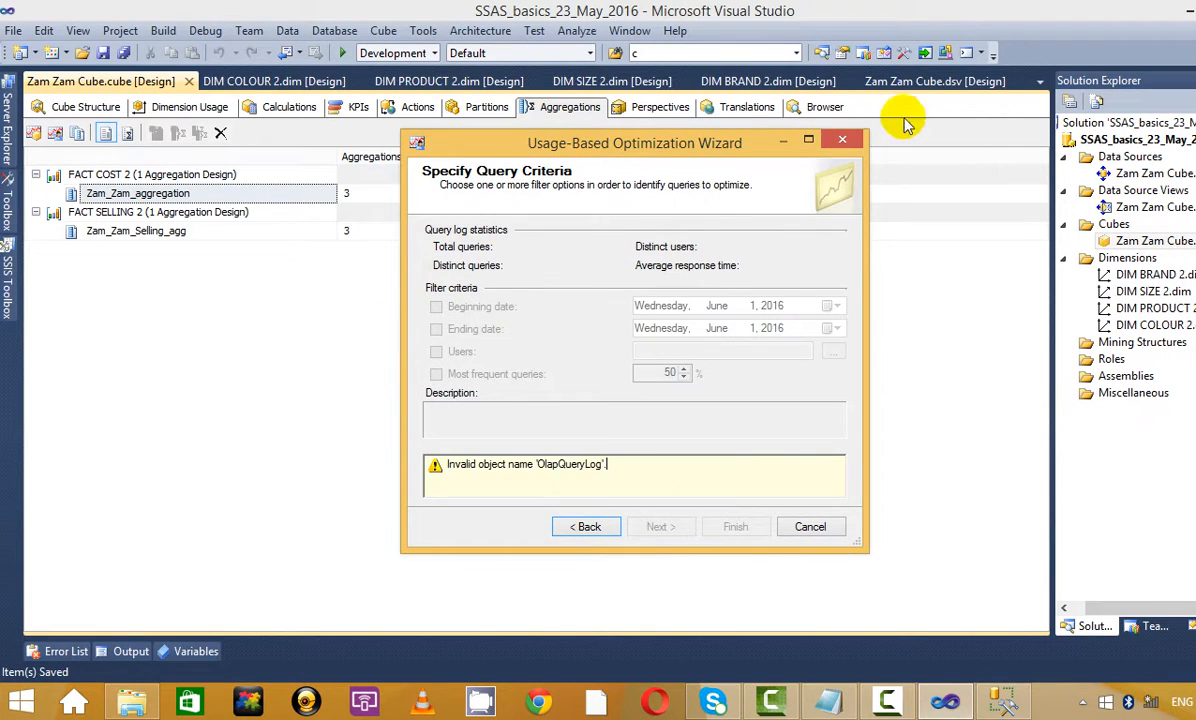
click(842, 139)
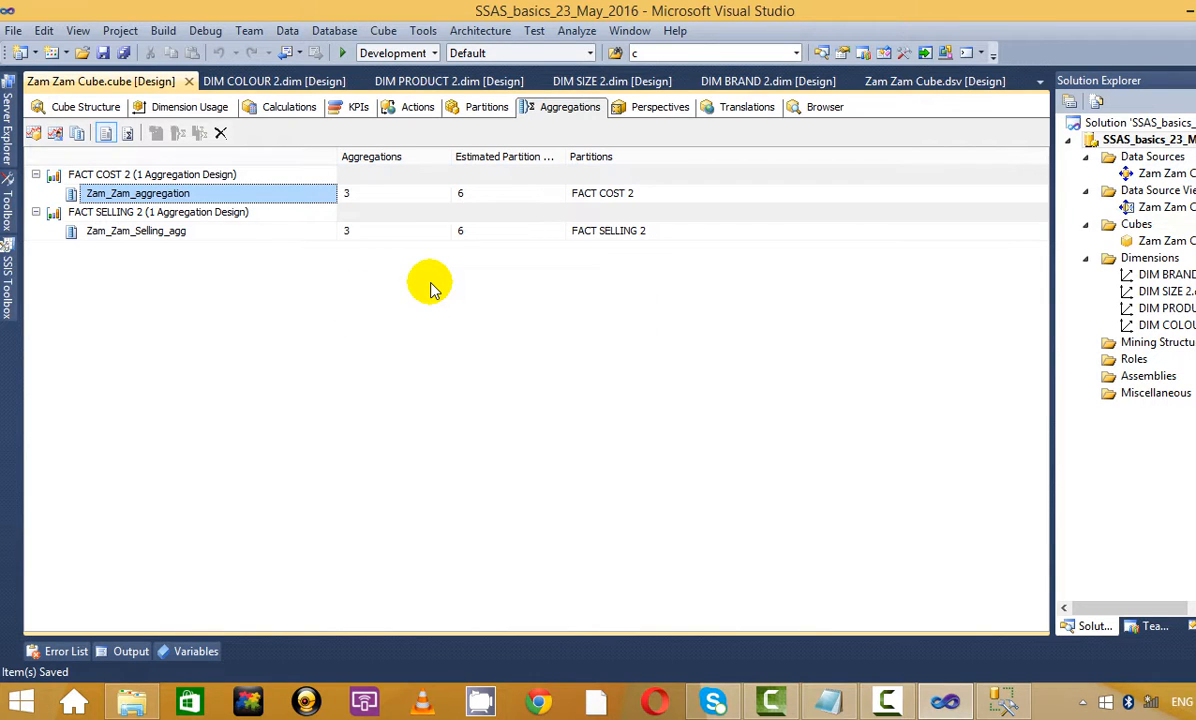
click(55, 132)
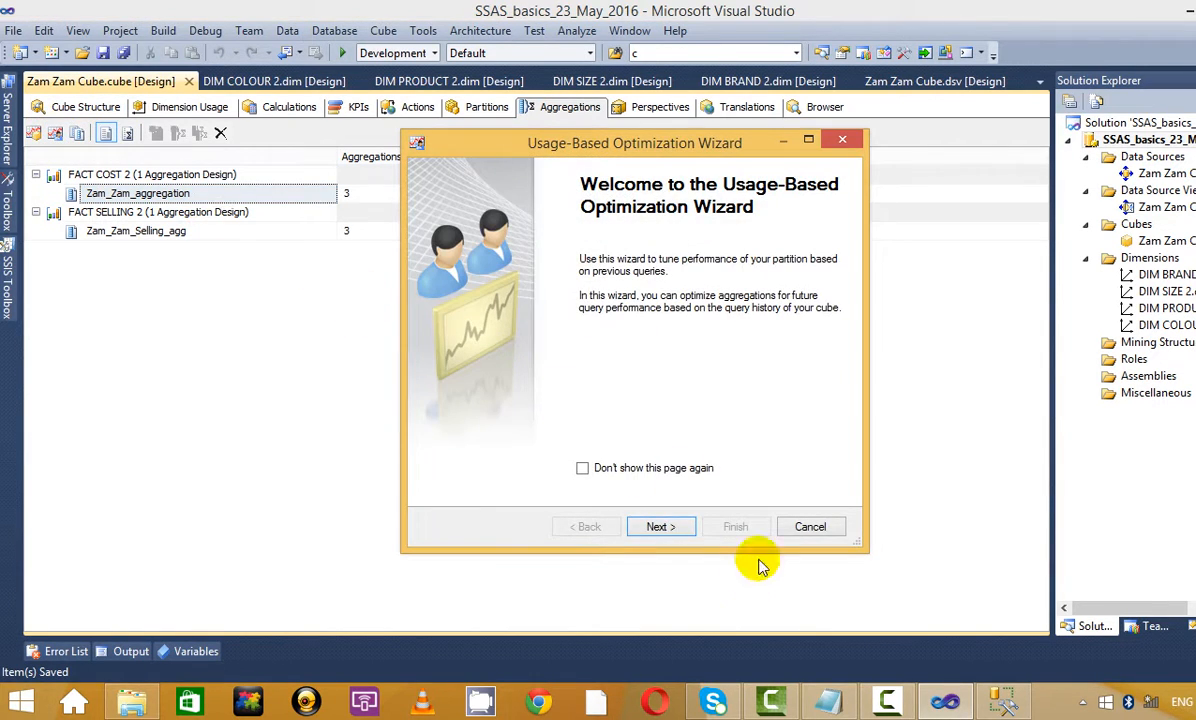
click(842, 139)
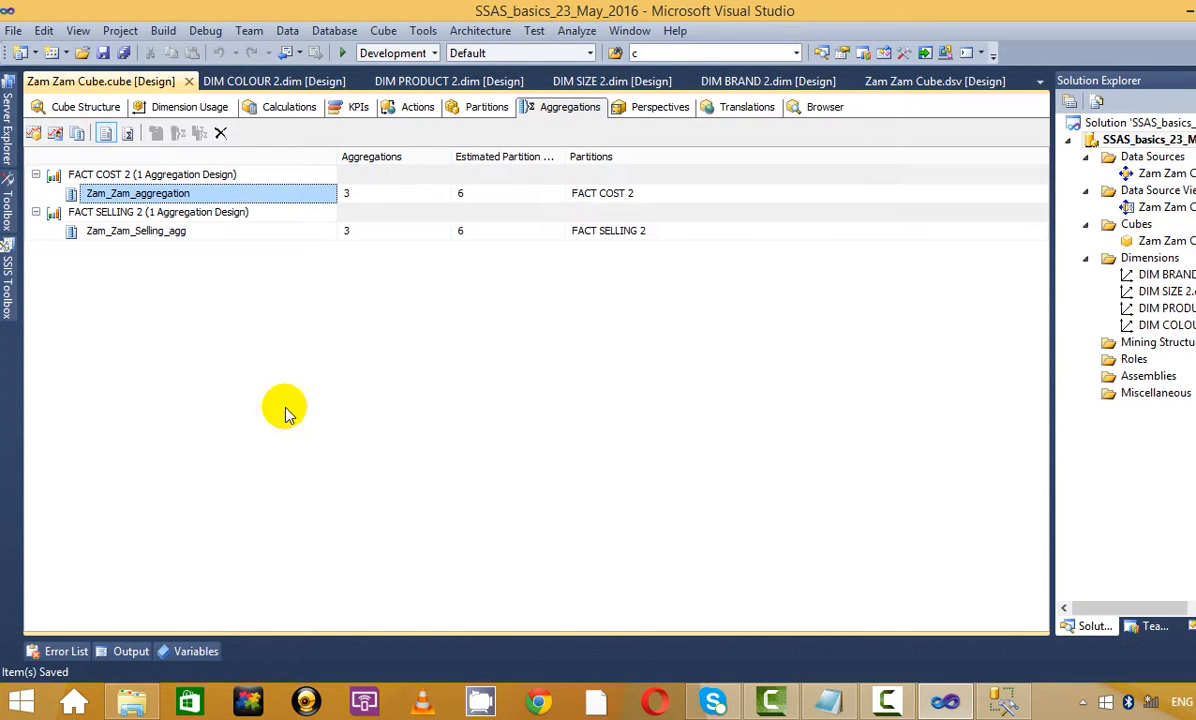
click(33, 132)
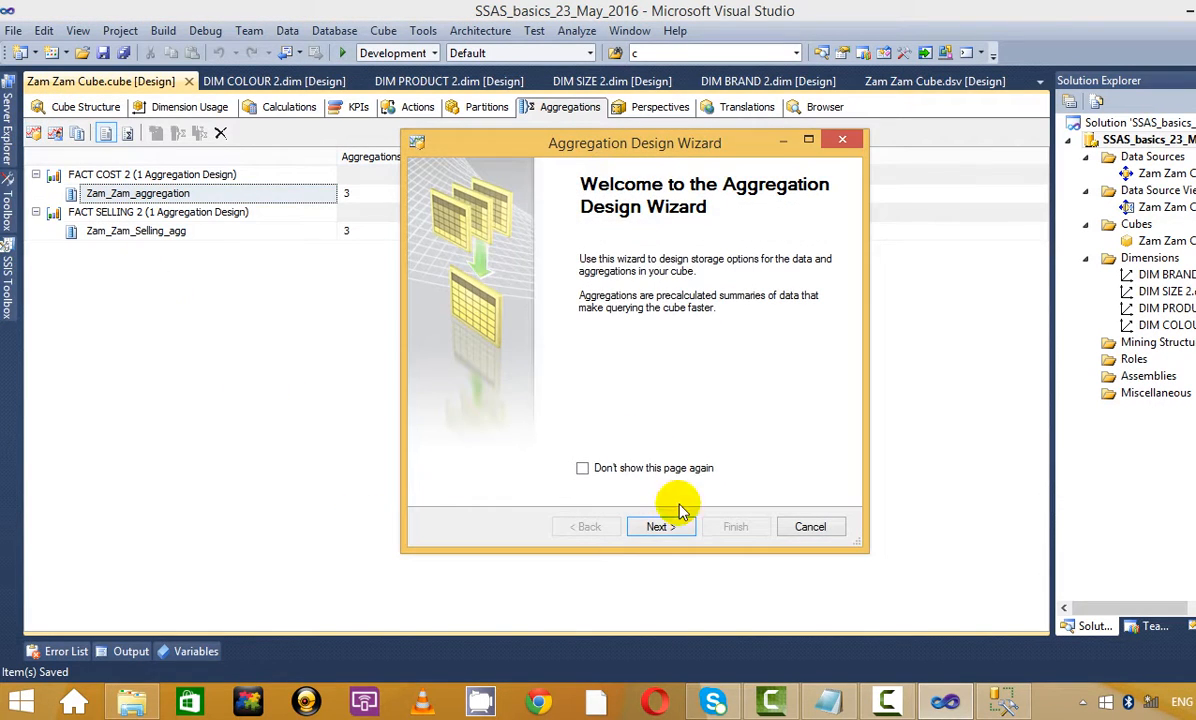
click(660, 526)
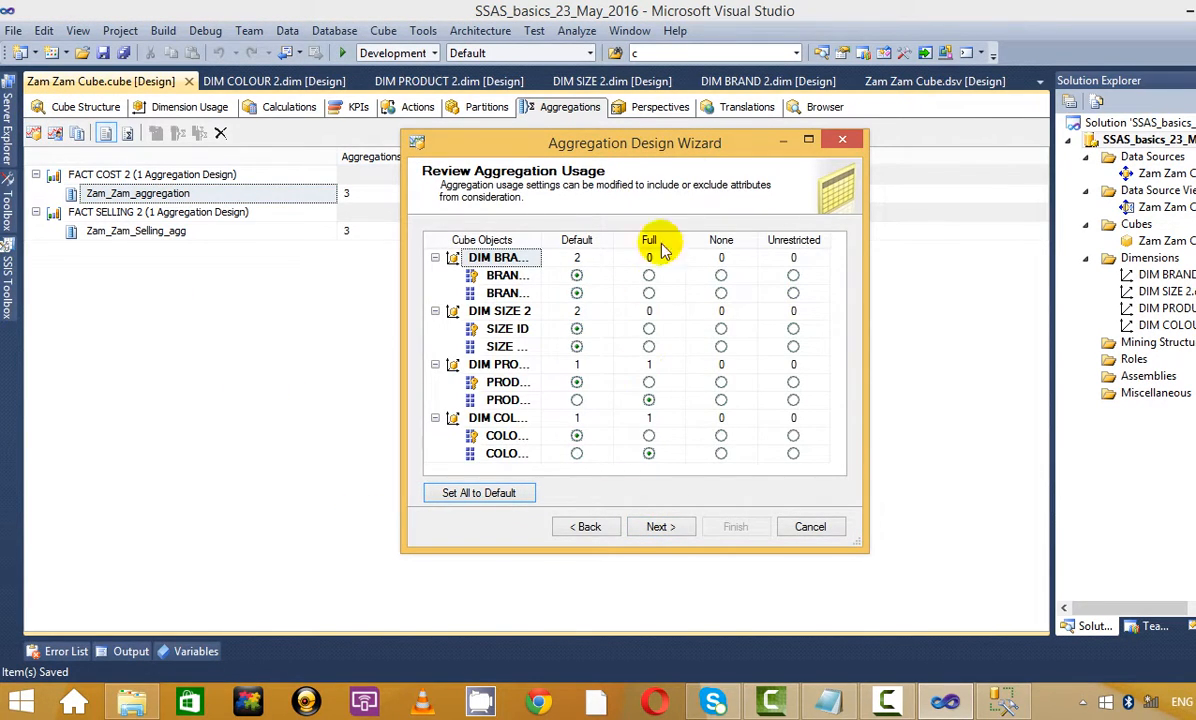
click(842, 139)
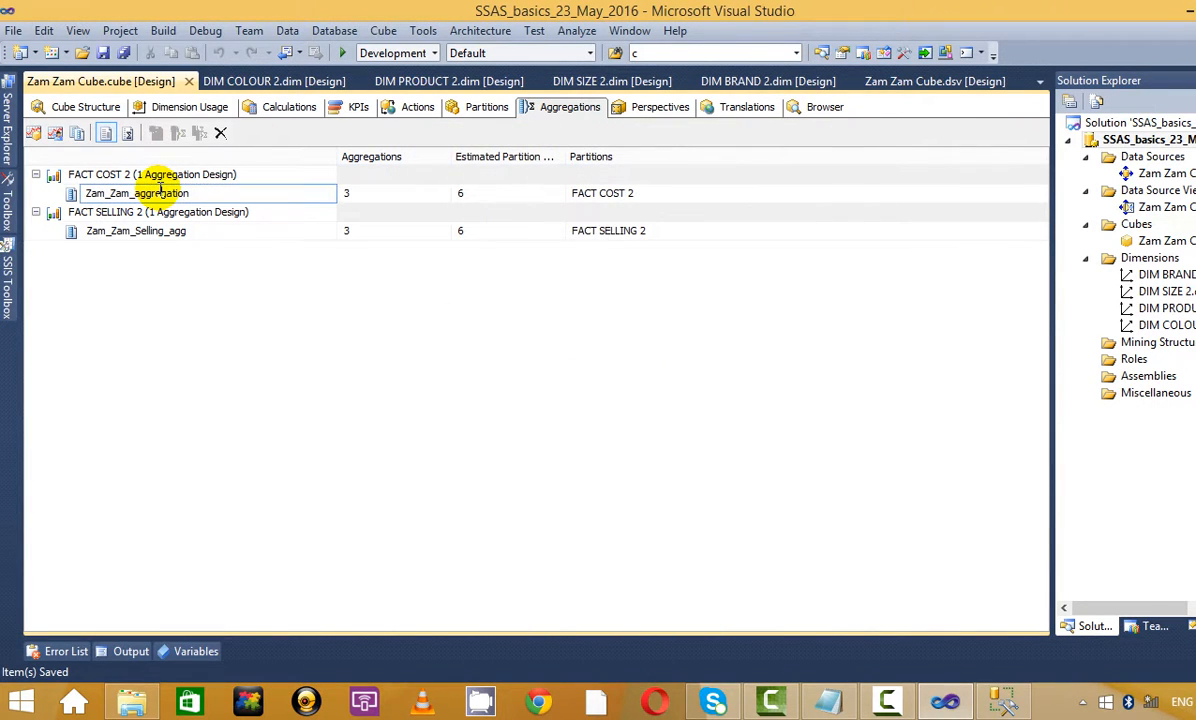
click(172, 232)
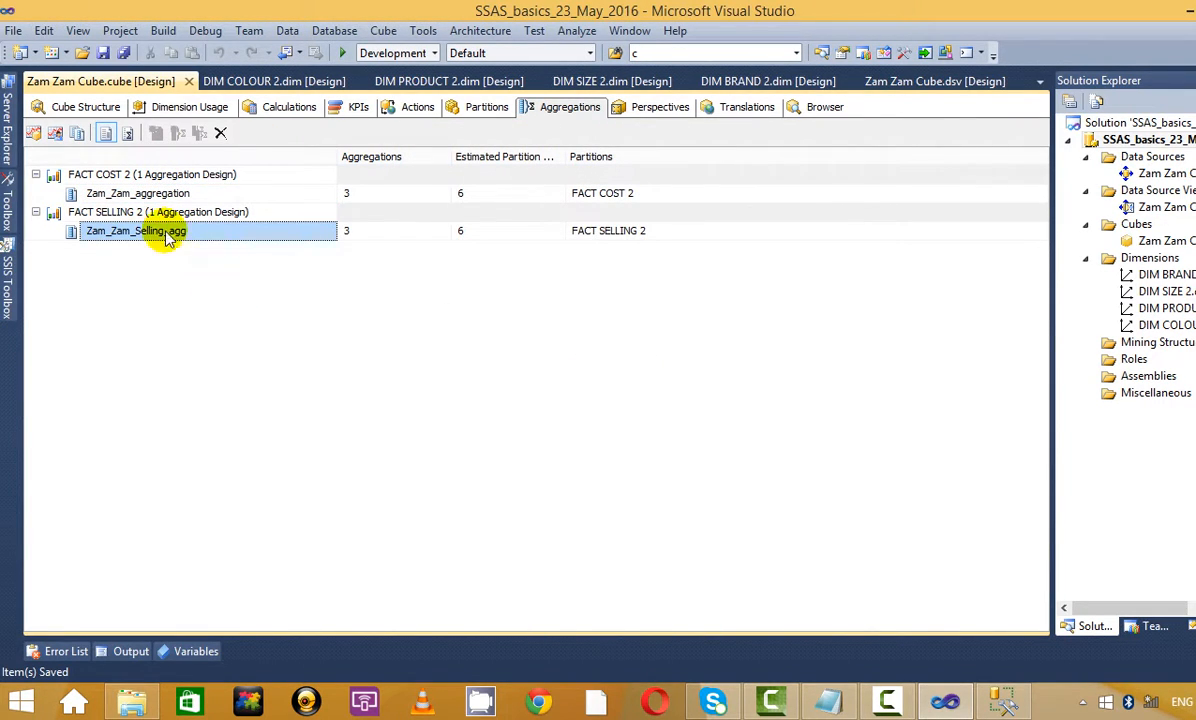
click(93, 233)
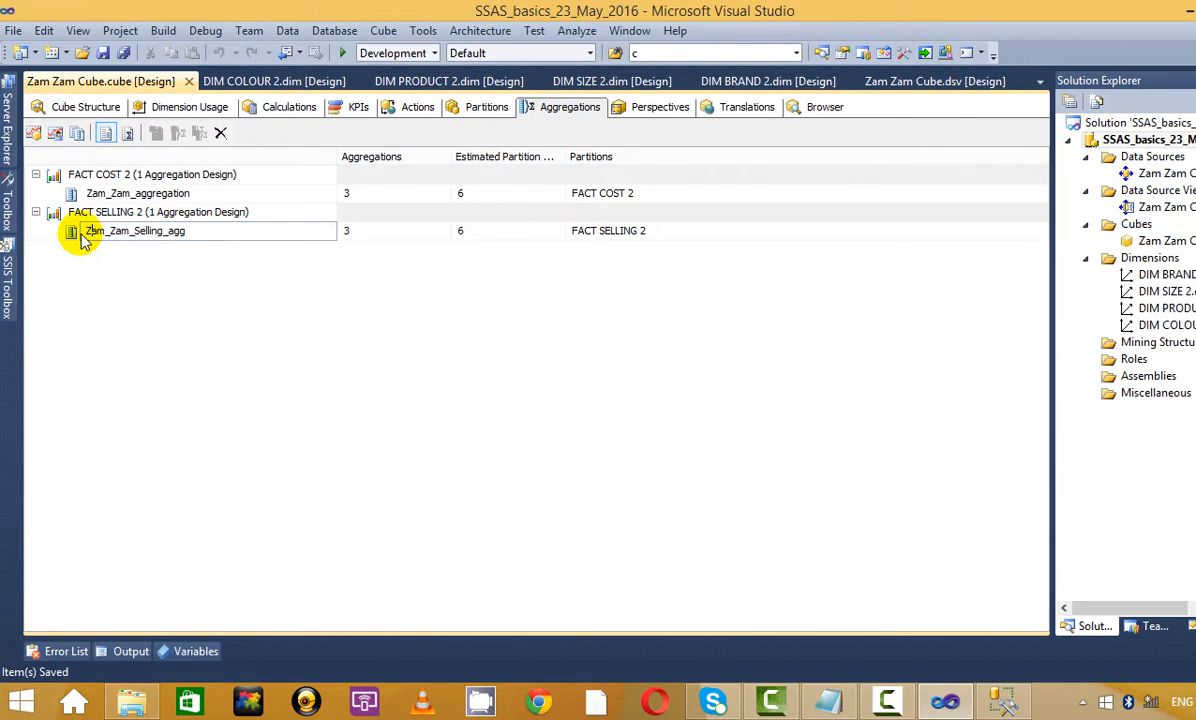
click(74, 234)
click(78, 135)
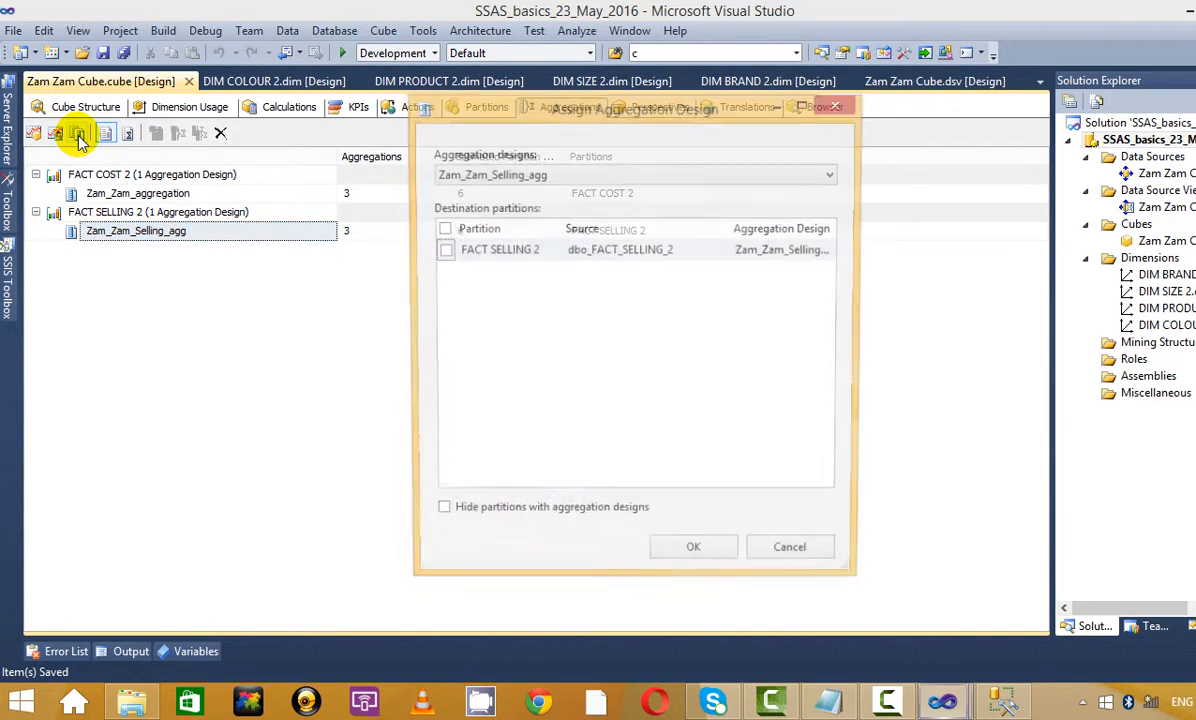
click(852, 103)
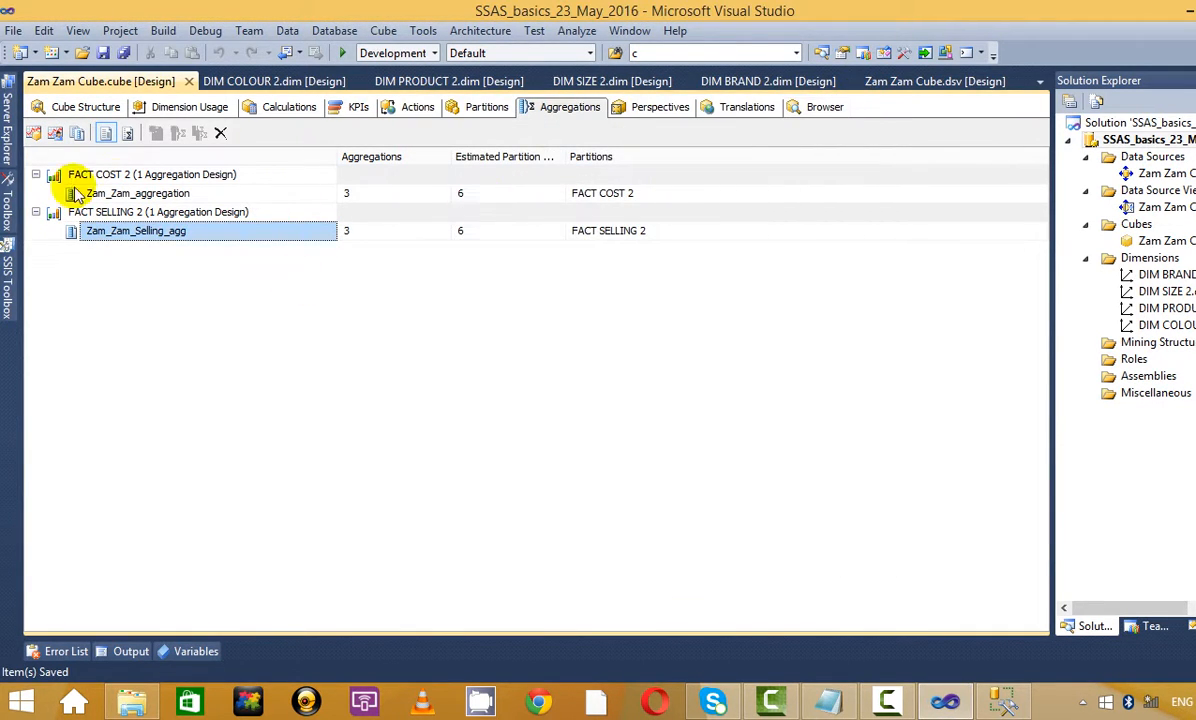
click(72, 194)
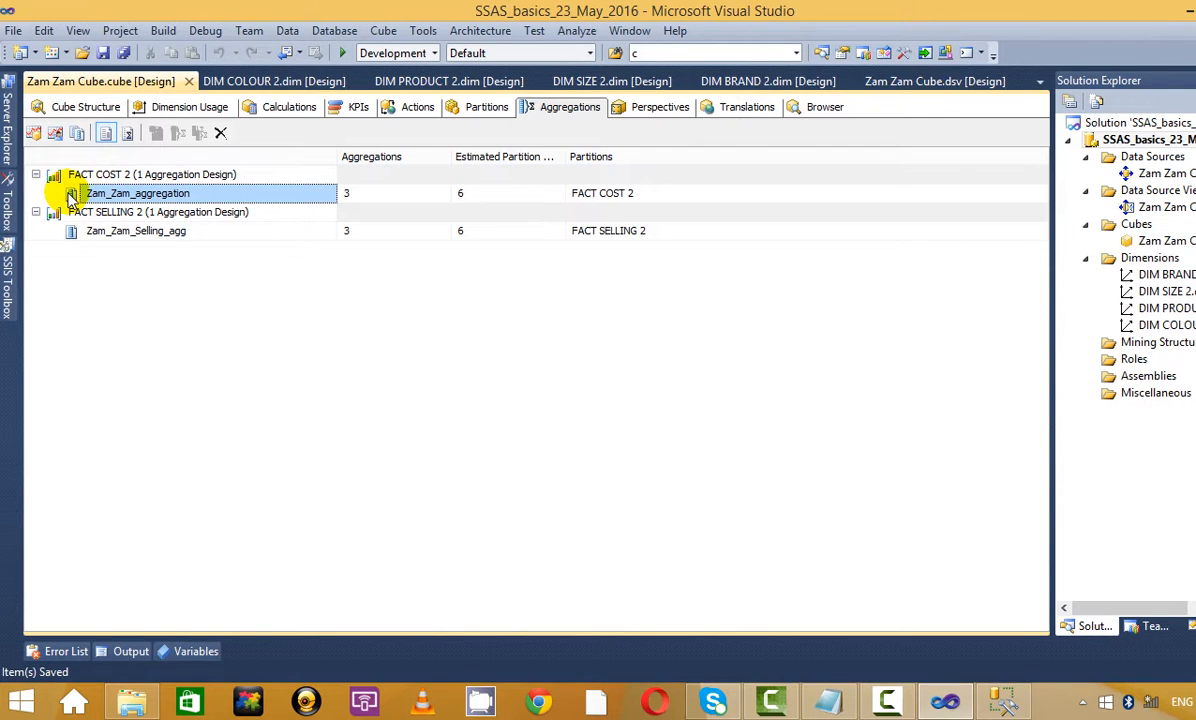
click(80, 134)
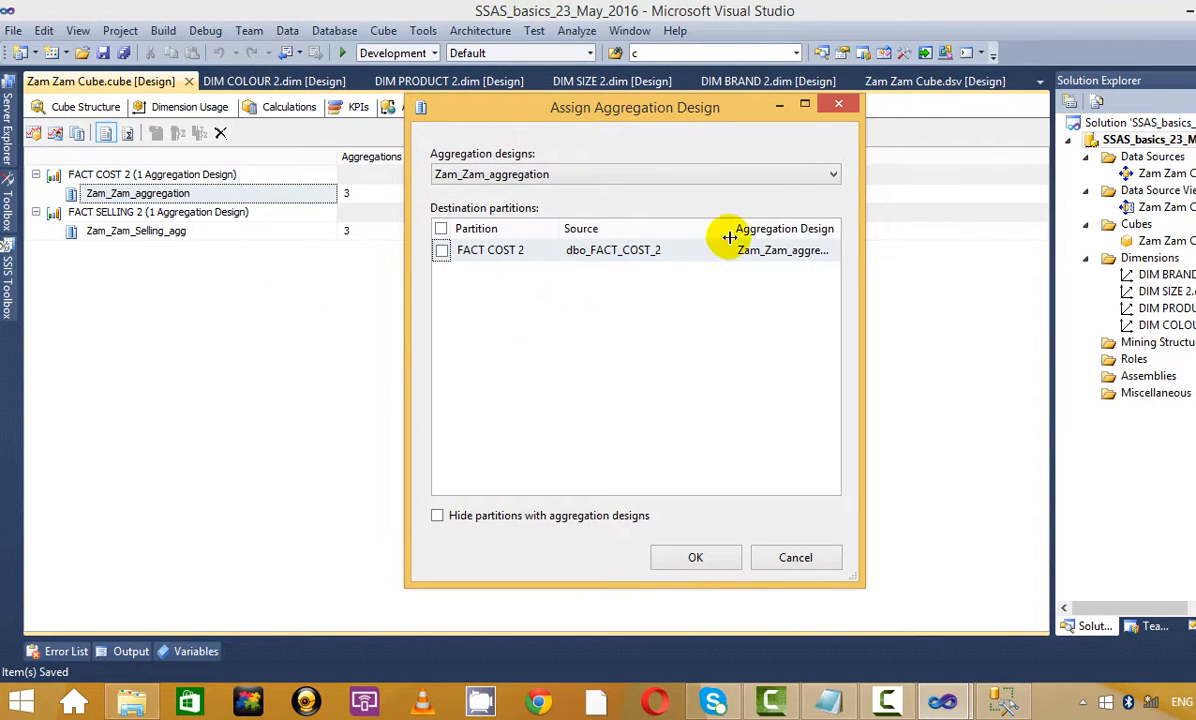
click(839, 109)
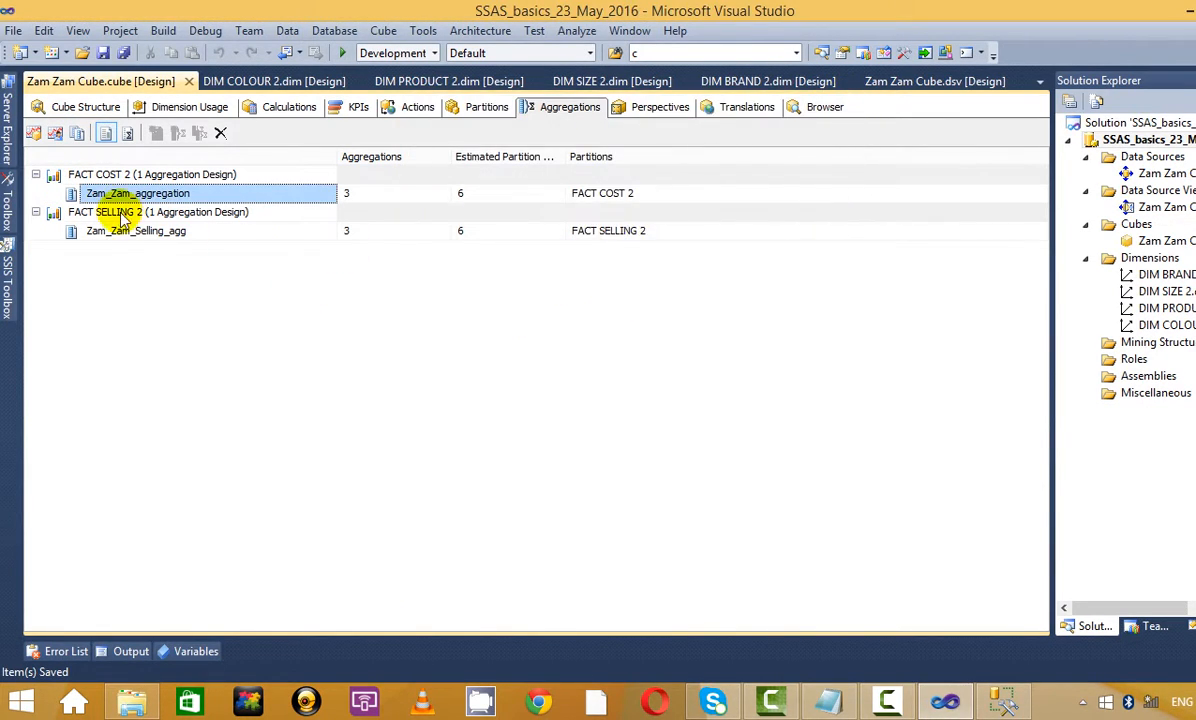
click(128, 132)
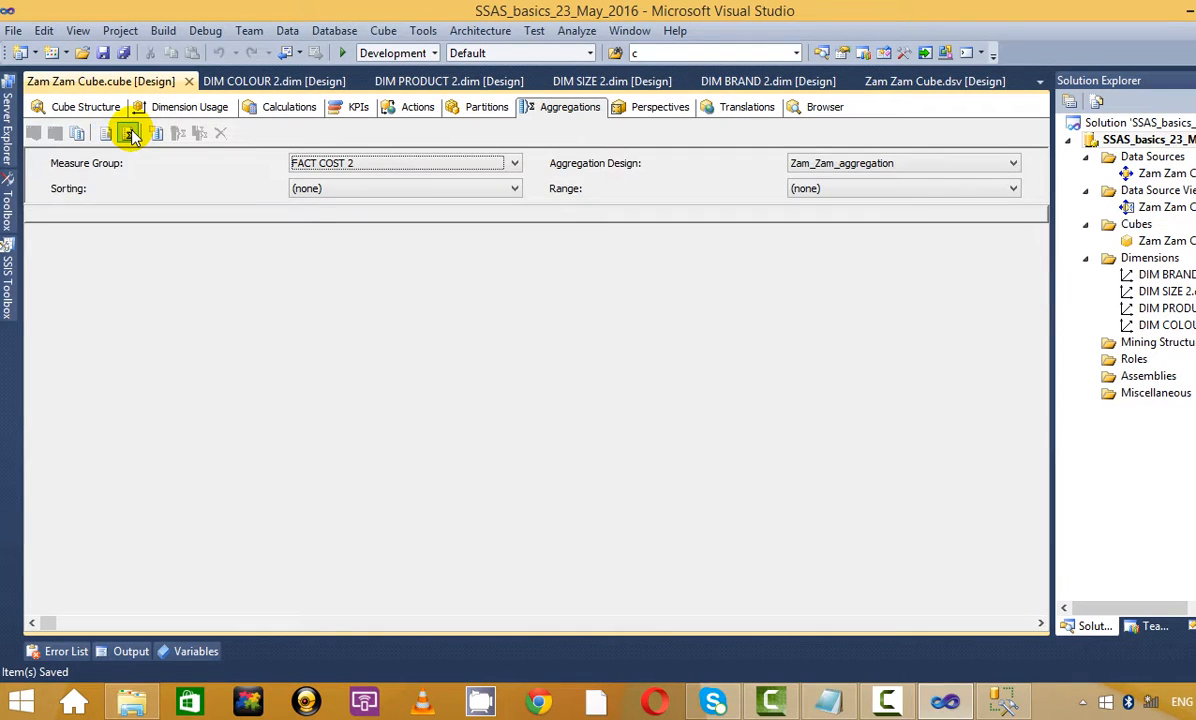
click(77, 134)
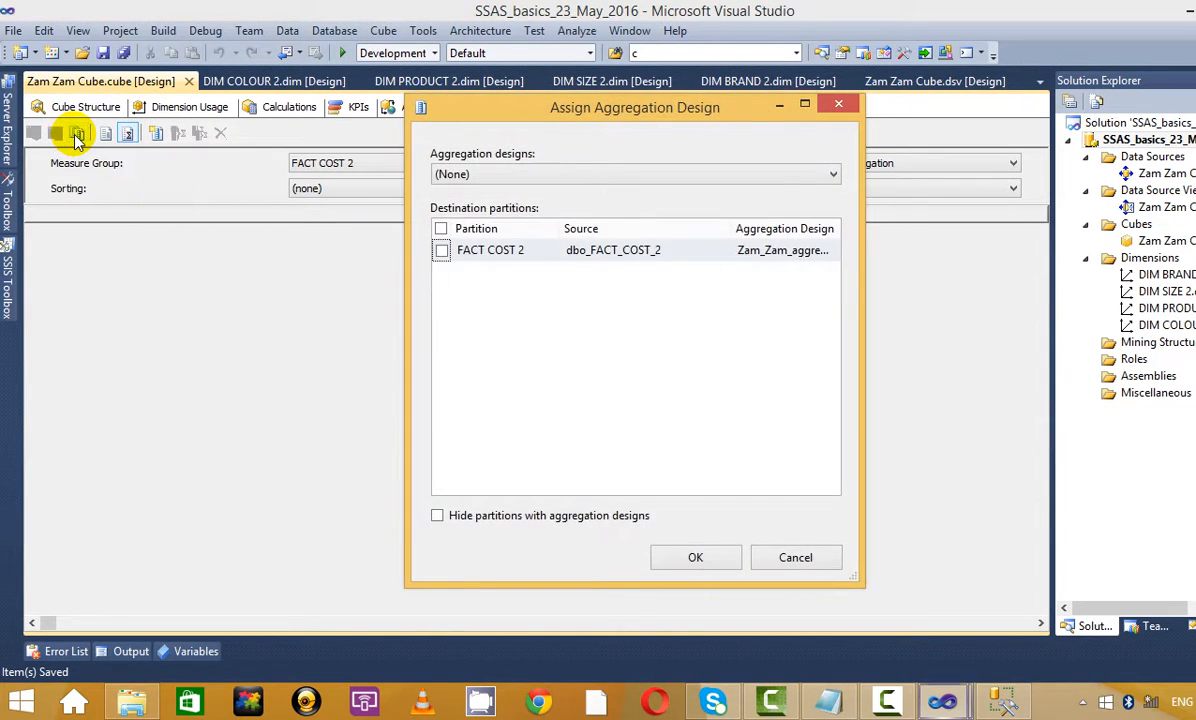
click(845, 104)
click(60, 108)
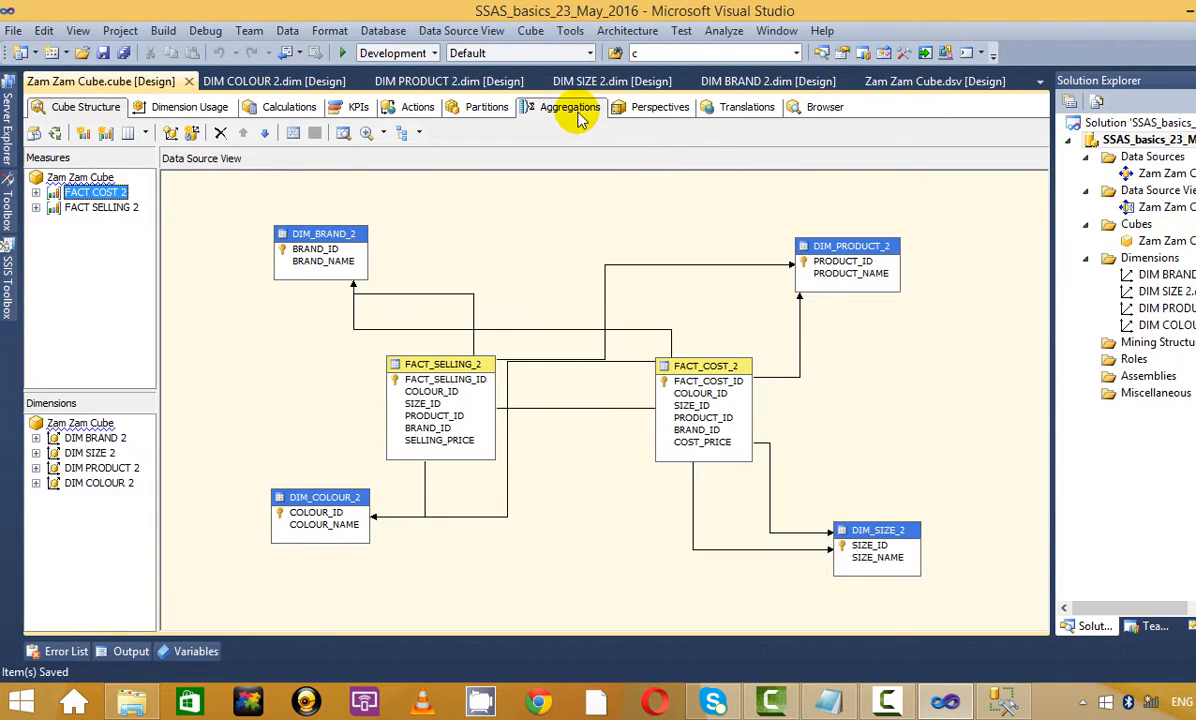
click(575, 110)
click(160, 135)
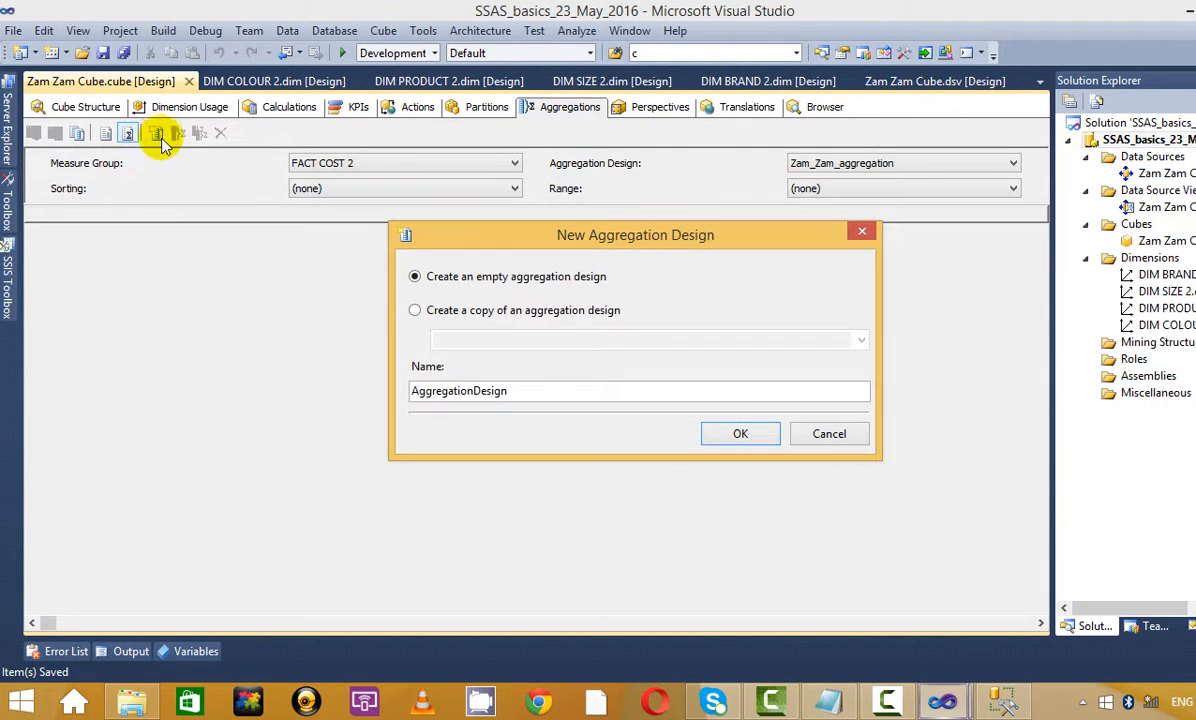
click(862, 234)
click(107, 134)
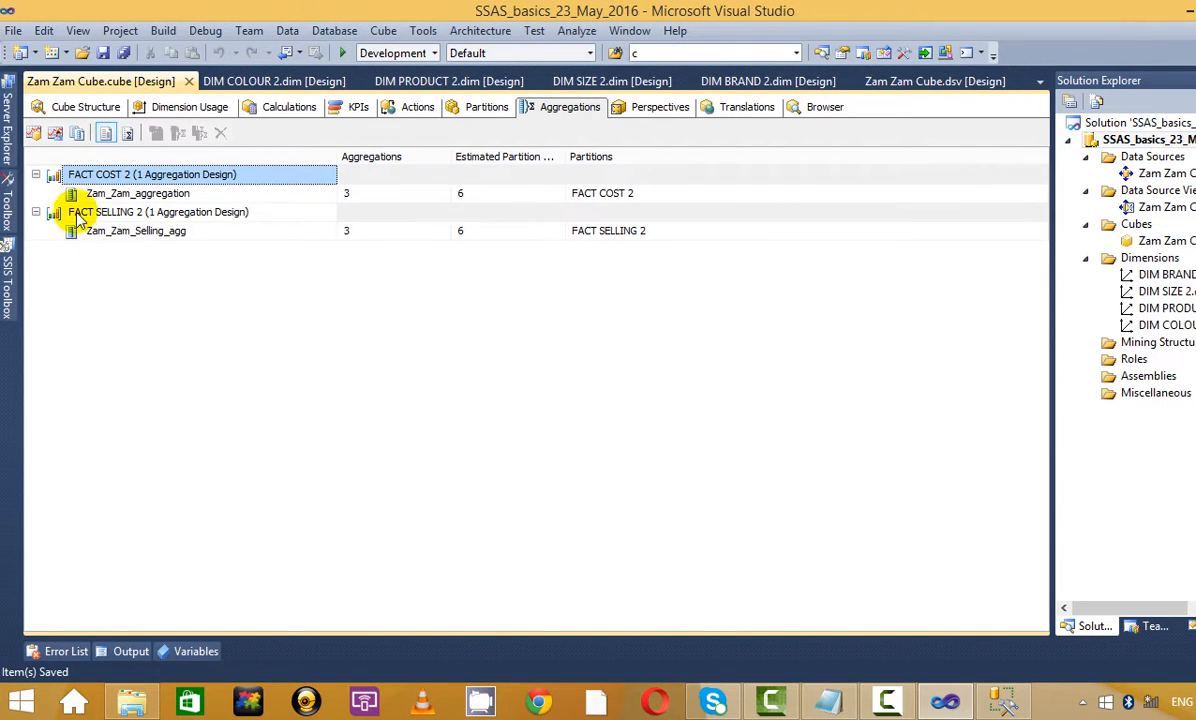
click(115, 193)
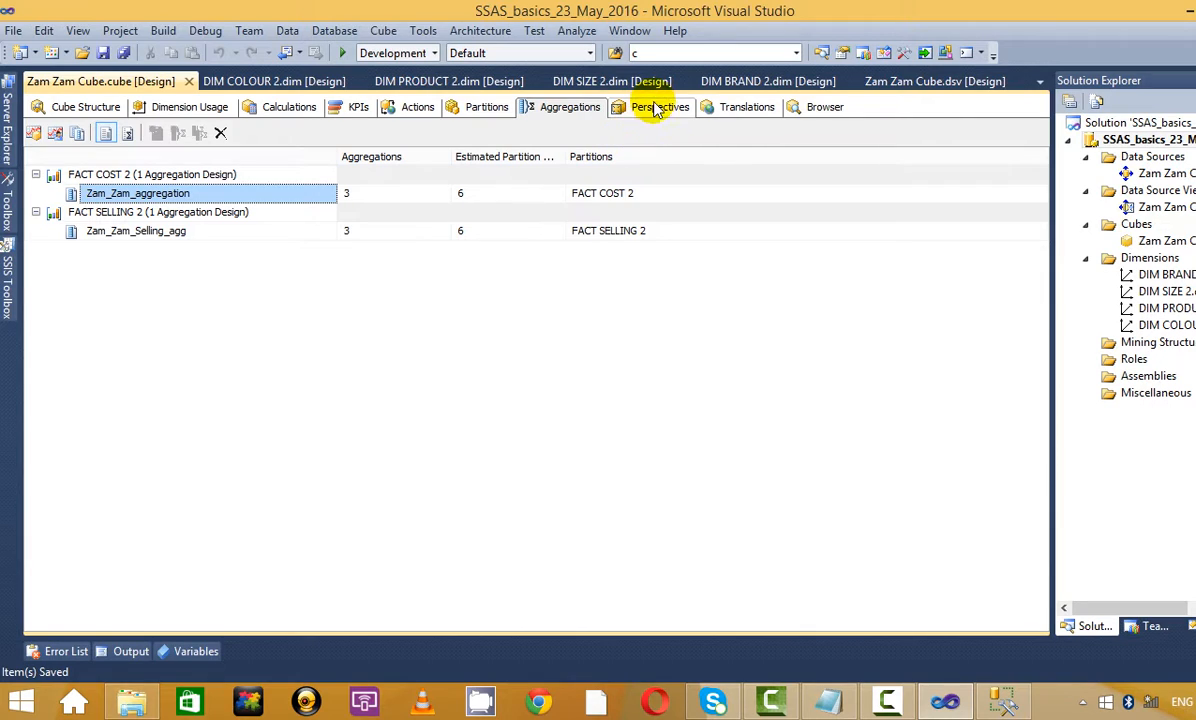
click(126, 136)
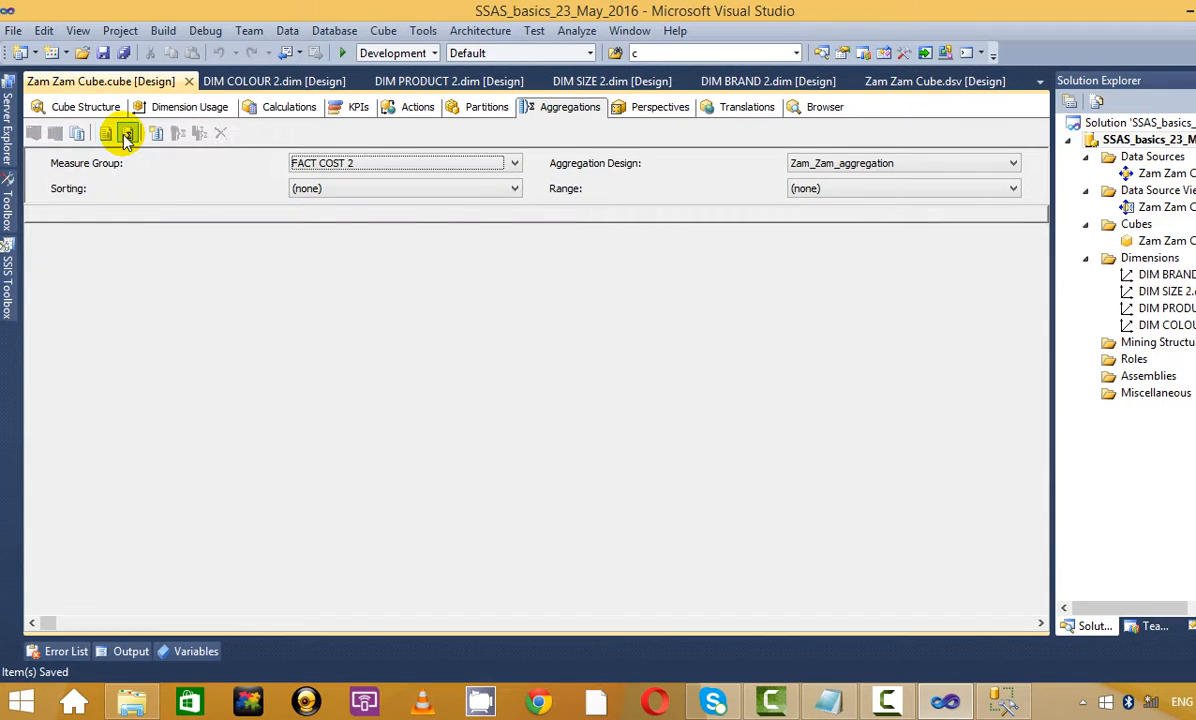
click(512, 165)
click(454, 191)
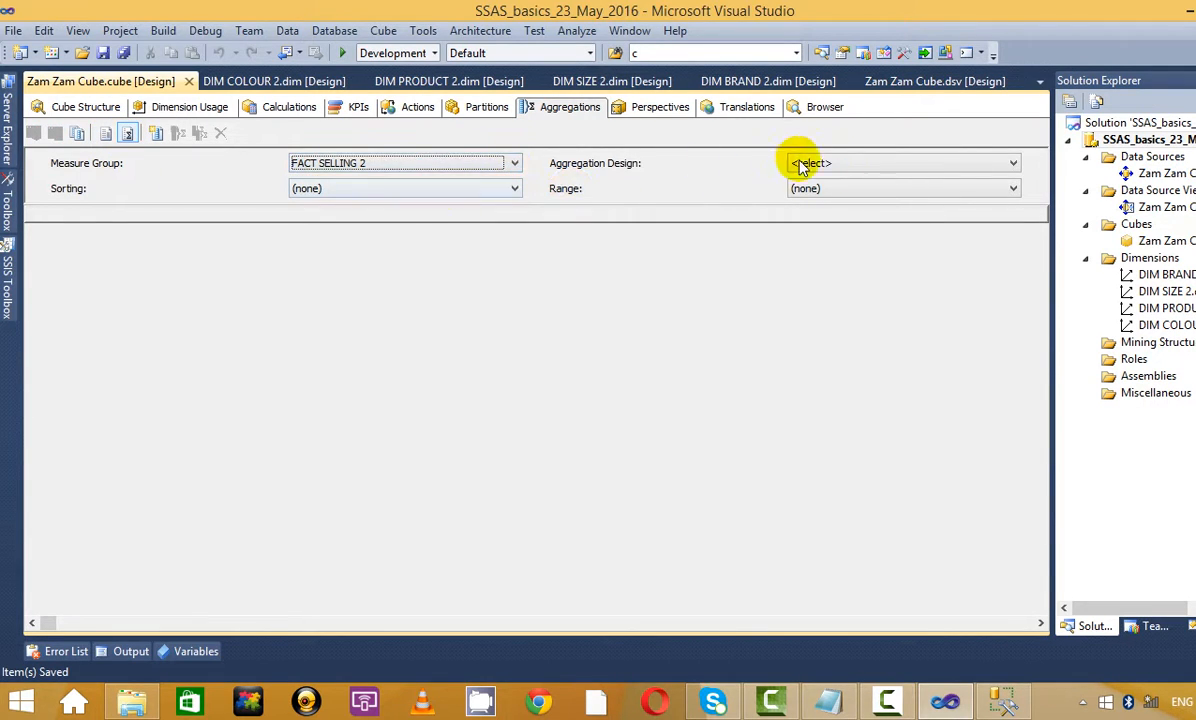
click(880, 164)
click(823, 180)
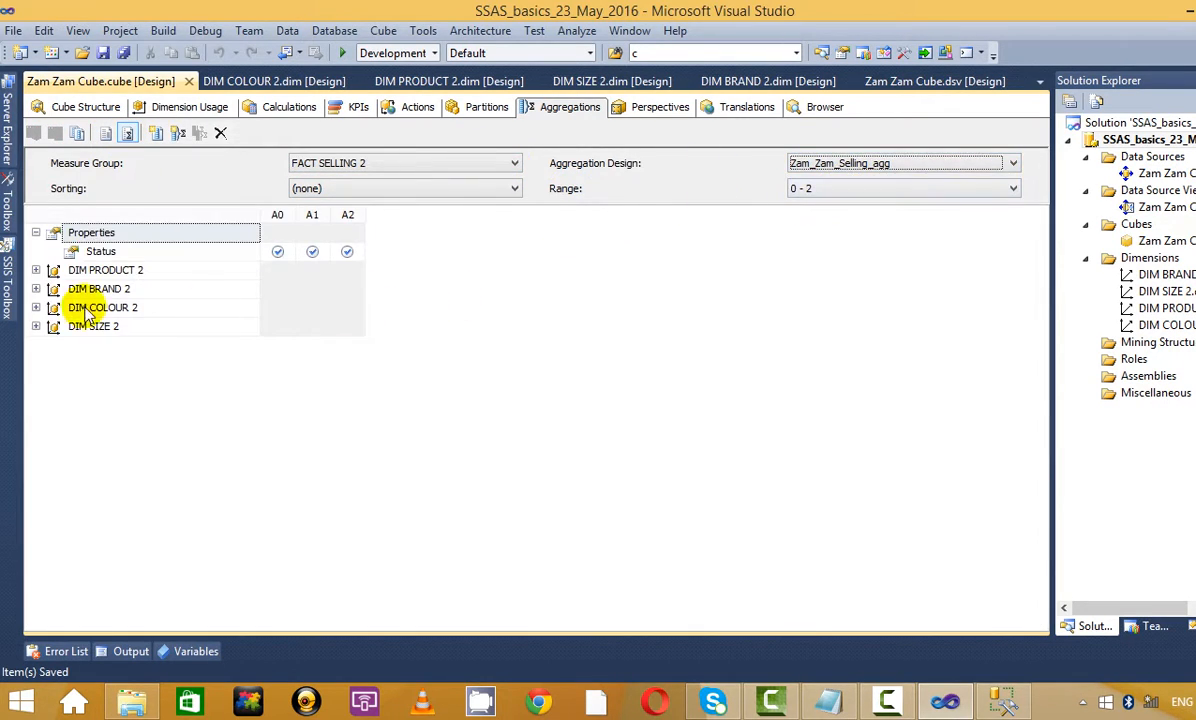
click(36, 270)
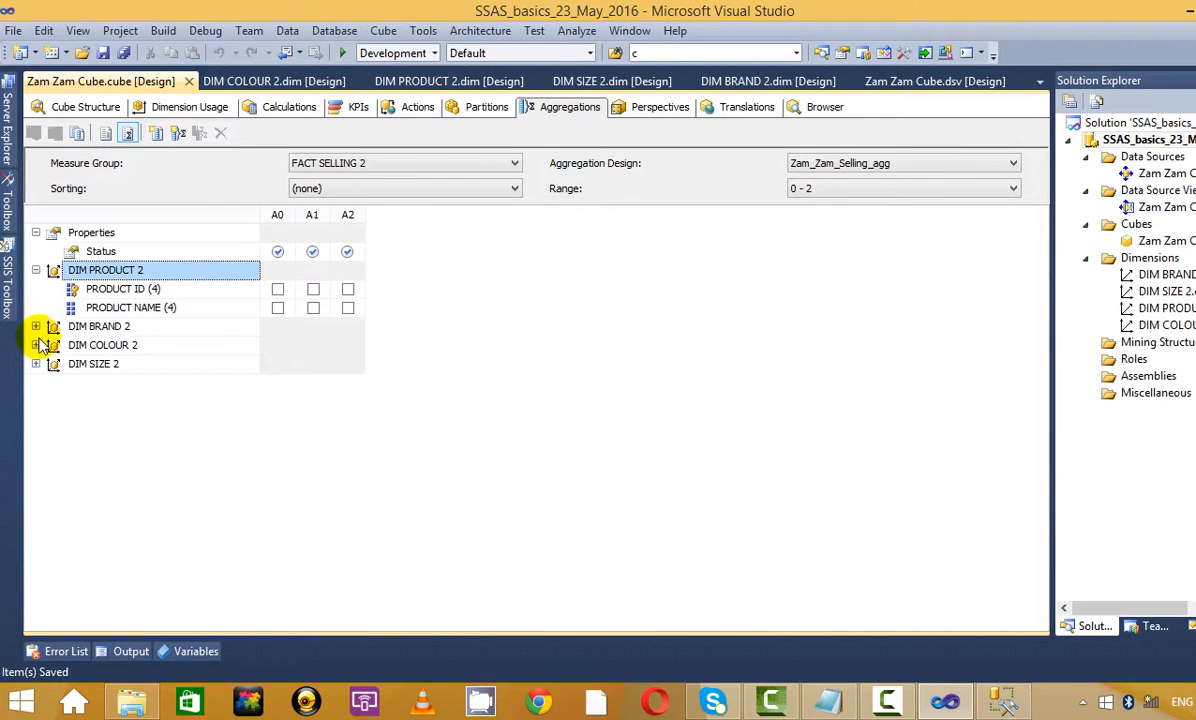
click(36, 326)
click(36, 382)
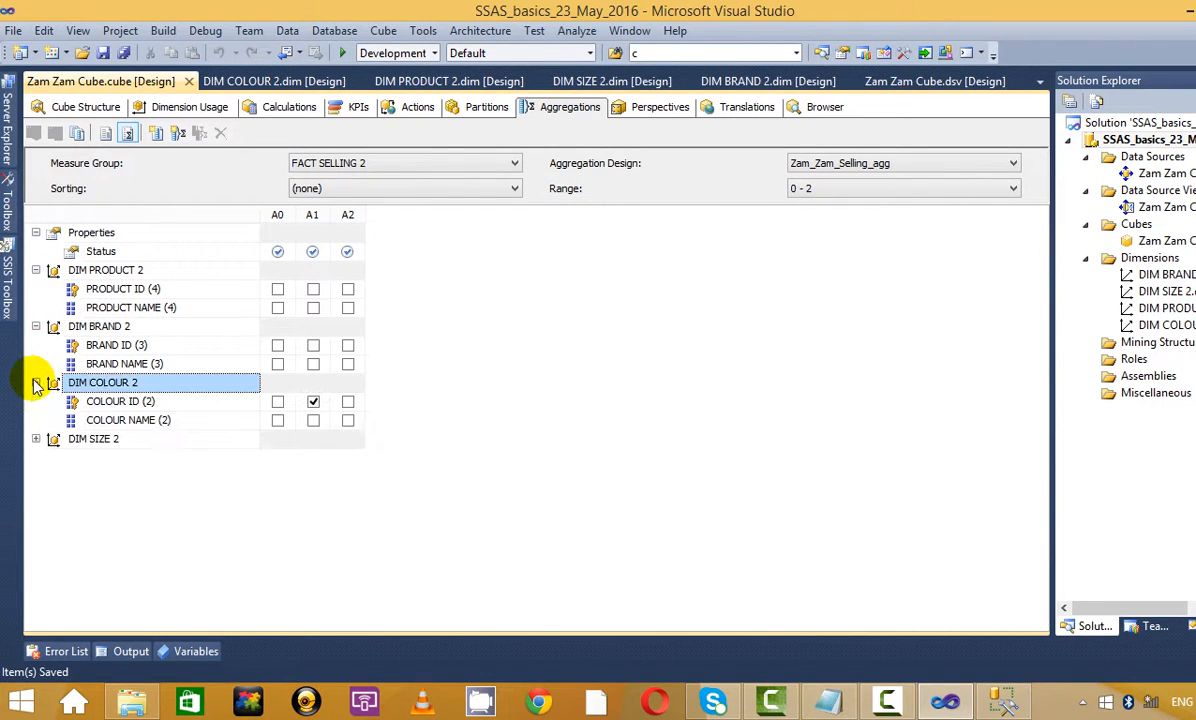
click(36, 439)
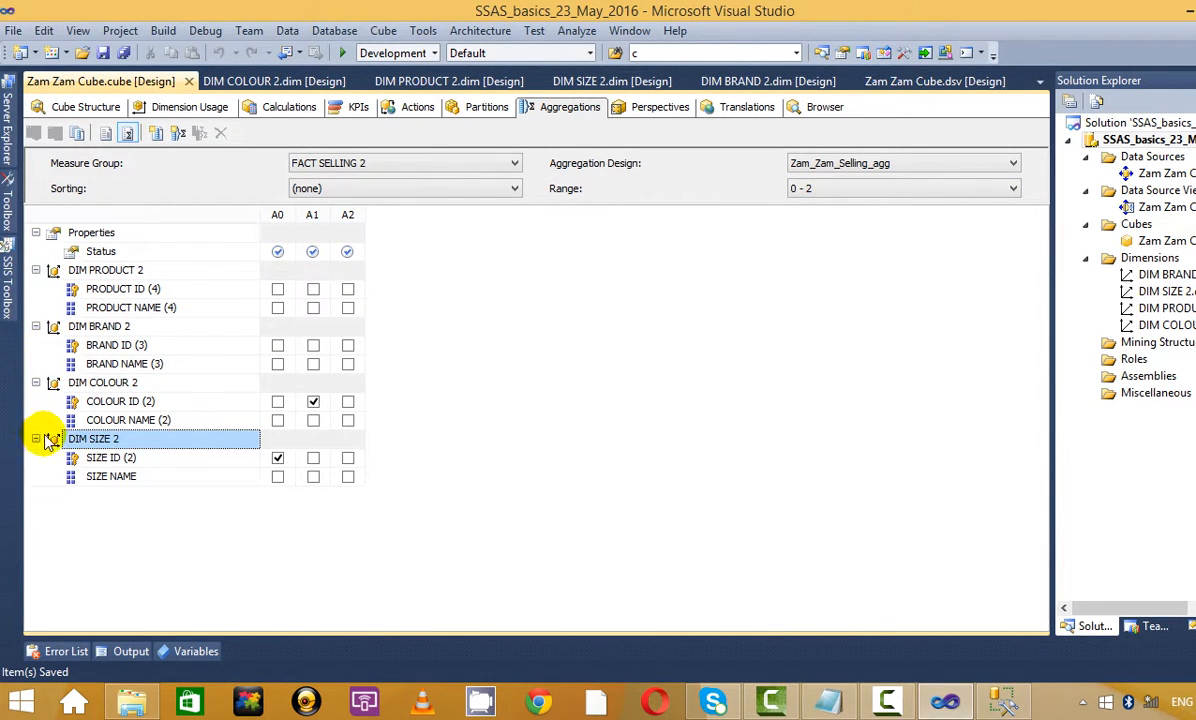
click(902, 164)
click(708, 184)
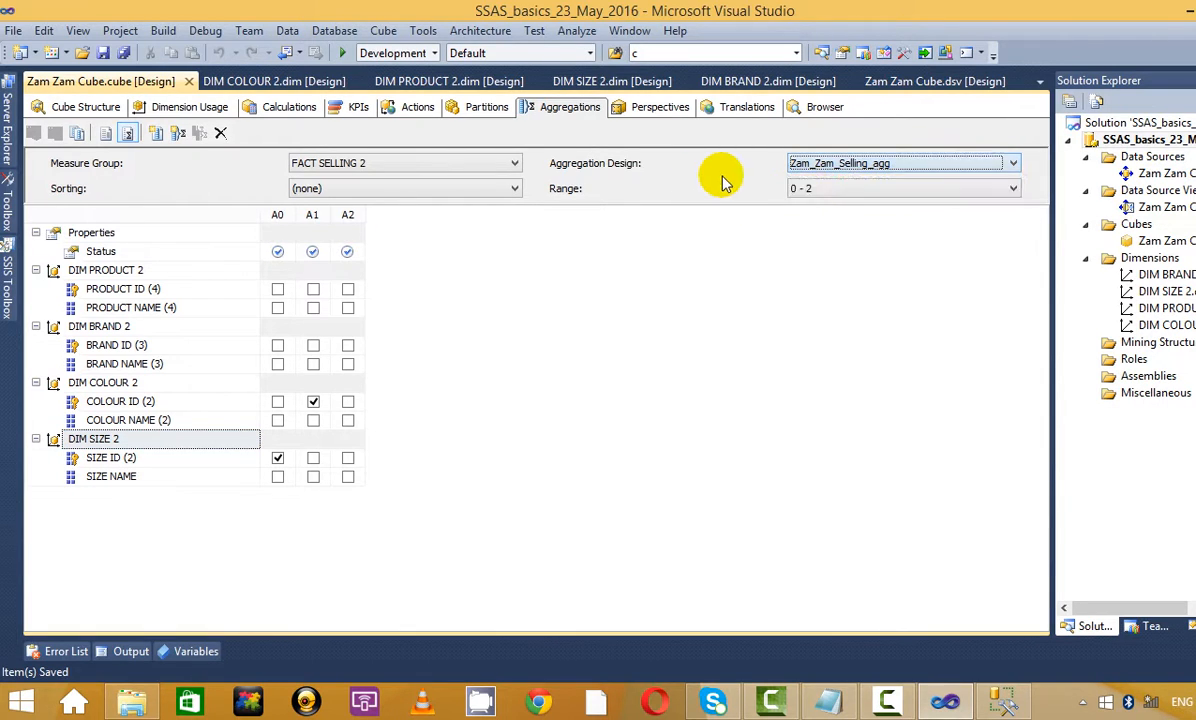
click(842, 191)
click(705, 182)
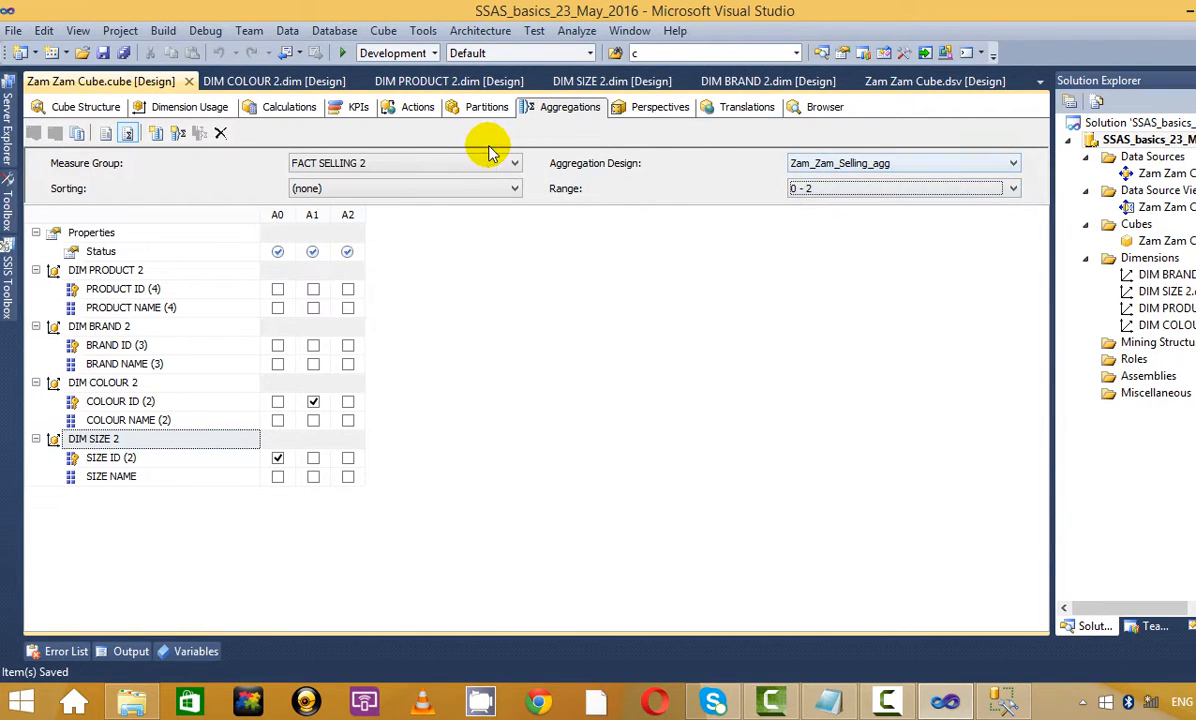
click(463, 166)
click(463, 179)
click(815, 165)
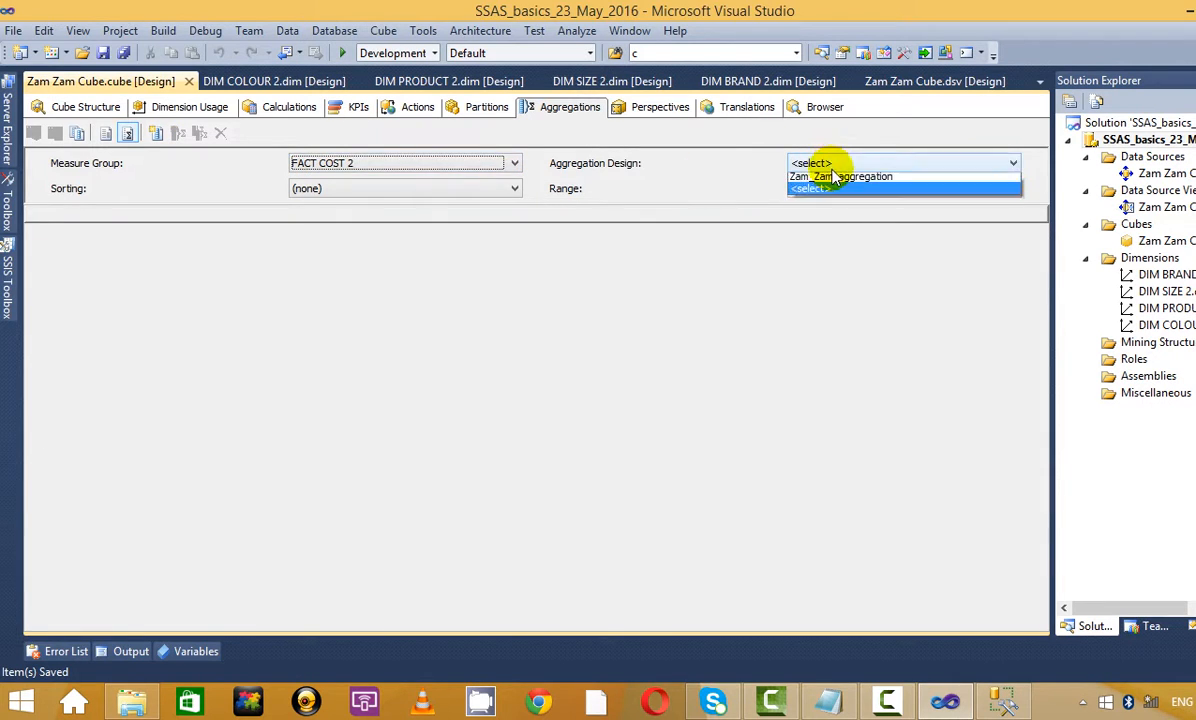
click(835, 181)
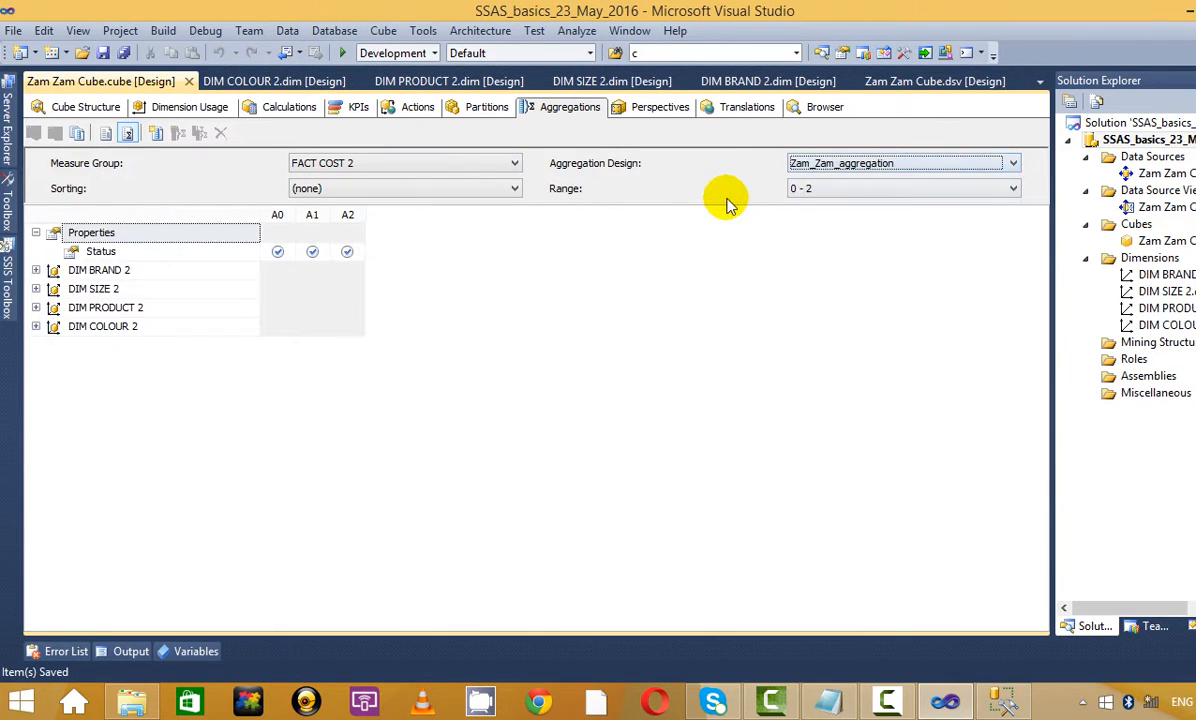
click(36, 271)
click(36, 326)
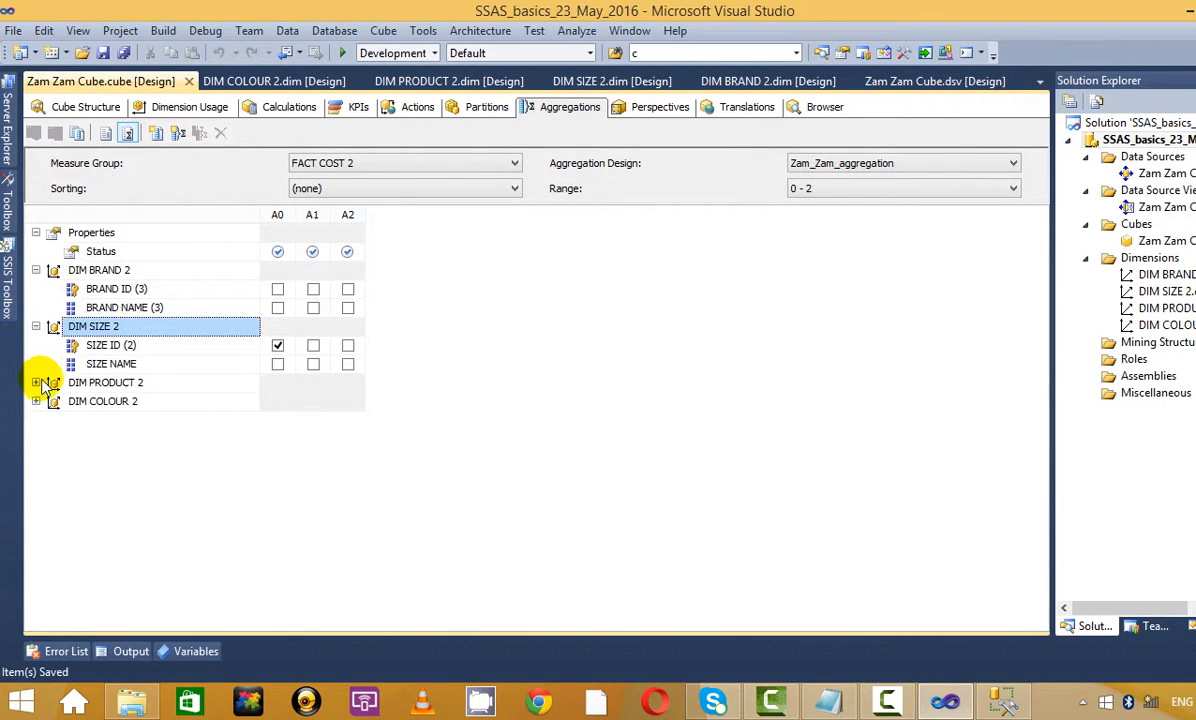
click(36, 383)
click(36, 439)
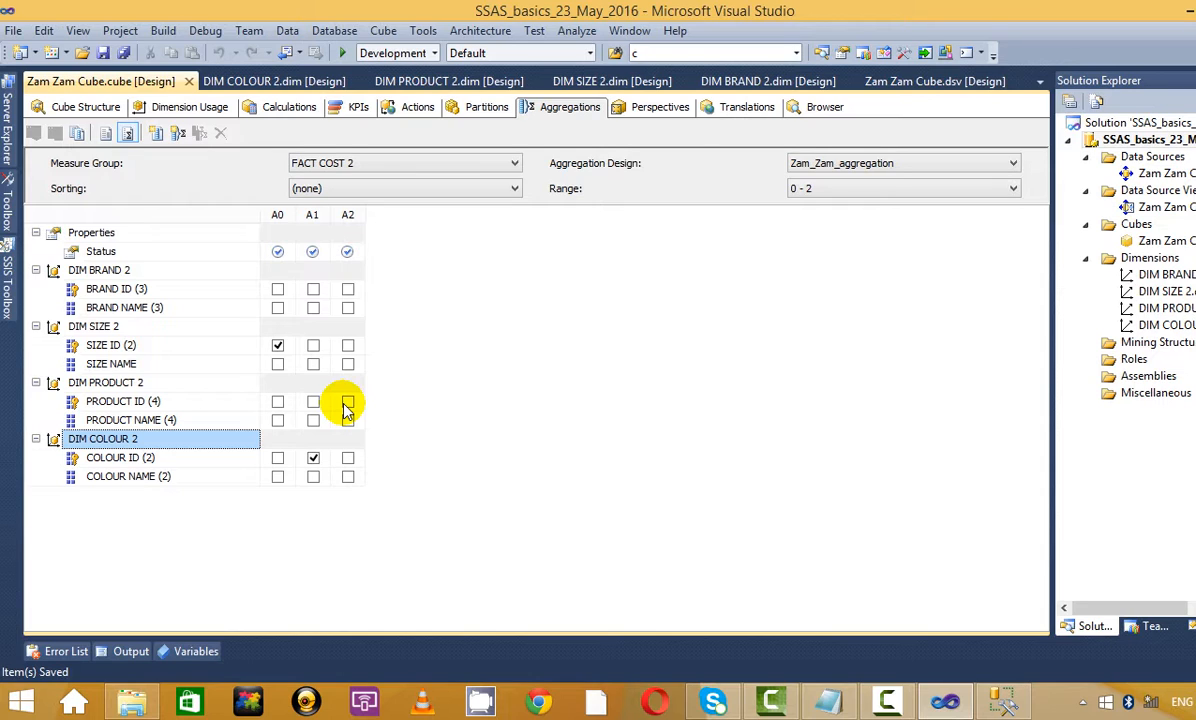
click(100, 108)
click(569, 108)
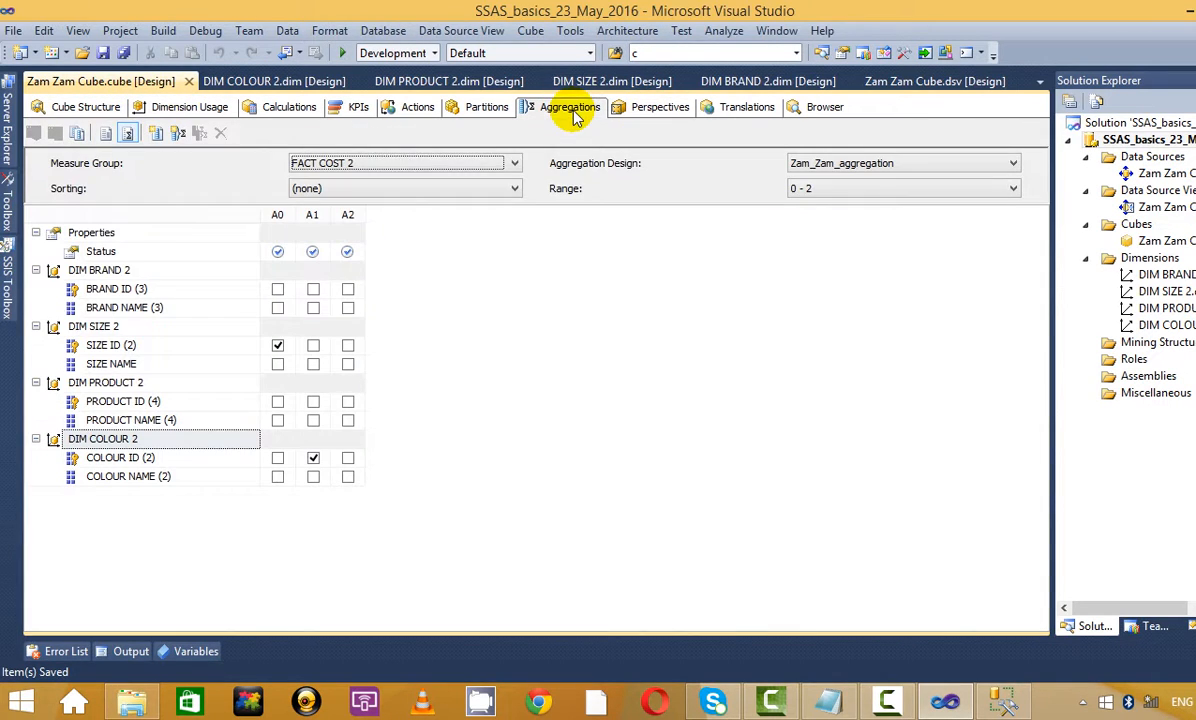
click(104, 133)
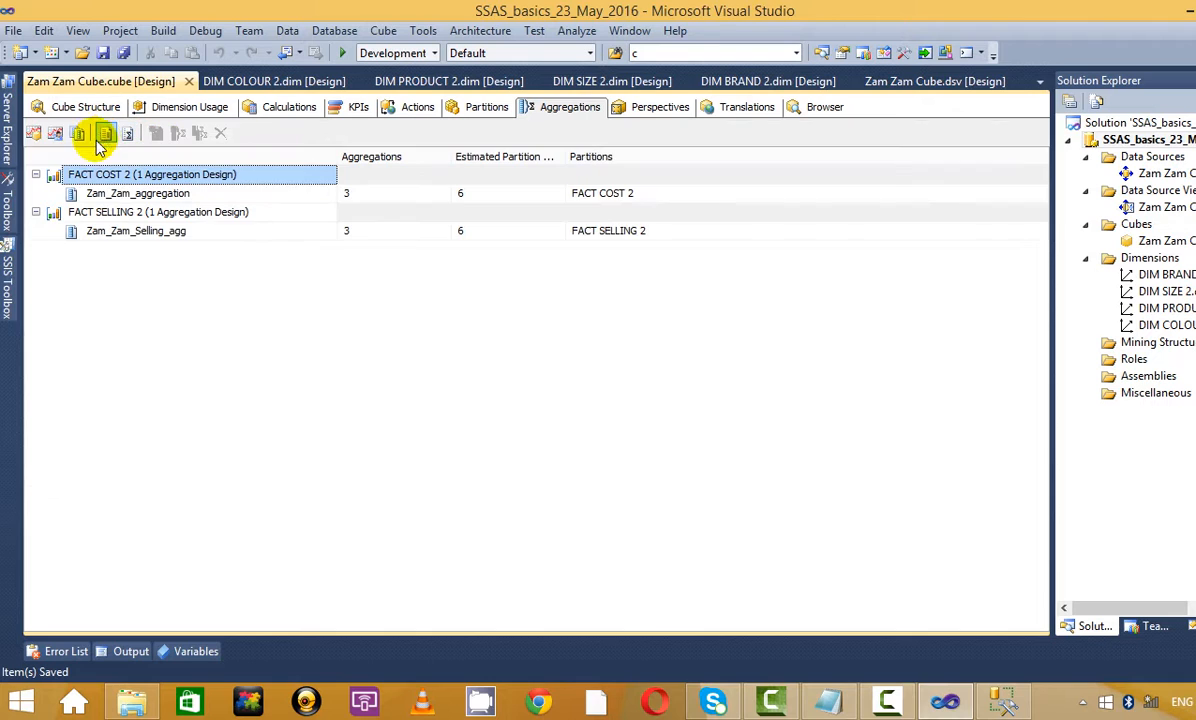
Rerun the Aggregation Design Wizard for FACT COST 2 with automatic object counts, reaching Set Aggregation Options maximized
click(33, 133)
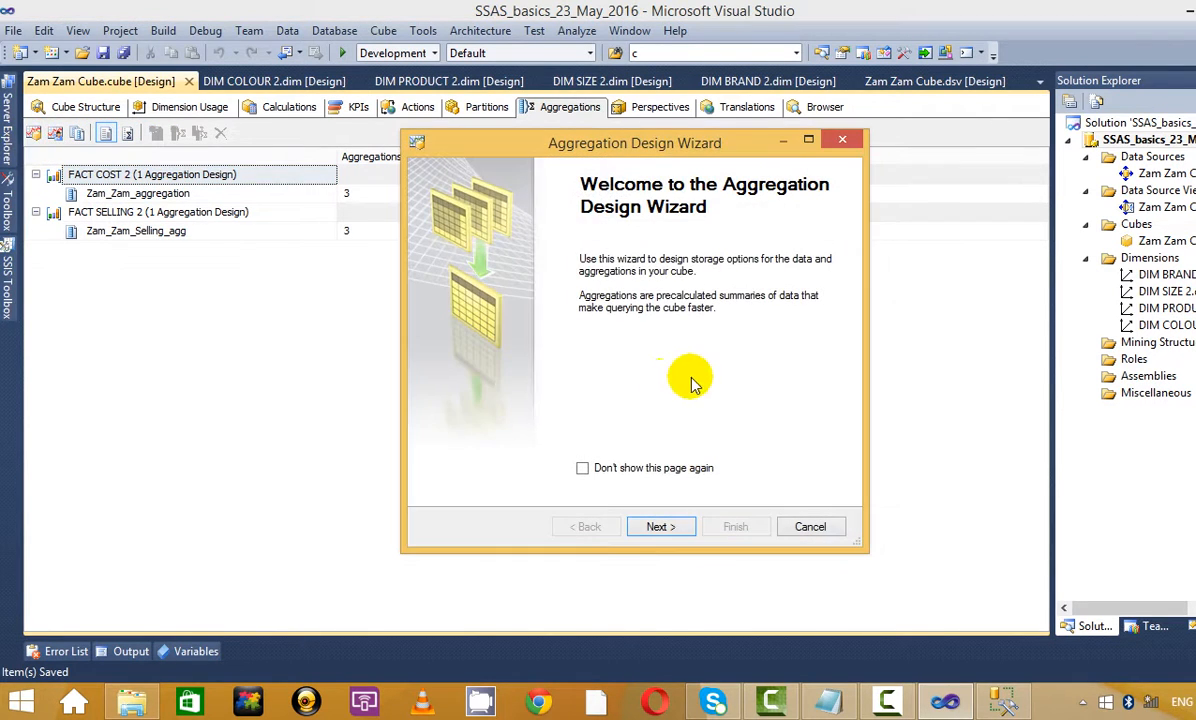
click(662, 527)
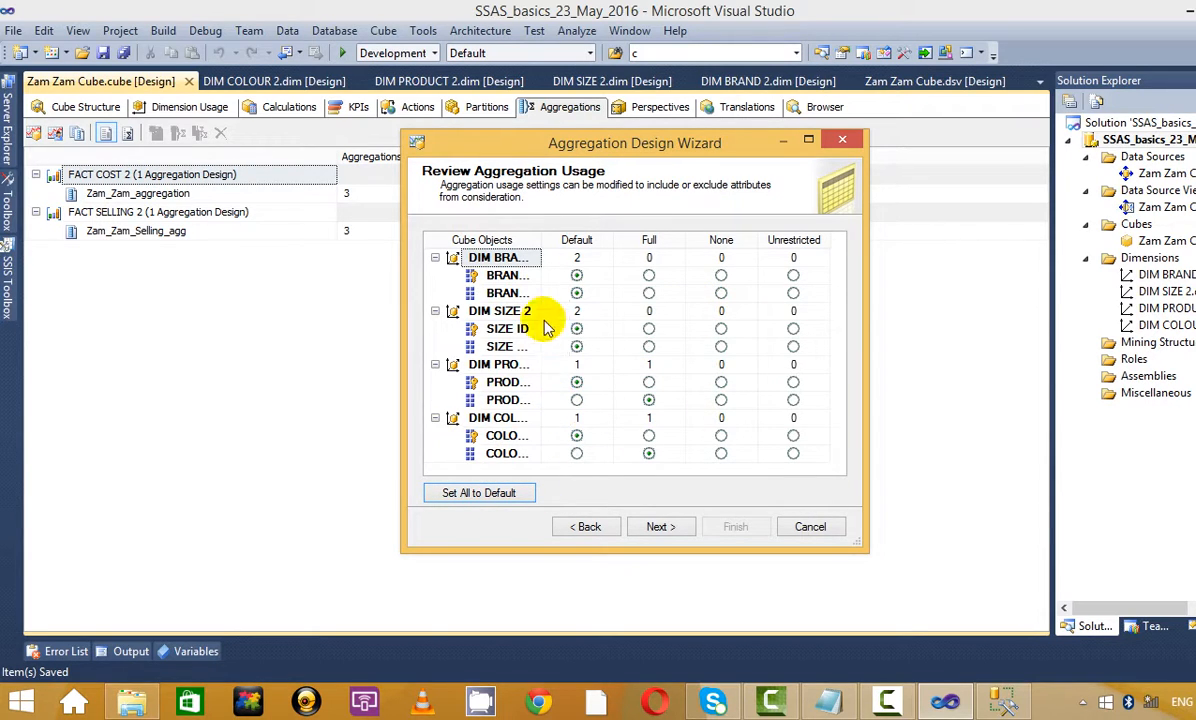
click(660, 526)
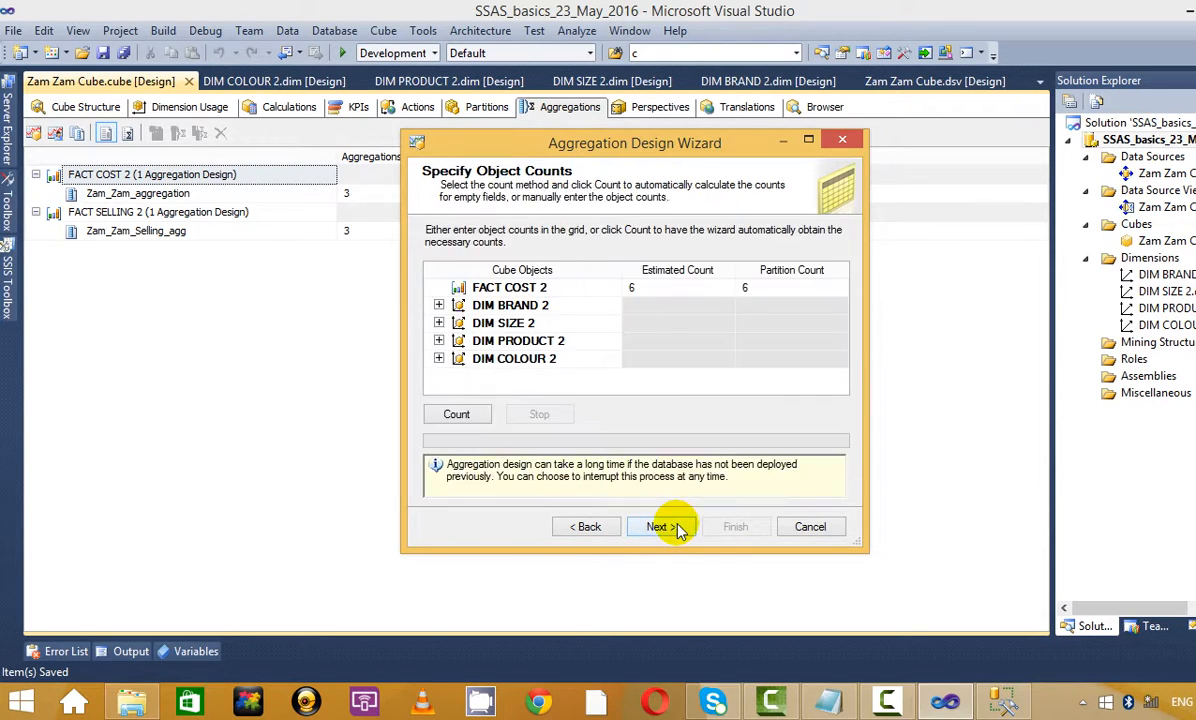
click(455, 415)
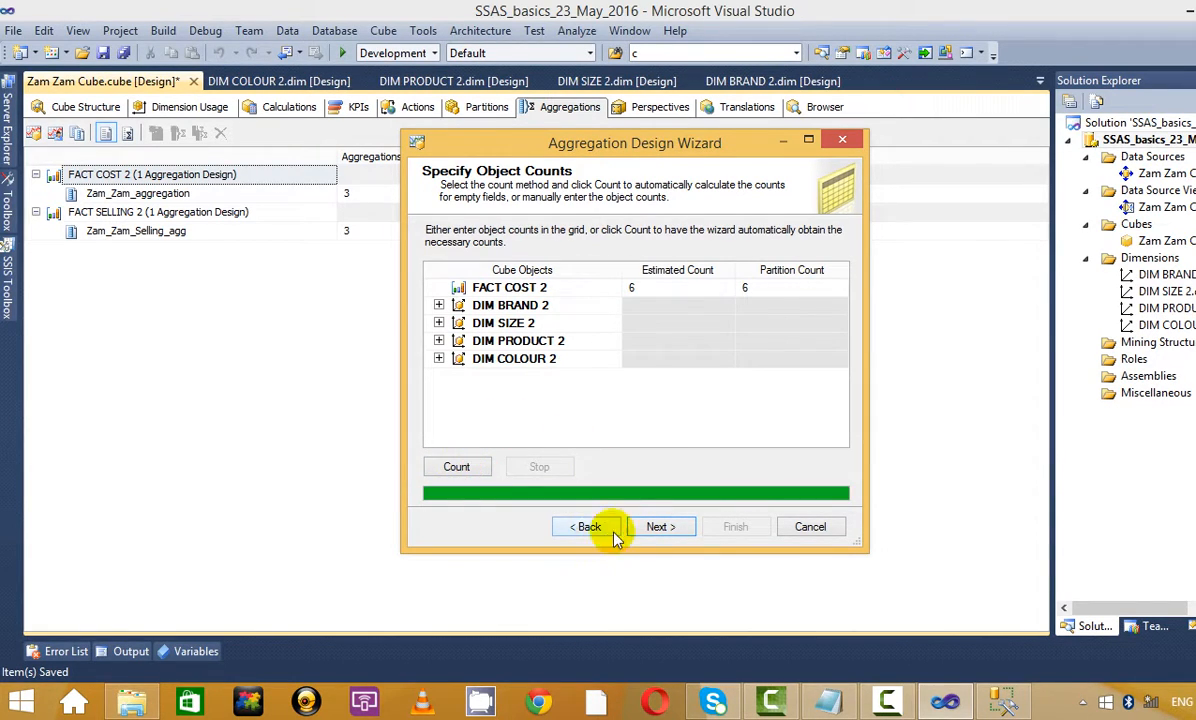
click(657, 525)
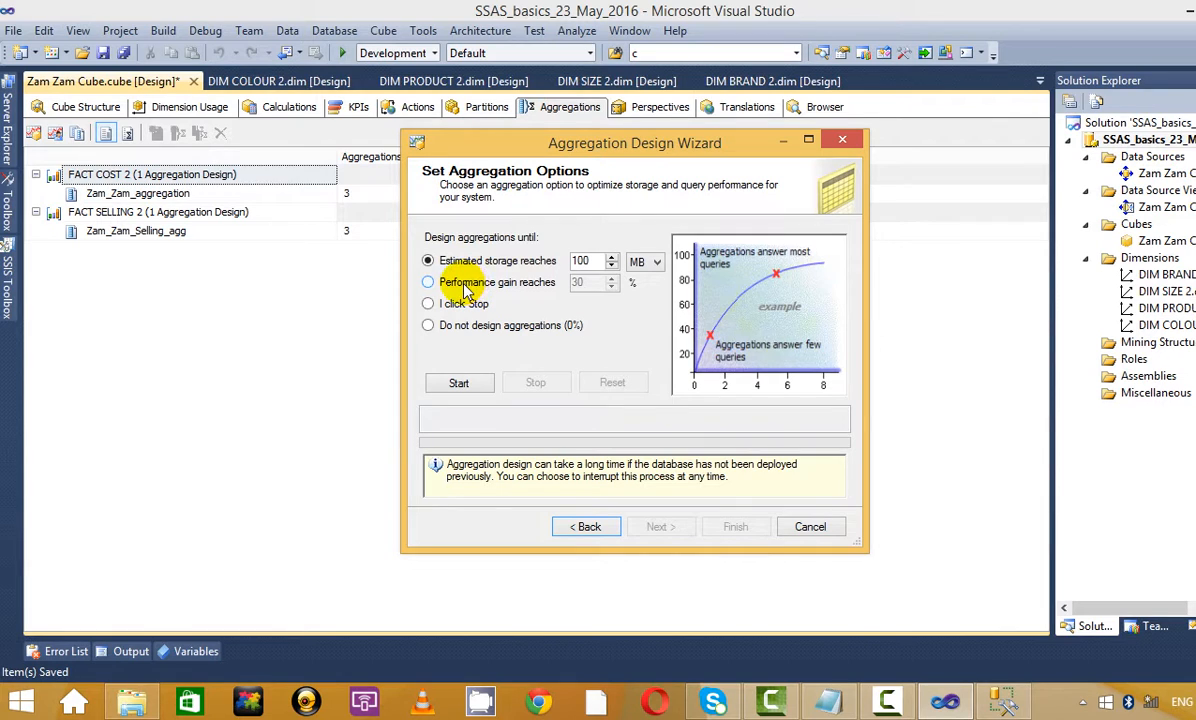
click(808, 138)
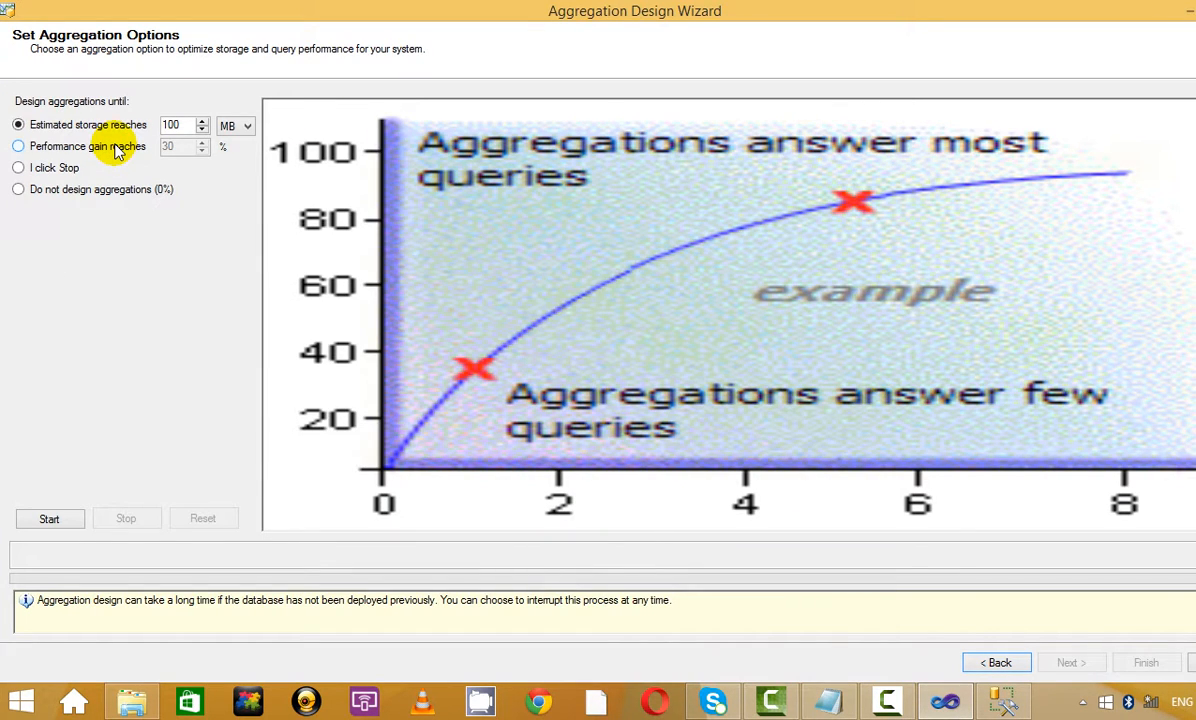